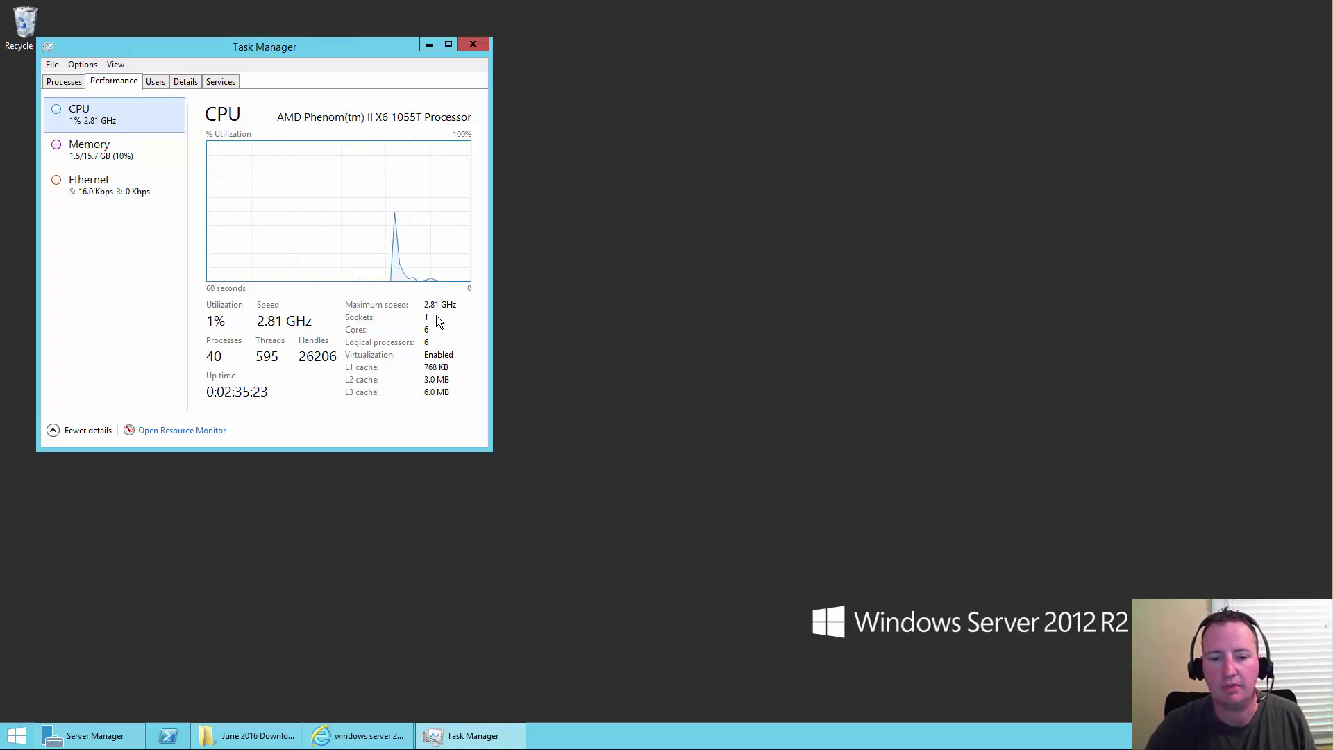
- Close Task Manager and launch Hyper-V Manager from Server Manager's Tools menu
left_click(477, 44)
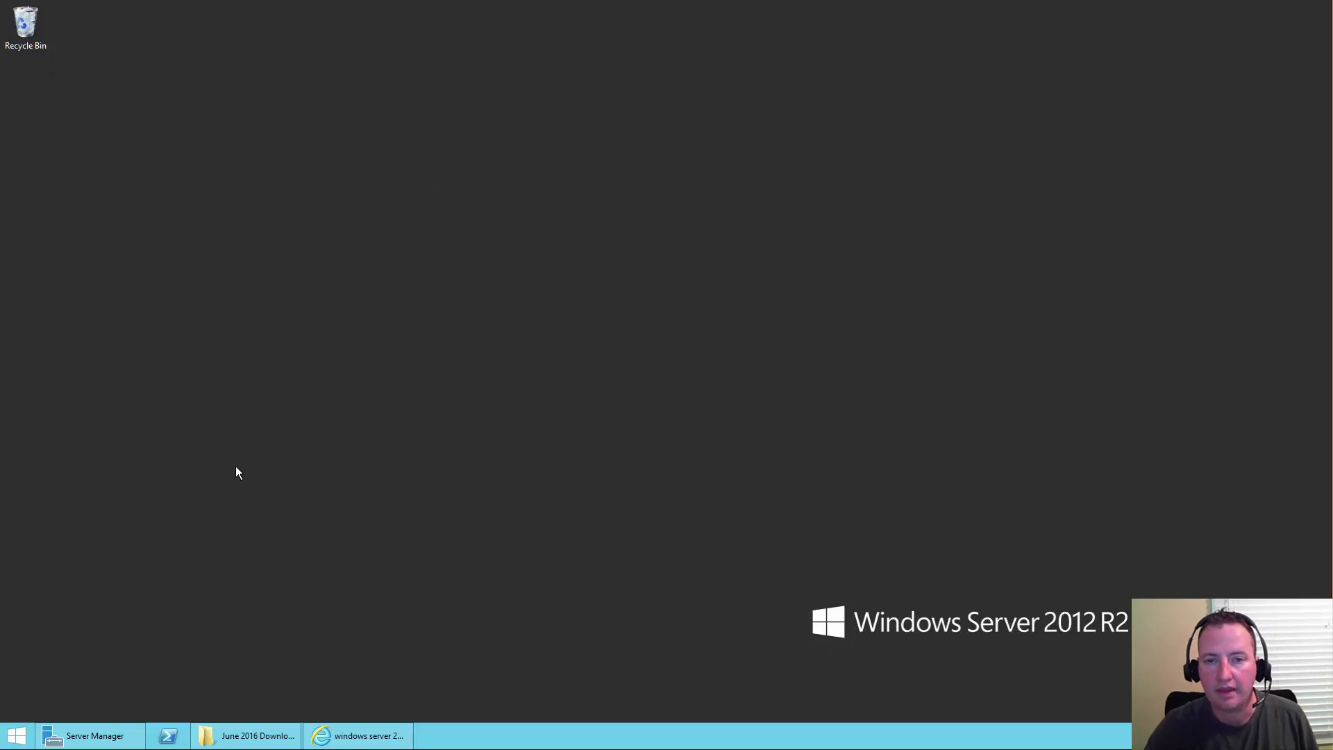
left_click(51, 736)
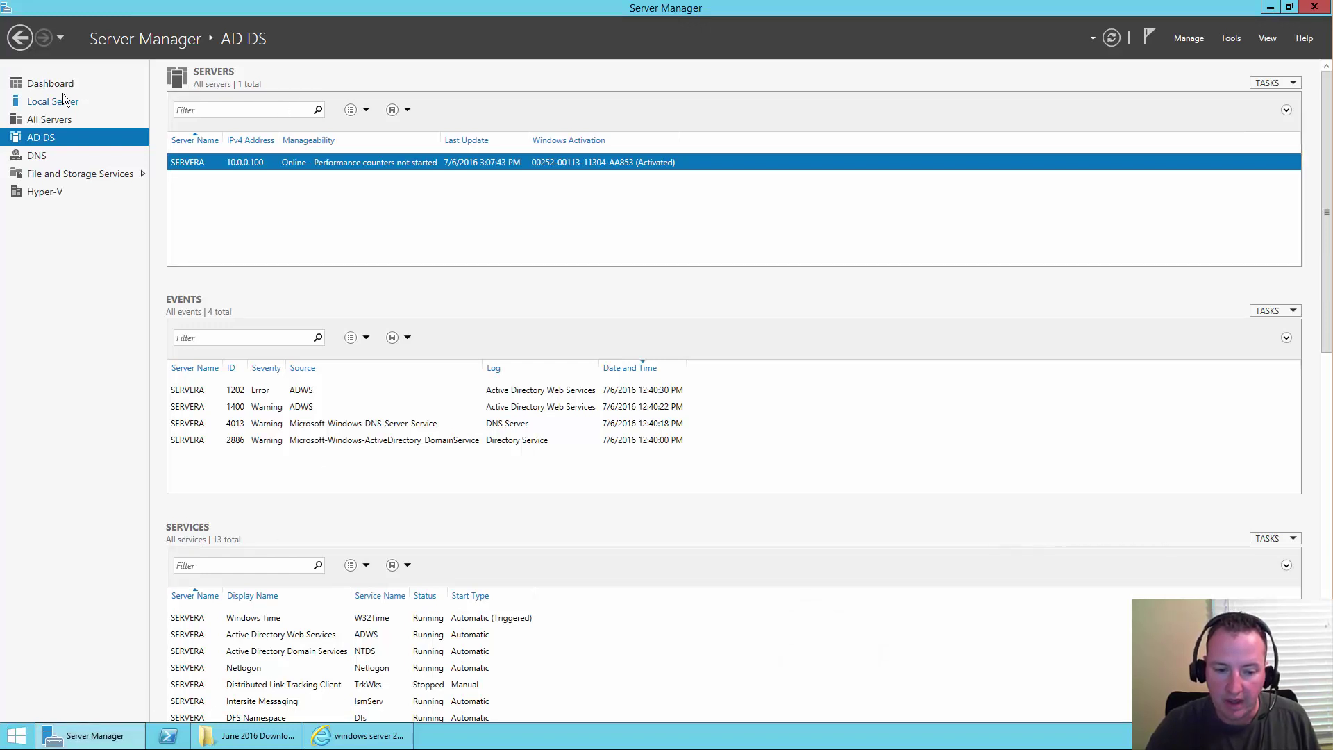
left_click(1228, 42)
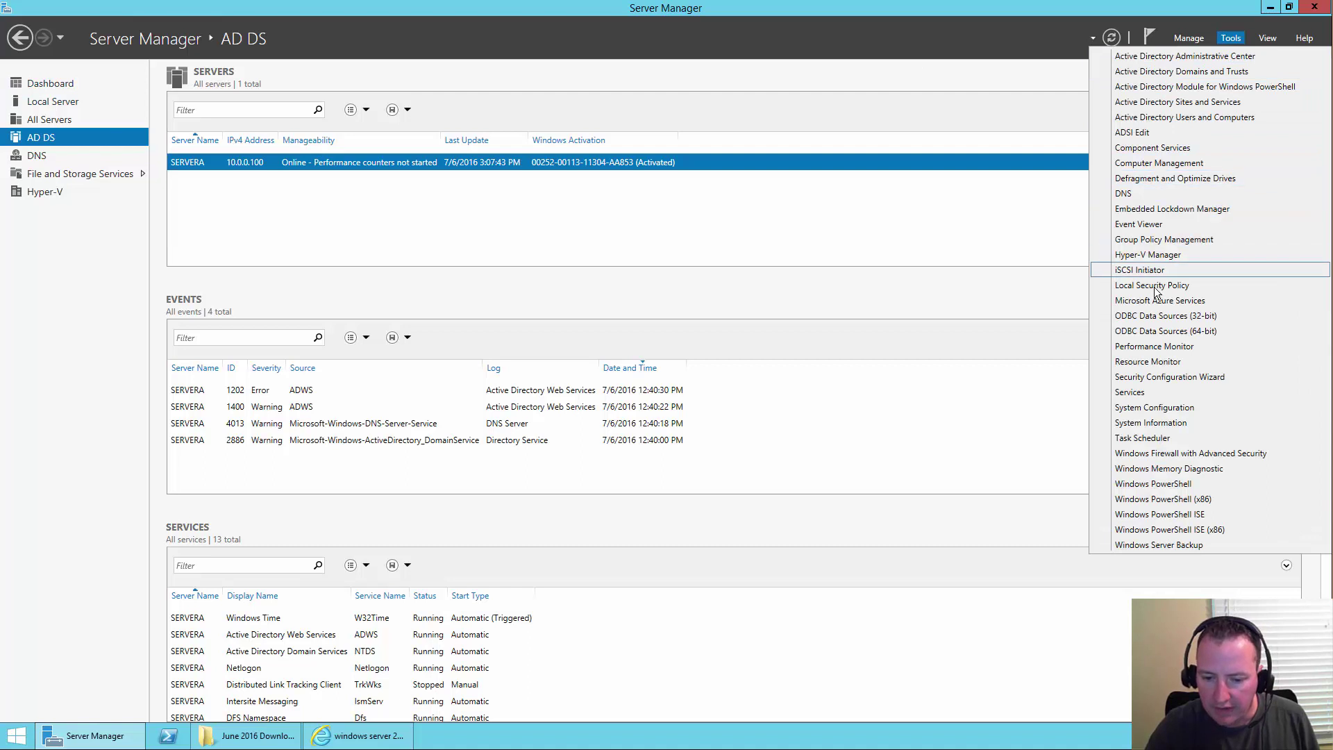
left_click(1170, 254)
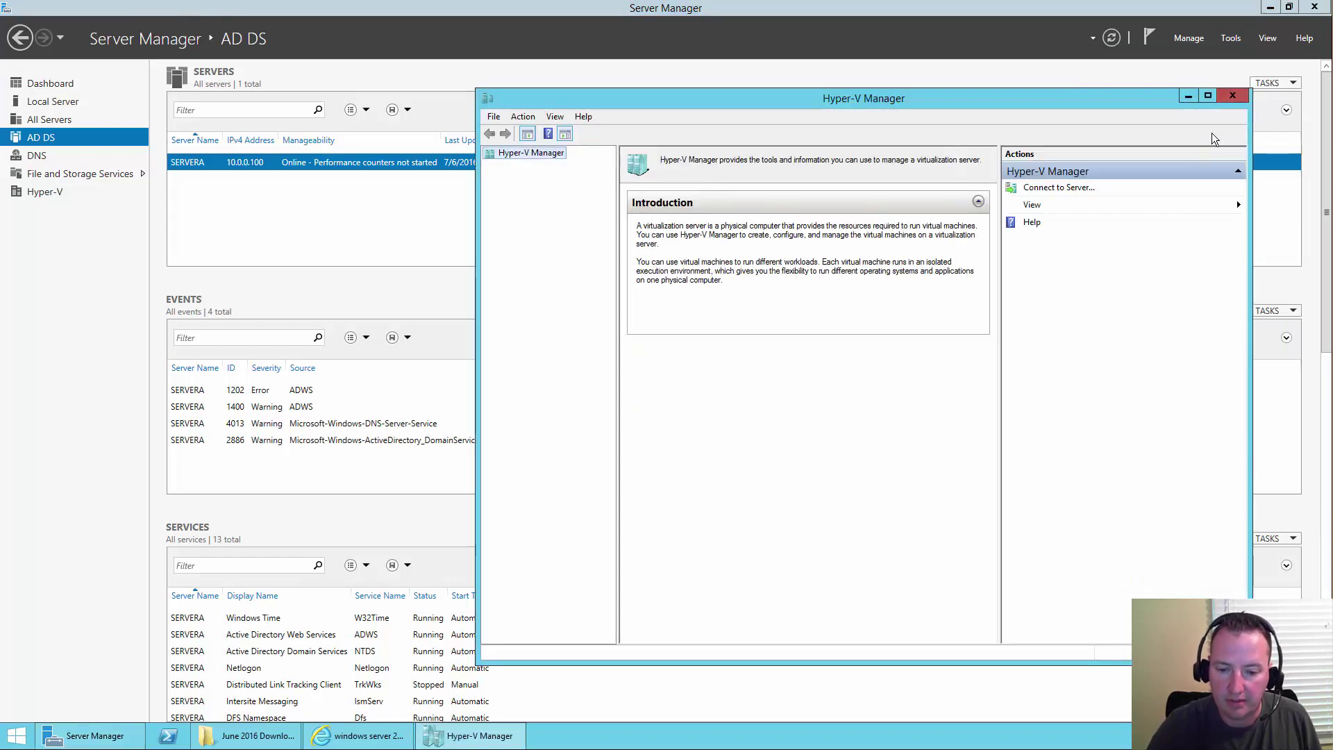
- Close Server Manager, reposition Hyper-V Manager, and start the New Virtual Machine wizard on SERVERA
left_click(1319, 10)
left_click(1318, 9)
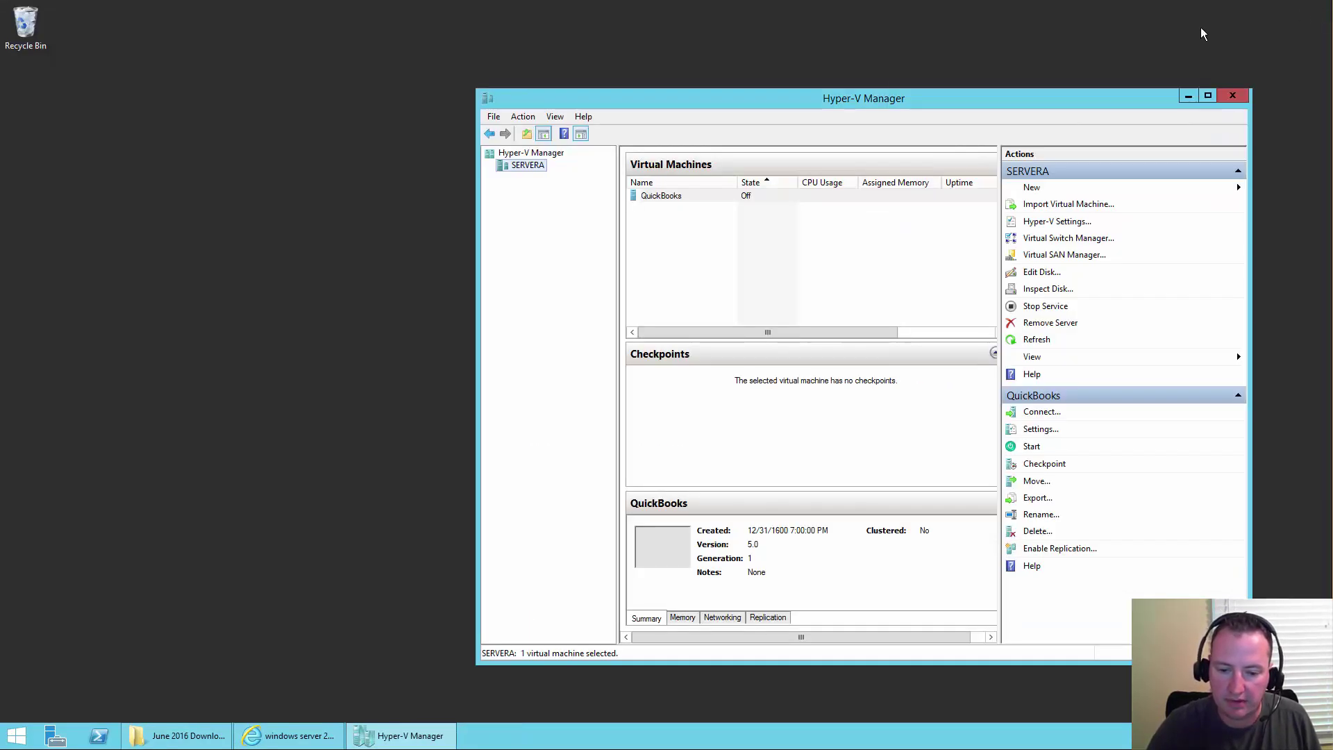
left_click_drag(772, 113, 616, 76)
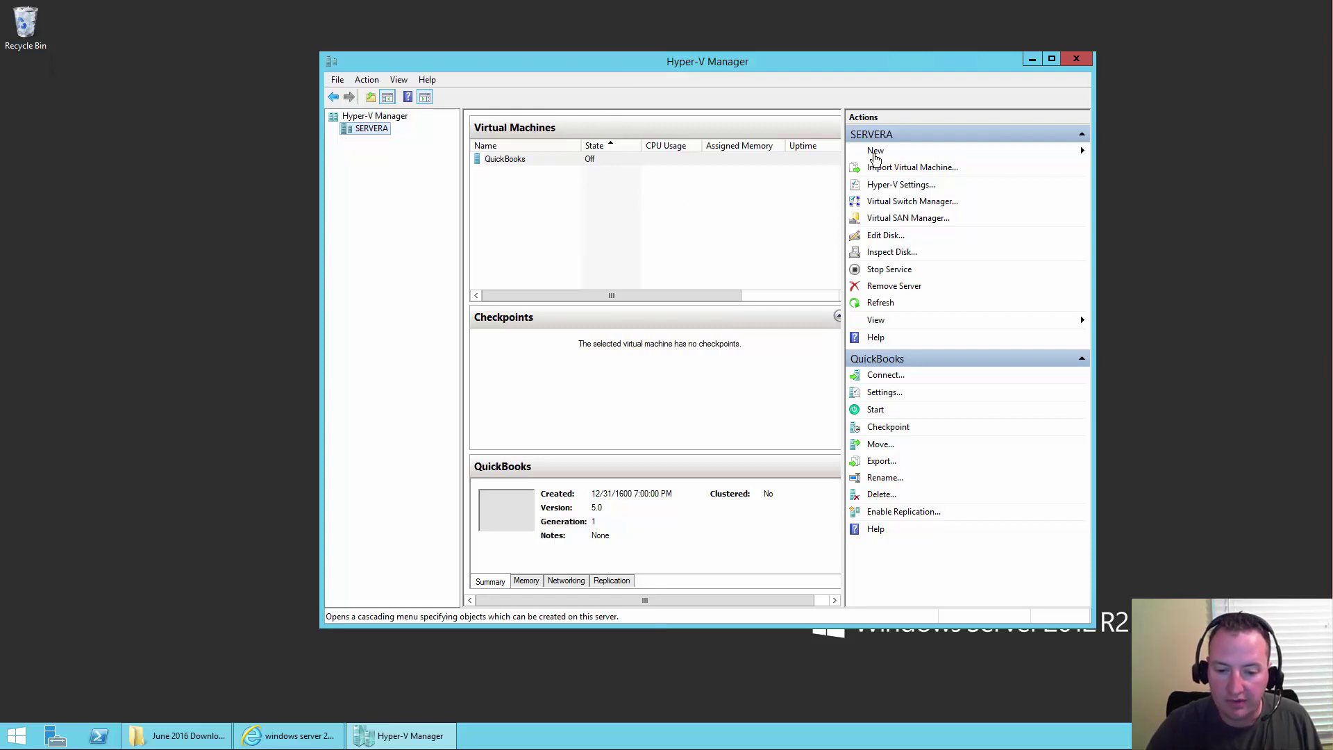
left_click(876, 153)
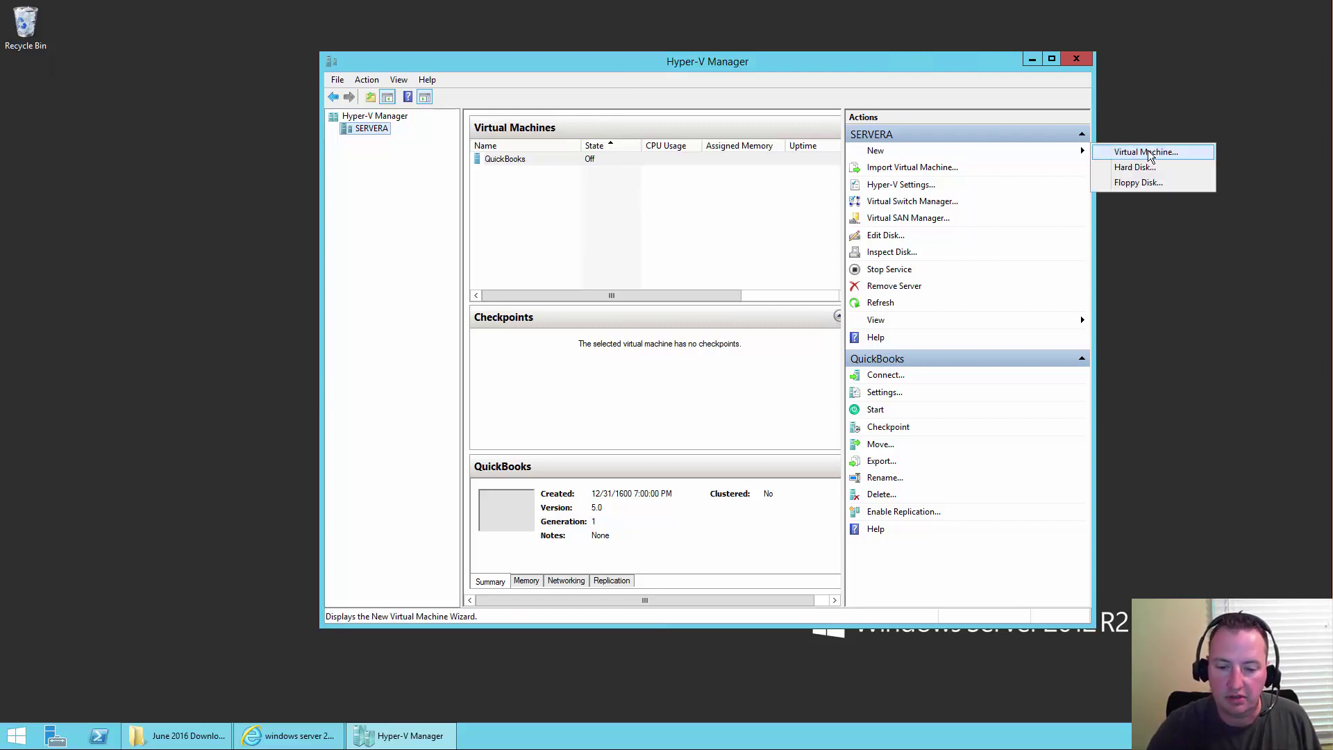
left_click(1149, 153)
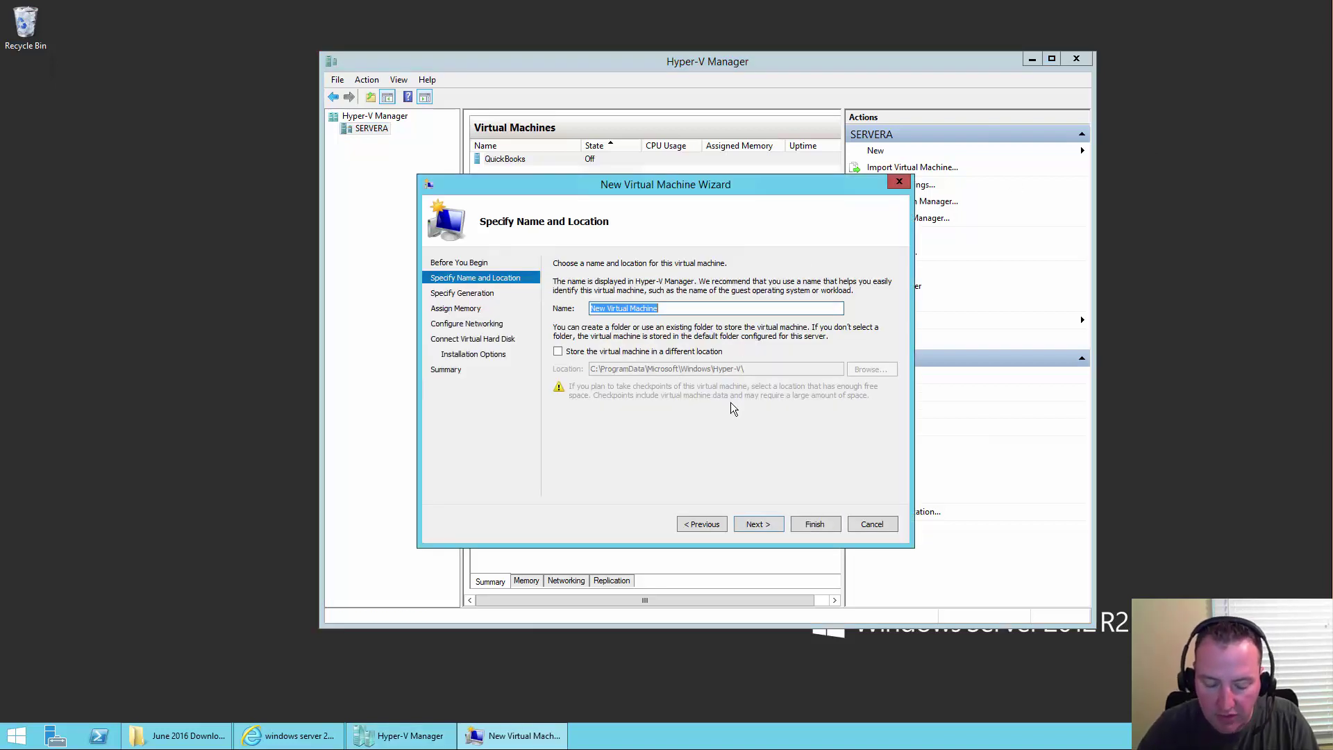
- Name the VM Domain Controller and choose to store it in a different location
type("Domain Contr")
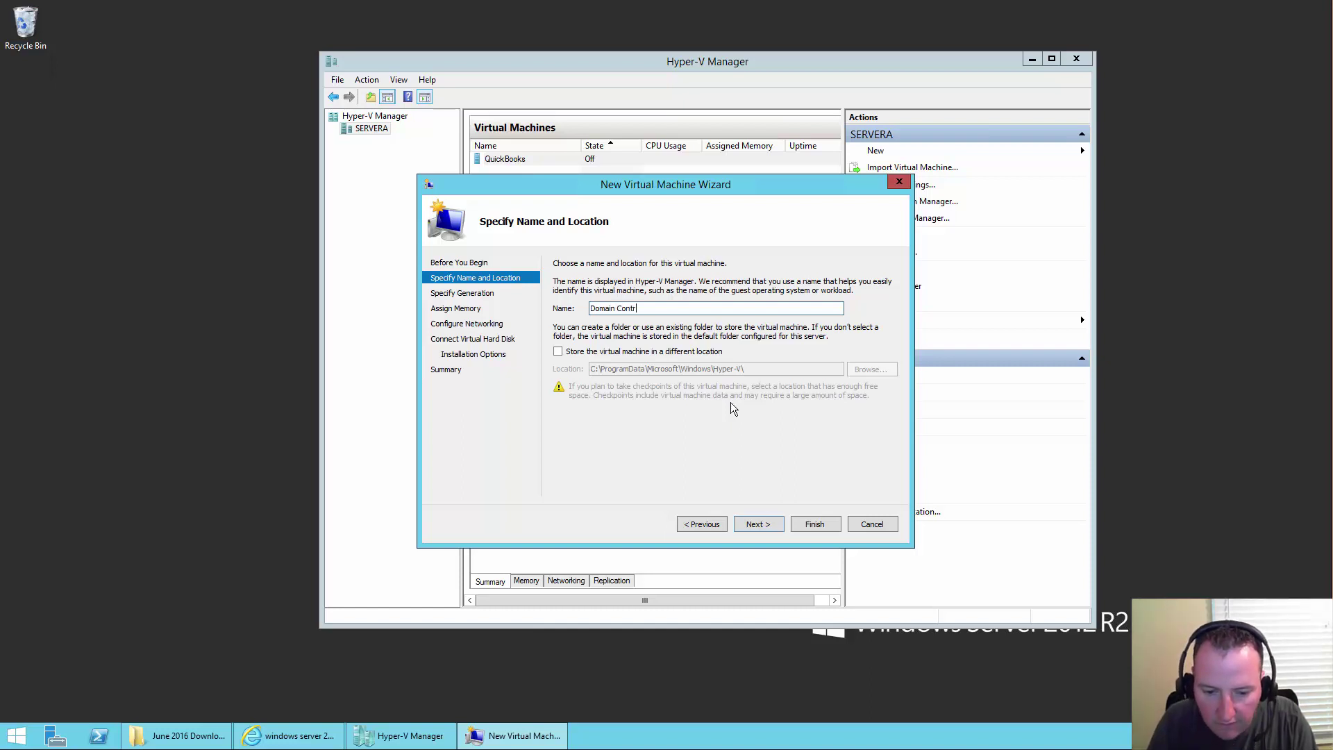
type("oller")
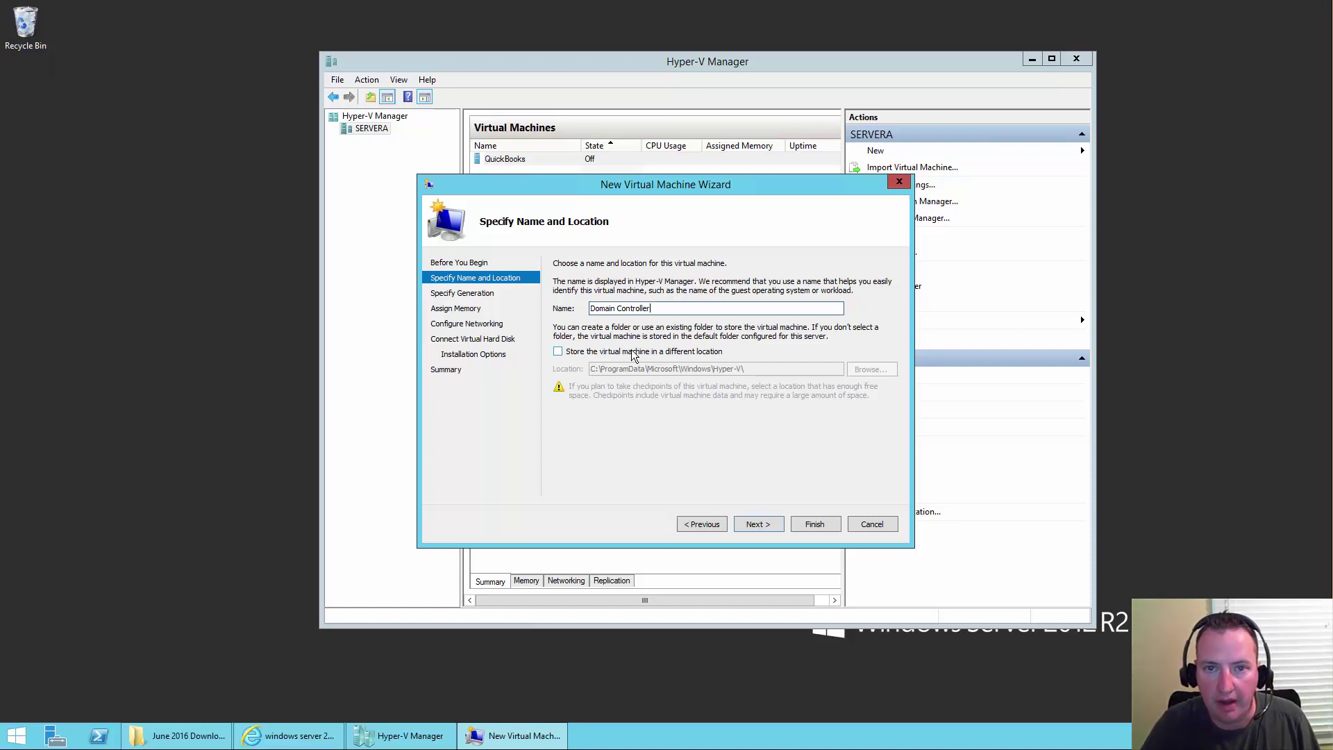
left_click(633, 353)
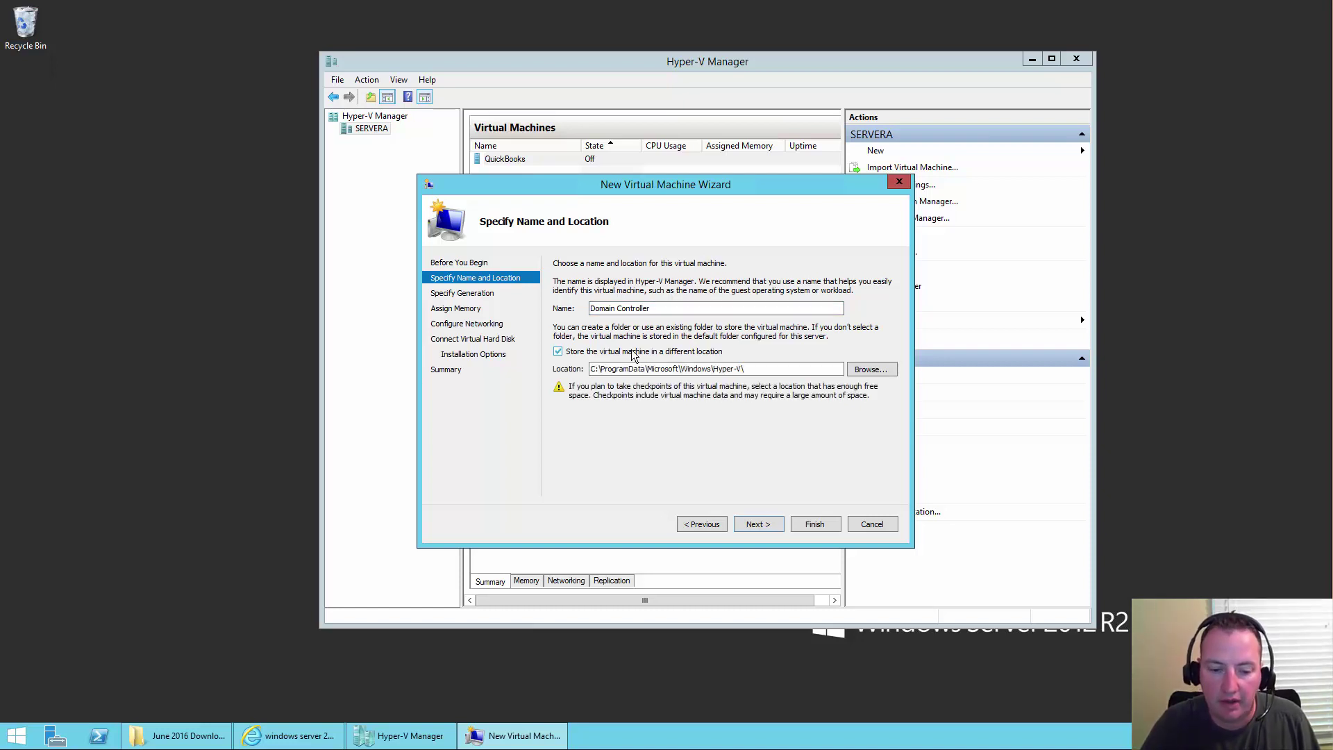
left_click(871, 369)
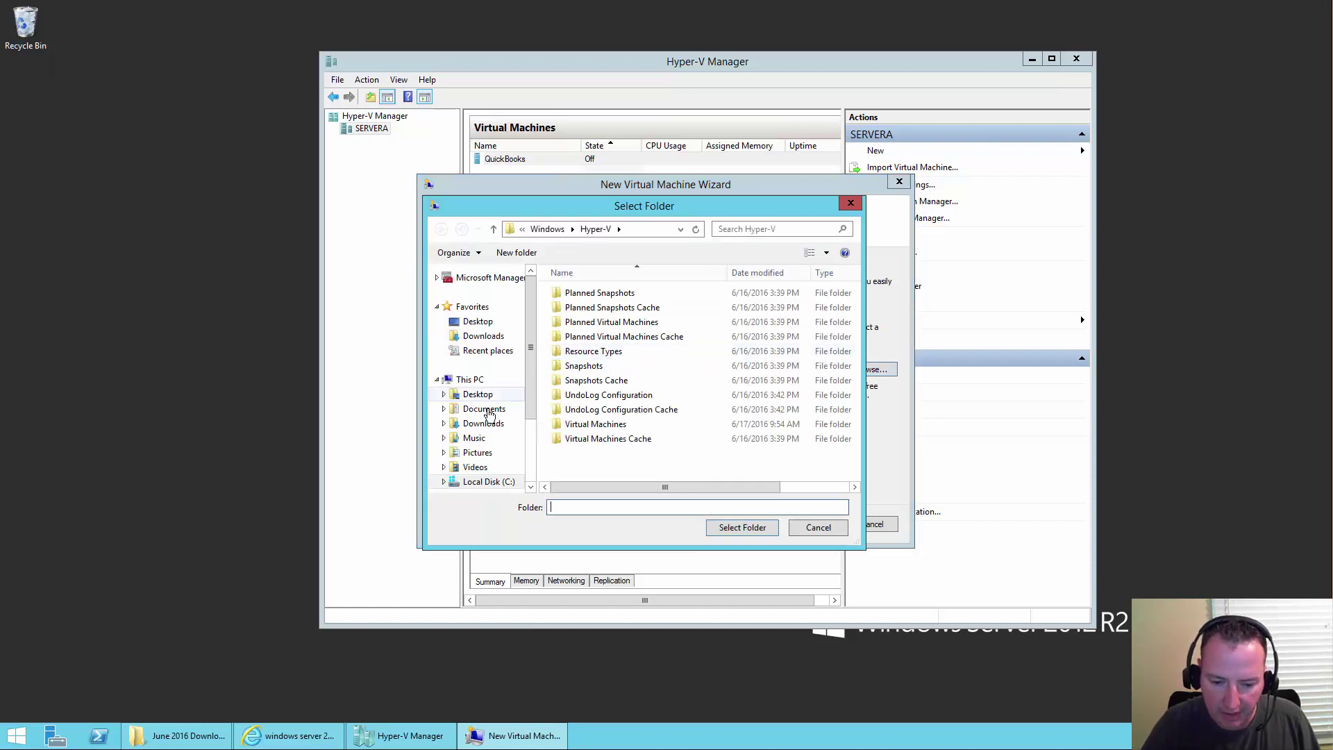
left_click(509, 380)
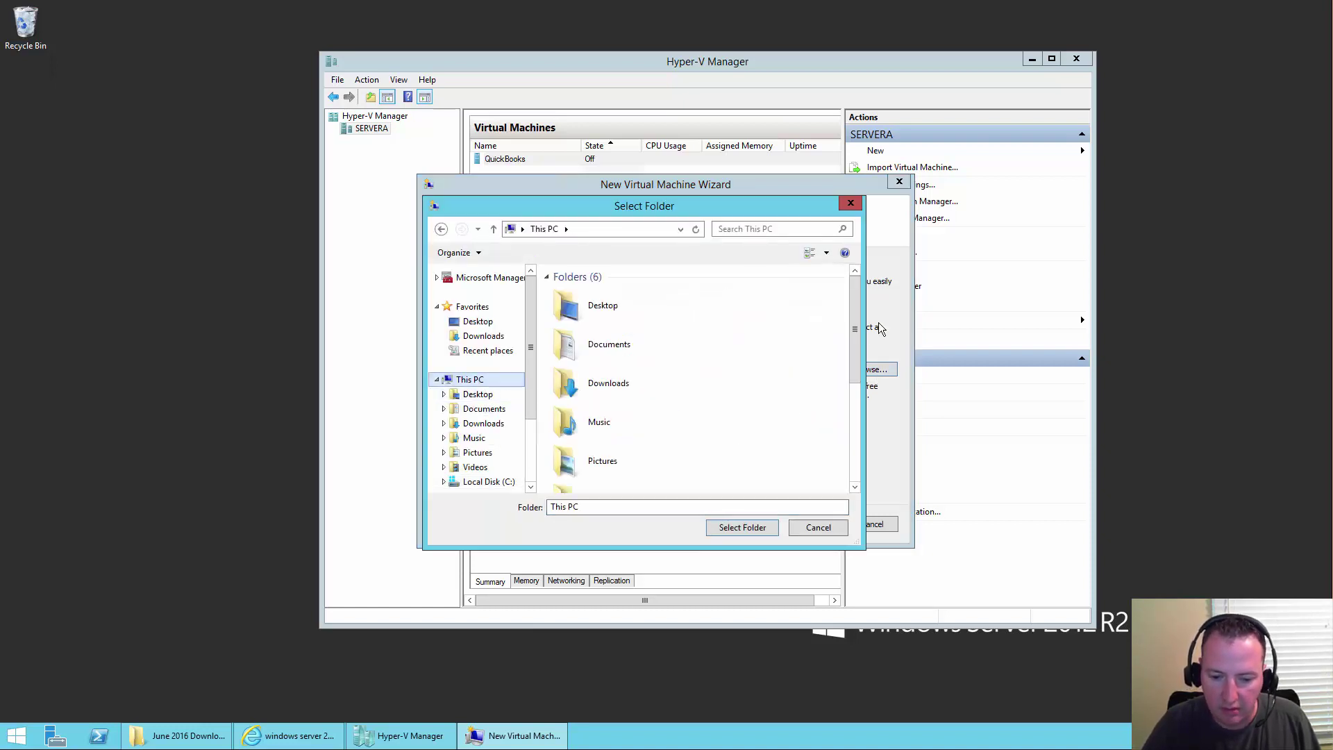
left_click_drag(854, 347, 847, 499)
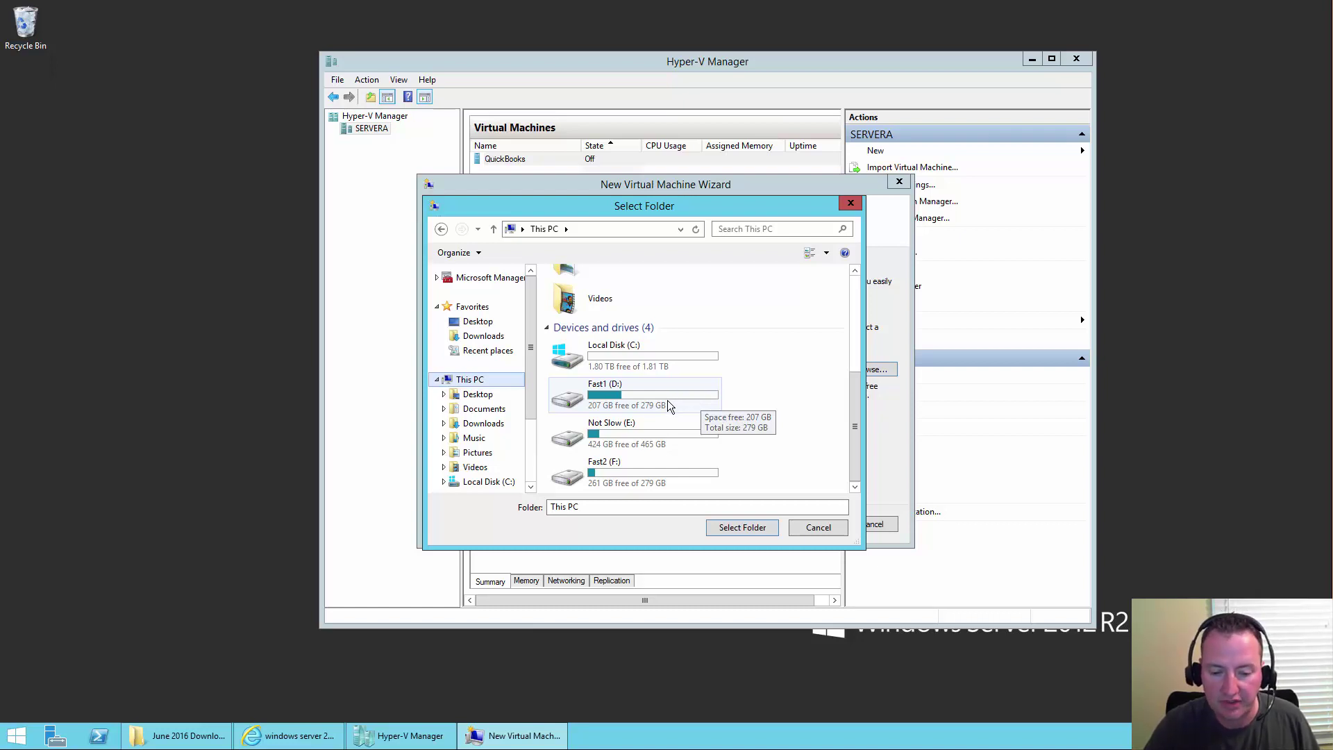
- Create and select a new Domain Controller folder on Fast1 (D:) as the VM location
double_click(669, 407)
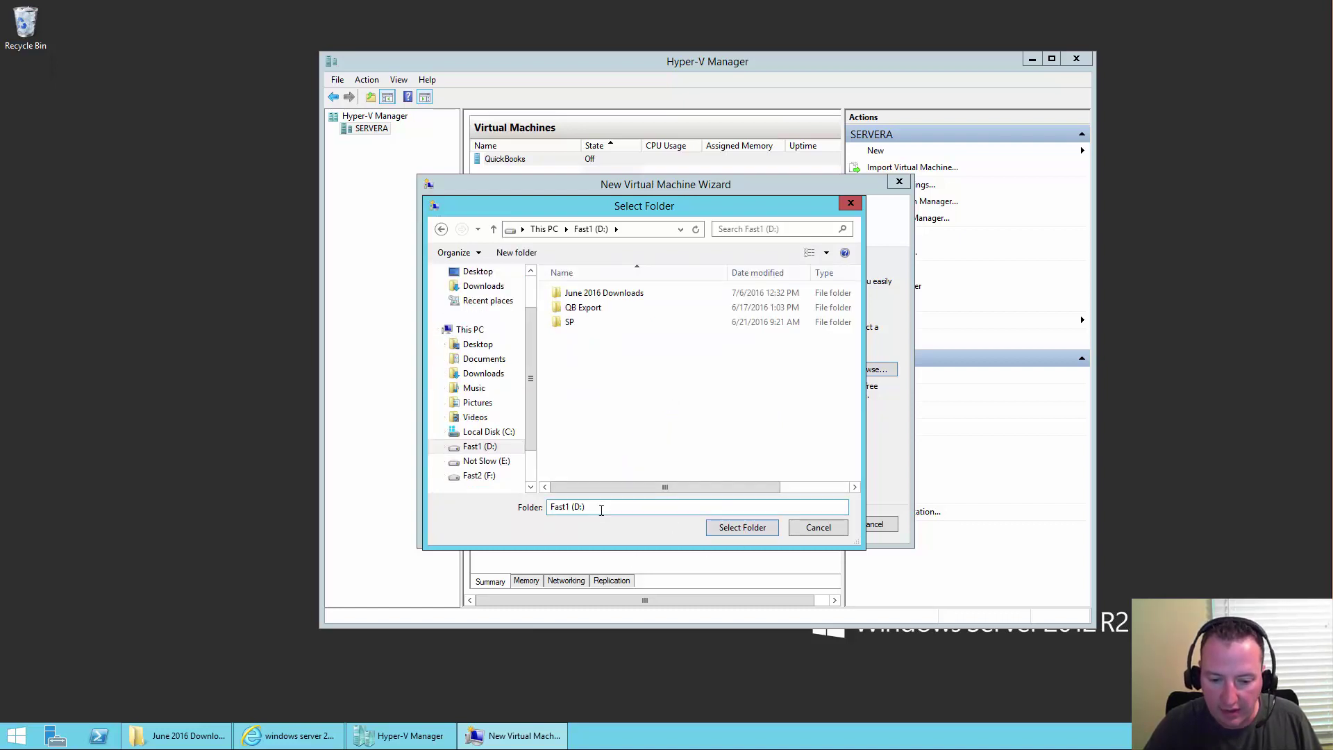
left_click(517, 253)
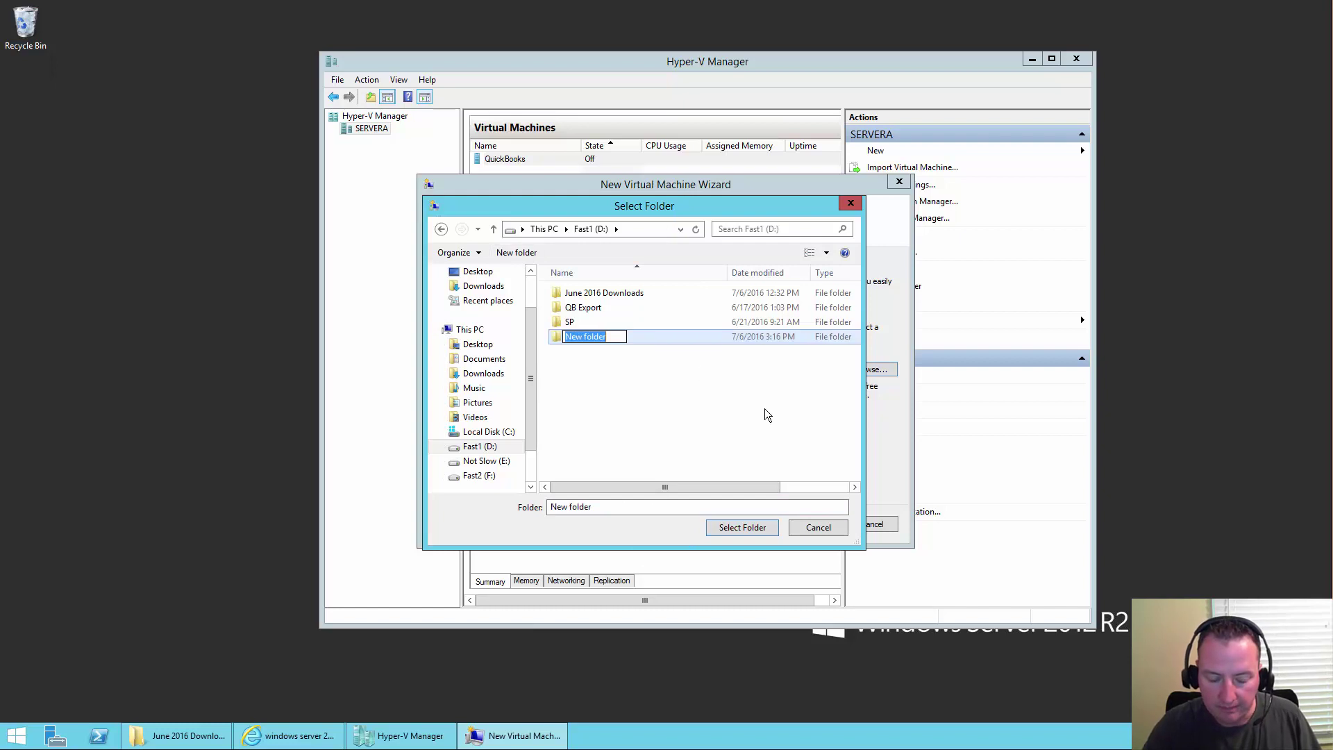
type("Domain ")
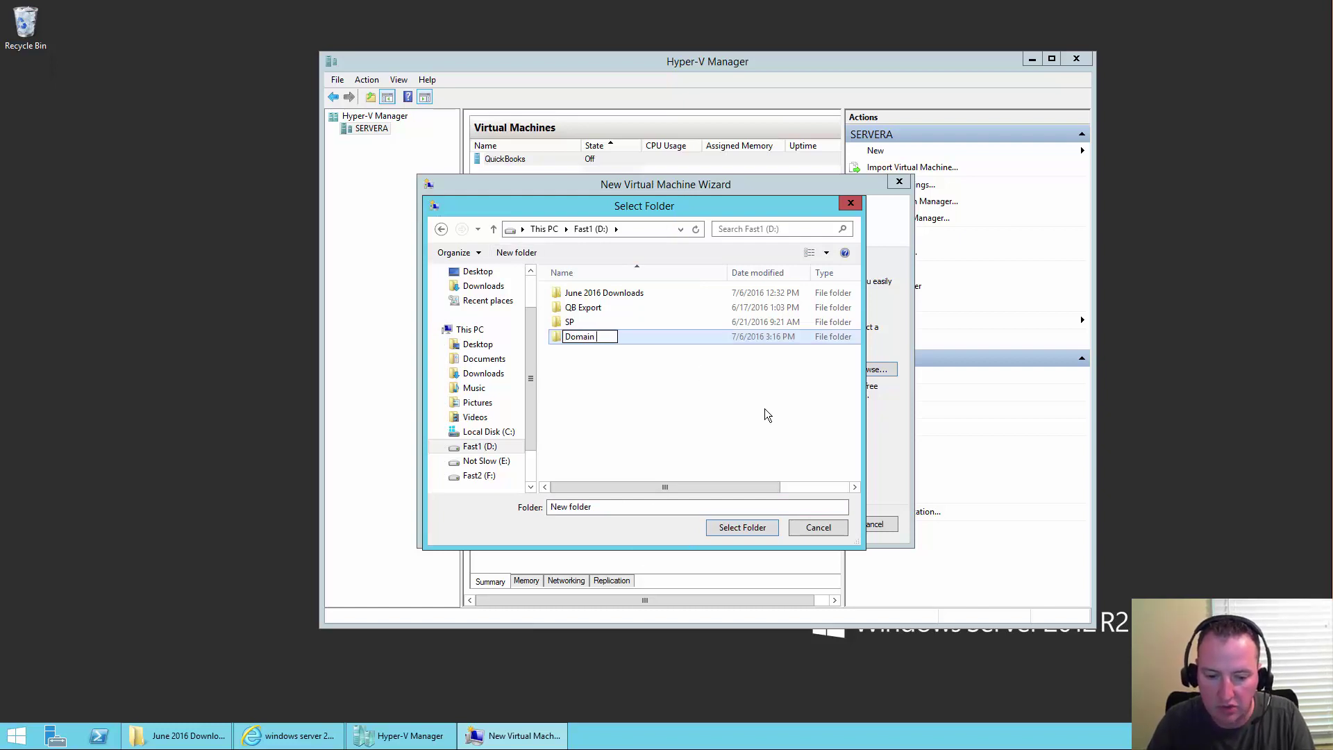
type("Controller")
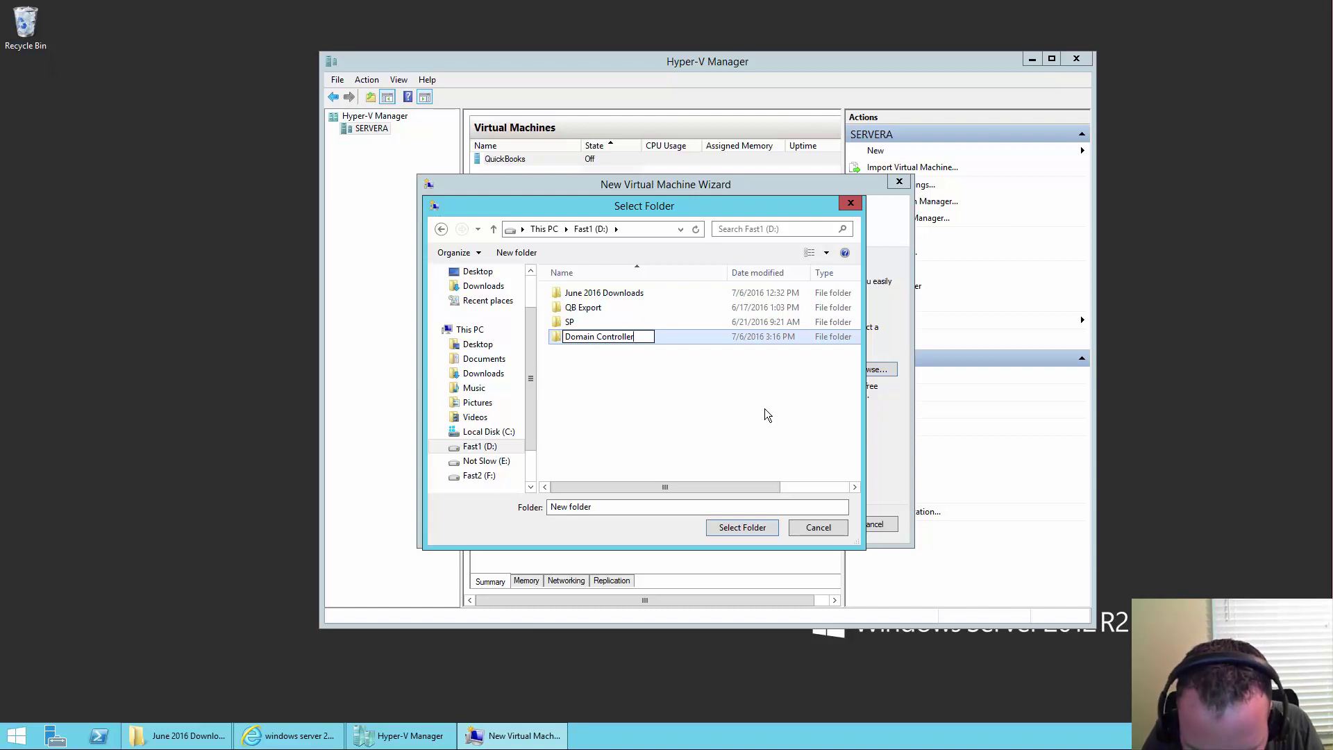
key("Return")
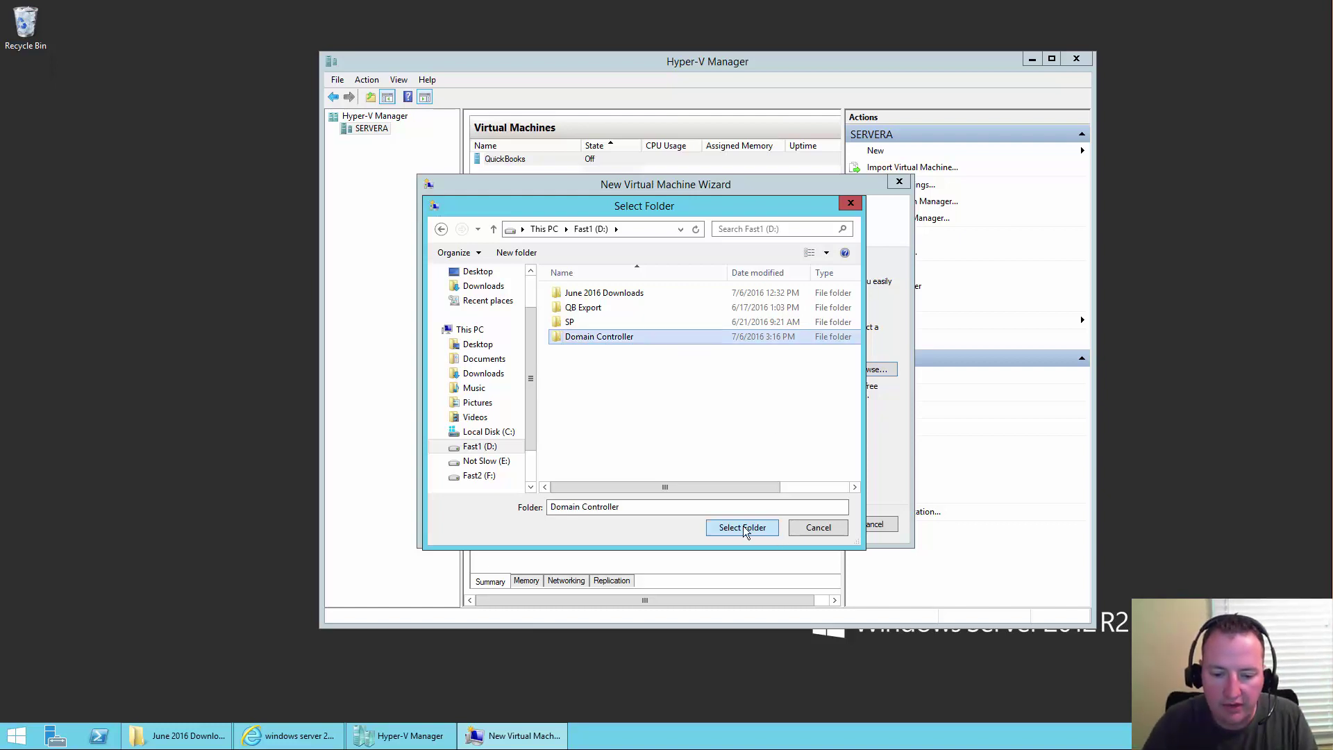
left_click(746, 531)
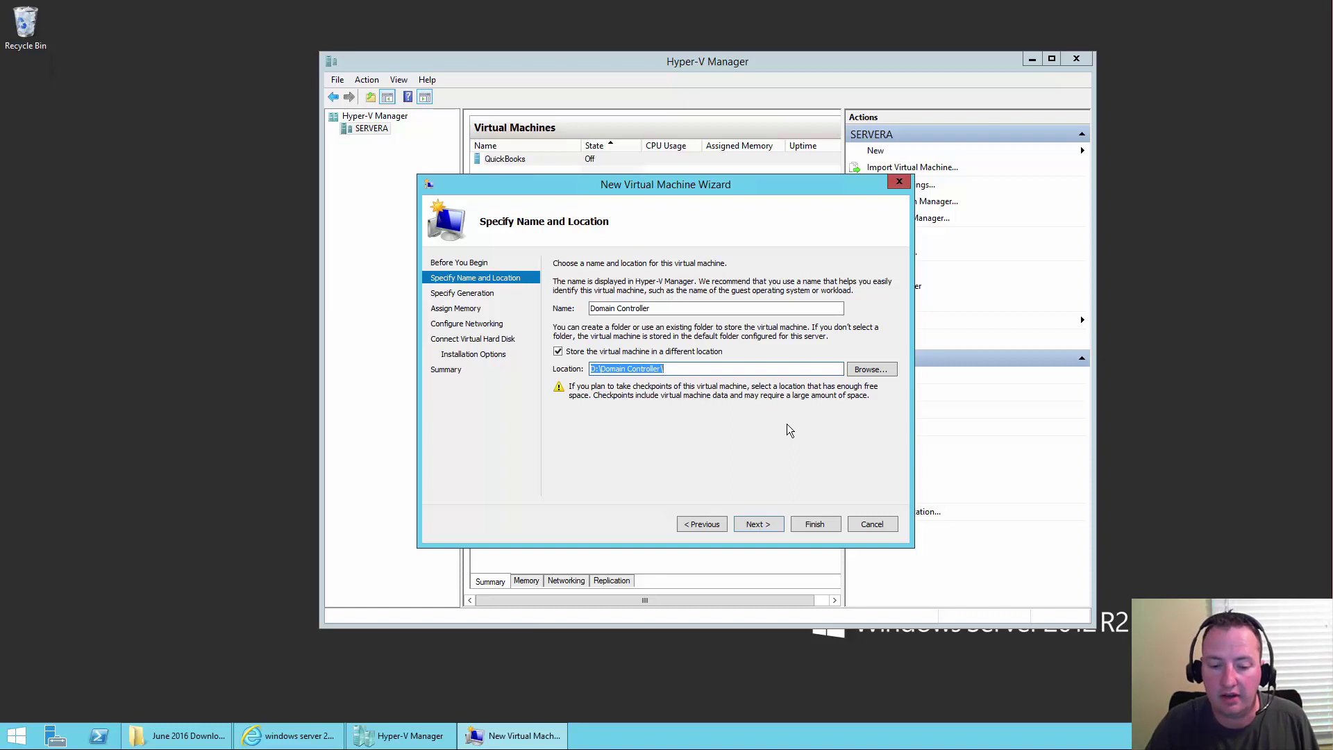
left_click(758, 524)
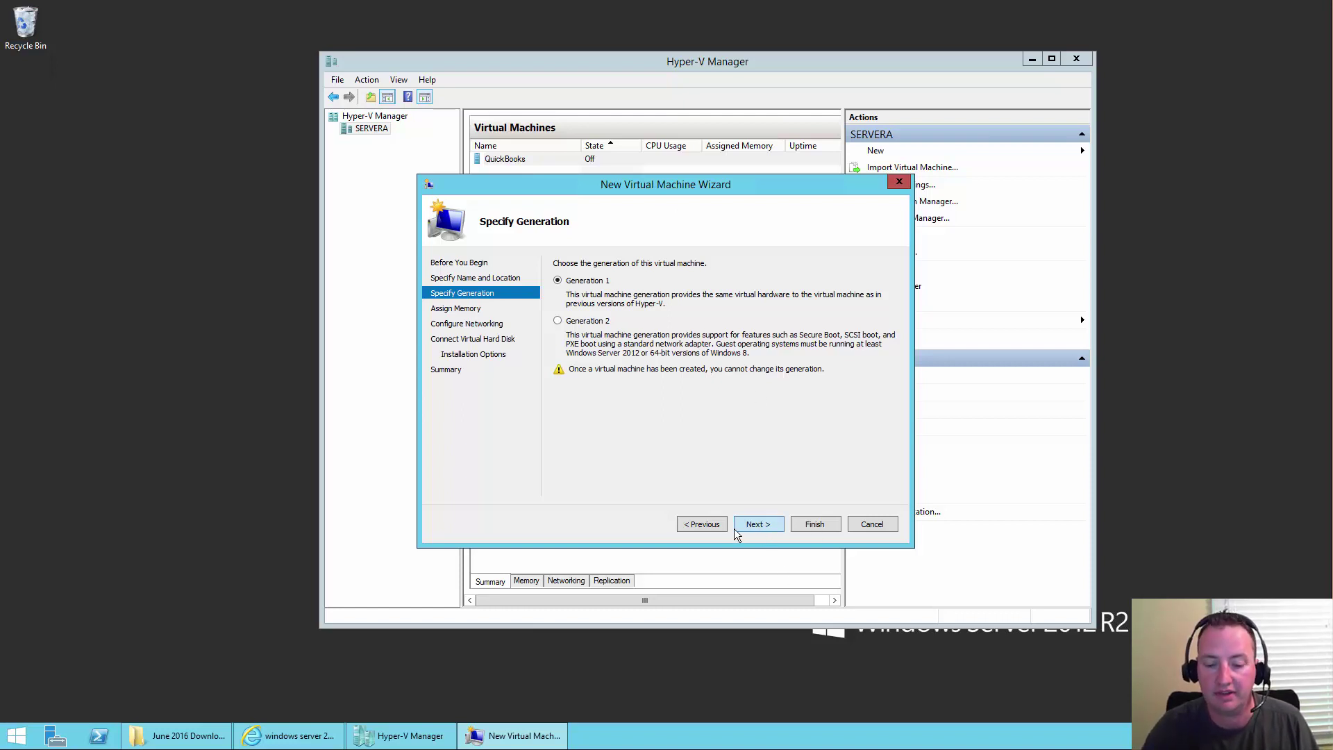
- Accept Generation 1, enter 1024 MB startup memory, and connect the VM to the Realtek virtual switch
left_click(768, 533)
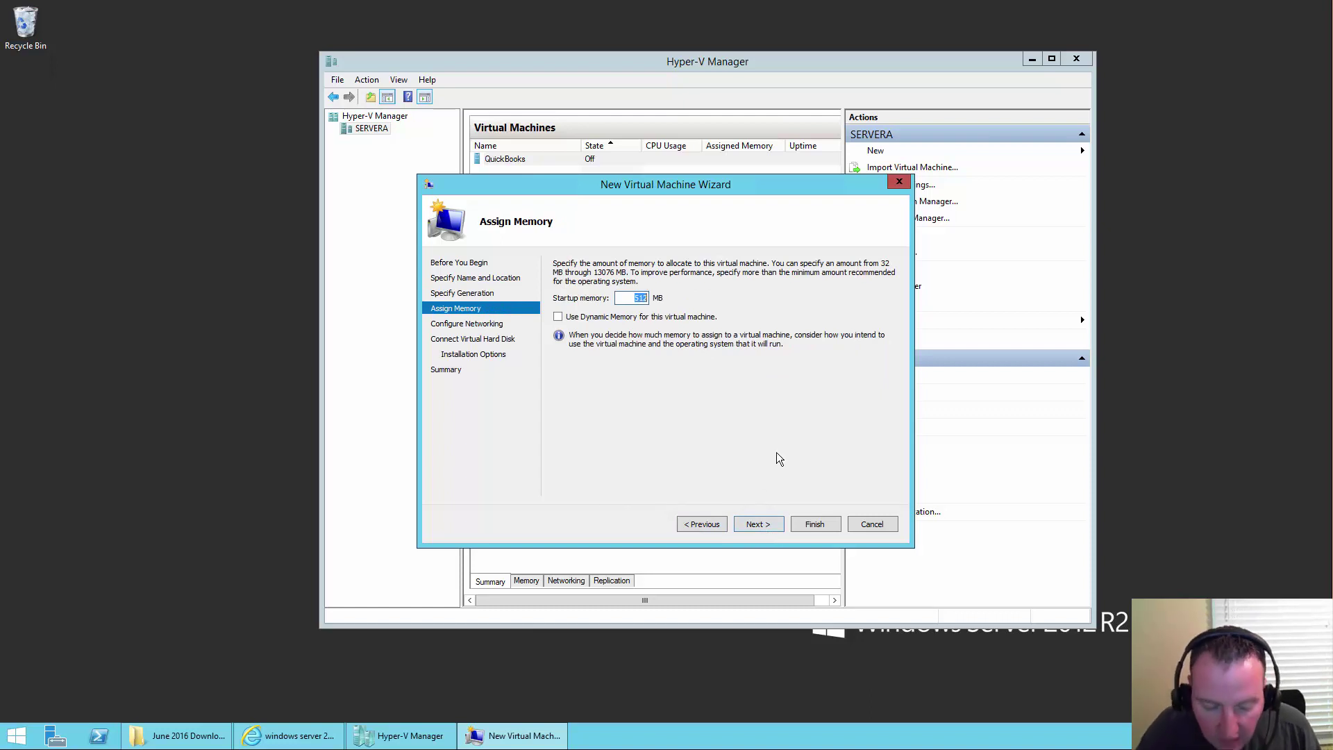
type("1024")
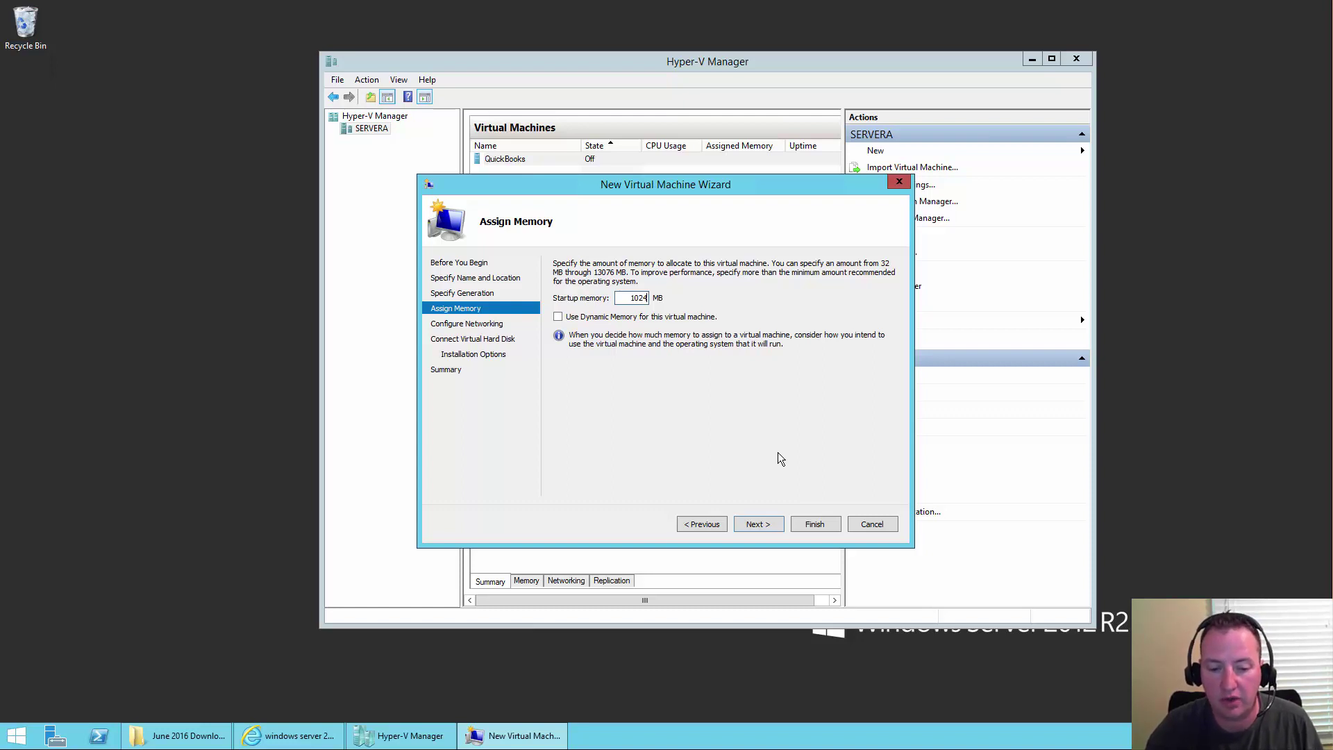
left_click(758, 525)
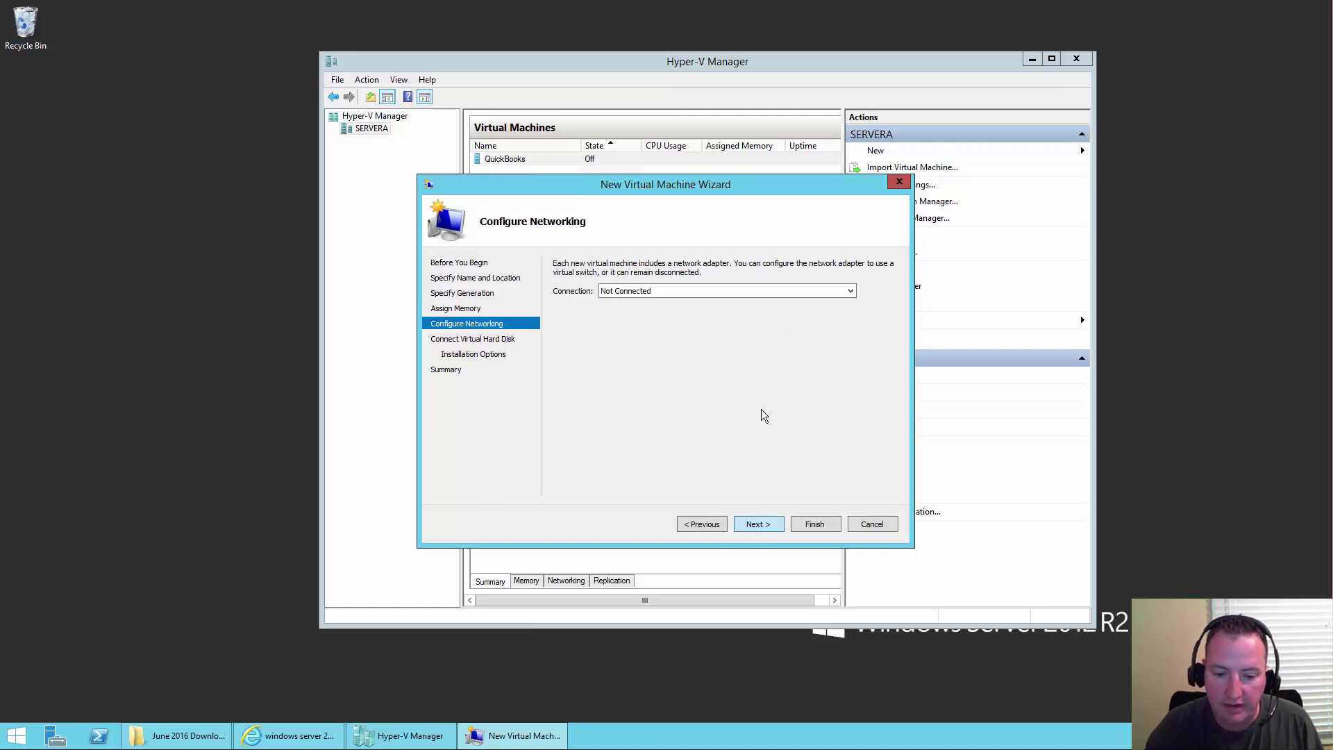
left_click(743, 292)
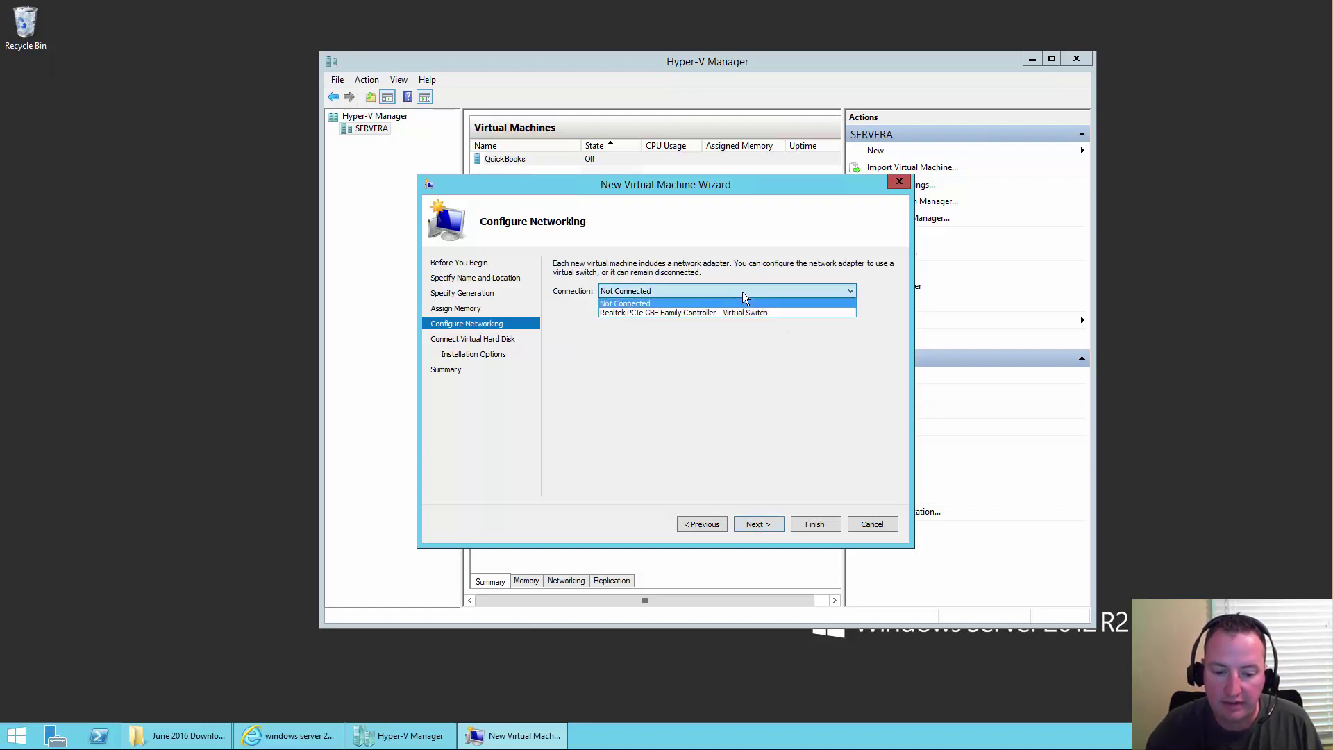
left_click(697, 313)
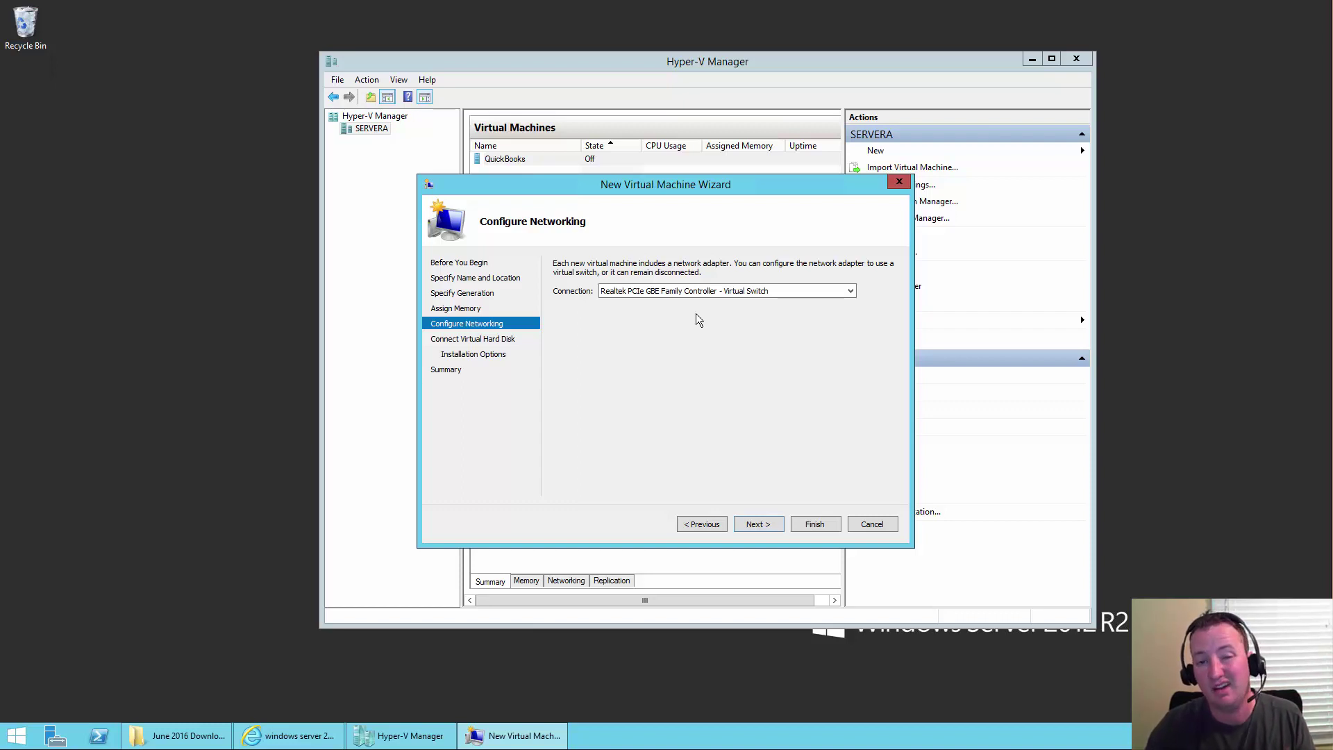
left_click(776, 523)
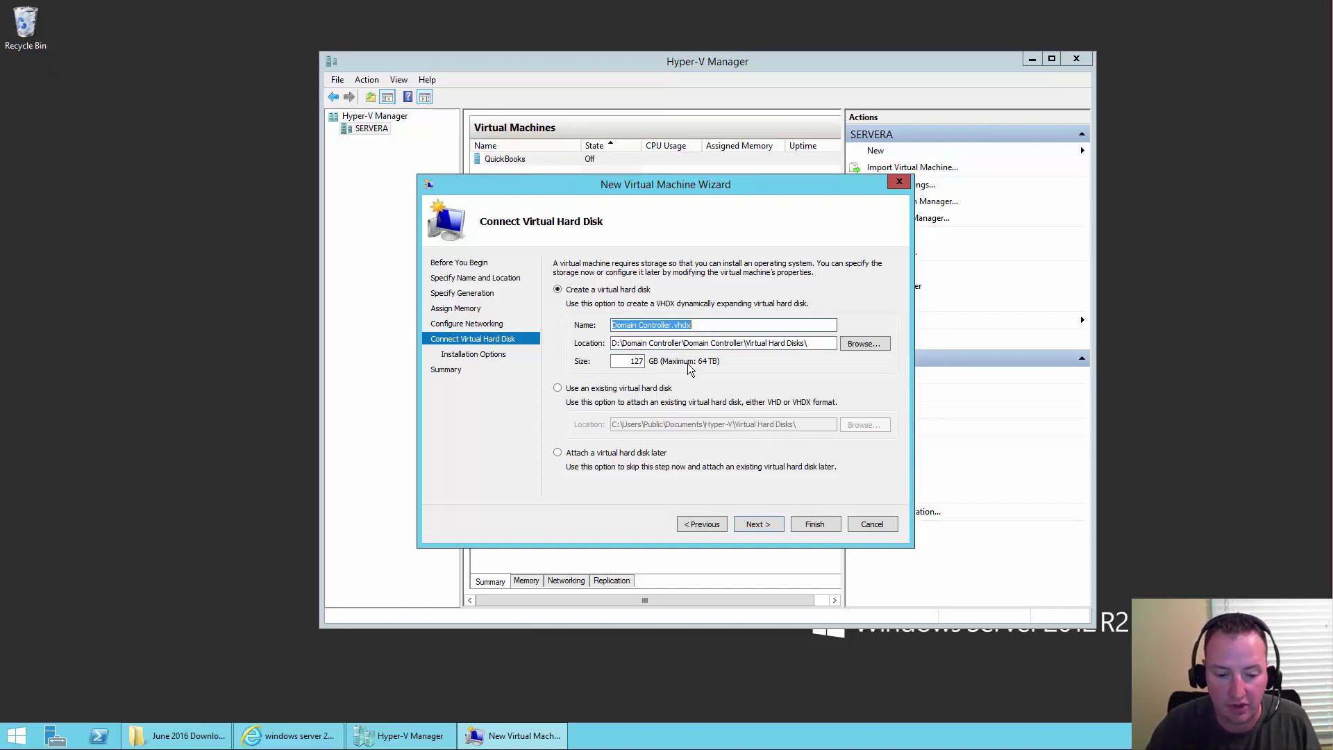
- Keep the default 127 GB Domain Controller.vhdx disk and pick the Windows Server evaluation ISO as install media
left_click(757, 523)
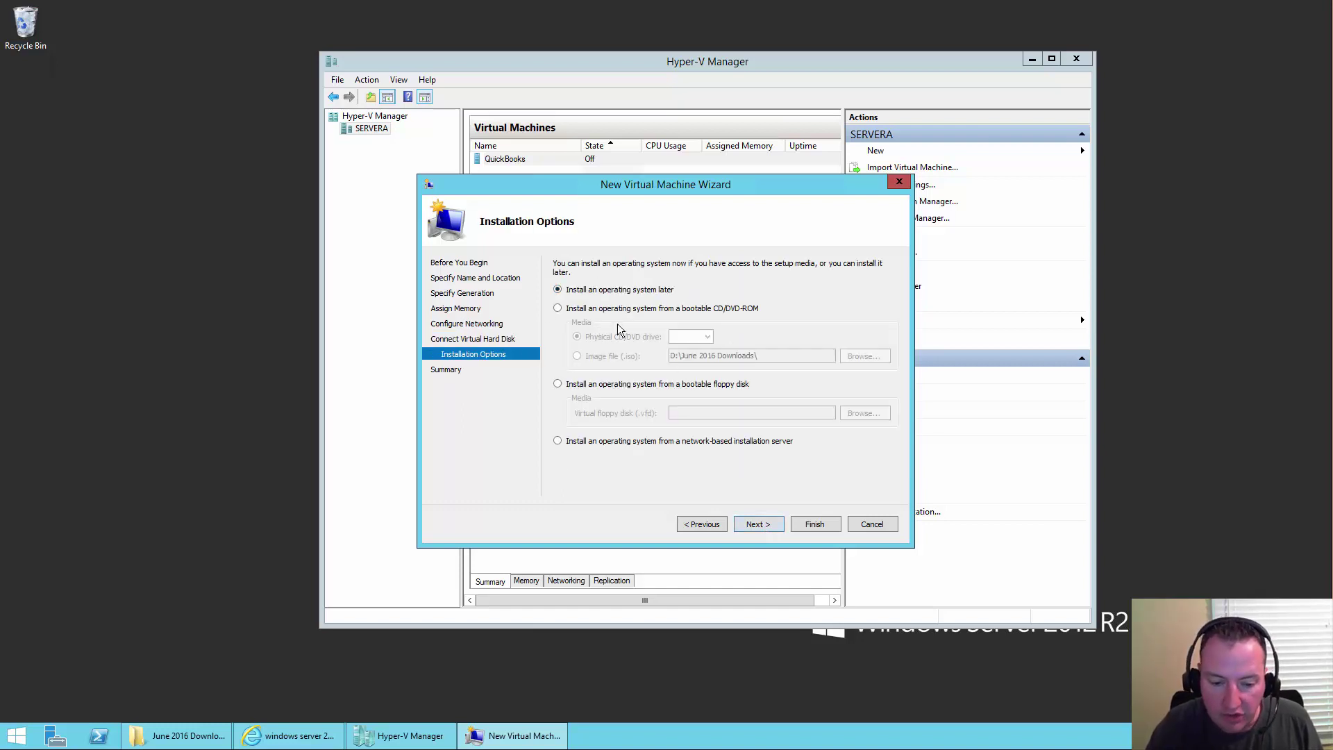
left_click(691, 311)
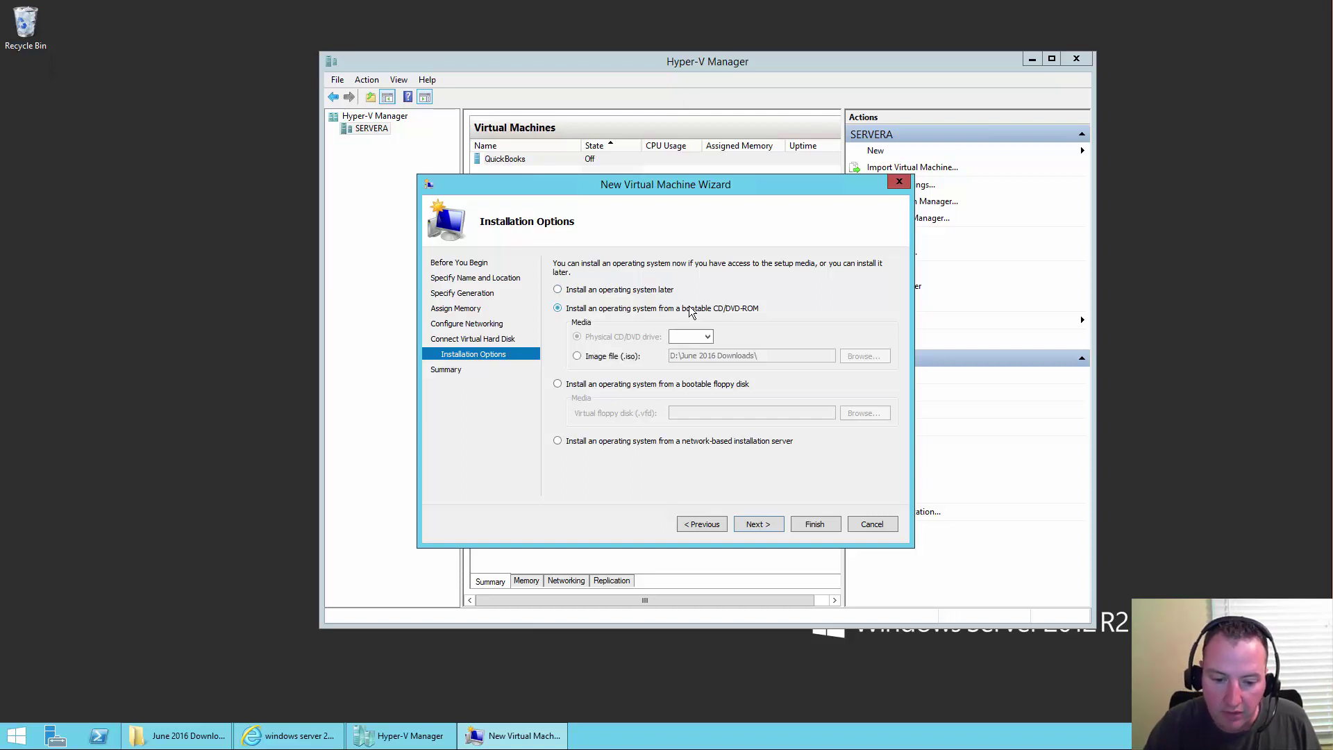
left_click(607, 358)
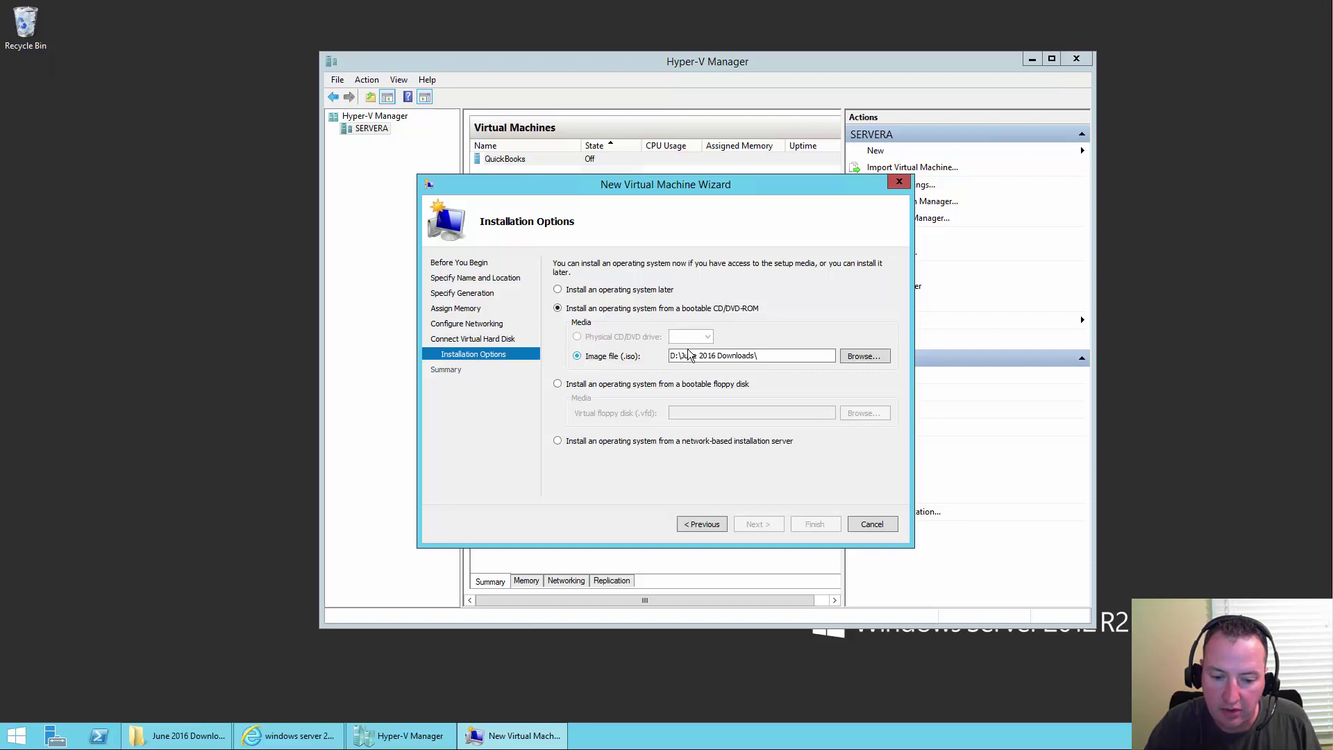
left_click(879, 359)
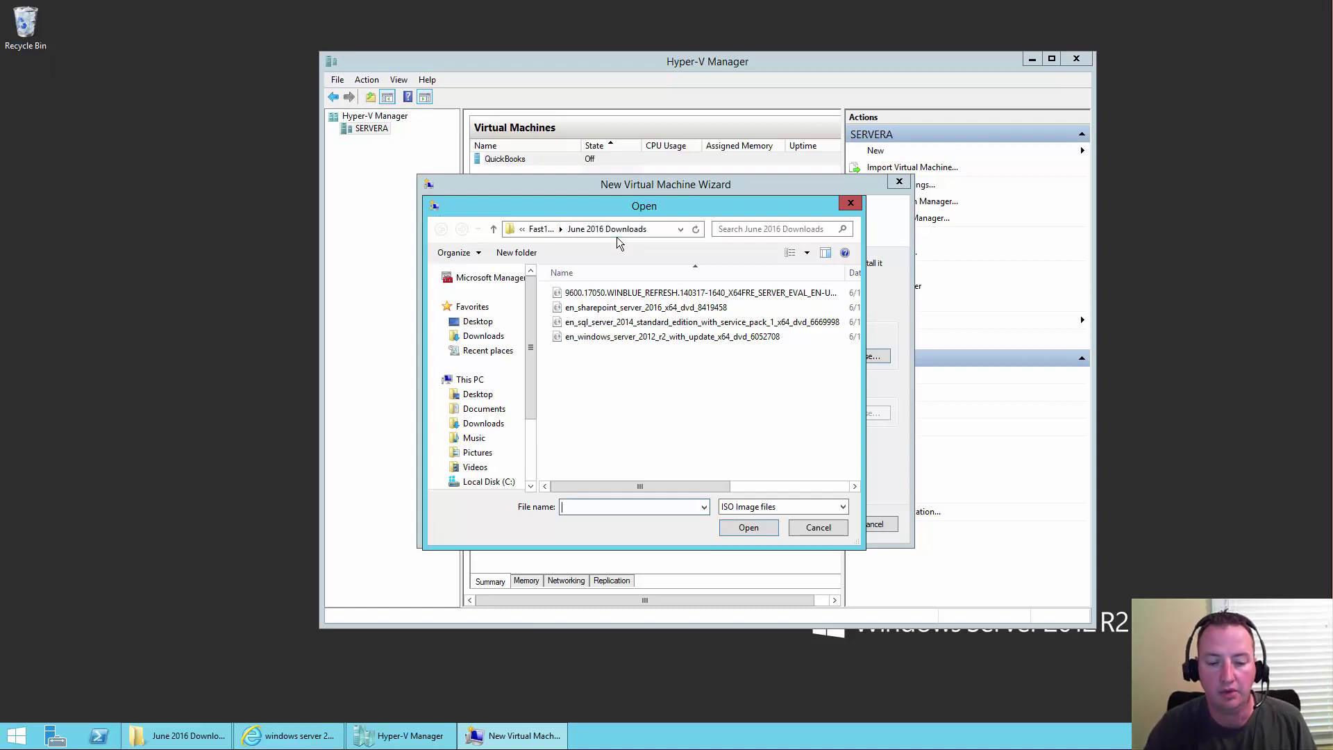
left_click(618, 299)
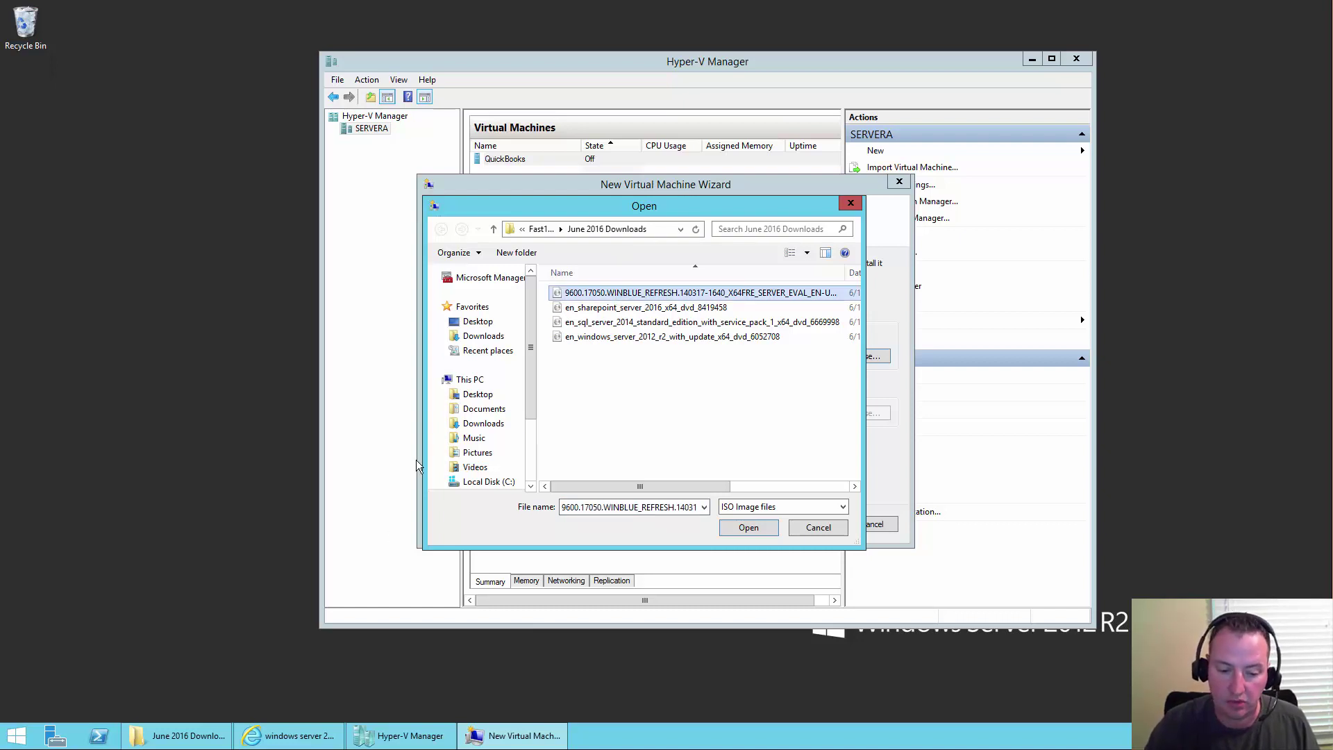
left_click(292, 741)
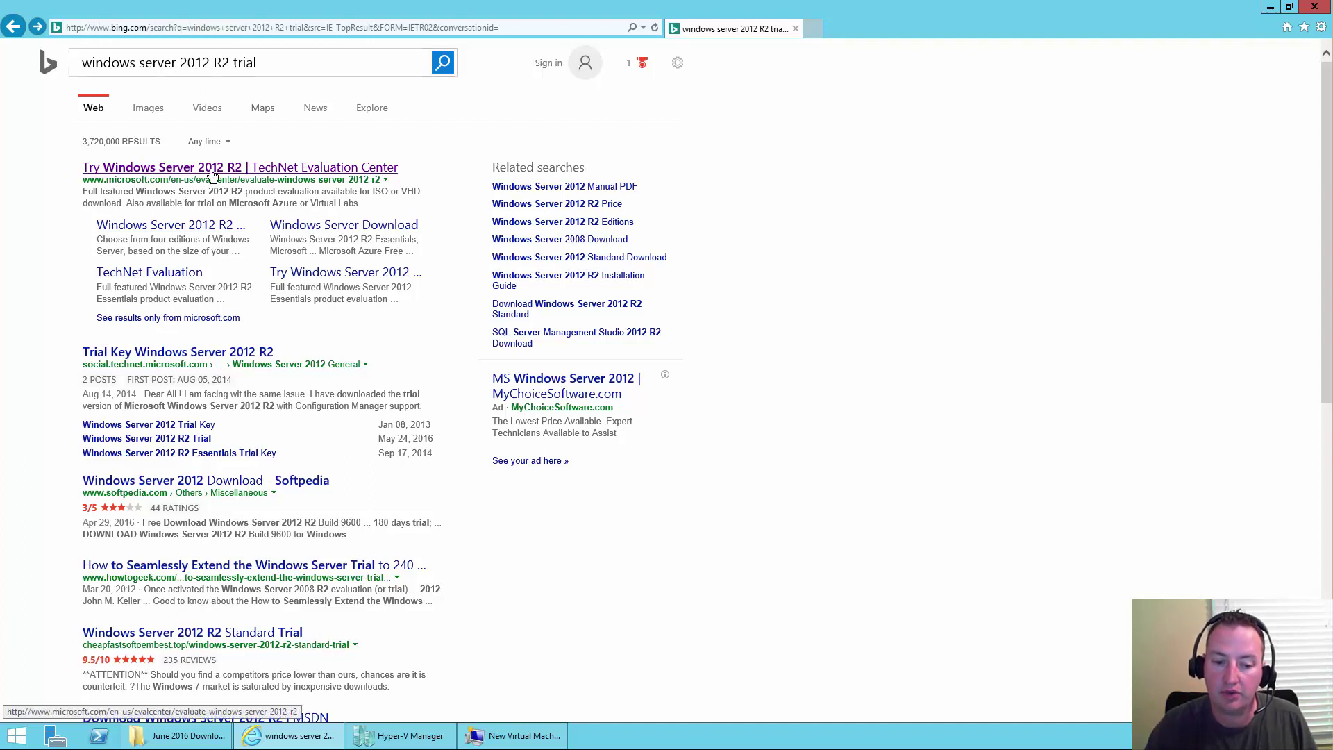
- Open the 'Try Windows Server 2012 R2 | TechNet Evaluation Center' page and scroll through it
left_click(248, 169)
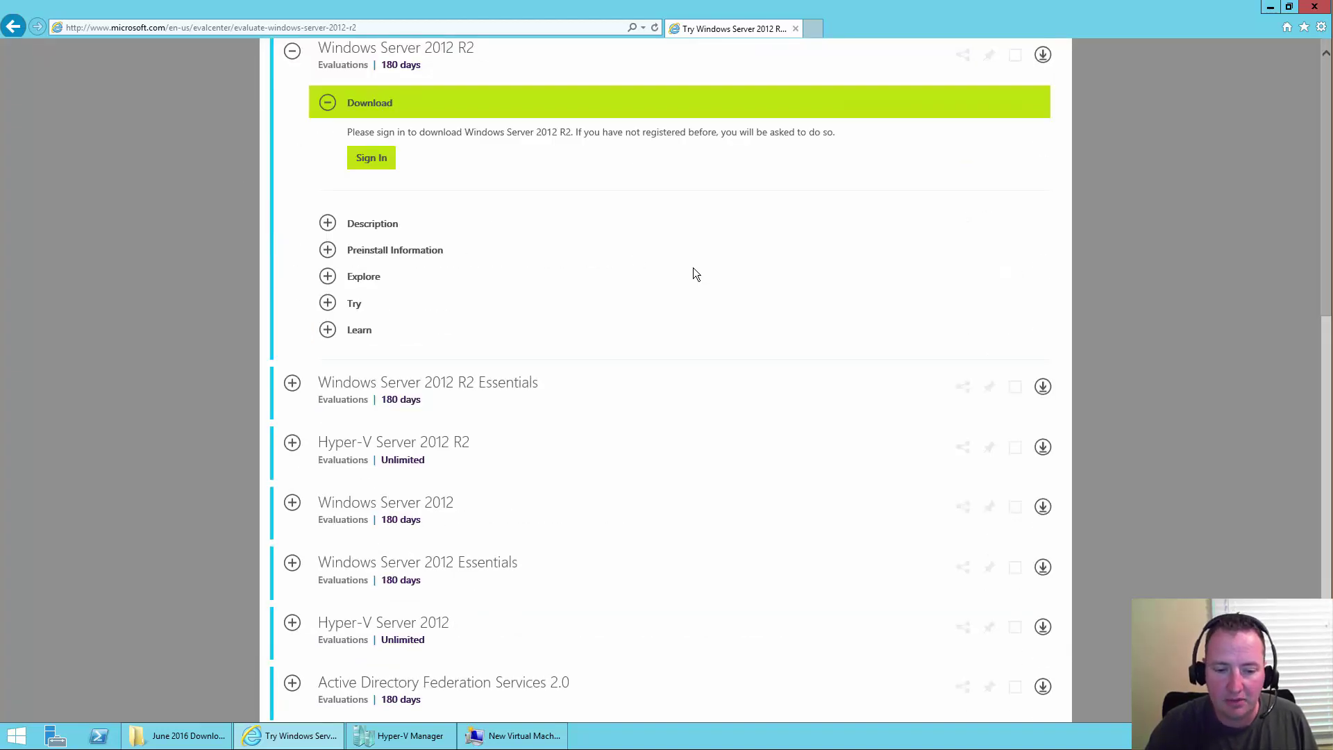
scroll(464, 231, "up", 7)
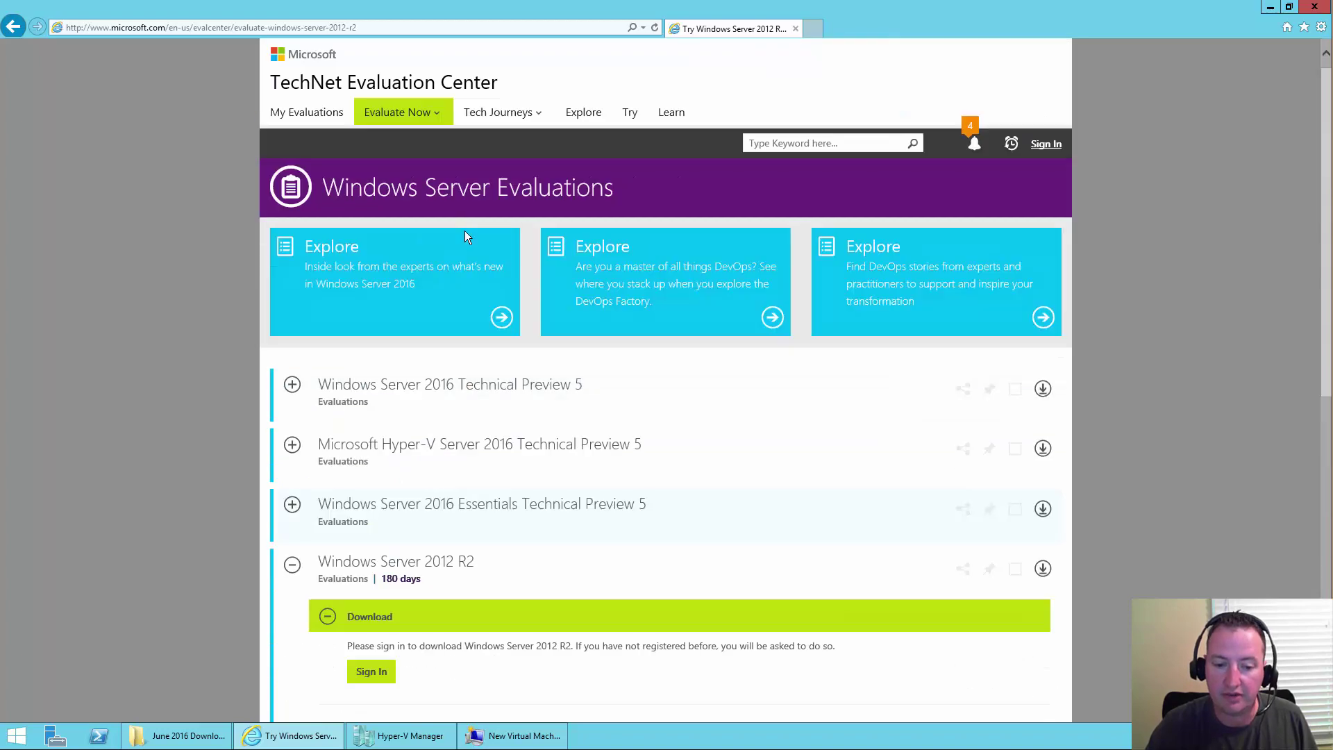
scroll(464, 230, "down", 3)
scroll(462, 235, "down", 1)
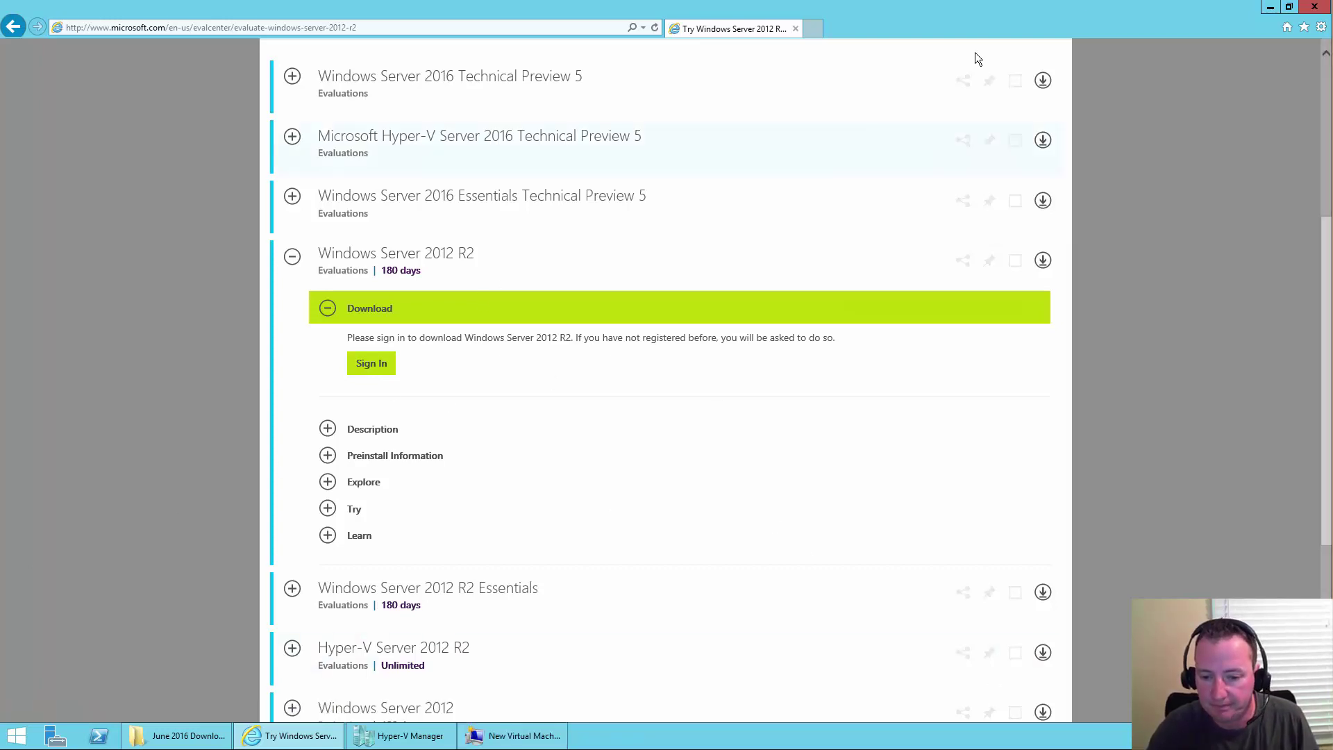
- Attach the Windows Server evaluation ISO, finish the wizard, and select the new Domain Controller VM
left_click(1270, 7)
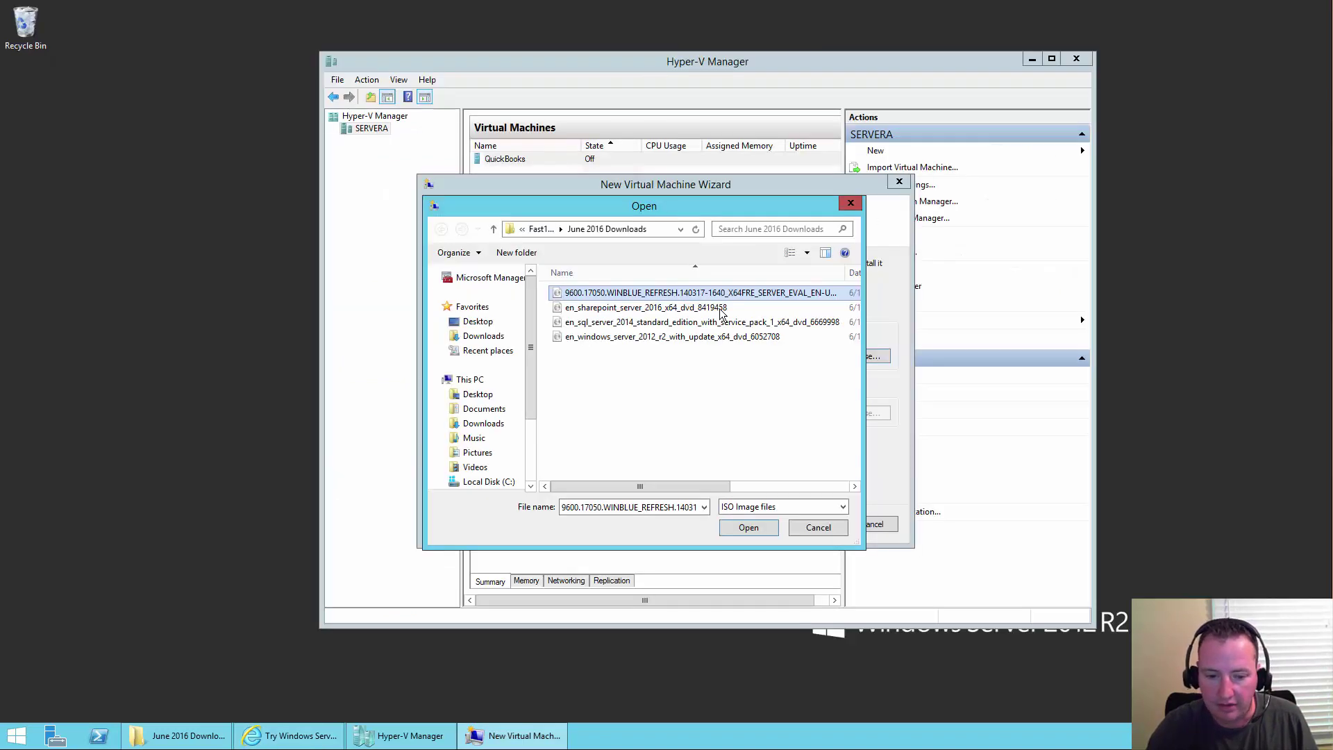
left_click(620, 294)
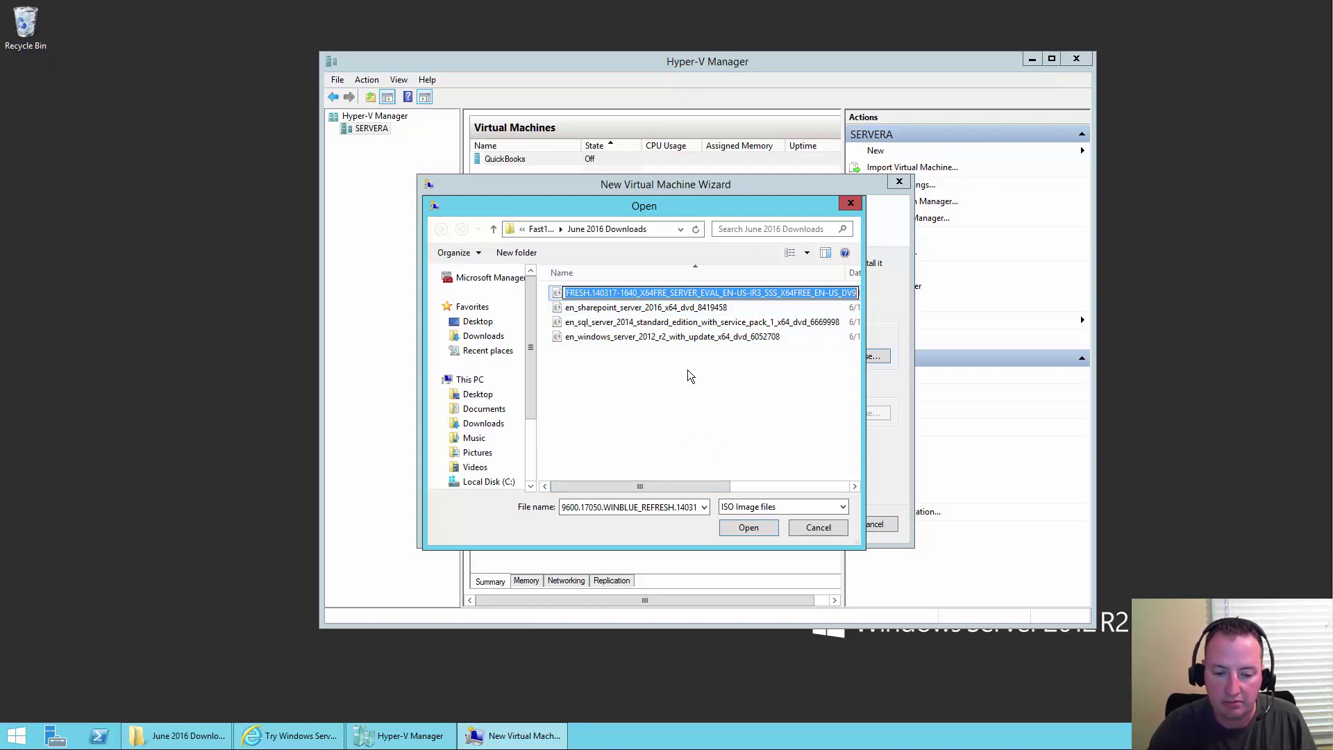
left_click(748, 528)
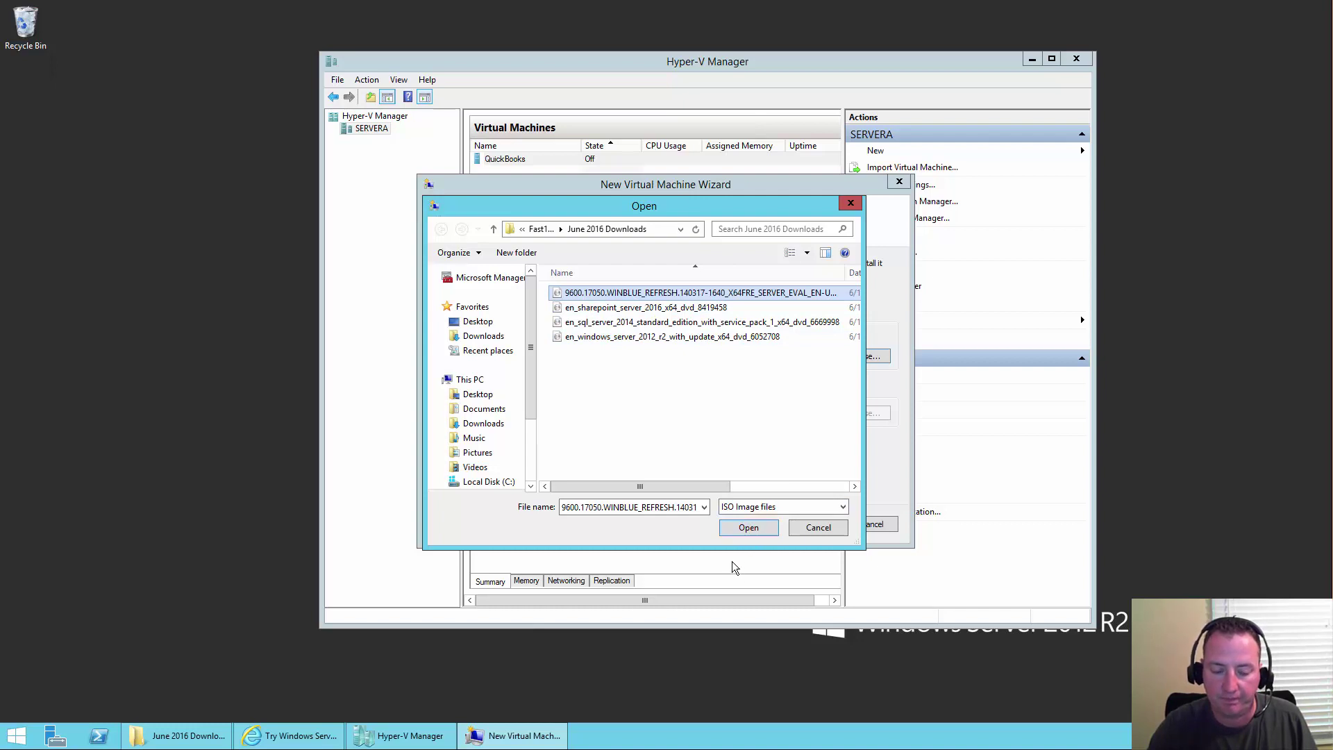
left_click(748, 528)
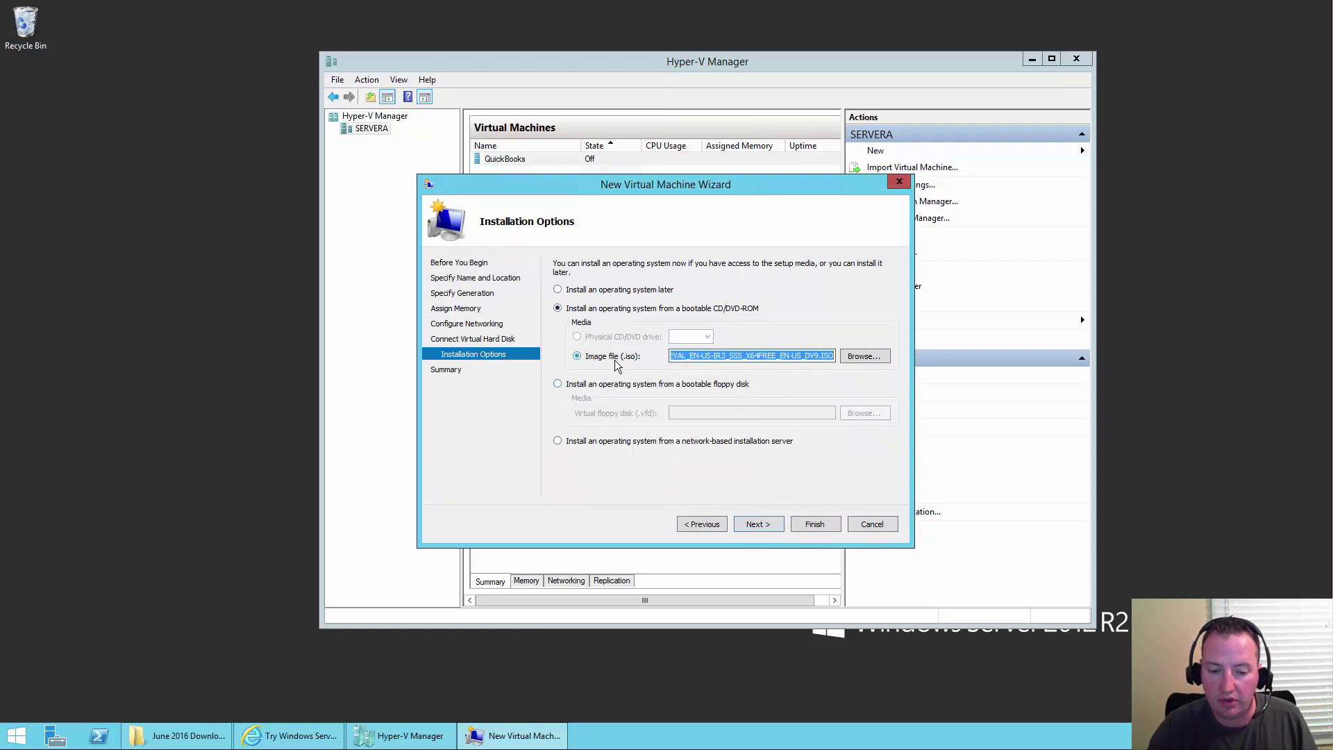
left_click(757, 525)
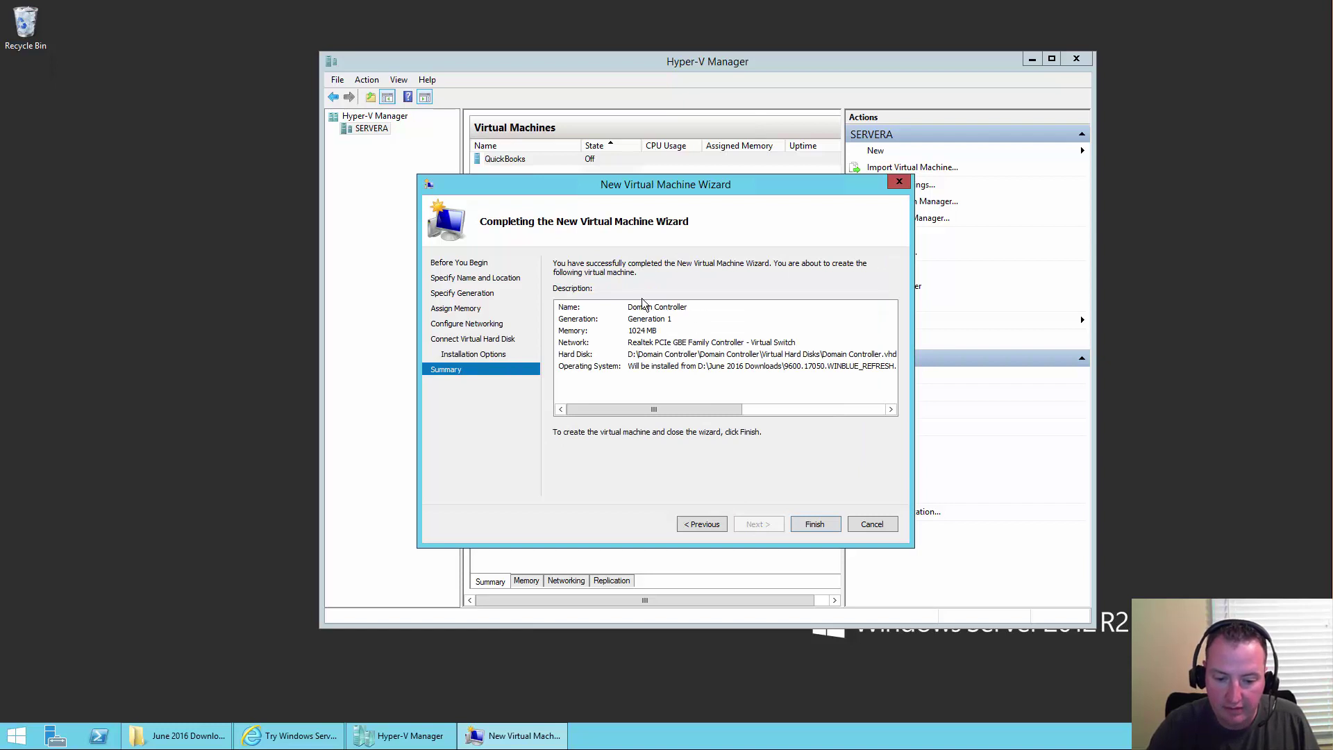
left_click(811, 526)
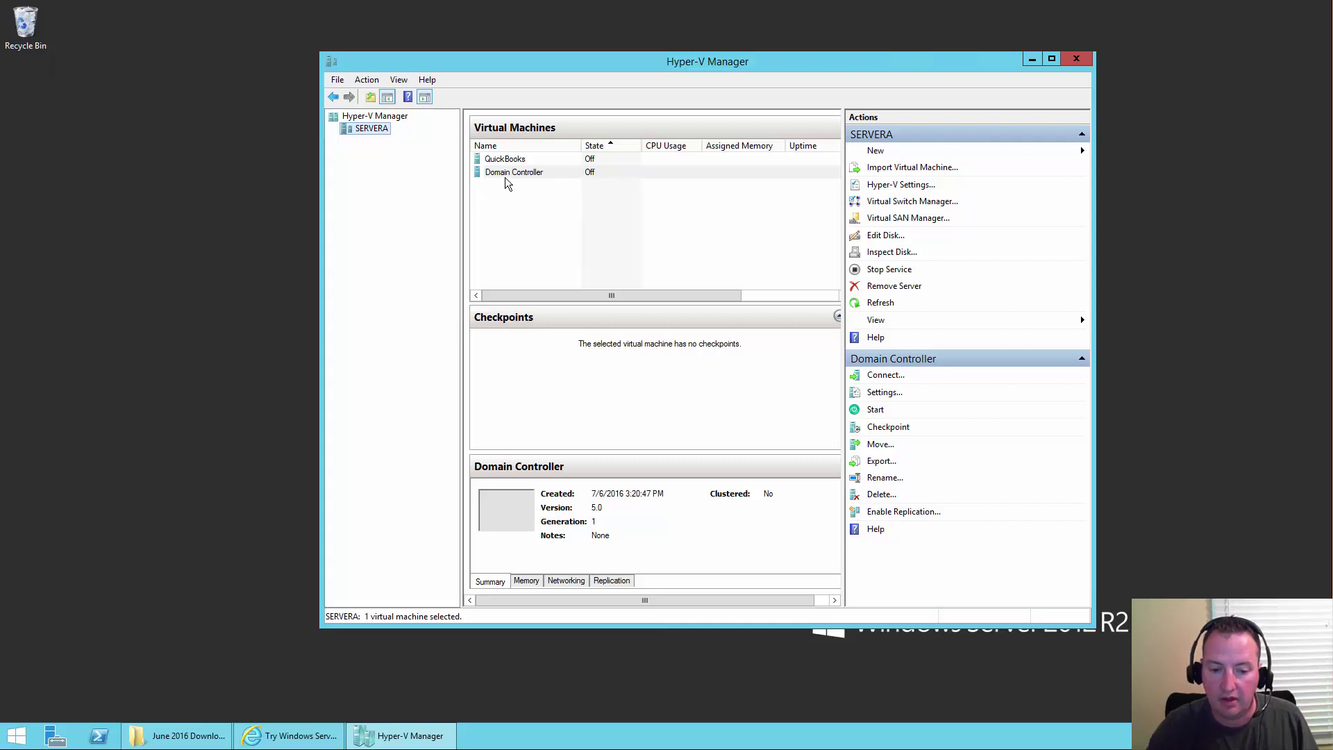
left_click(505, 177)
- Connect to and start Domain Controller, begin Windows Setup, and pick Standard Evaluation (Server with a GUI)
double_click(505, 177)
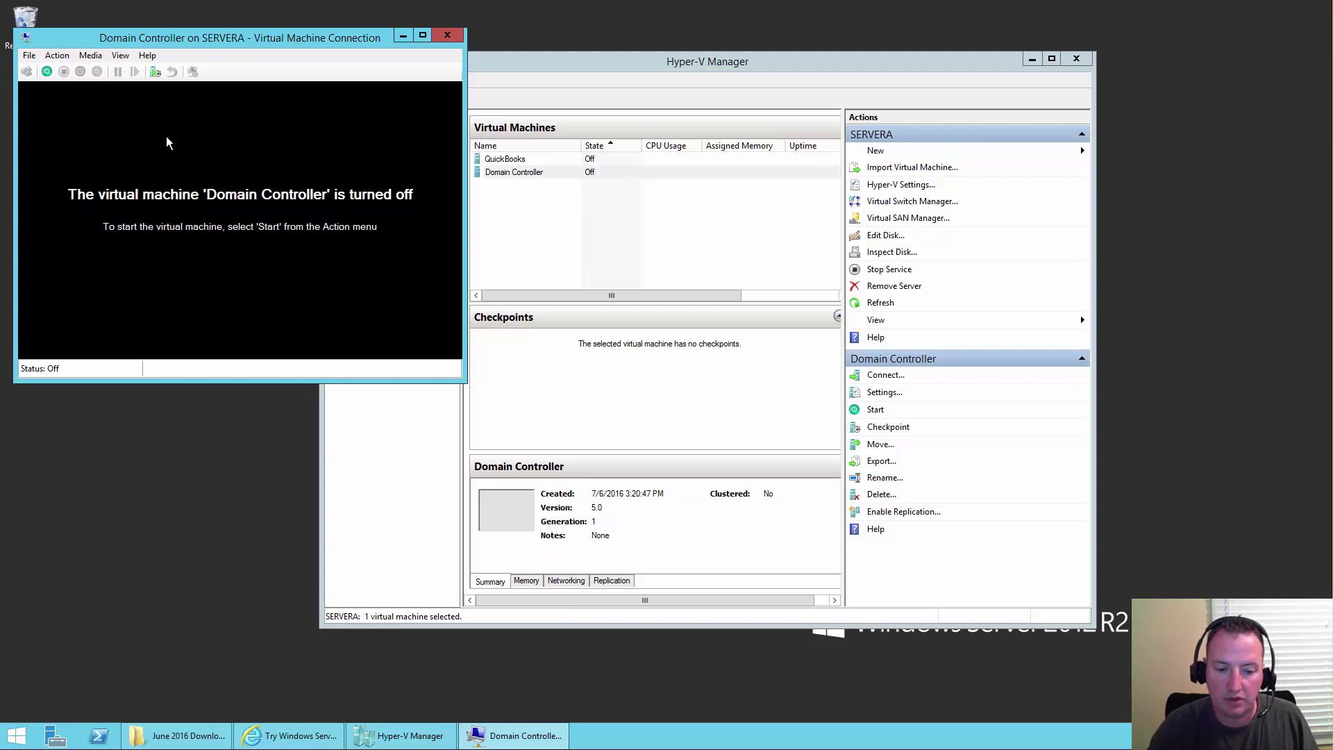
left_click(43, 72)
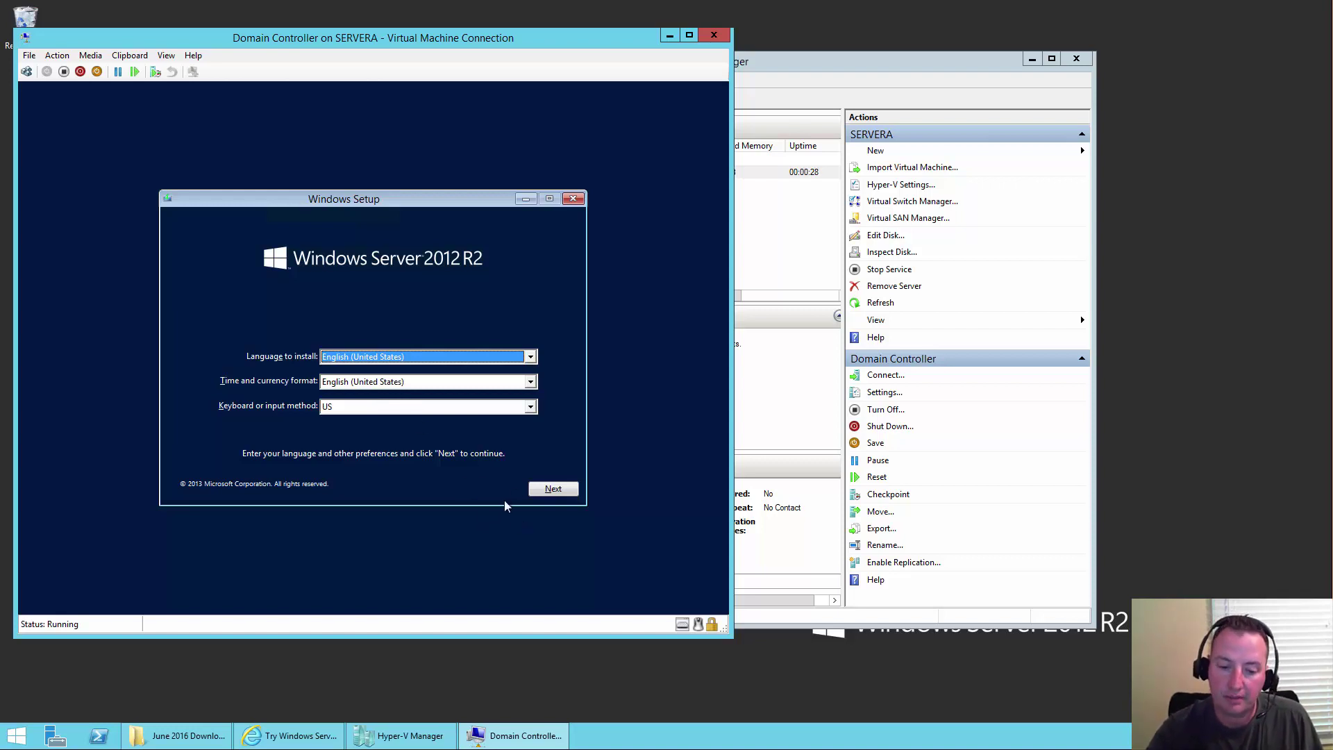
left_click(549, 490)
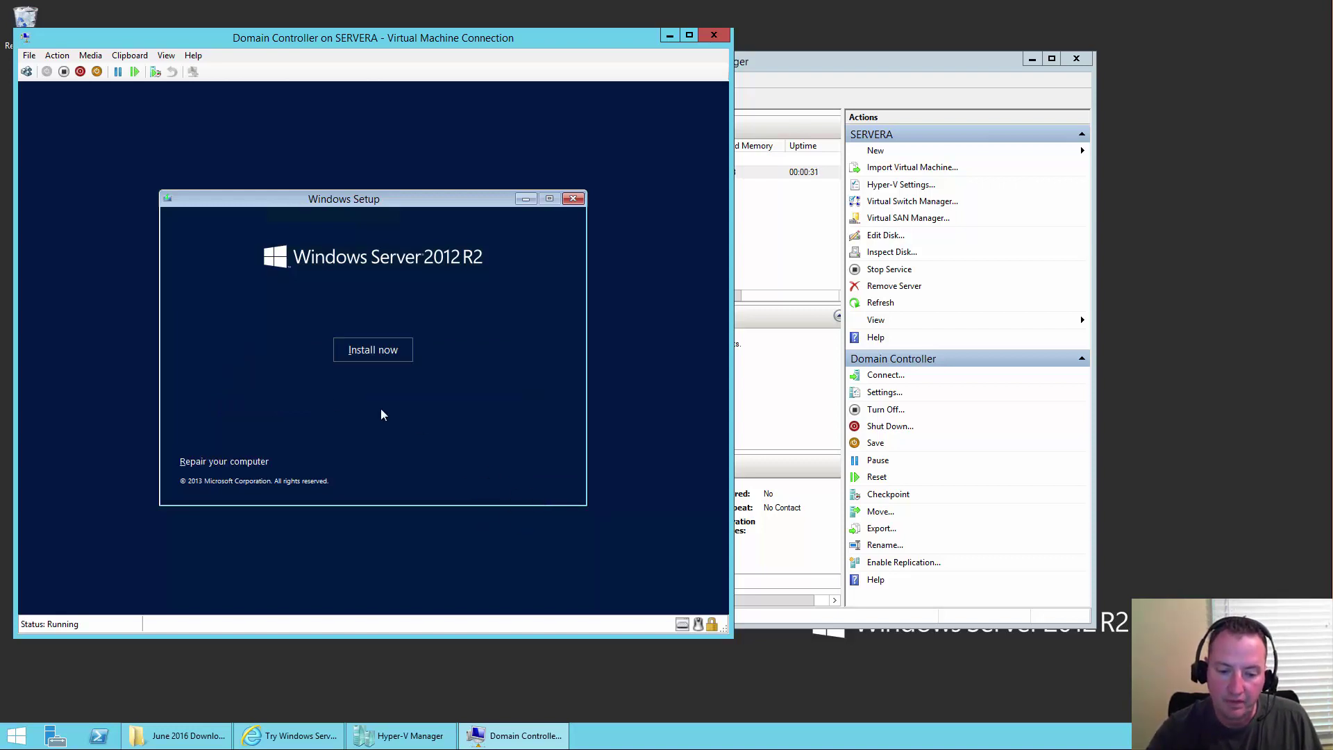
left_click(387, 357)
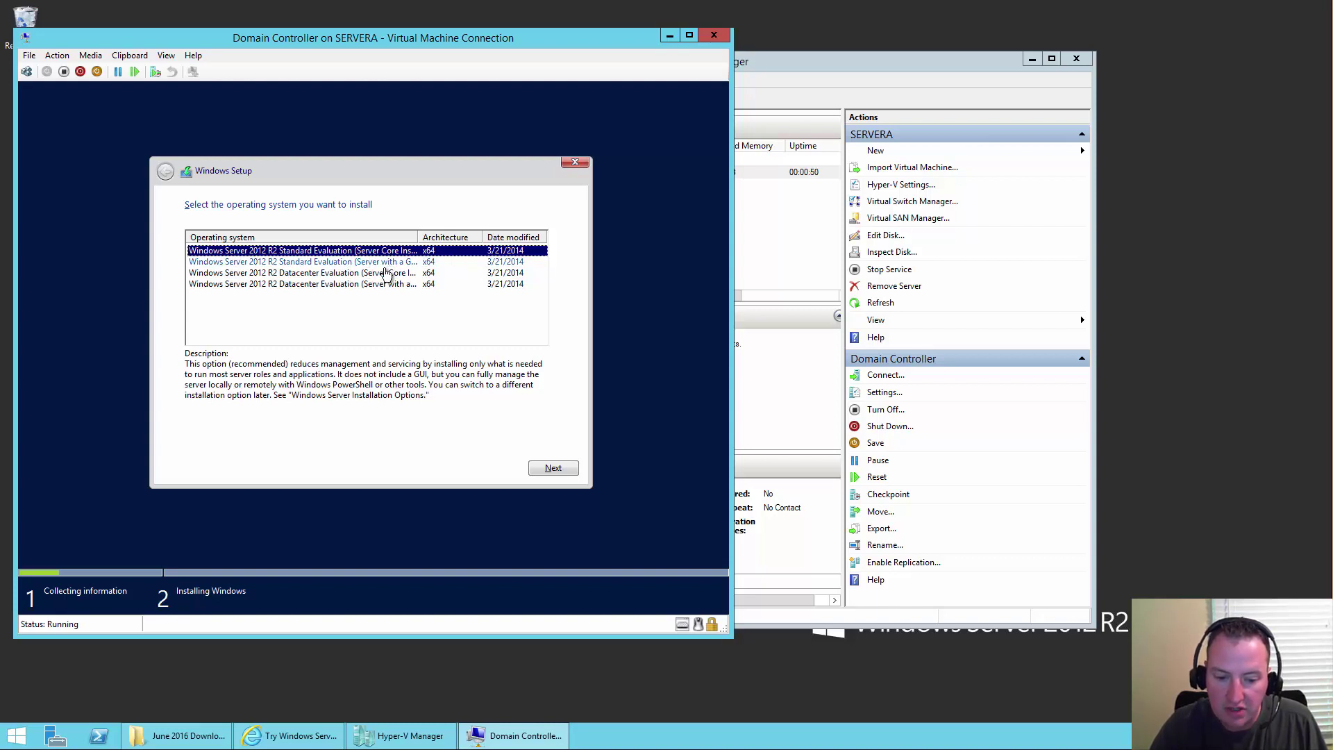
left_click_drag(418, 236, 448, 237)
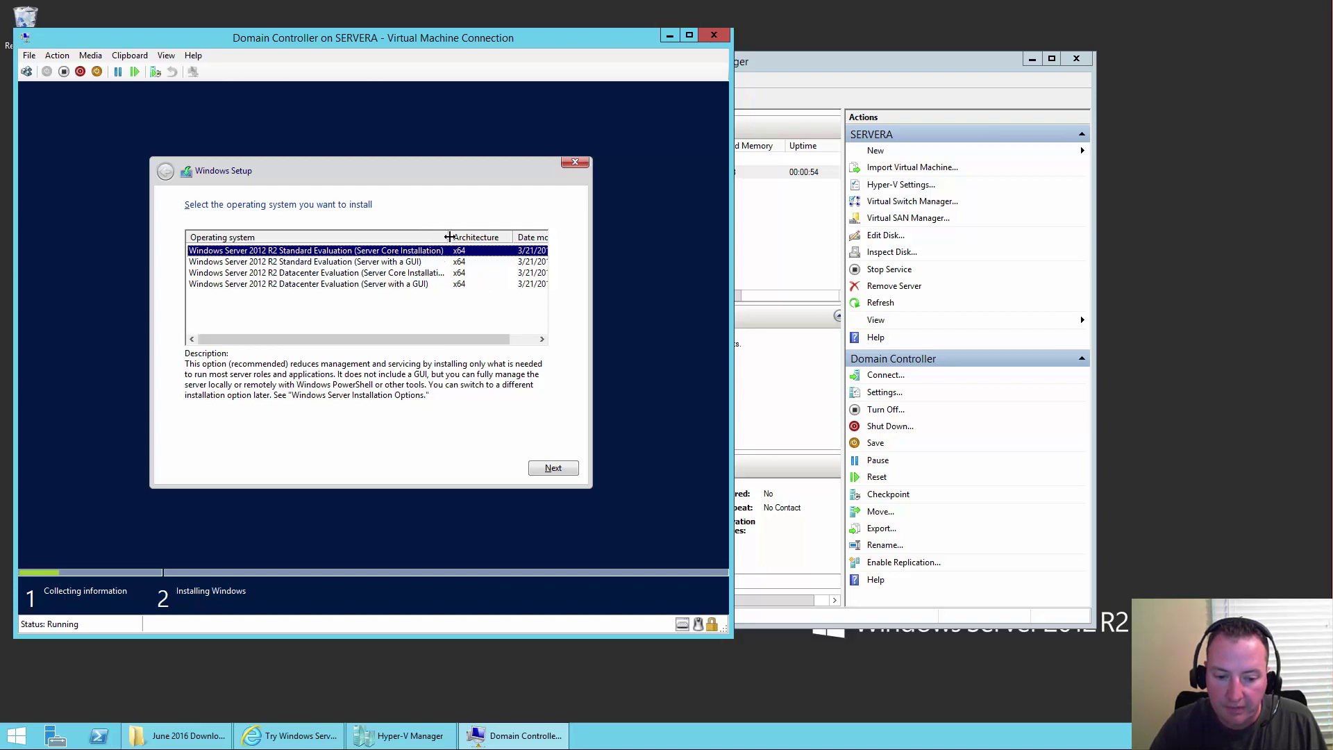
left_click(338, 262)
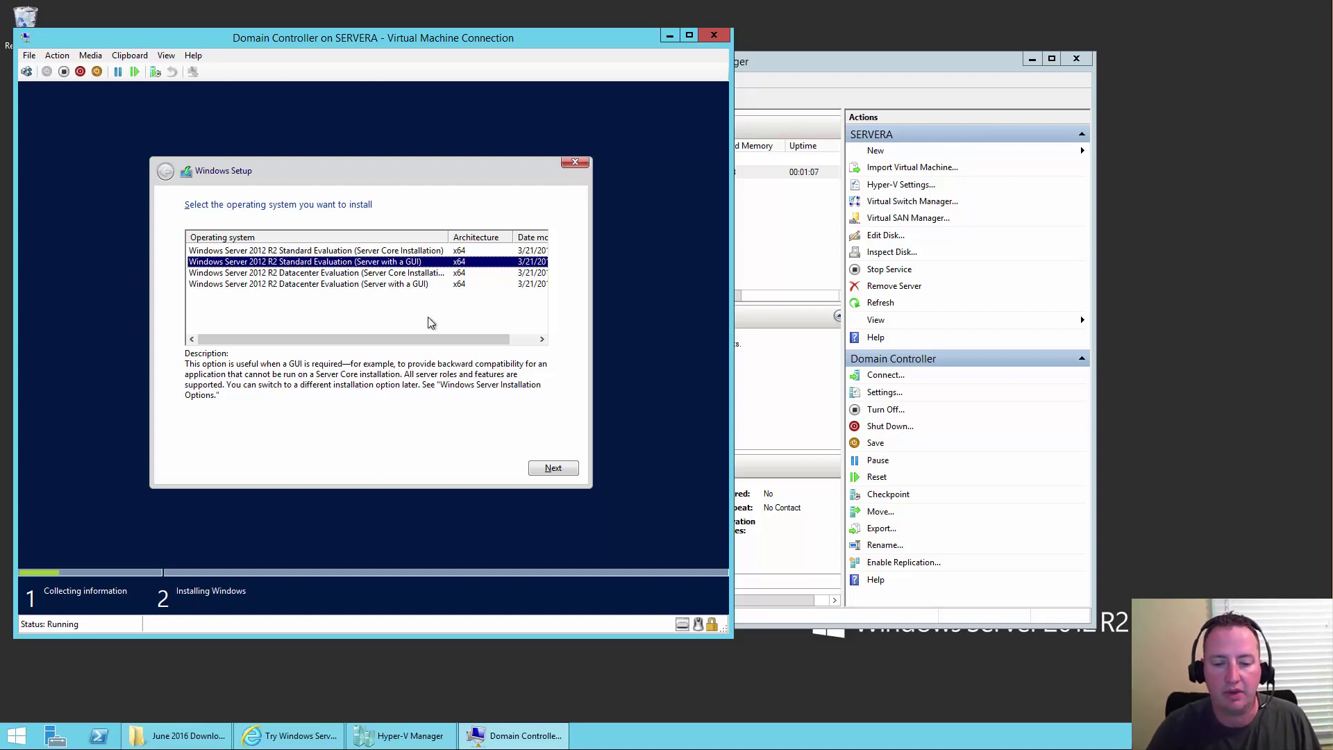
- Accept the license terms and choose 'Custom: Install Windows only (advanced)'
left_click(564, 469)
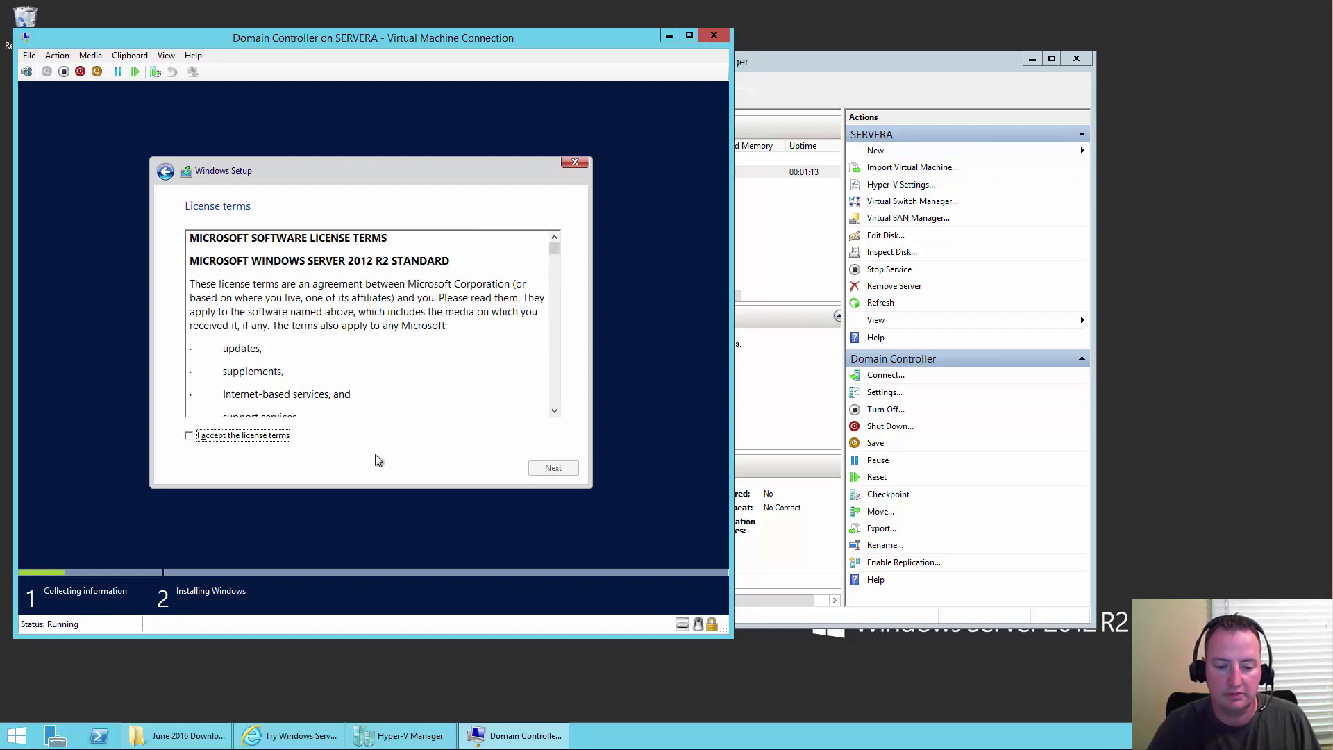
left_click(242, 436)
left_click_drag(554, 248, 549, 457)
left_click(557, 472)
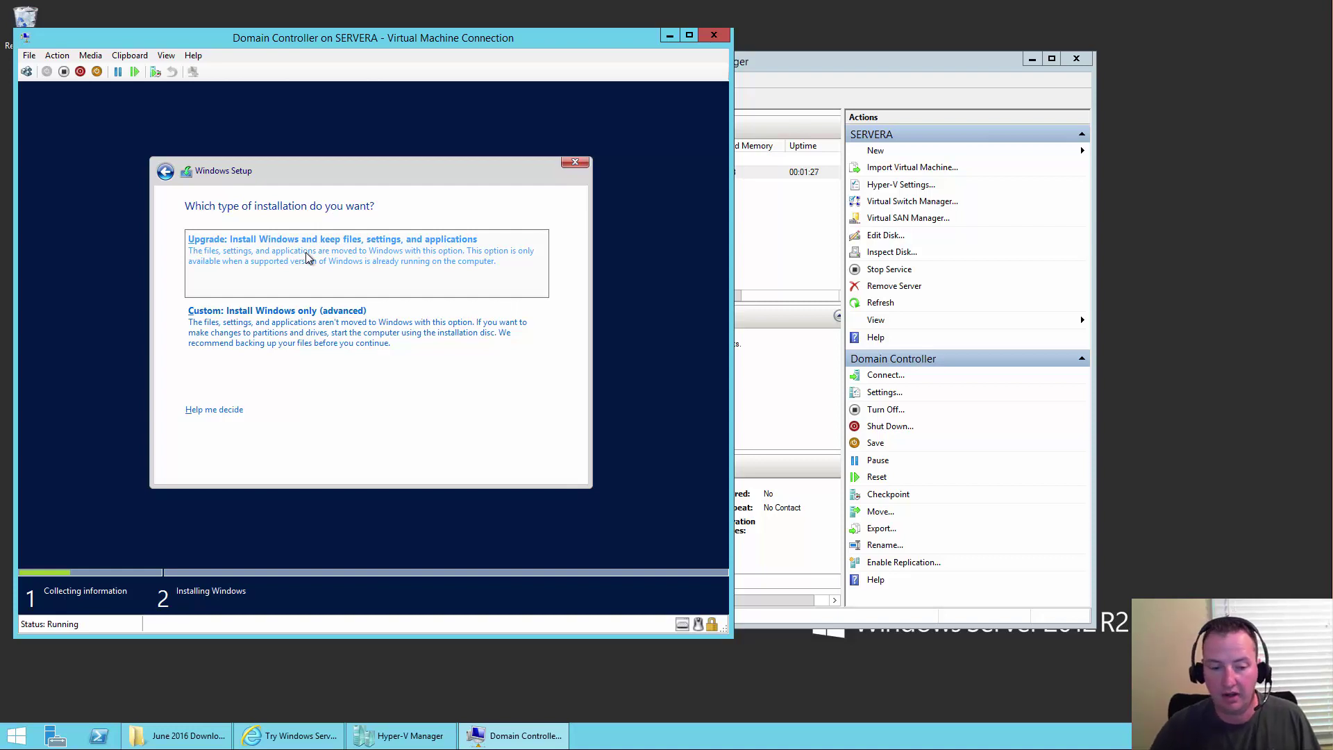
left_click(347, 332)
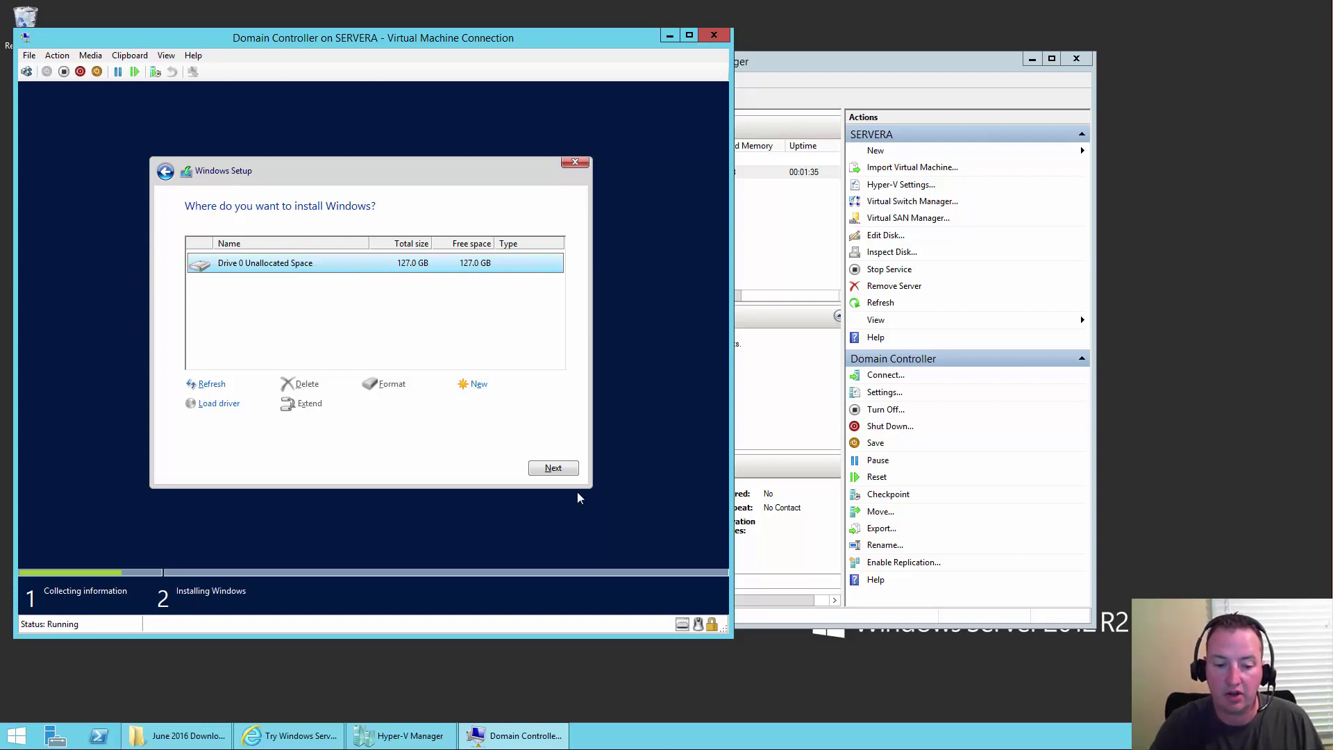
- Install Windows onto Drive 0's 127.0 GB unallocated space
left_click(550, 472)
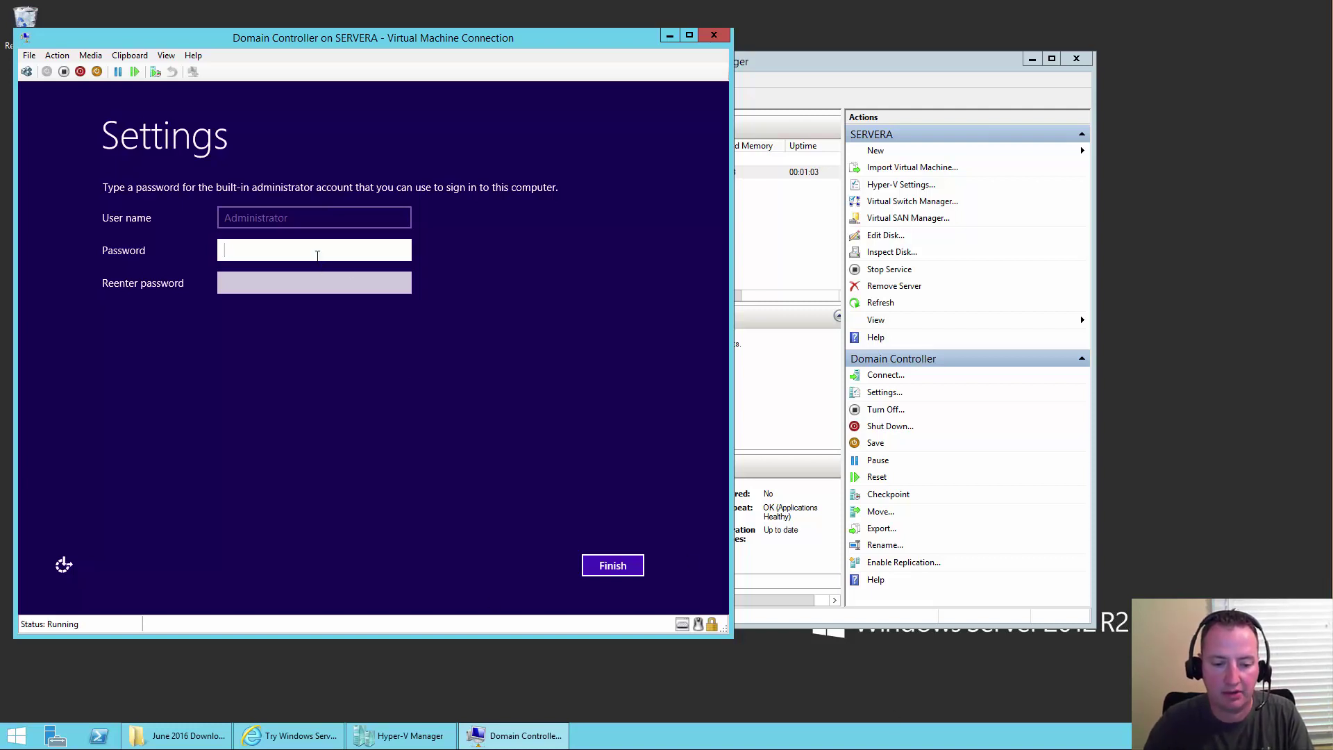
- Enter the Administrator password in both fields and finish, reaching the Windows Server lock screen
type("****")
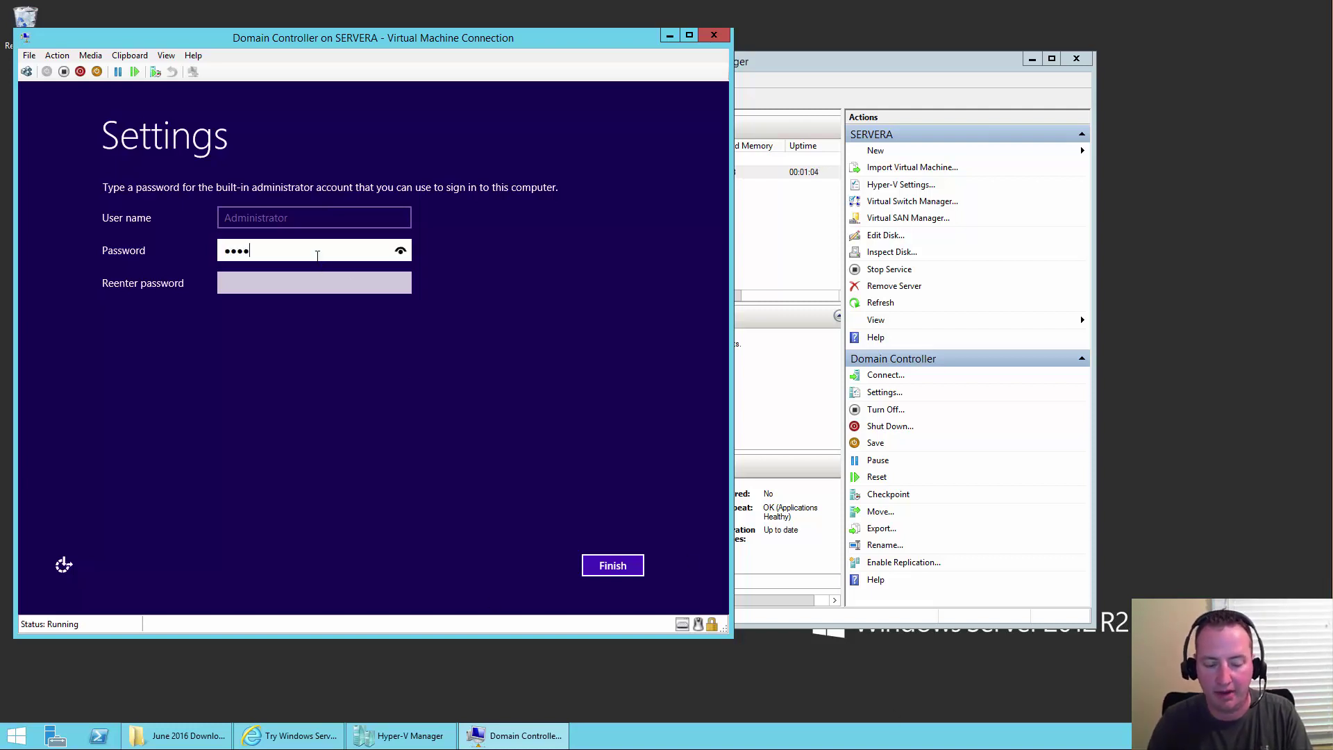
type("*******")
key("Tab")
type("***********")
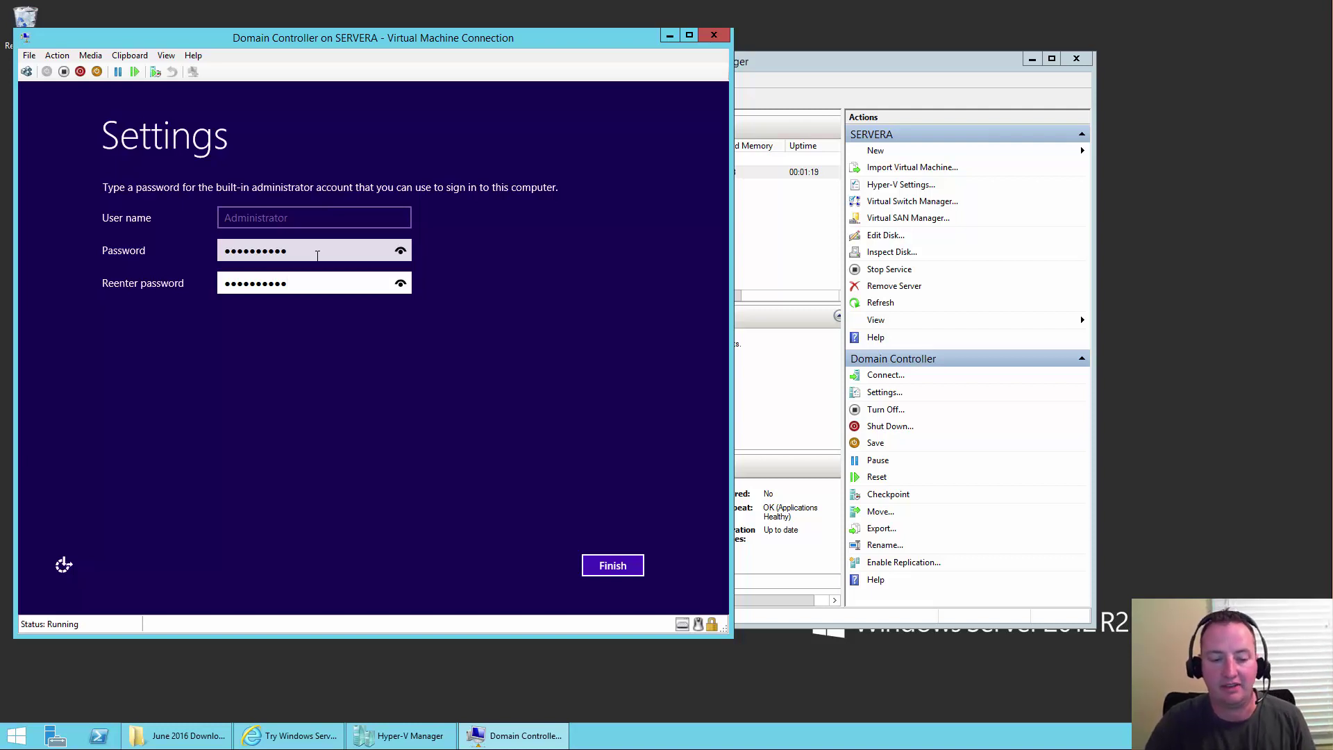
left_click(608, 562)
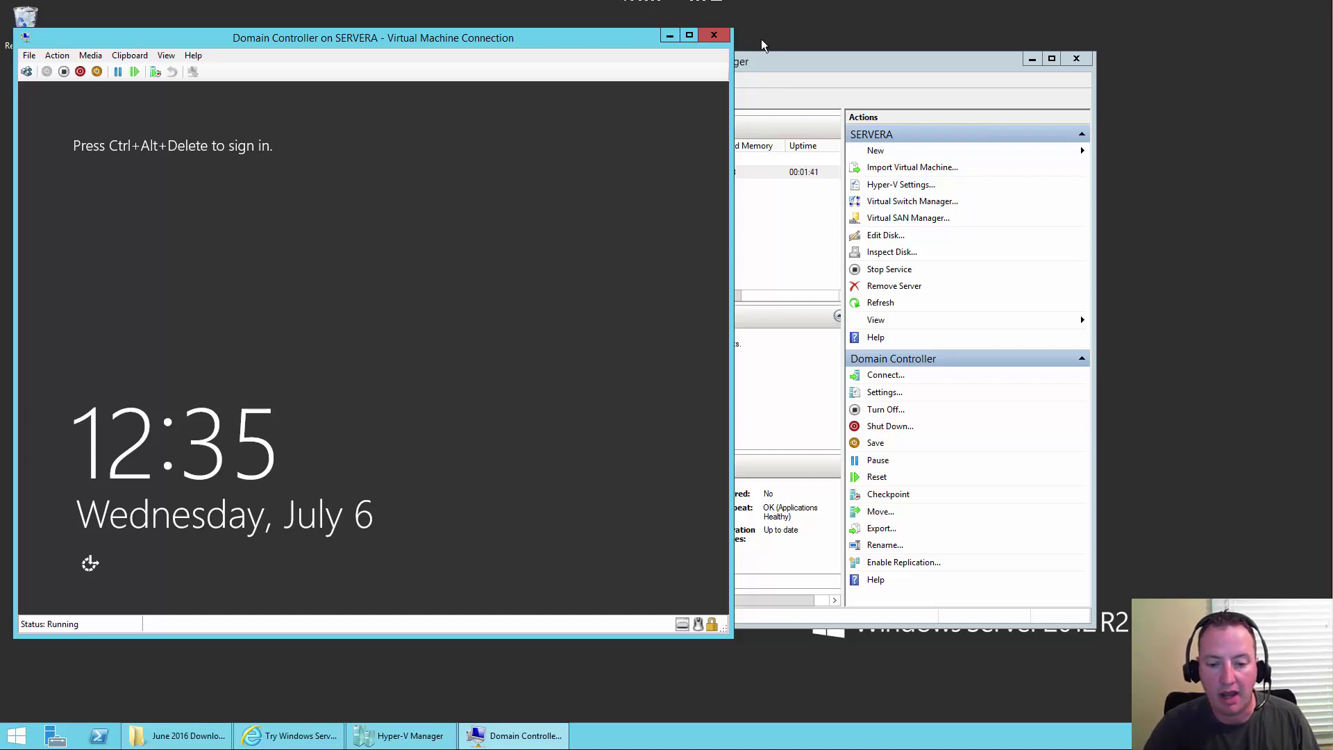
- Start a new virtual machine in Hyper-V Manager named SQL Server
left_click(779, 60)
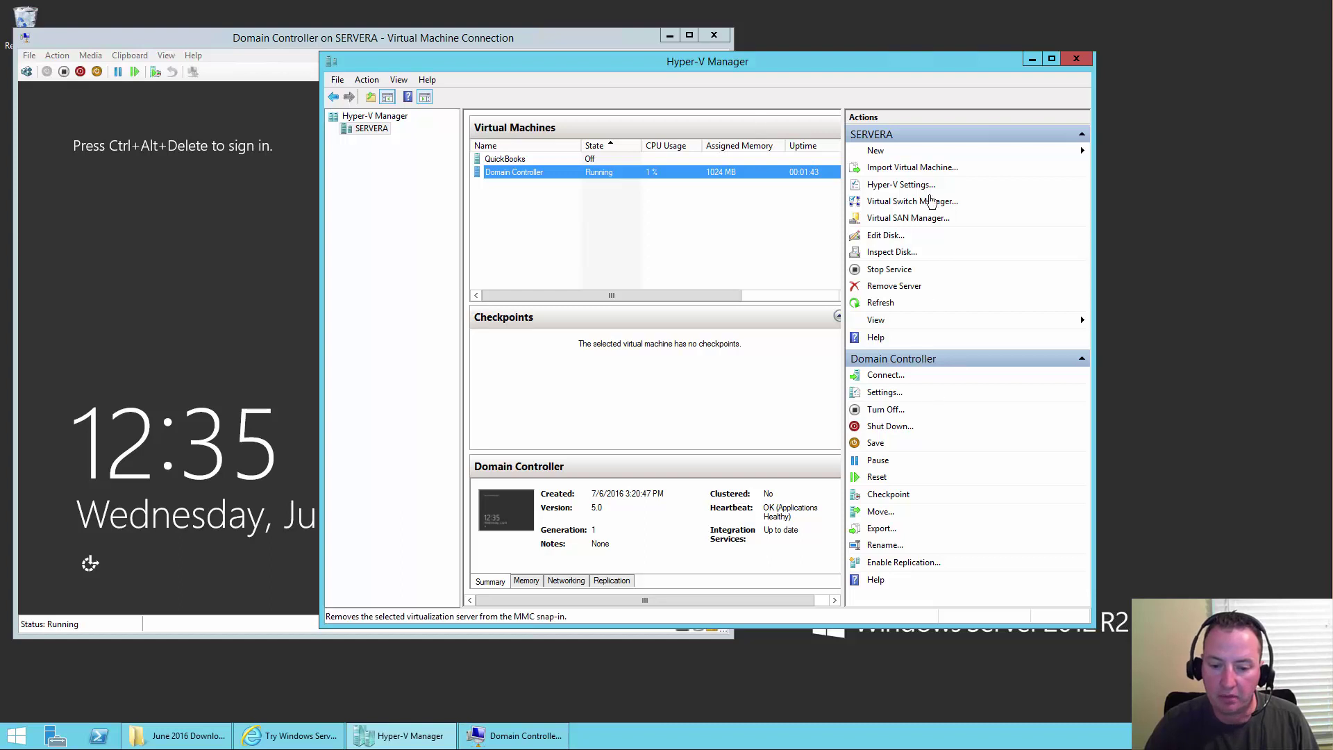
left_click(876, 150)
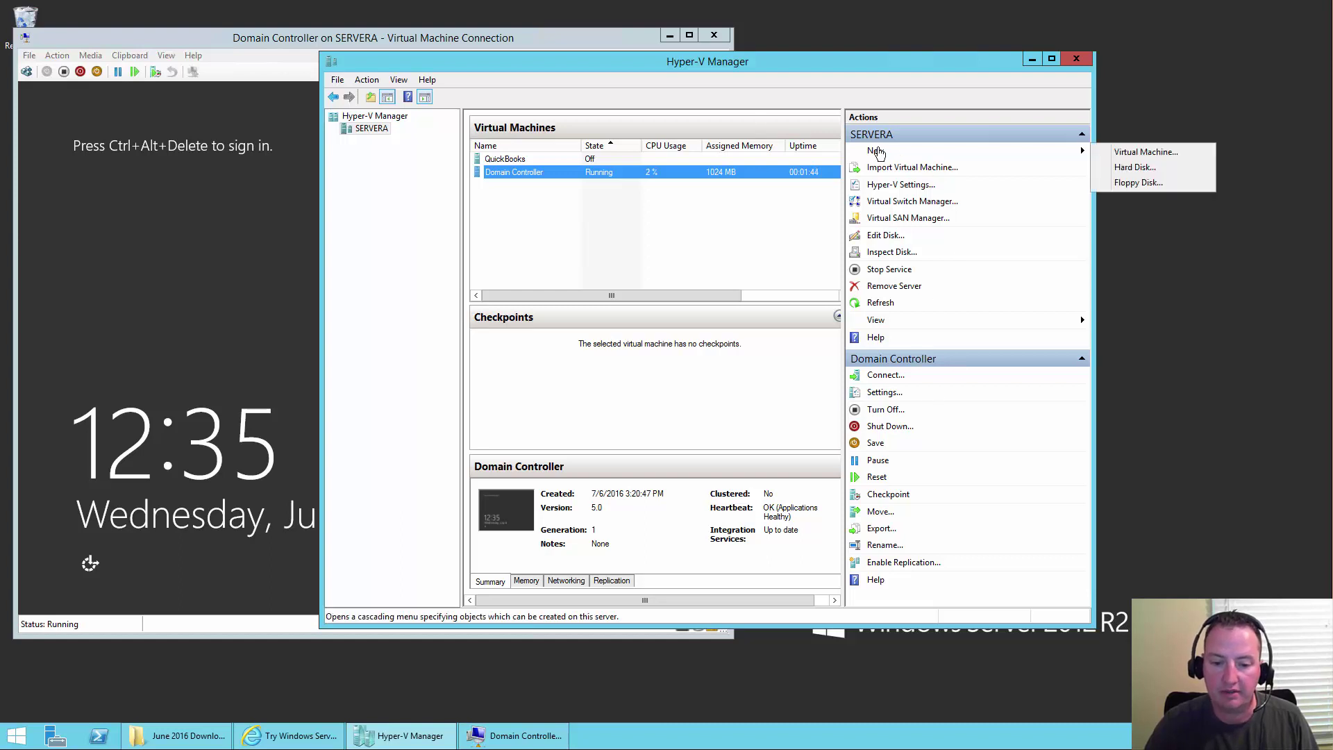
left_click(1164, 151)
type("SQL Server")
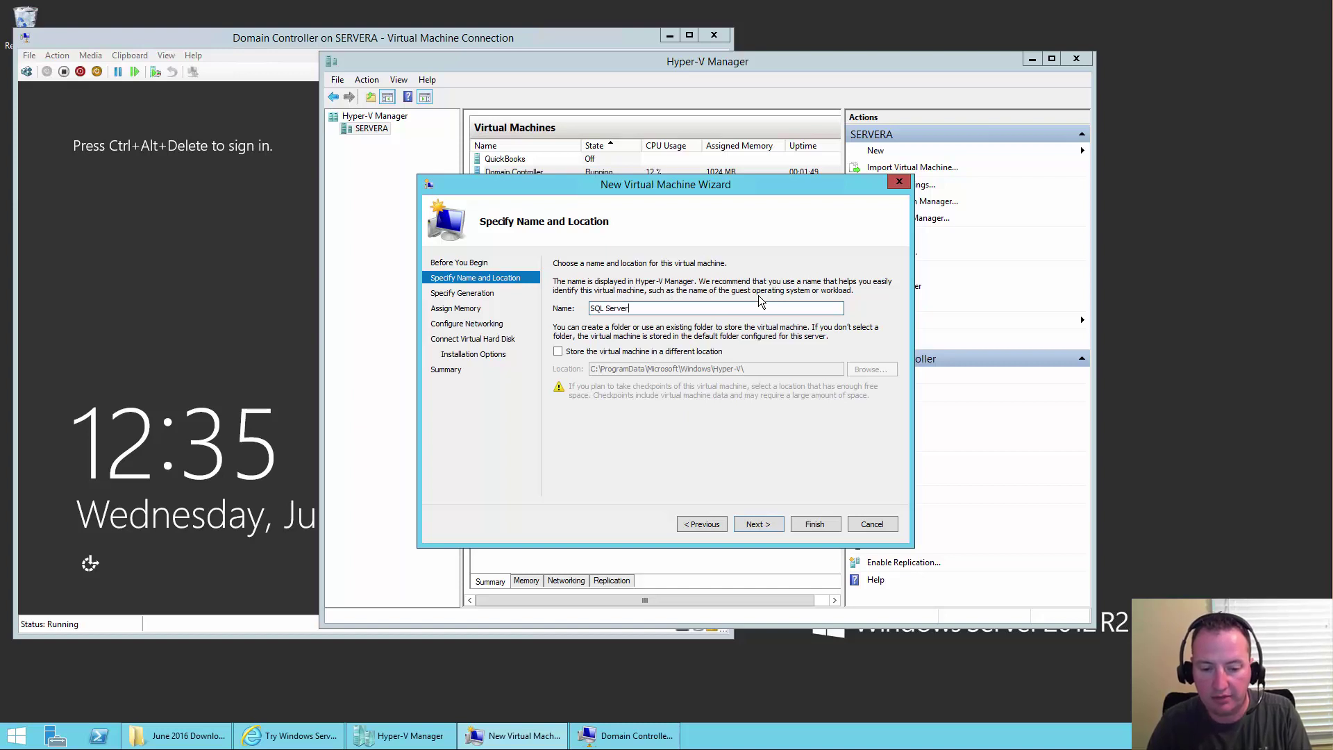
- Store the VM in a newly created SQL Server folder on the Not Slow (E:) drive
left_click(646, 353)
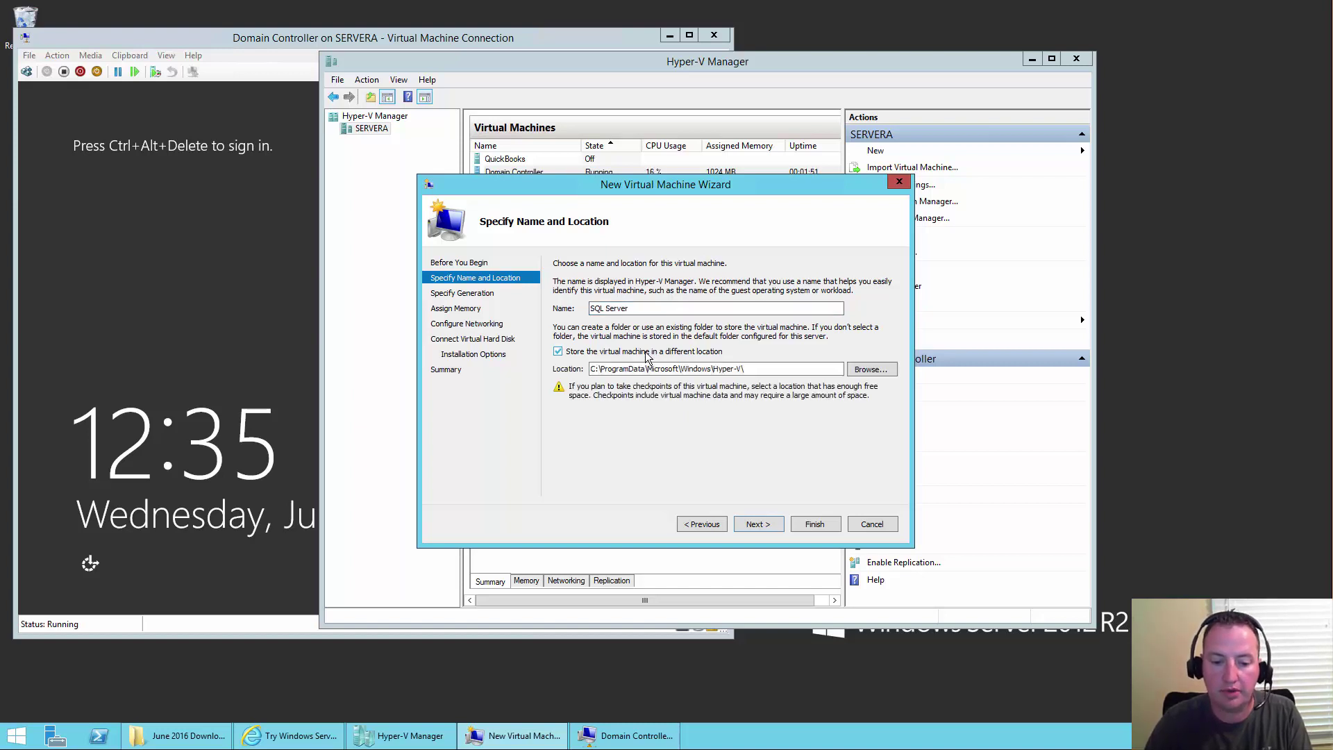
left_click(871, 369)
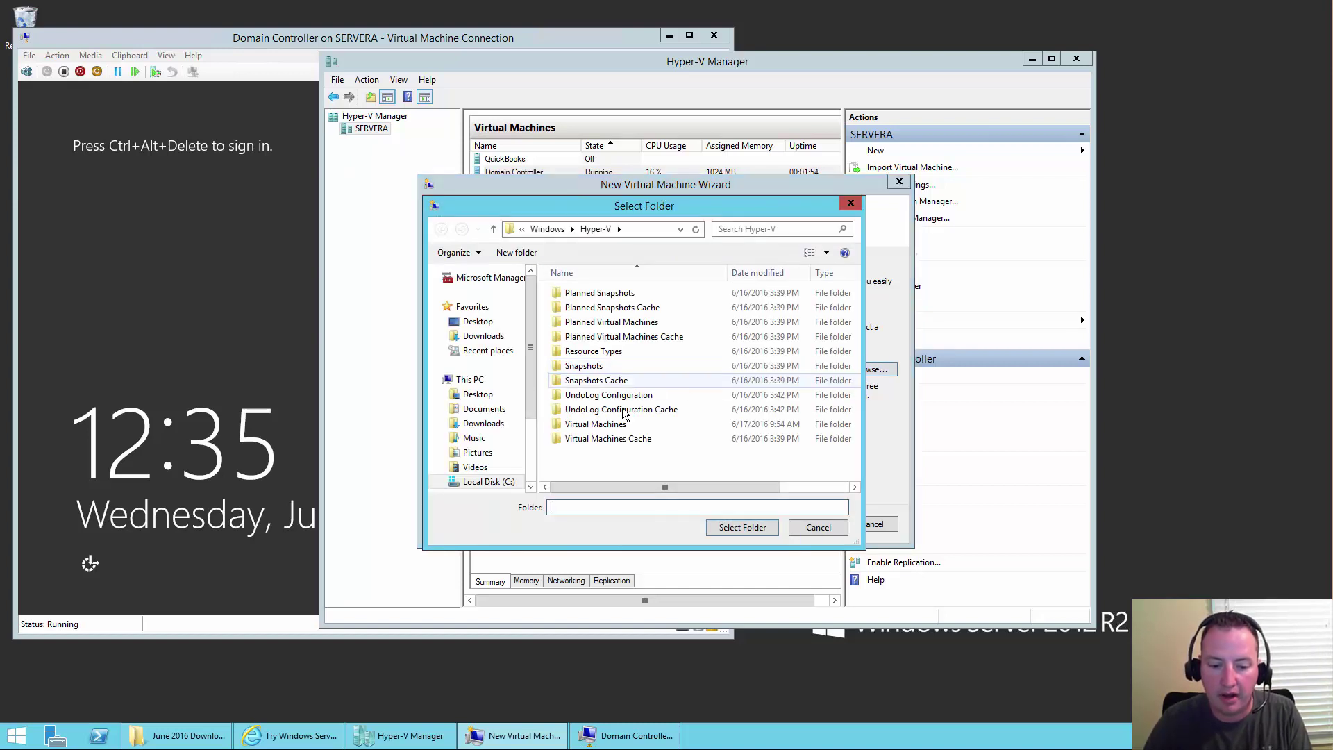
left_click_drag(535, 402, 532, 485)
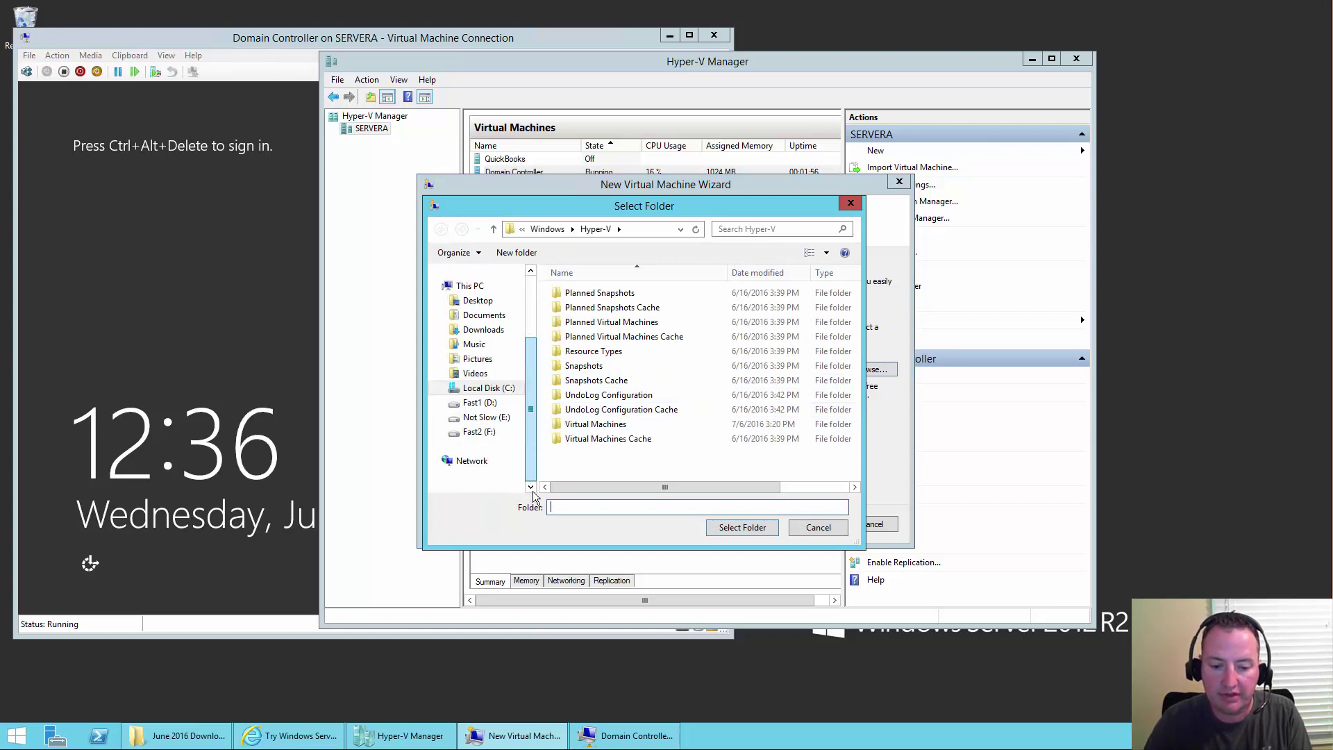
left_click(490, 419)
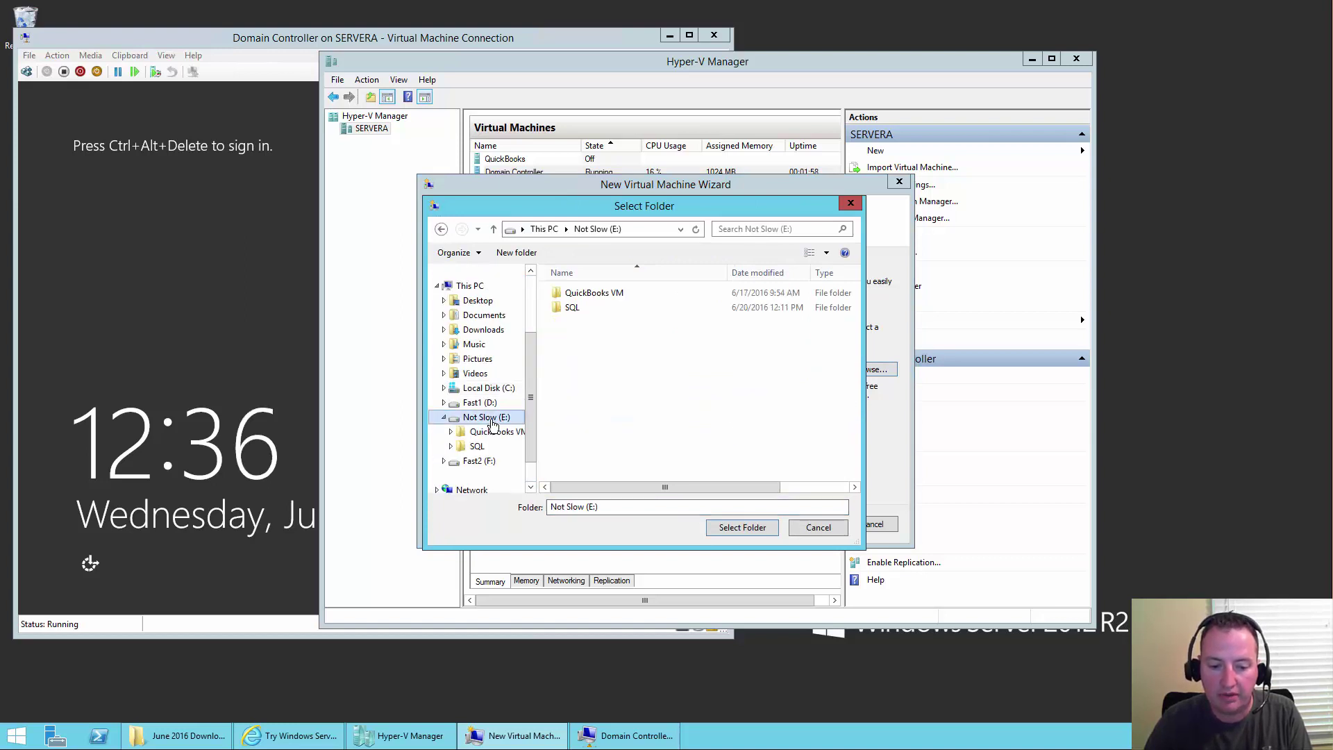
left_click(633, 509)
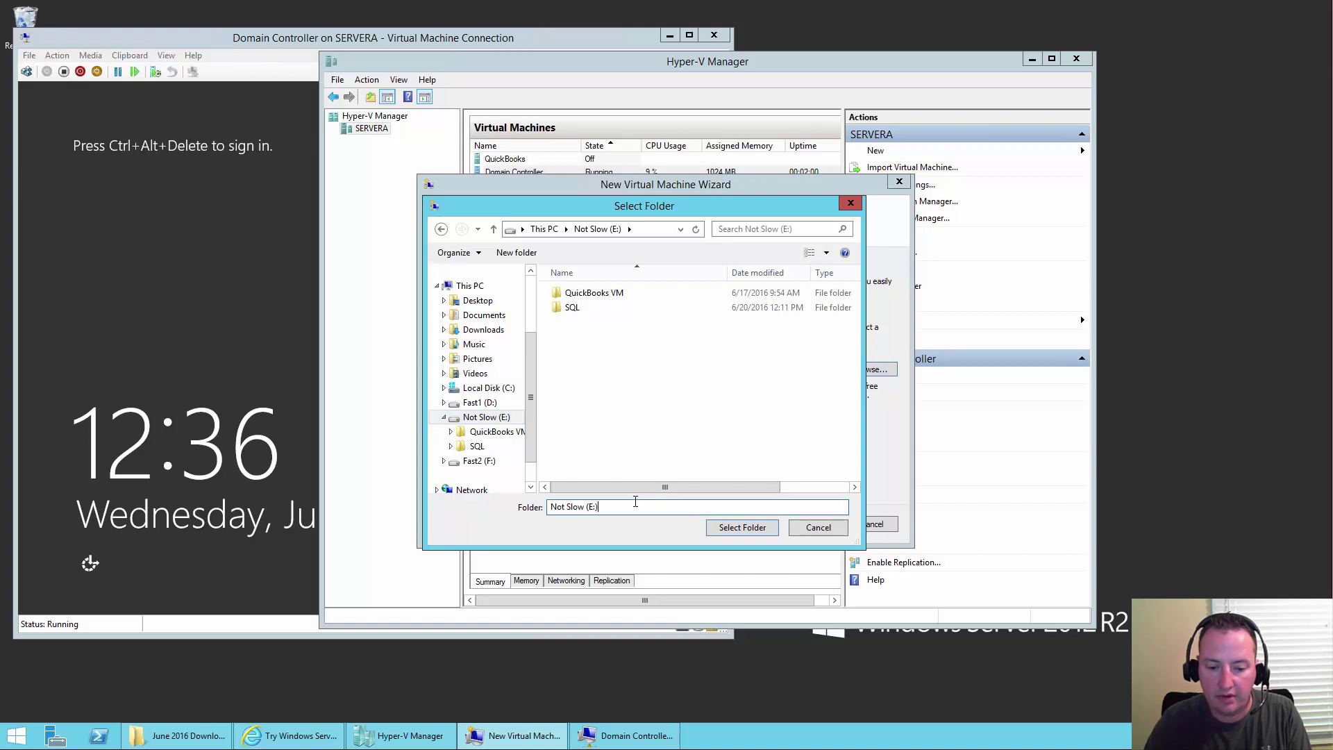
left_click(499, 253)
type("SQL Server")
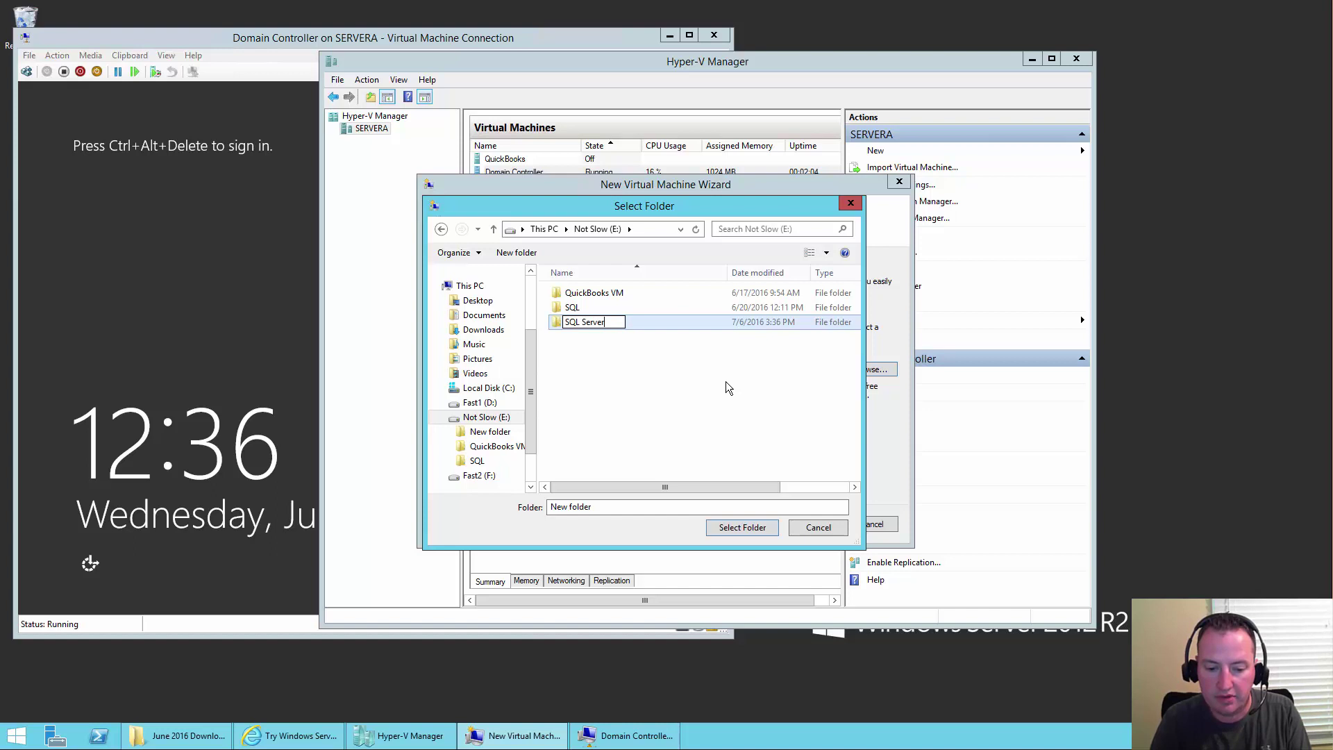
key("Return")
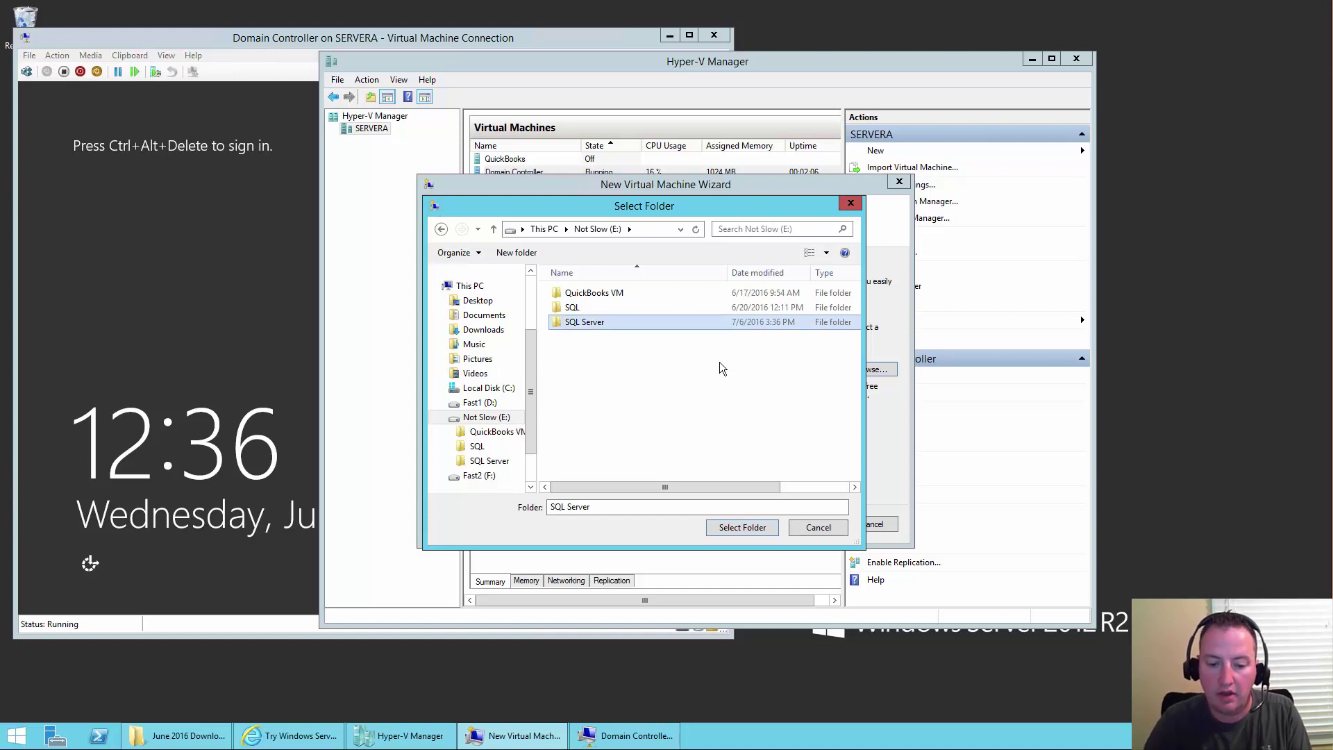
left_click(743, 527)
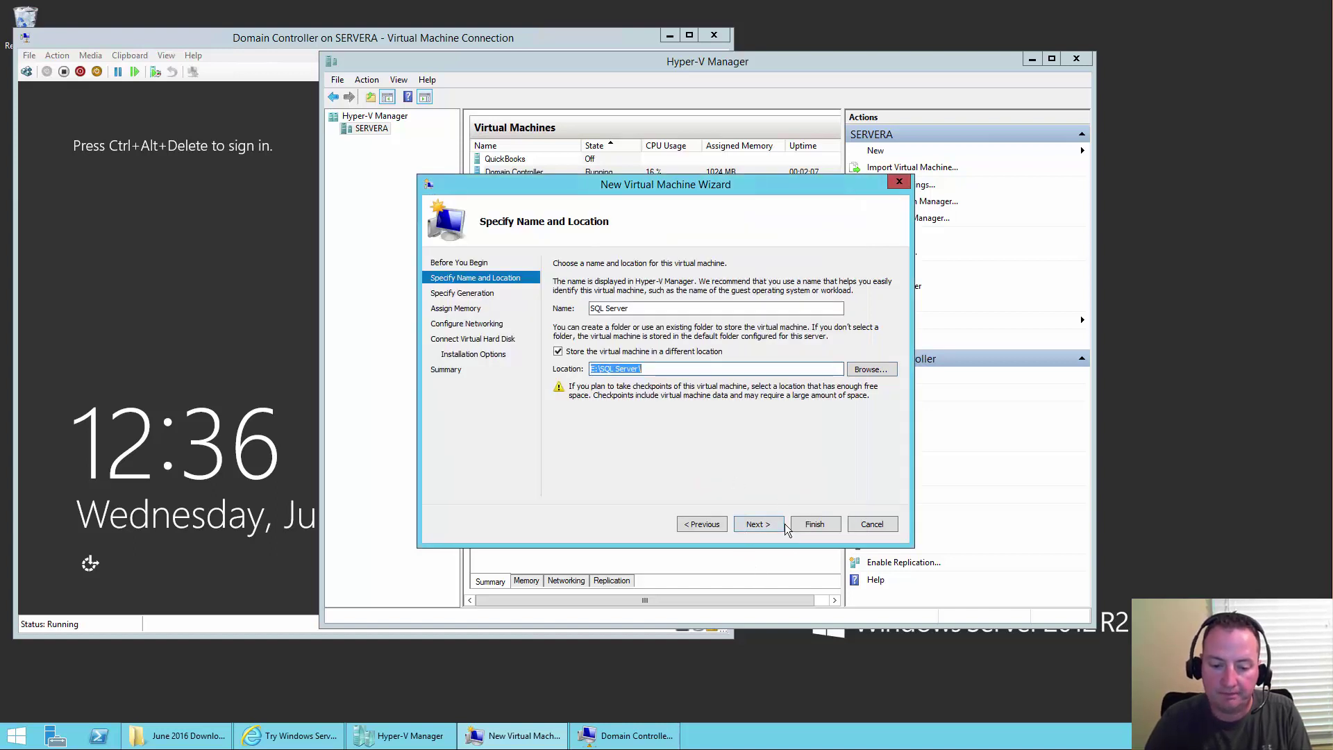
- Keep Generation 1, assign 4096 MB memory, and connect the Realtek virtual switch
left_click(767, 523)
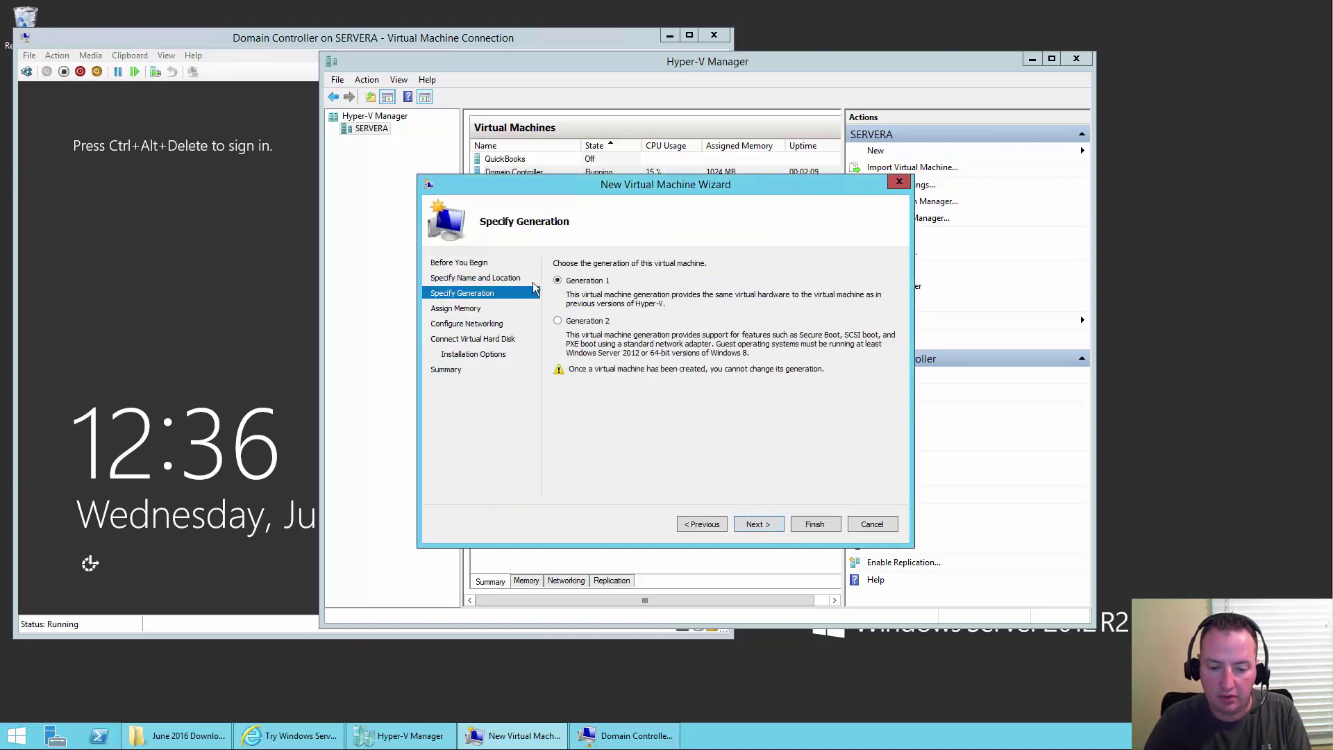
left_click(758, 523)
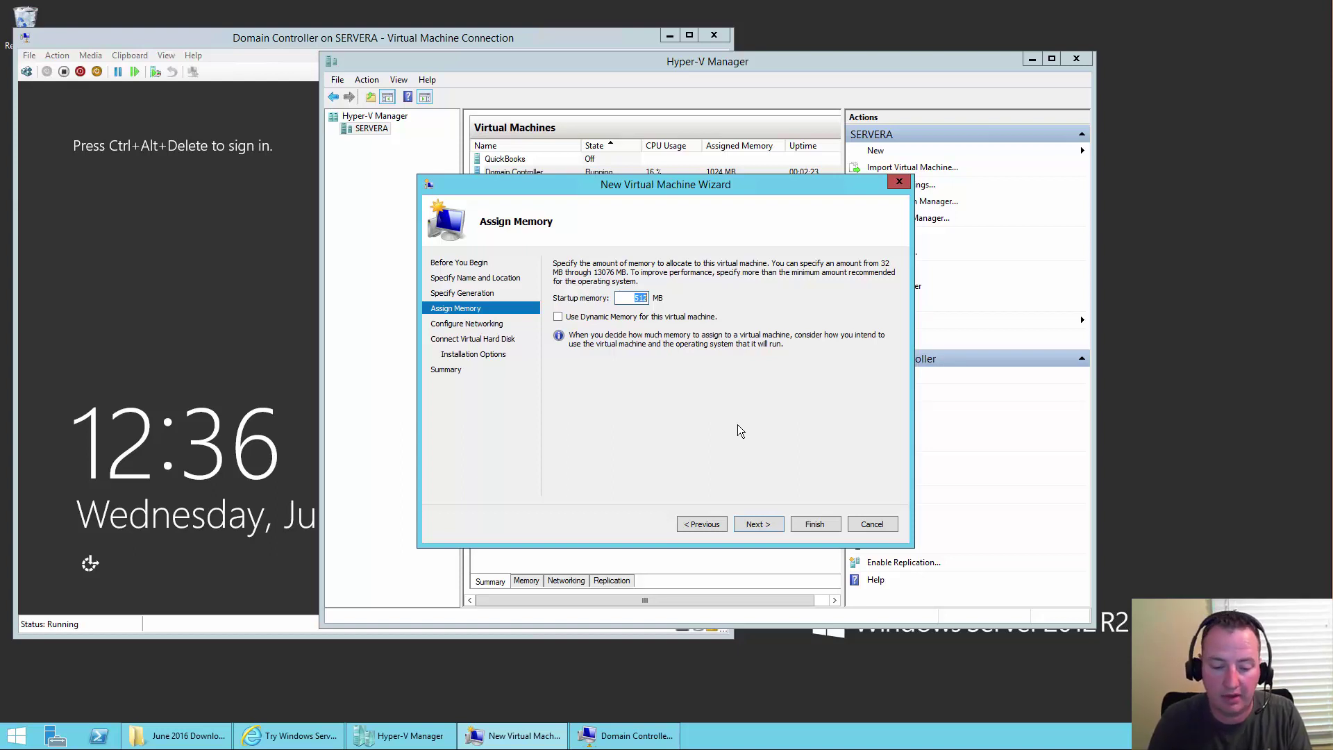
type("4096")
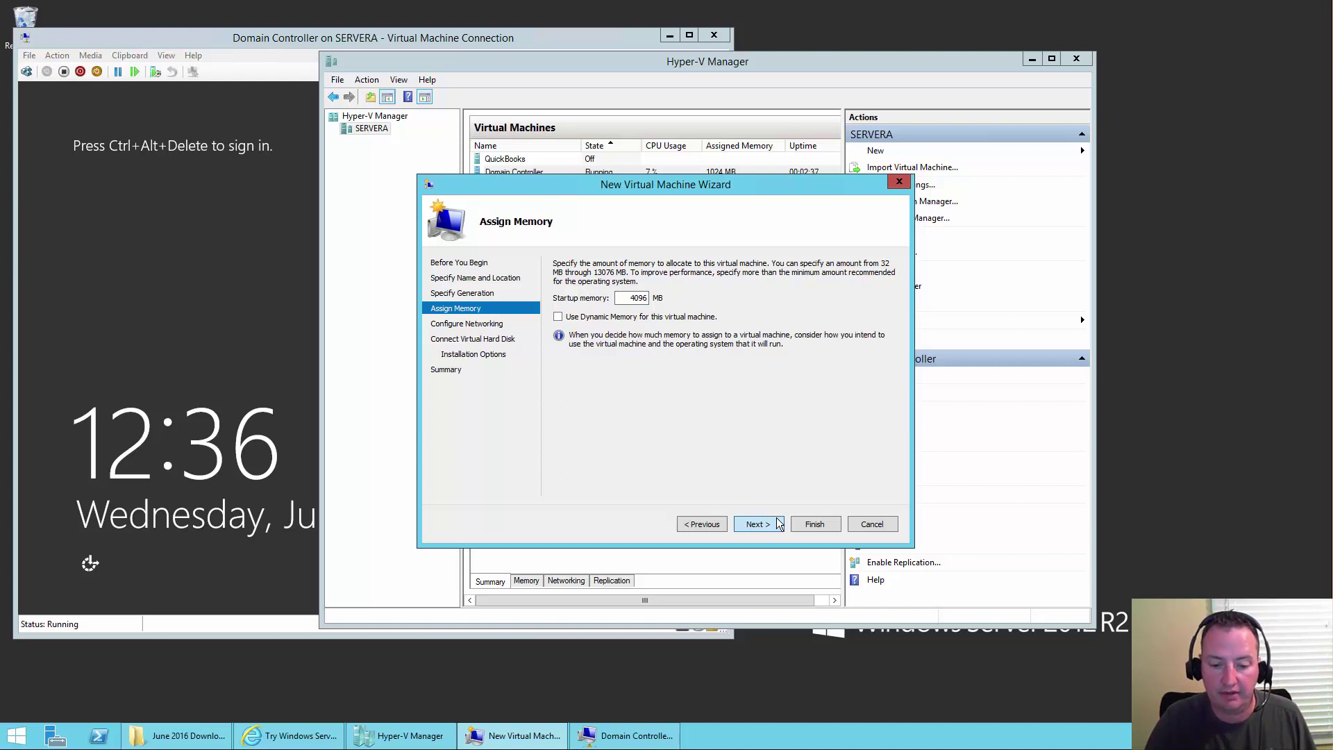
left_click(756, 524)
left_click(652, 297)
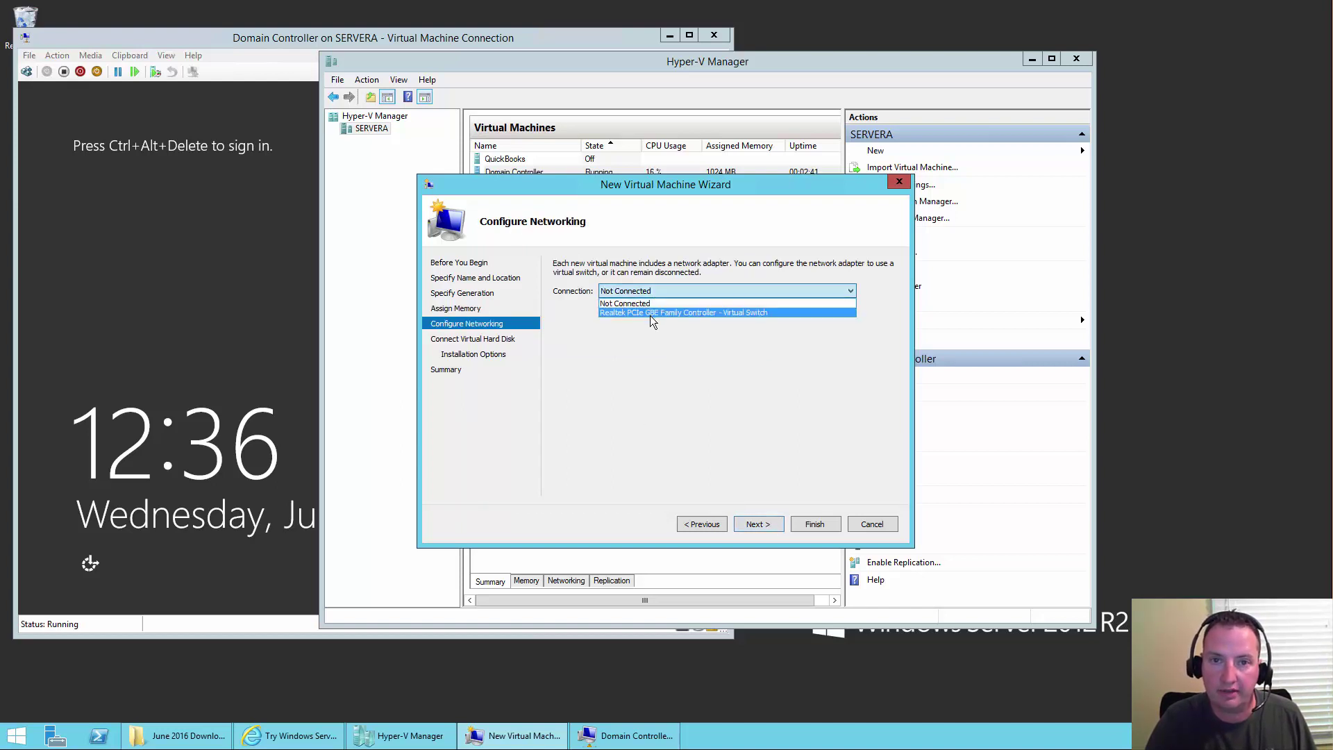
left_click(650, 313)
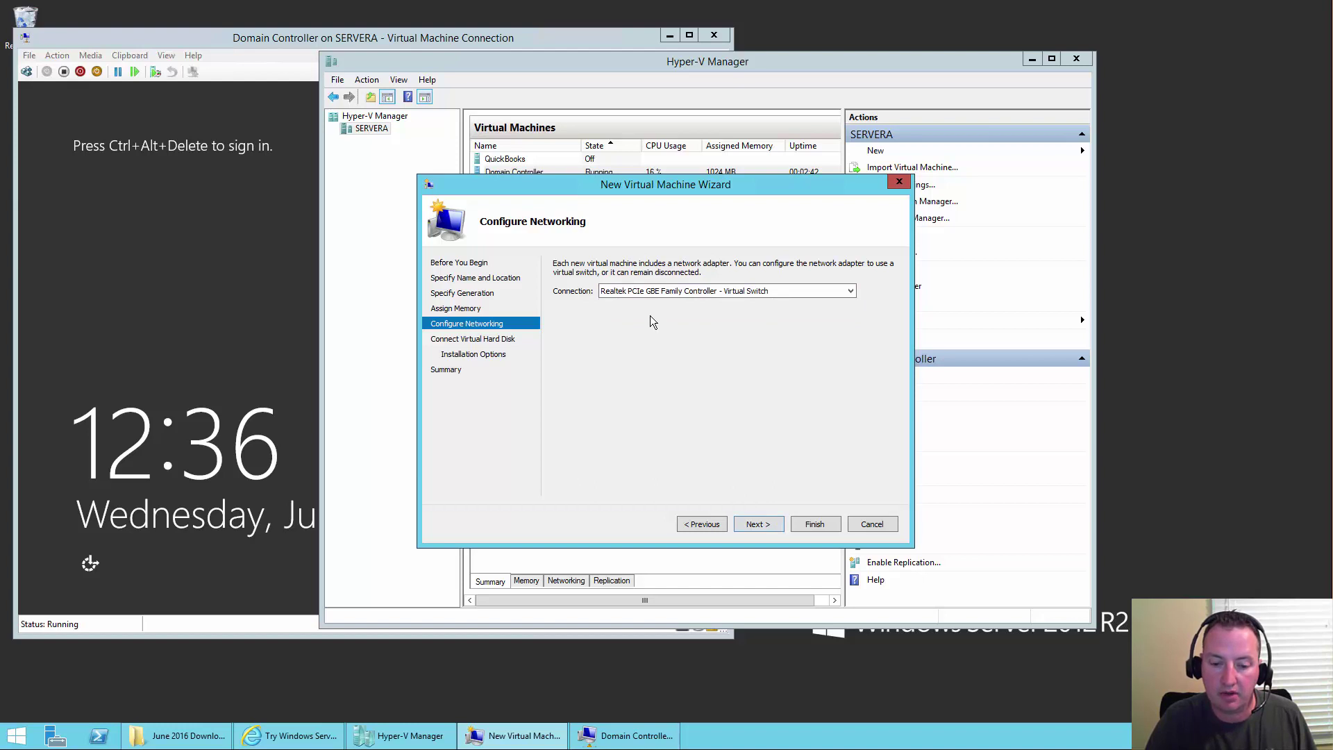
- Keep the new SQL Server.vhdx disk, attach the Windows Server evaluation ISO, and create the VM
left_click(764, 522)
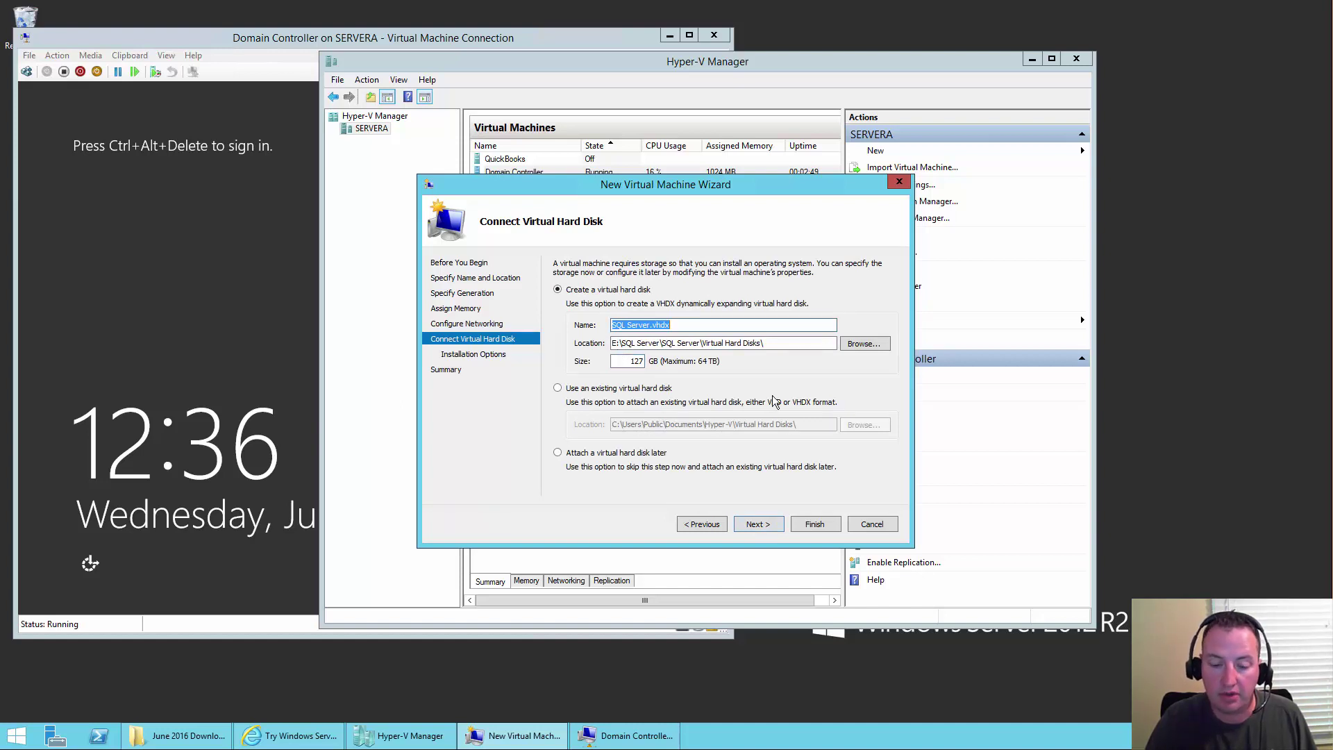
left_click(759, 525)
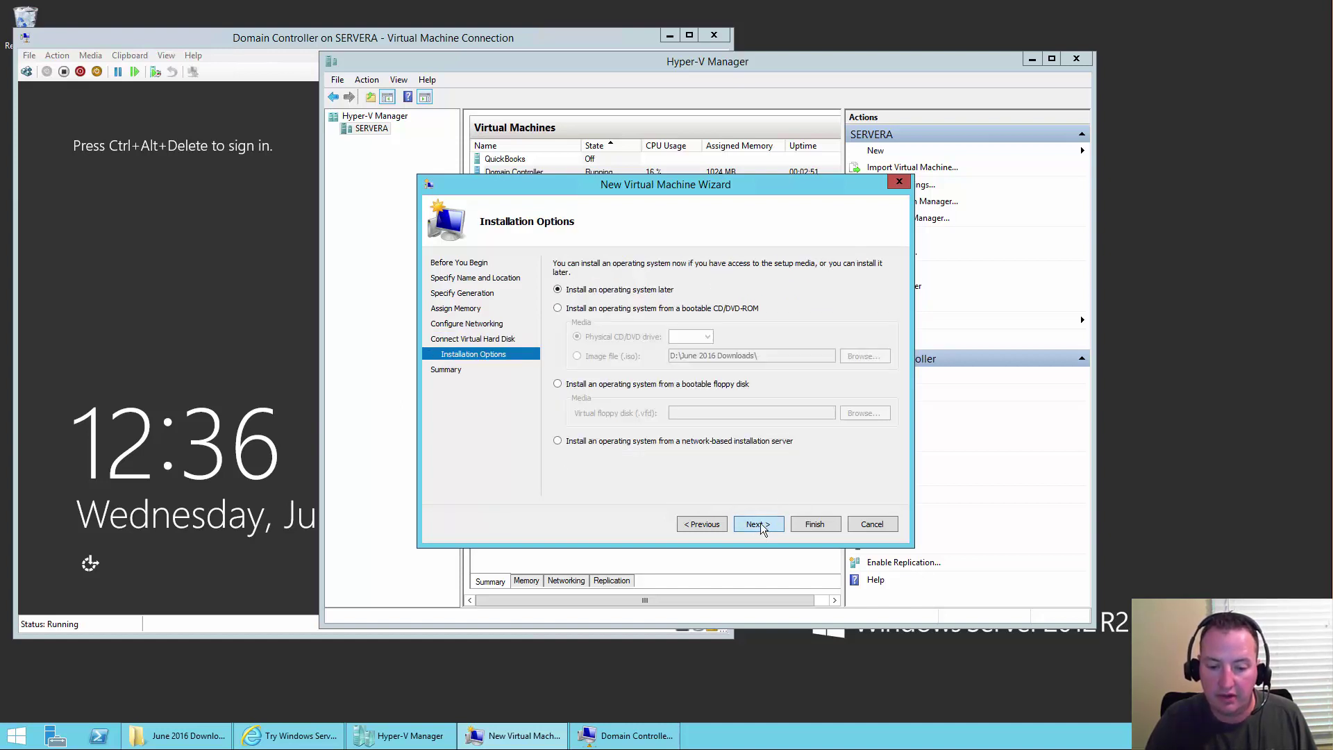
left_click(636, 309)
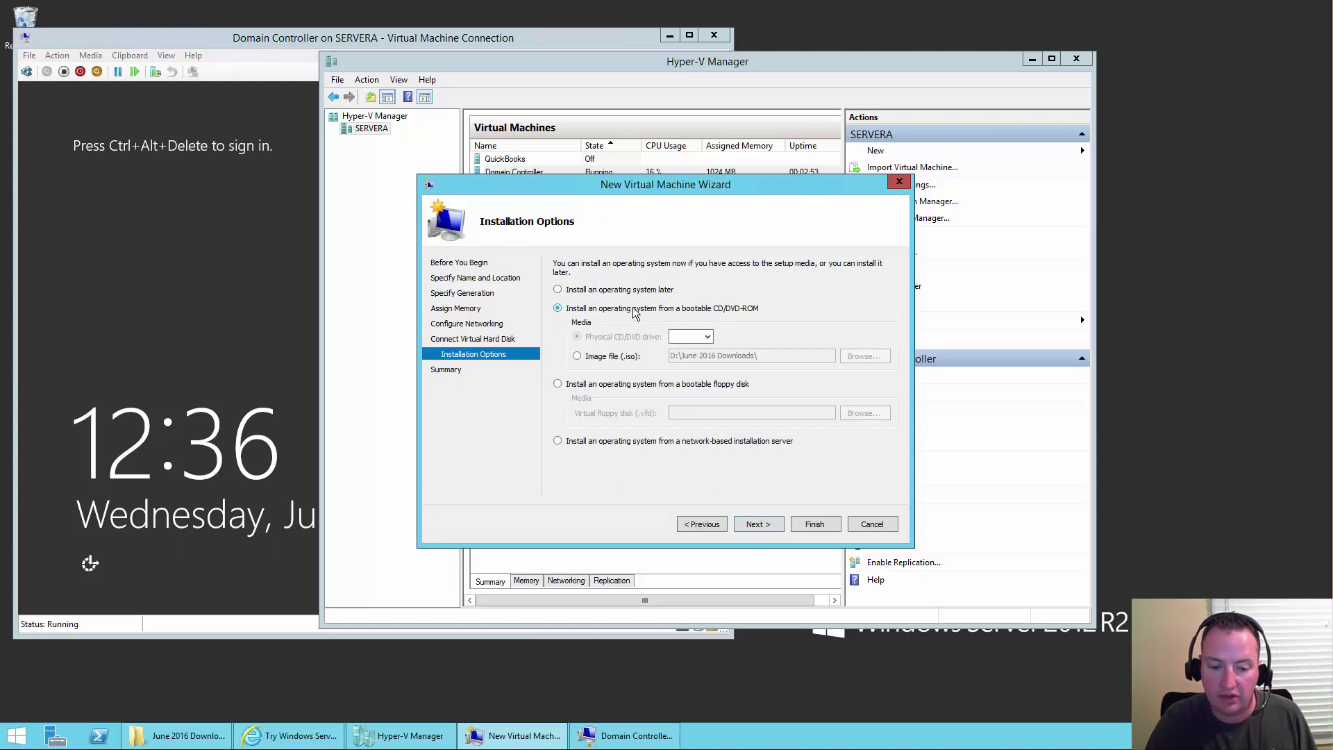
left_click(611, 356)
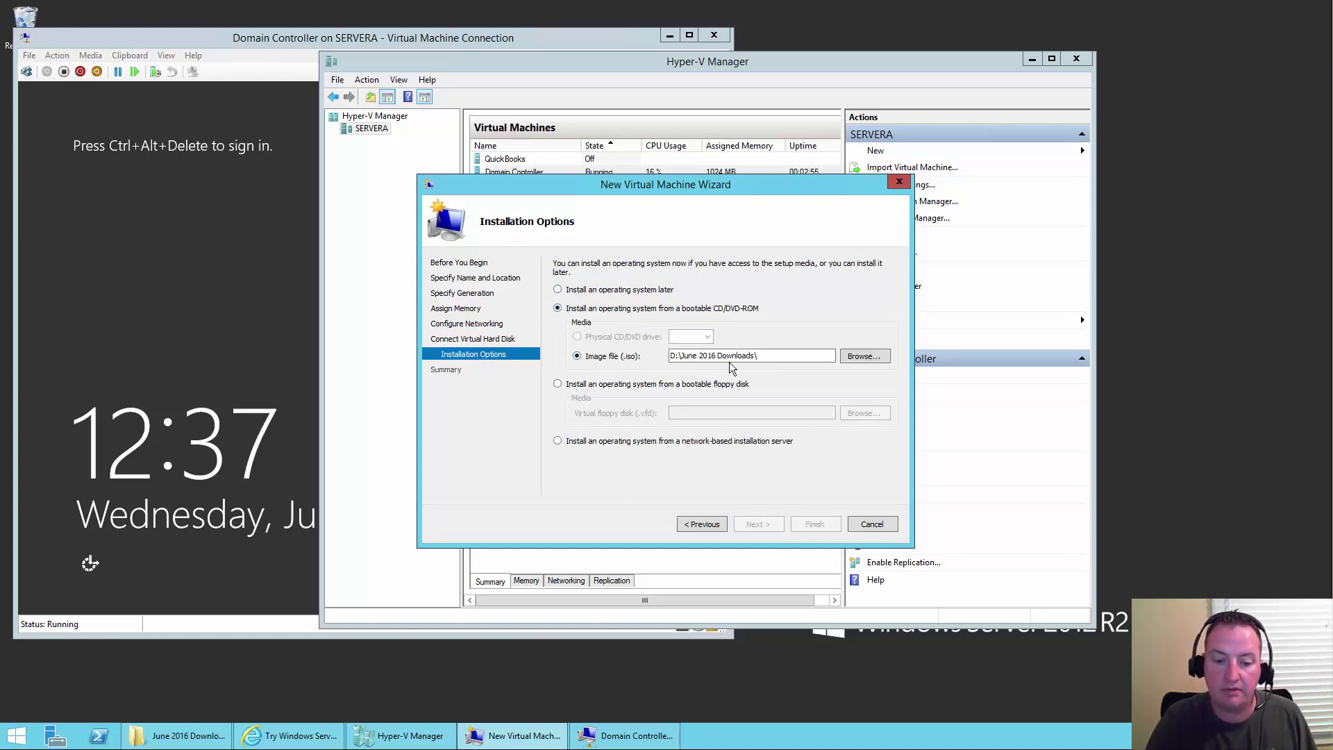
left_click(865, 357)
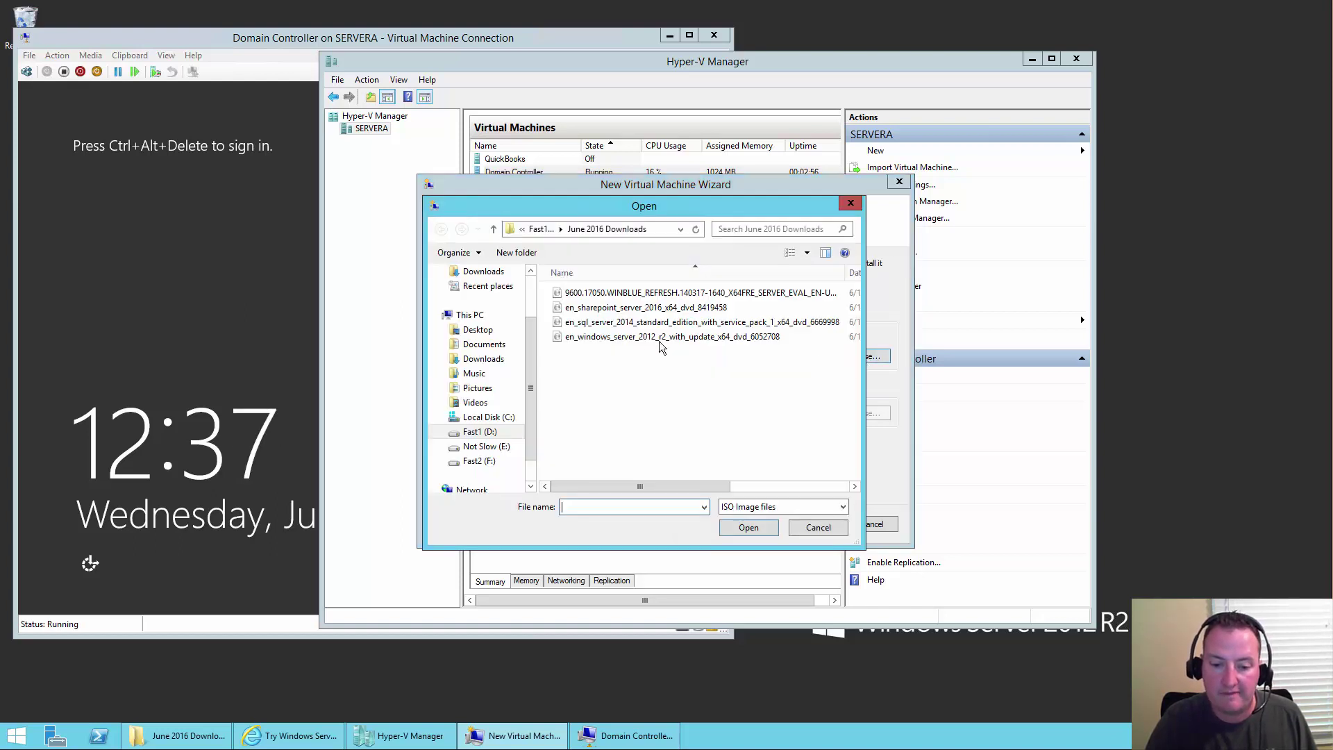
double_click(648, 295)
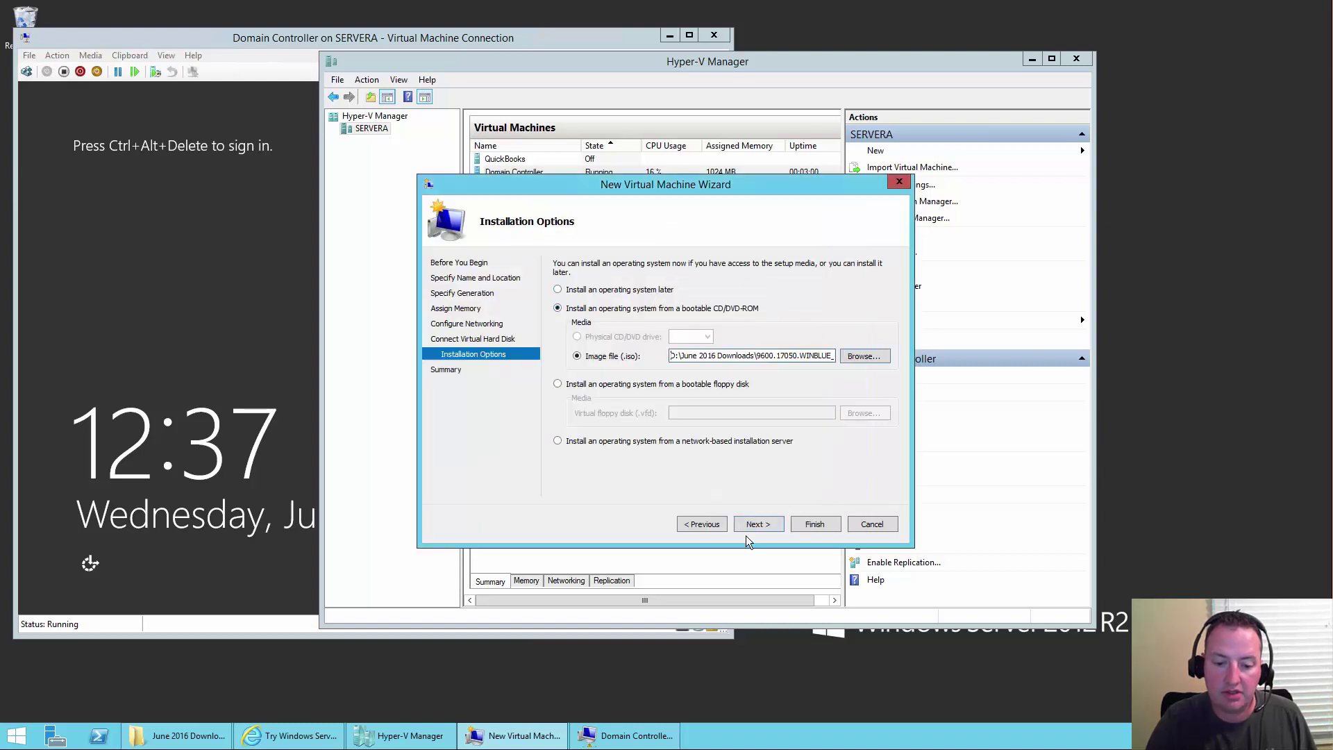
left_click(765, 527)
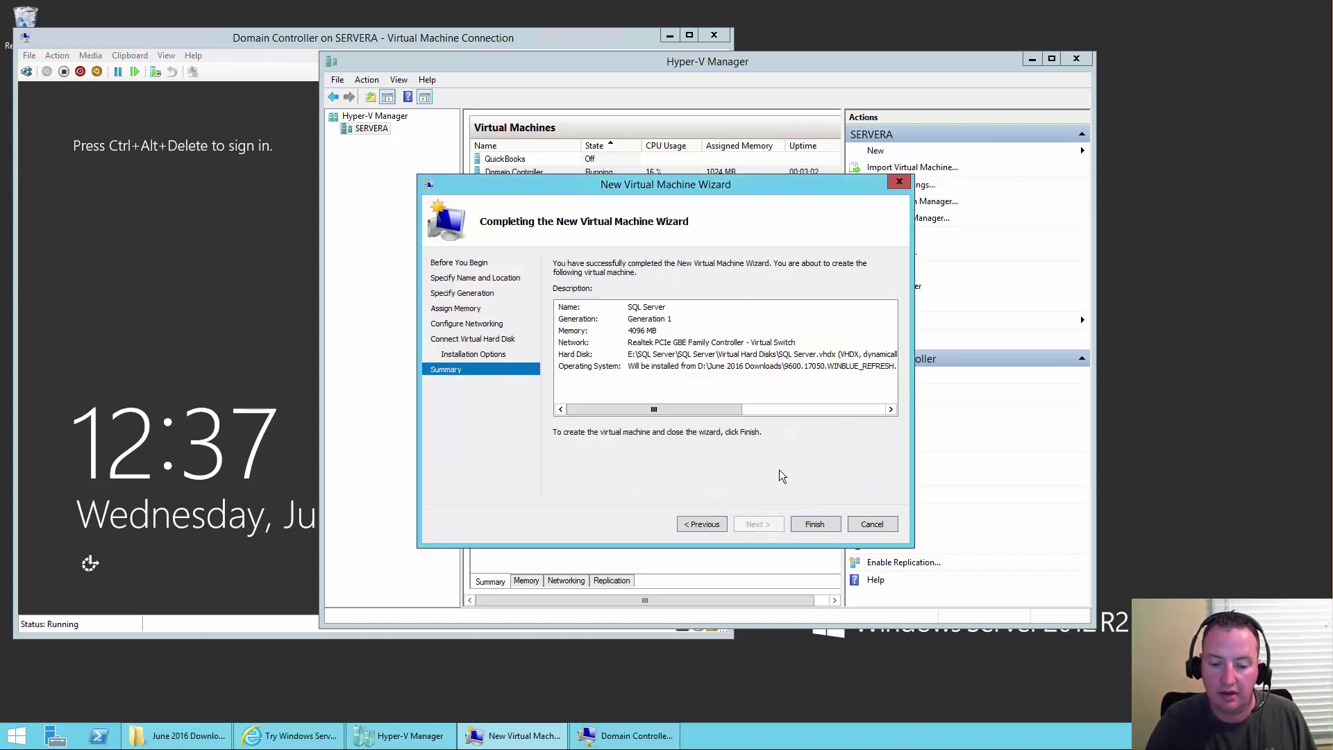
left_click(815, 524)
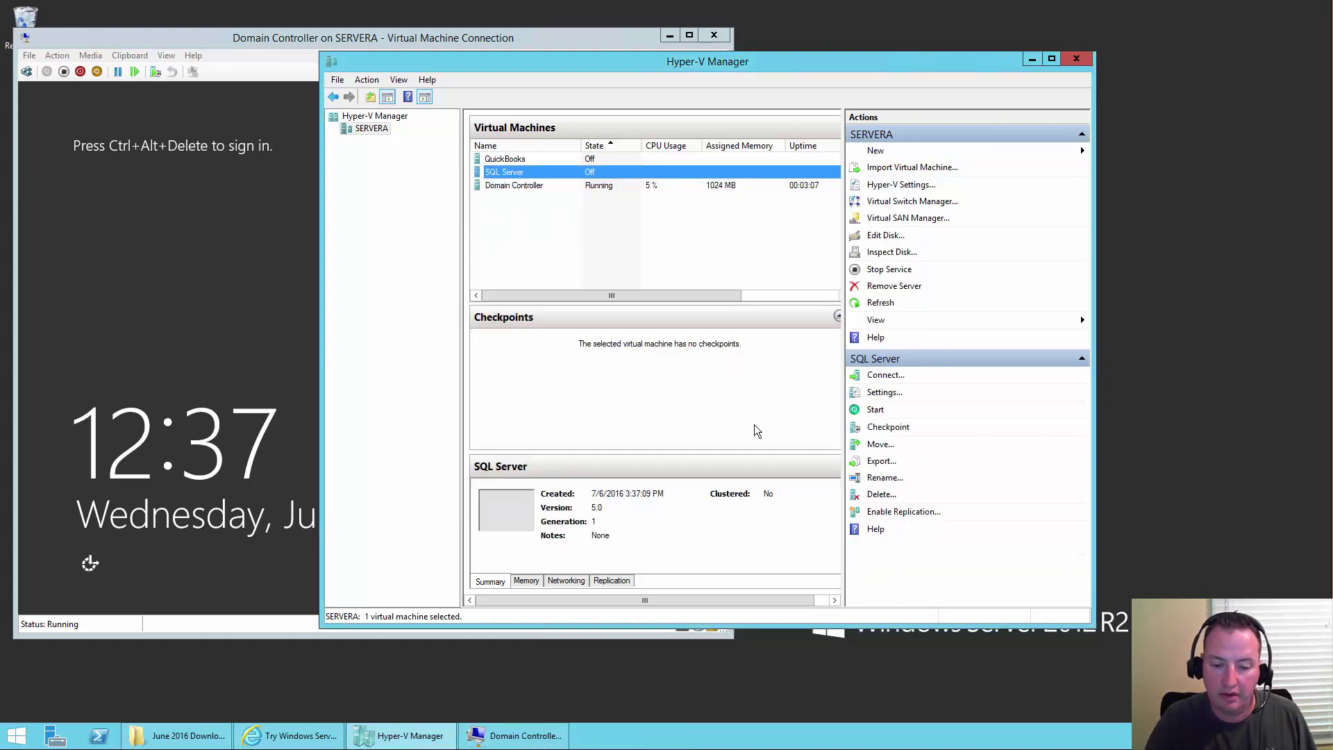
- Open the SQL Server VM's console and start it, then return to Hyper-V Manager
double_click(515, 175)
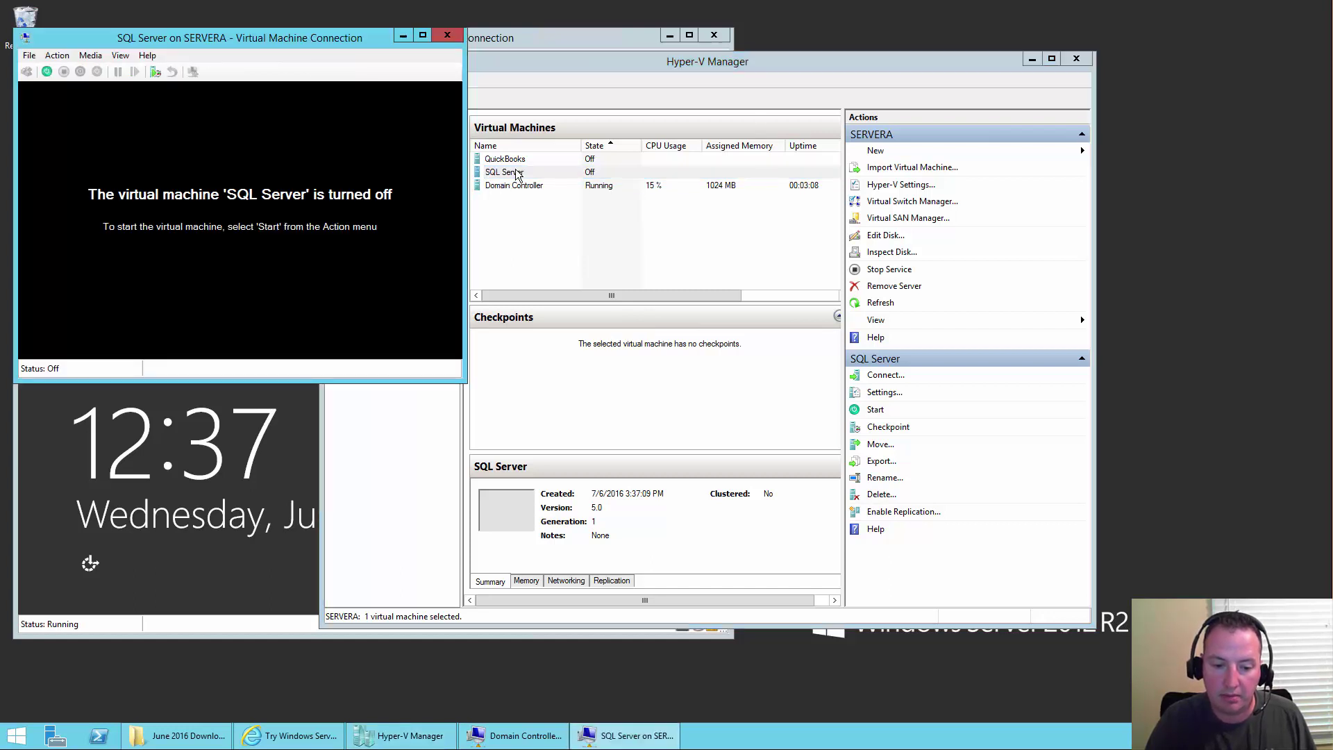
left_click(47, 73)
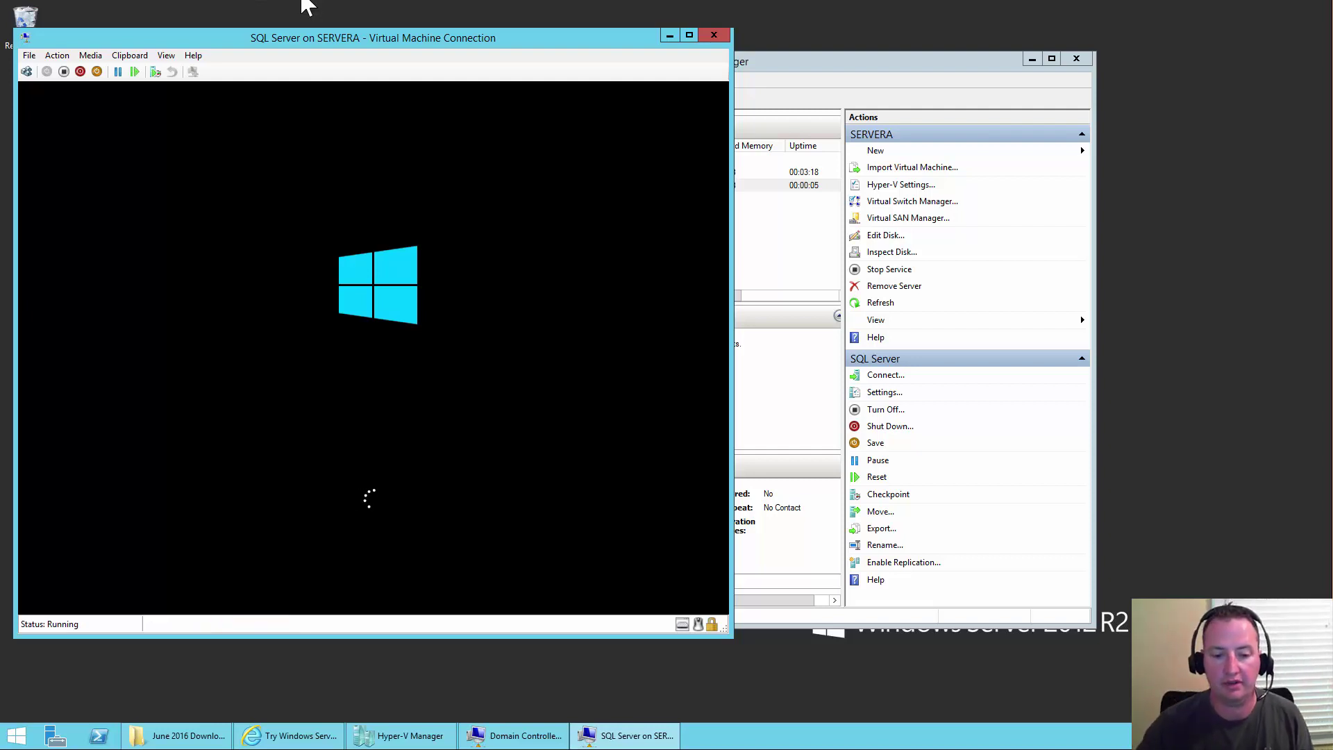
left_click(879, 154)
- Start a new VM named SharePoint Server stored in a new F:\SharePoint Server folder
left_click(879, 154)
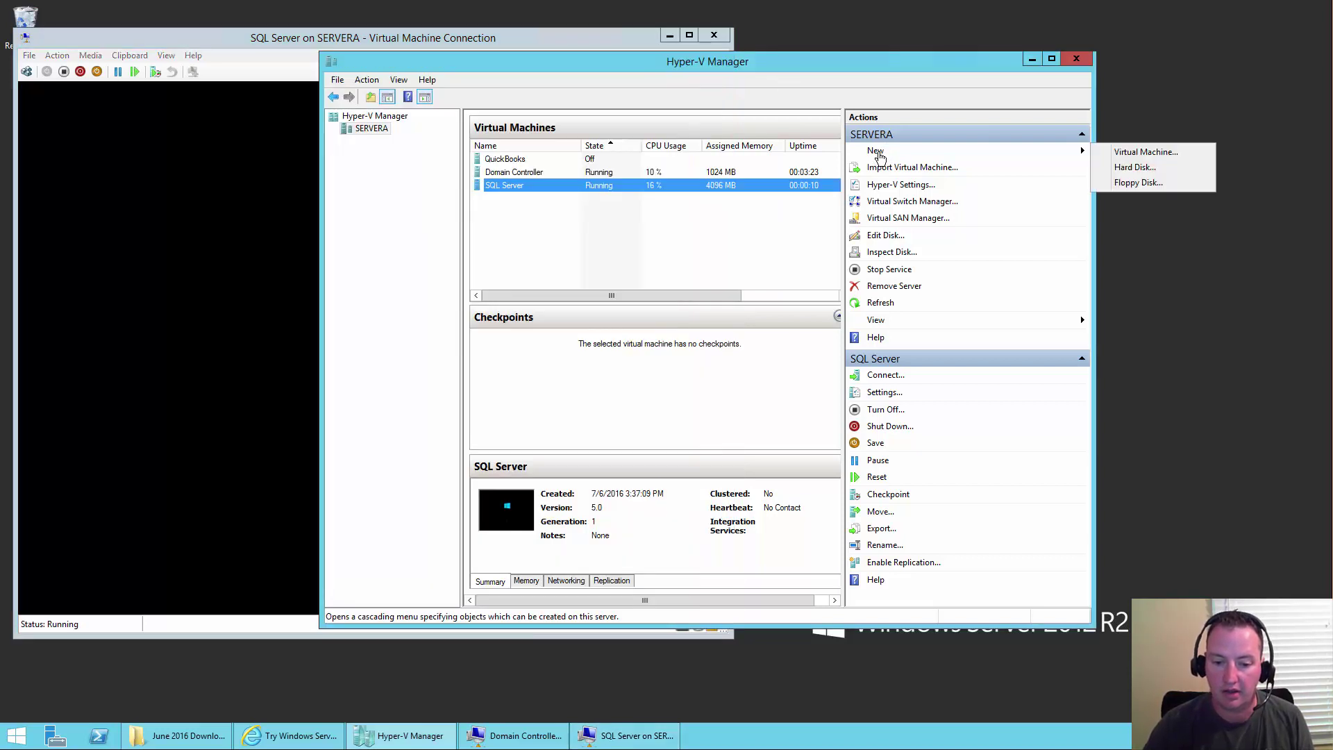
left_click(1128, 156)
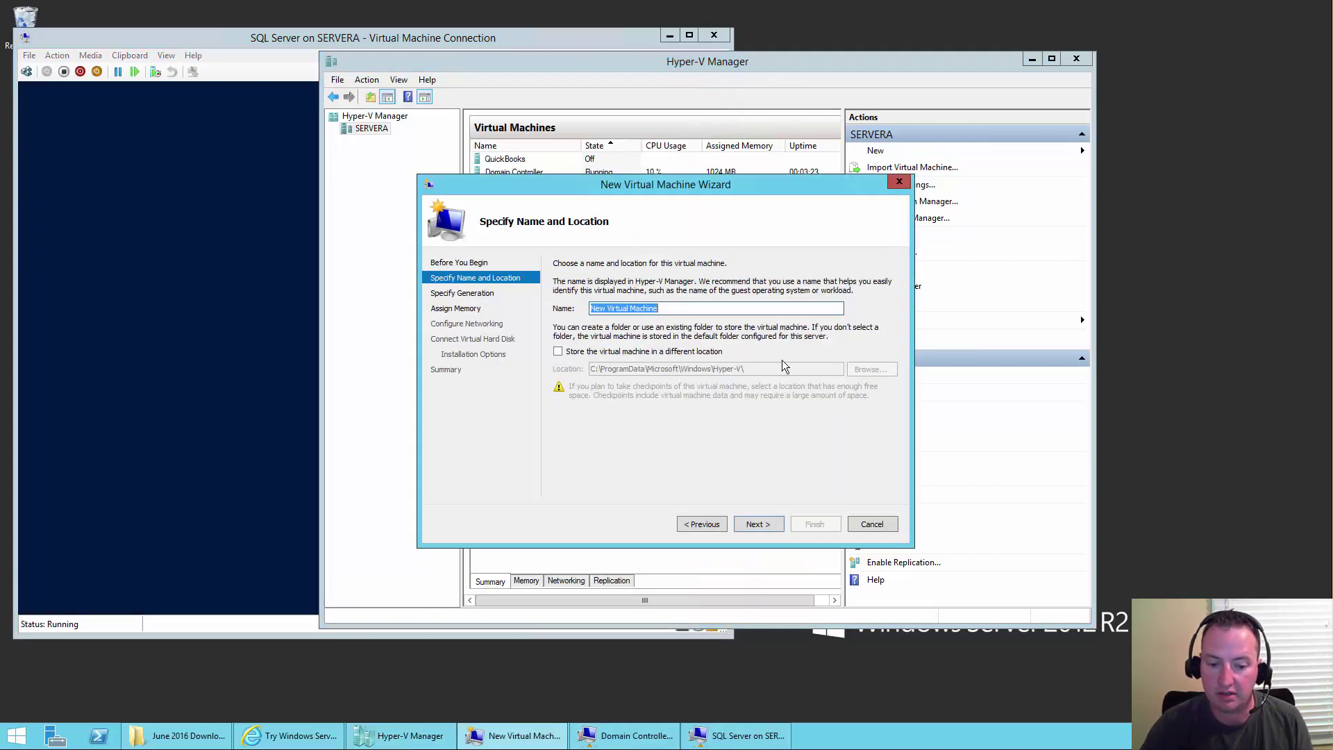
type("SharePoint Server")
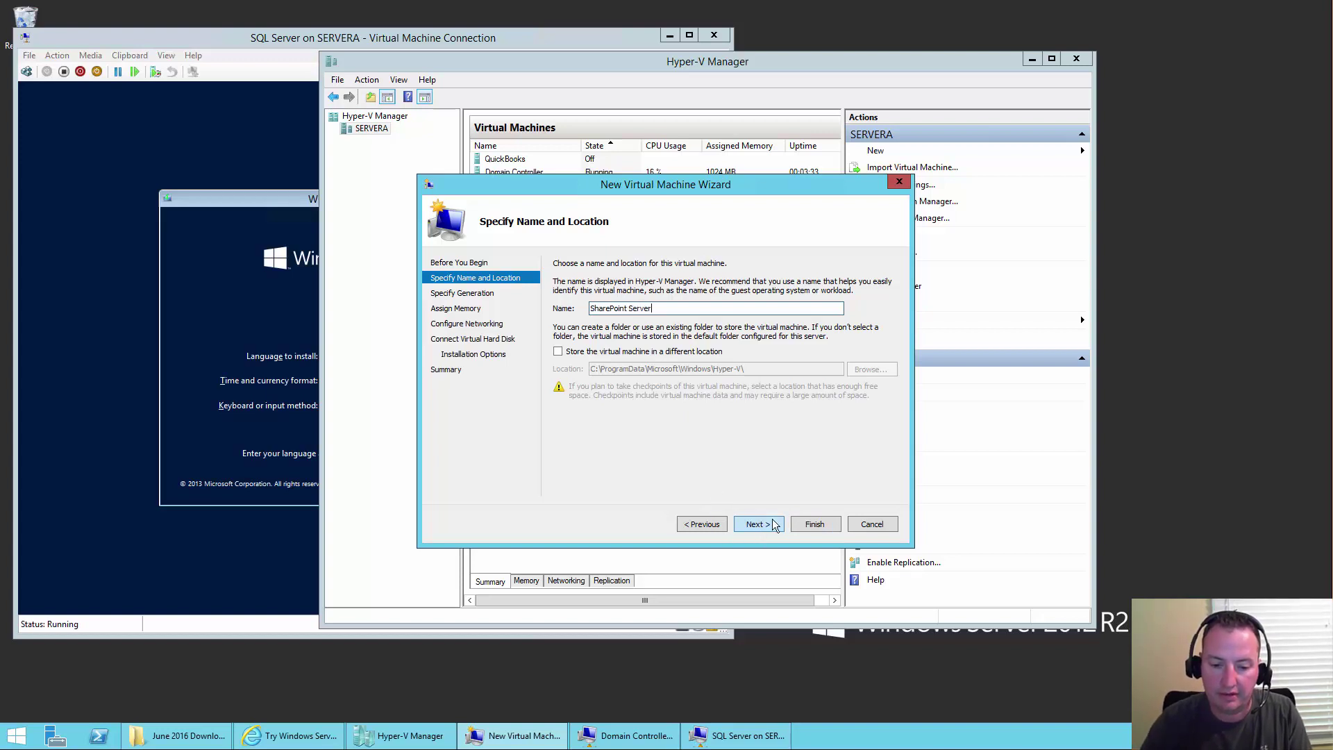
left_click(558, 352)
left_click(868, 370)
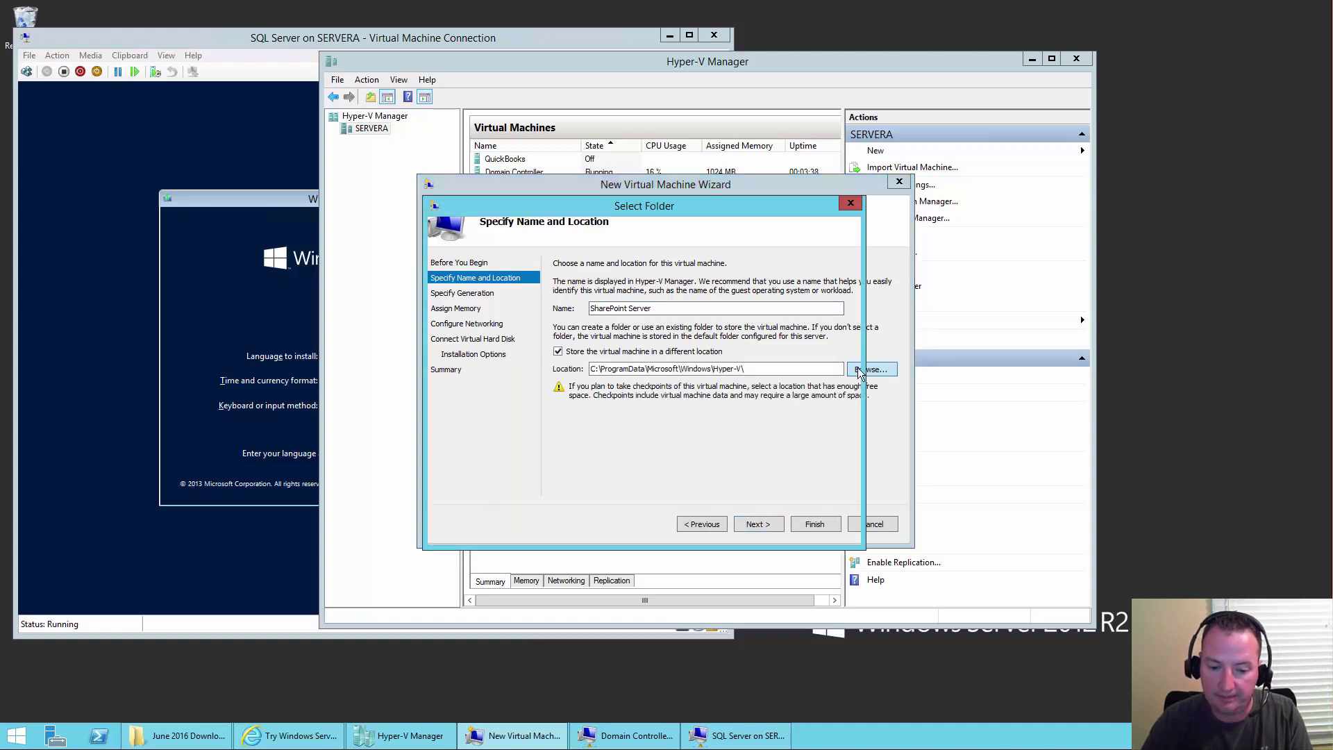
scroll(529, 458, "down", 2)
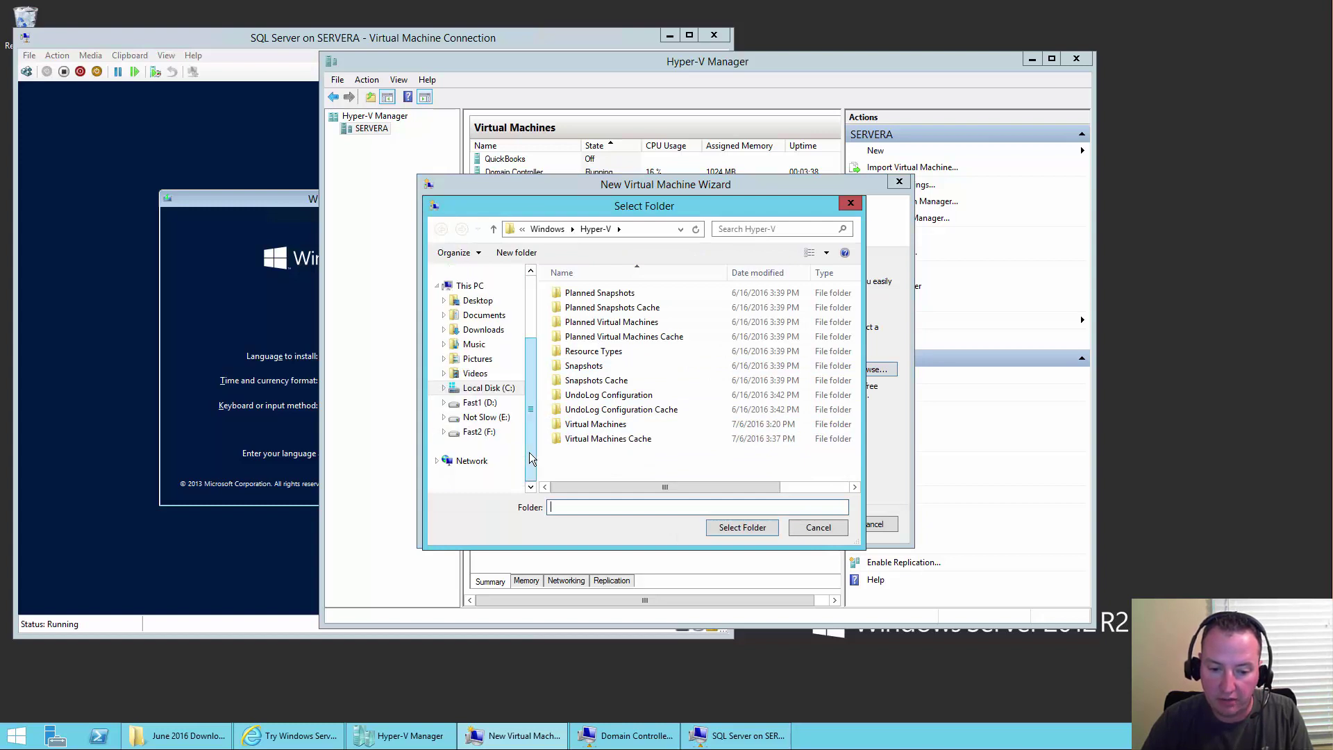
left_click(486, 433)
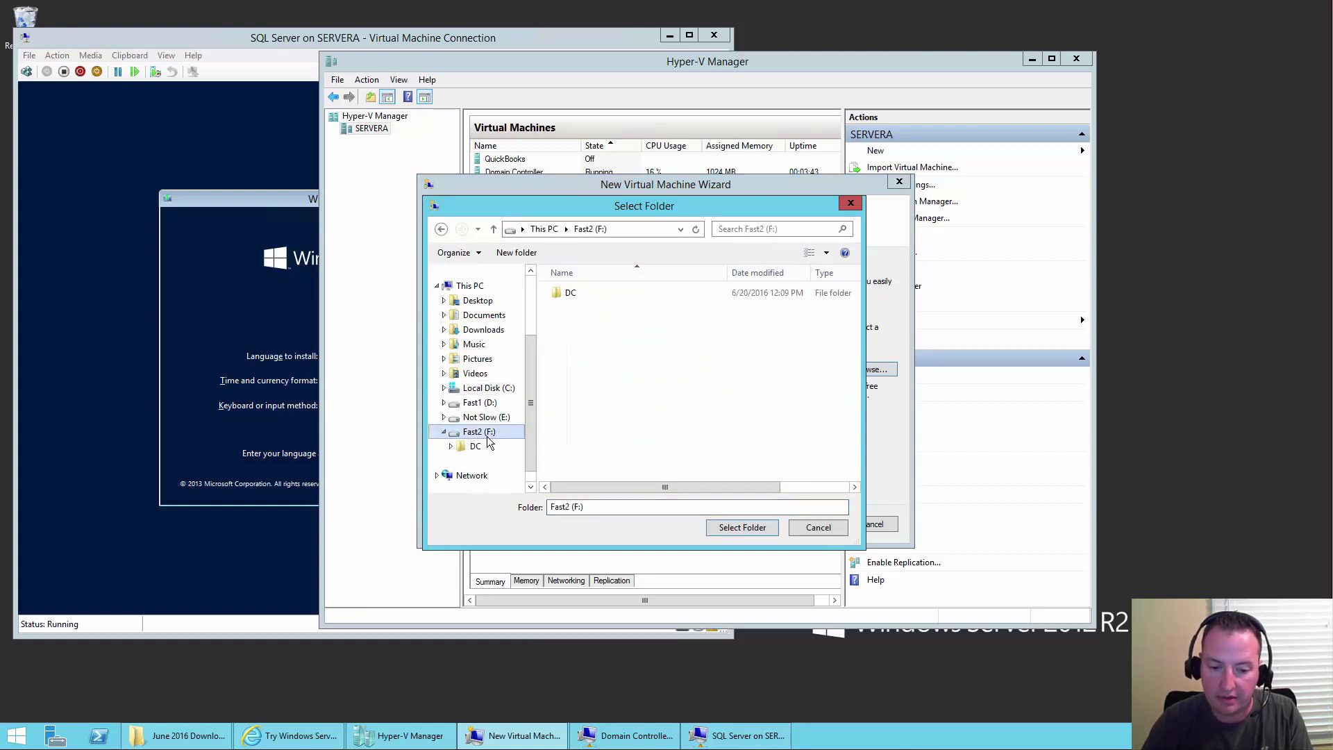
left_click(514, 253)
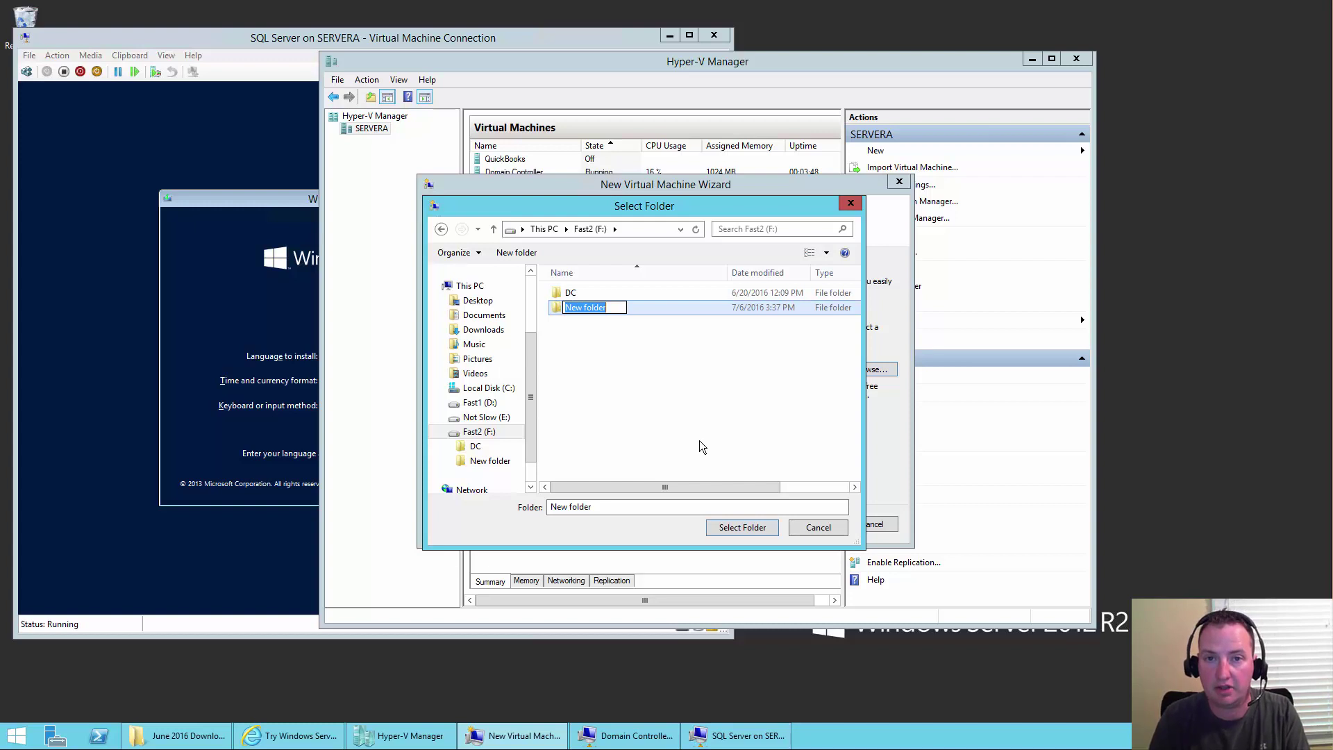
type("ShareP")
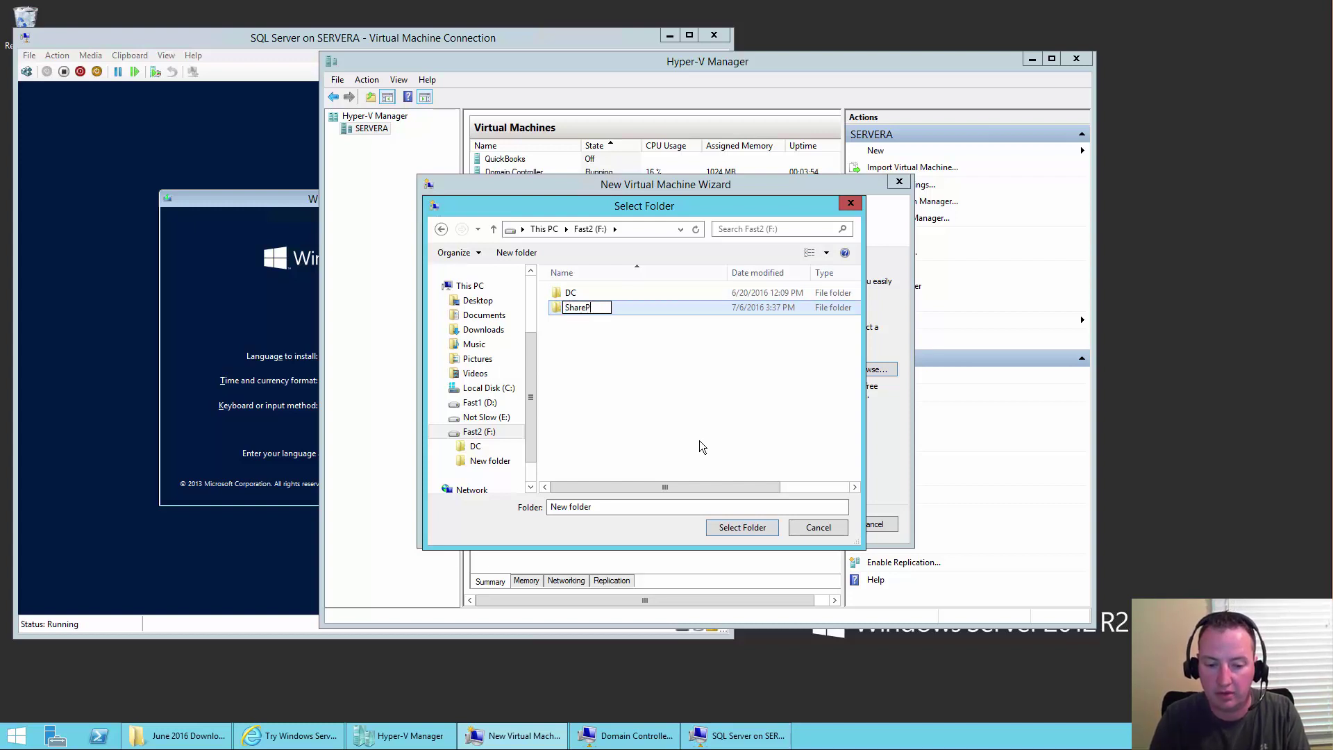
type("oint S")
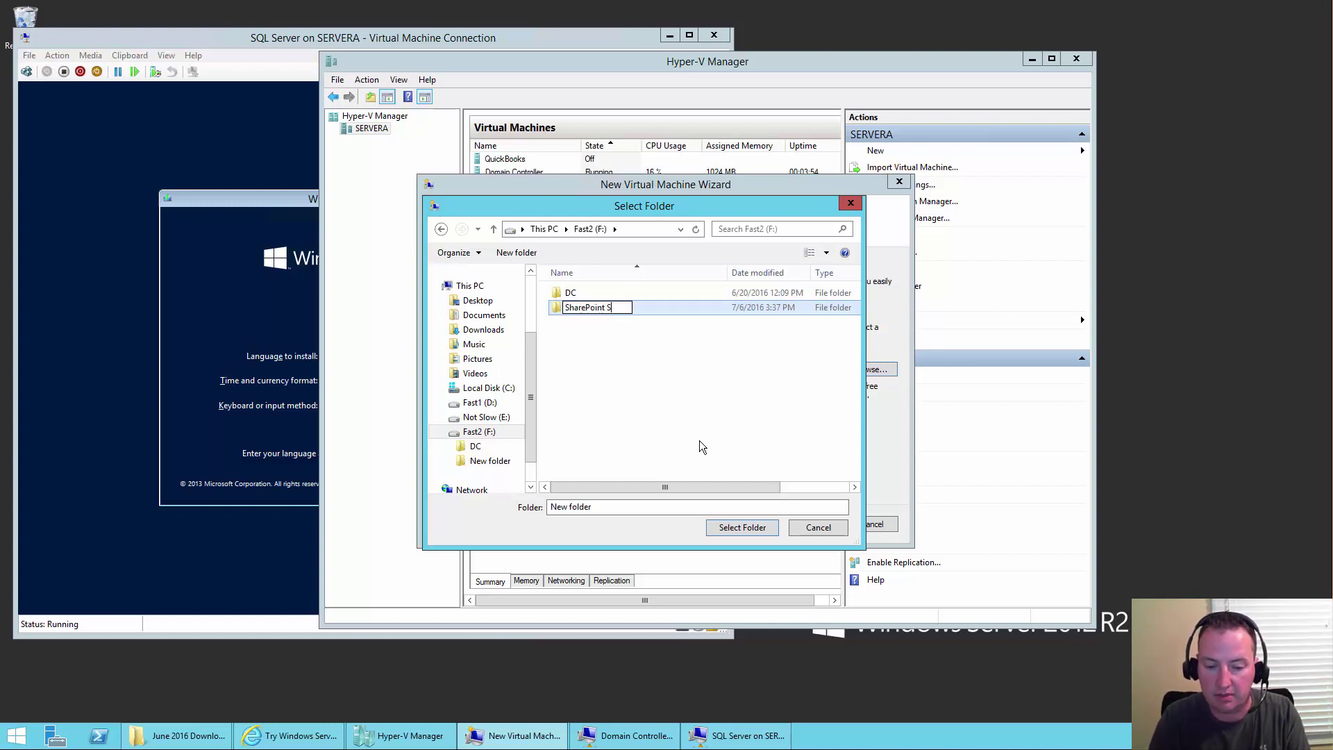
type("erver")
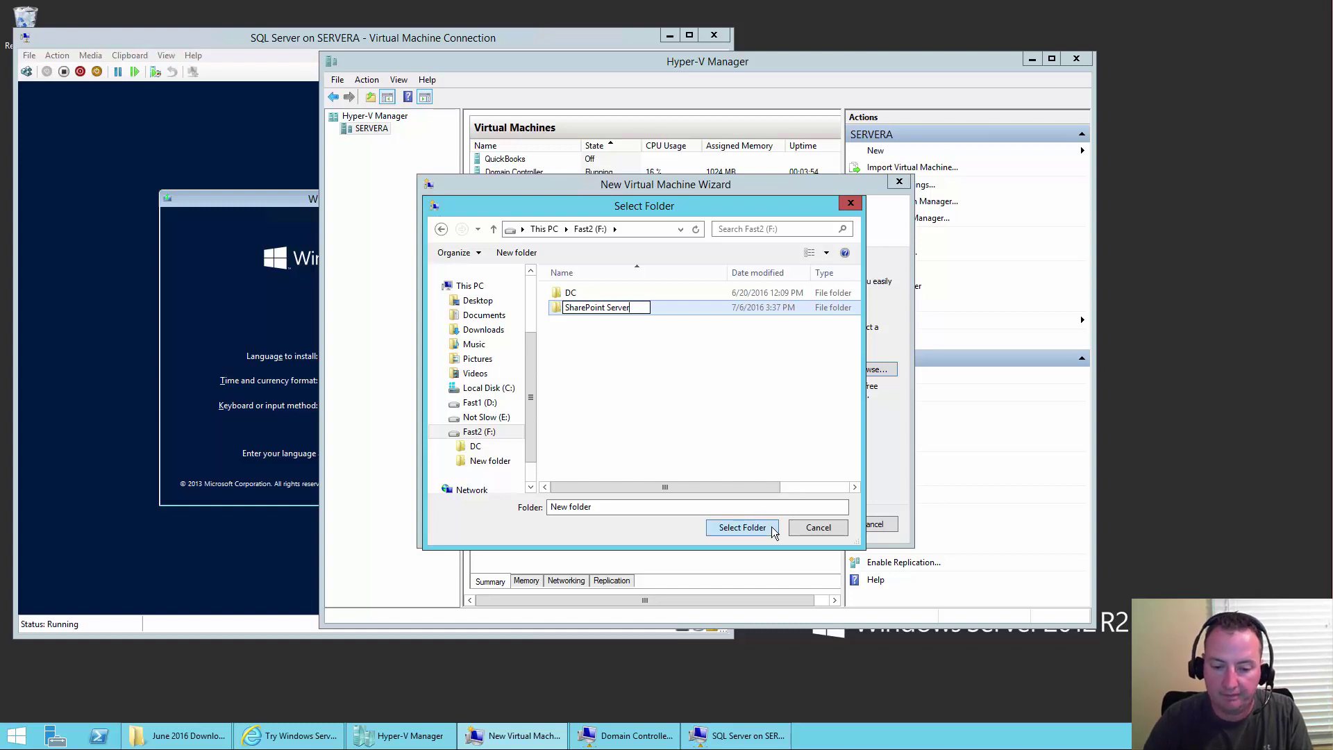
left_click(767, 529)
left_click(747, 528)
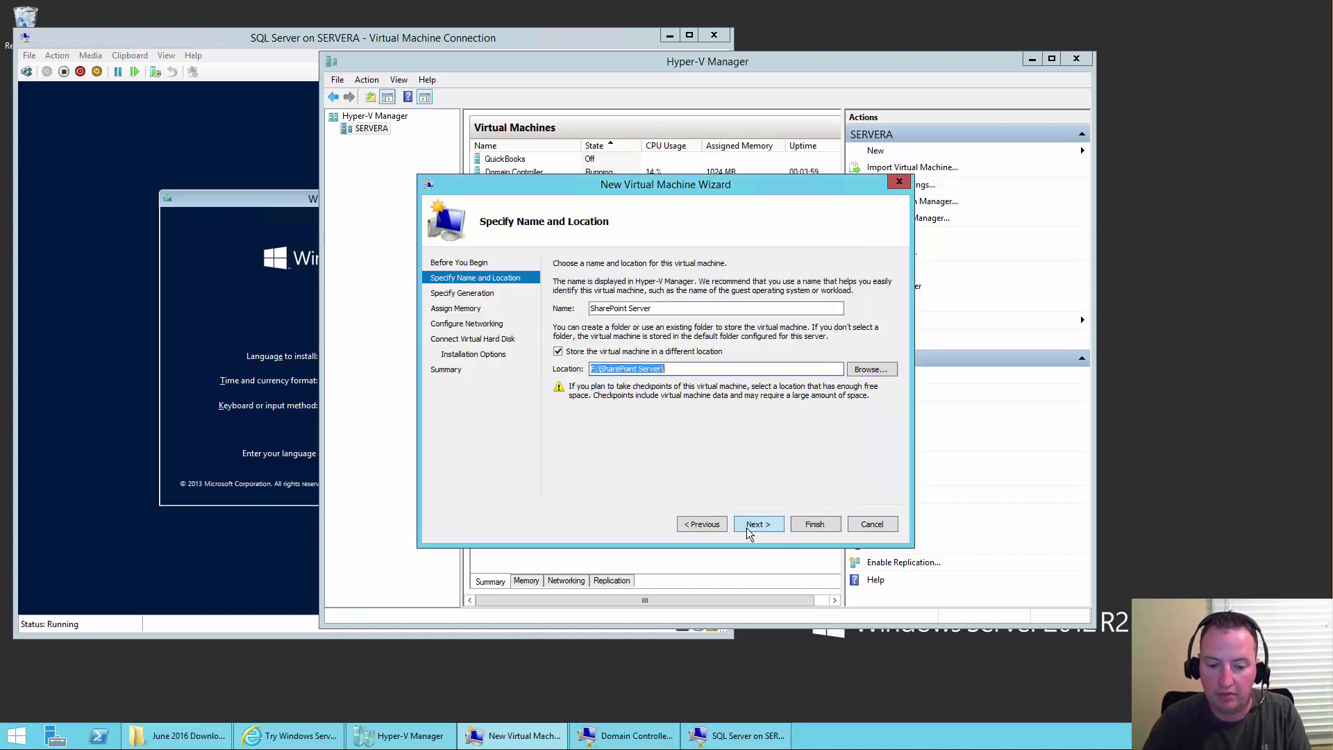
- Keep Generation 1 and set startup memory to 8000 MB
left_click(755, 526)
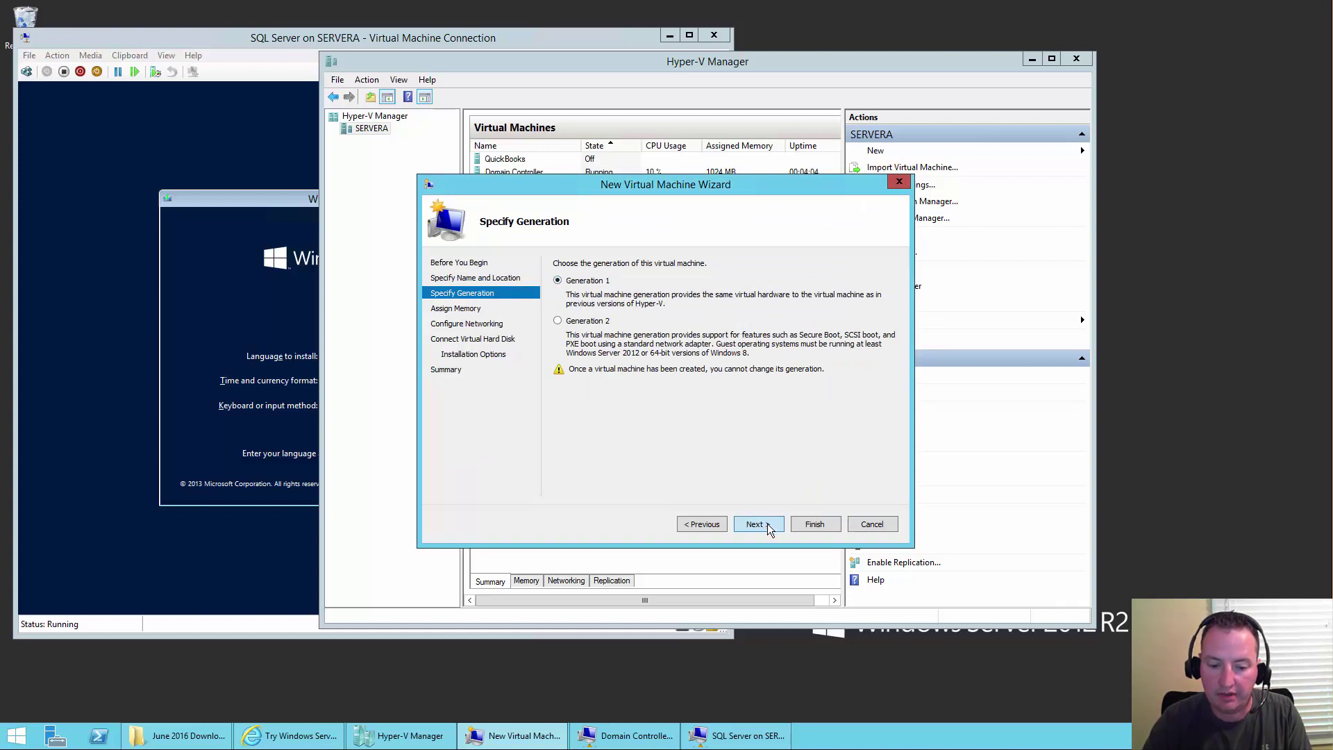
left_click(767, 524)
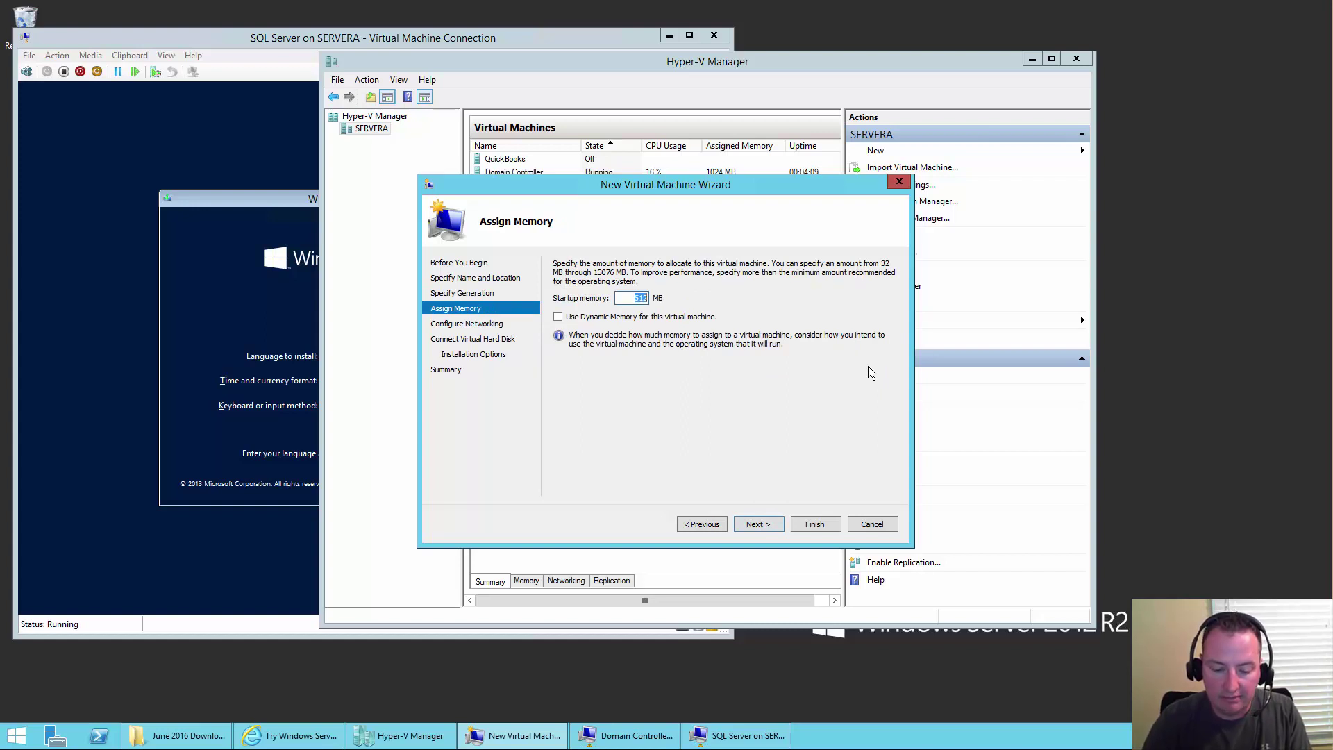
type("8000")
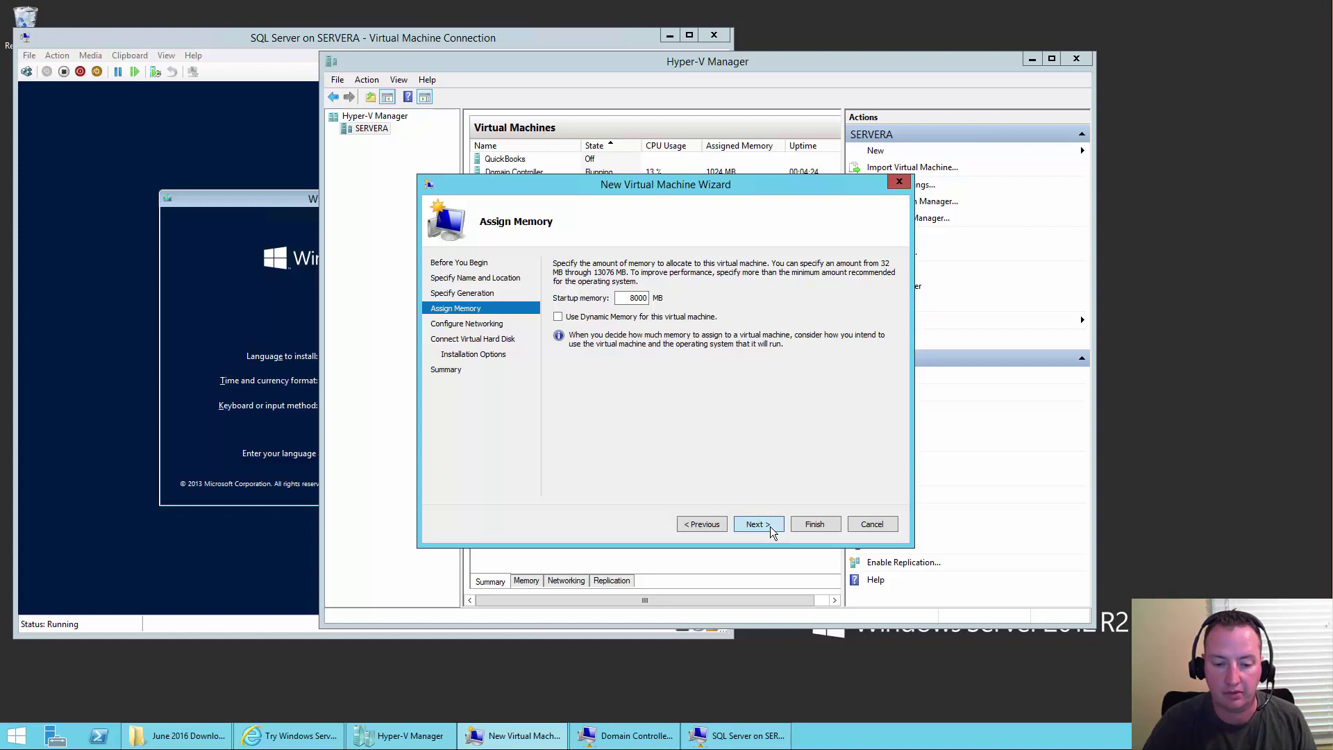
left_click(770, 526)
- Connect the VM to the Realtek virtual switch and raise startup memory to 12000 MB
left_click(685, 293)
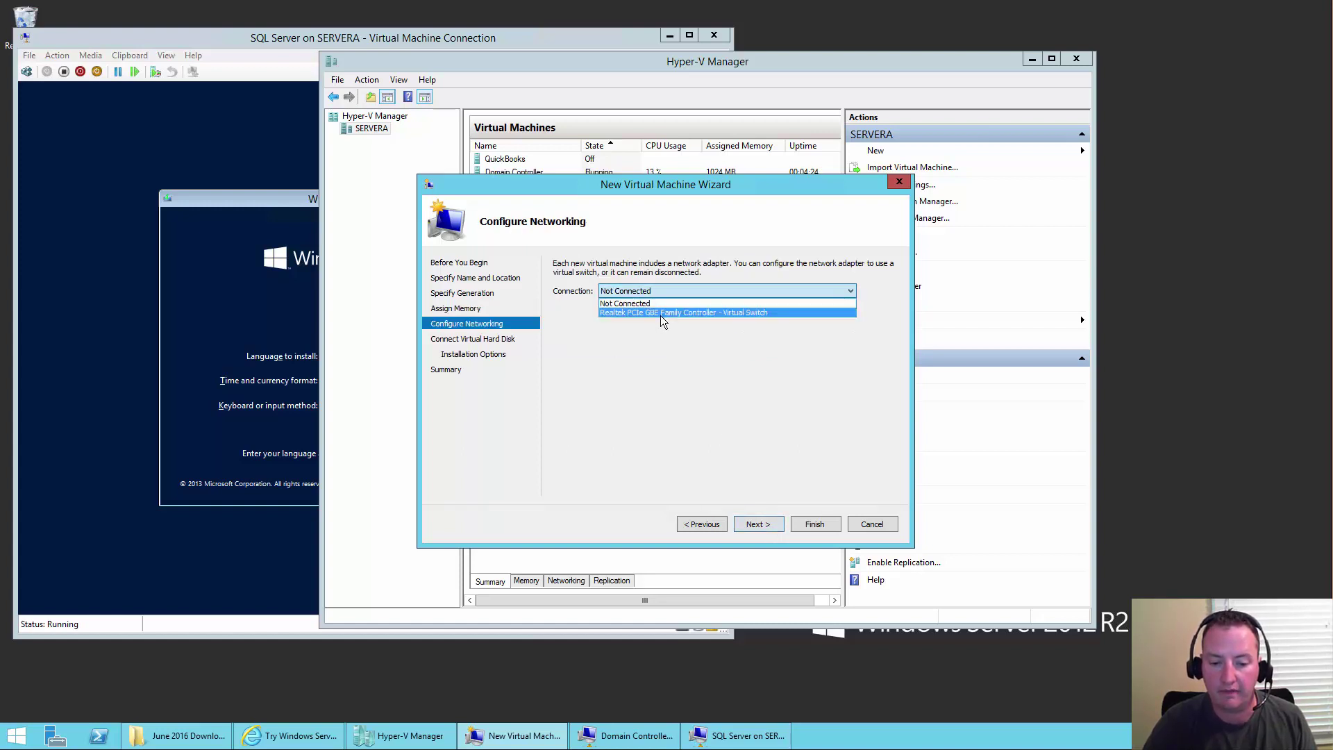
left_click(661, 313)
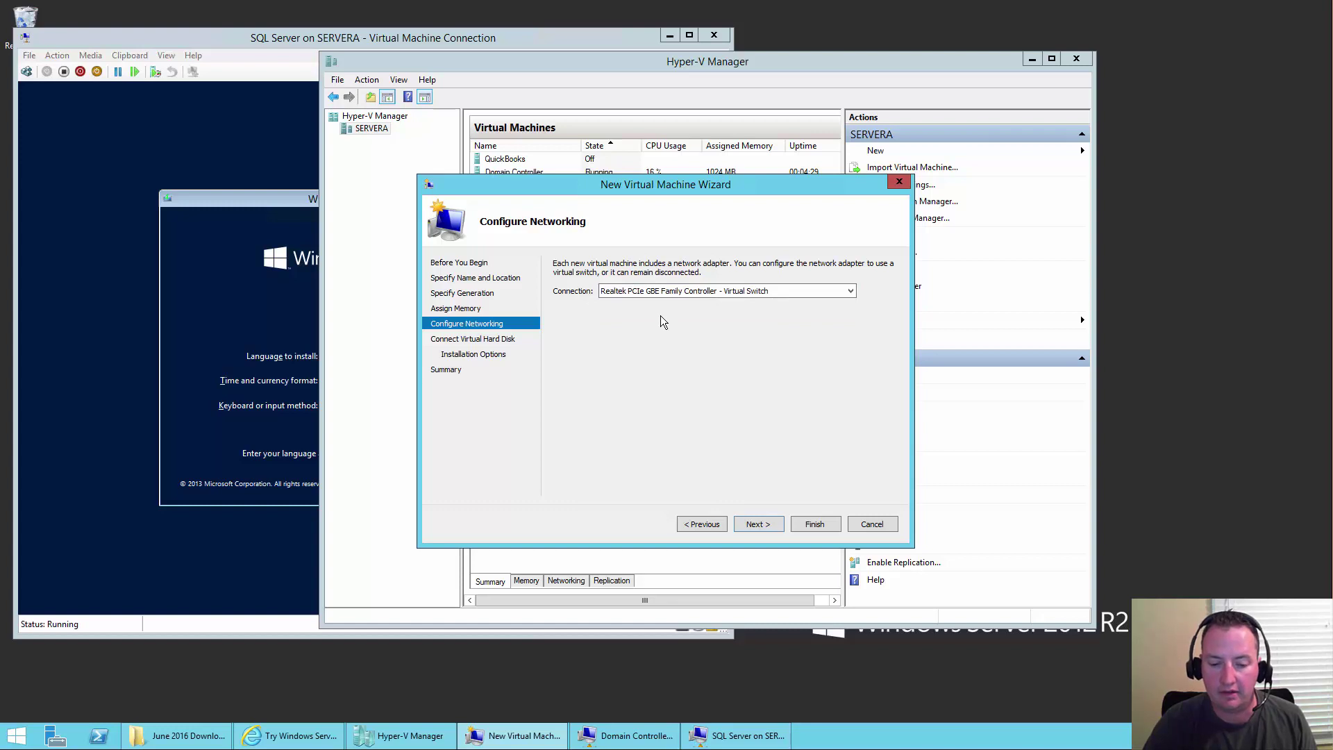
left_click(715, 527)
left_click_drag(623, 297, 670, 297)
type("16000")
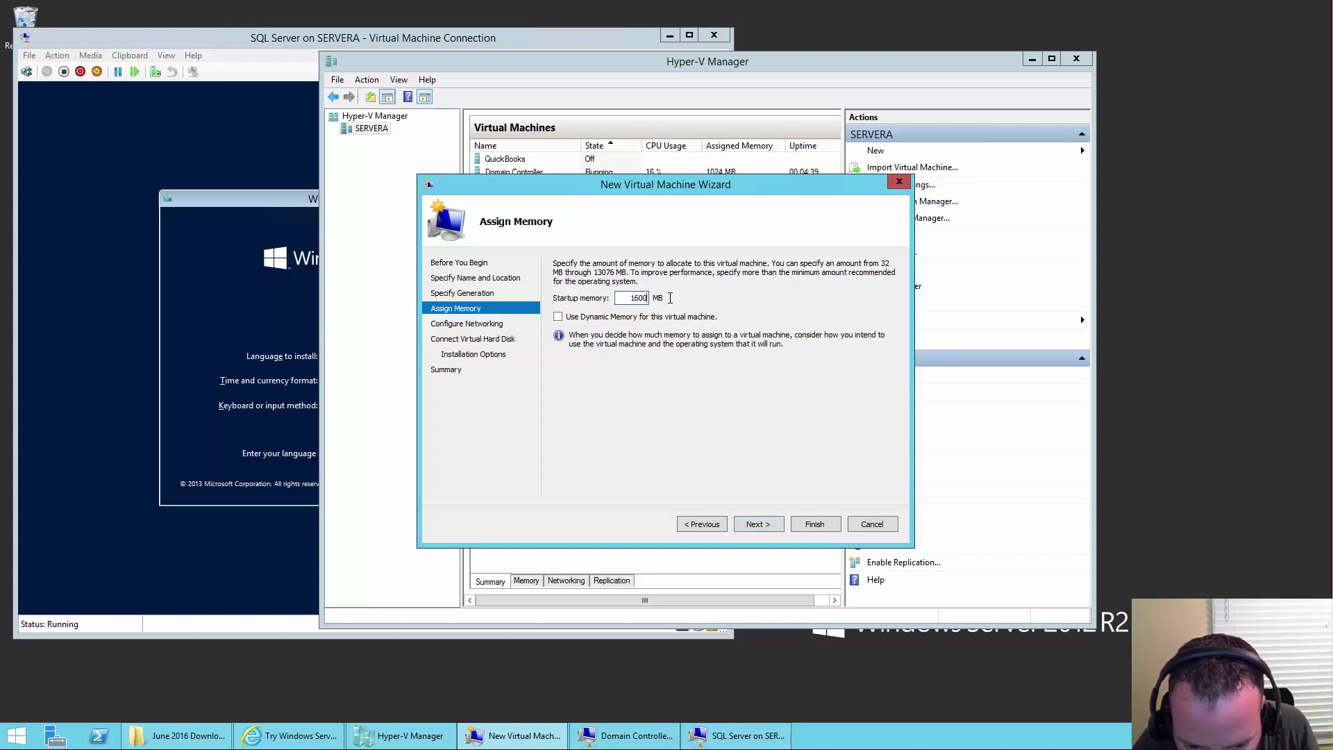
key("BackSpace")
key("BackSpace")
type("12000")
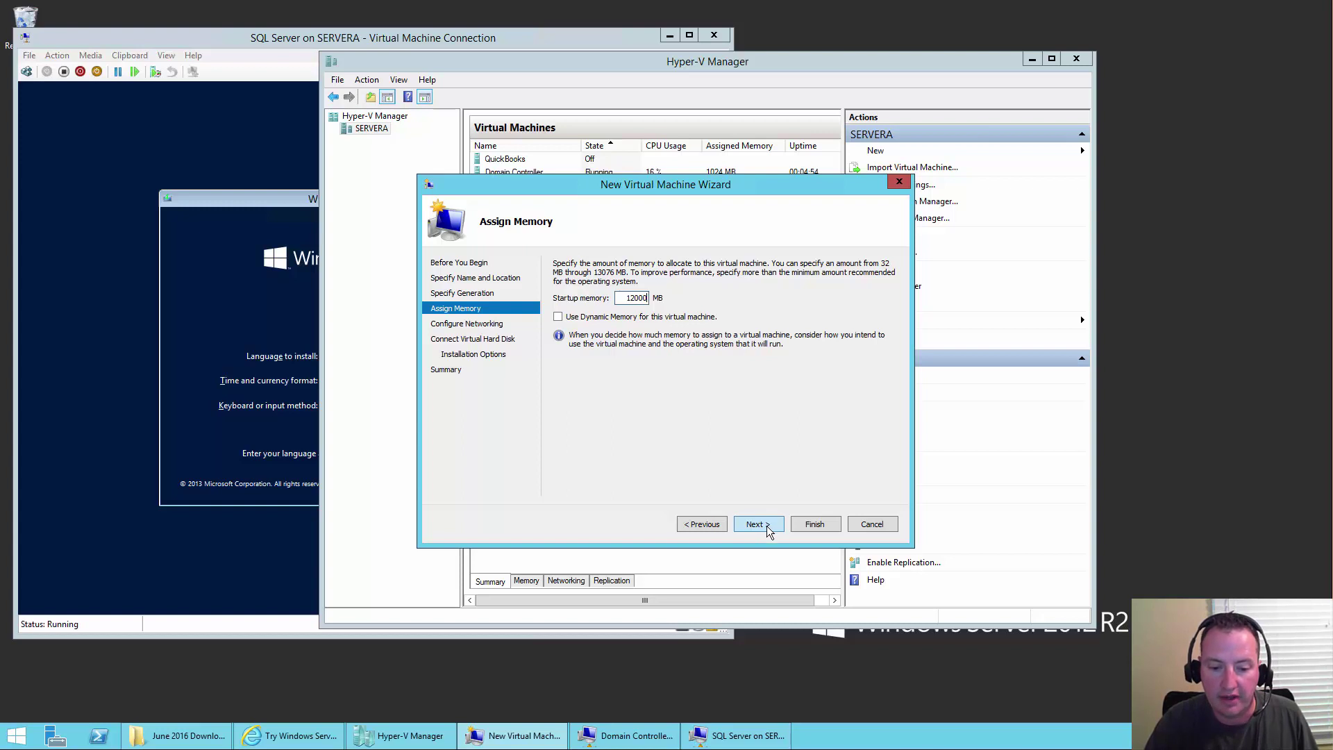
left_click(758, 524)
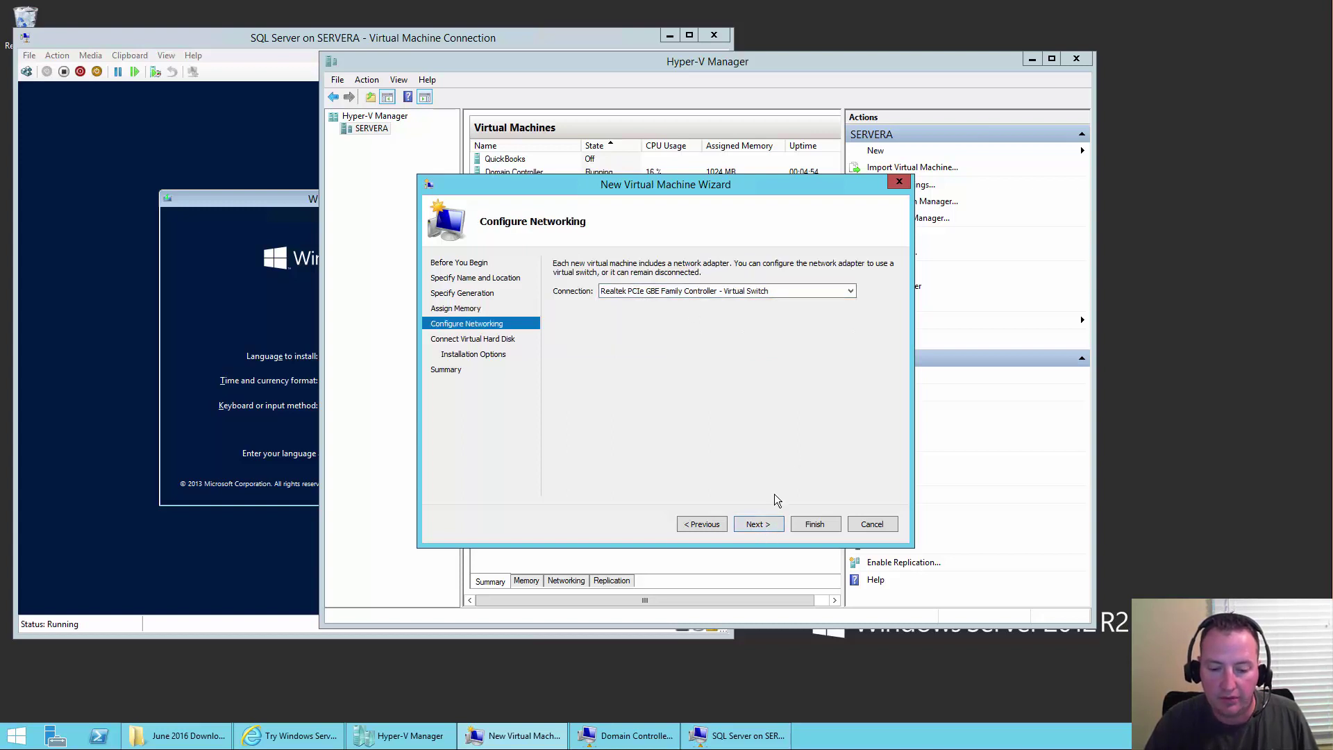
- Accept the new 127 GB virtual disk, attach the Windows Server evaluation ISO, and create SharePoint Server
left_click(757, 525)
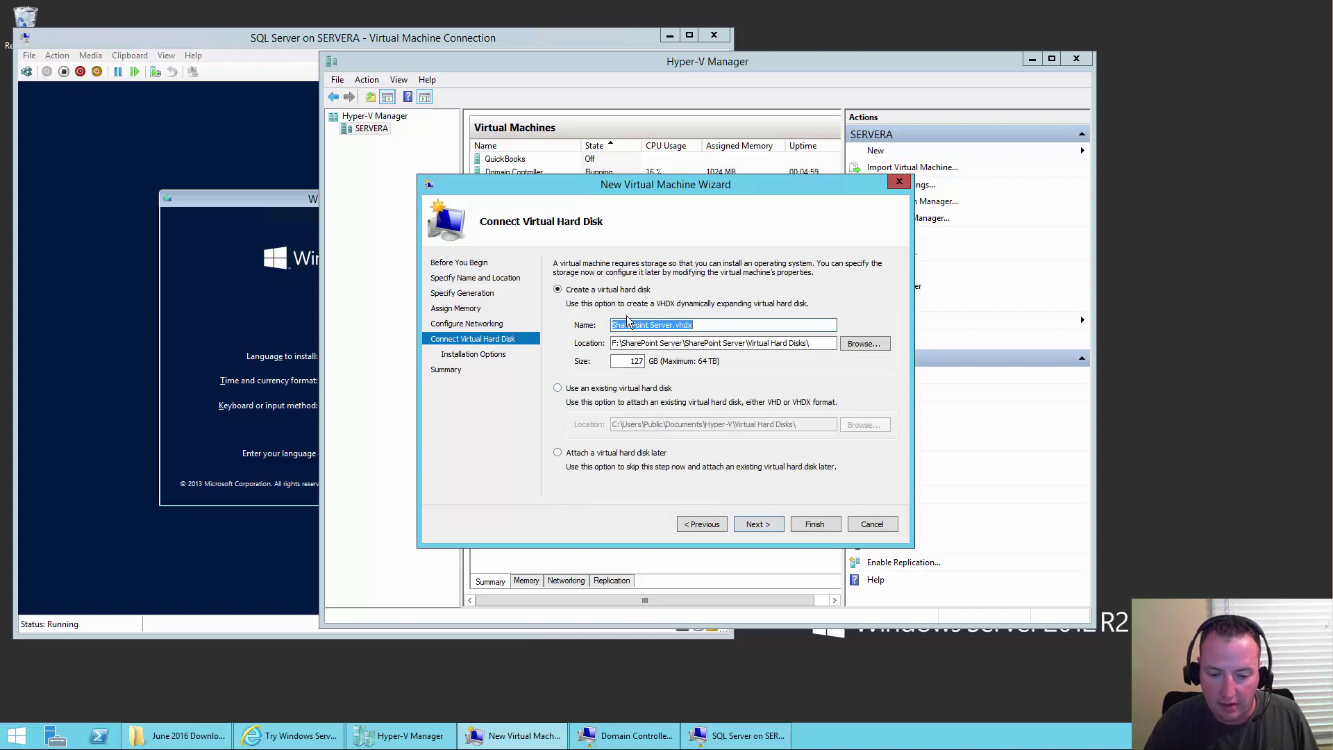
left_click(754, 525)
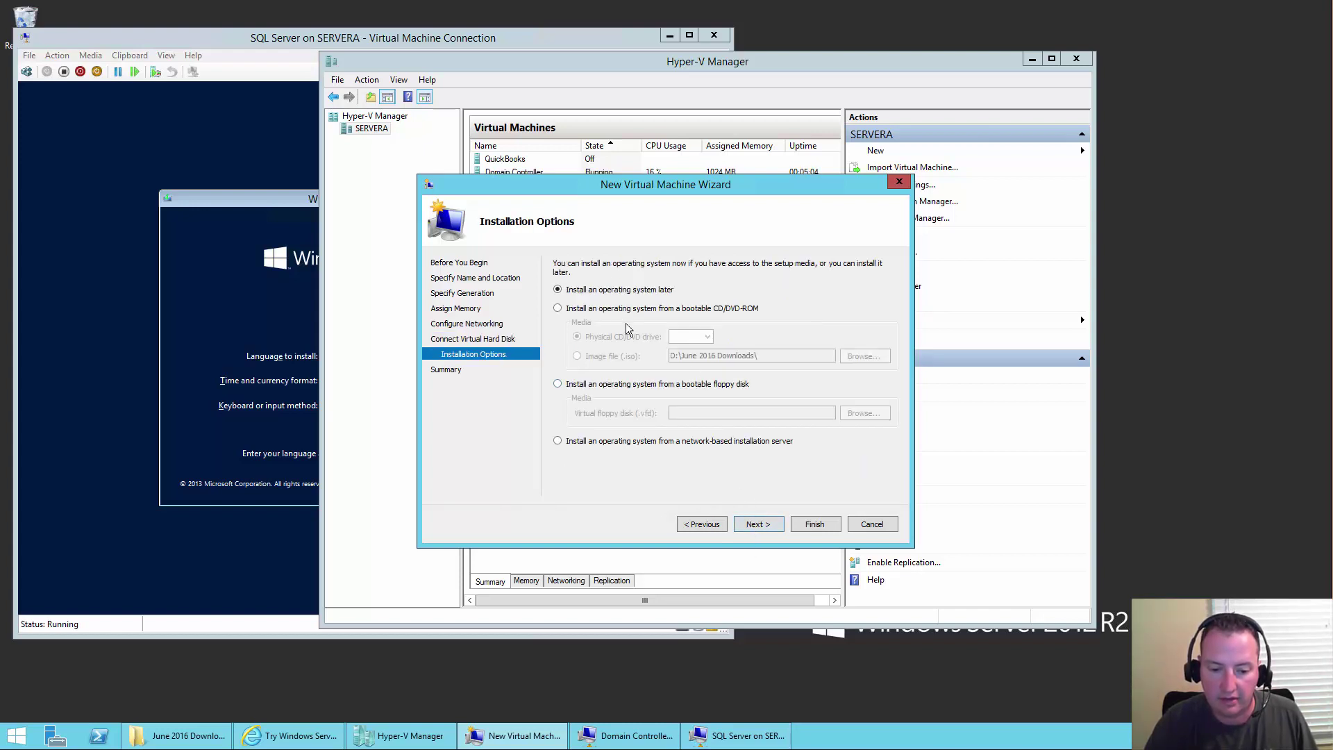
left_click(616, 308)
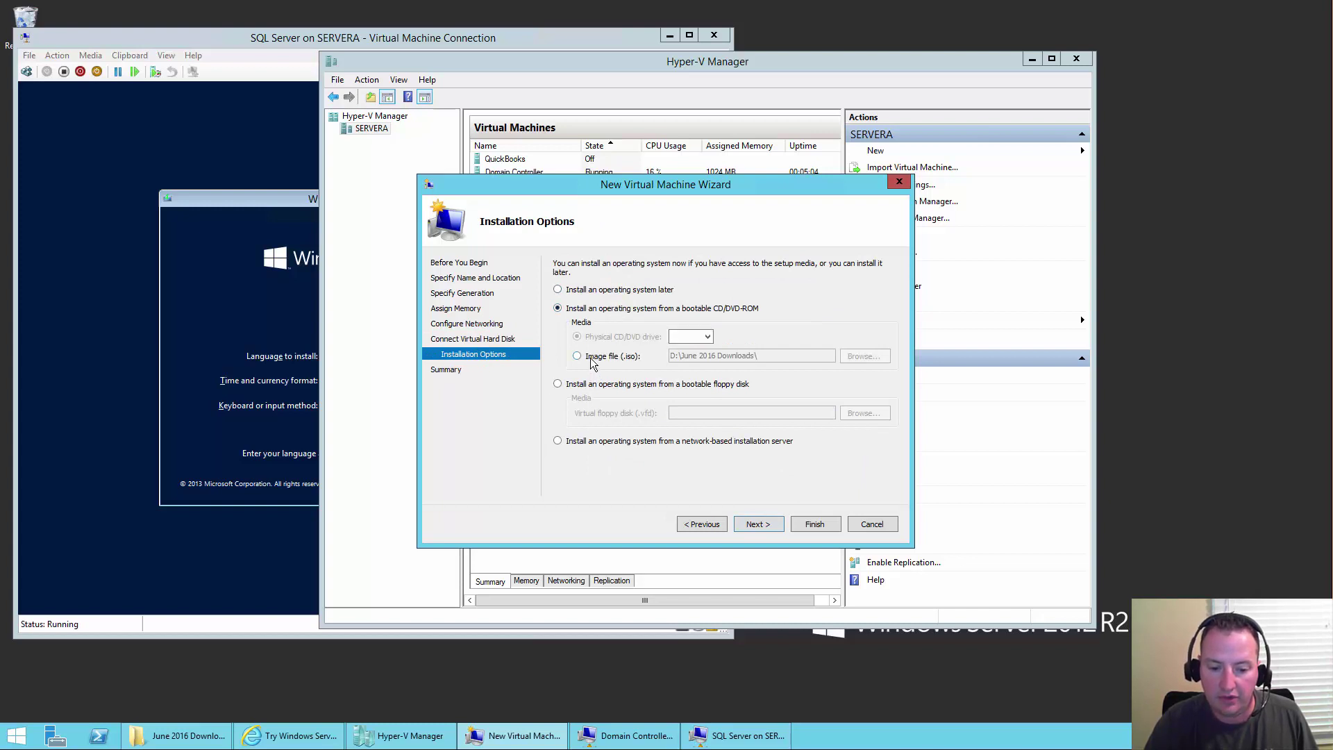
left_click(591, 359)
left_click(879, 359)
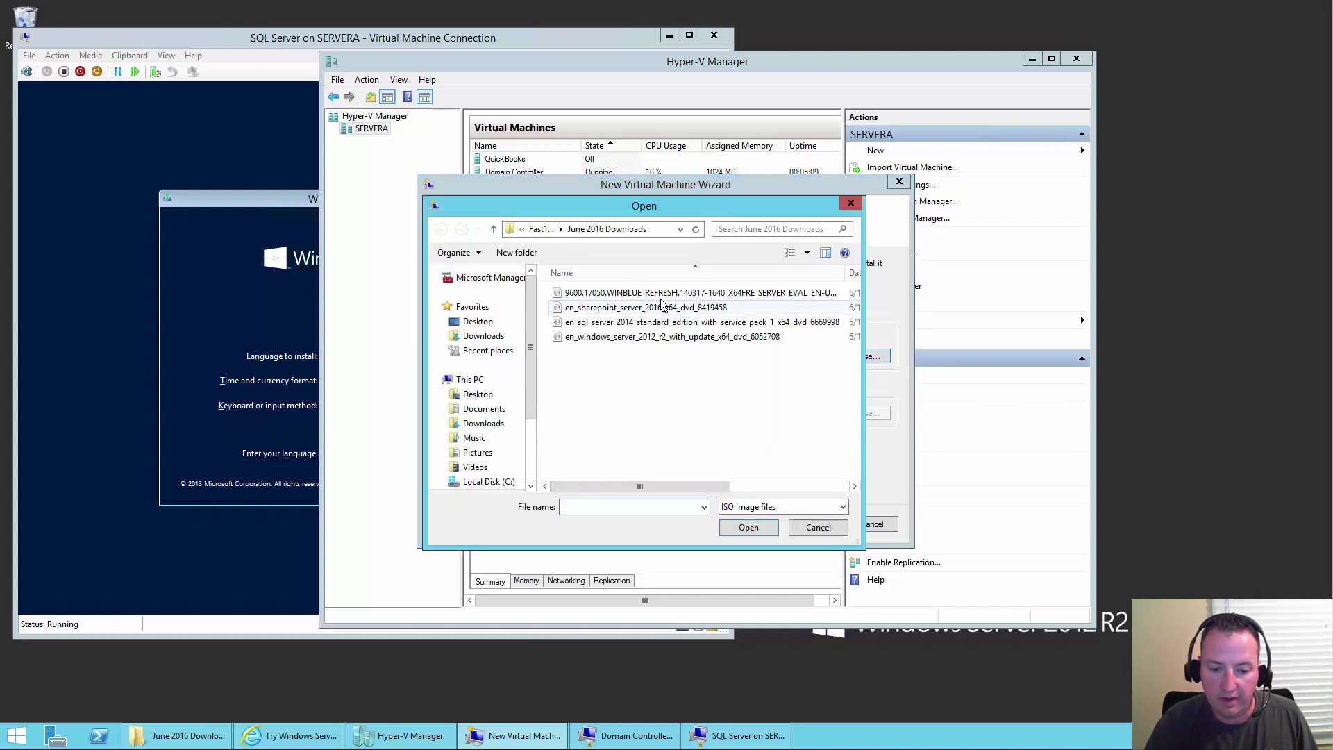
double_click(652, 294)
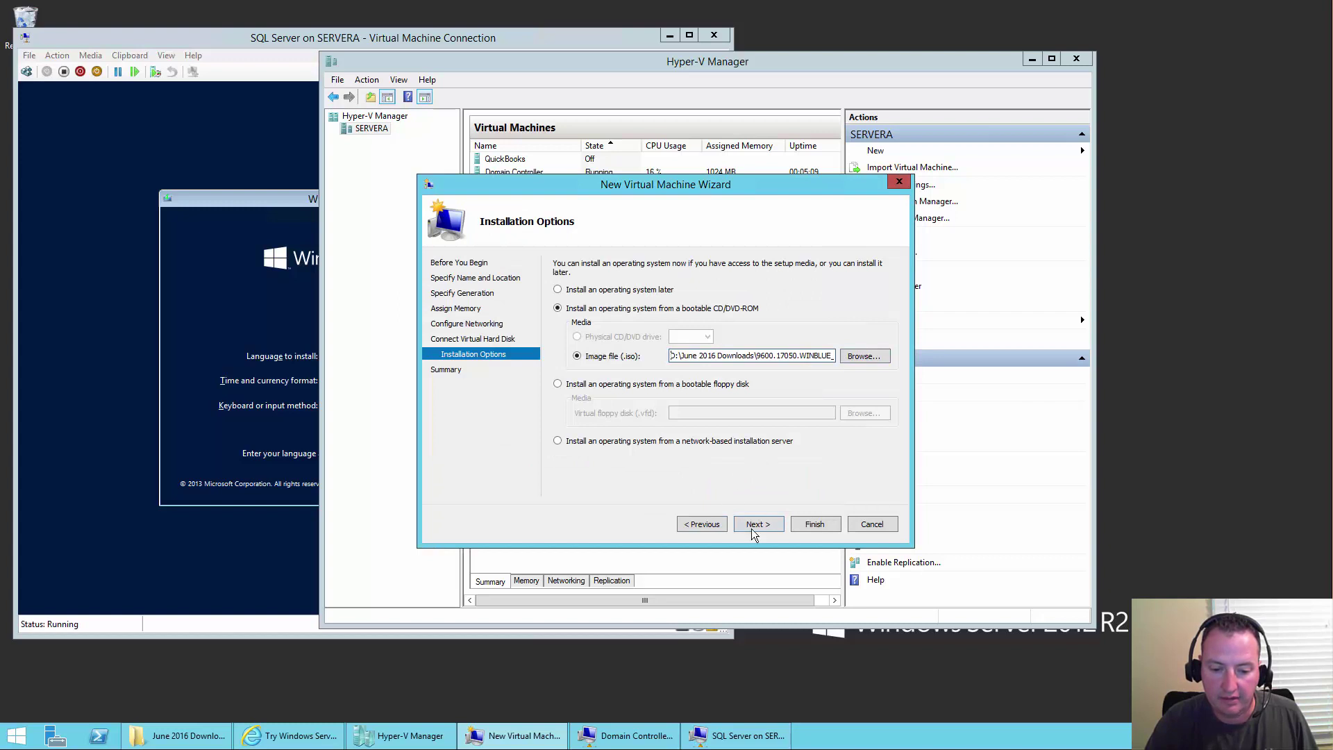
left_click(771, 524)
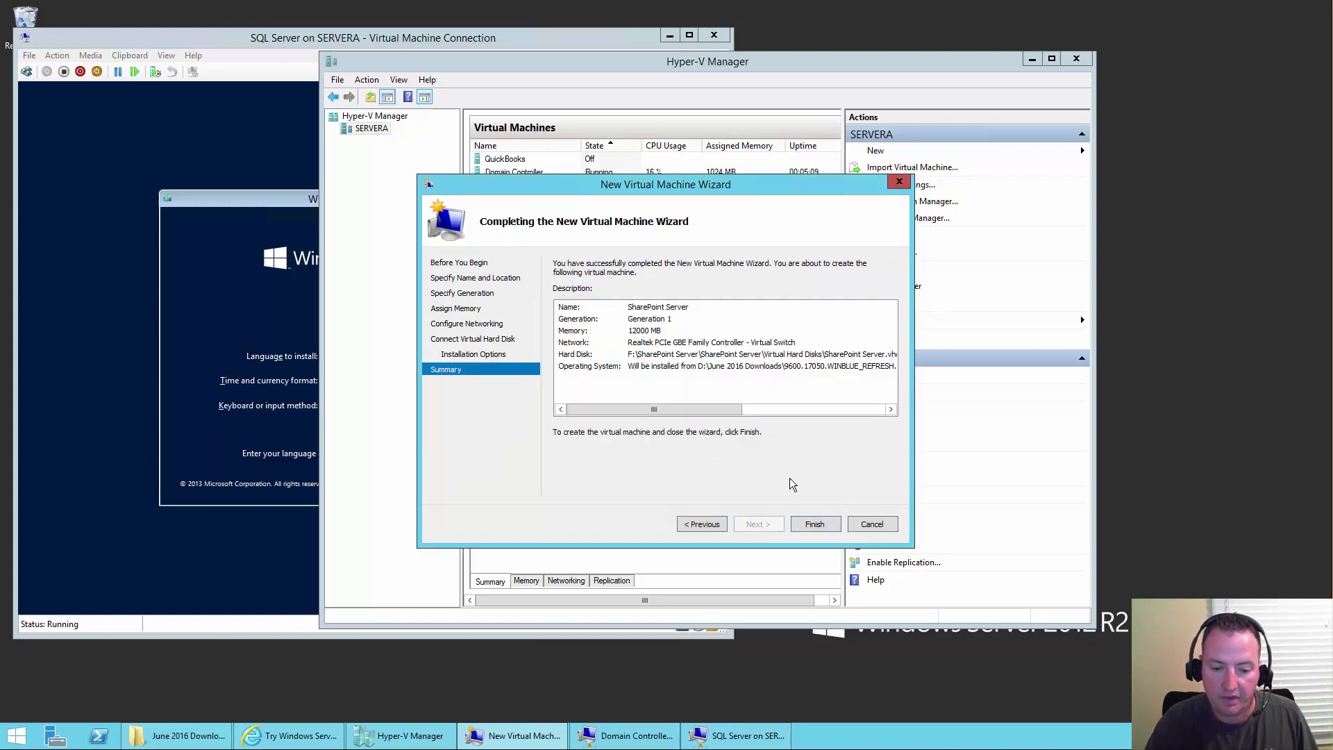
left_click(813, 527)
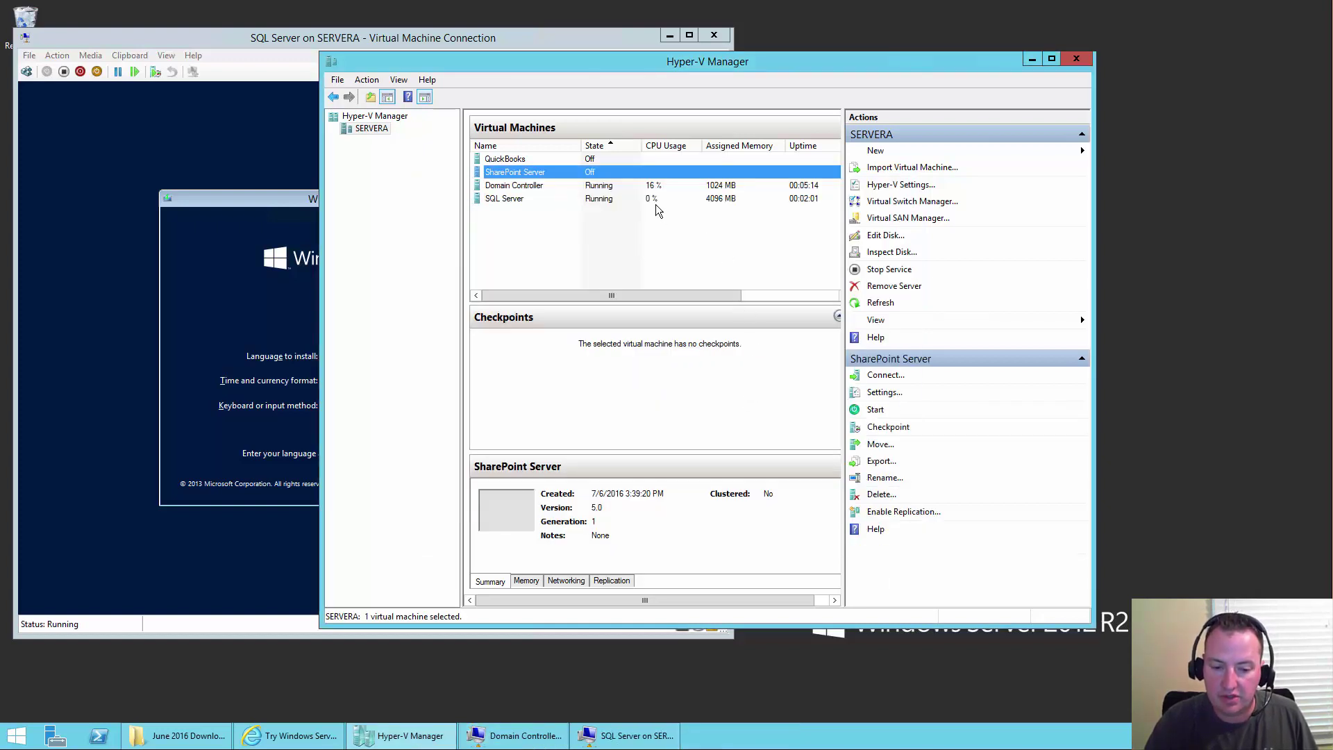
double_click(620, 174)
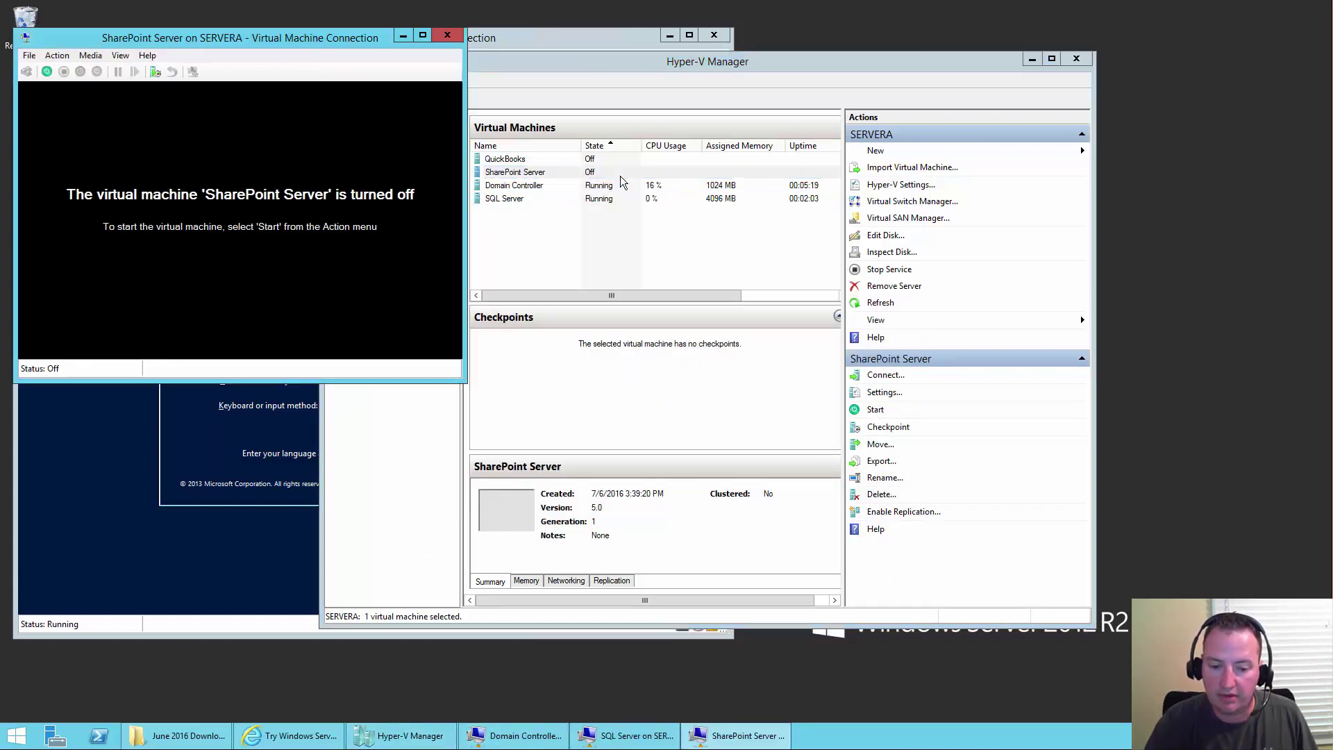
left_click(45, 73)
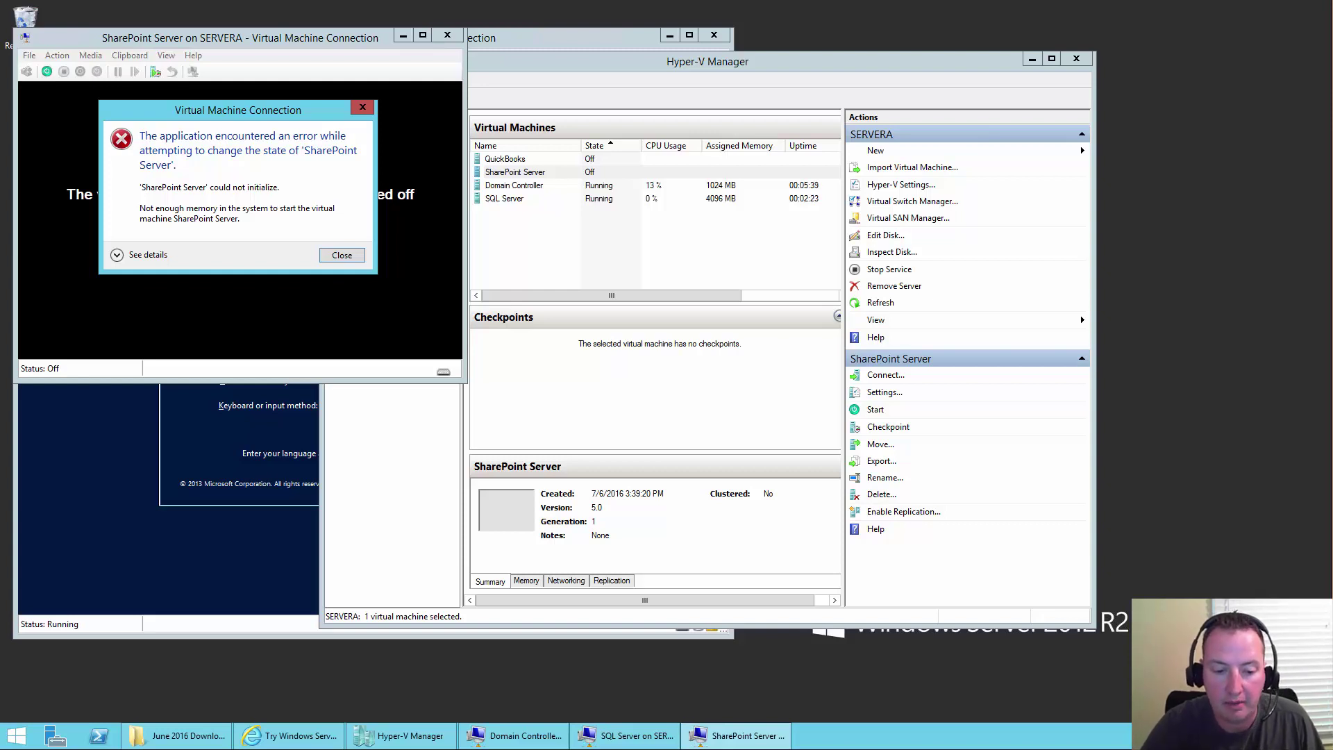
left_click(341, 256)
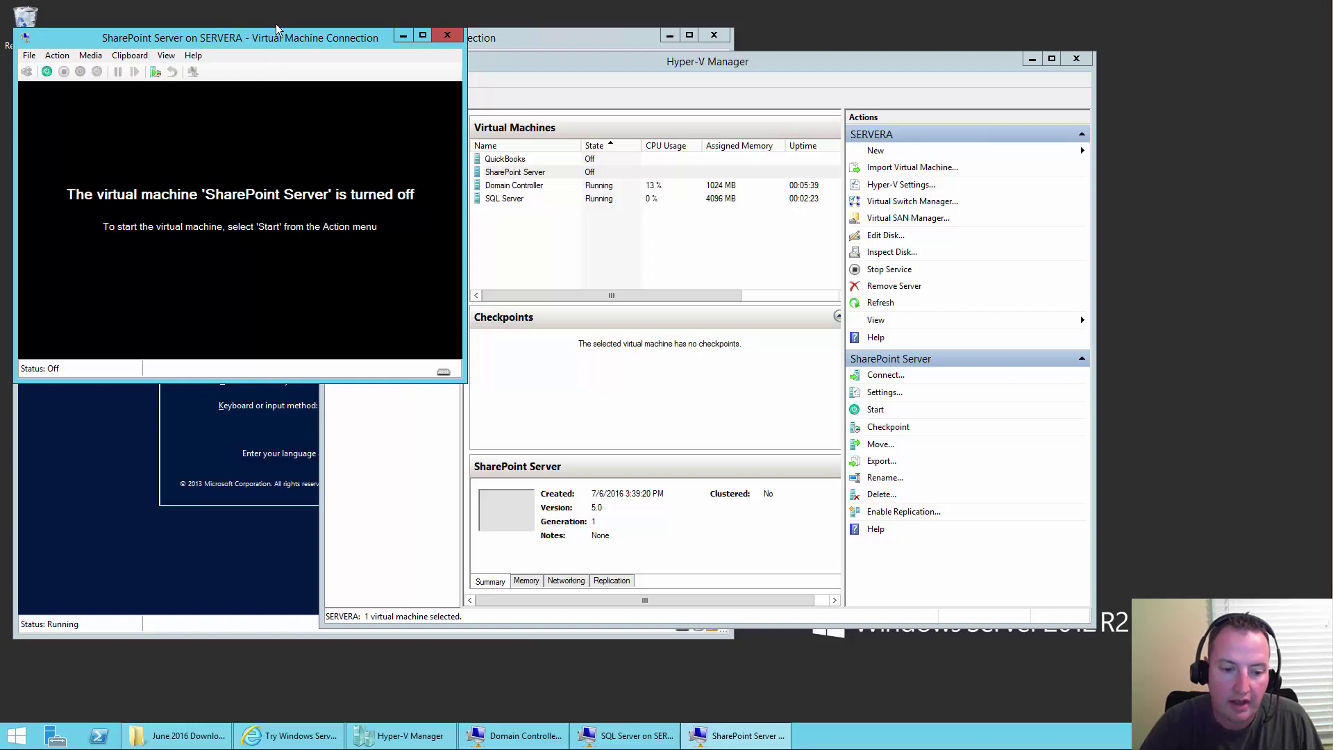
left_click(30, 57)
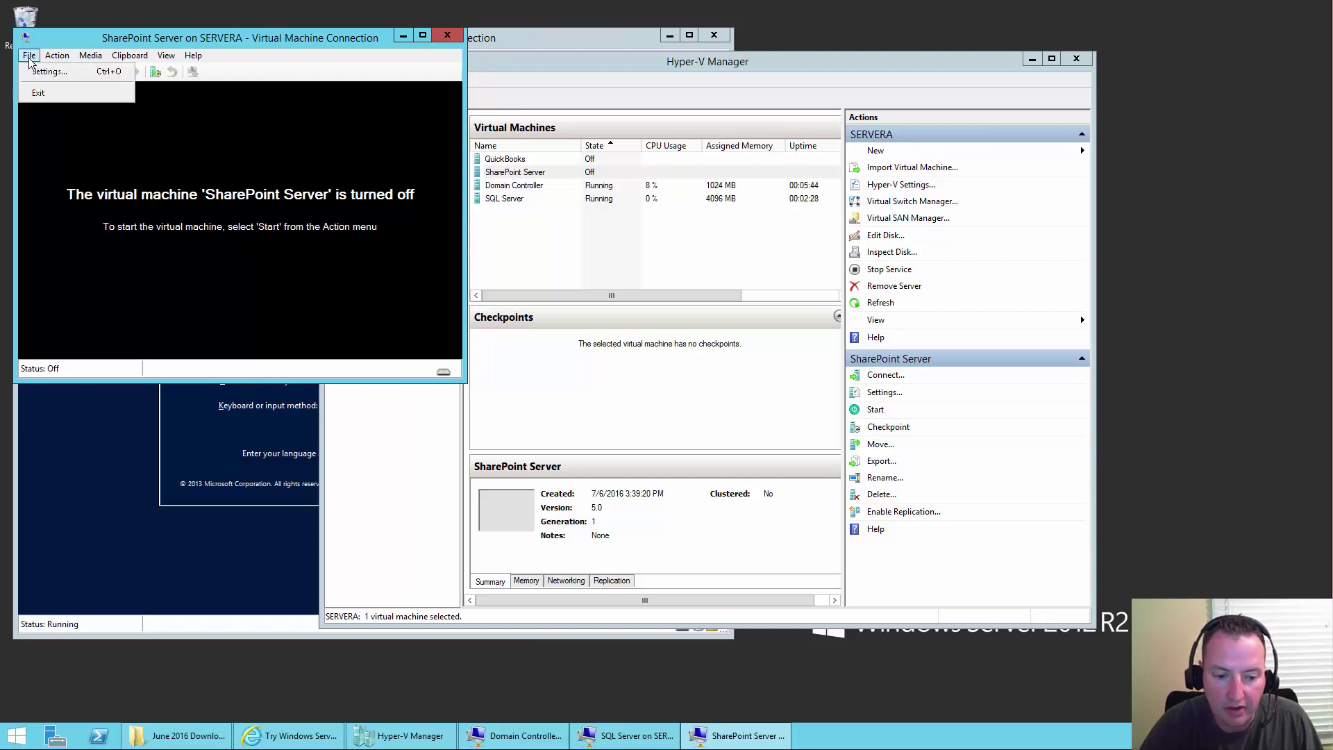
mouse_move(63, 62)
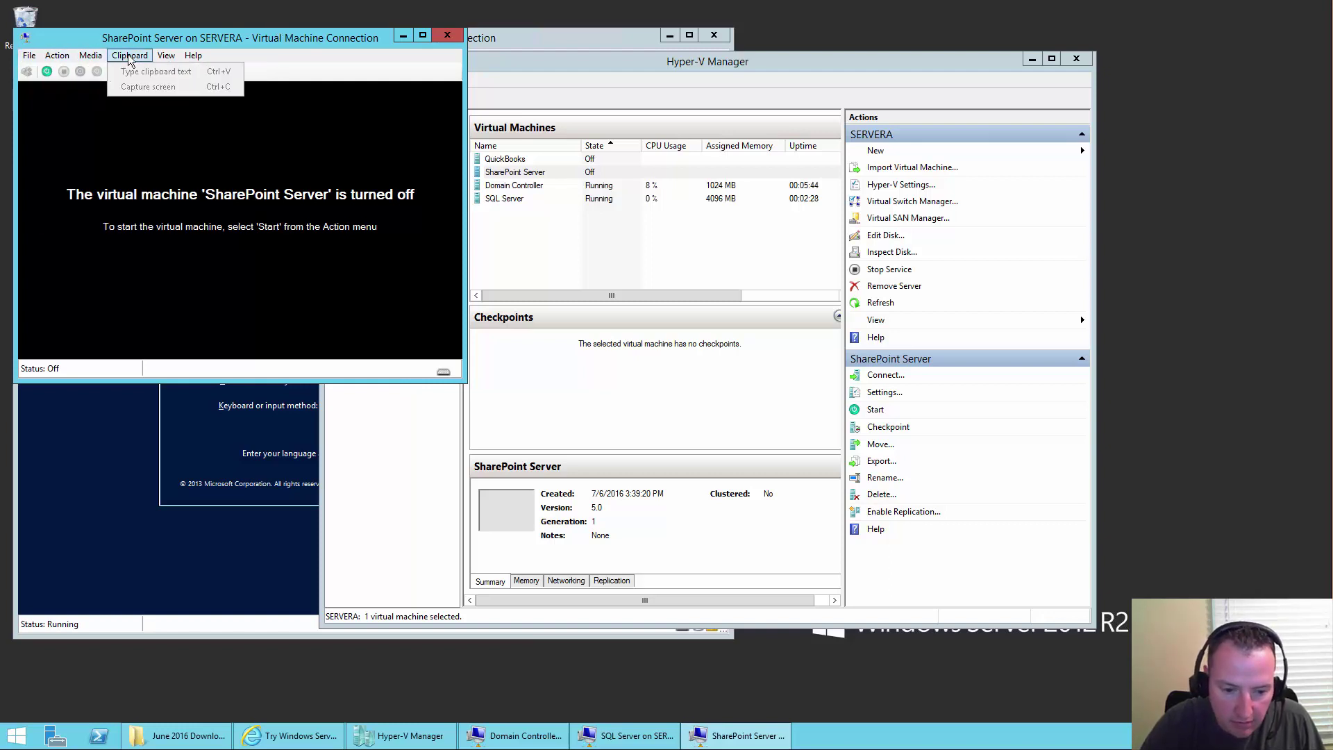
left_click(447, 35)
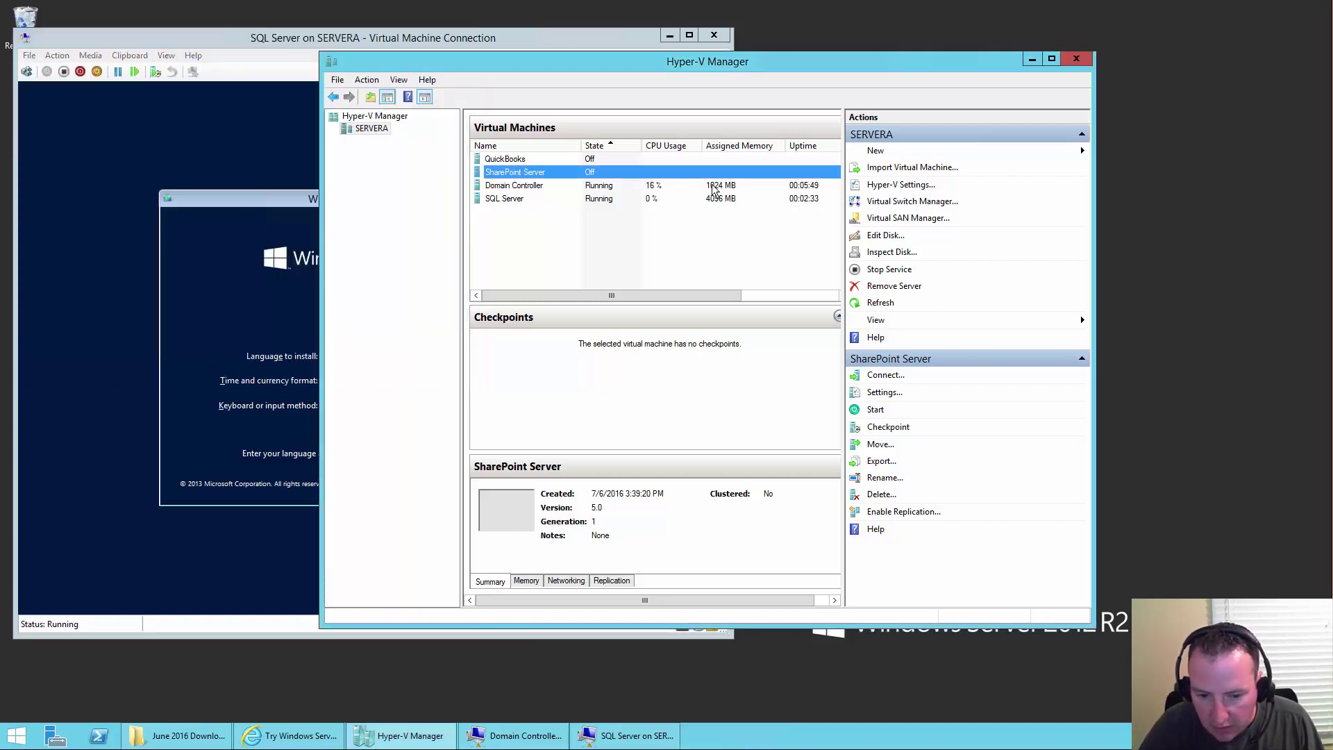
- Lower SharePoint Server's startup RAM from 12000 MB to 8000 MB
left_click(545, 178)
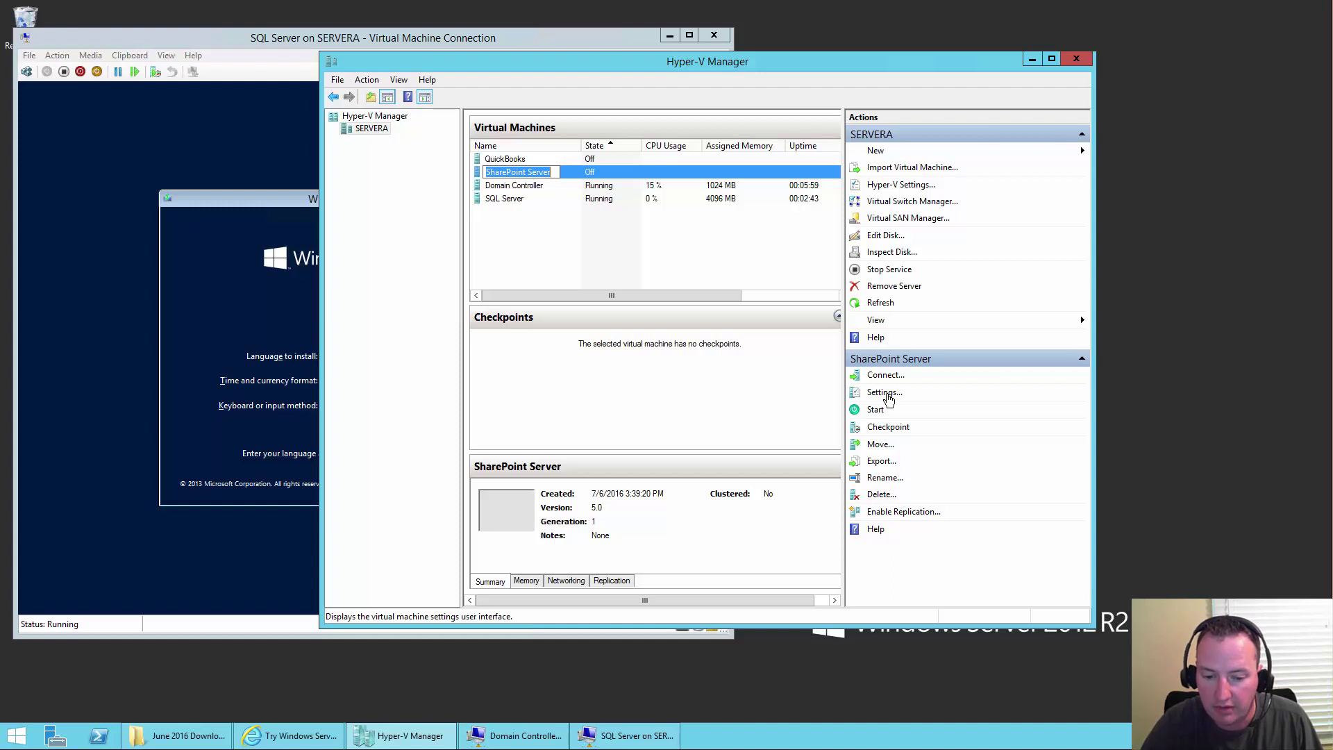
left_click(886, 393)
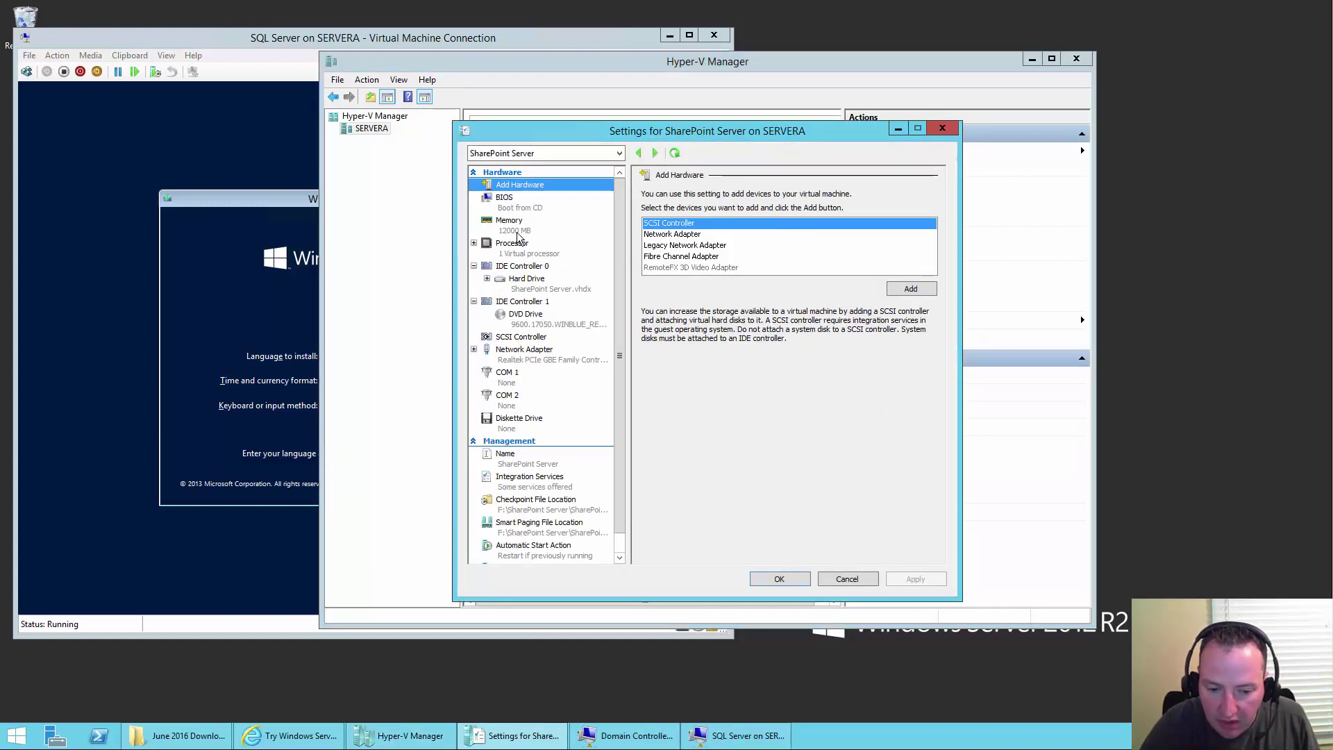
left_click(517, 232)
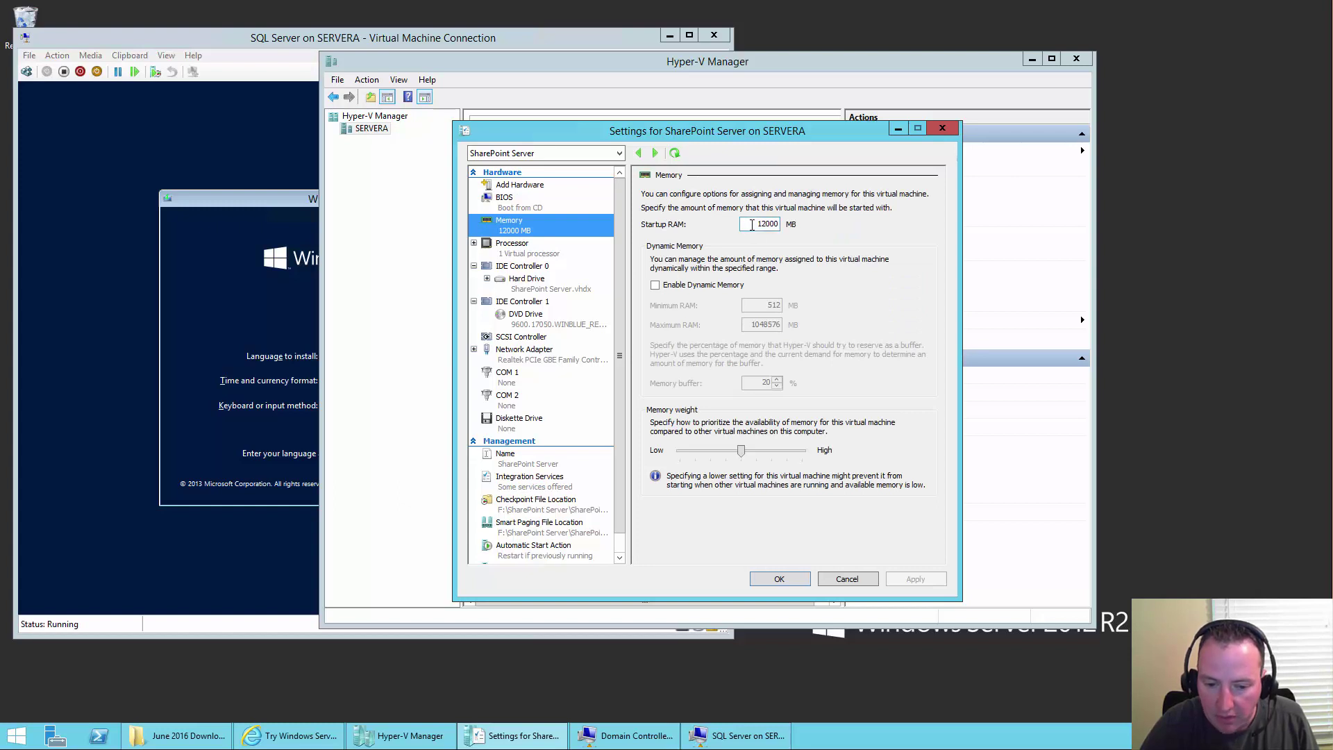
double_click(758, 224)
type("800")
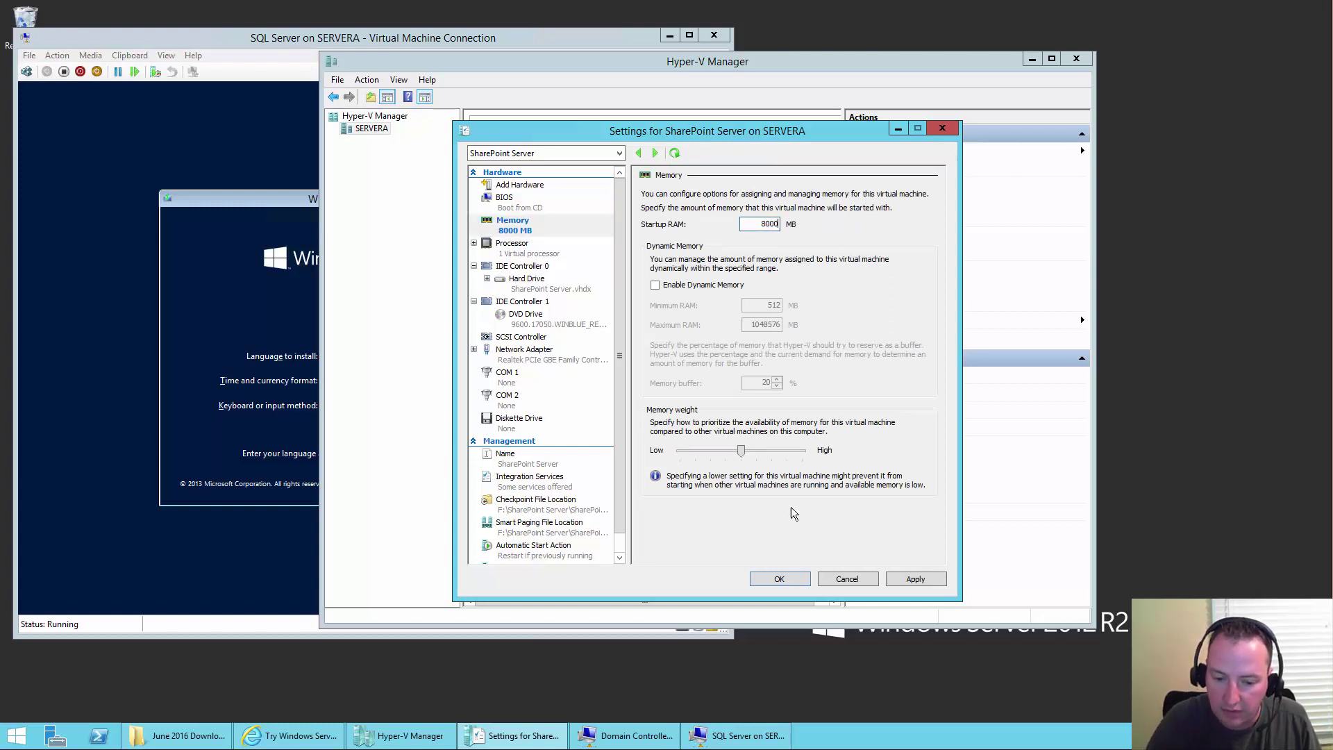
left_click(770, 582)
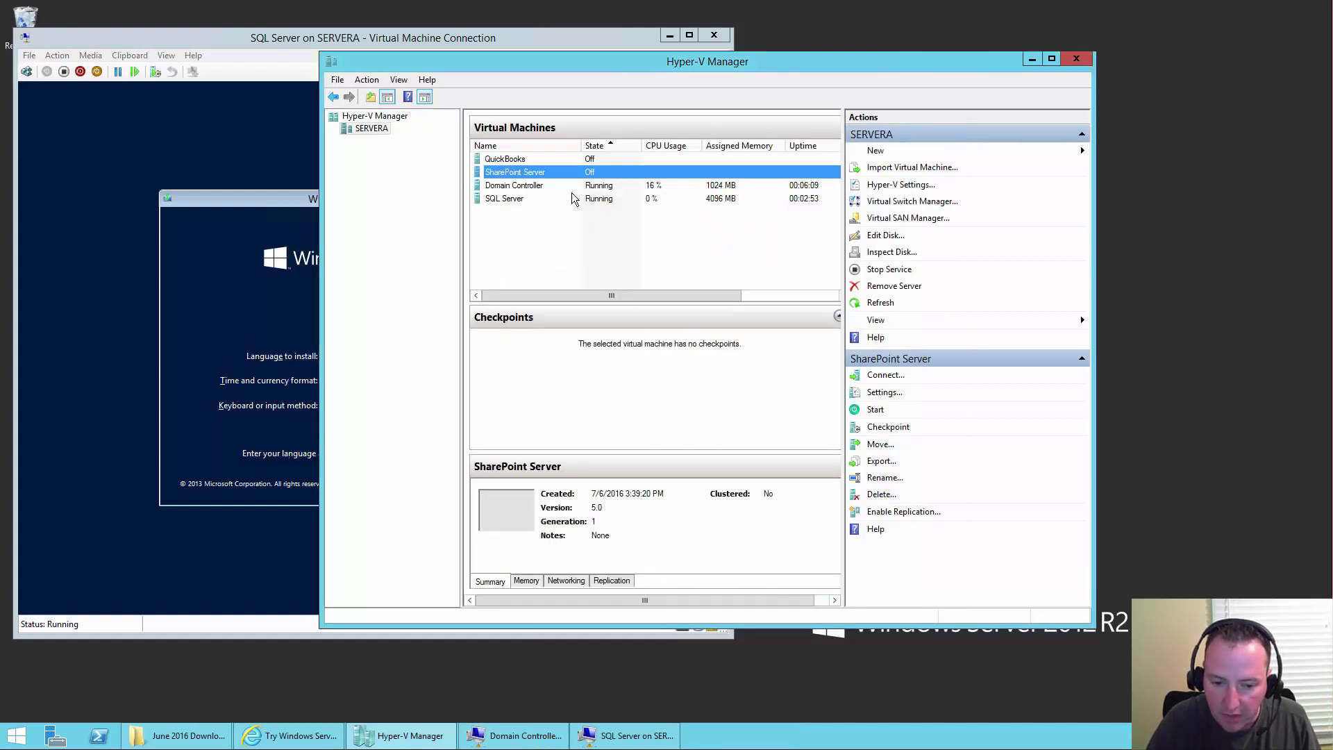
- Try starting SharePoint Server again and dismiss the not-enough-memory error
double_click(572, 176)
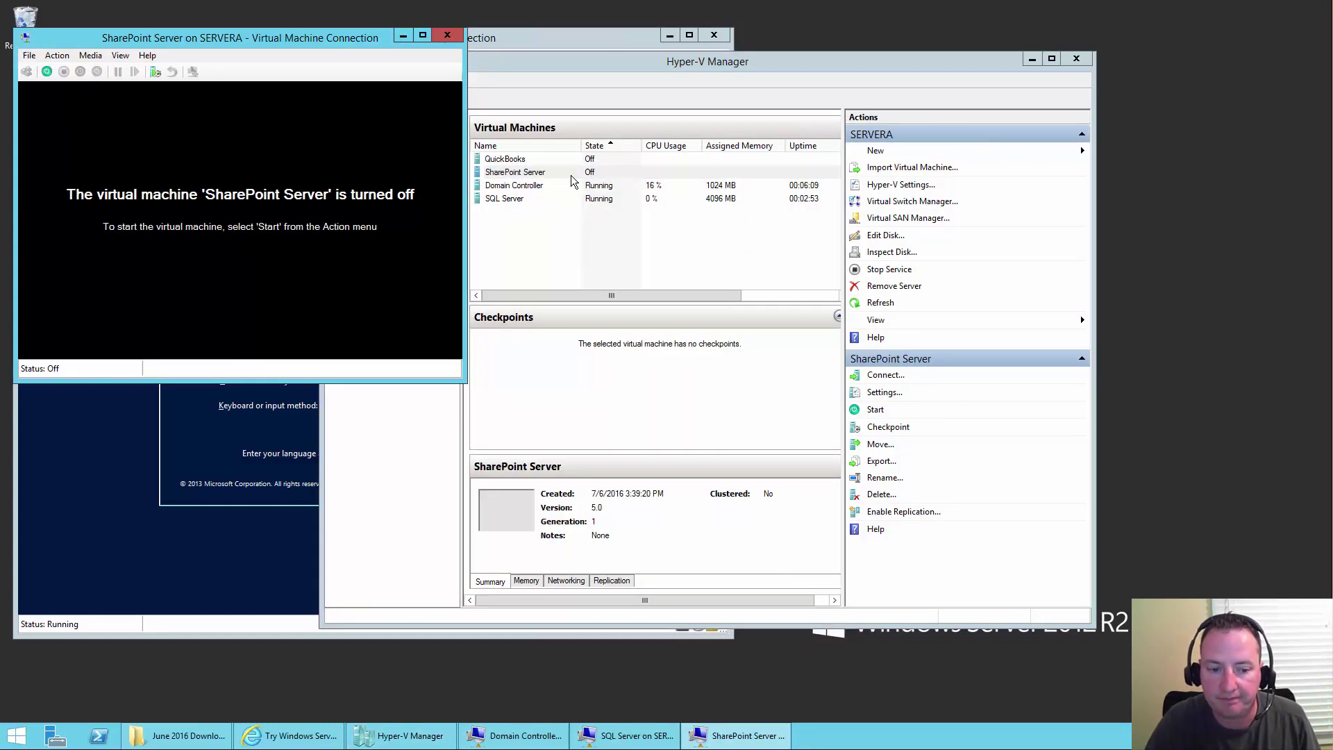
left_click(46, 72)
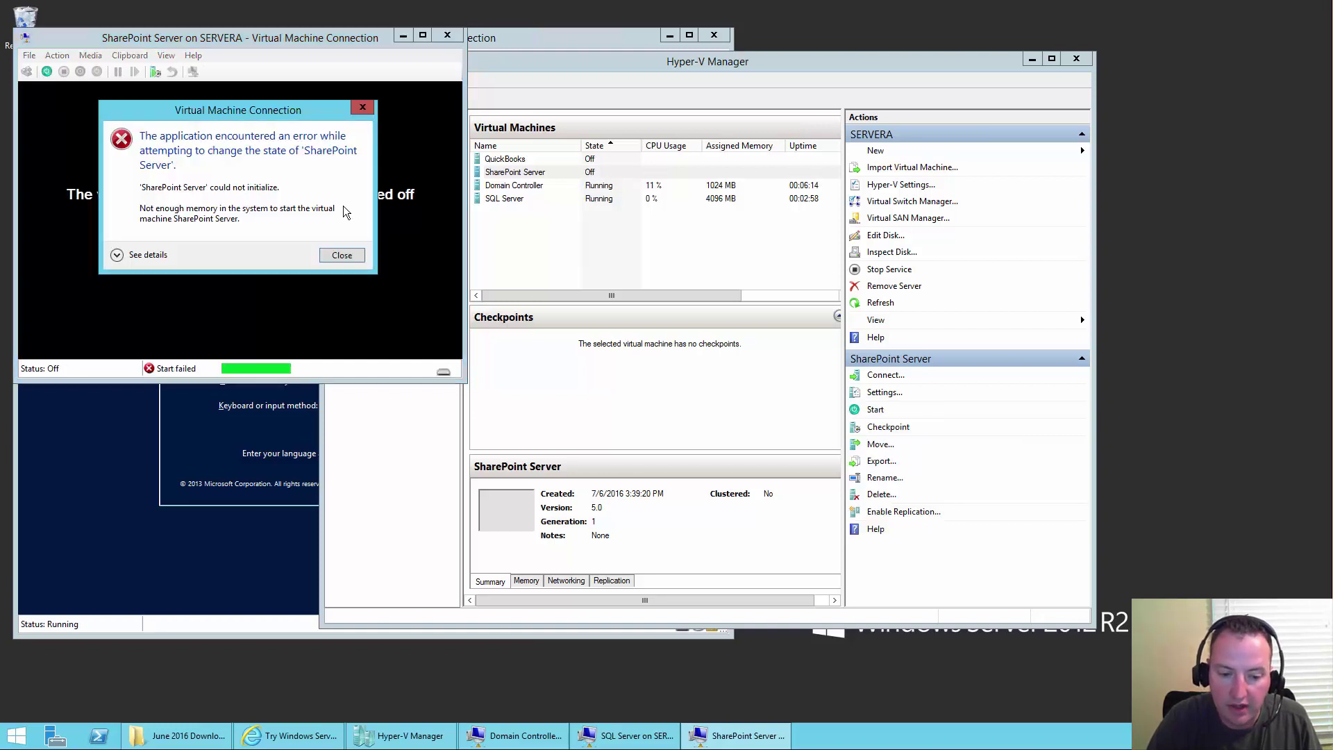
left_click(342, 255)
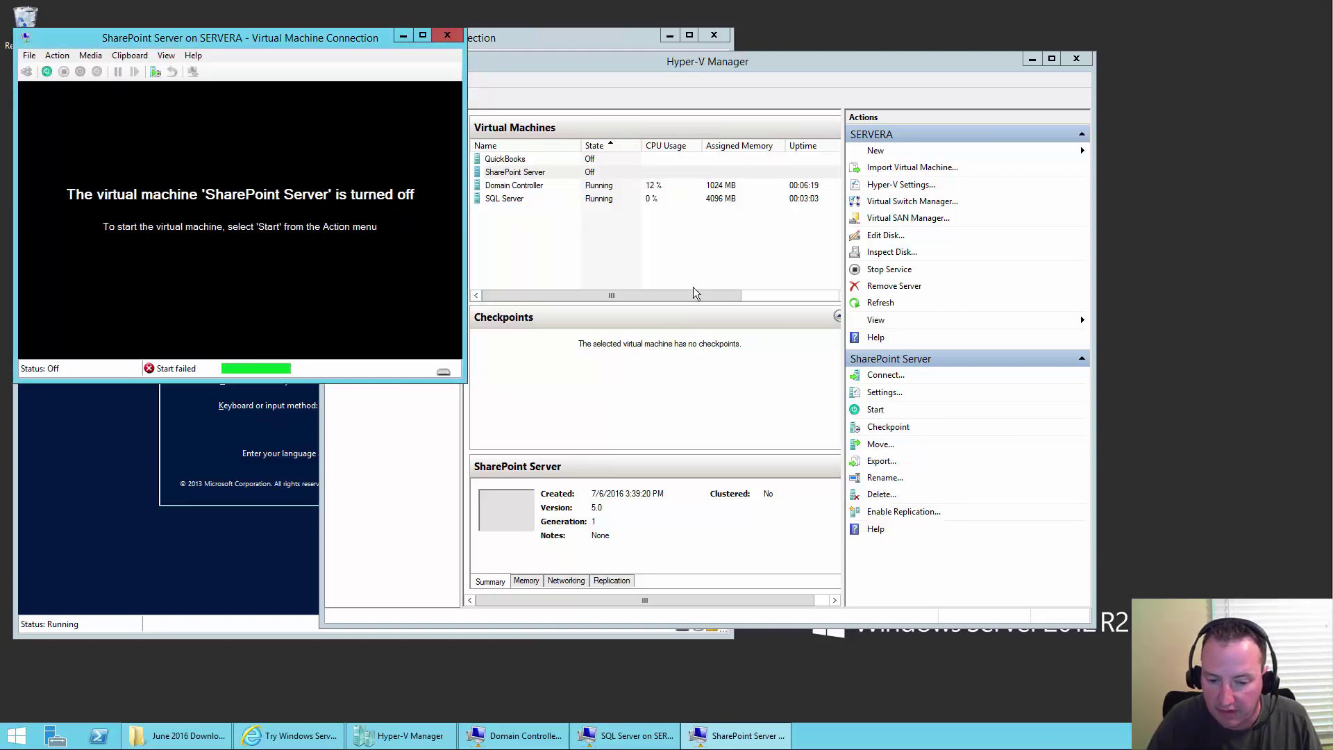
- Change SharePoint Server's startup RAM from 8000 MB to 7500 MB
left_click(893, 397)
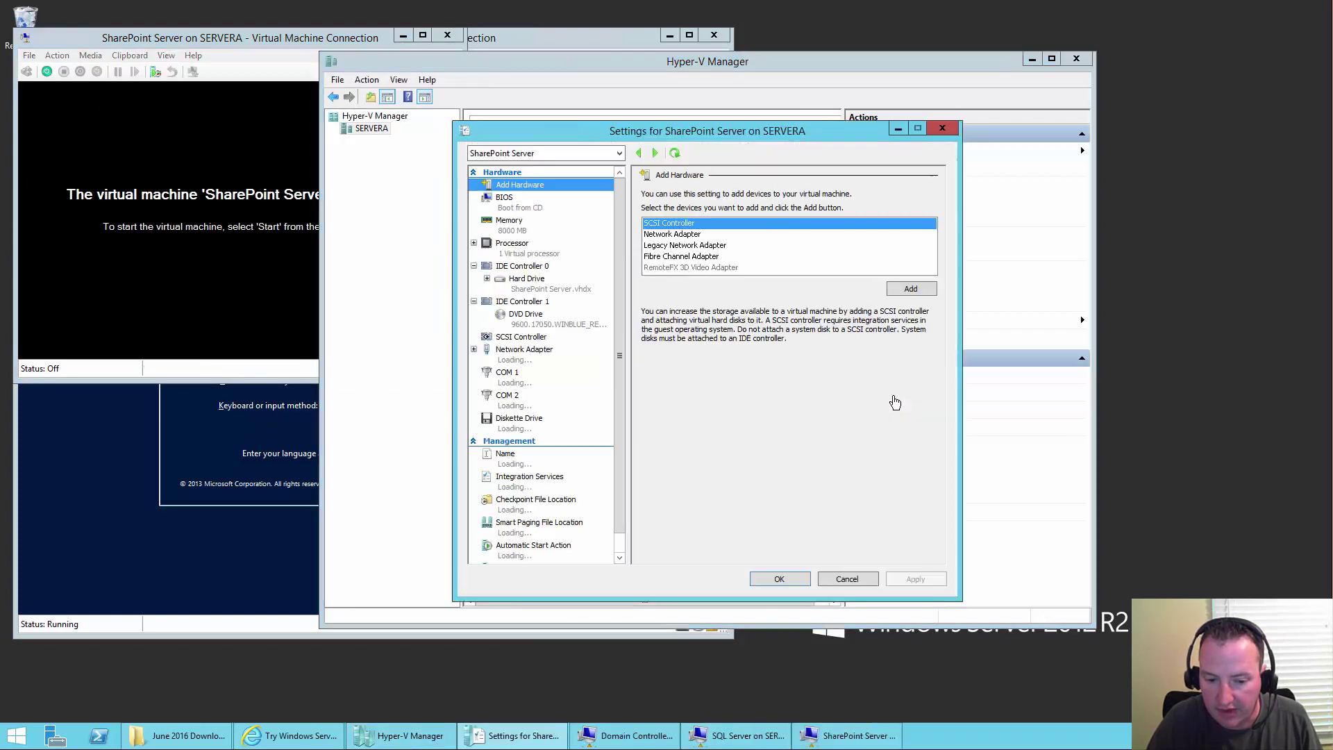
left_click(513, 227)
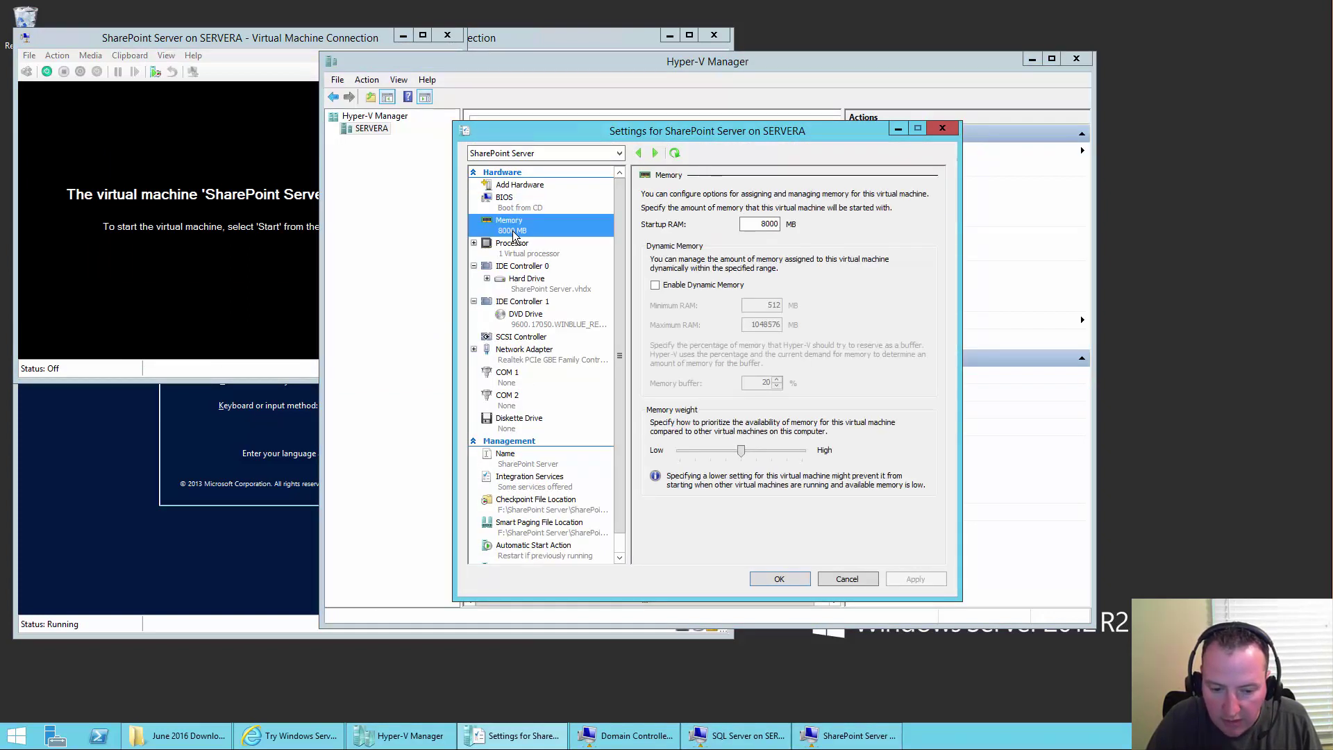
double_click(763, 224)
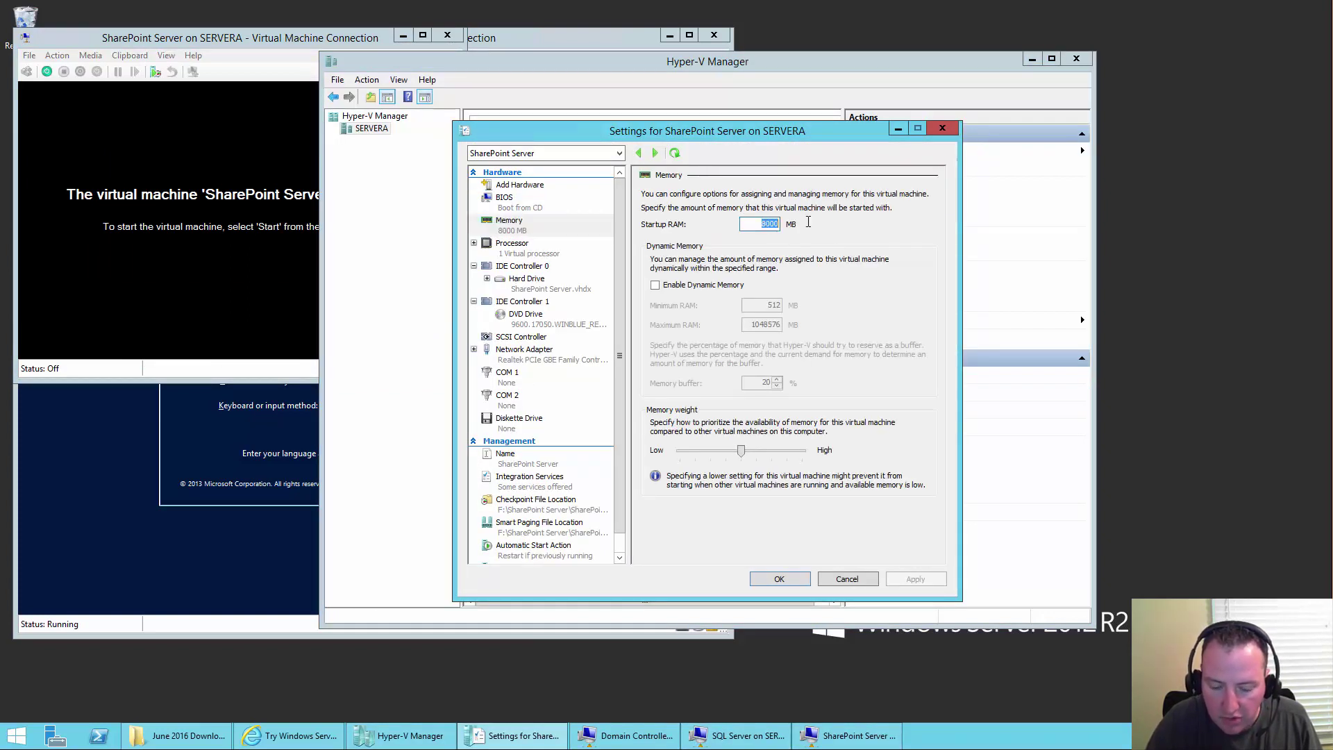
type("7500")
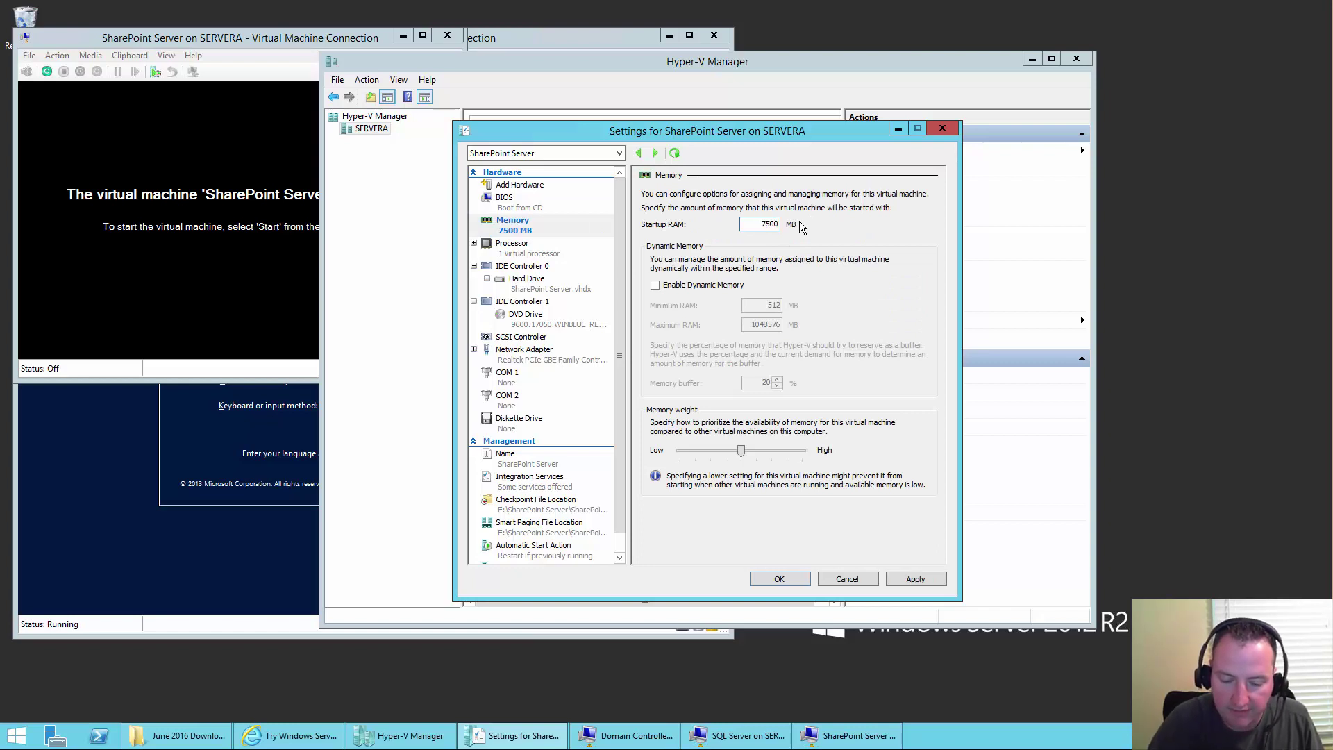
left_click(770, 579)
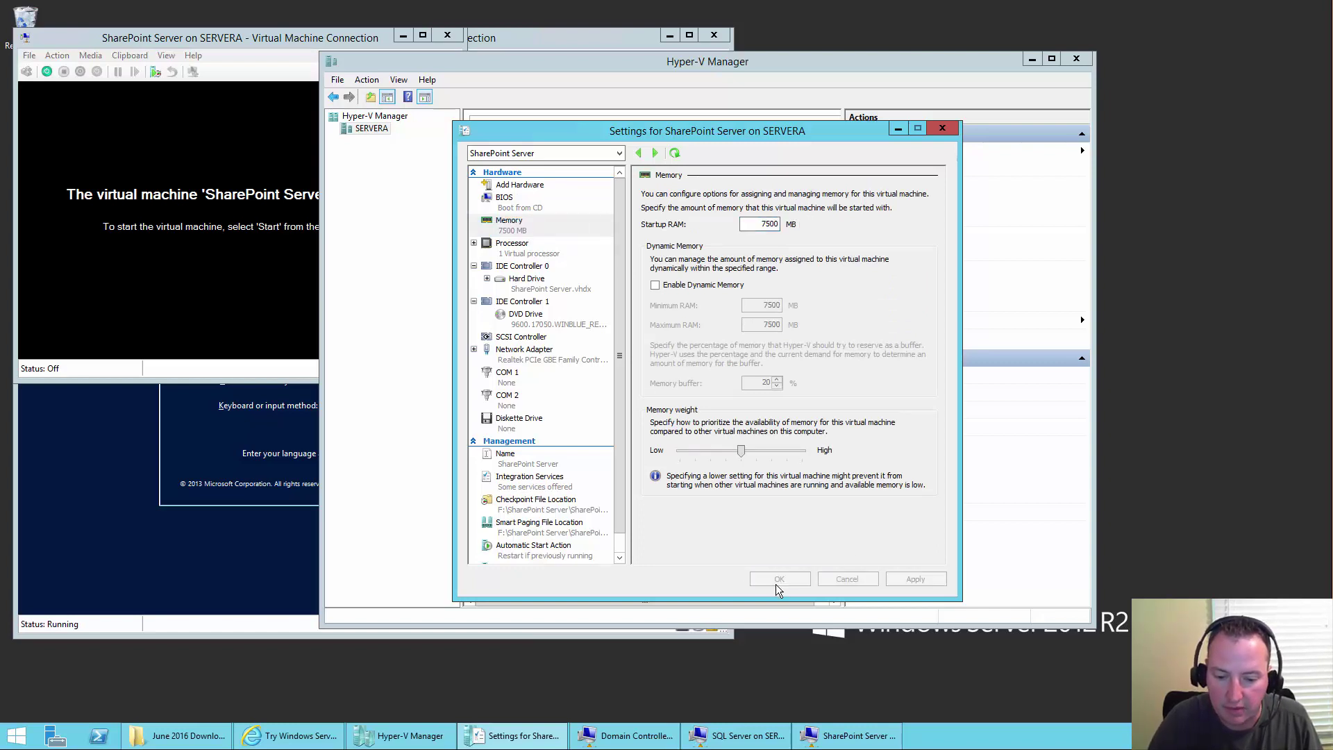
- Start the VM from its console window and dismiss the repeated memory error
left_click(41, 76)
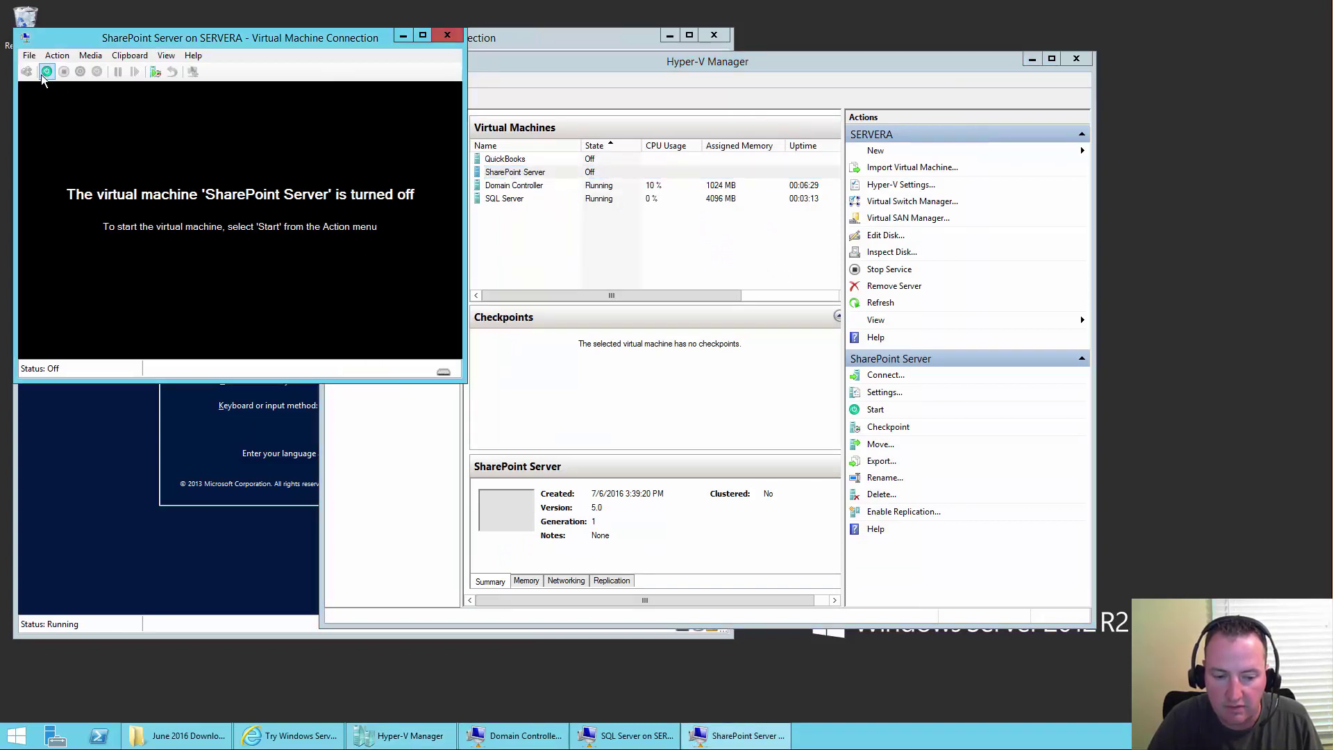
left_click(46, 72)
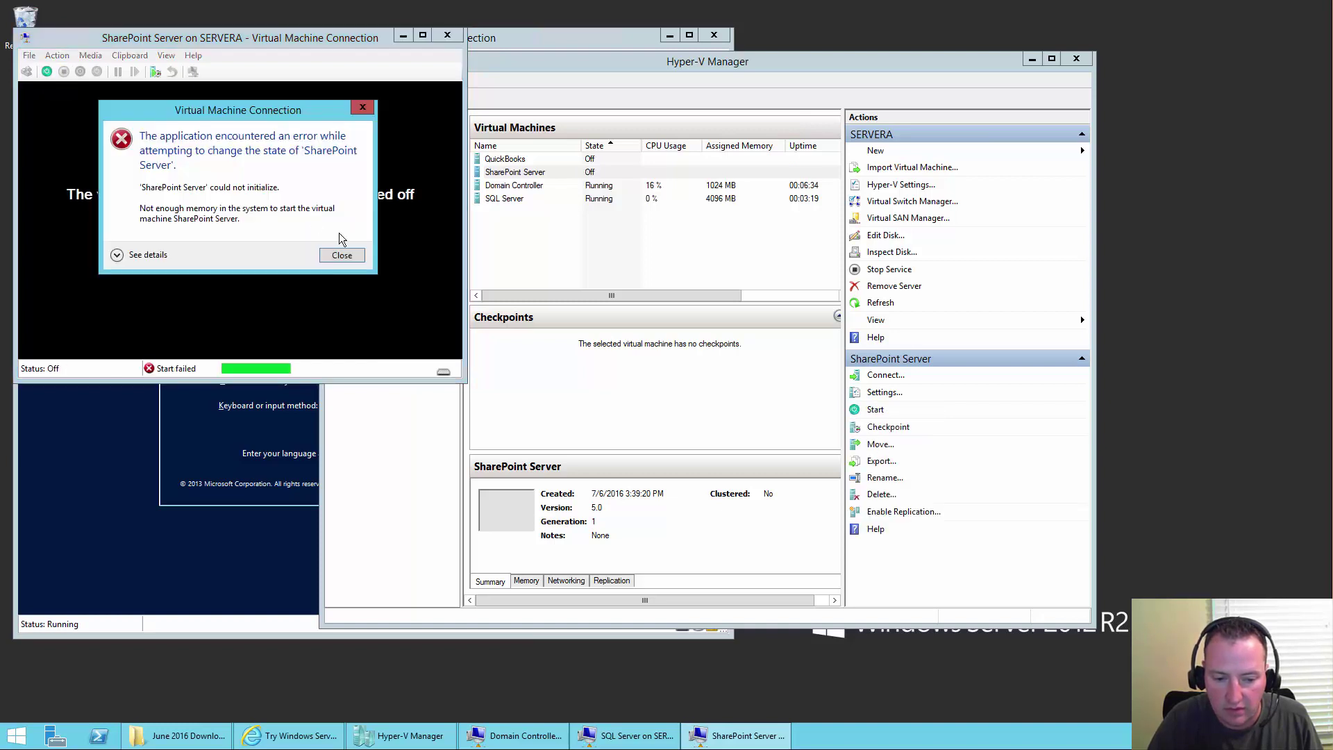
left_click(341, 255)
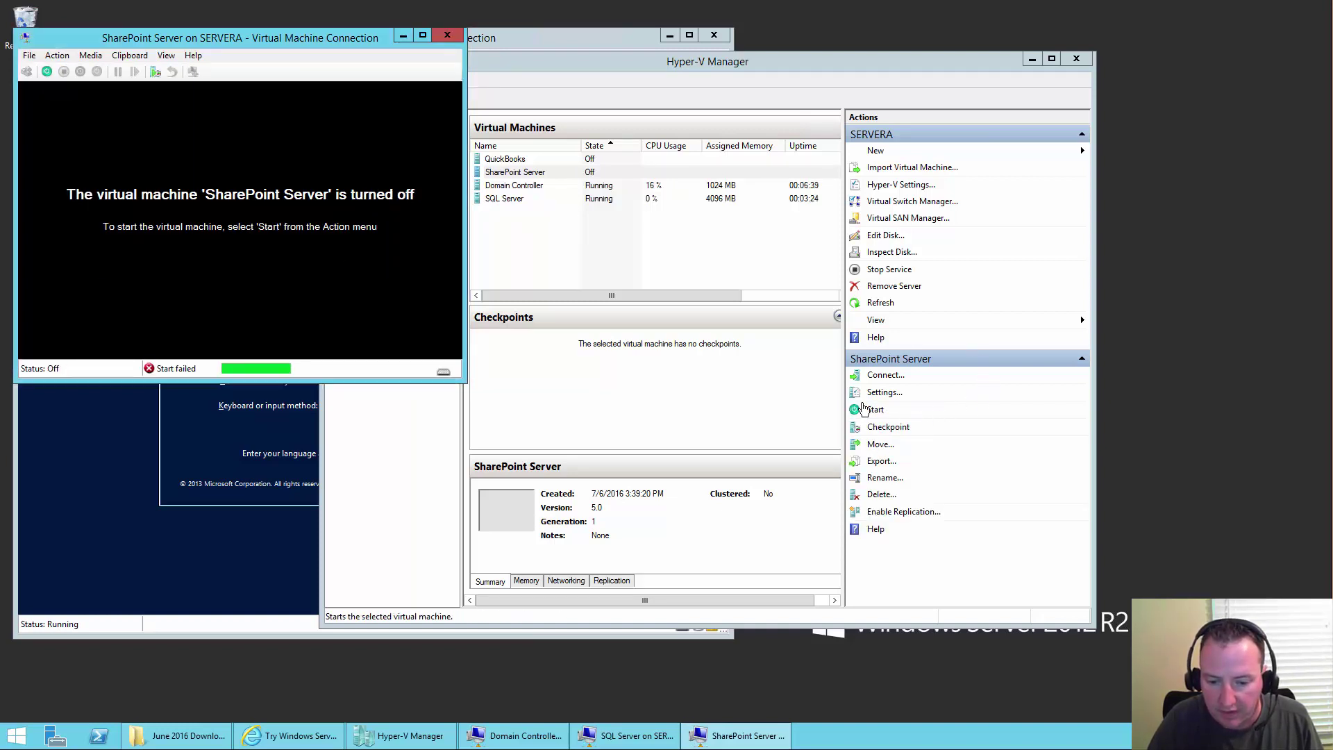
- Set SharePoint Server's startup RAM to 7000 MB and start it successfully from the Actions pane
left_click(882, 393)
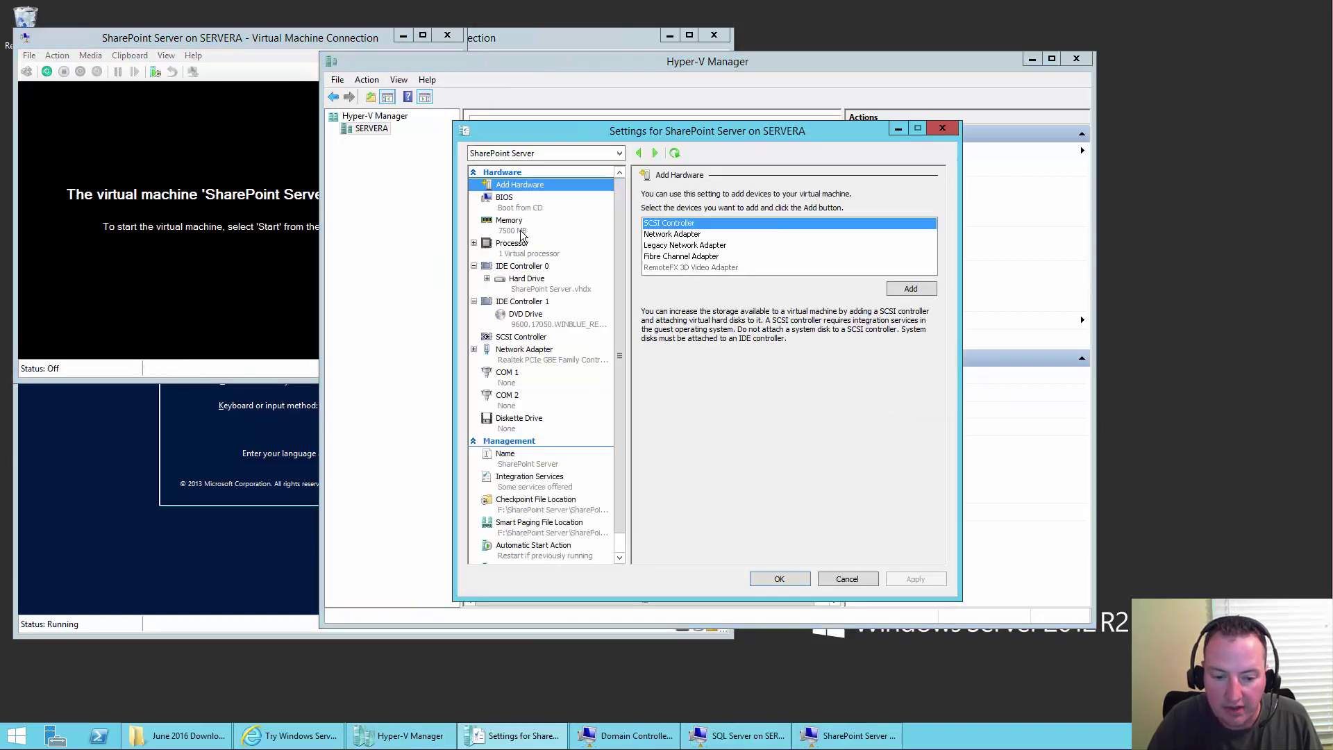
left_click(522, 230)
double_click(763, 222)
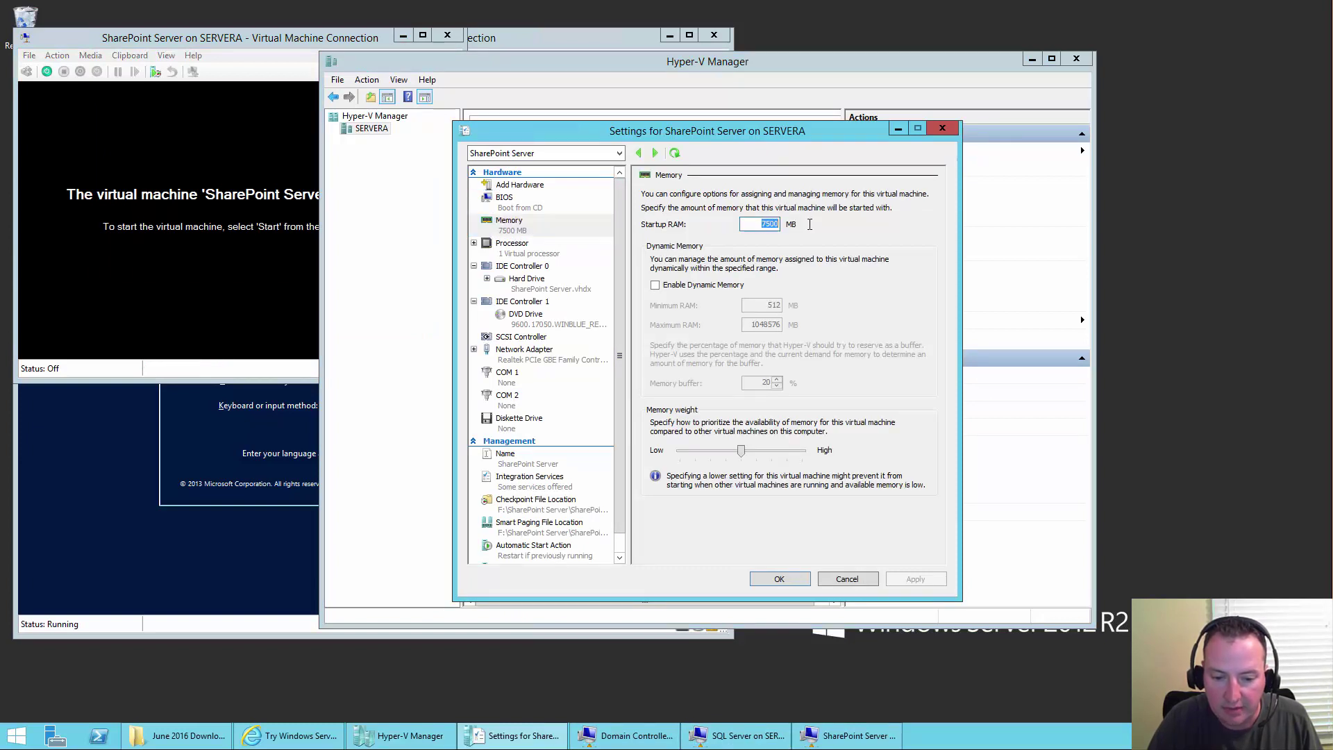
type("700")
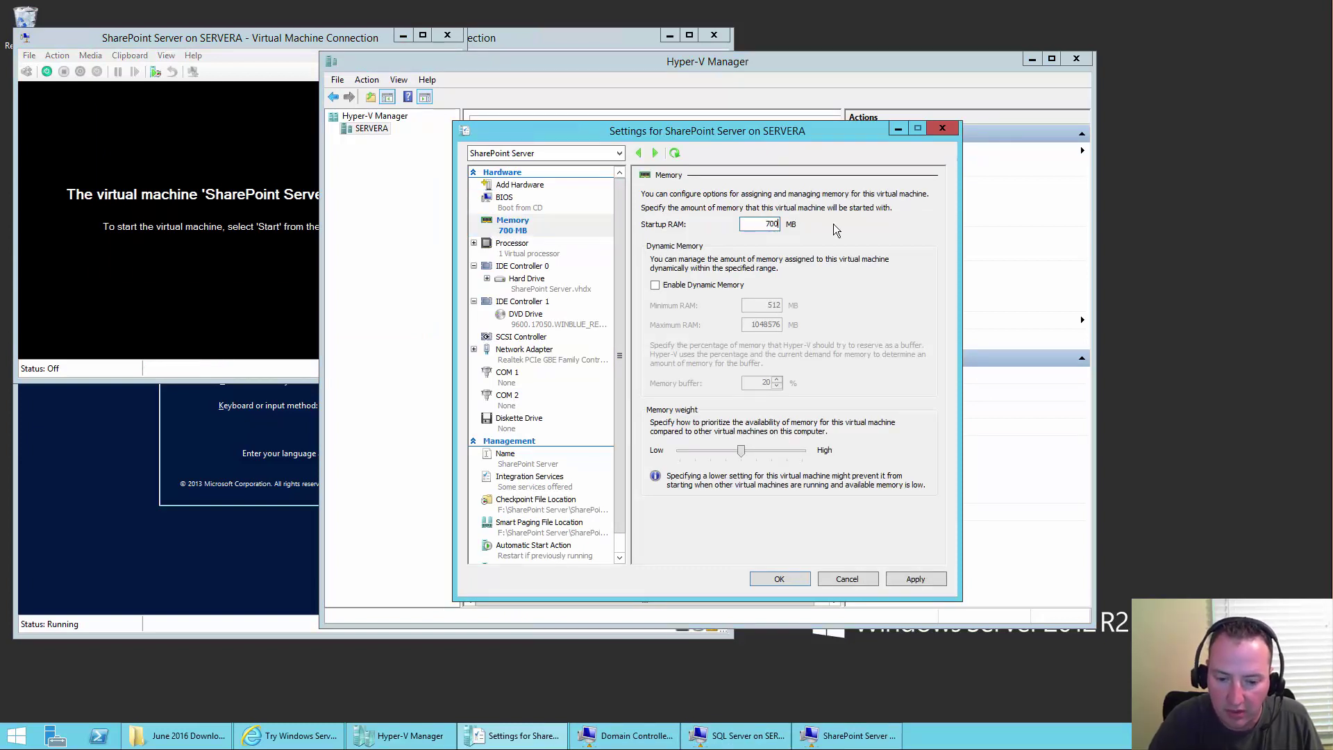
type("0")
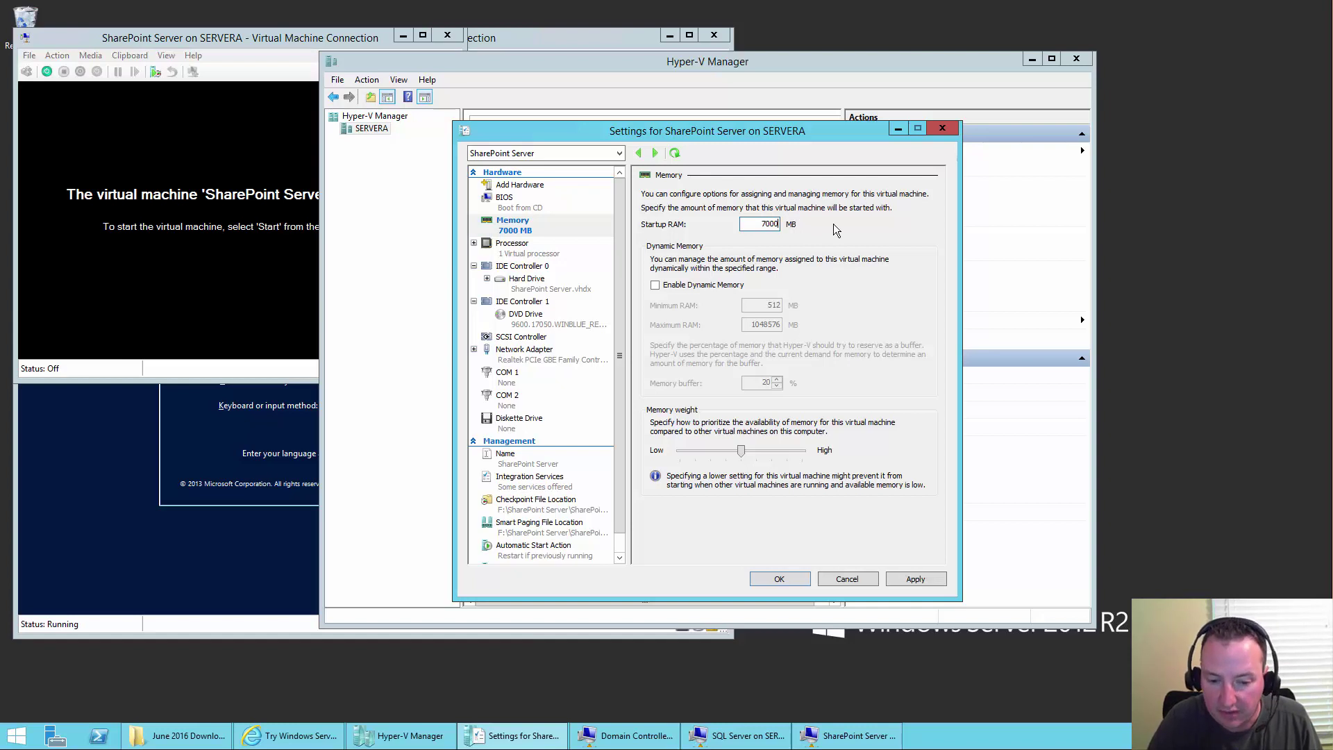
left_click(779, 581)
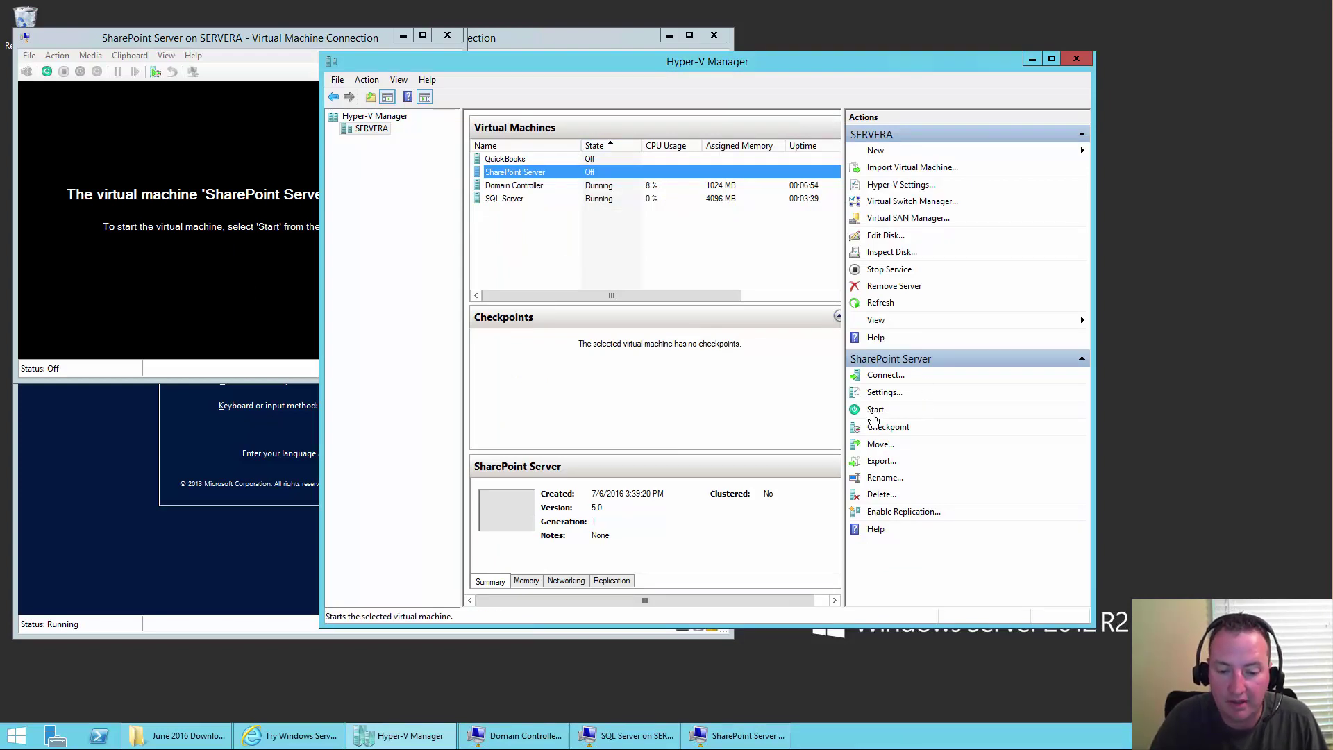
left_click(874, 412)
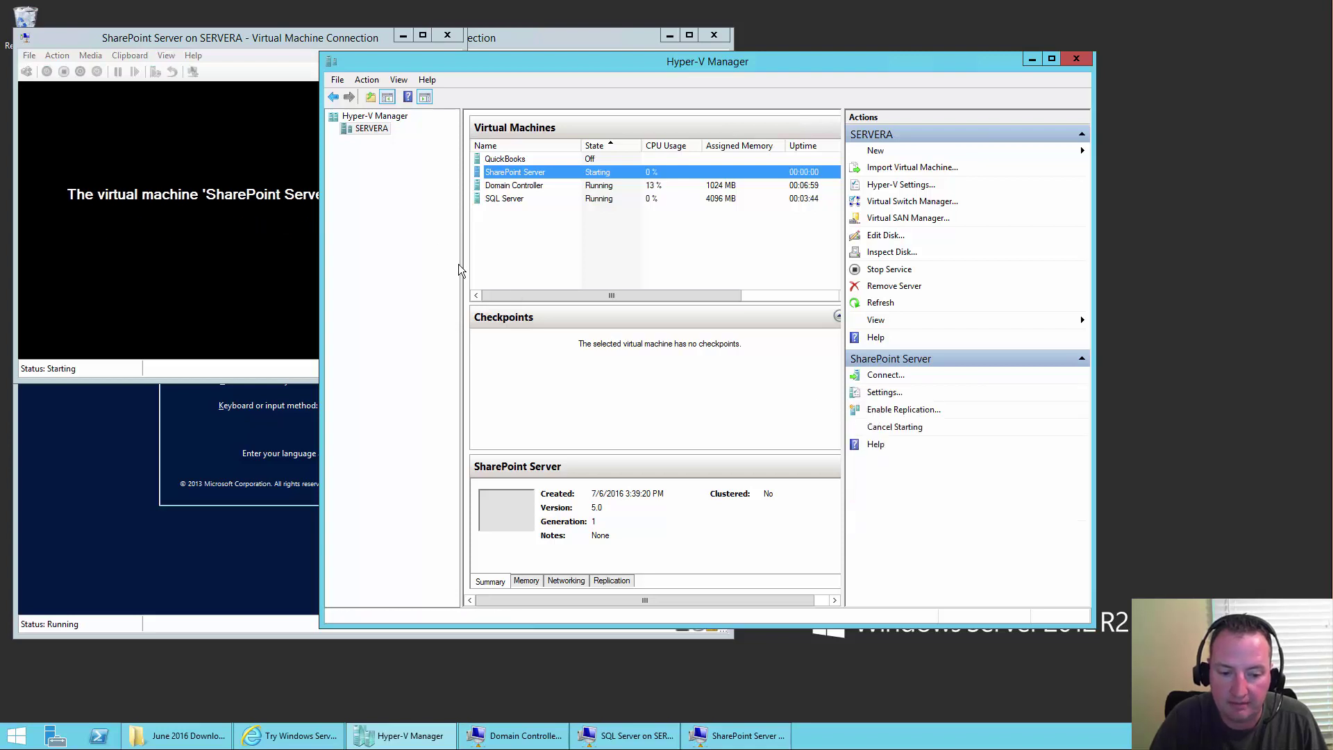
left_click(236, 39)
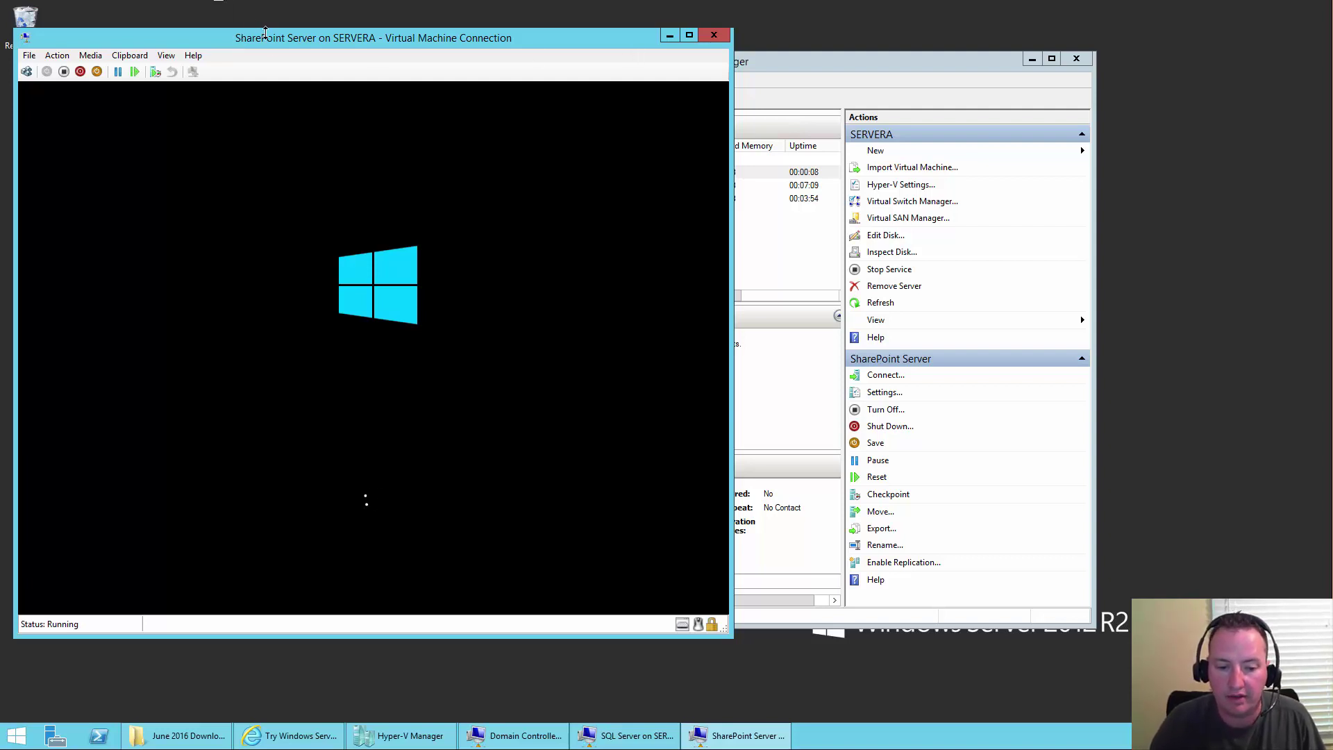
- Arrange the VM windows side by side, with the SharePoint VM on the right and SQL Server on the left
left_click_drag(324, 46, 833, 89)
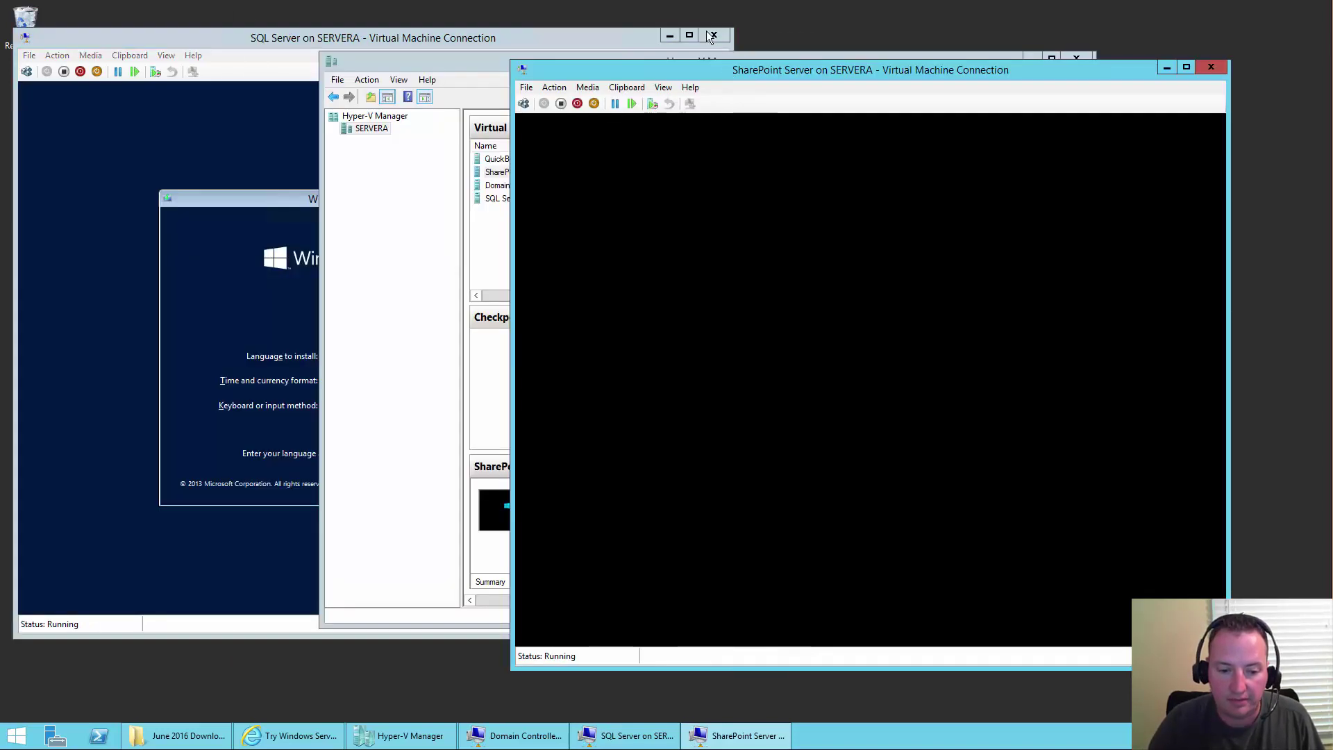
left_click_drag(243, 43, 417, 99)
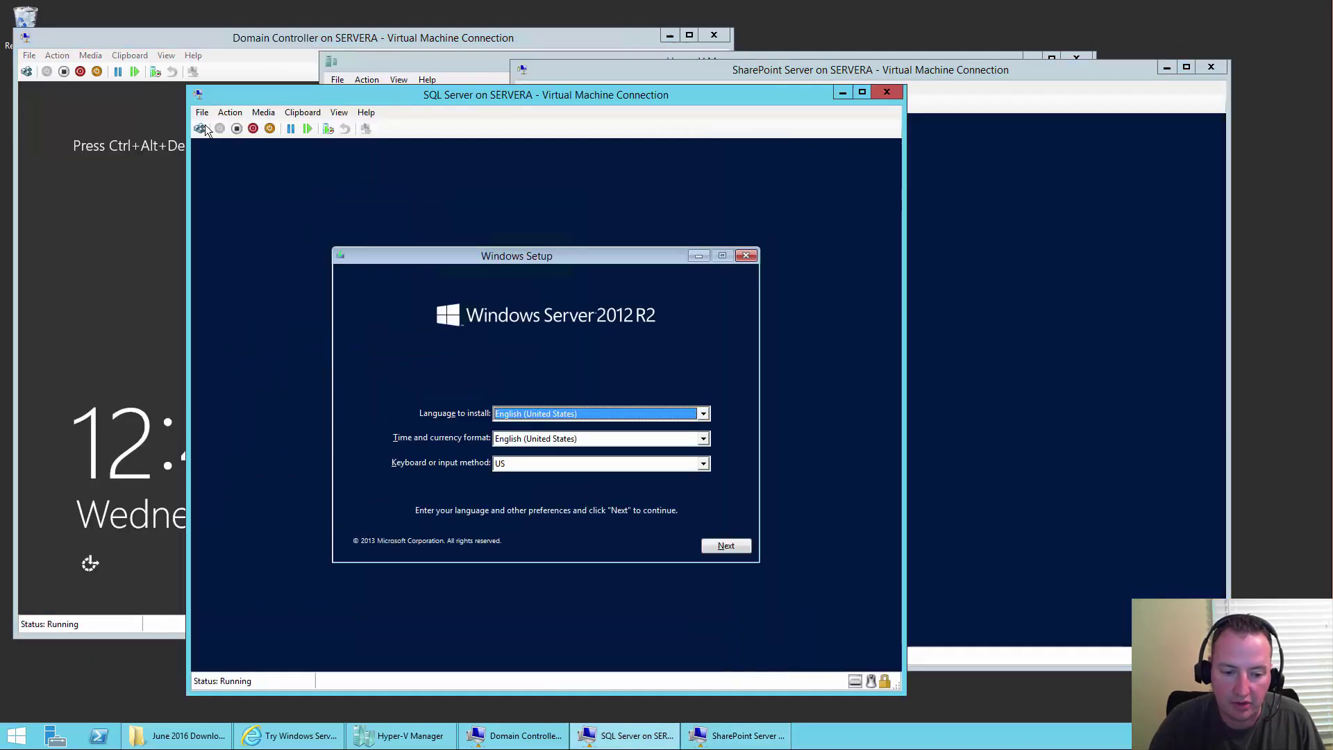
left_click(50, 251)
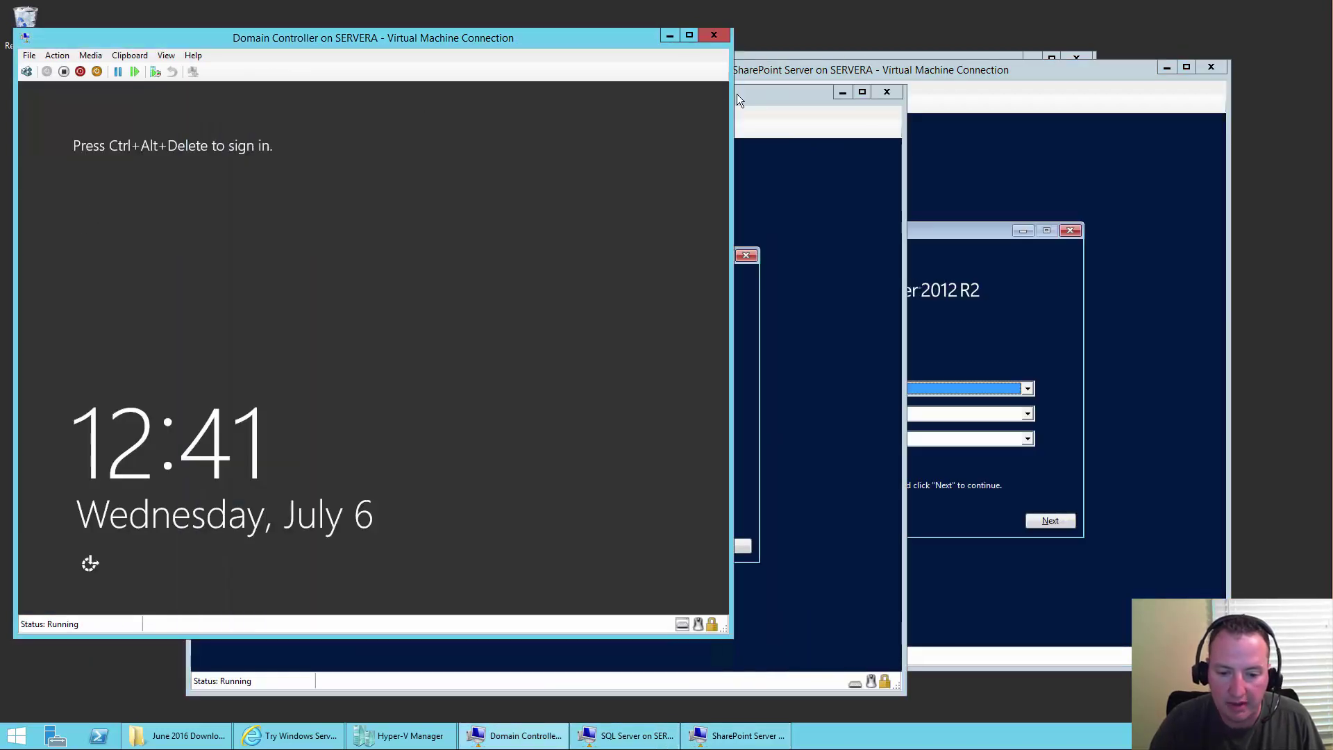
left_click(761, 93)
left_click_drag(476, 95, 344, 69)
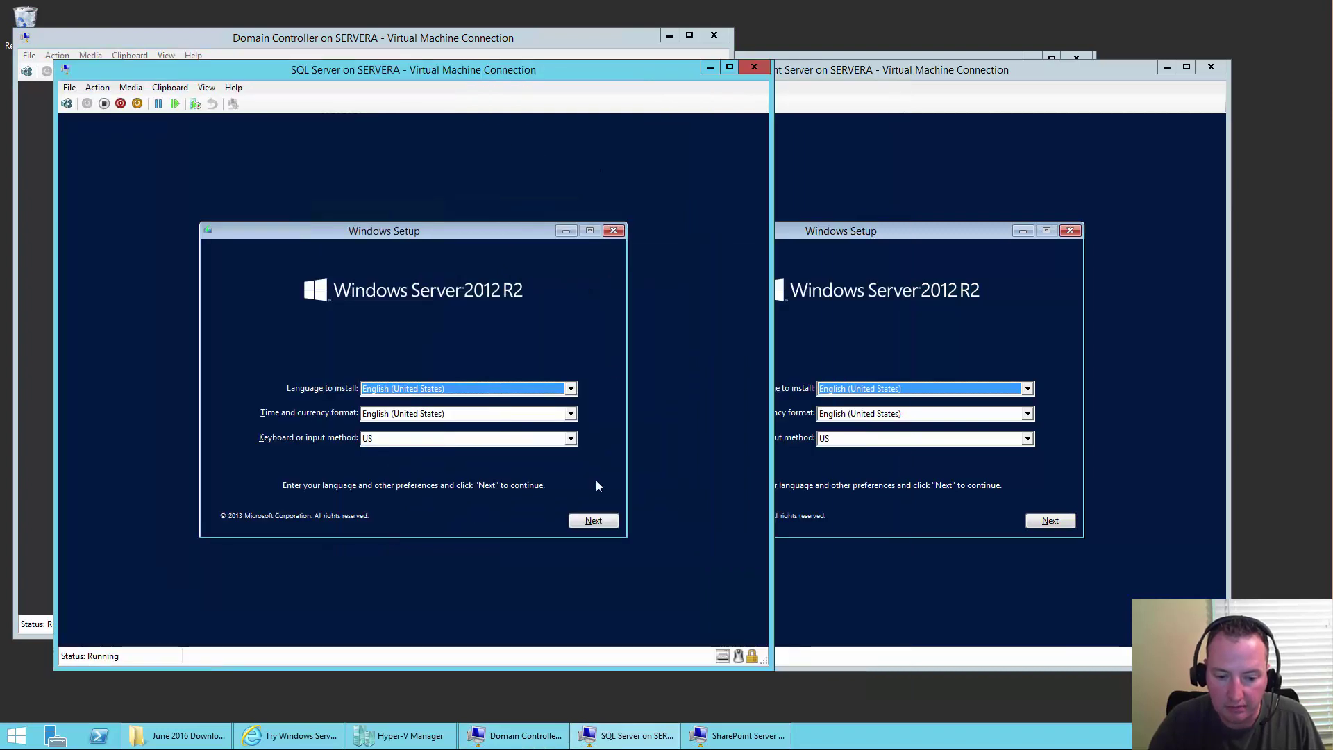
- Accept the language settings and choose Install now on both the SQL Server and SharePoint VMs
left_click(587, 525)
left_click(431, 383)
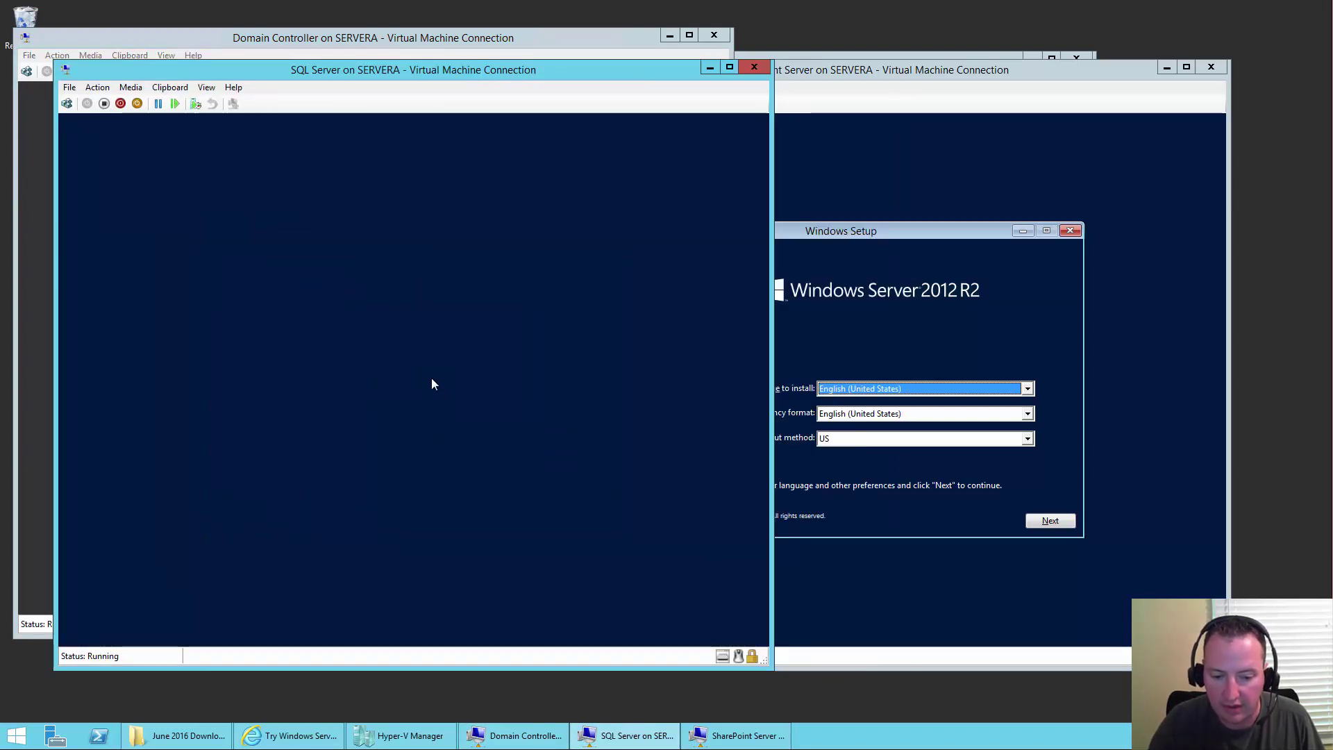
left_click(1064, 522)
left_click(1064, 522)
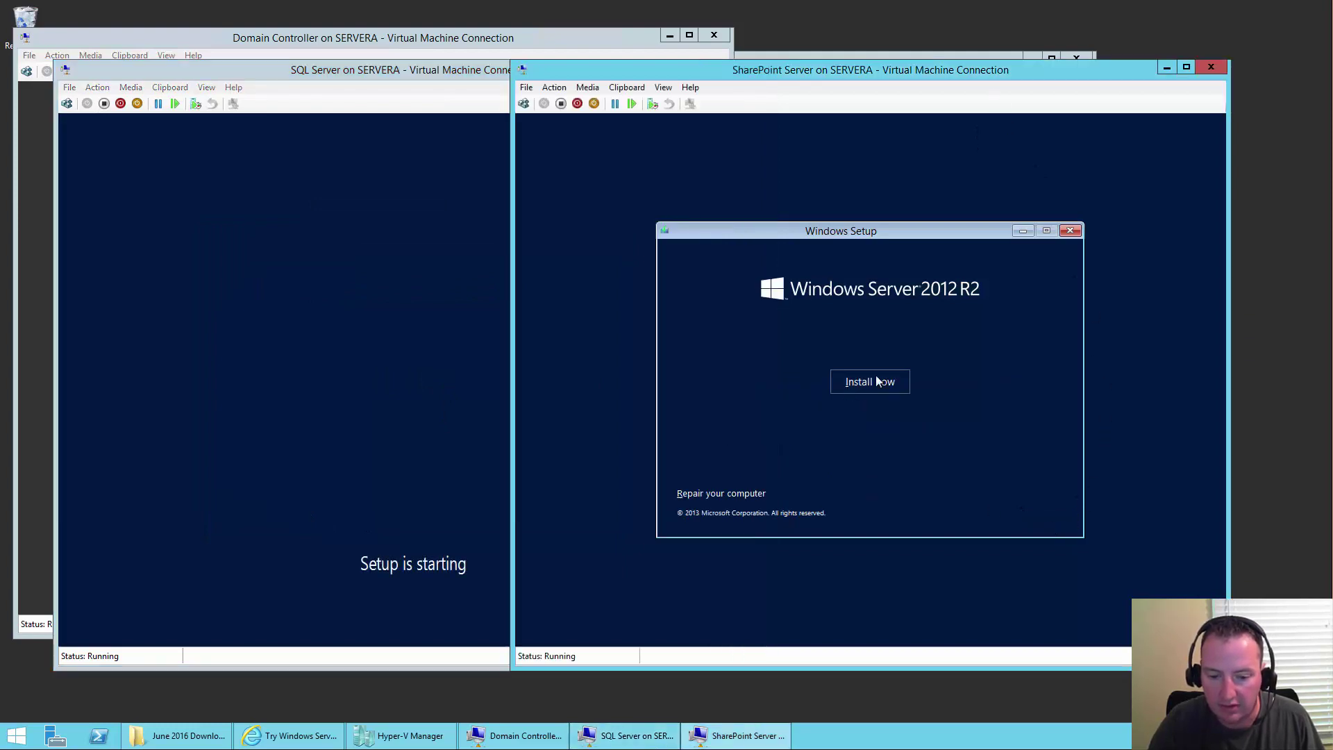
left_click(876, 381)
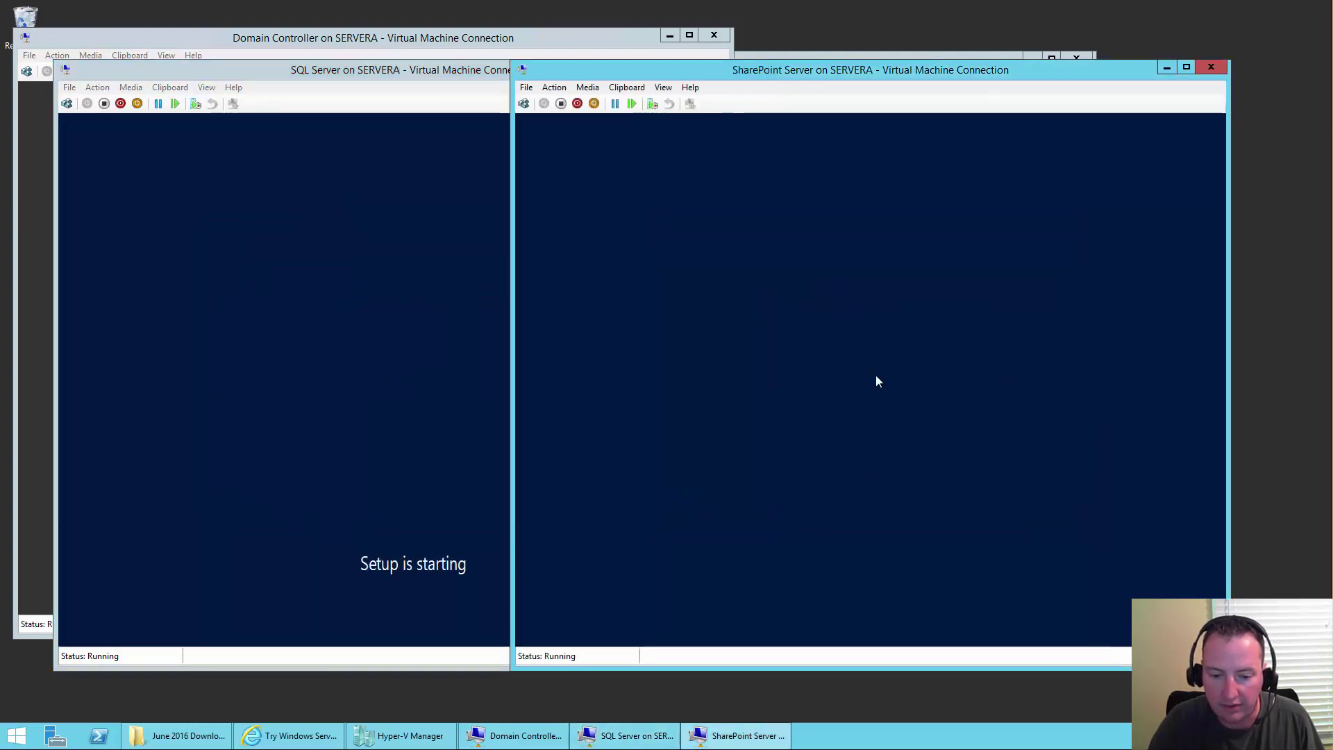
left_click(172, 741)
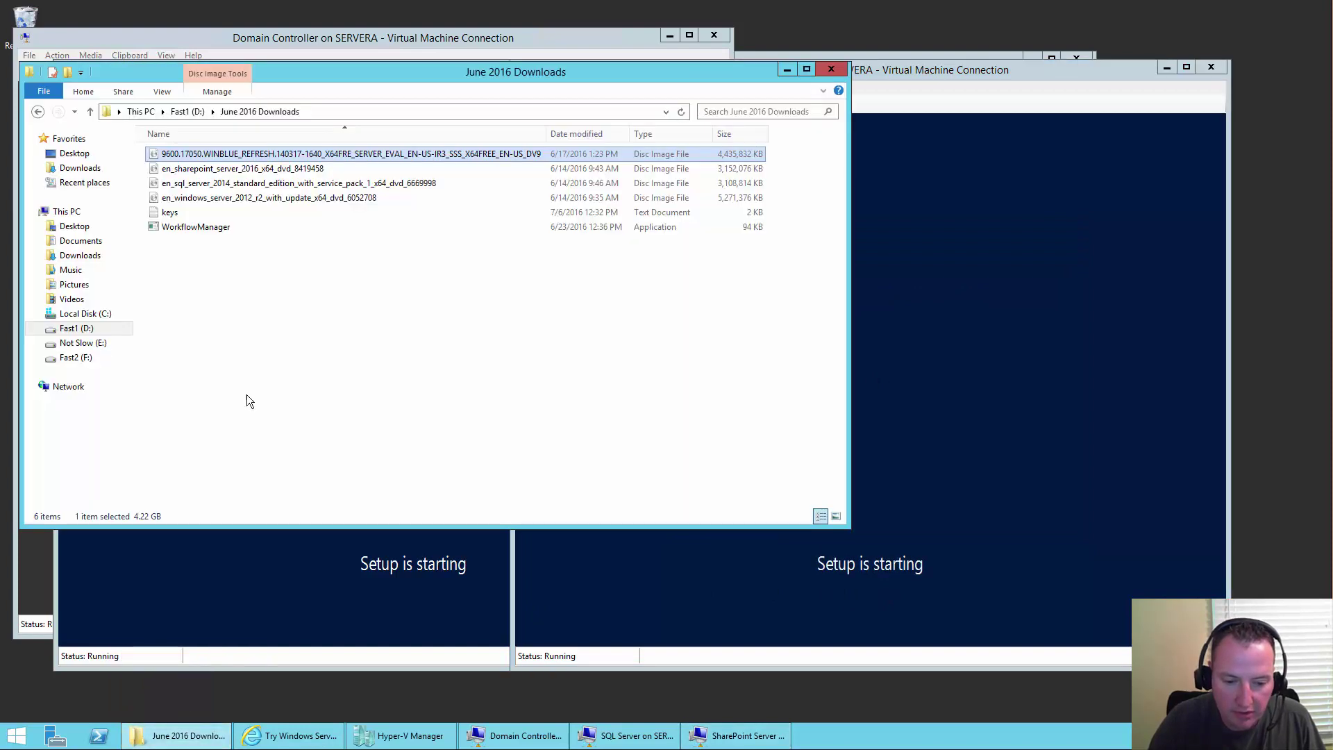
- Switch File Explorer to This PC to see its four drives, including Fast1 (D:)
left_click(73, 212)
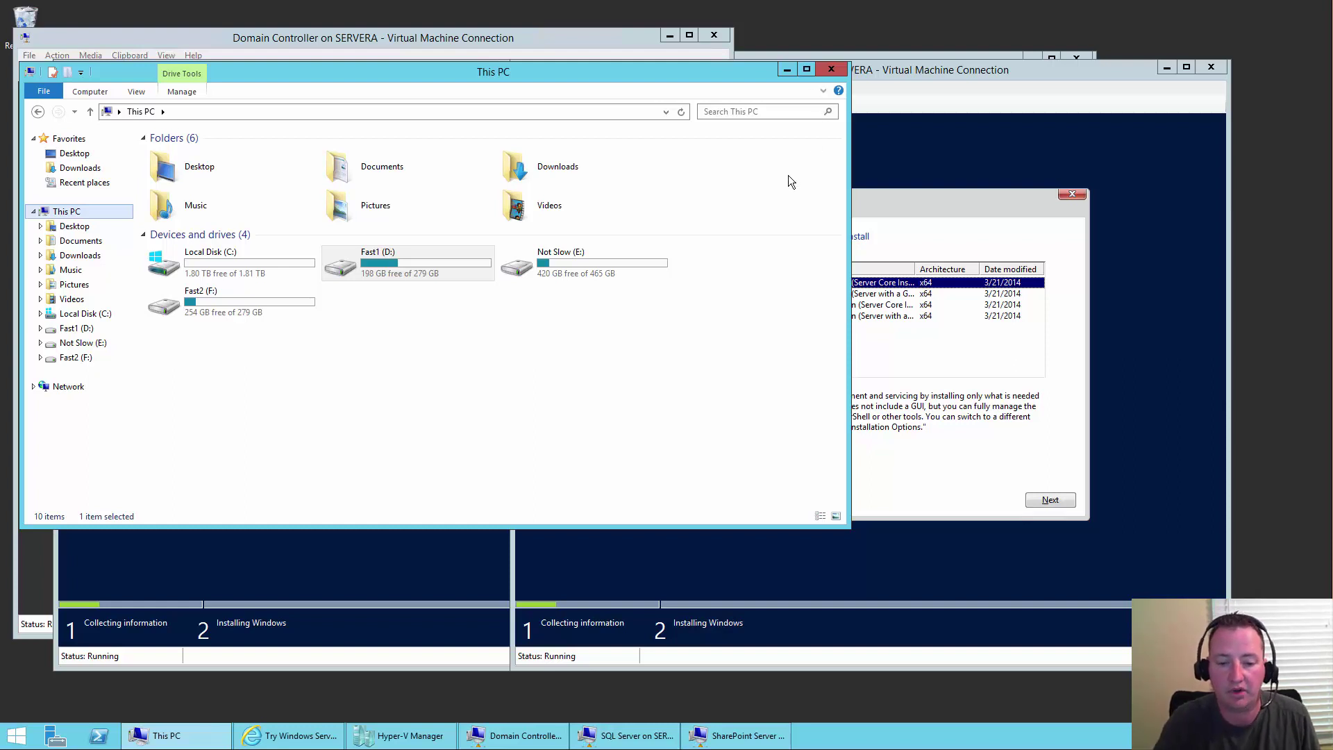
- Close File Explorer and pick the Standard edition with GUI on both the SharePoint and SQL Server VMs
left_click(832, 71)
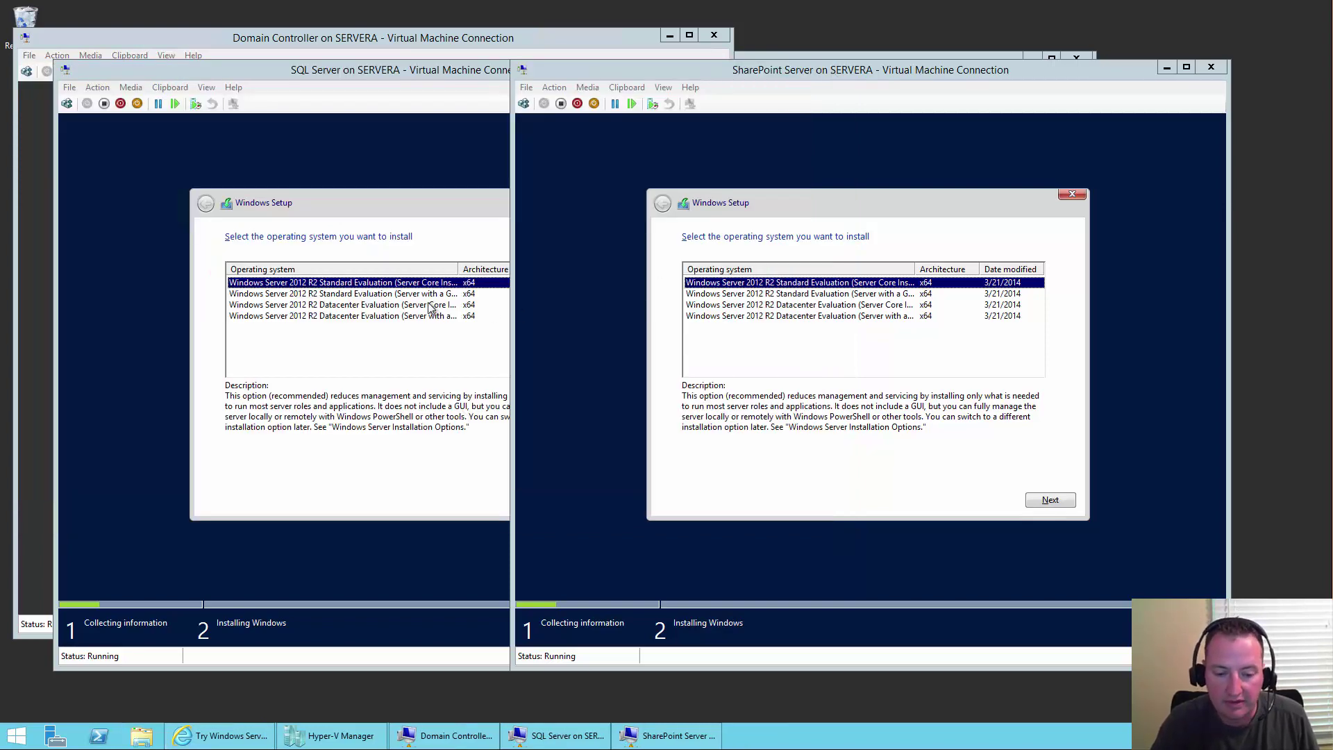
left_click(843, 297)
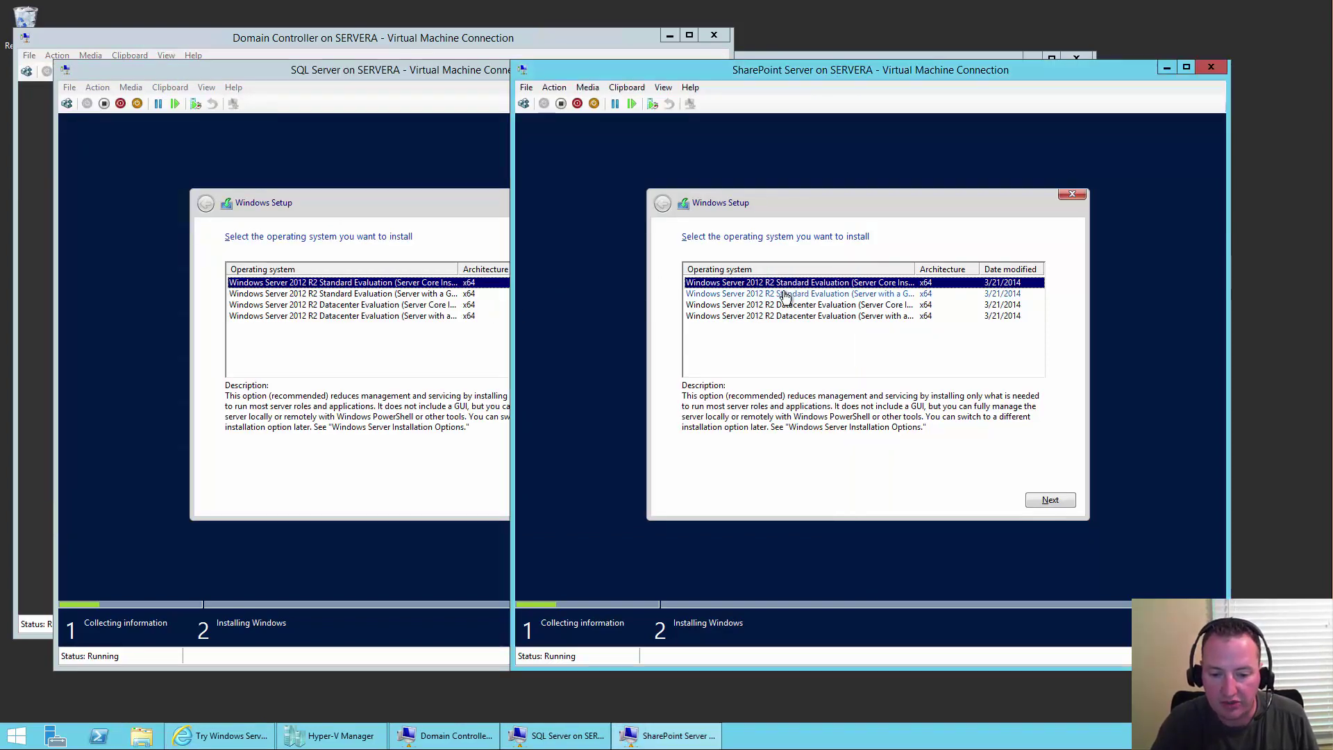
left_click(785, 293)
left_click(1050, 500)
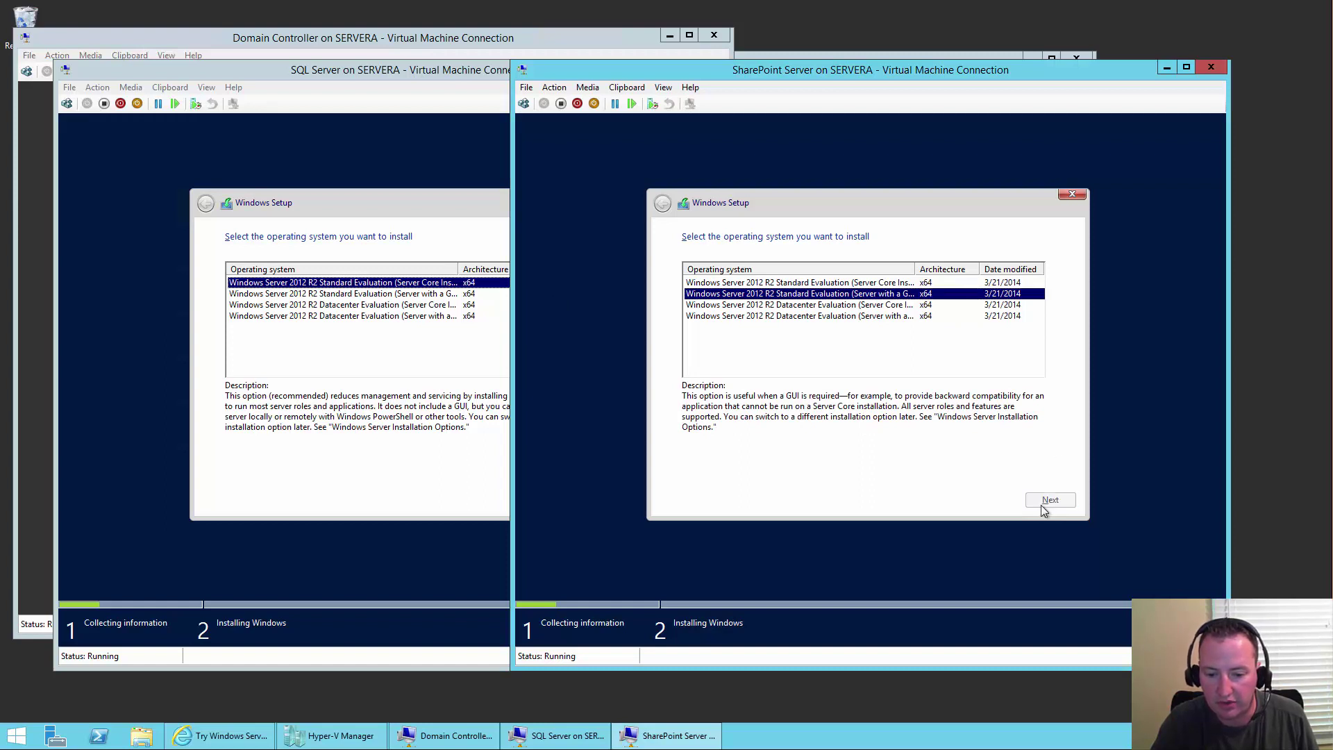
left_click(407, 292)
left_click(408, 294)
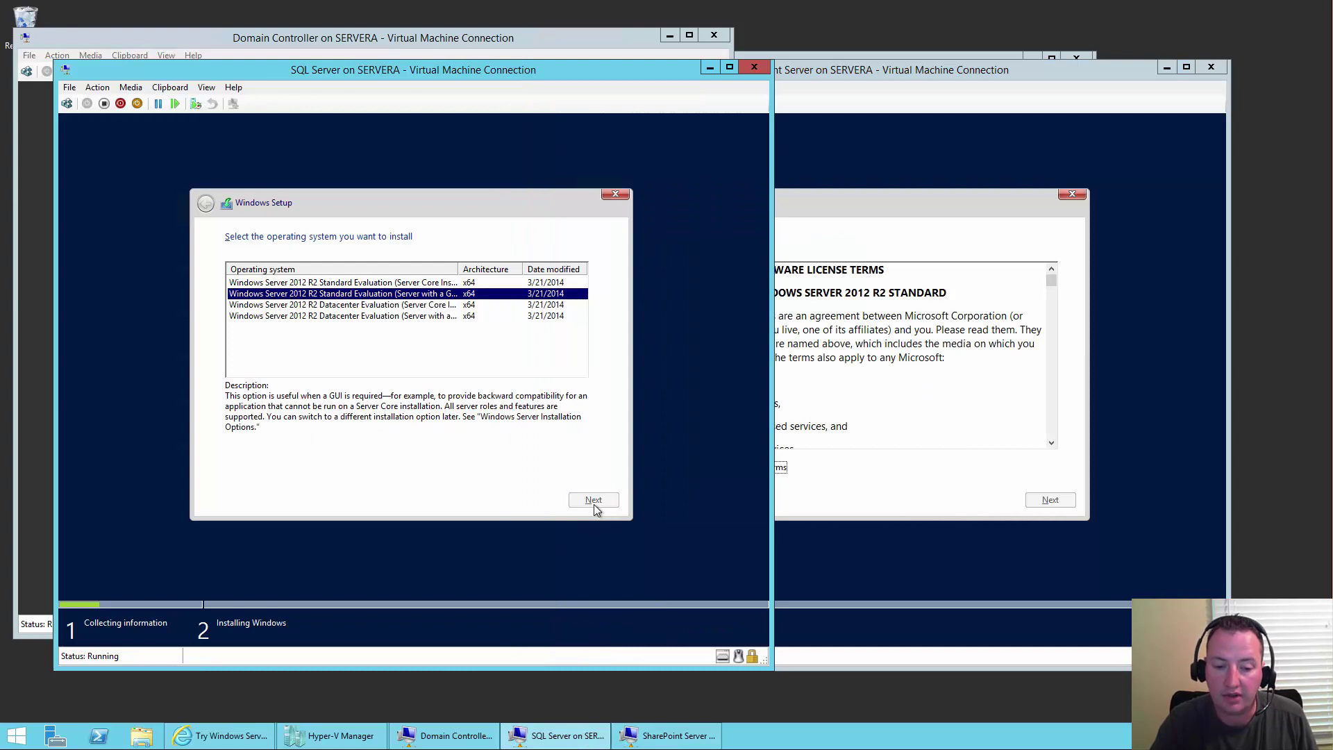
- On the SQL Server VM, accept the license and start a Custom install onto Drive 0
left_click(298, 467)
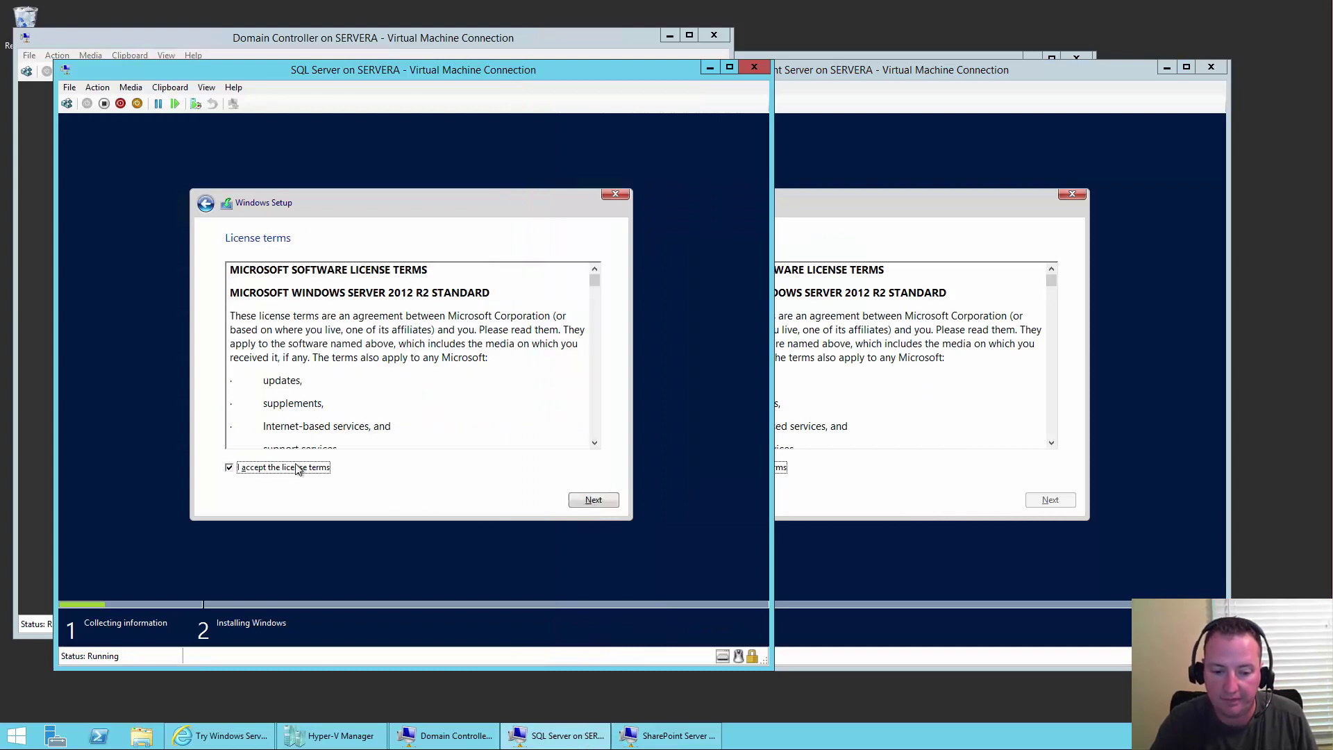
left_click(593, 500)
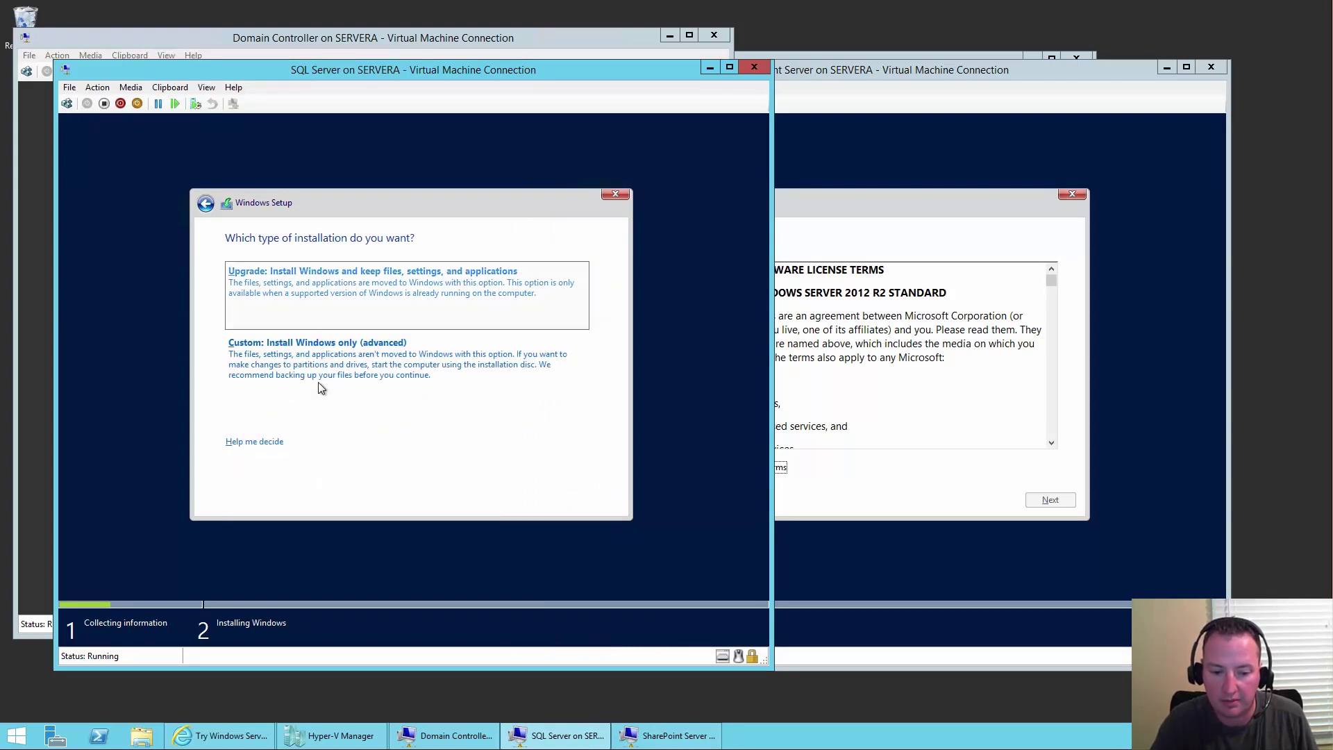
left_click(333, 368)
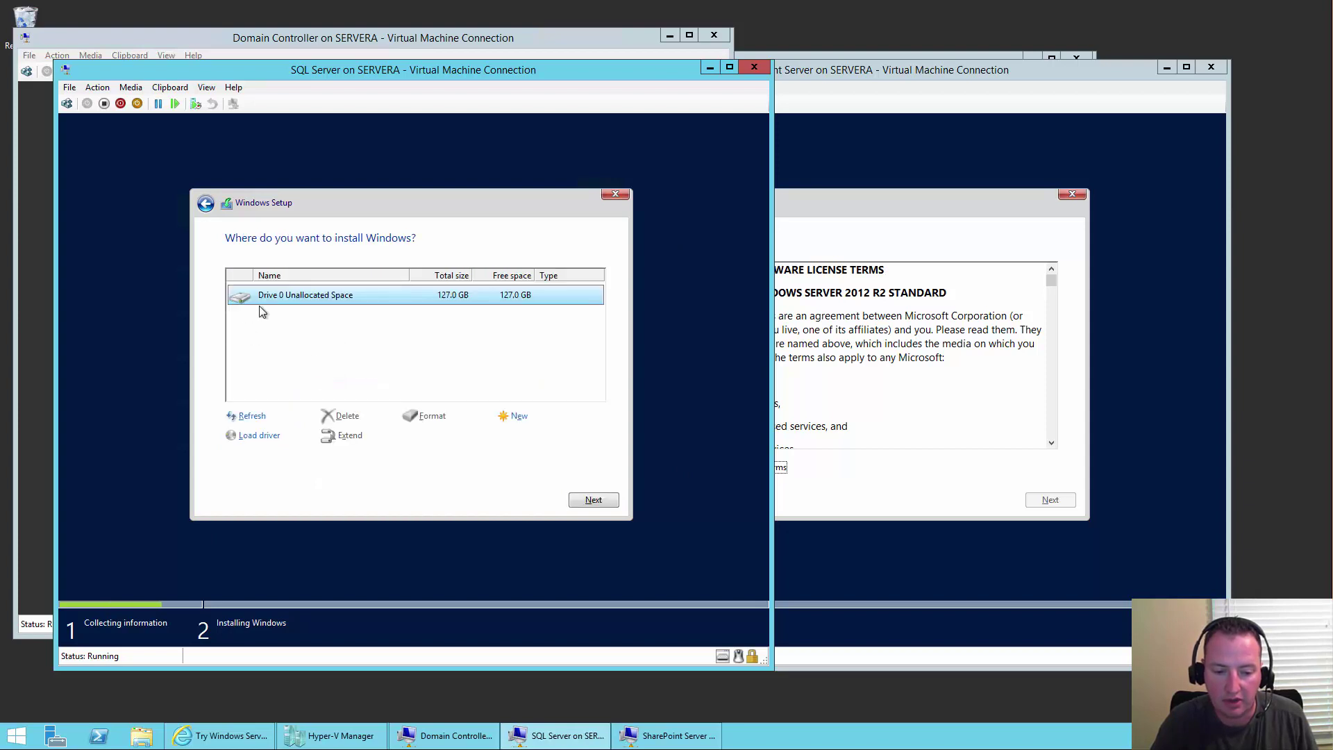
left_click(593, 500)
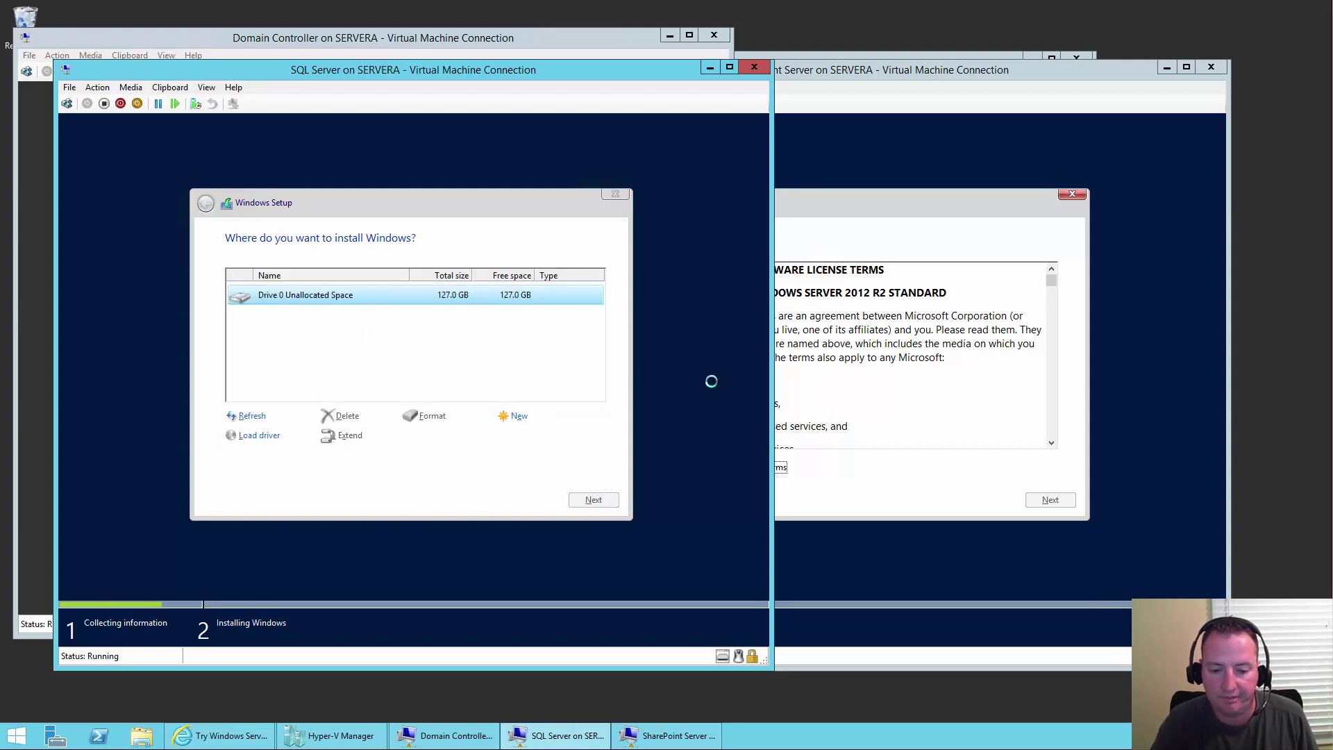
- On the SharePoint VM, accept the license and start a Custom install onto Drive 0
left_click(851, 207)
left_click(701, 470)
left_click(1059, 505)
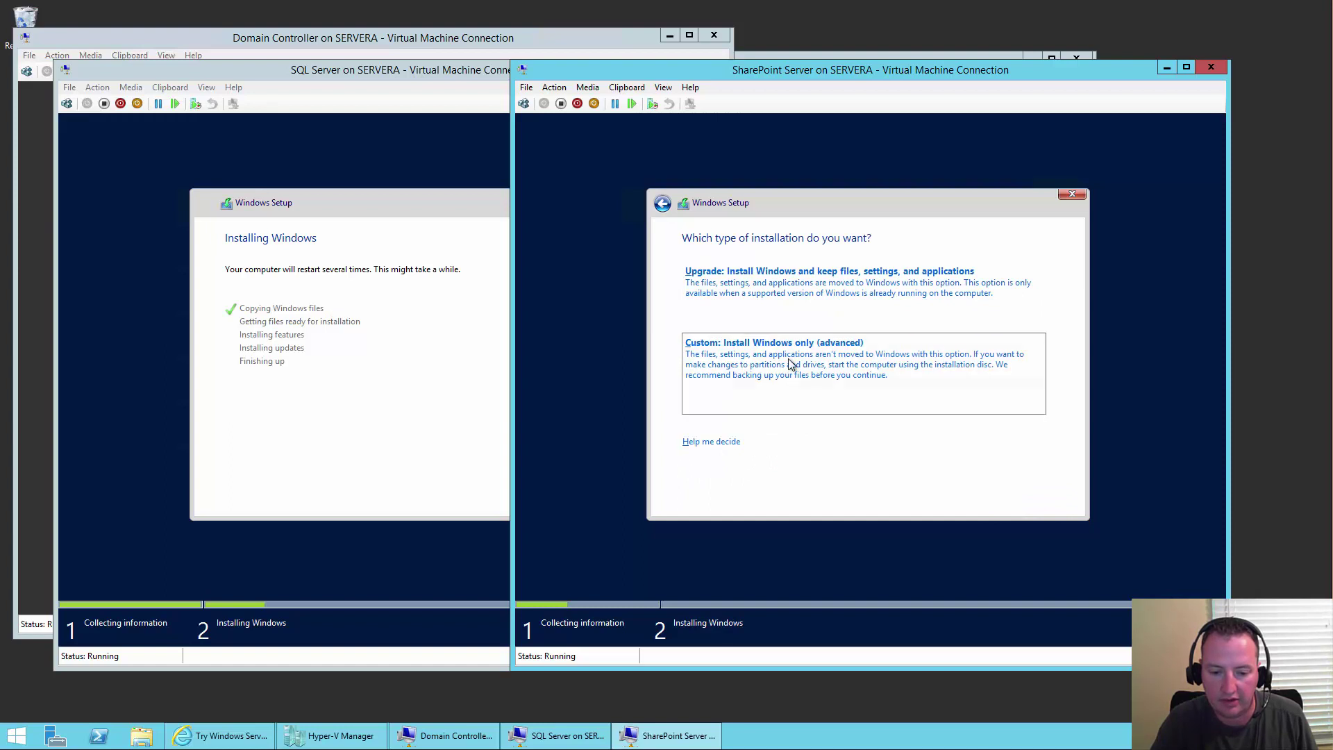
left_click(789, 364)
left_click(1067, 503)
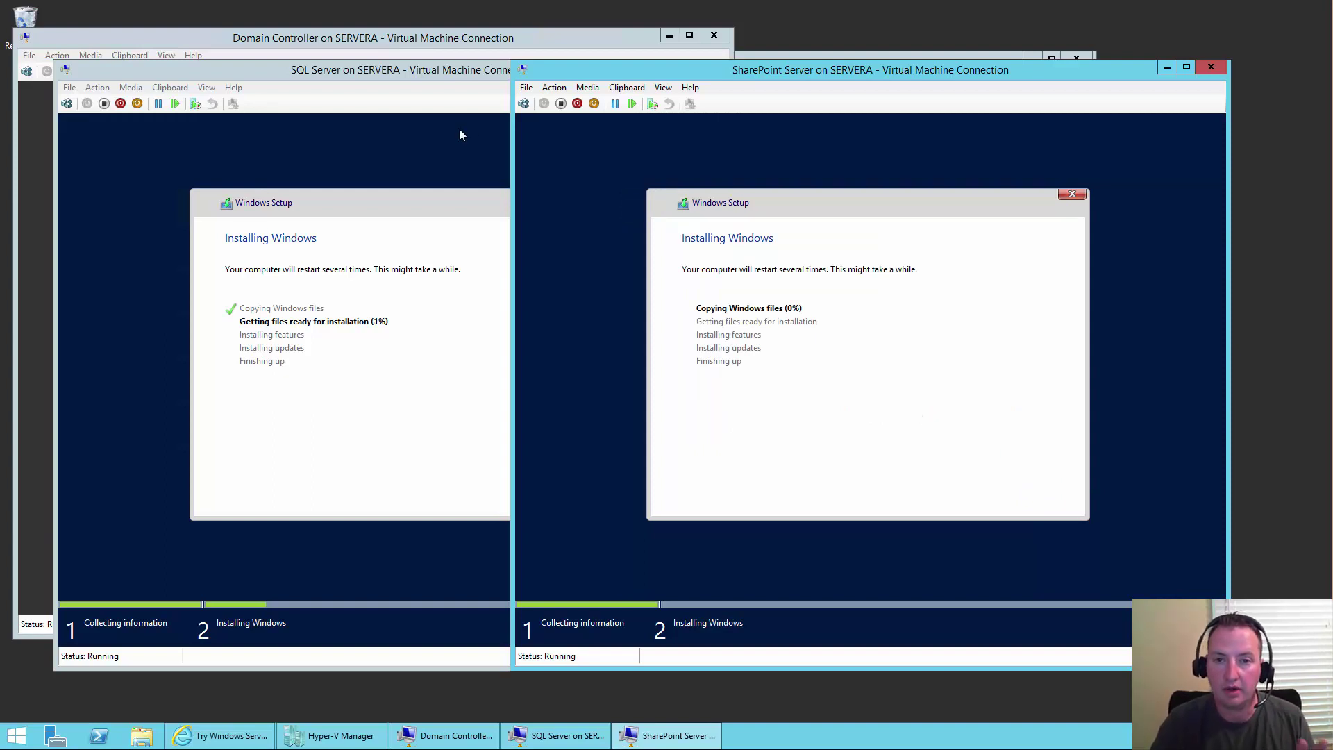
left_click(306, 39)
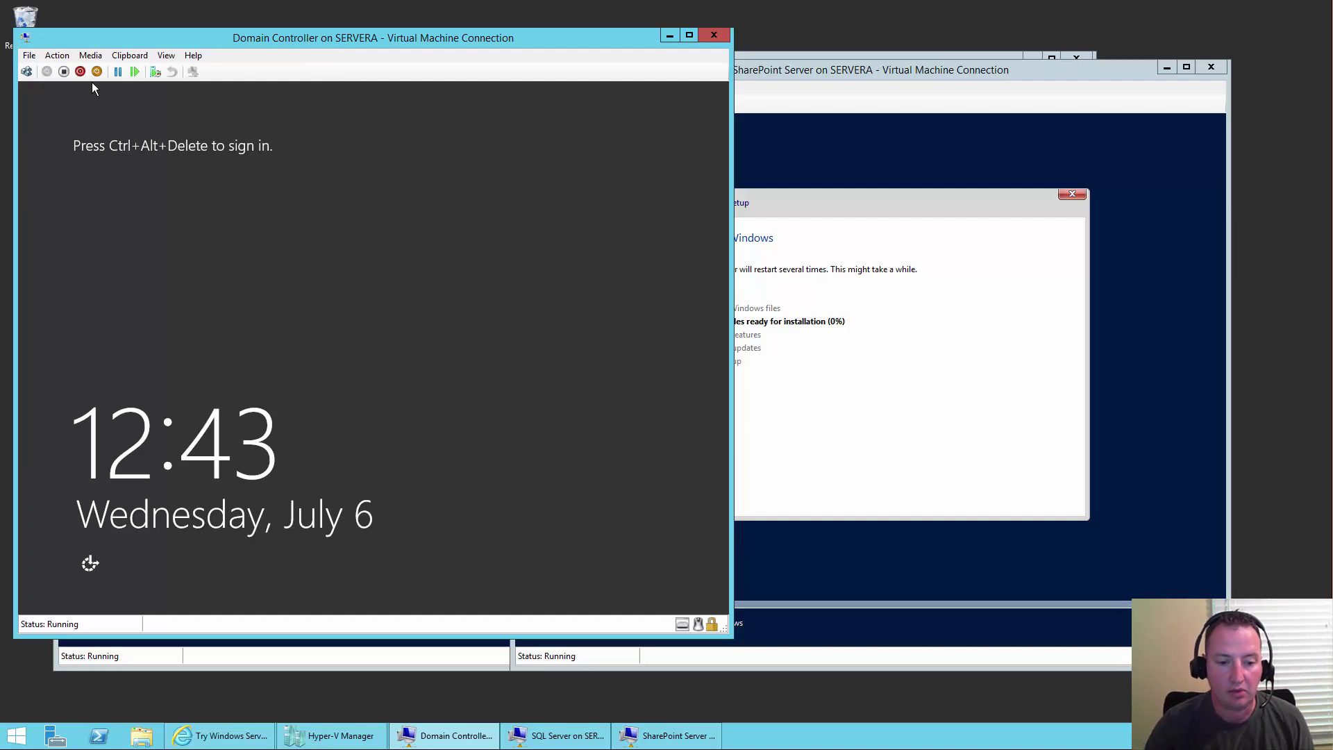
- Sign in to the Domain Controller VM as Administrator with its password and allow network discovery
left_click(27, 74)
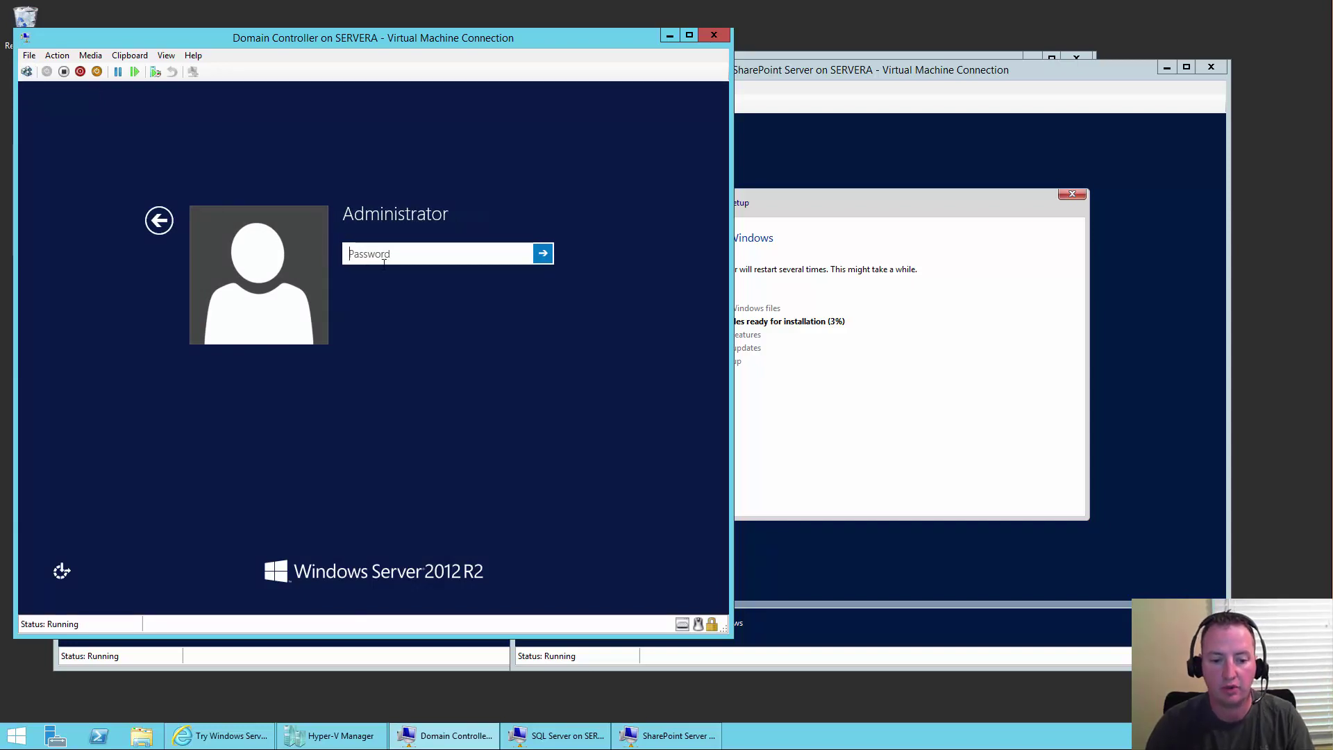
type("P")
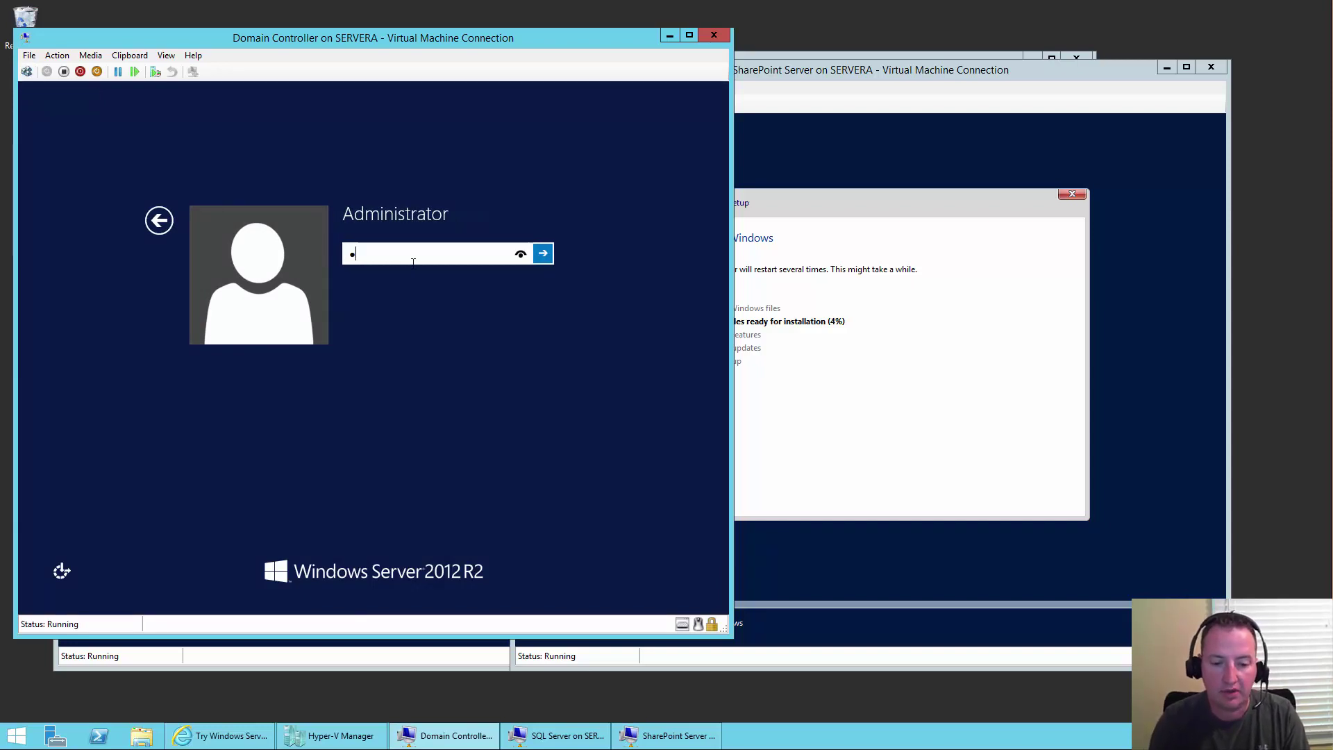
type("ass@word1")
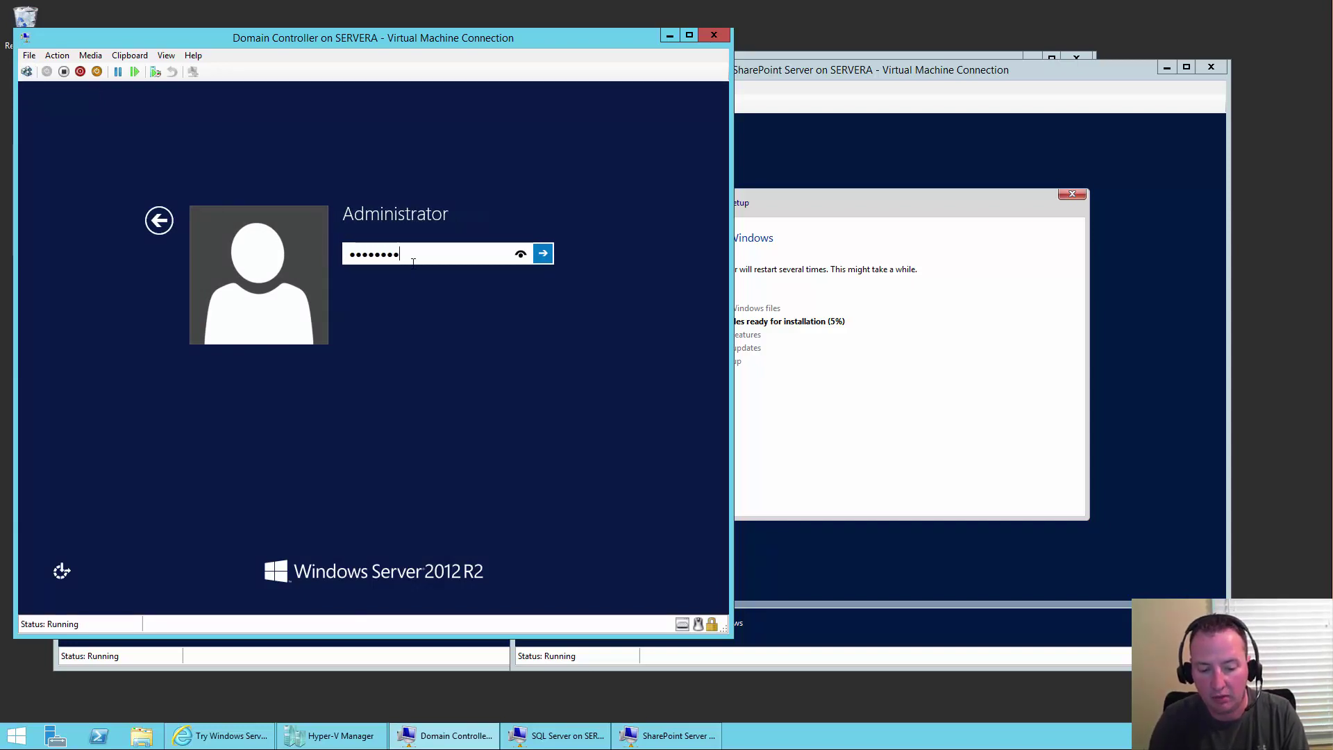
key("Return")
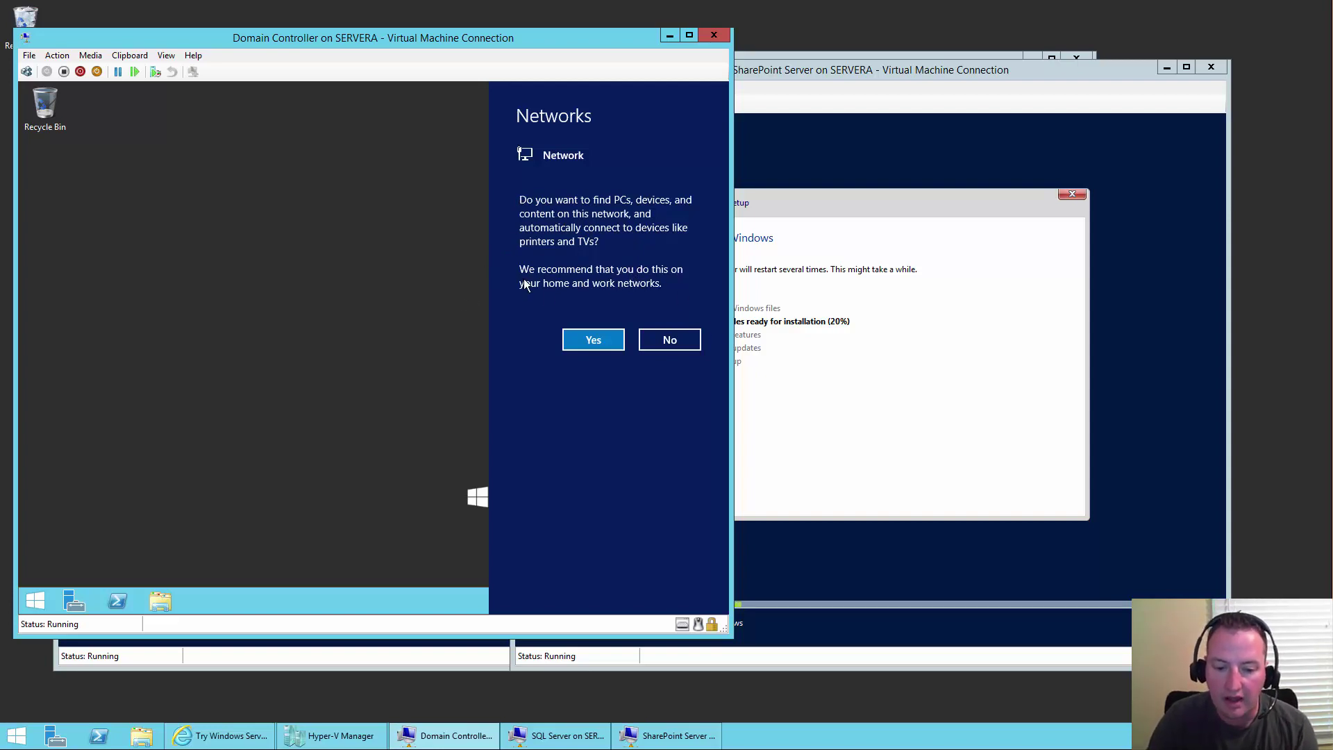
left_click(594, 343)
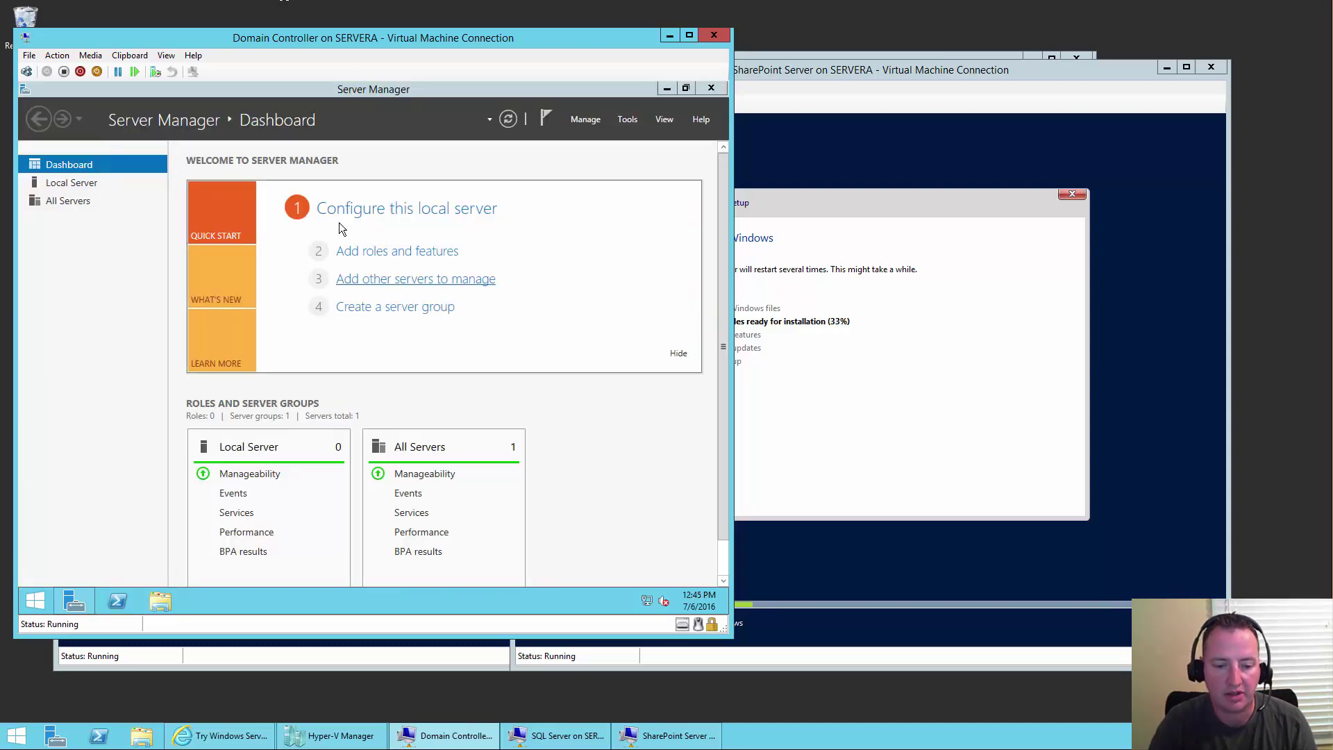
- Change the local server's computer name to DCdemo in System Properties, leaving it pending a restart
left_click(412, 218)
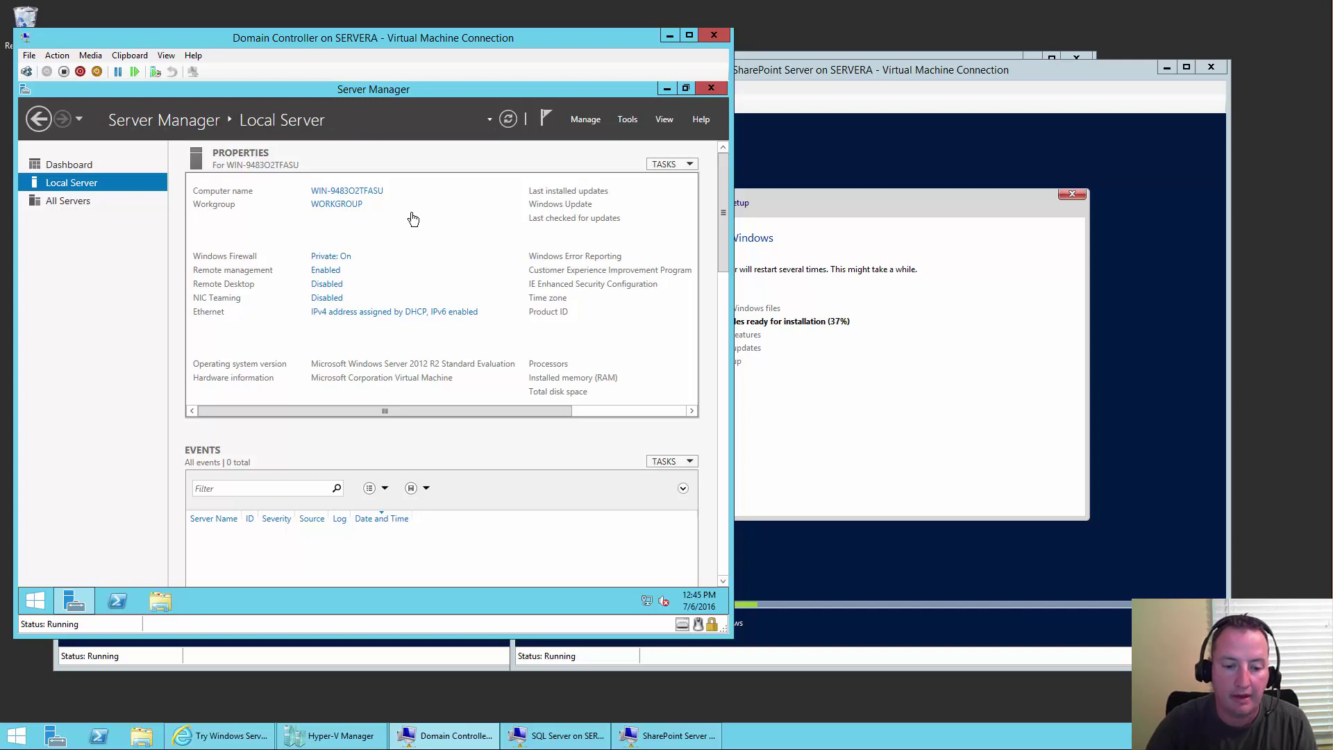
left_click(376, 194)
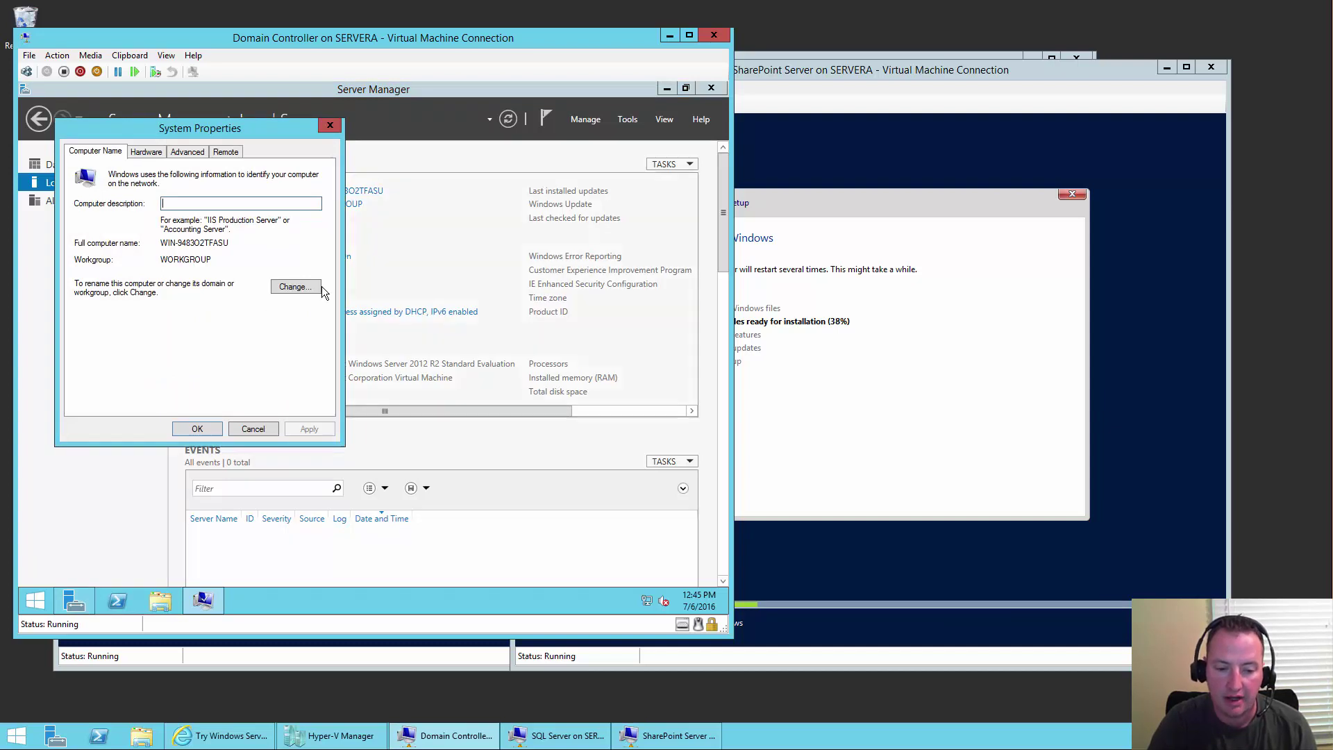
left_click(290, 290)
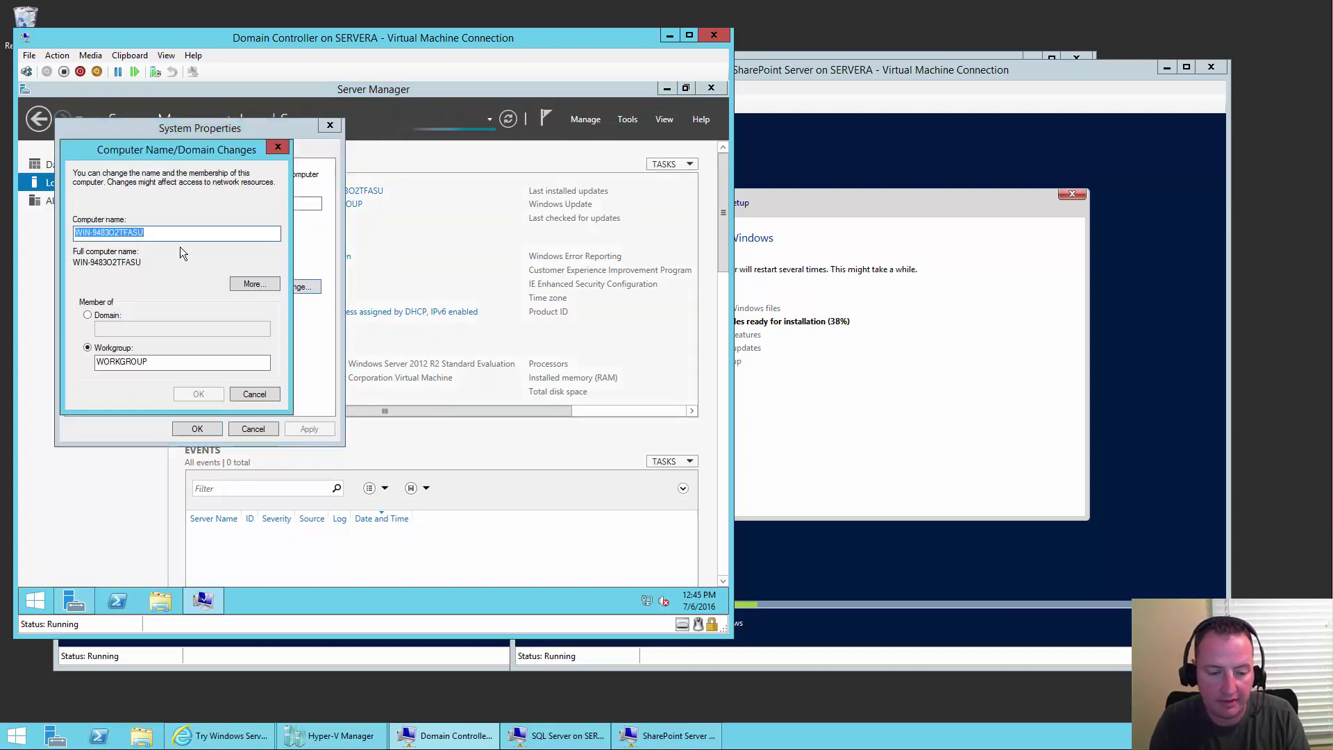
type("DCdemo")
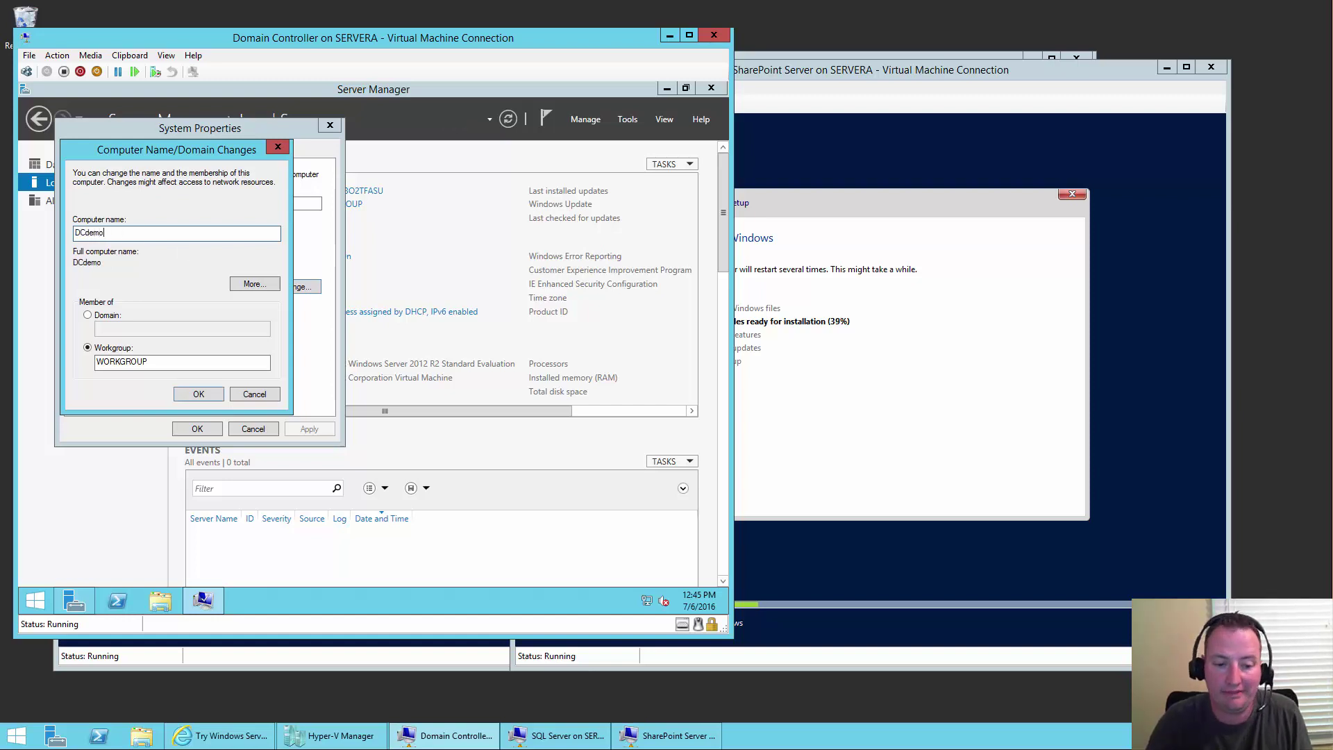
left_click(199, 394)
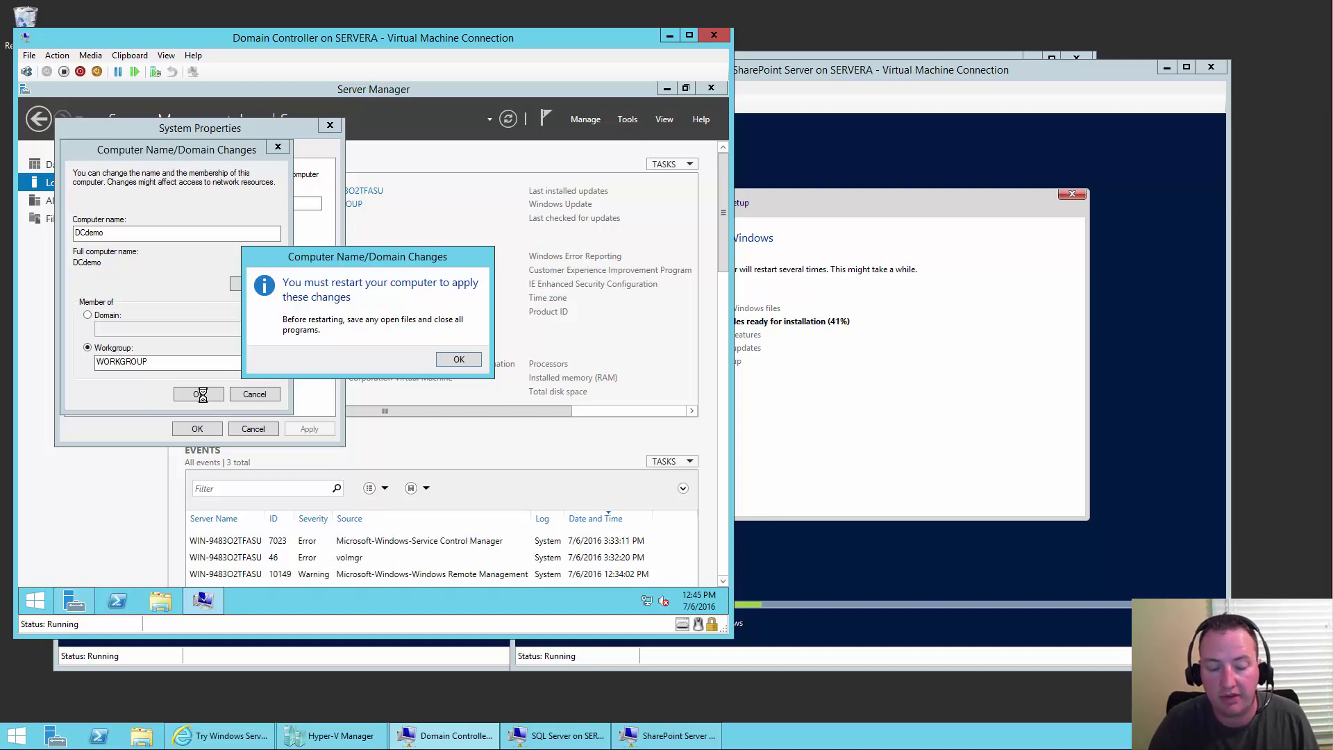
left_click(463, 360)
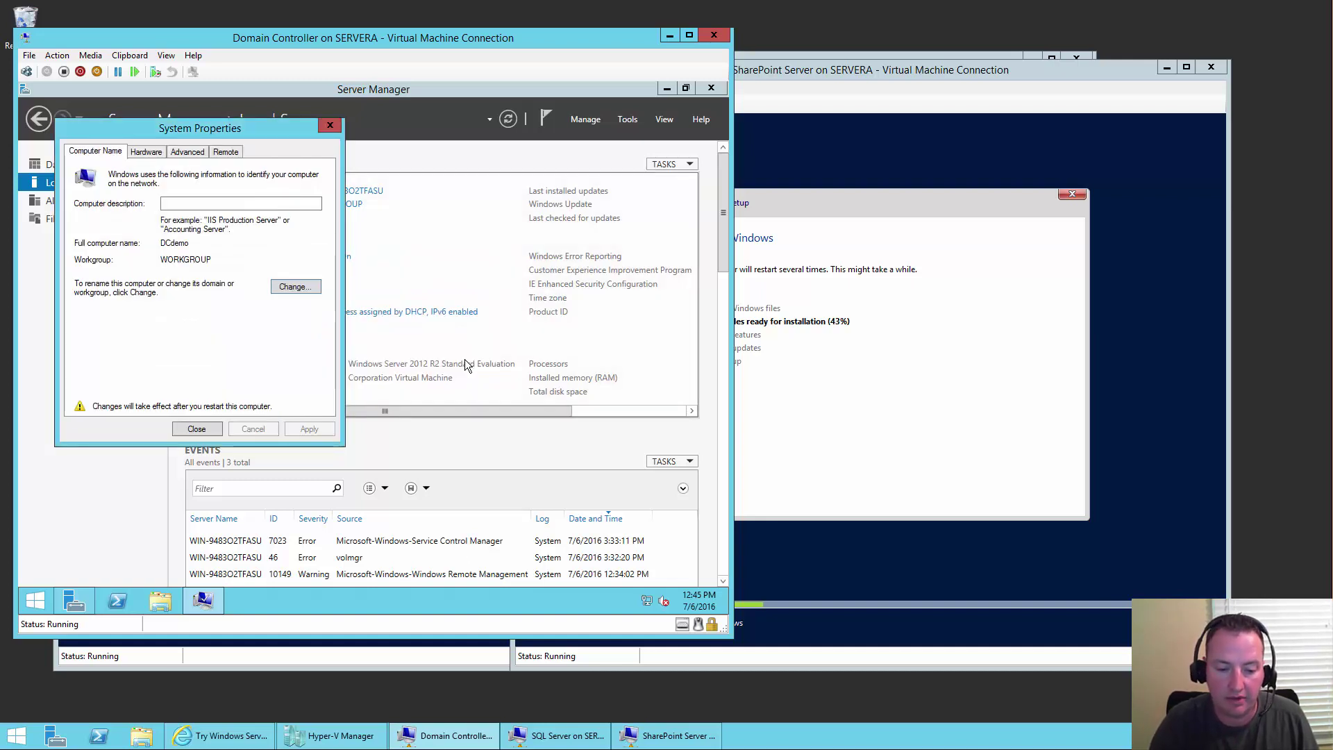
left_click(202, 434)
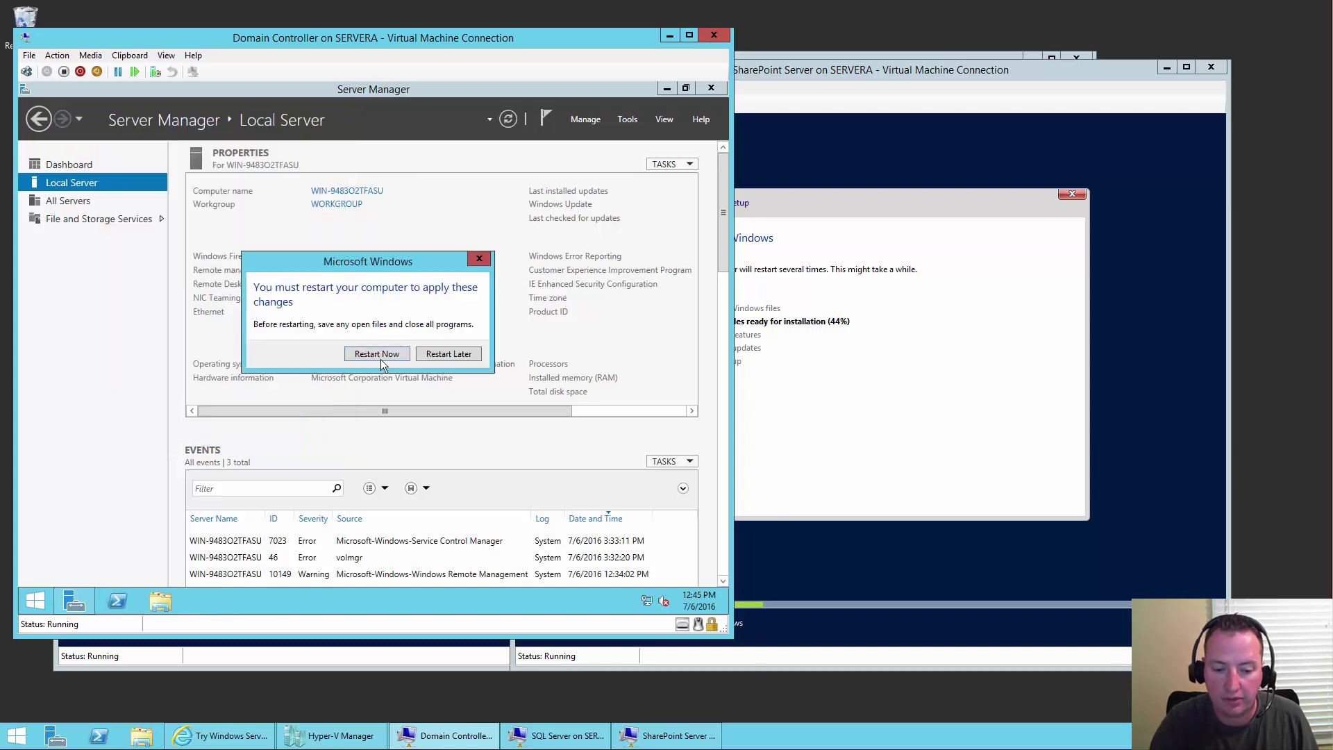
- Choose Restart Later and set IE Enhanced Security Configuration to Off for Administrators
left_click(457, 355)
left_click_drag(430, 411, 625, 411)
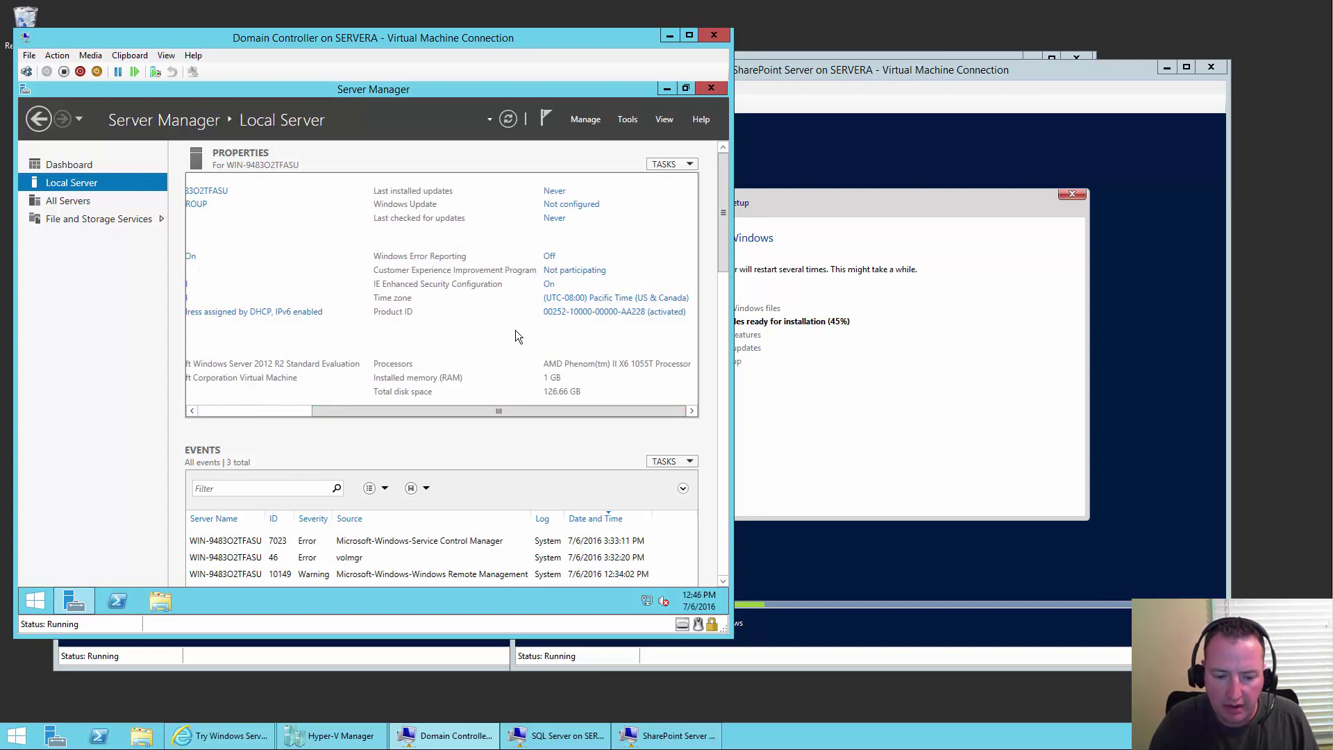
left_click(550, 284)
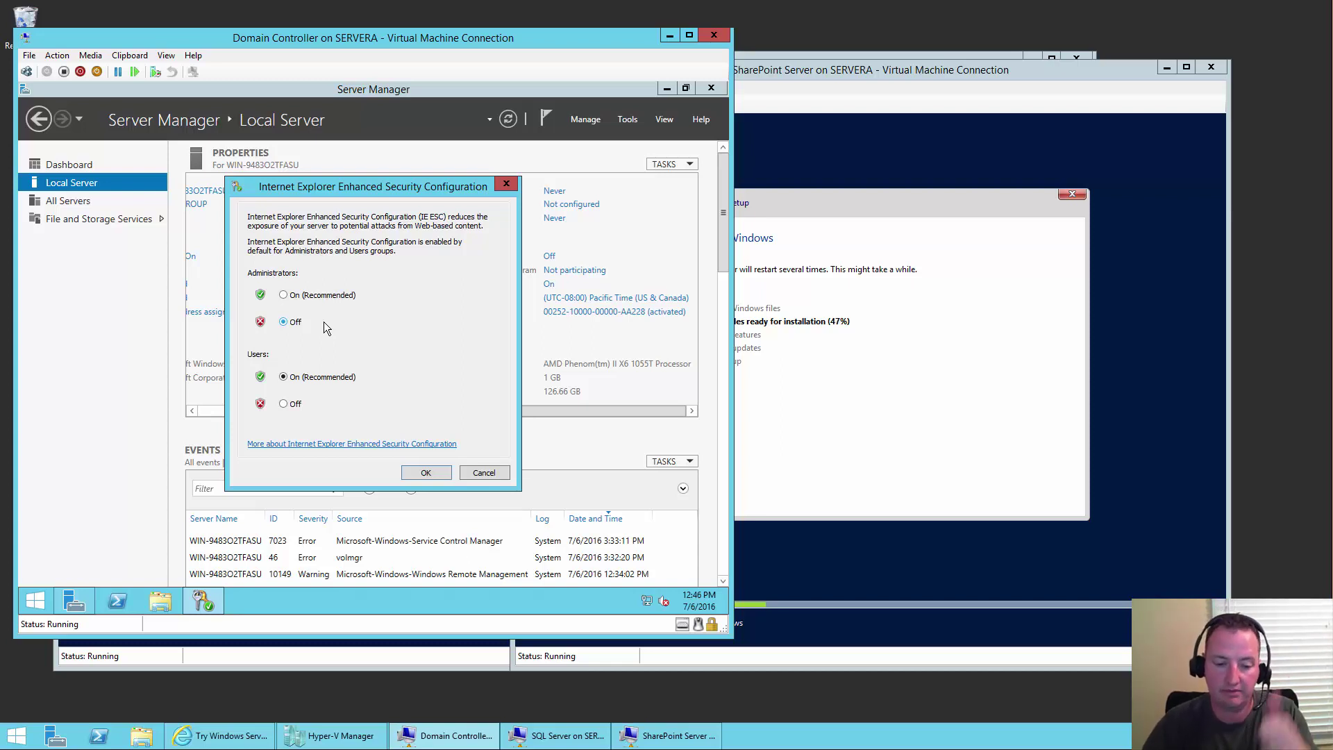
left_click(426, 475)
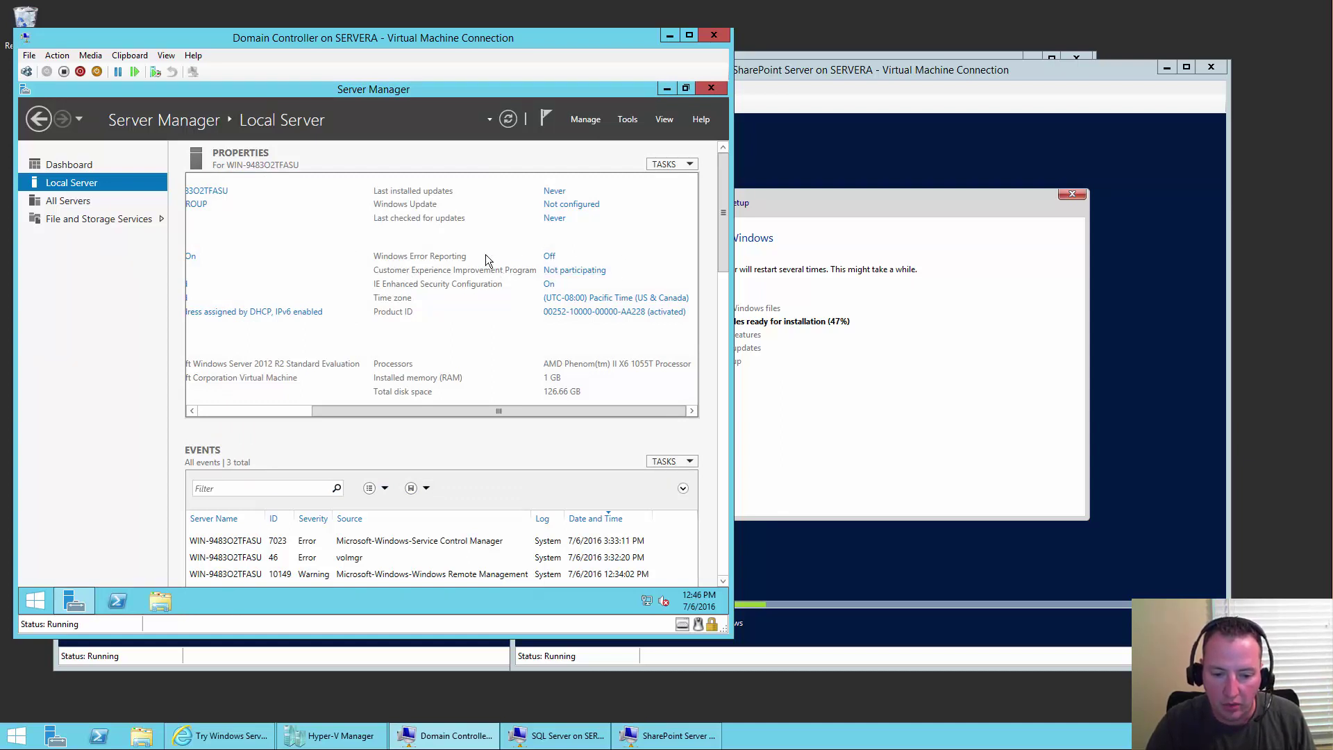
- Set Windows Update to 'Check for updates but let me choose', including recommended and other Microsoft product updates
left_click(572, 205)
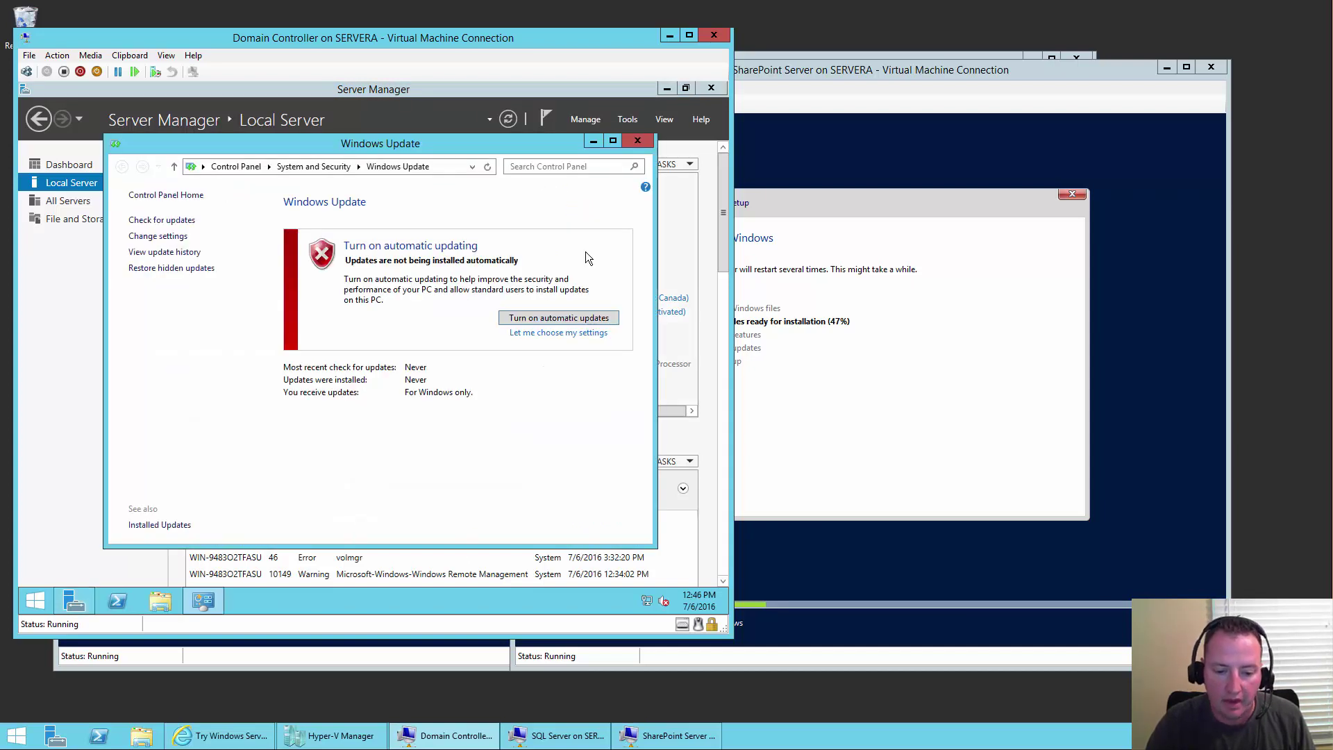
left_click(575, 334)
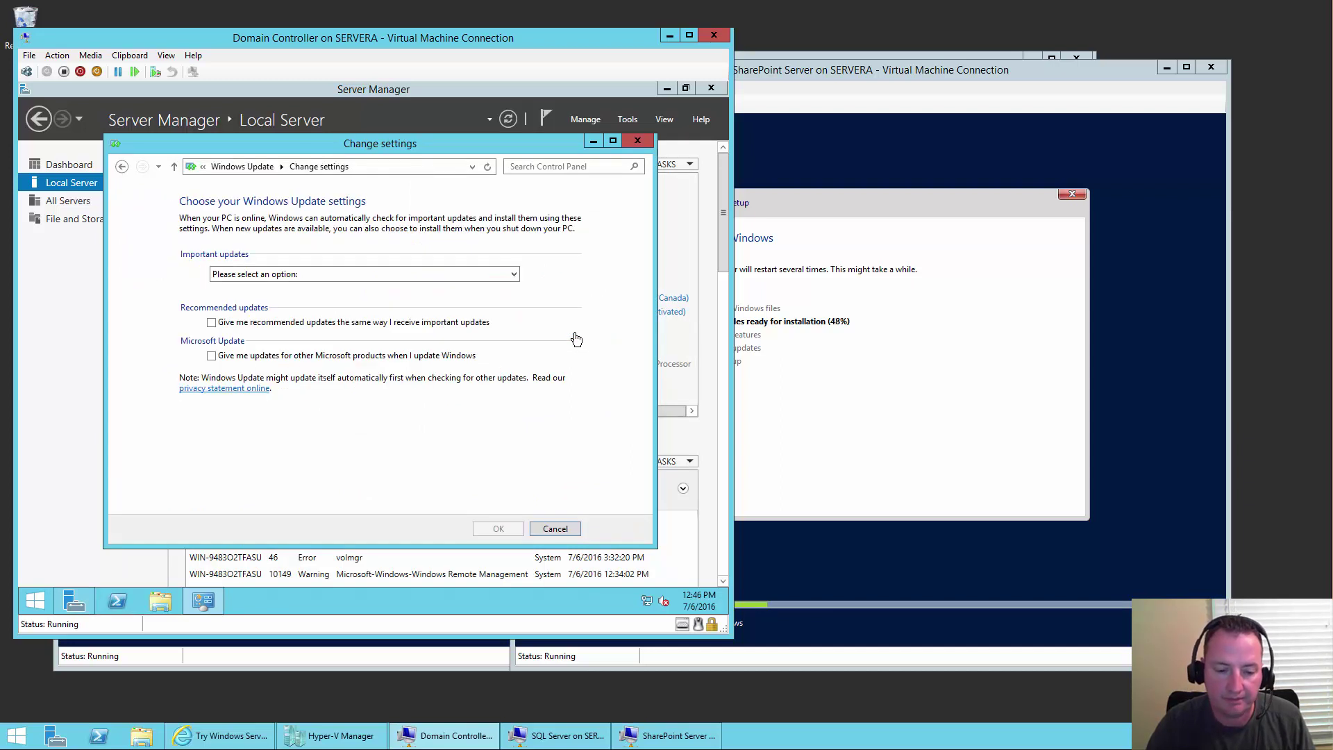
left_click(326, 275)
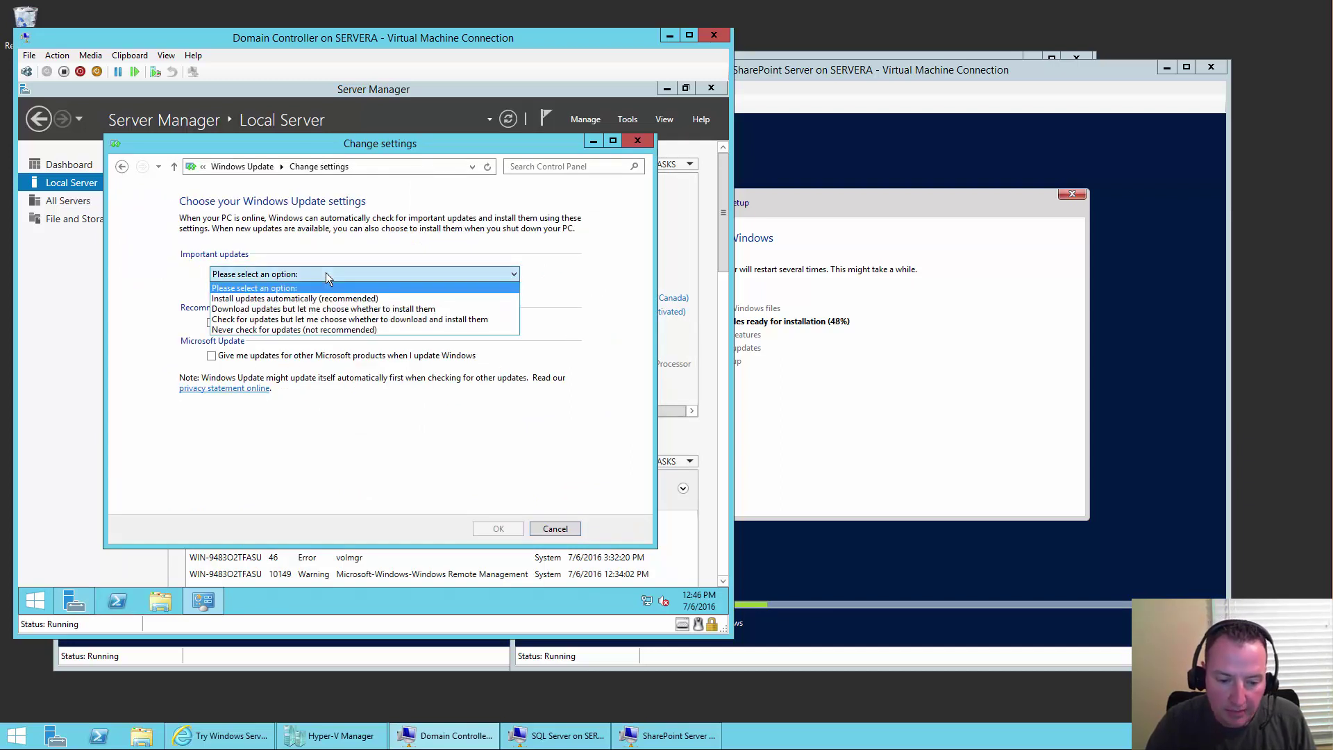
left_click(349, 319)
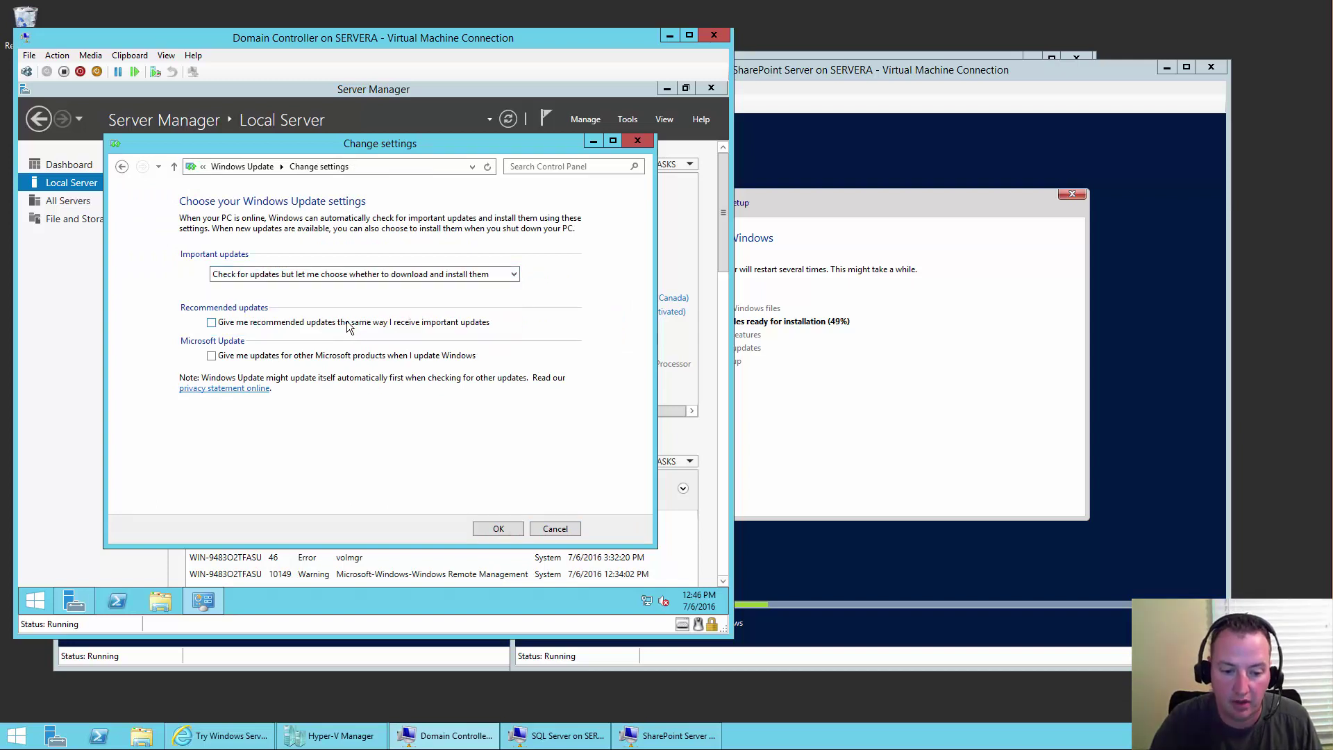
left_click(211, 322)
left_click(211, 355)
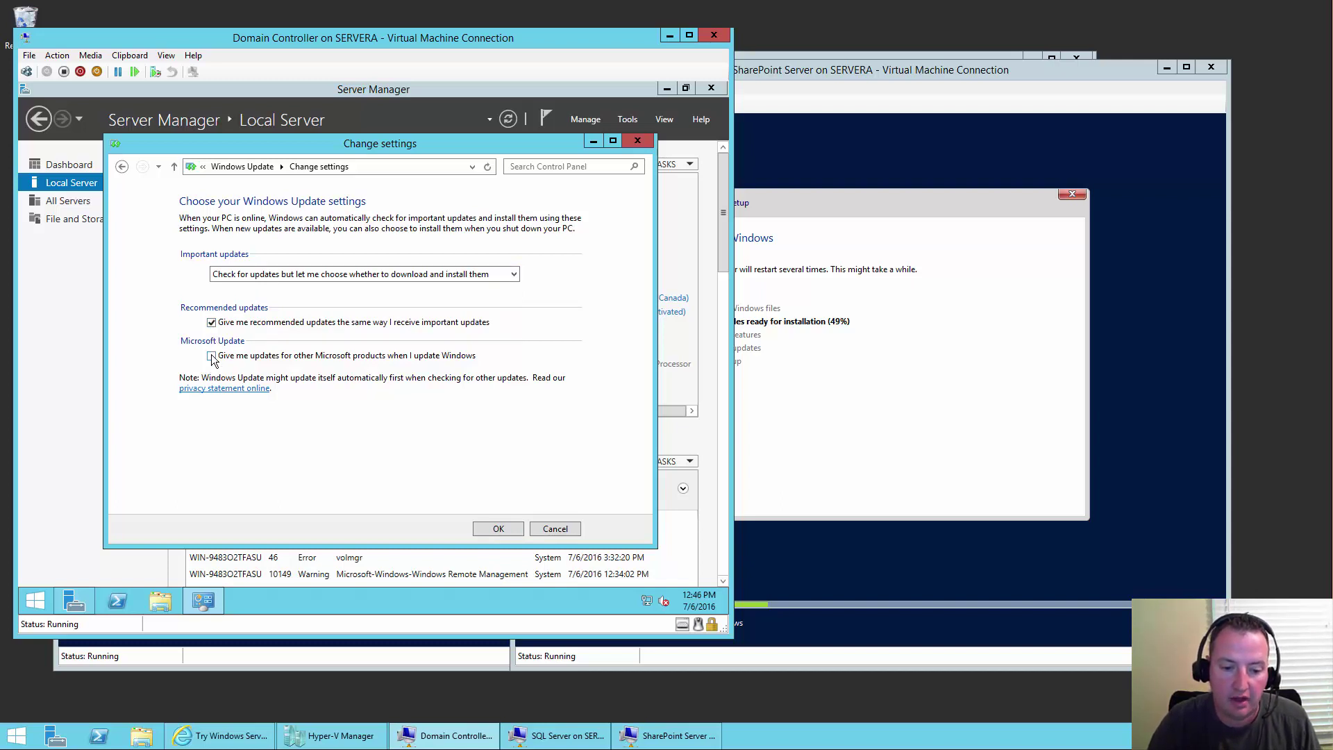
left_click(489, 531)
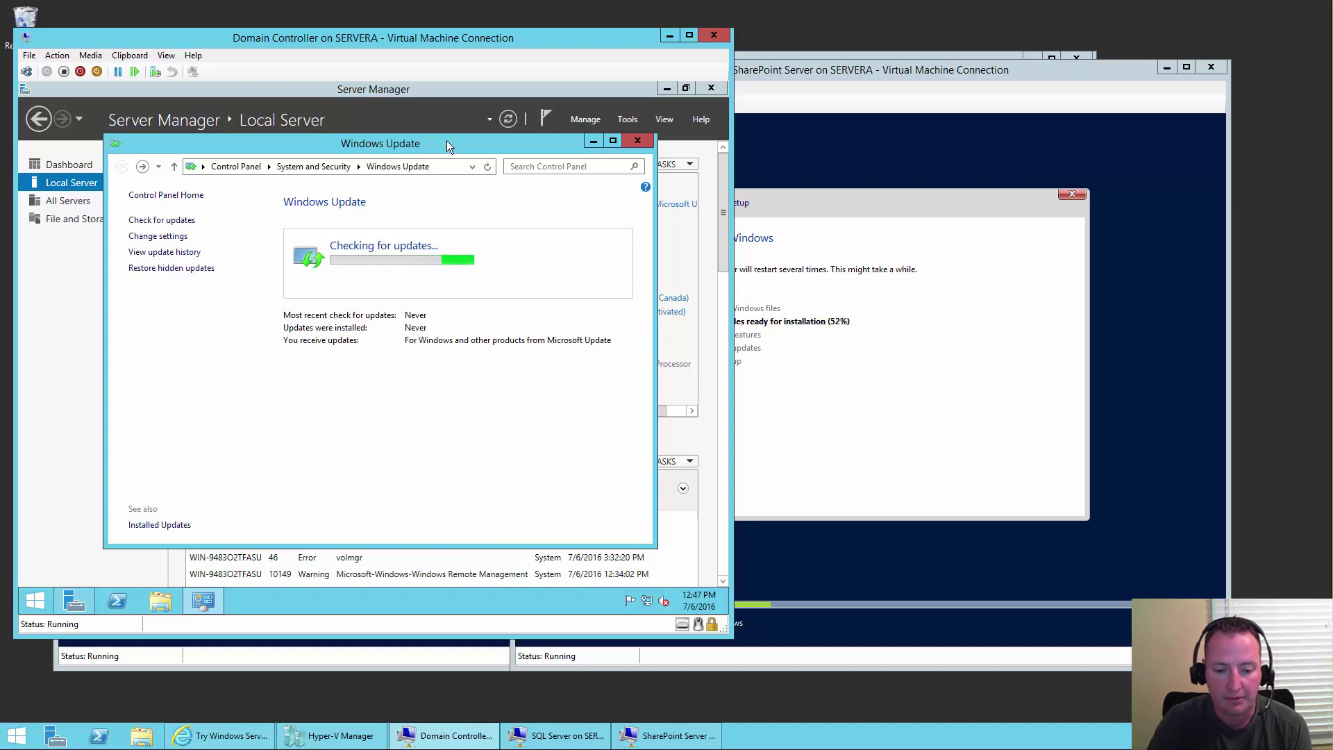
left_click(54, 340)
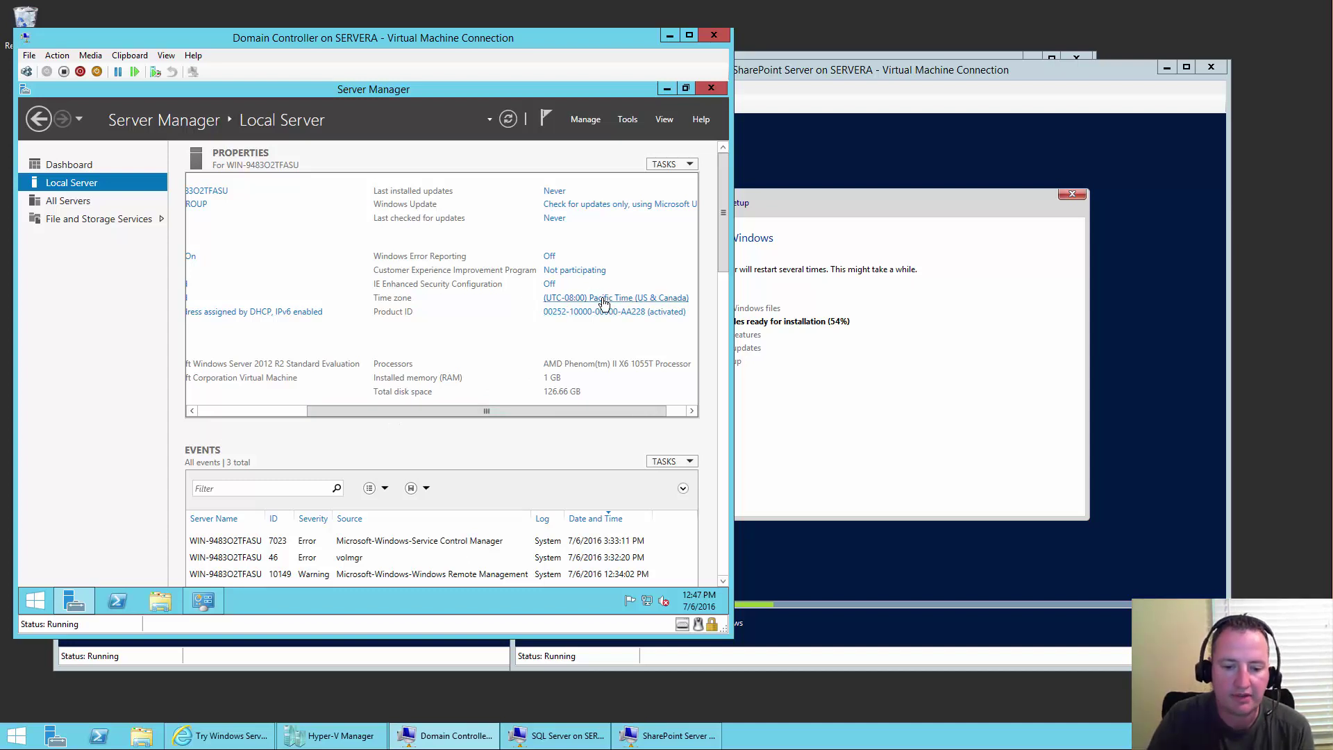
- Change the Domain Controller VM's time zone to (UTC-05:00) Eastern Time (US & Canada)
left_click(604, 300)
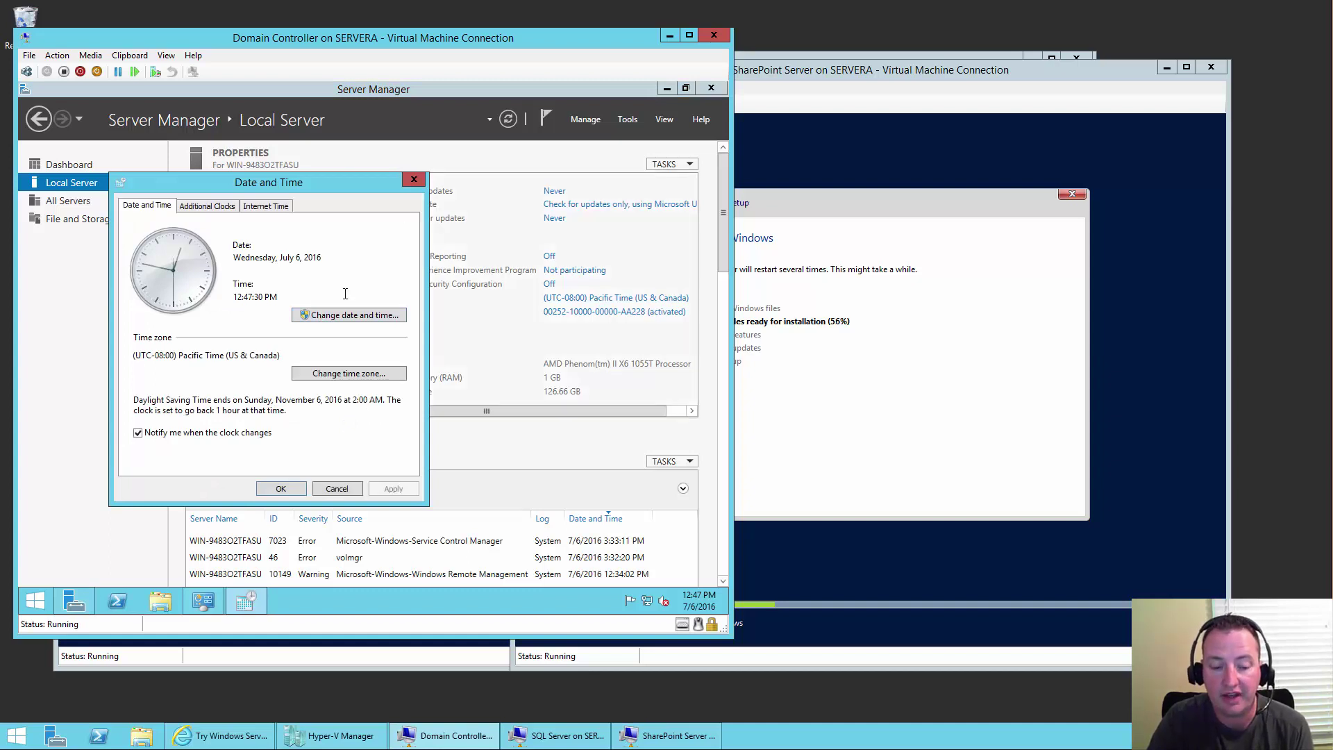
left_click(348, 375)
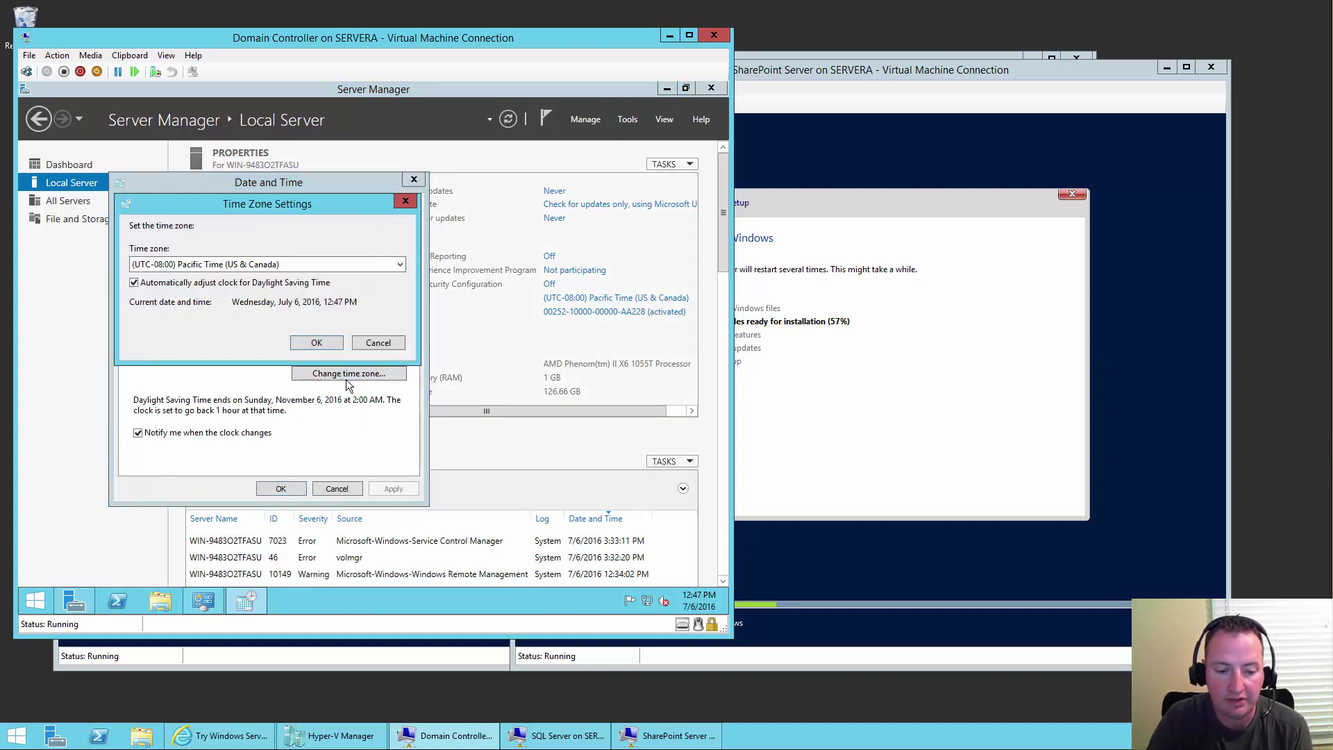
left_click(266, 270)
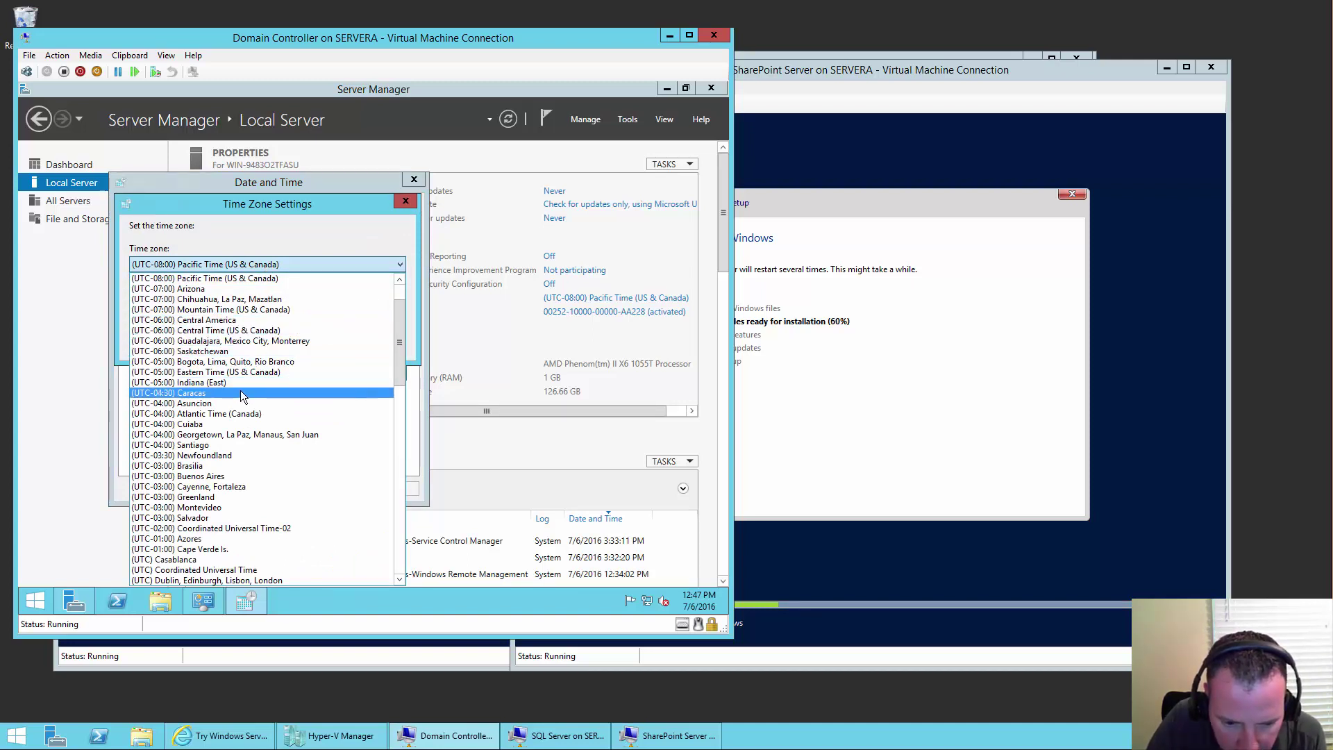
left_click(251, 373)
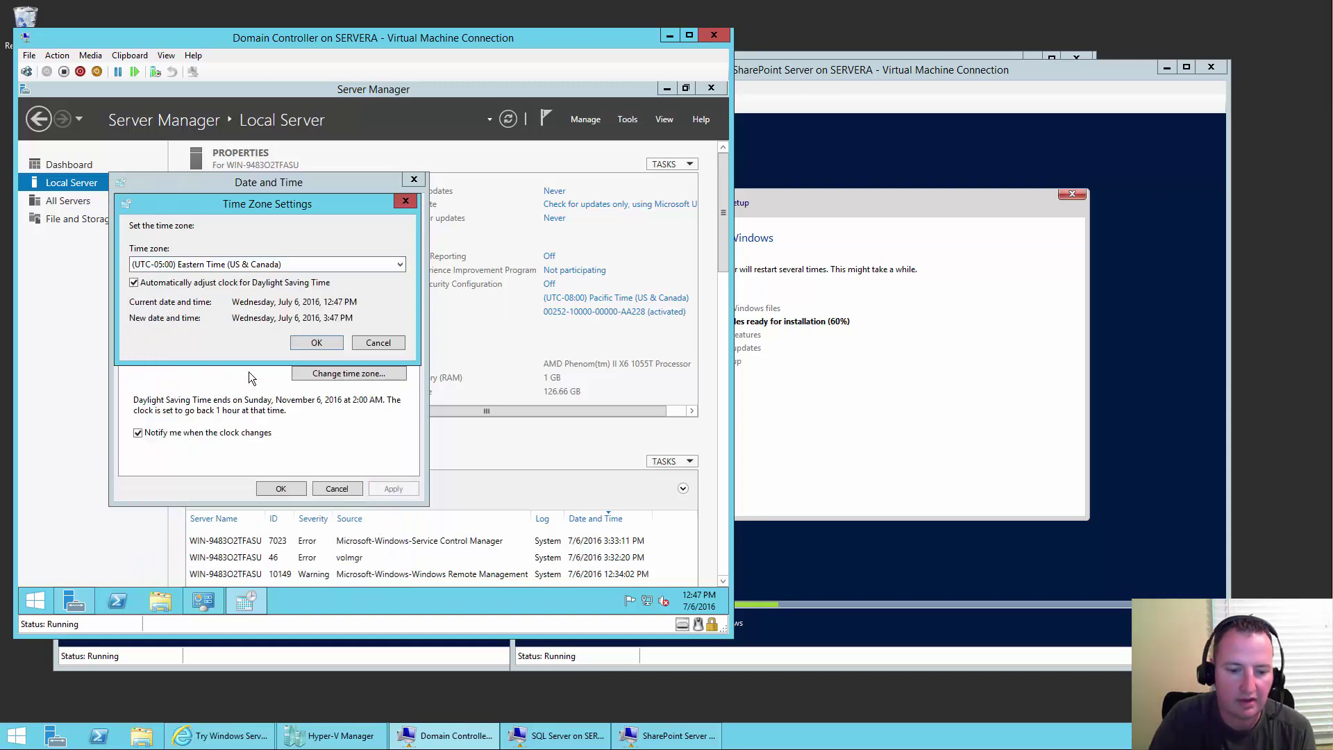
left_click(324, 342)
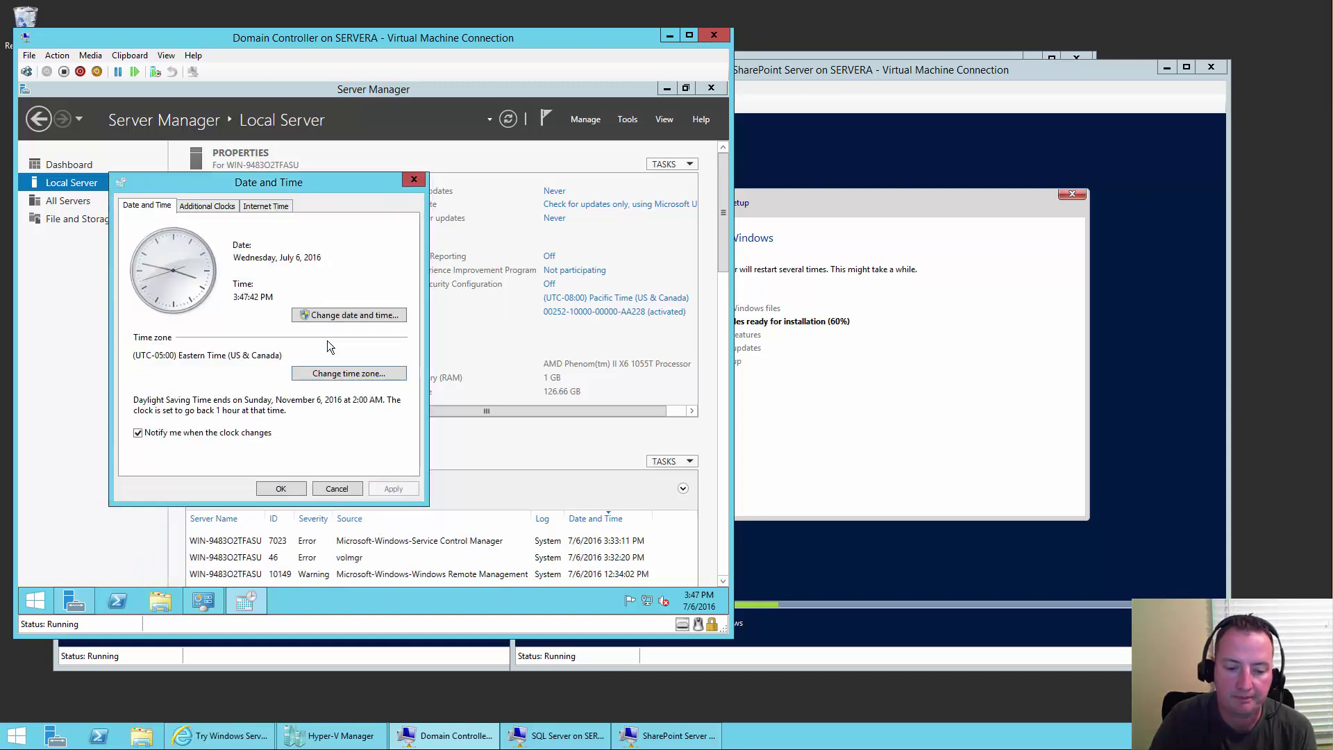
left_click(279, 489)
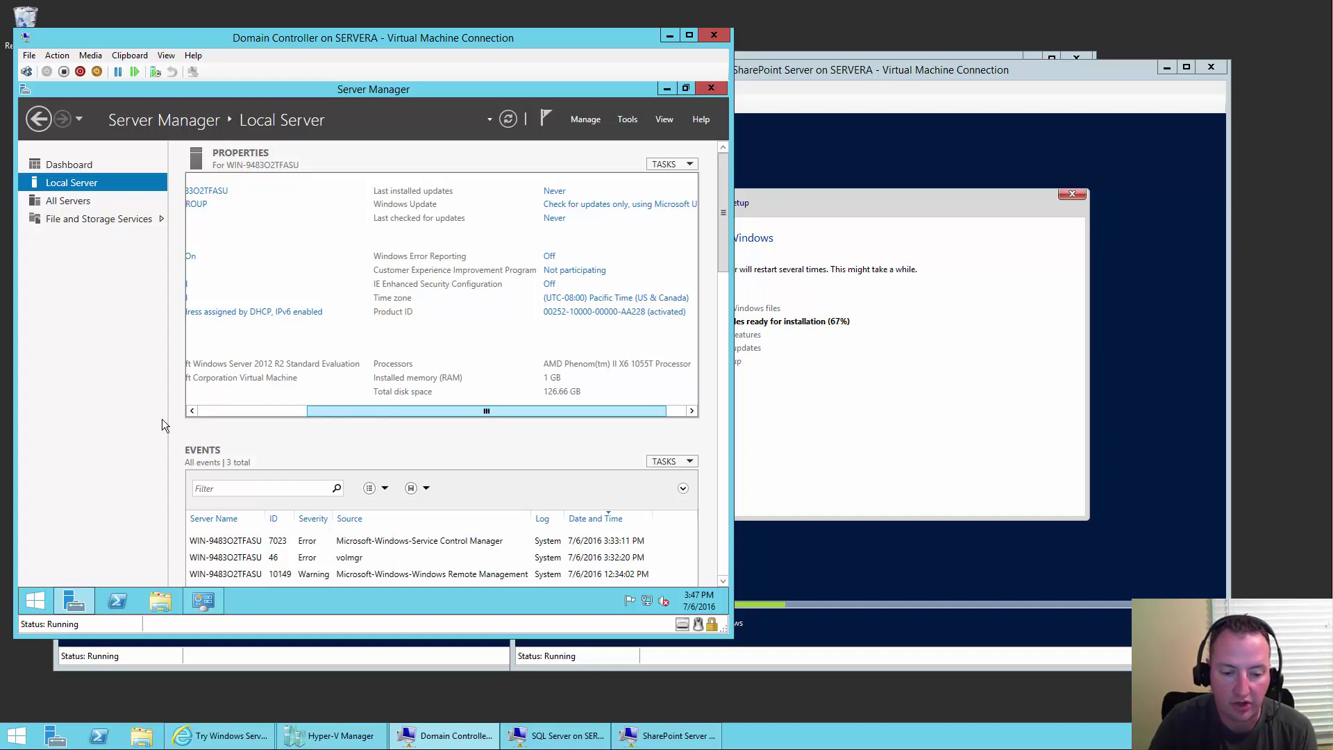
- Close Server Manager and cycle through the VM windows, leaving the SQL Server VM's password page in front
left_click(208, 410)
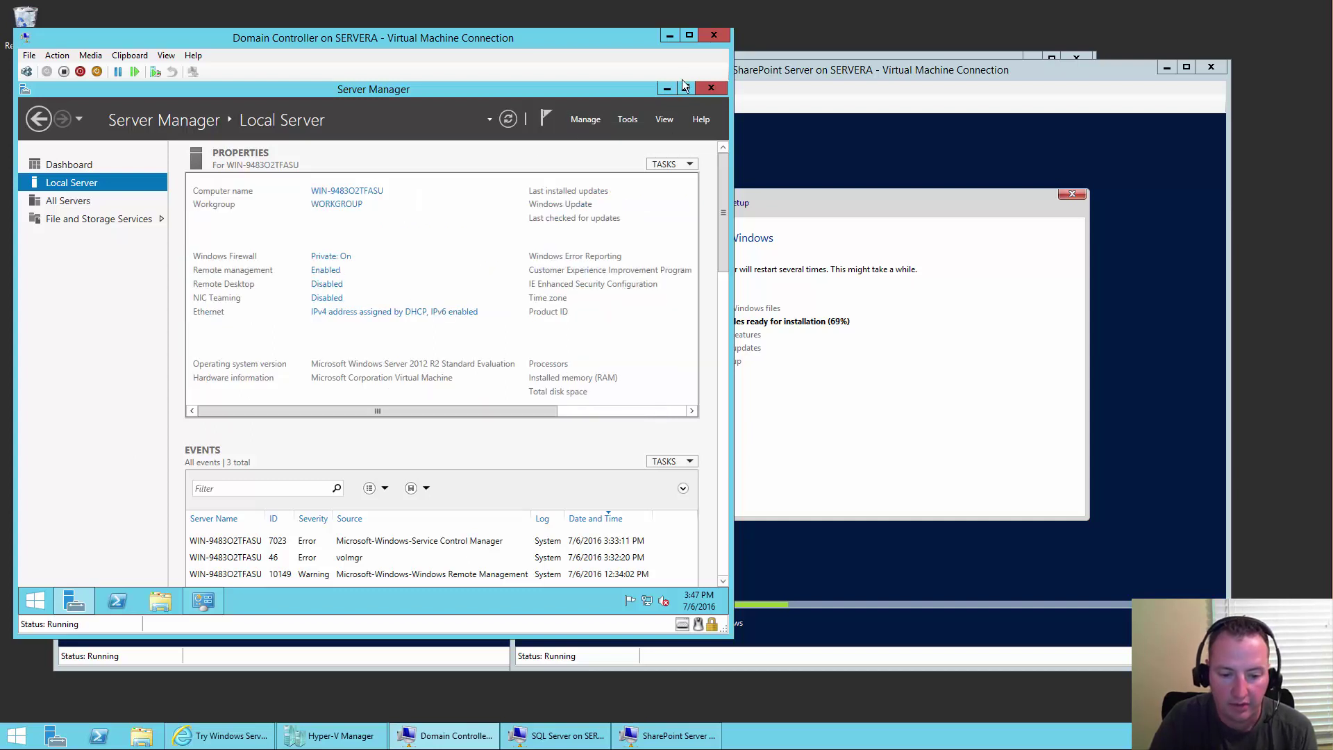
left_click(722, 90)
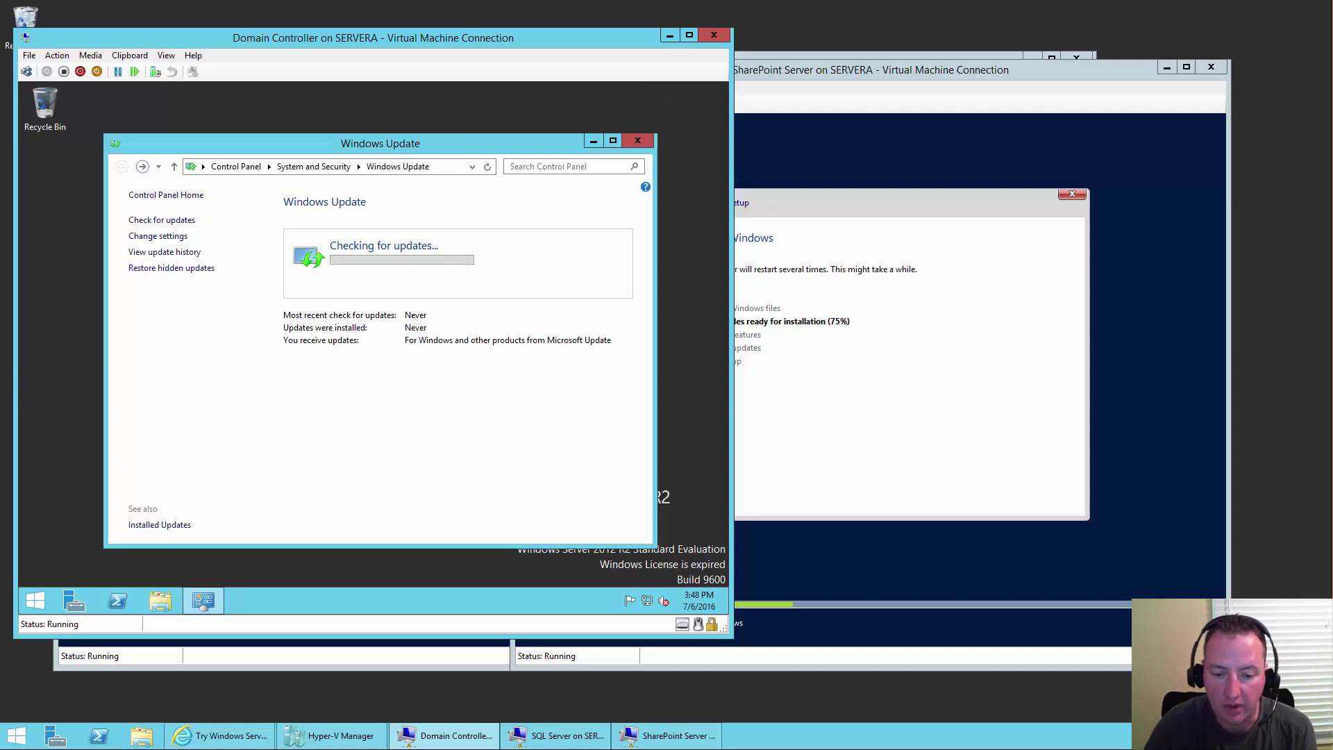
left_click(883, 73)
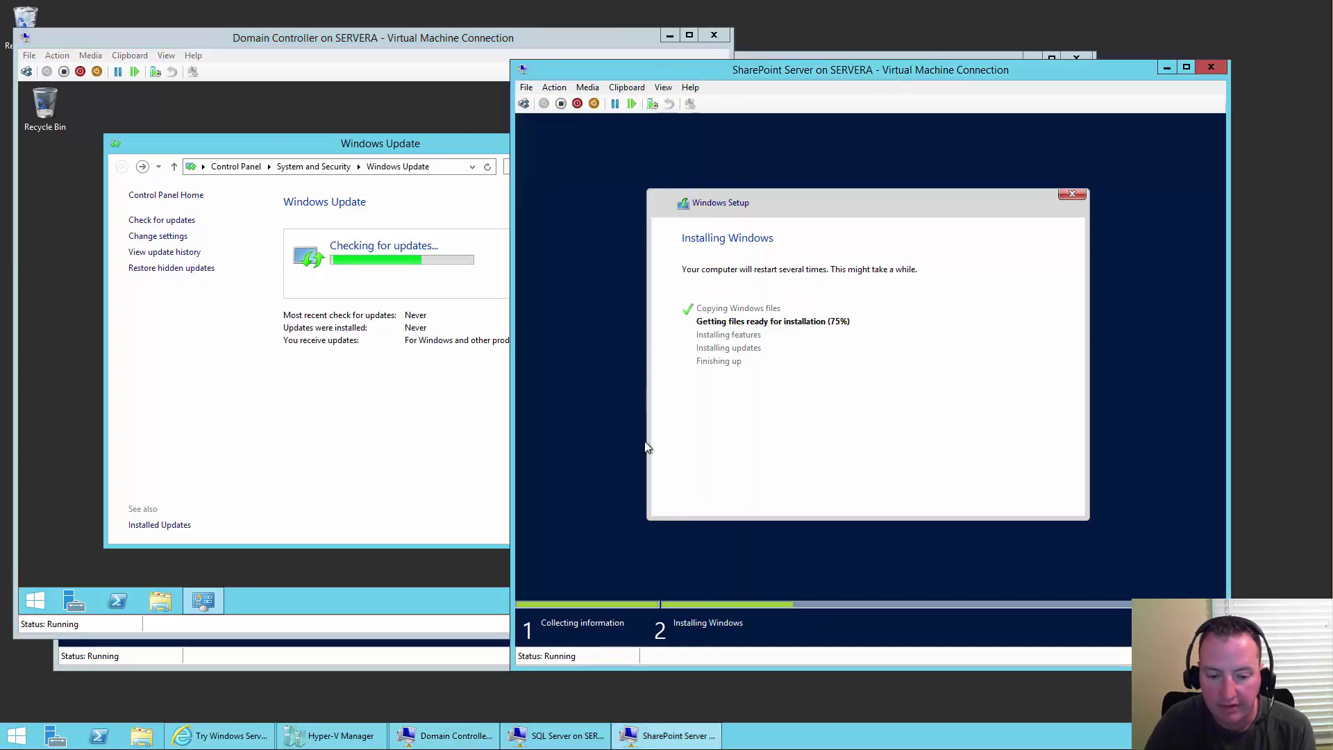
left_click(556, 735)
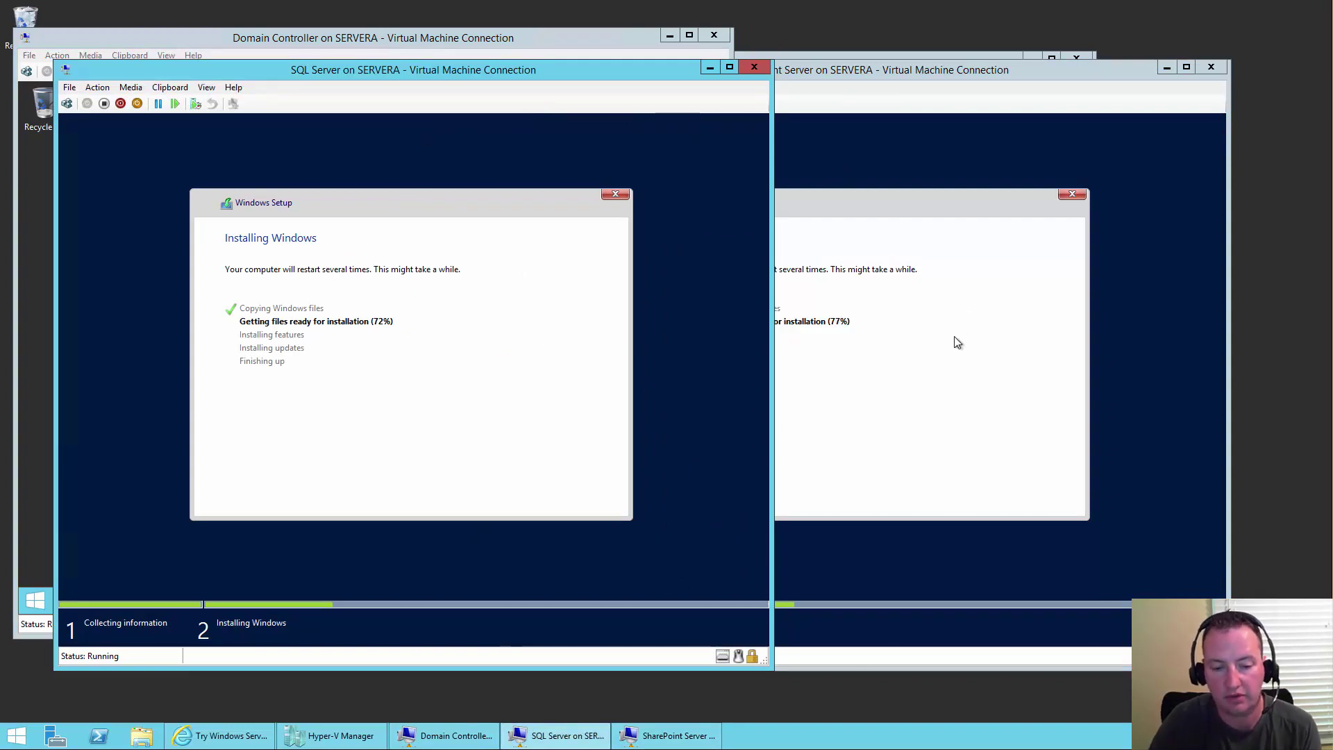
left_click(534, 32)
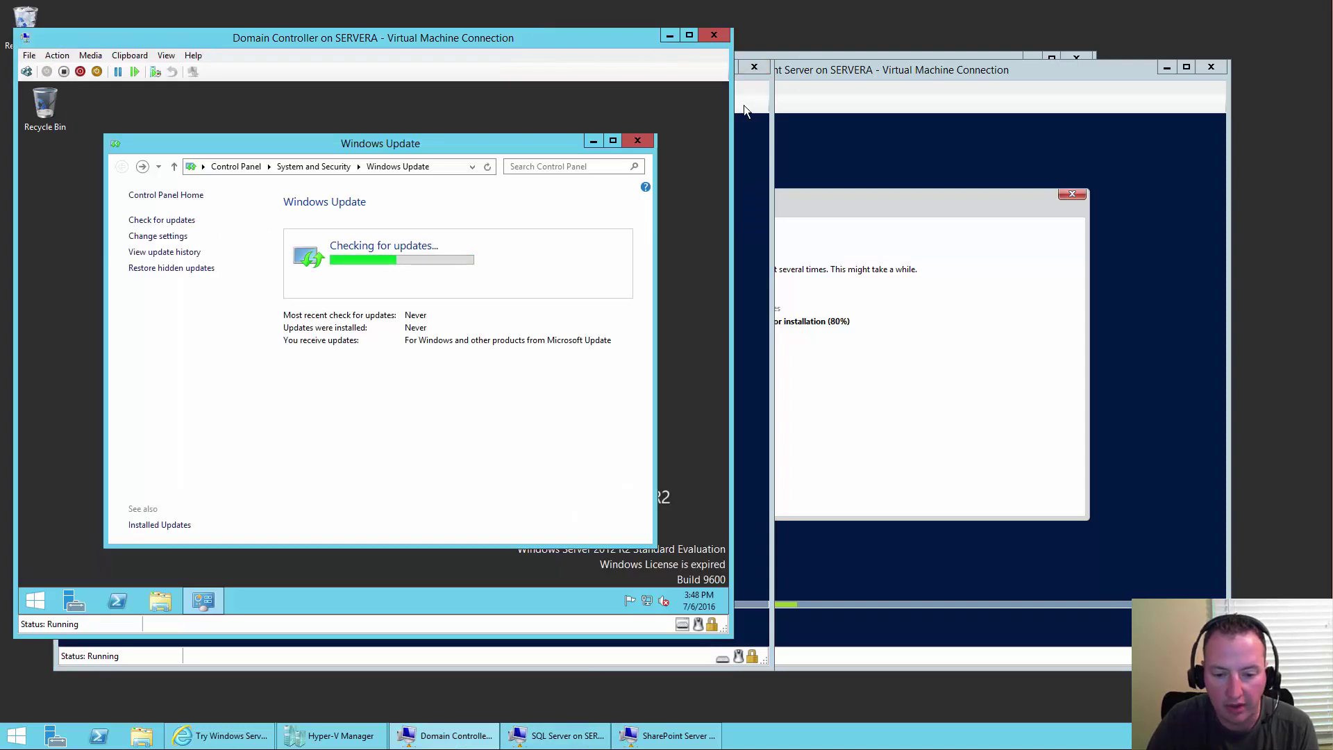
left_click(744, 106)
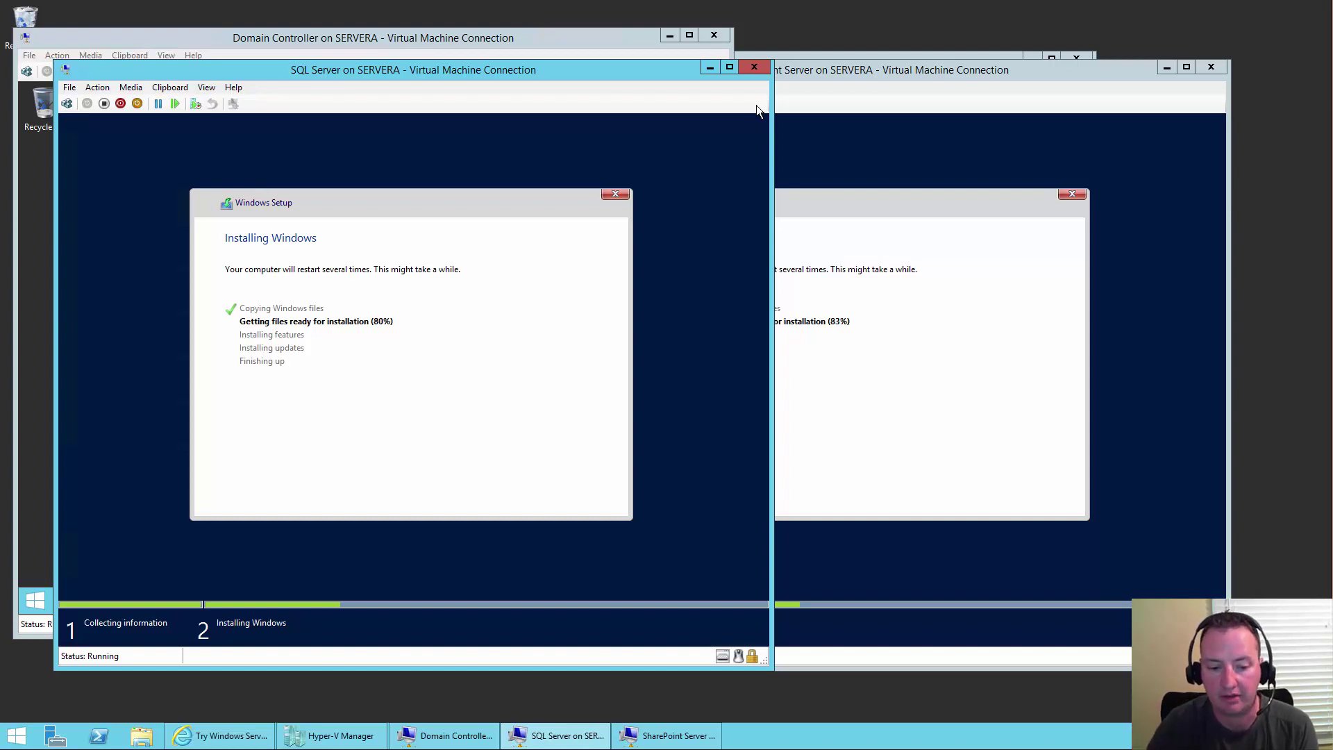
mouse_move(1332, 749)
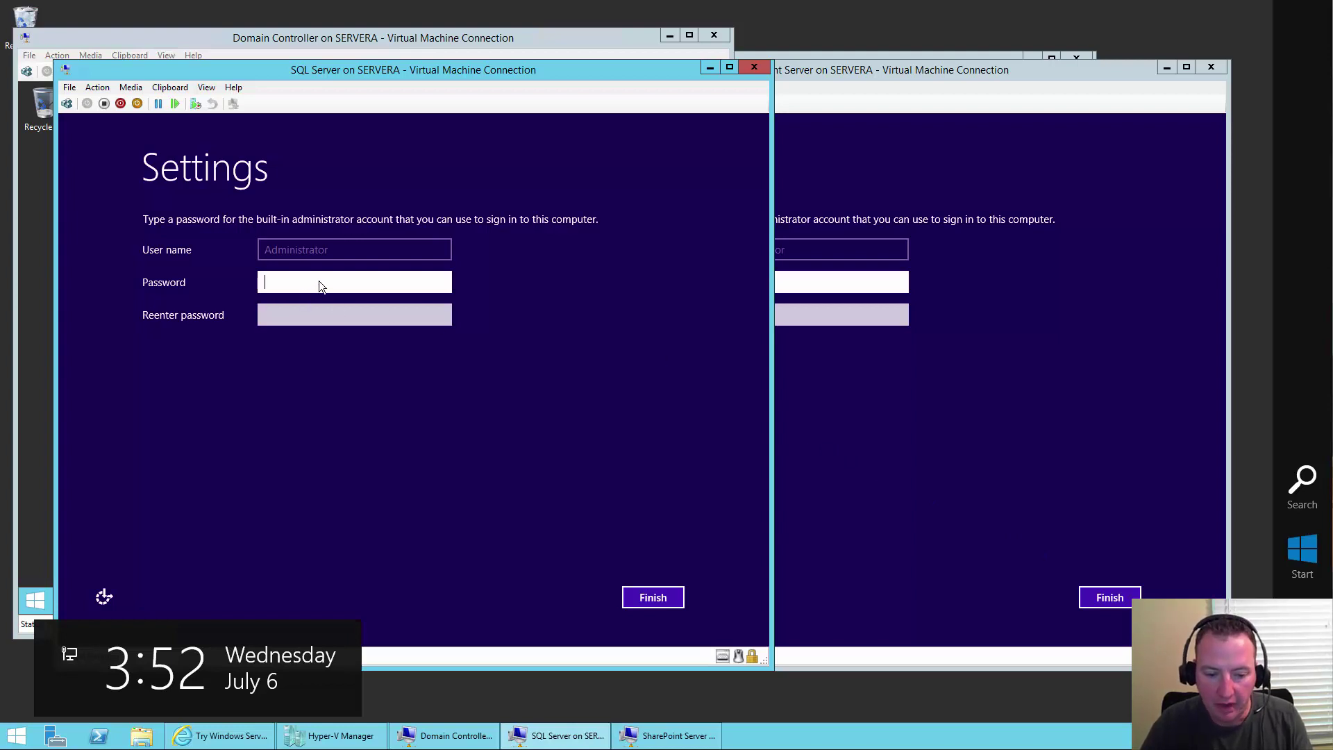
- Enter and re-enter the SQL Server VM's Administrator password, reveal it to verify, then click Finish
type("Password123")
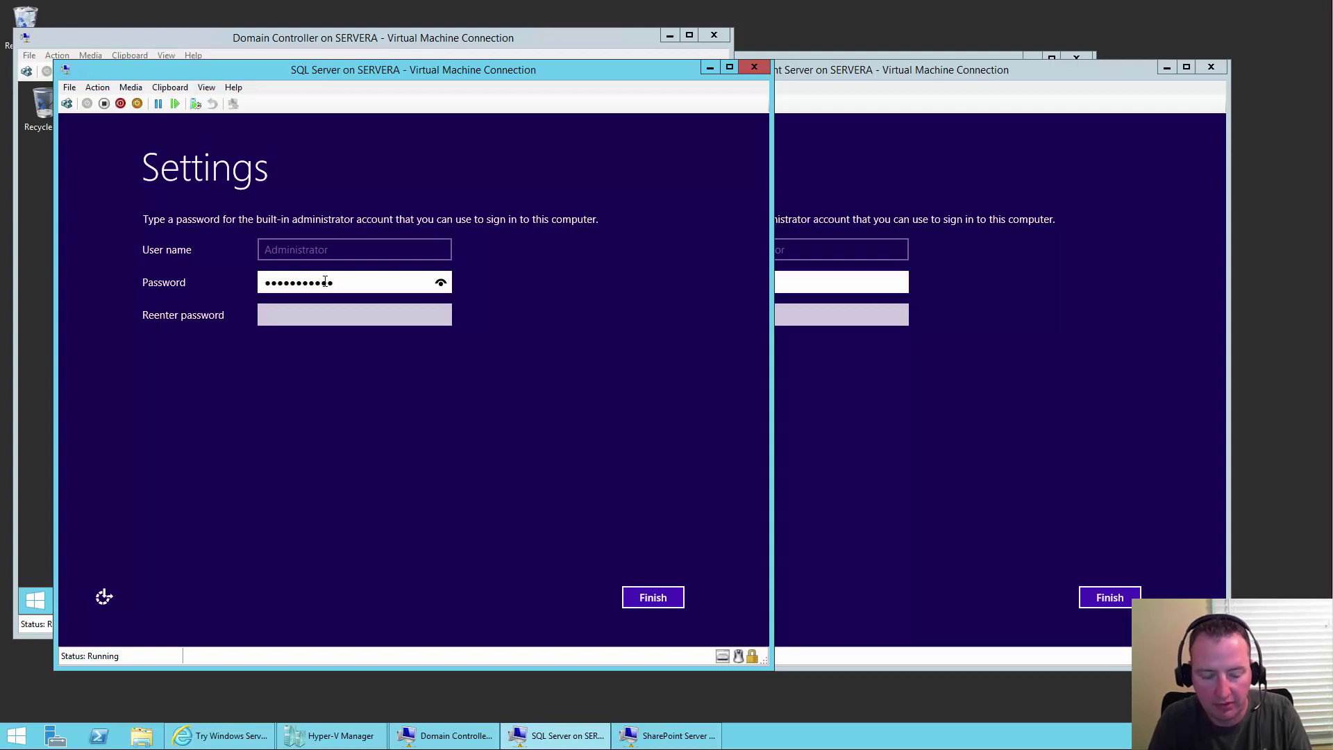
key("BackSpace")
key("BackSpace")
key("BackSpace")
key("BackSpace")
key("BackSpace")
key("BackSpace")
key("BackSpace")
key("BackSpace")
key("BackSpace")
key("BackSpace")
key("BackSpace")
type("Pass")
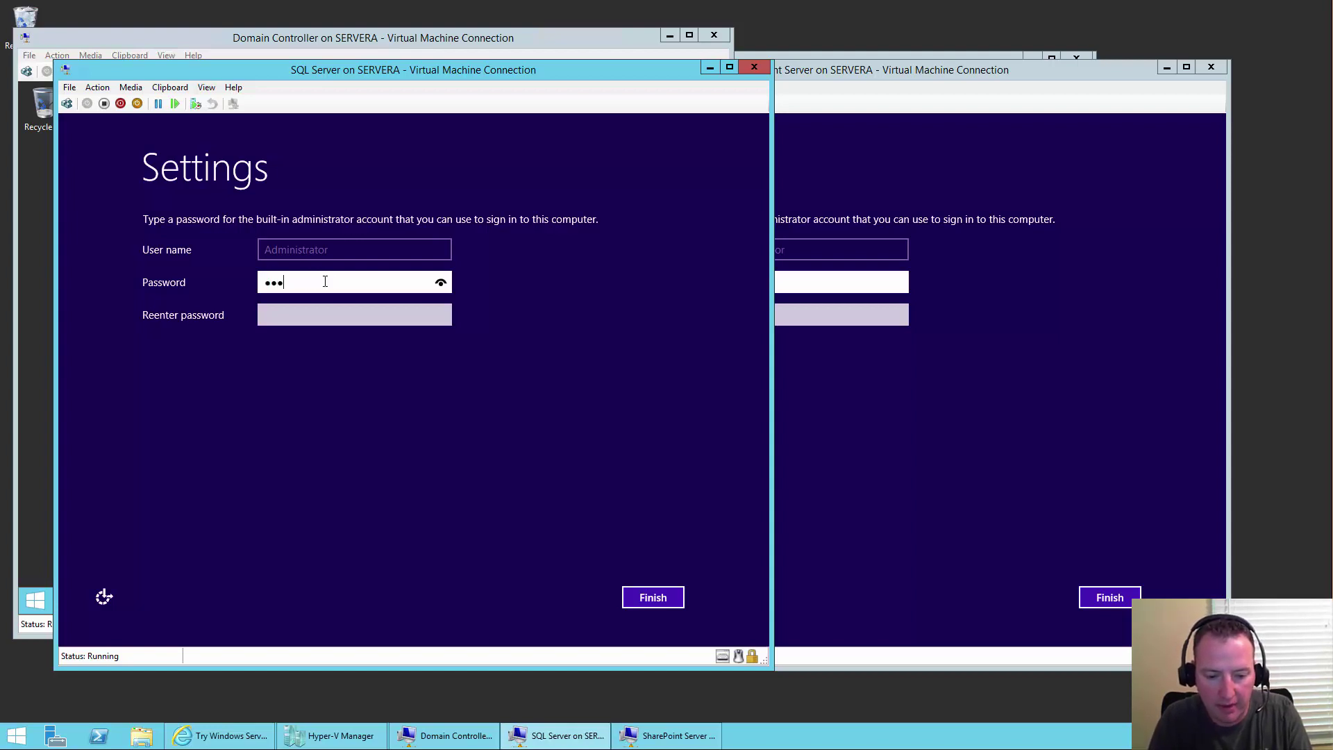
type("word1")
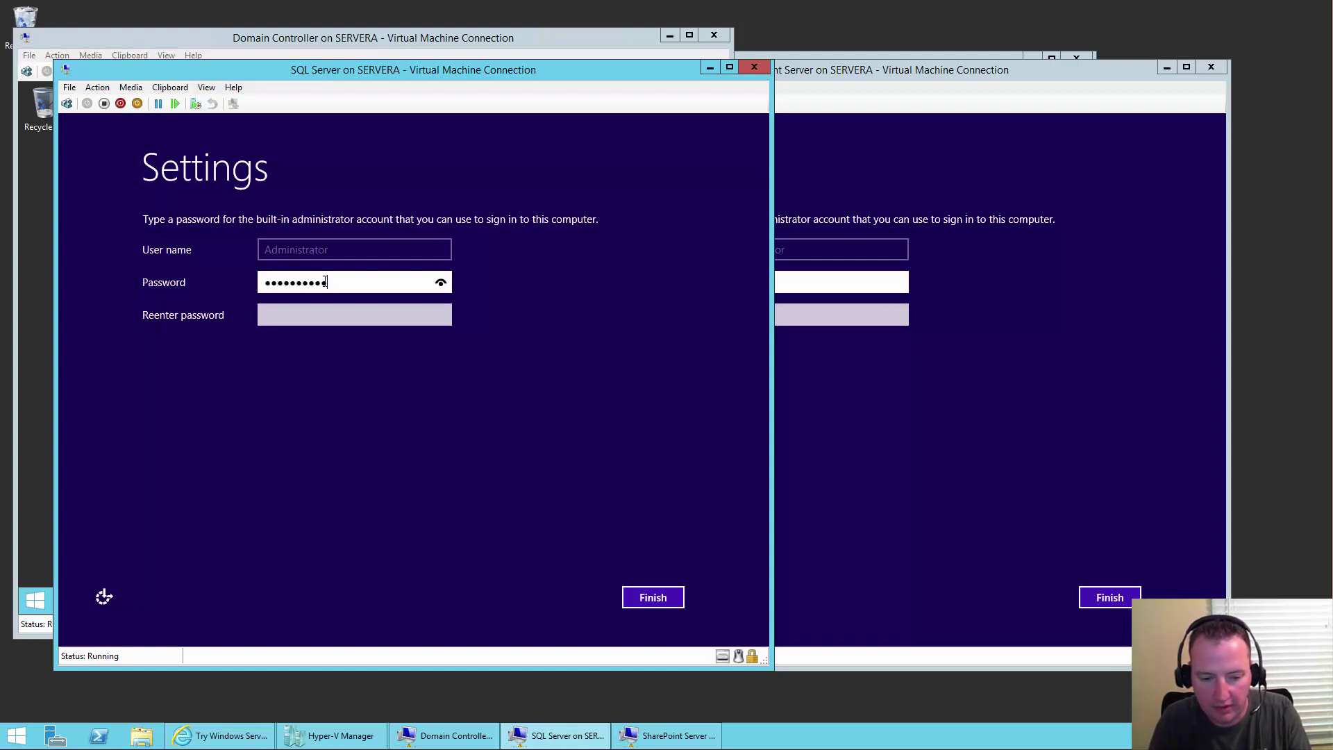
key("Tab")
type("Password1!")
left_click(441, 318)
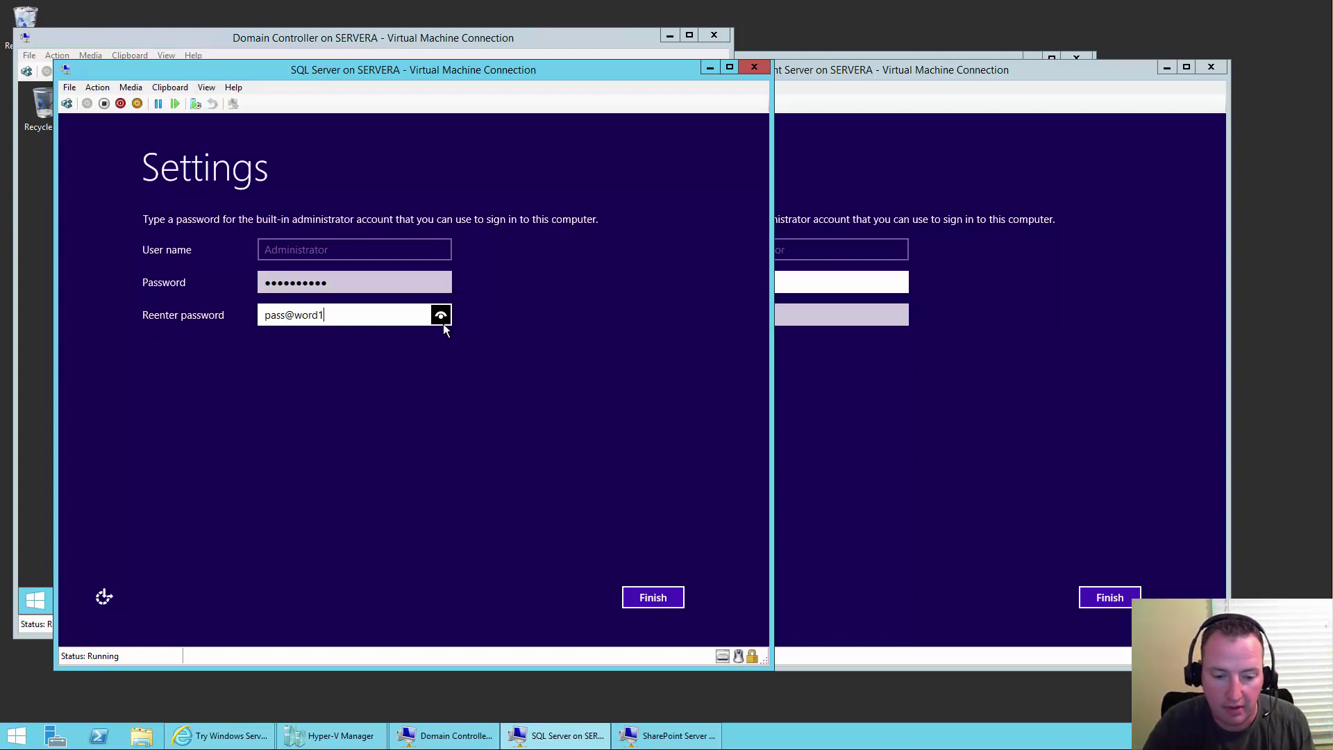
left_click(651, 597)
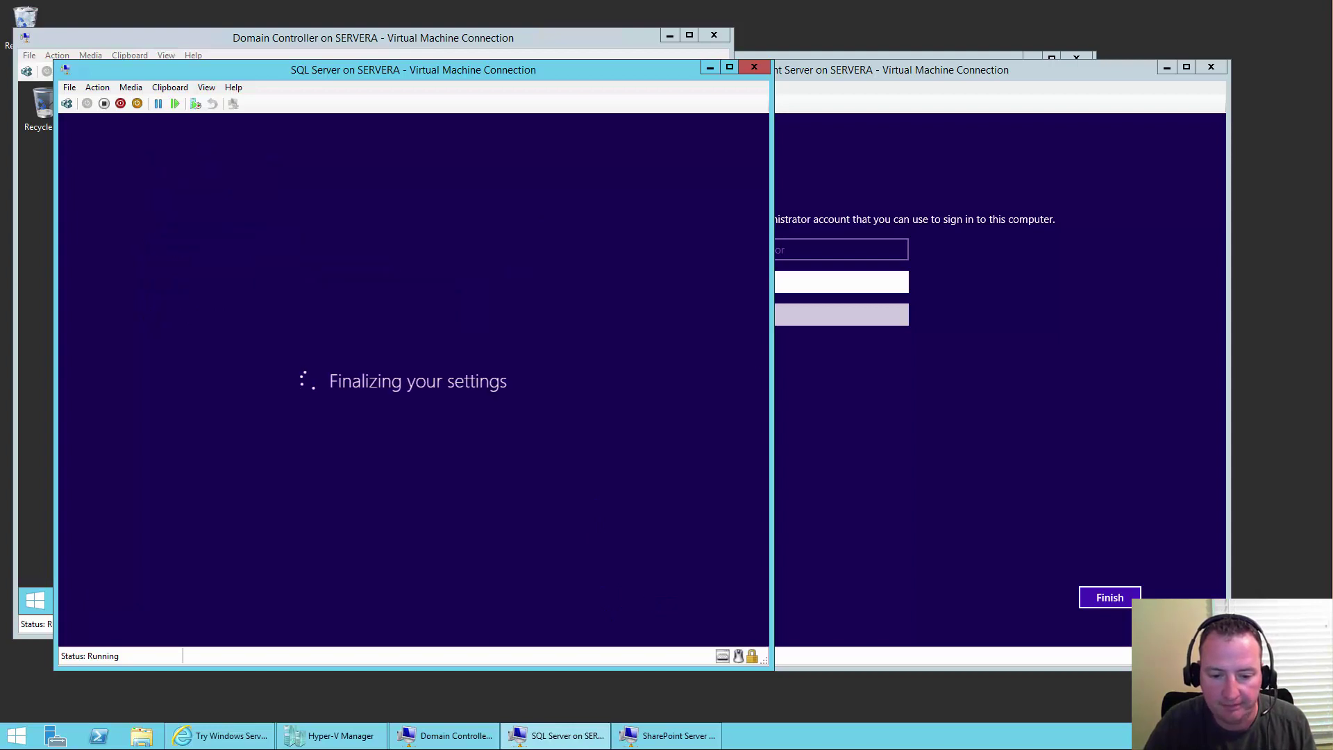
- Enter and confirm the administrator password to finish the SharePoint VM's setup
left_click(813, 303)
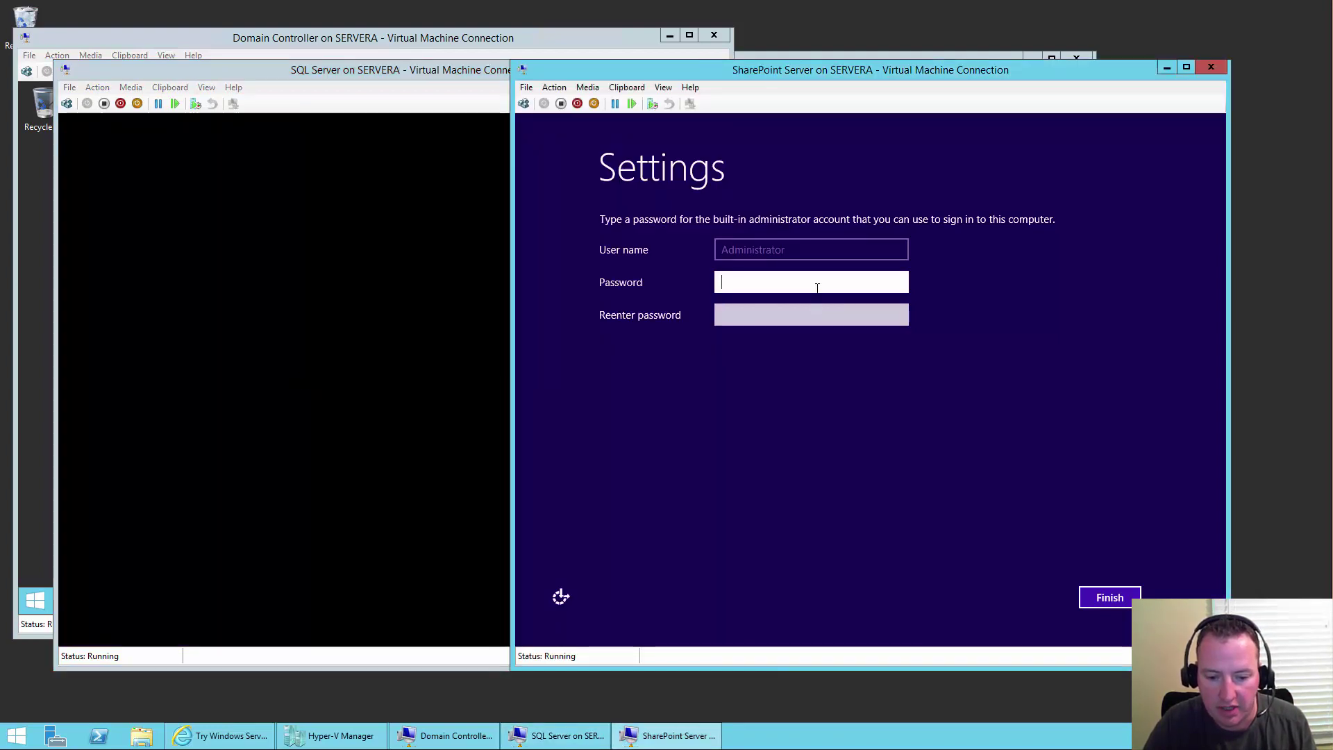
type("Pa$$w0r")
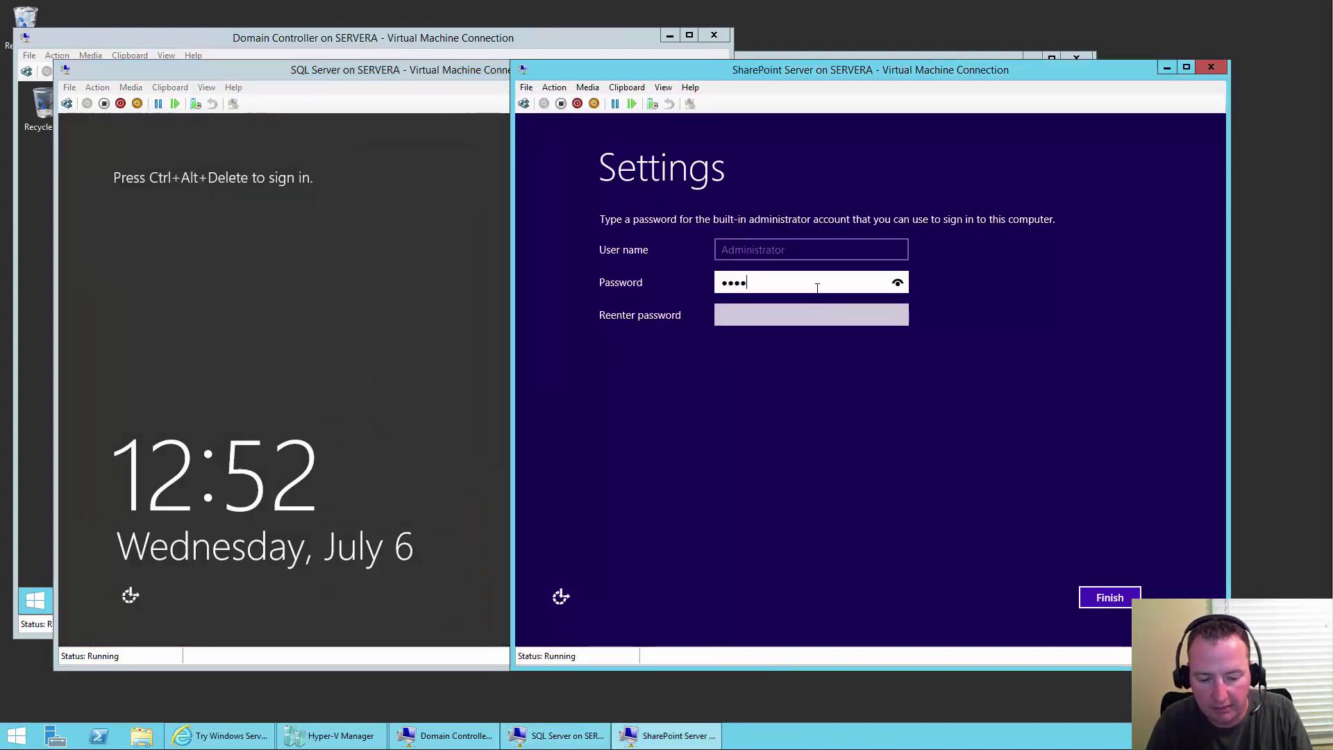
type("d12")
key("Tab")
type("Pa$$w0rd12")
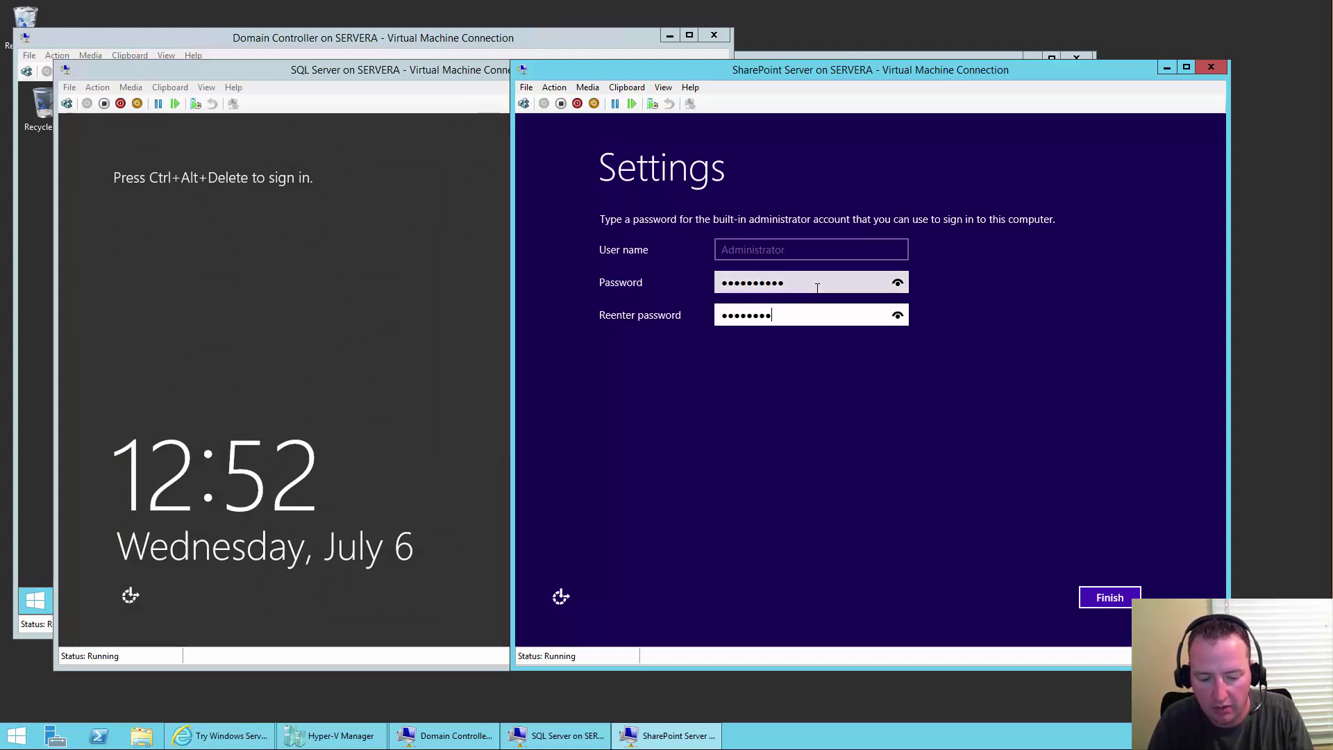
key("Return")
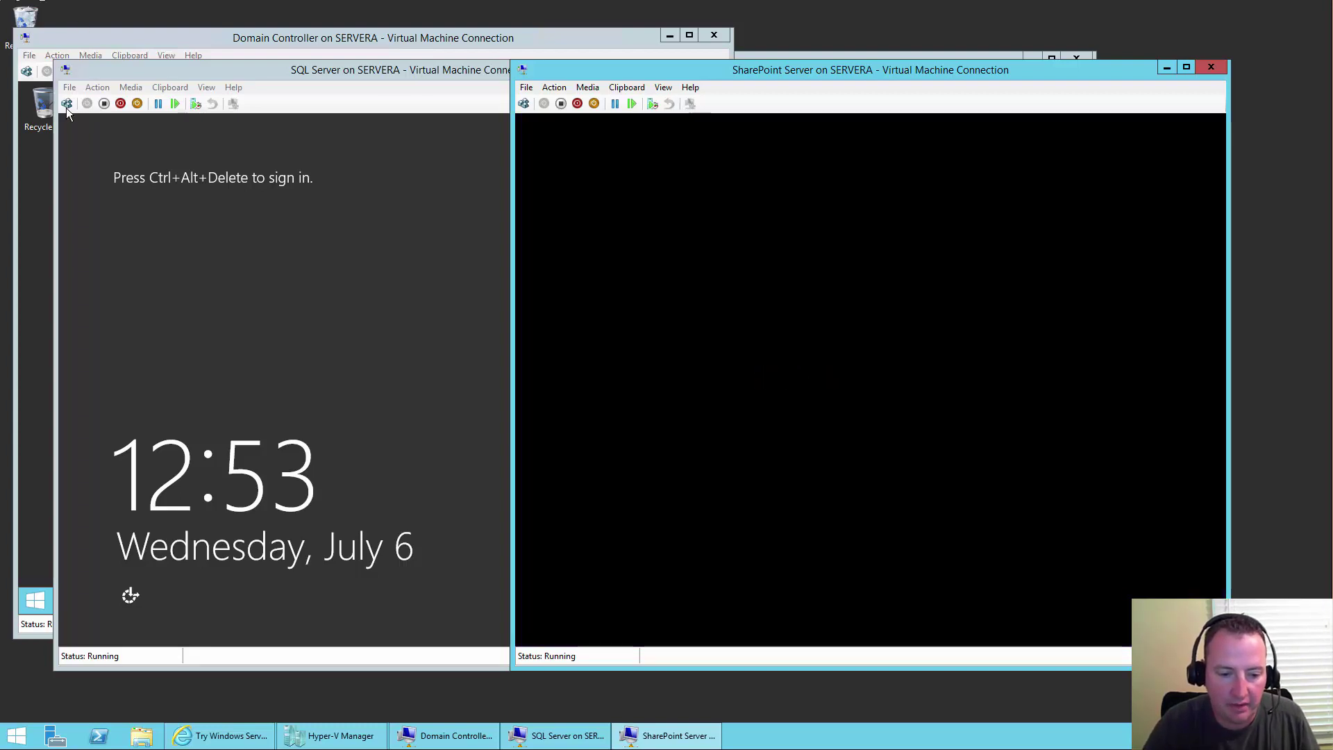
- Sign in as Administrator on both the SQL Server and SharePoint Server VMs
left_click(65, 104)
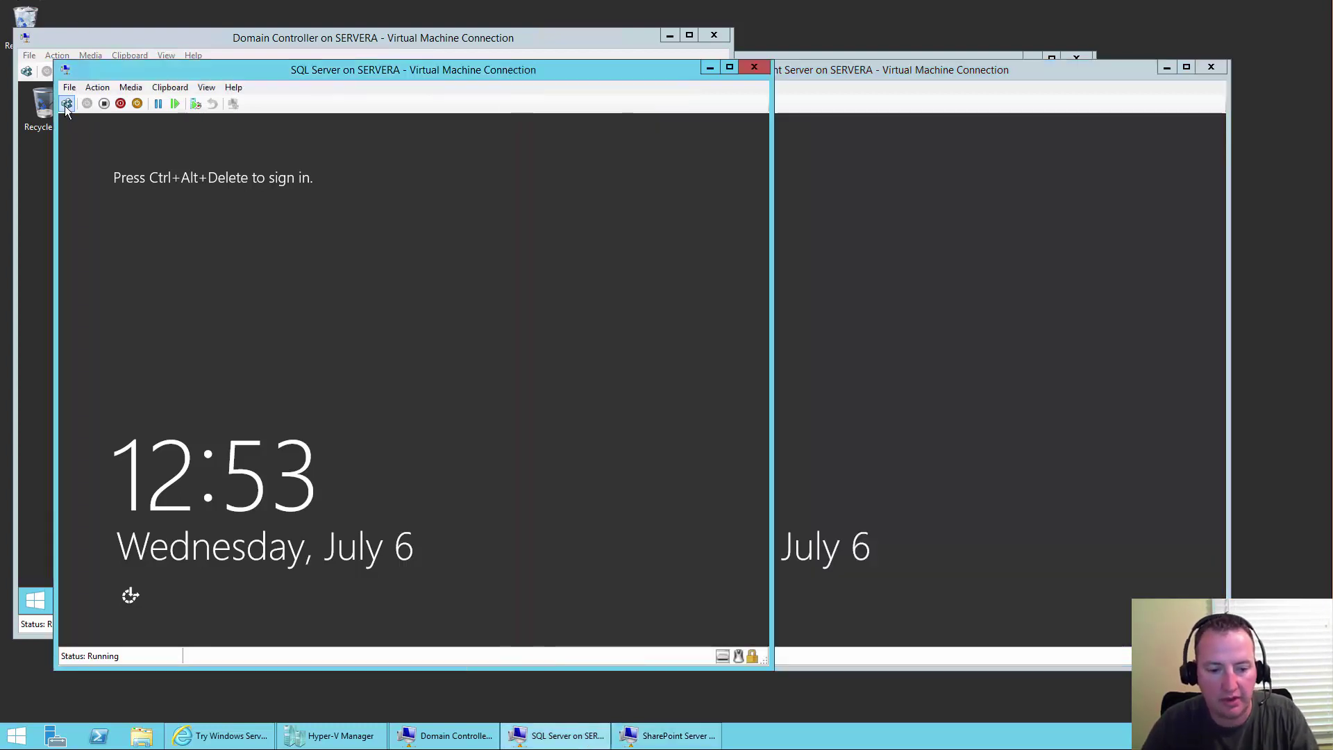
left_click(66, 104)
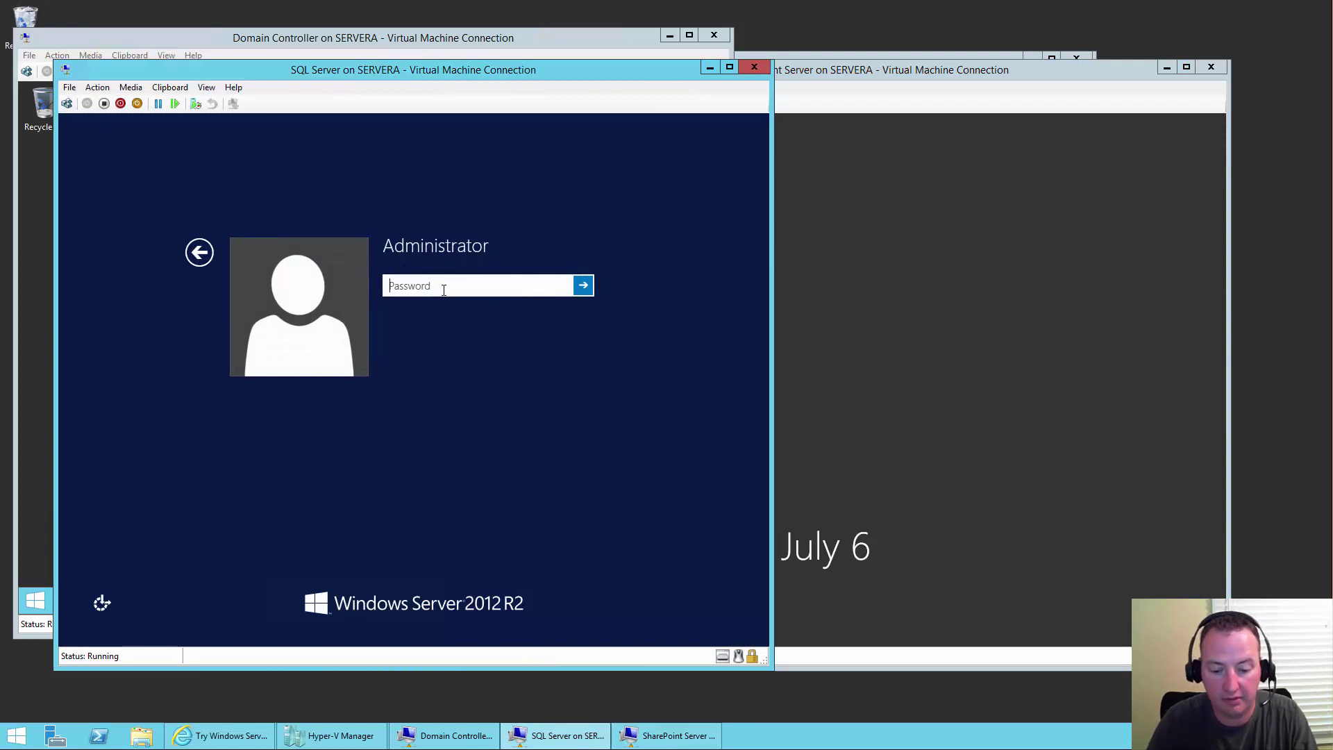
type("•••")
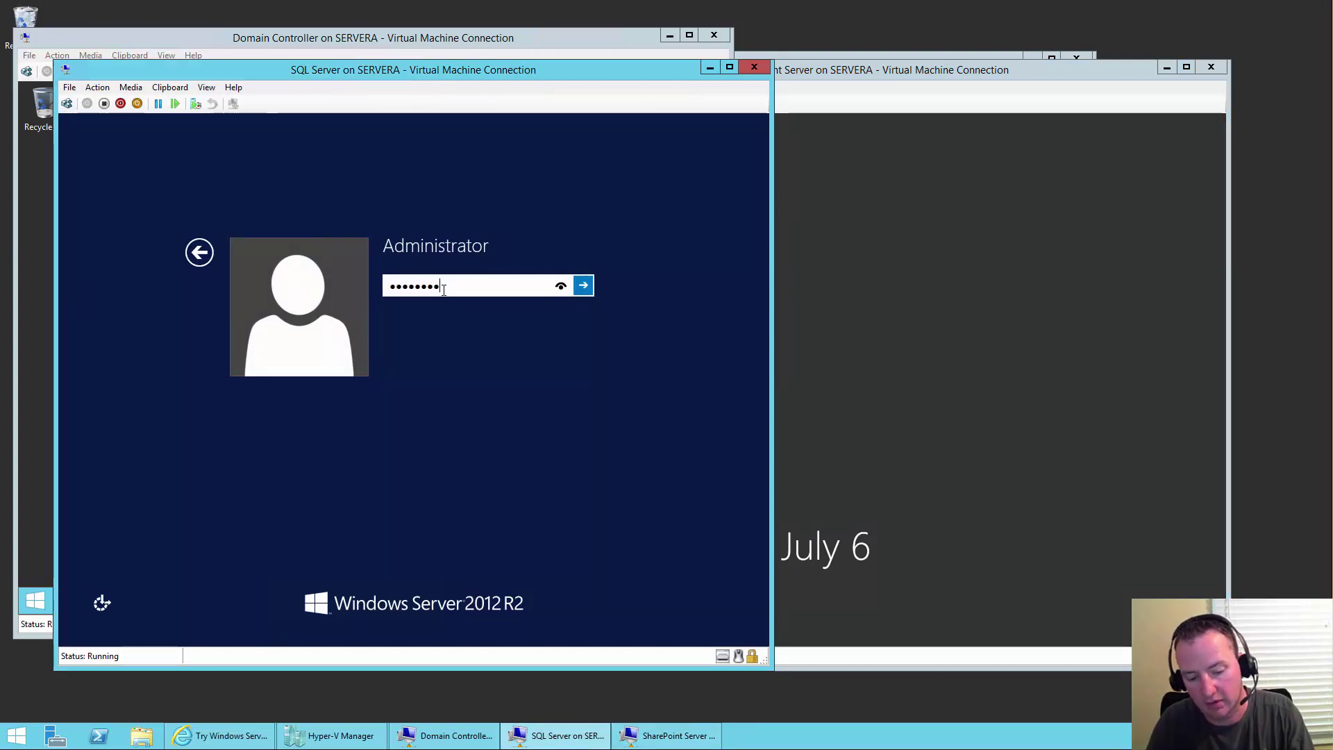
key("Return")
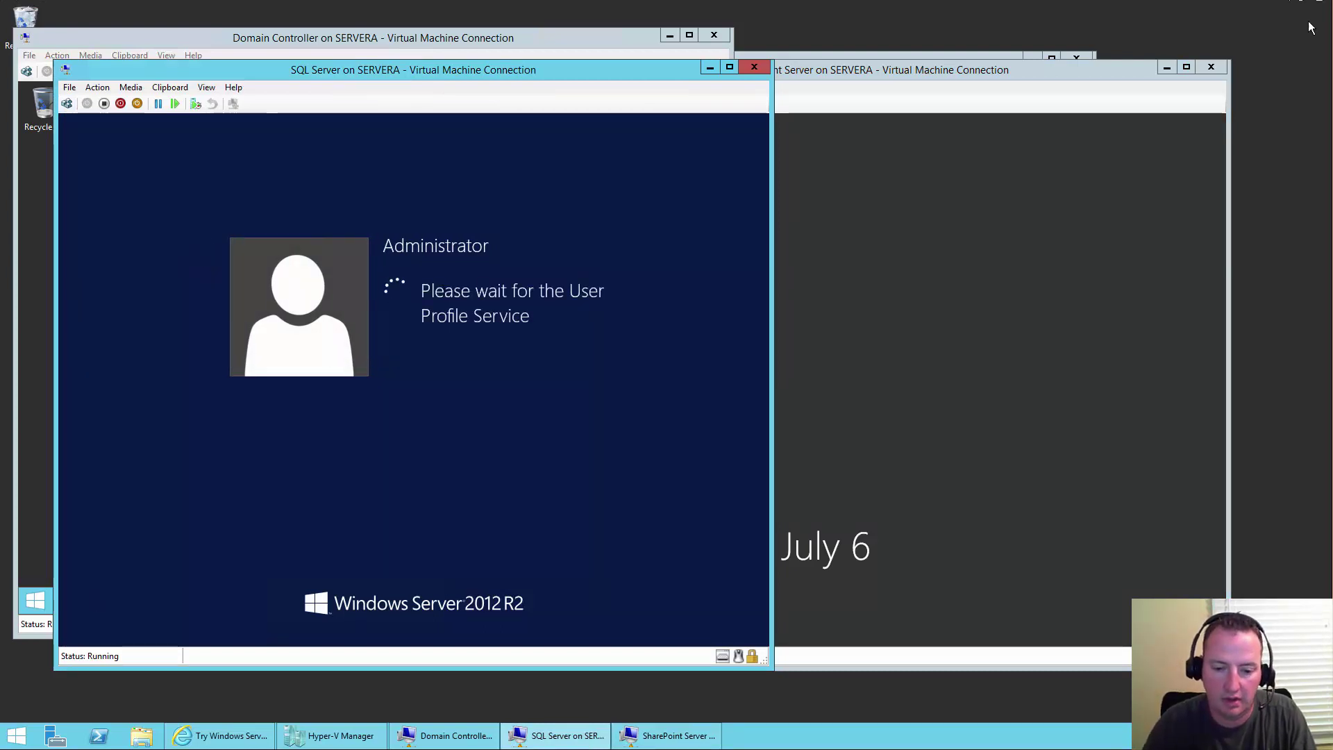
left_click(1039, 73)
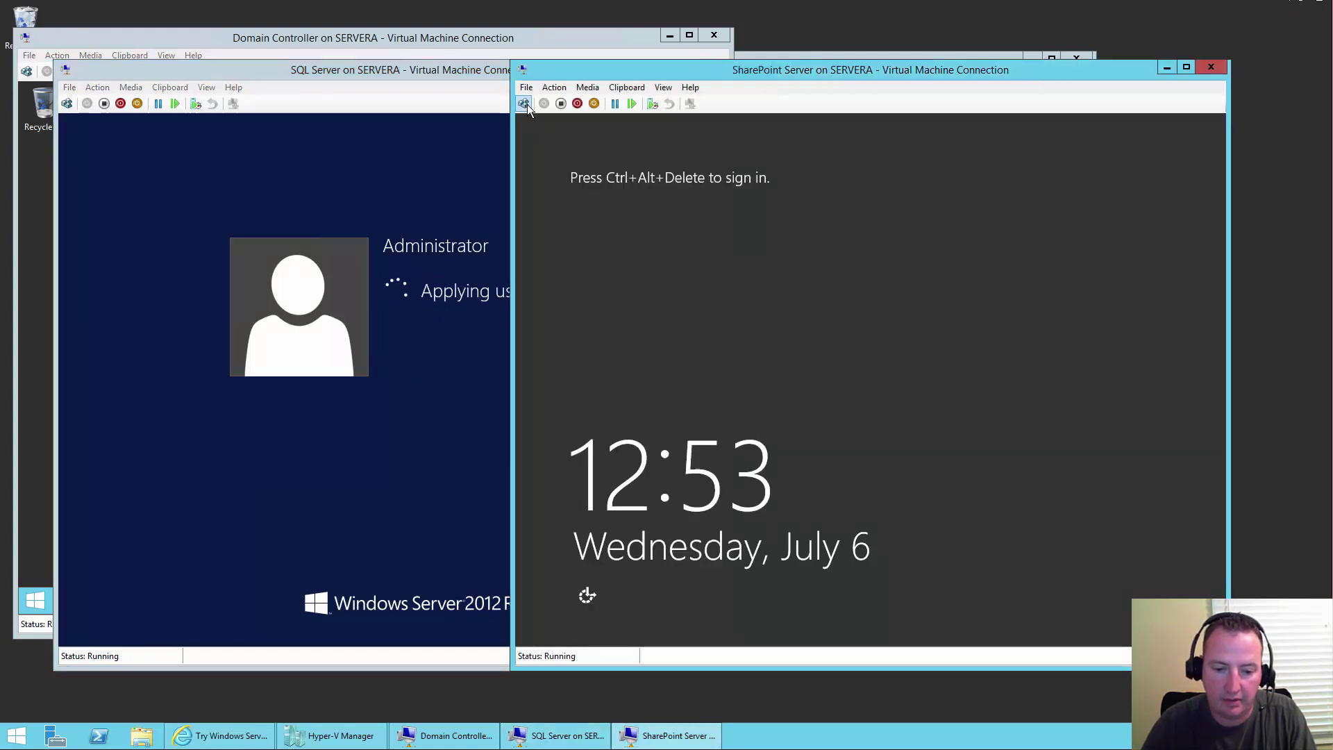
left_click(524, 103)
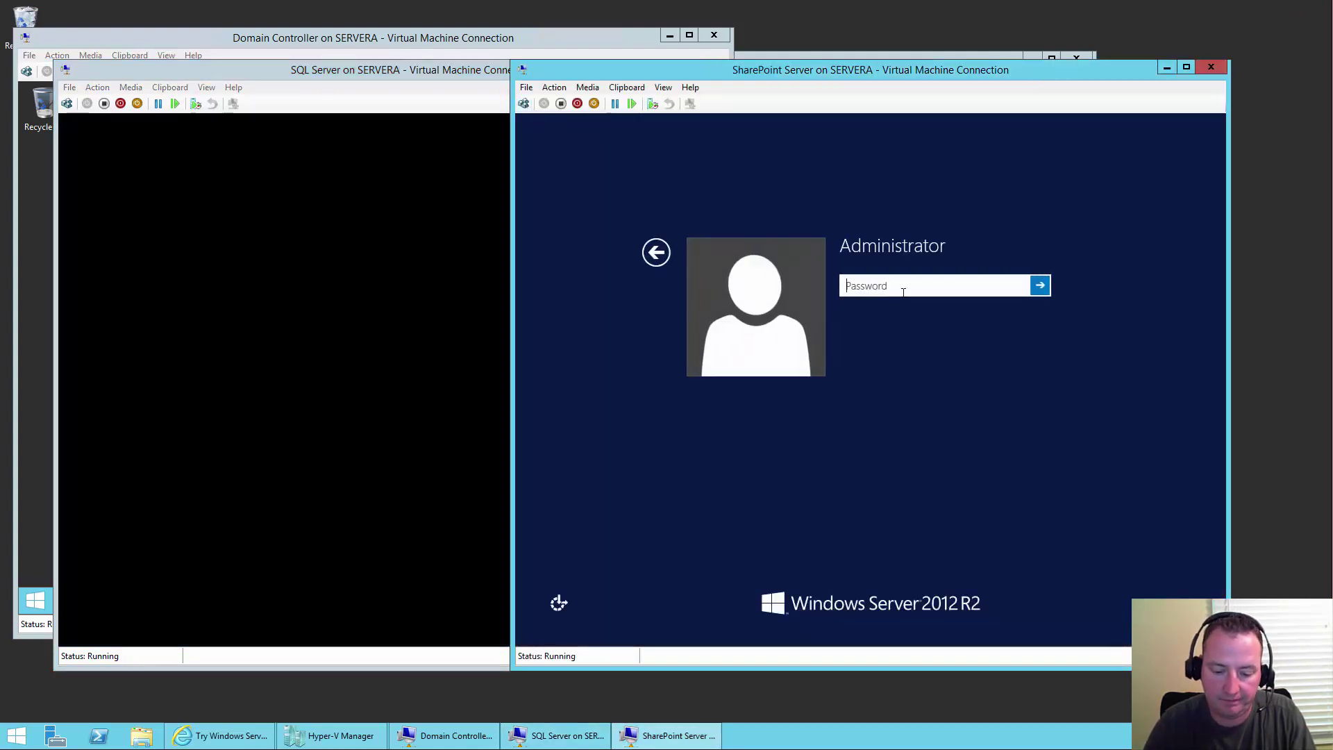
type("Pa$$w0rd")
key("Return")
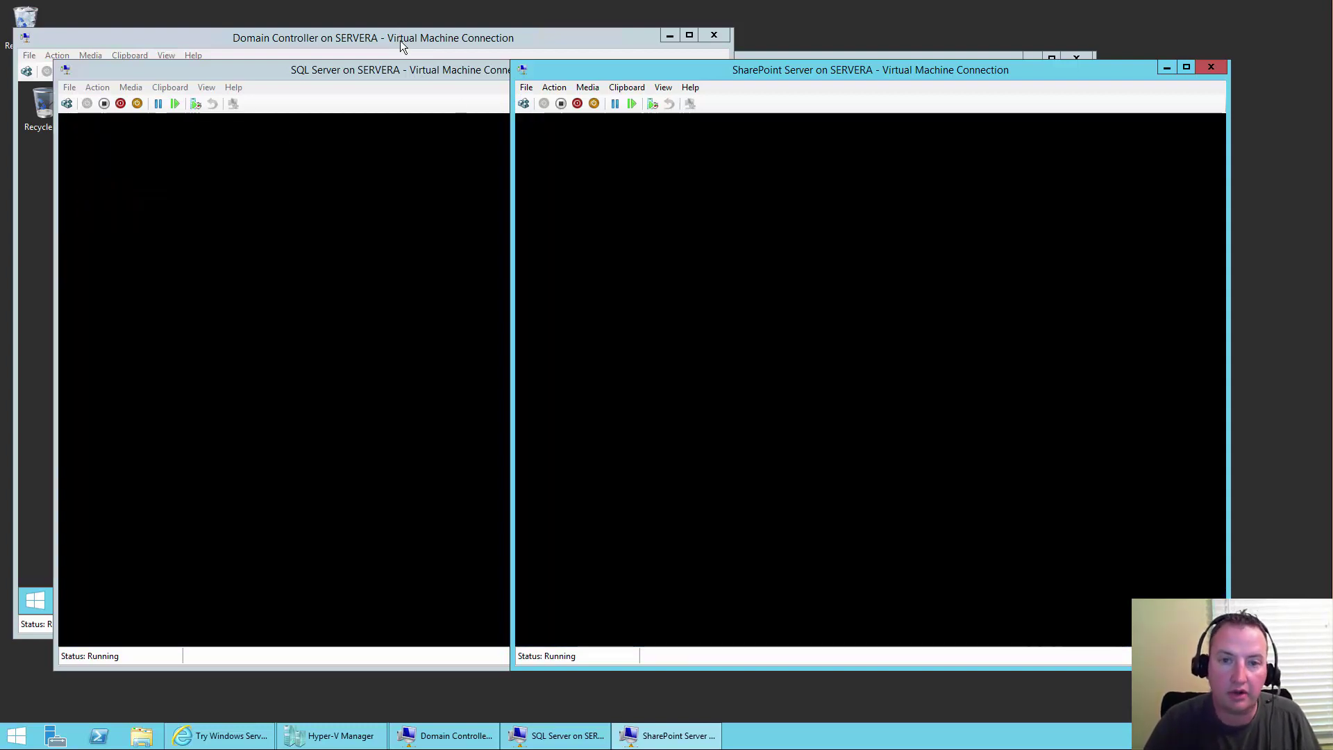
- Begin installing the 218 important updates in the Domain Controller VM's Windows Update
left_click(400, 40)
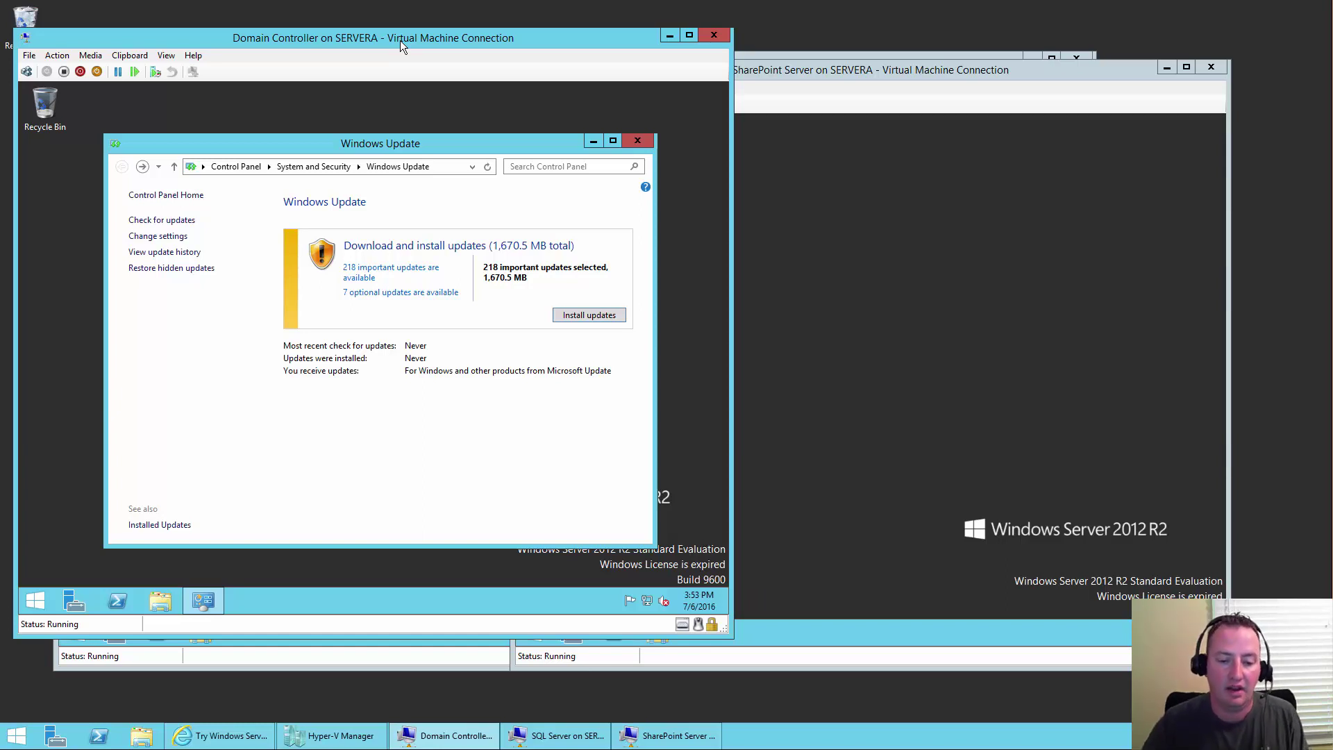
left_click(584, 316)
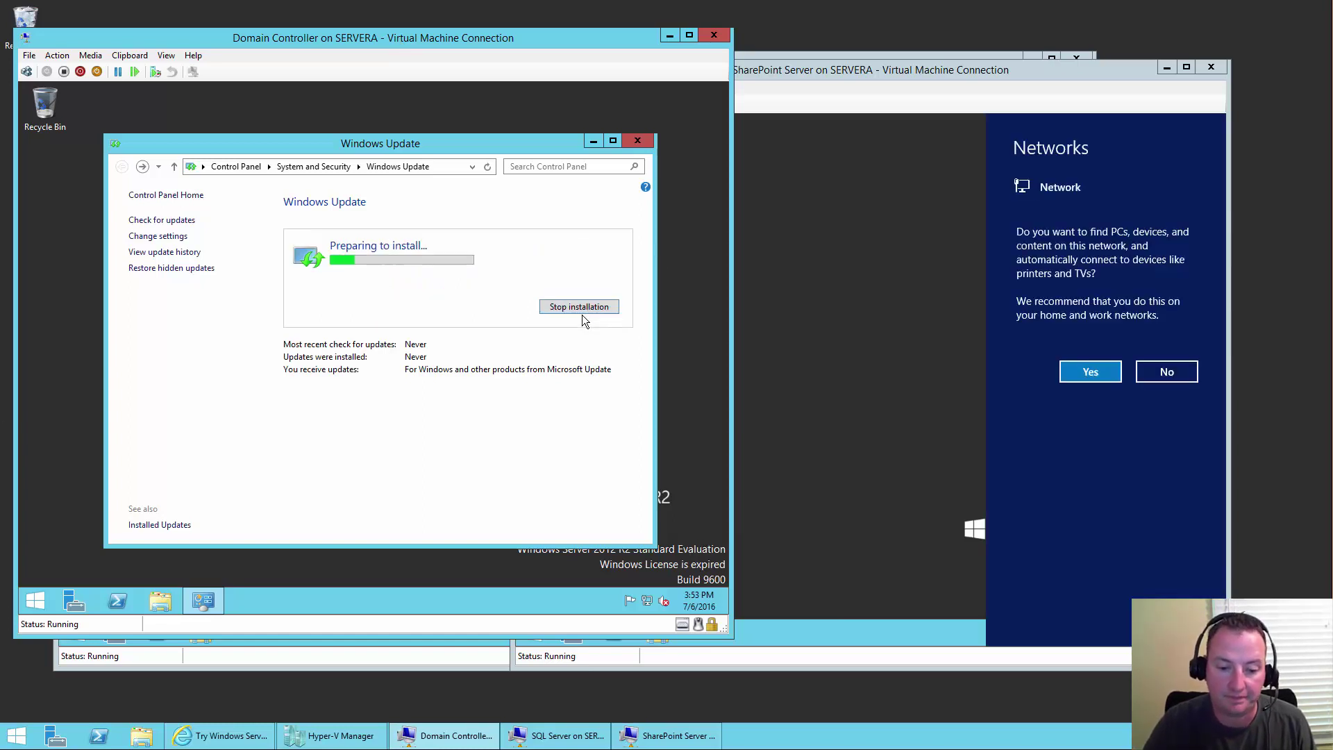
left_click(369, 661)
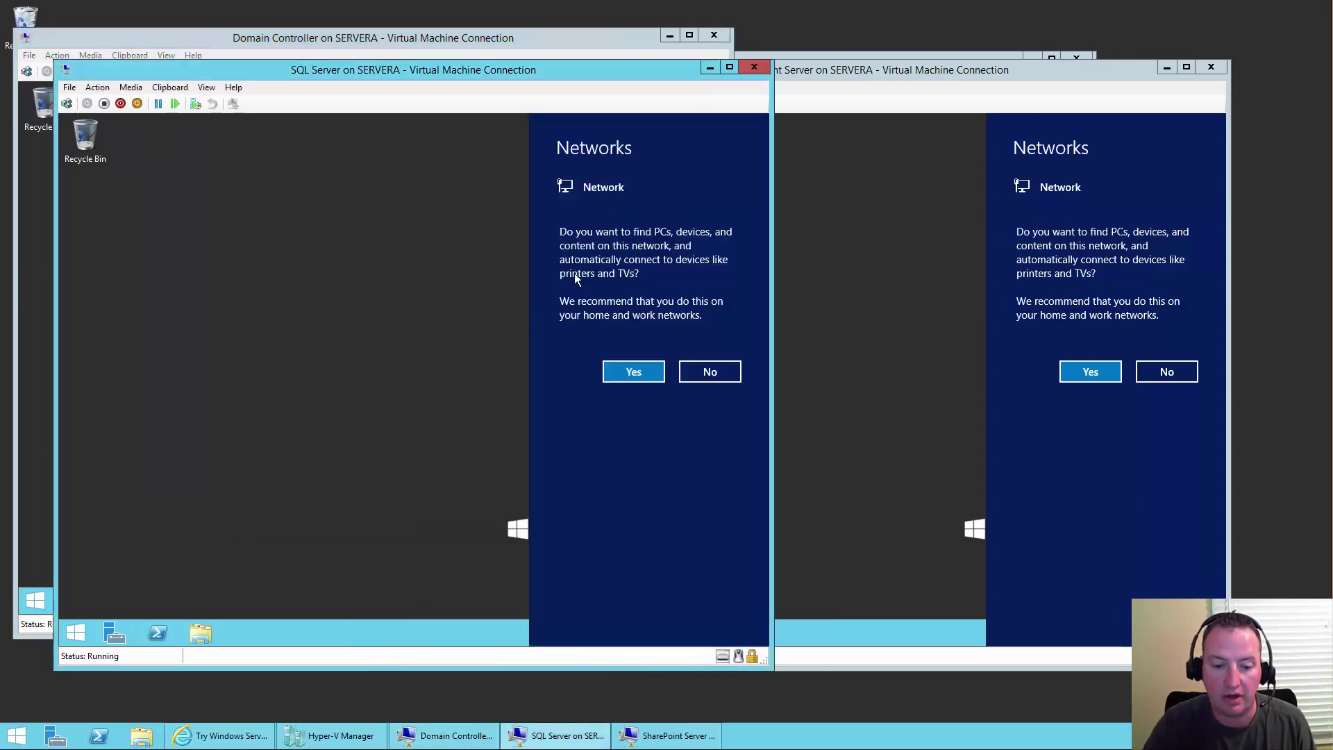
- Allow network discovery on both the SQL Server and SharePoint VMs
left_click(623, 374)
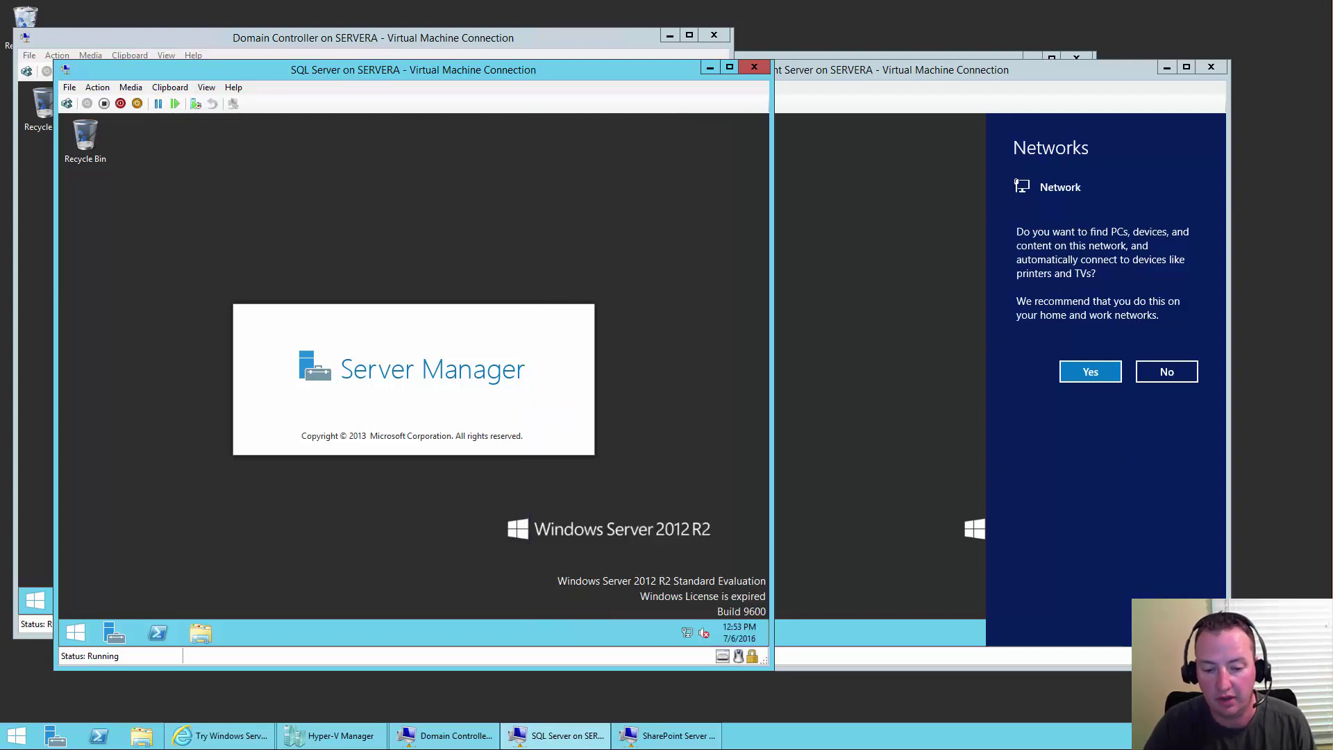
left_click(1215, 310)
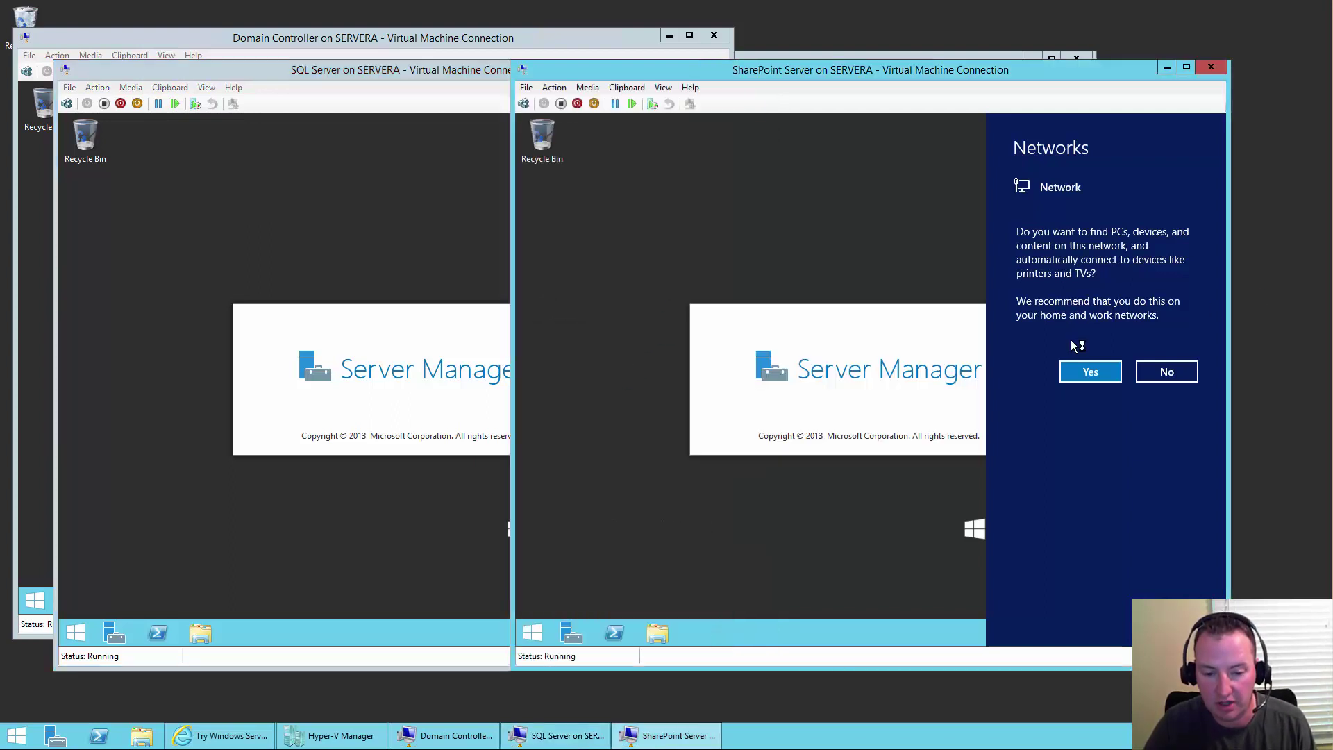
left_click(1096, 368)
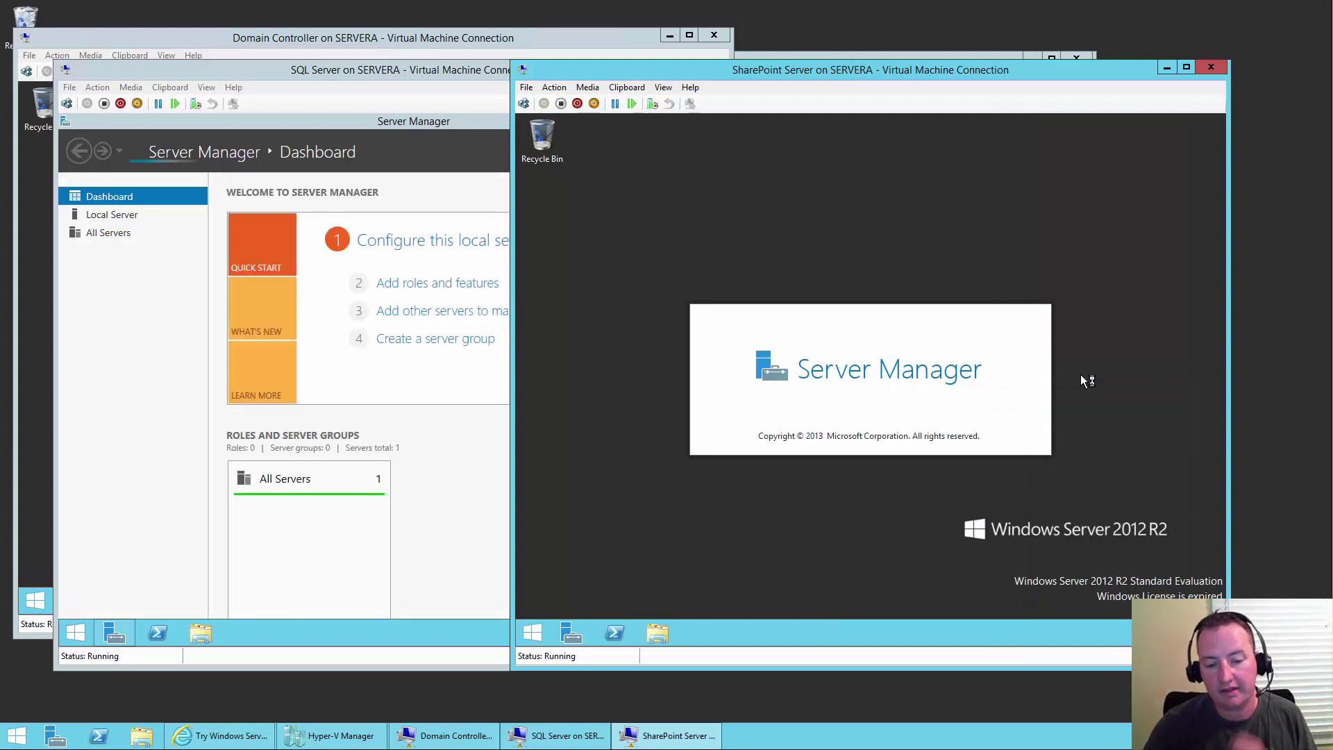
- Rearrange the three VM windows and open Local Server properties in the SQL VM's Server Manager
left_click(394, 39)
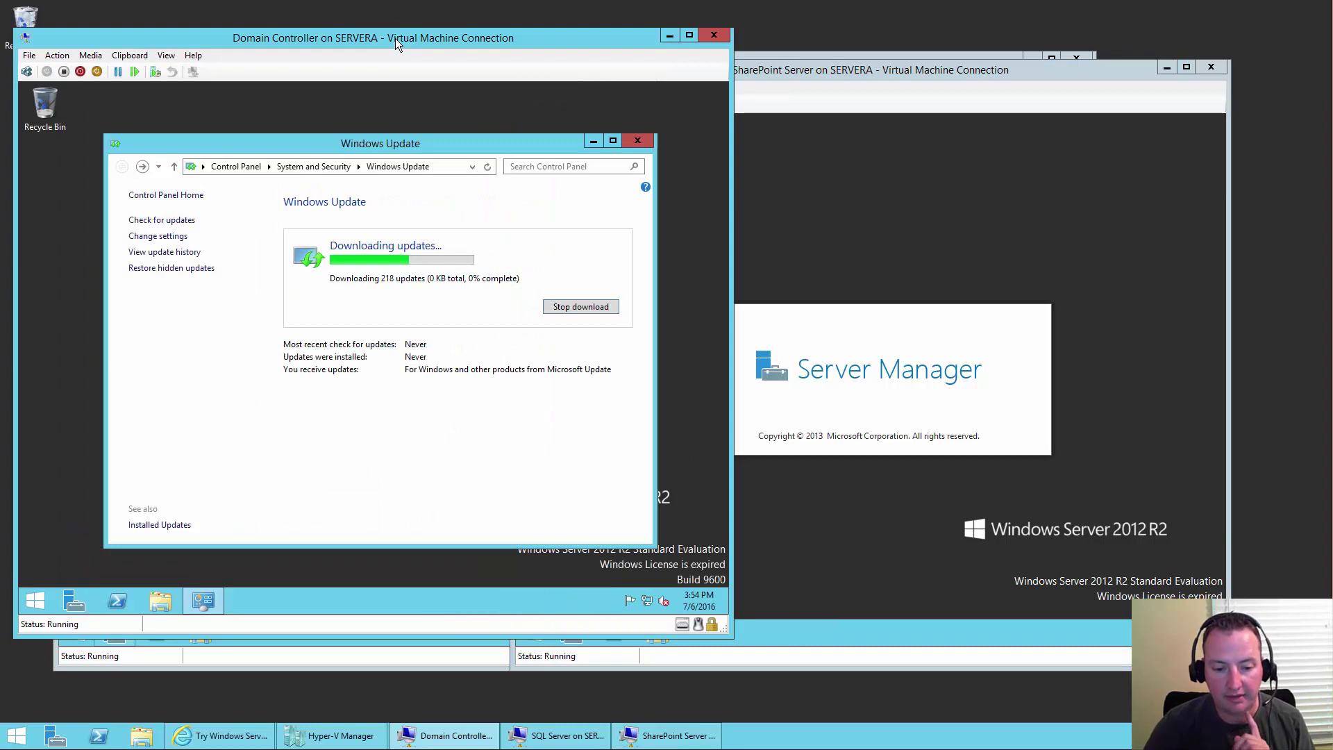
left_click(389, 653)
left_click_drag(393, 70, 434, 118)
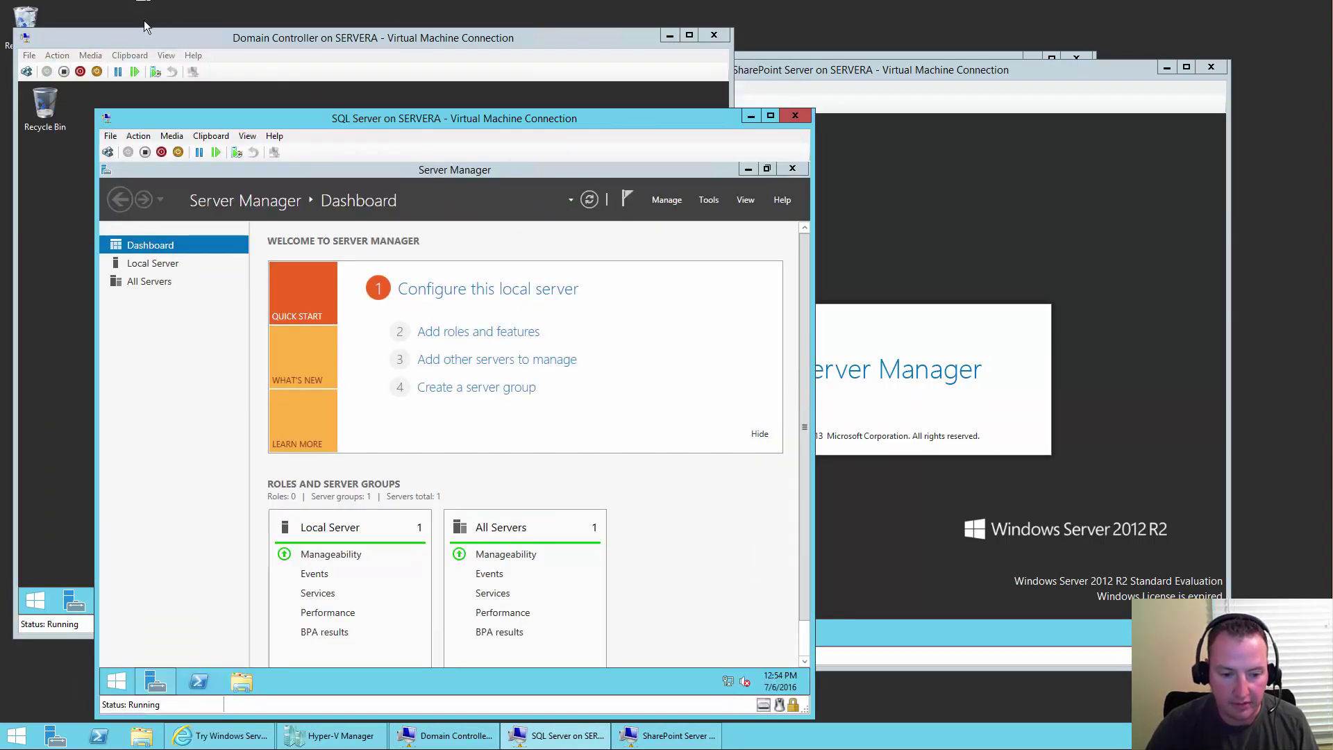
left_click_drag(138, 39, 136, 28)
left_click_drag(847, 72, 938, 21)
left_click(527, 685)
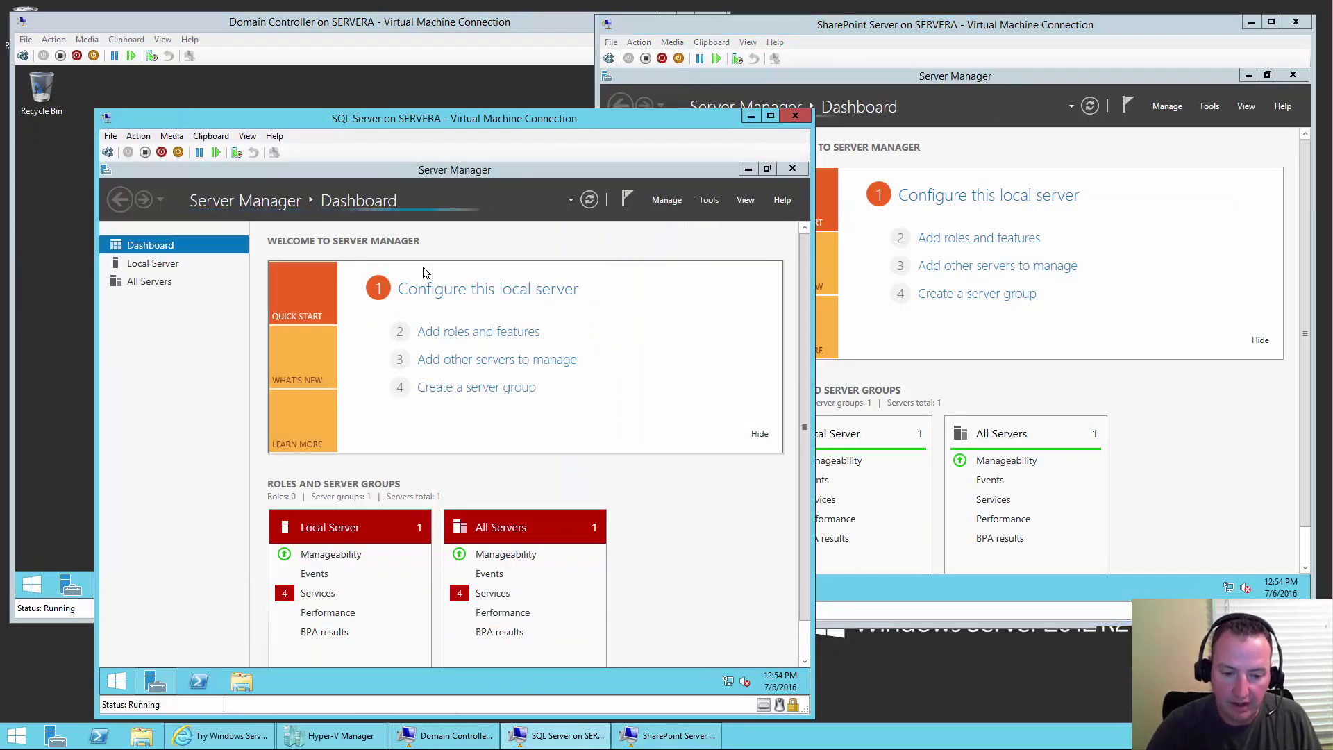
left_click(479, 297)
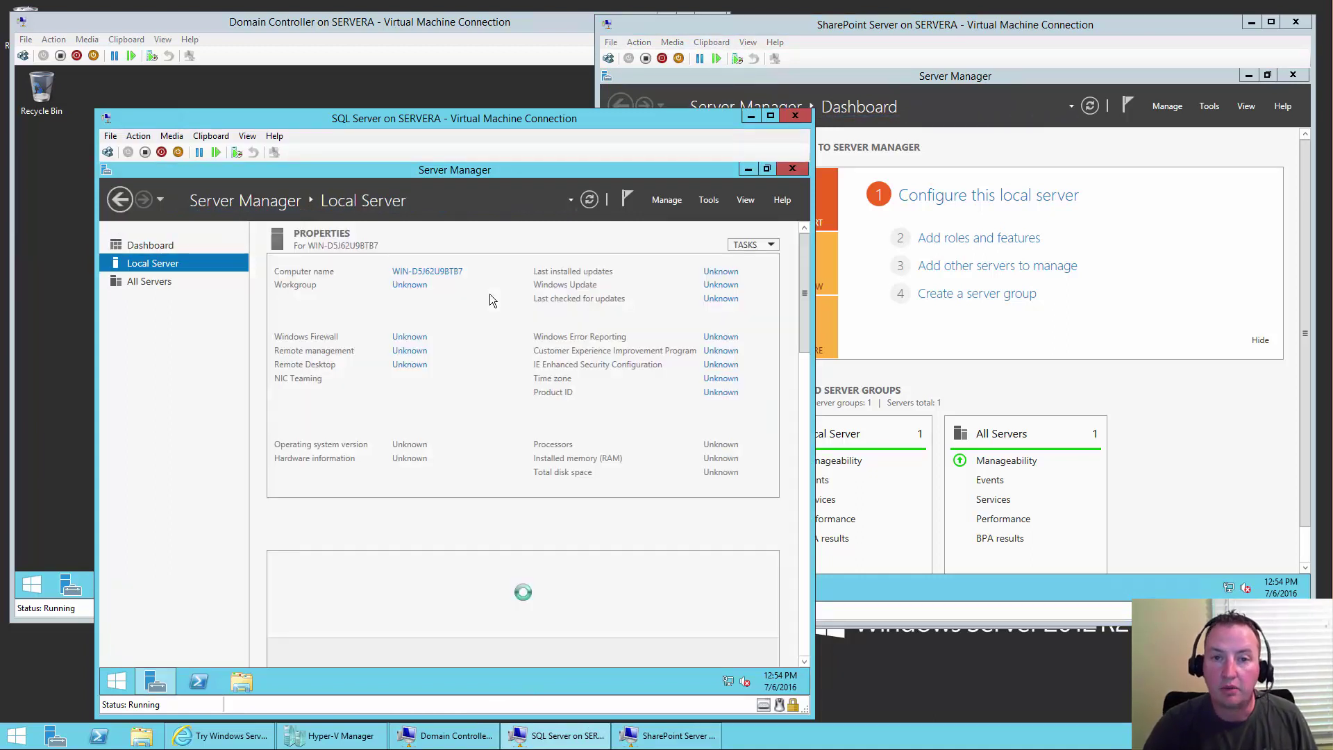
- Open the SQL VM's computer name change dialog and start typing SQLdemo as the new name
left_click(445, 277)
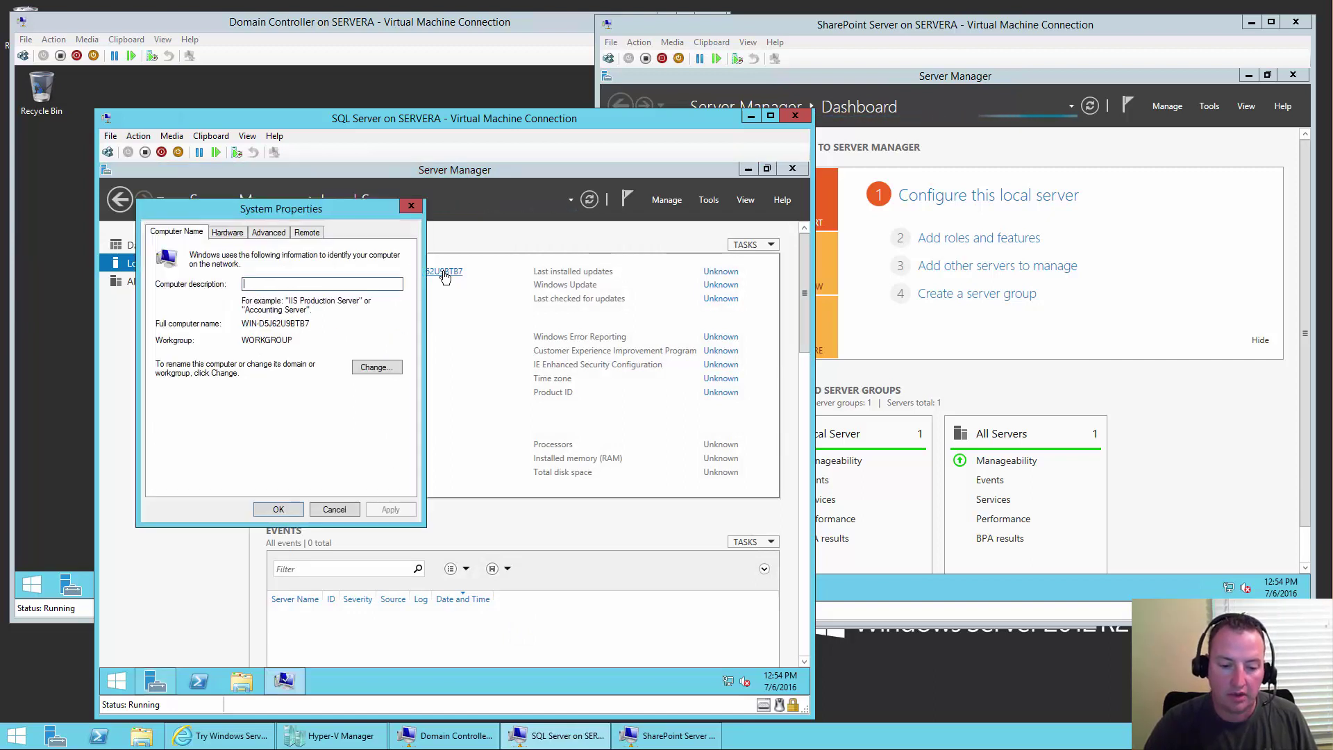
left_click(377, 367)
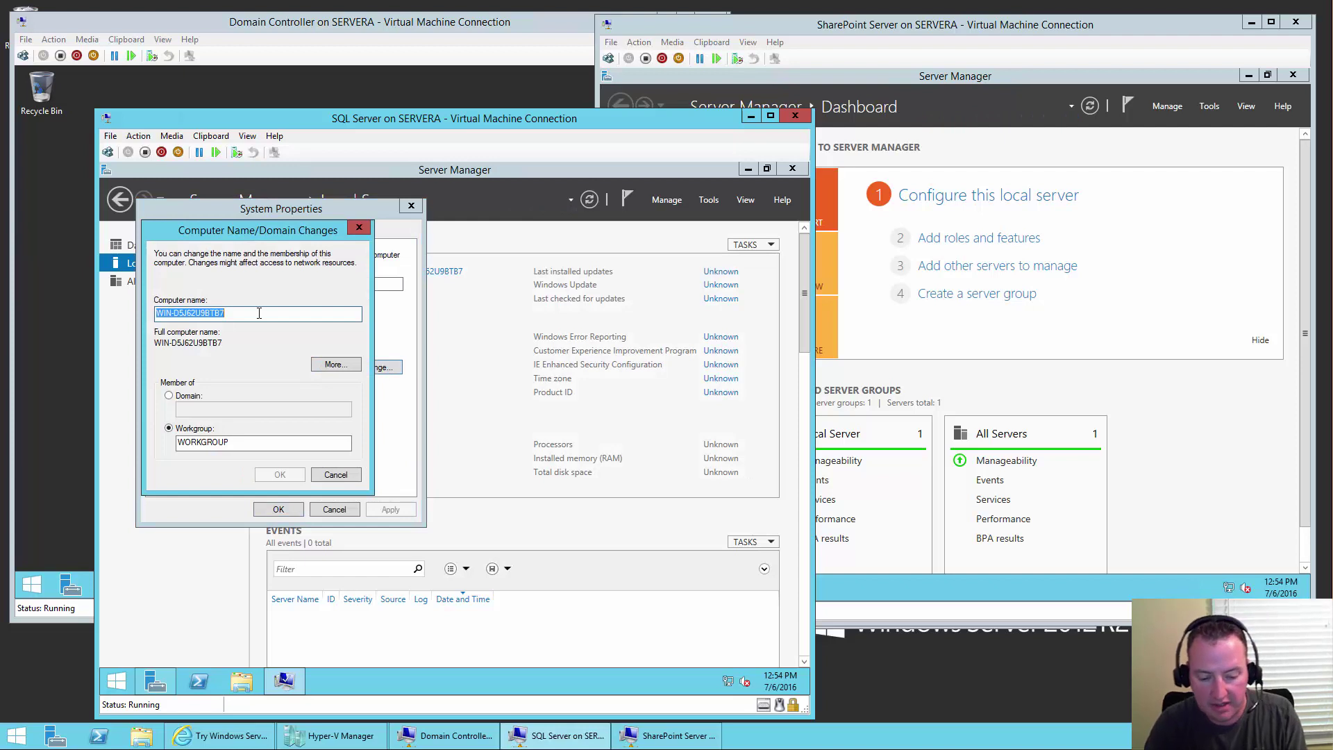
type("SQLDe")
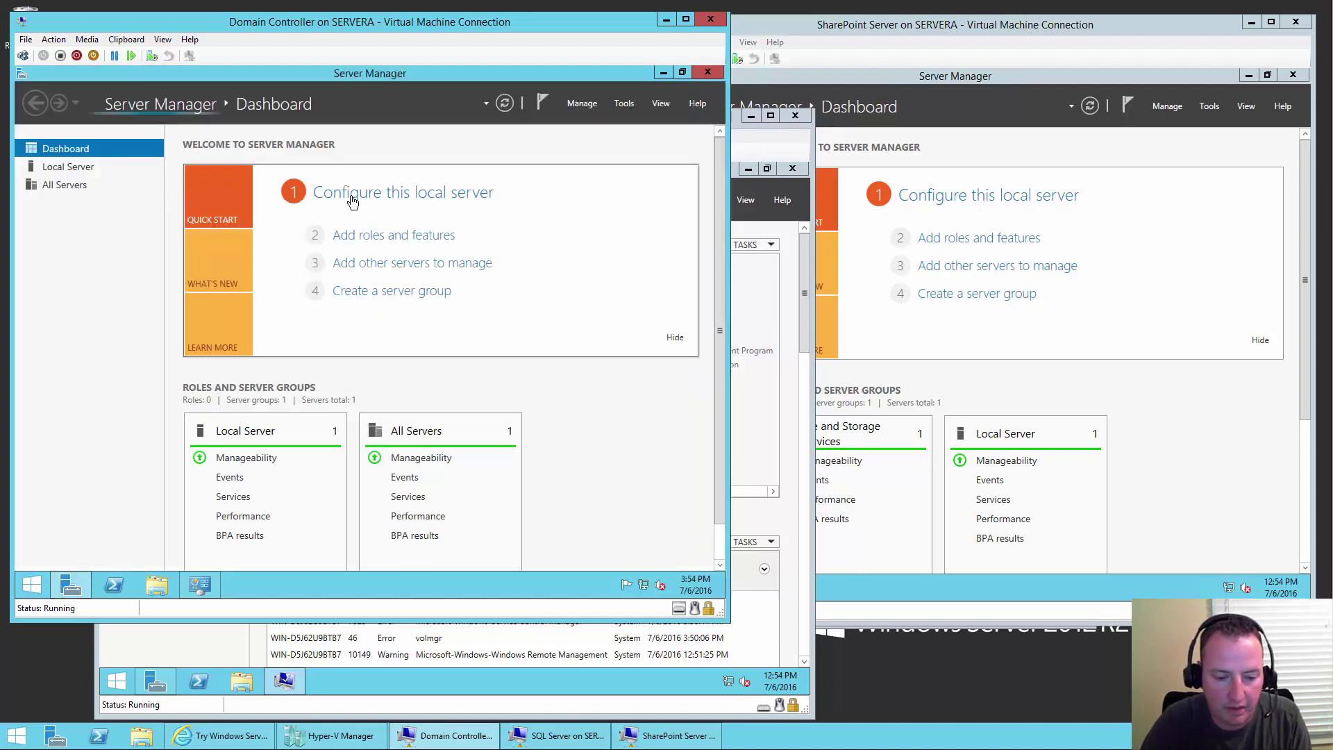
- Confirm the Domain Controller's pending computer name is DCdemo, cancelling out without changes
left_click(80, 168)
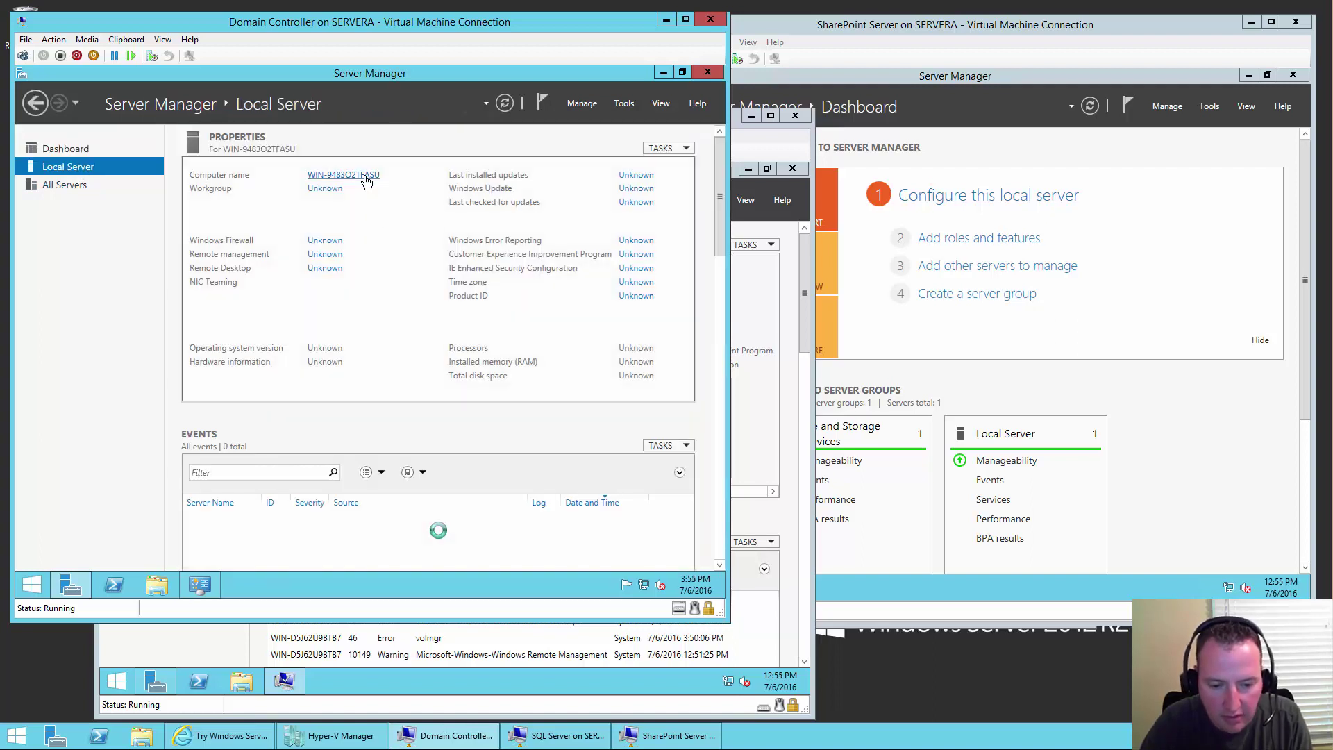
left_click(366, 179)
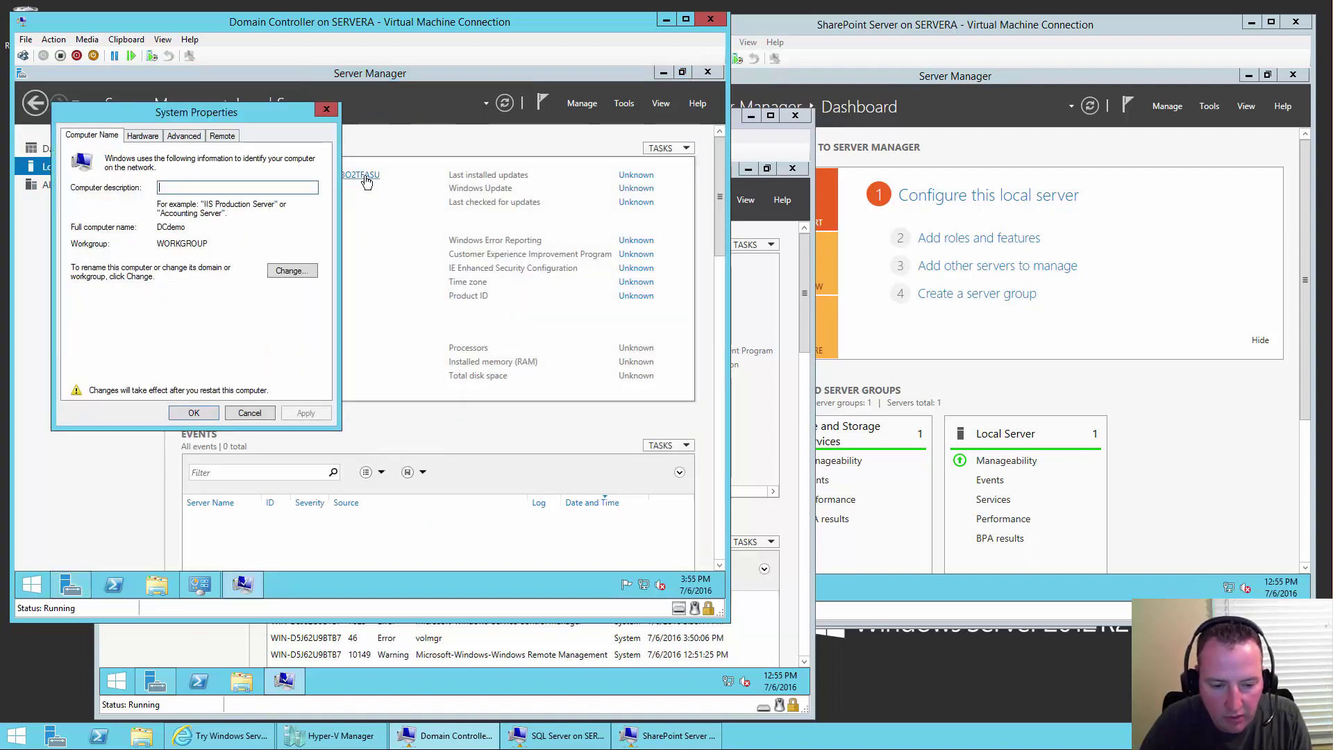
left_click(289, 277)
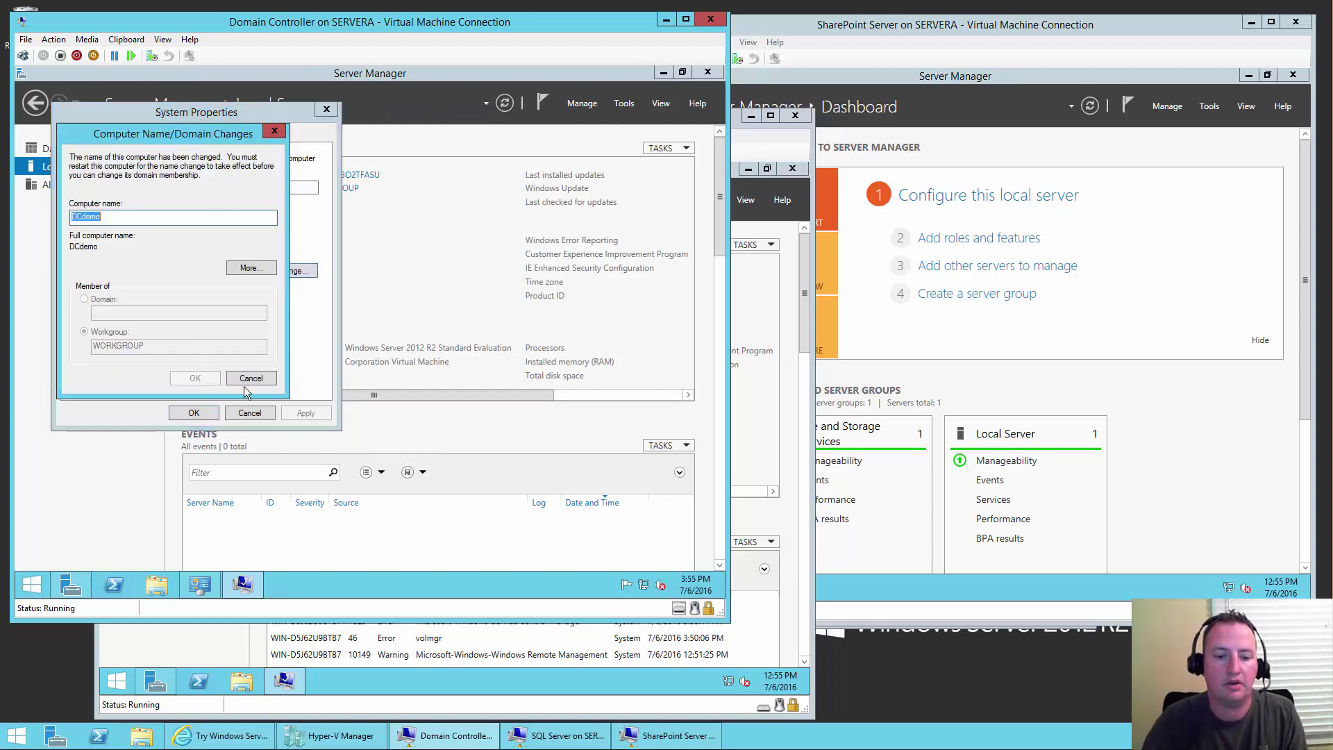
left_click(265, 379)
left_click(254, 412)
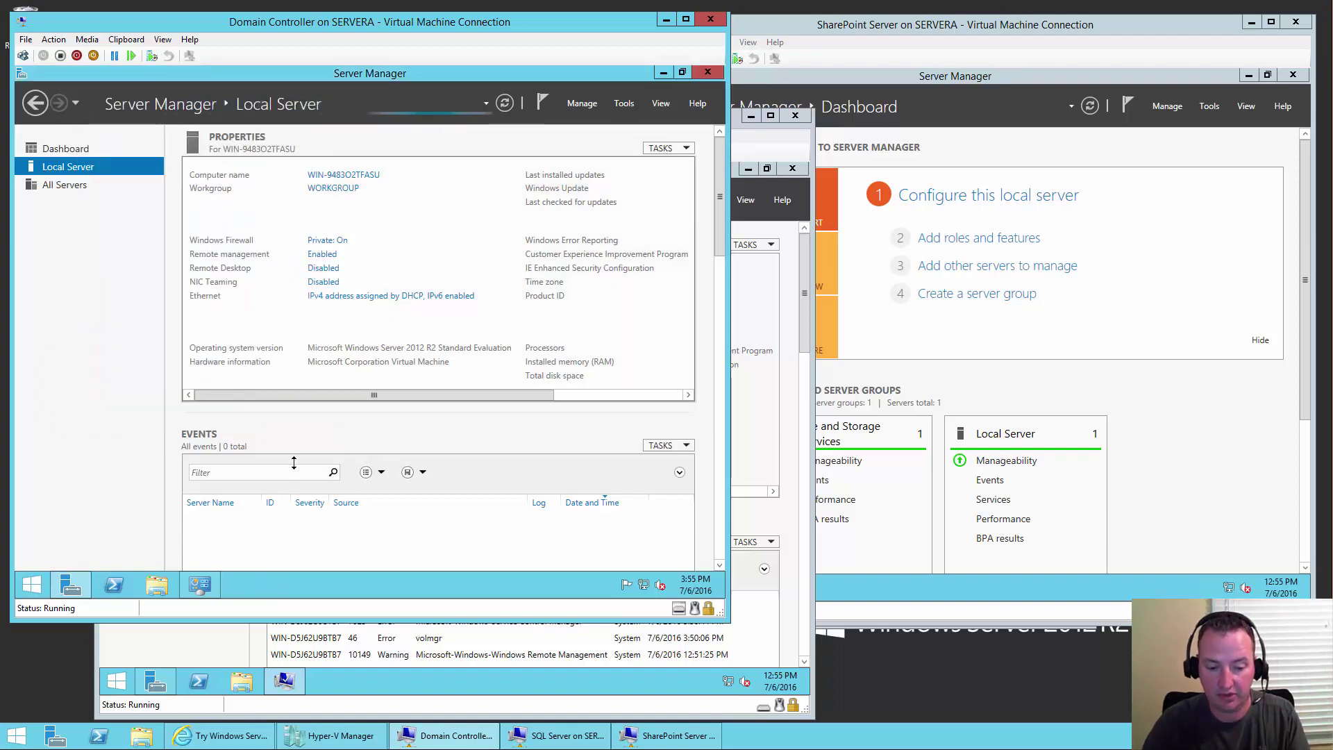
- Apply SQLdemo as the SQL VM's computer name and choose Restart Later
left_click(501, 690)
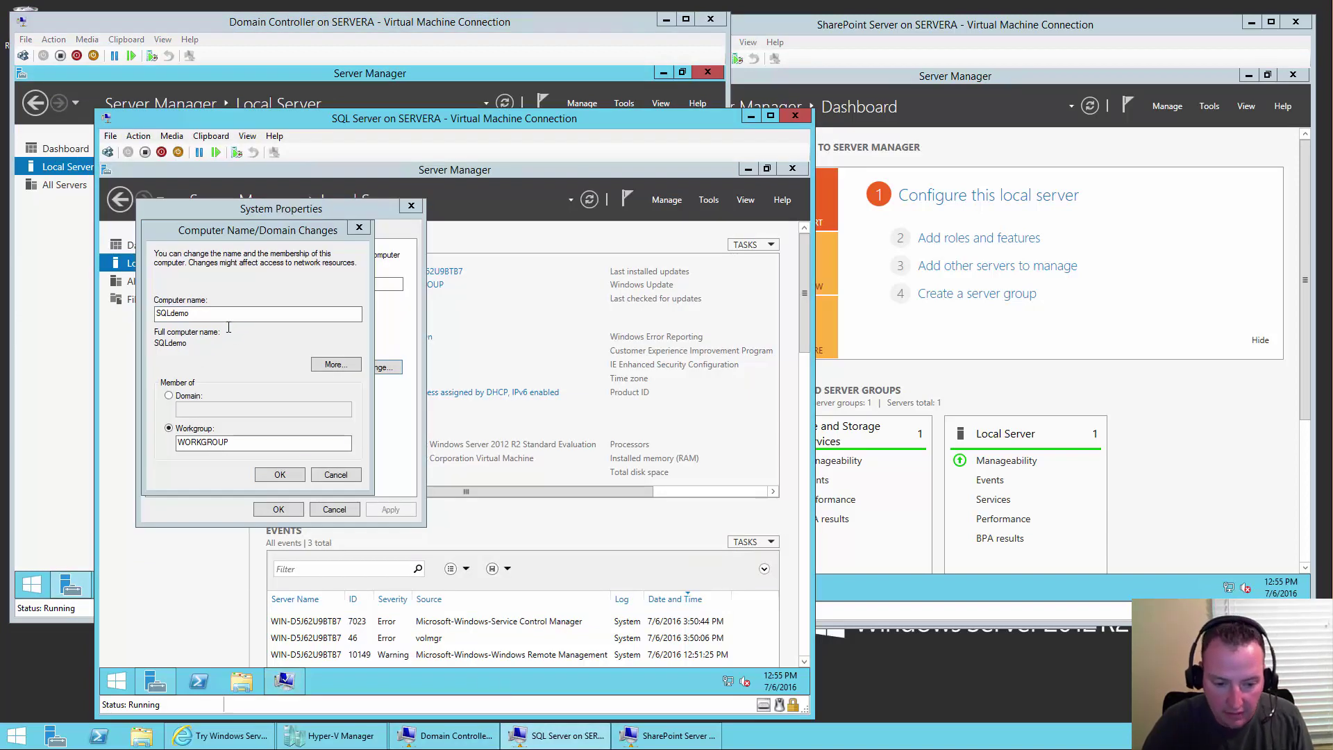
left_click(270, 475)
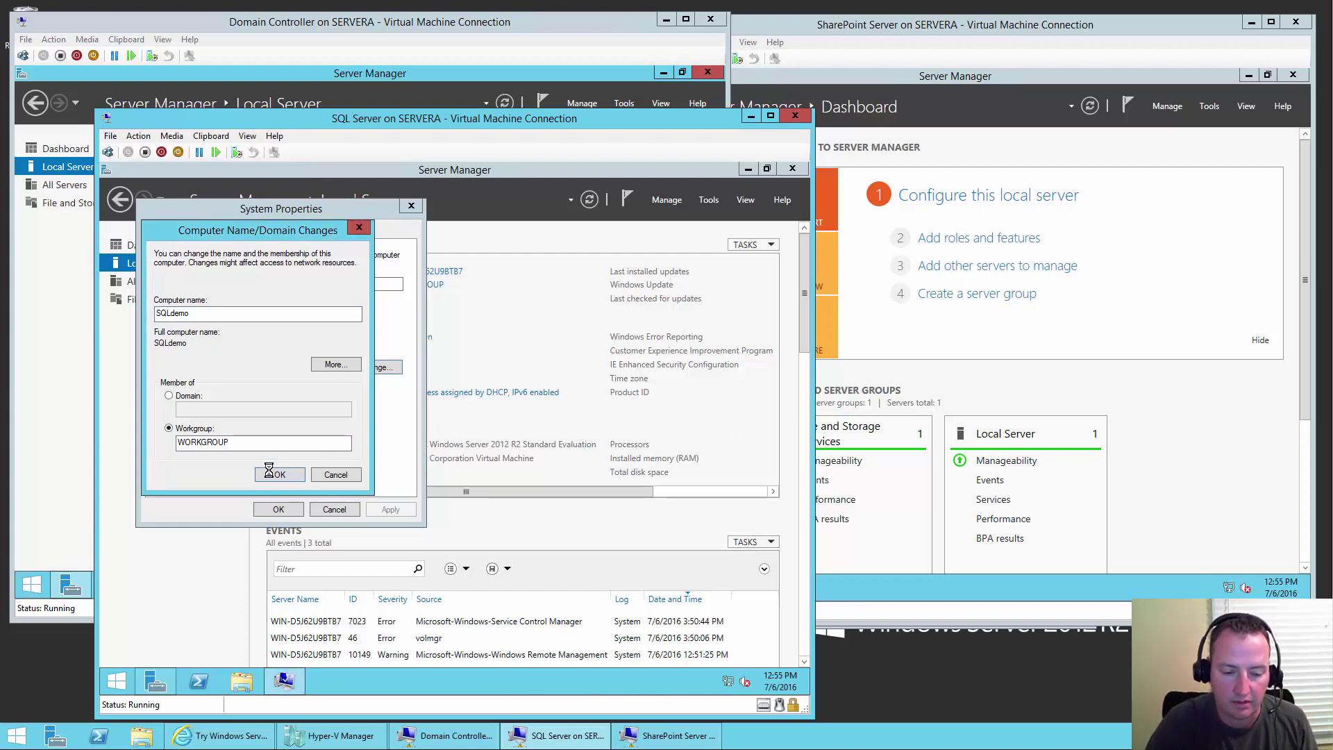
left_click(547, 444)
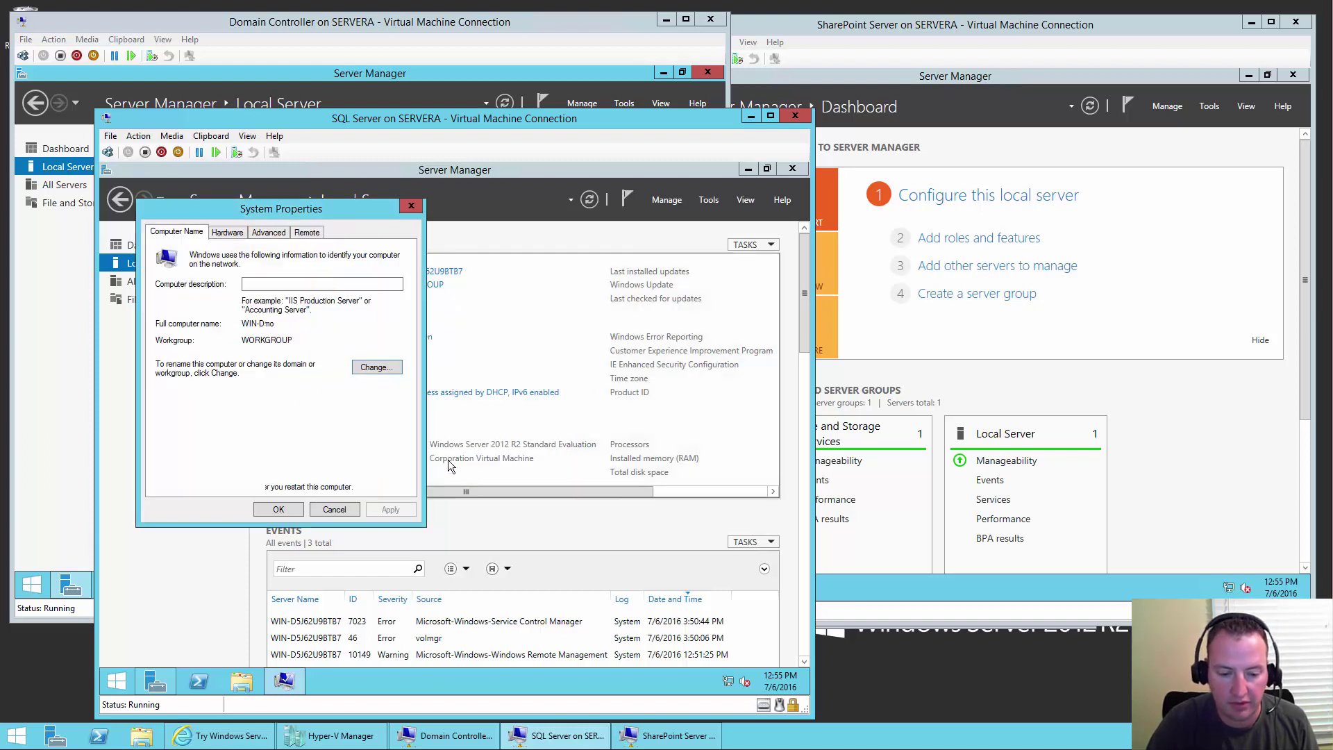
left_click(282, 511)
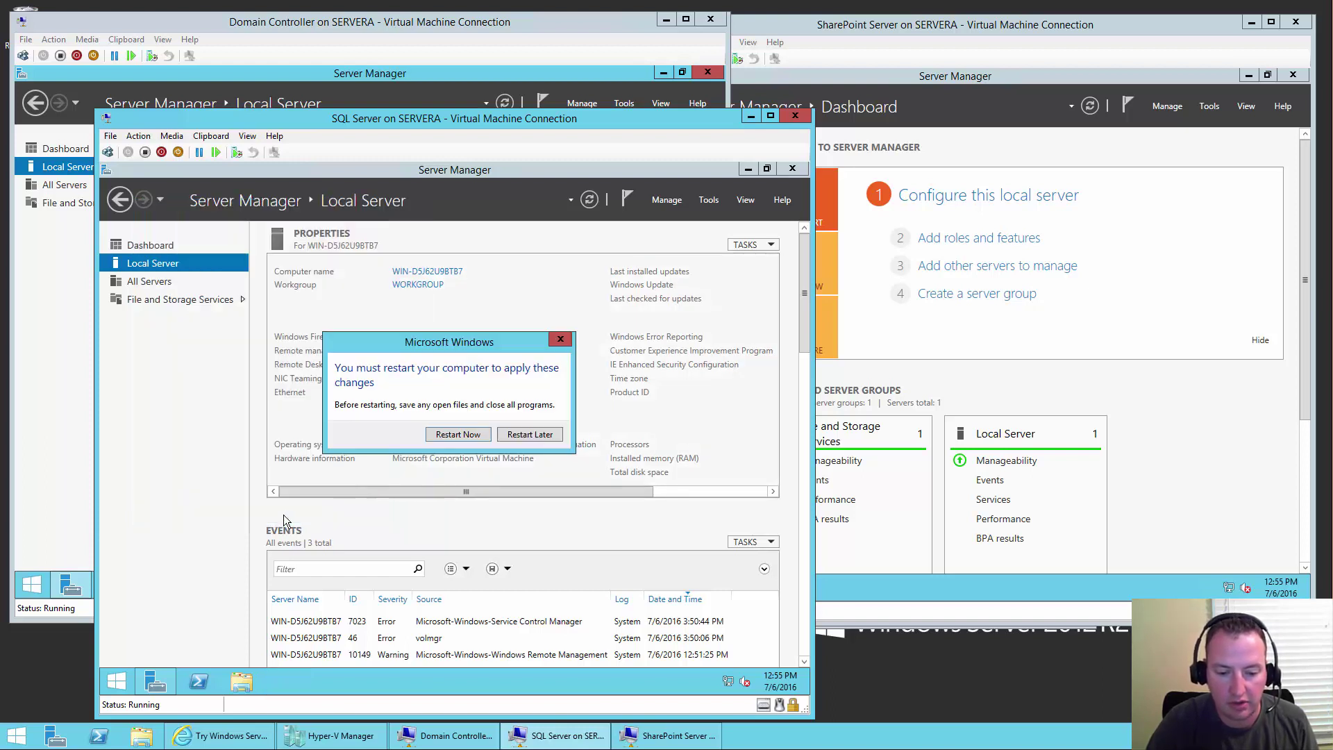
left_click(529, 434)
left_click_drag(555, 491, 744, 494)
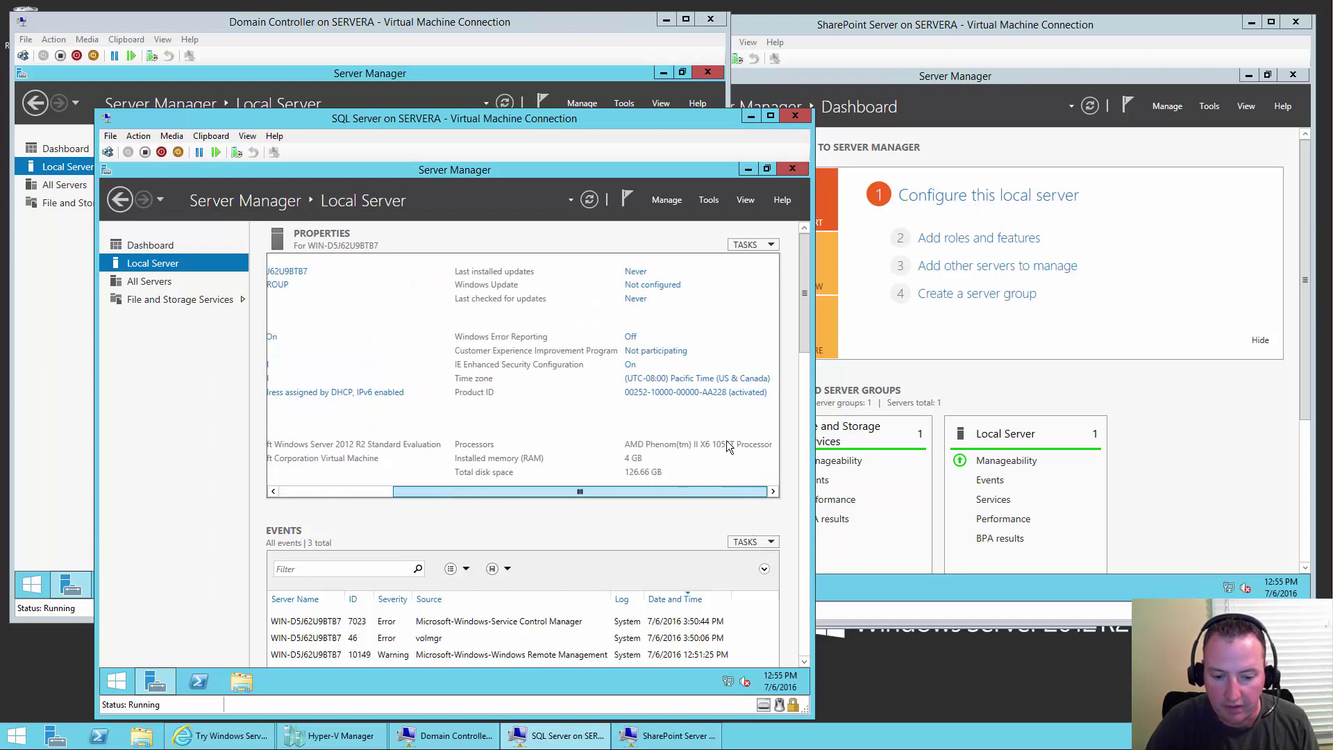
- Review IE Enhanced Security, then set the SQL VM's time zone to (UTC-05:00) Eastern Time (US & Canada)
left_click(633, 366)
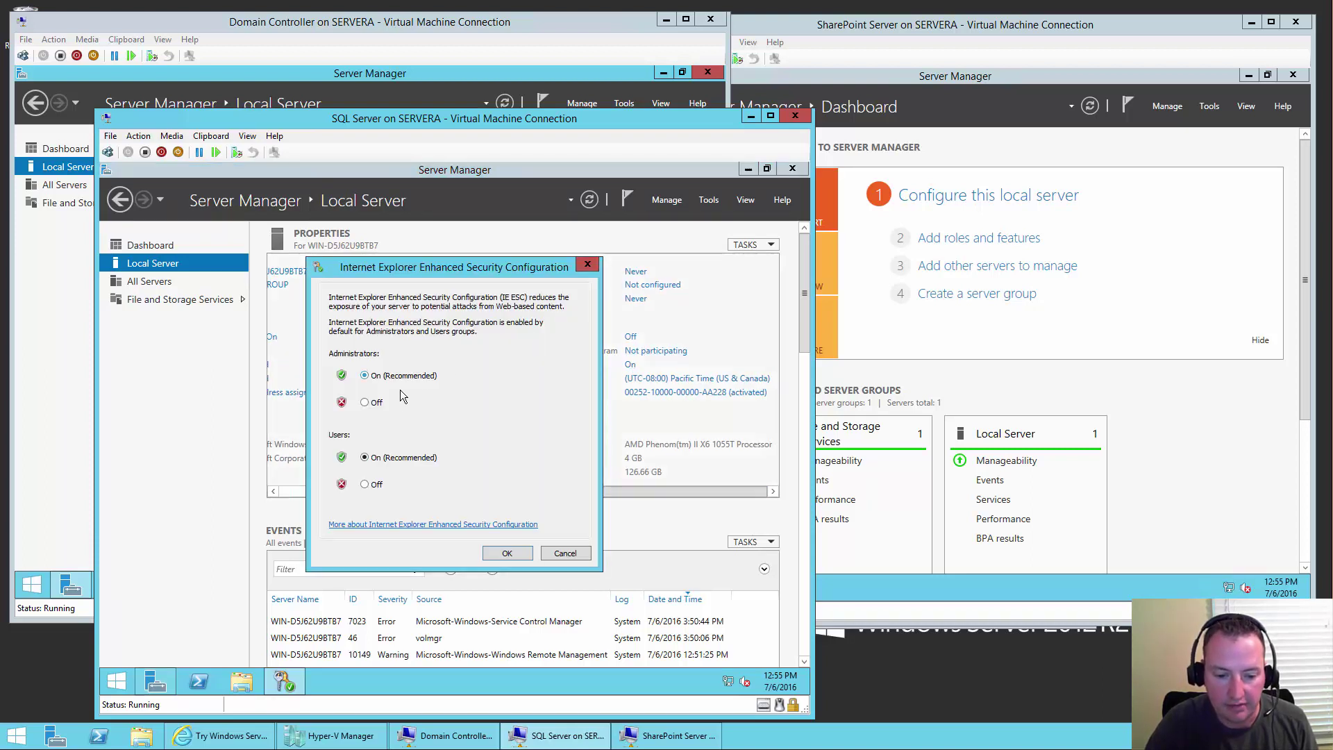
left_click(504, 554)
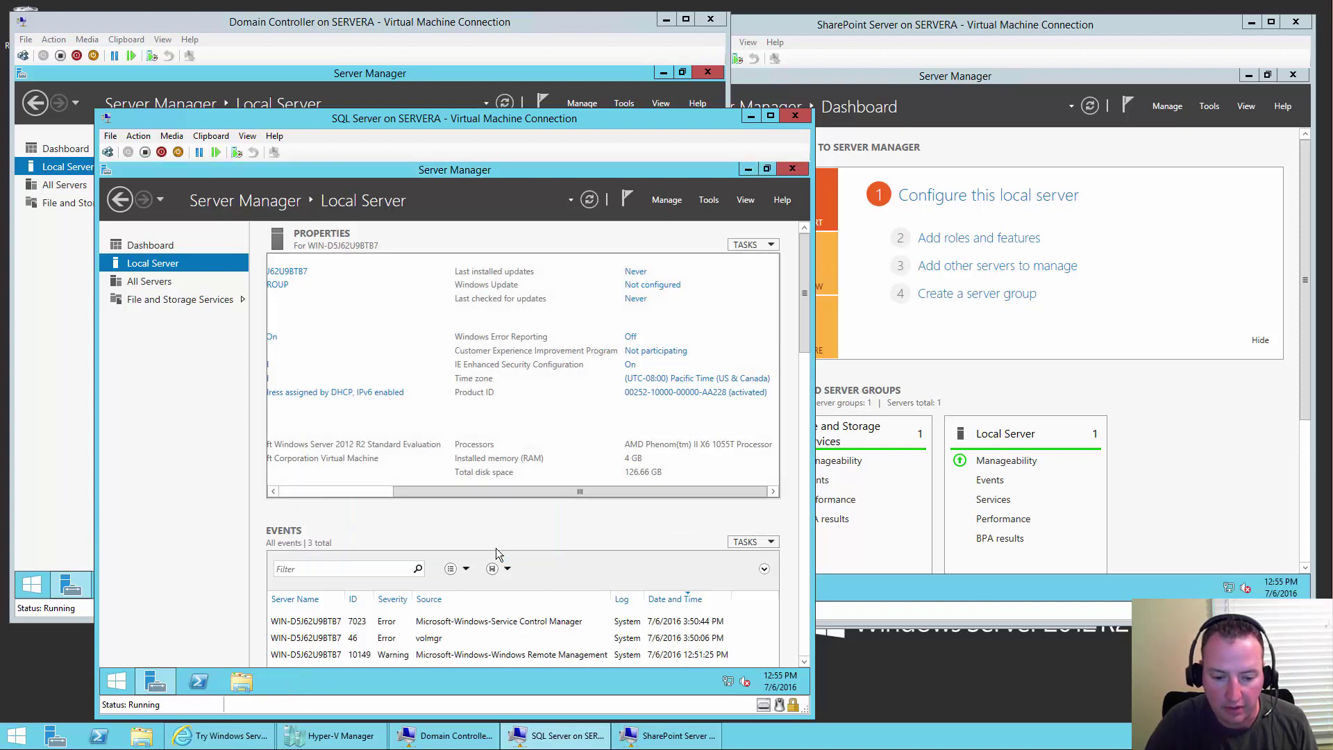
left_click(659, 380)
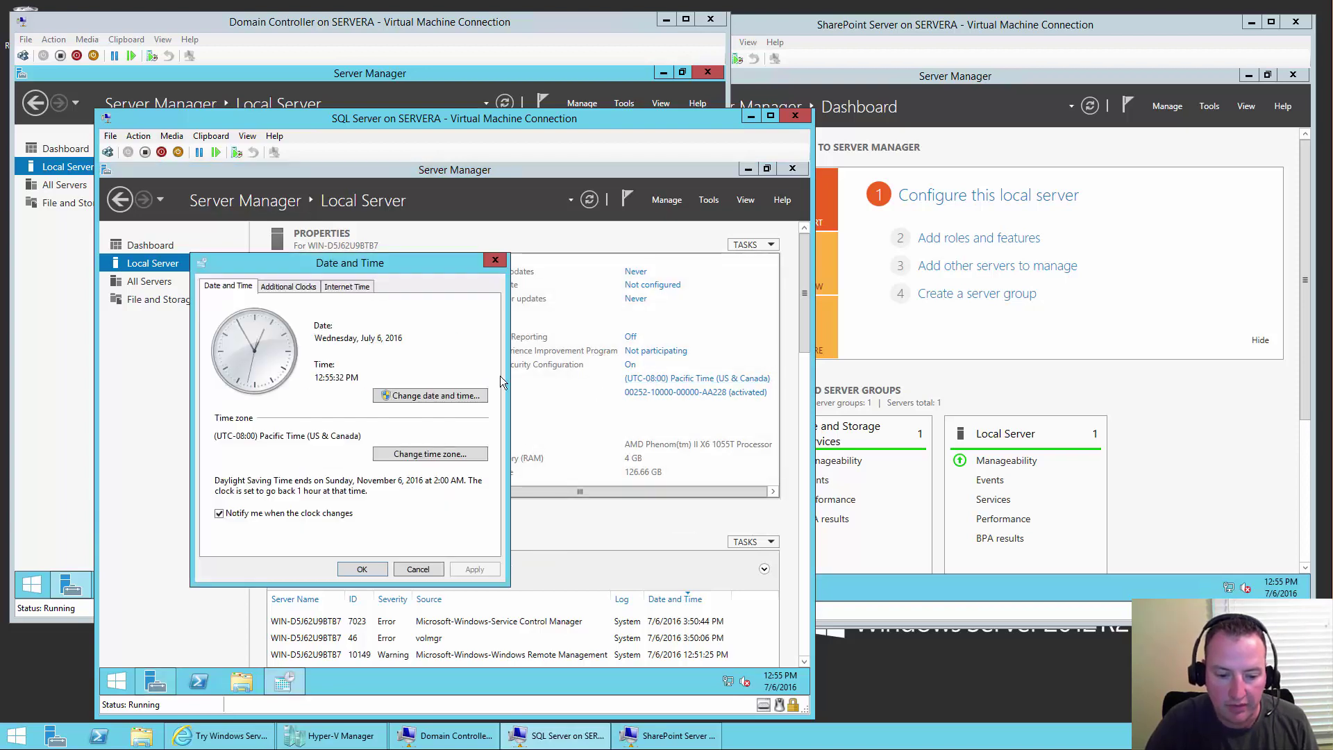
left_click(417, 455)
left_click(351, 348)
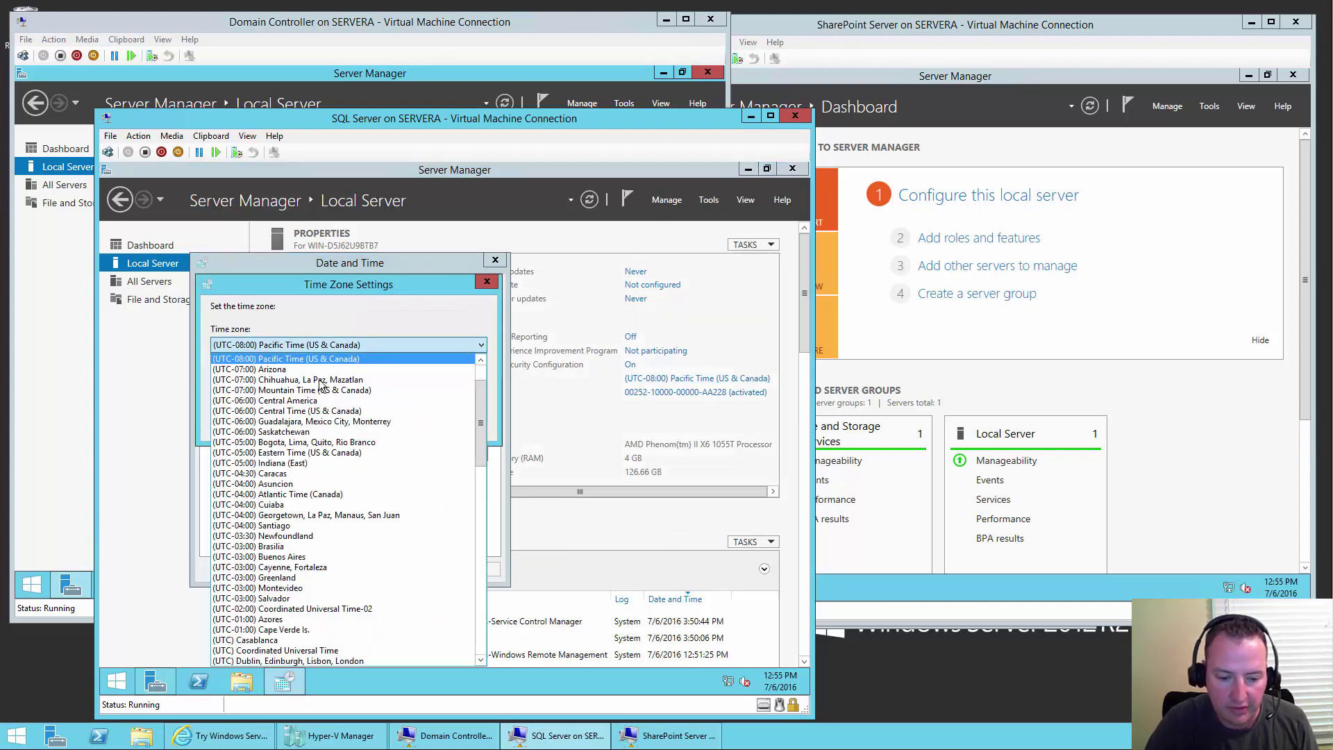
left_click(310, 421)
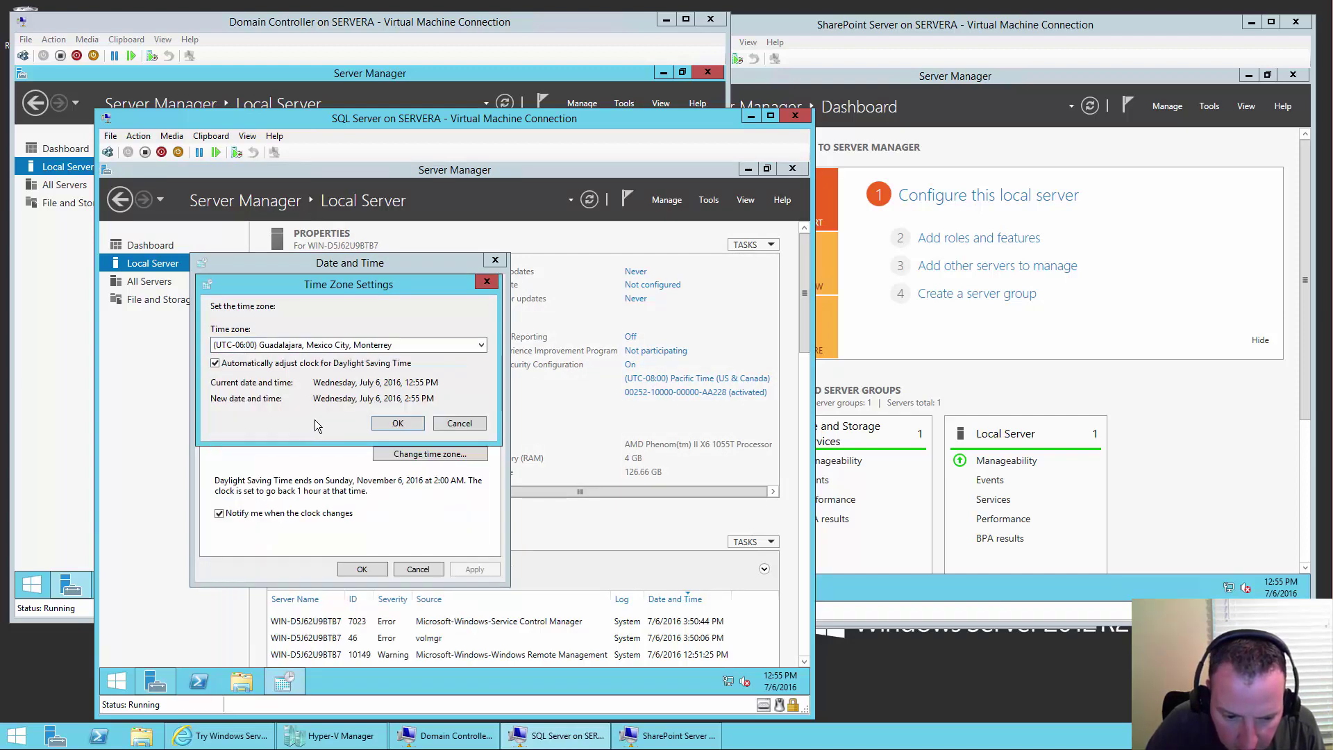
left_click(332, 350)
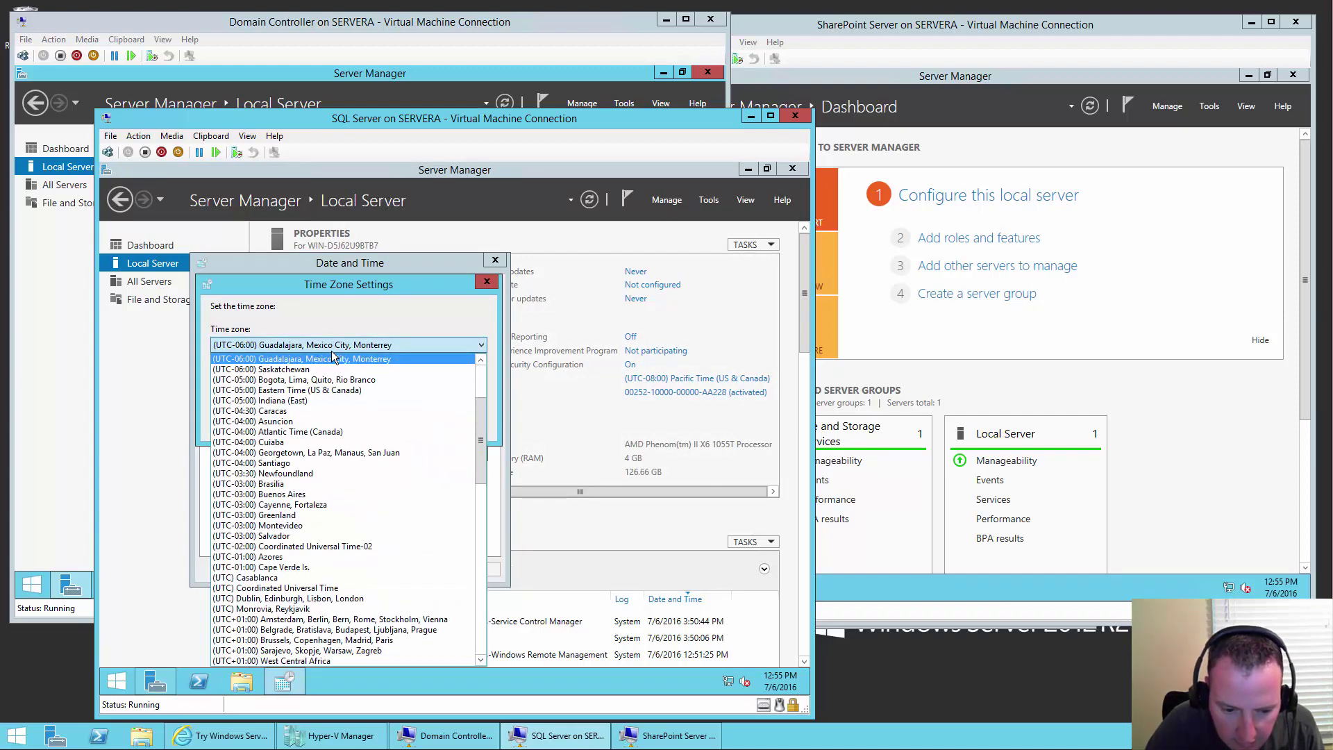
left_click(316, 390)
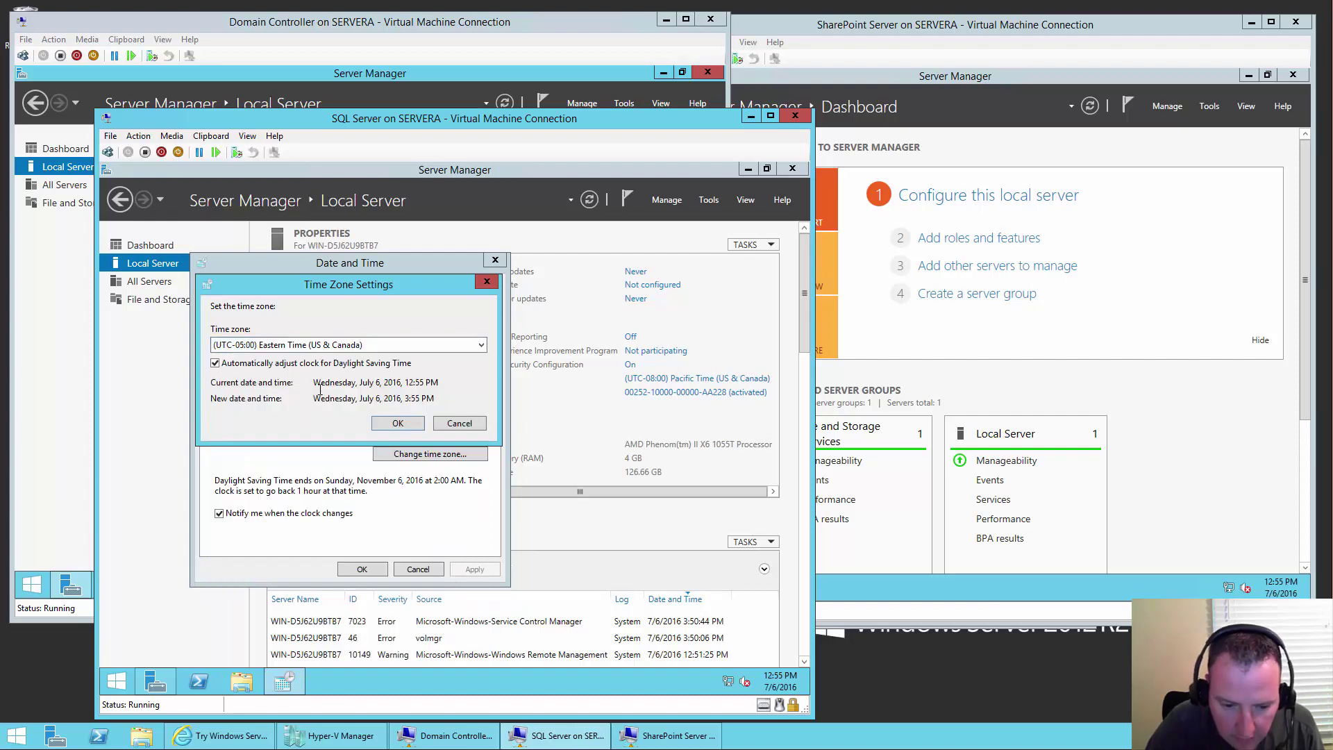
left_click(398, 423)
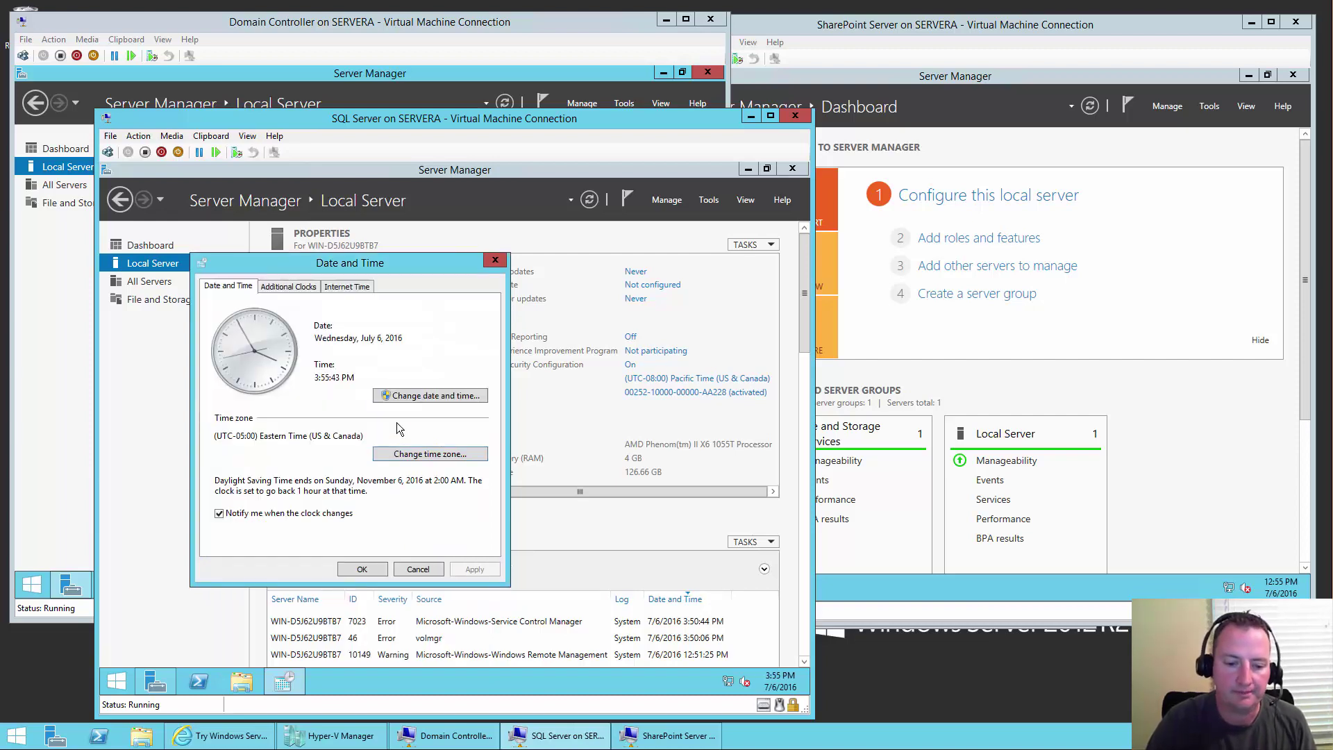
left_click(362, 569)
left_click(649, 292)
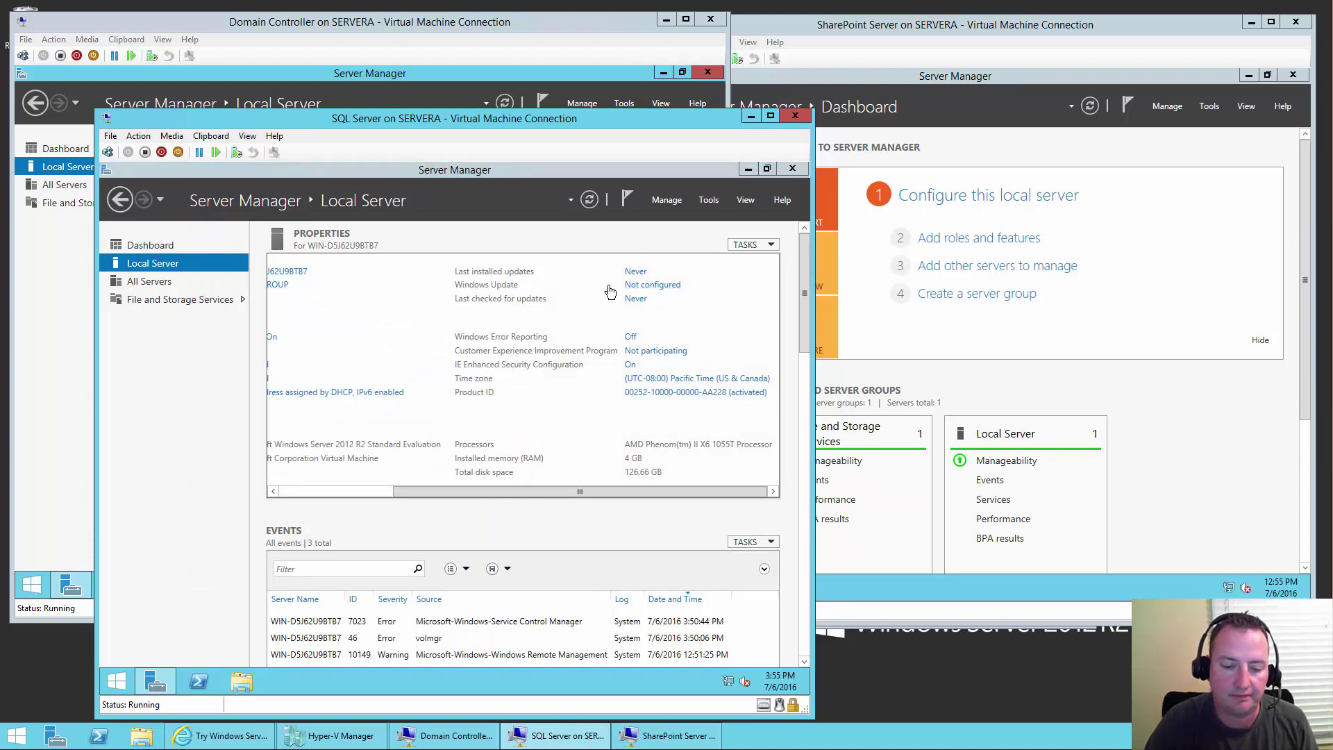
left_click(653, 290)
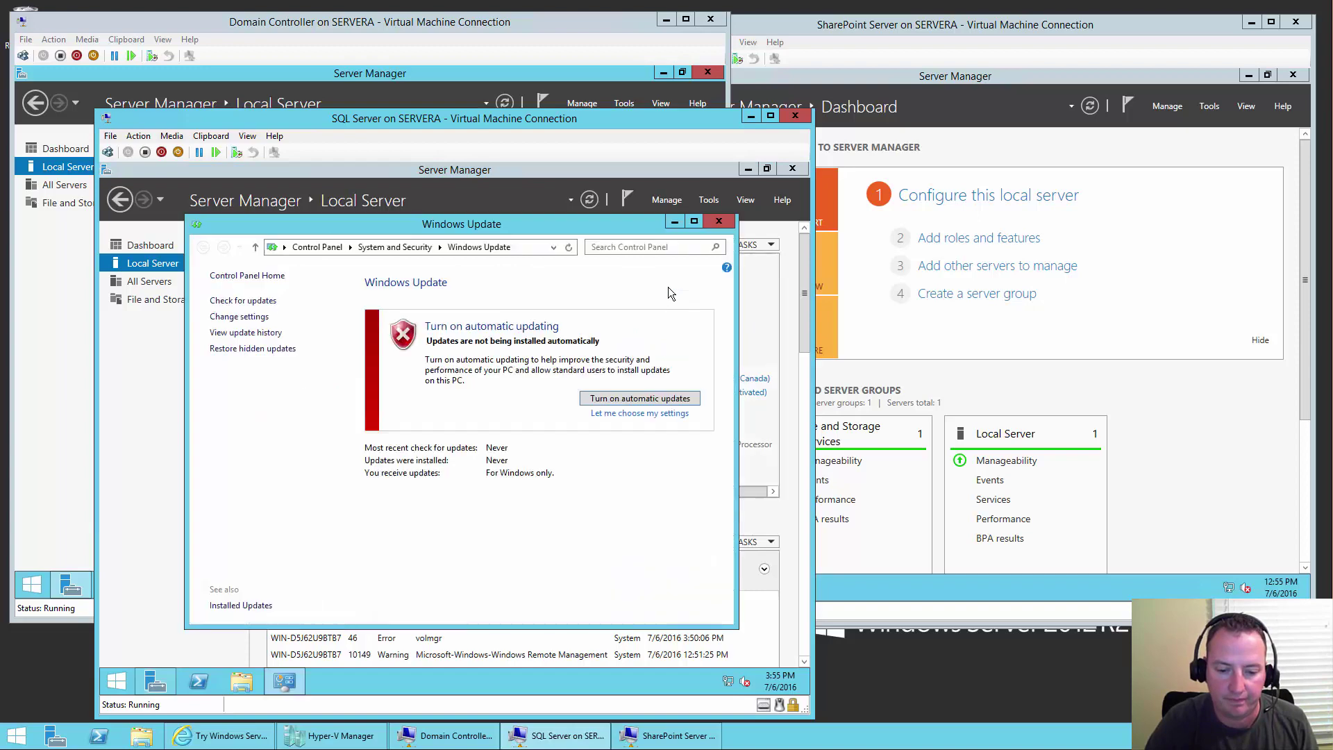
- Set the SQL VM's Windows Update to 'Check for updates but let me choose', including recommended updates, and save
left_click(652, 413)
left_click(407, 355)
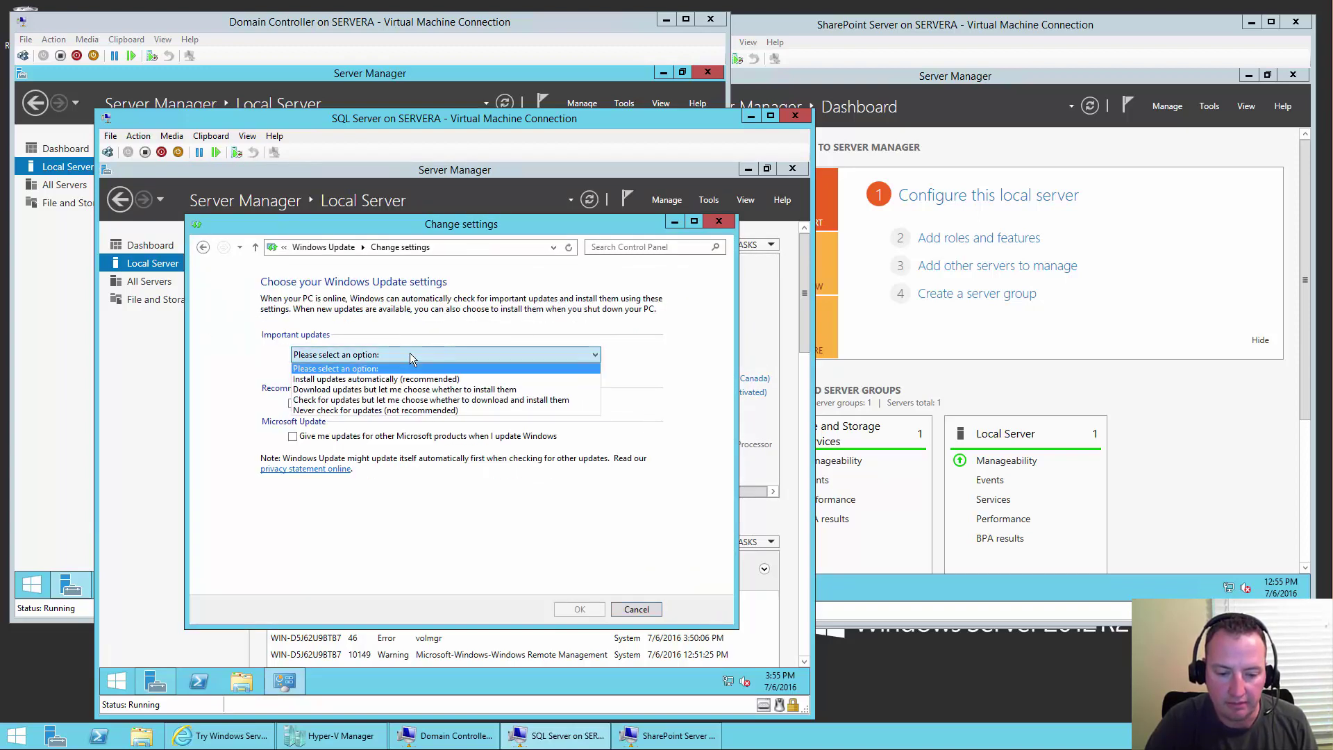
left_click(386, 400)
left_click(293, 403)
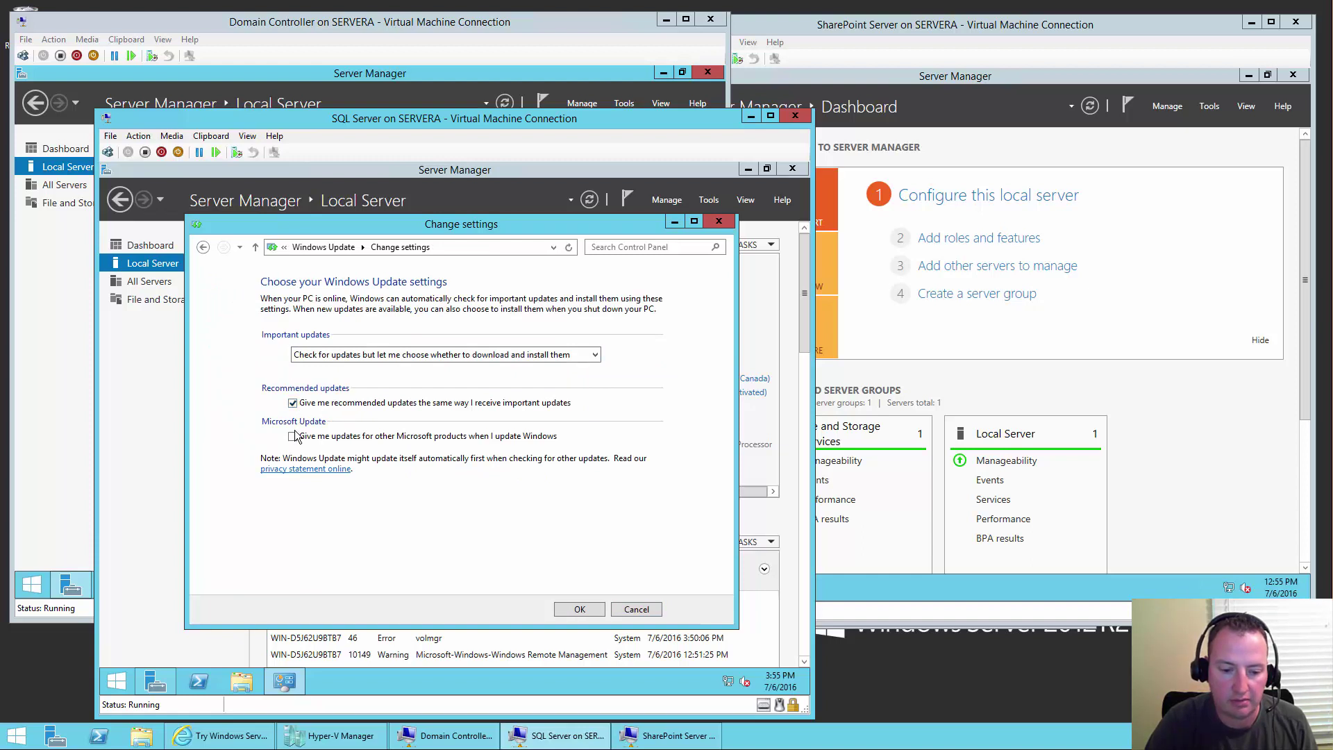
left_click(578, 608)
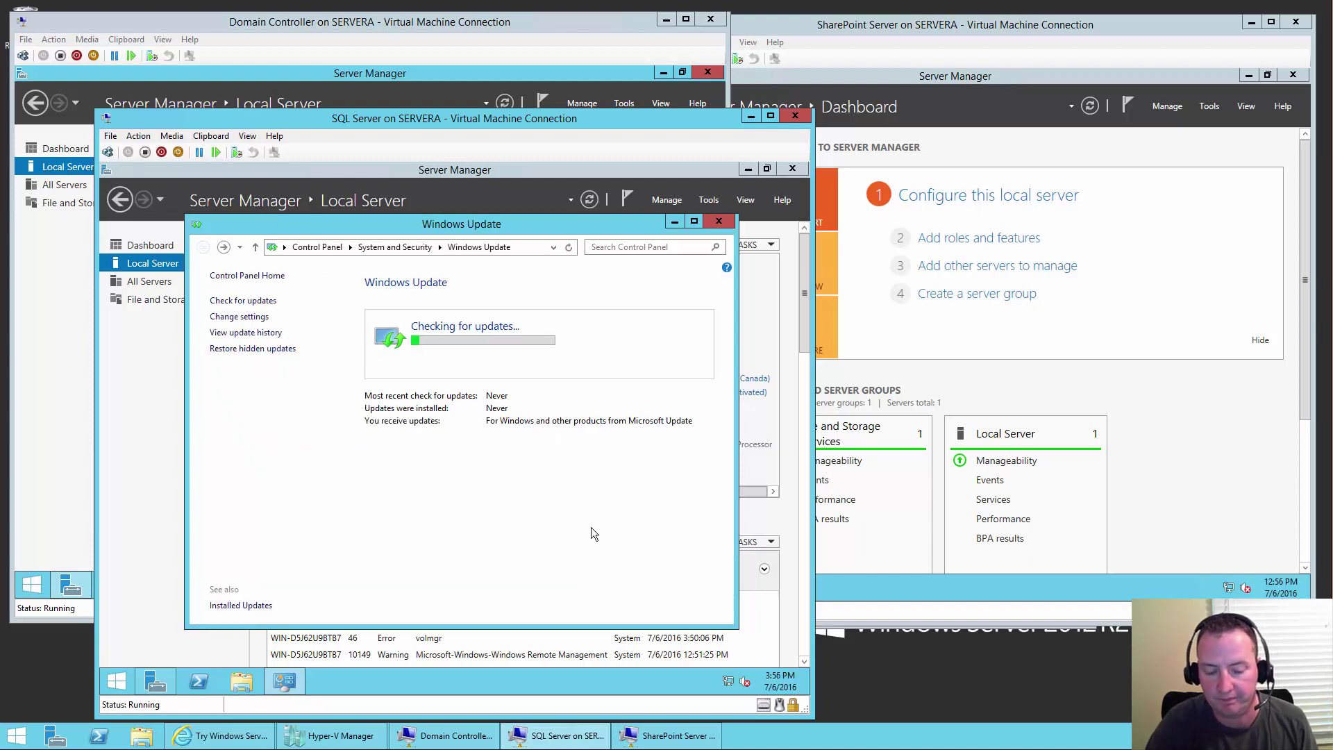
- Change the SharePoint VM's computer name to SPdemo in System Properties and choose Restart Later
left_click(927, 24)
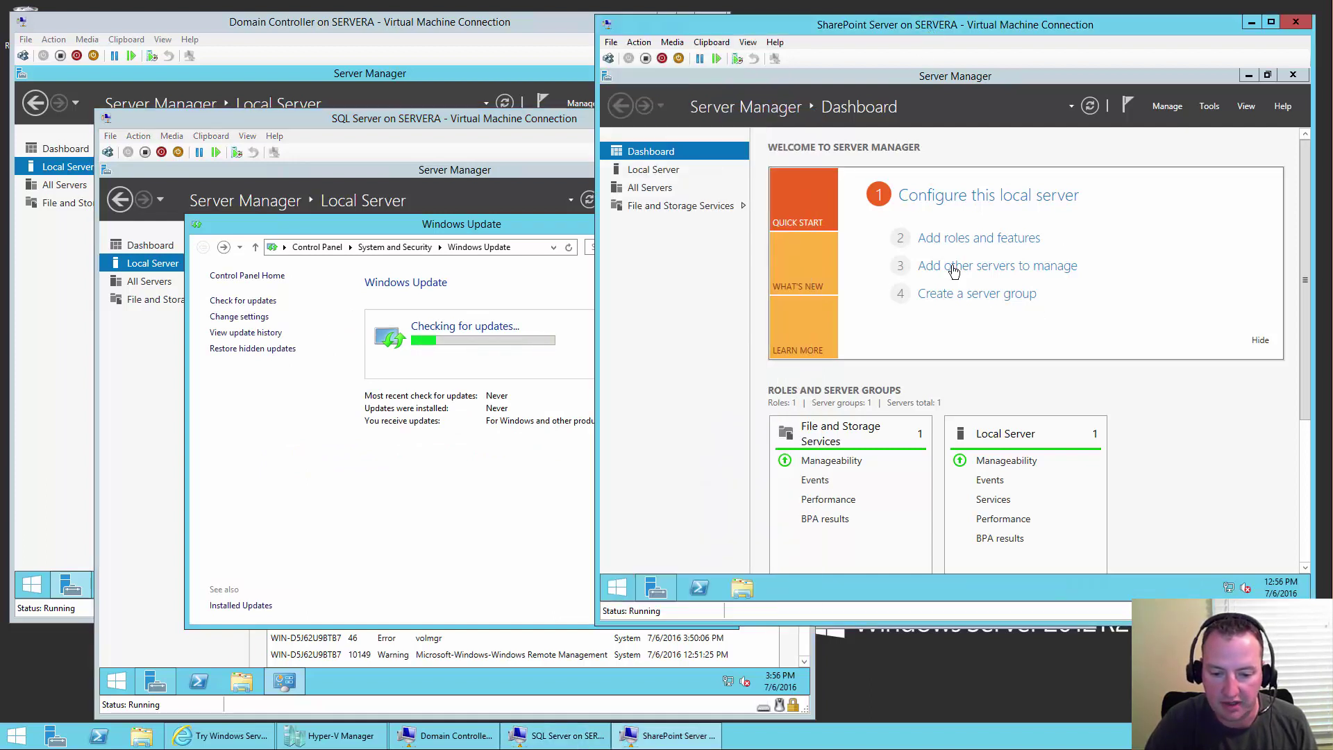
left_click(984, 195)
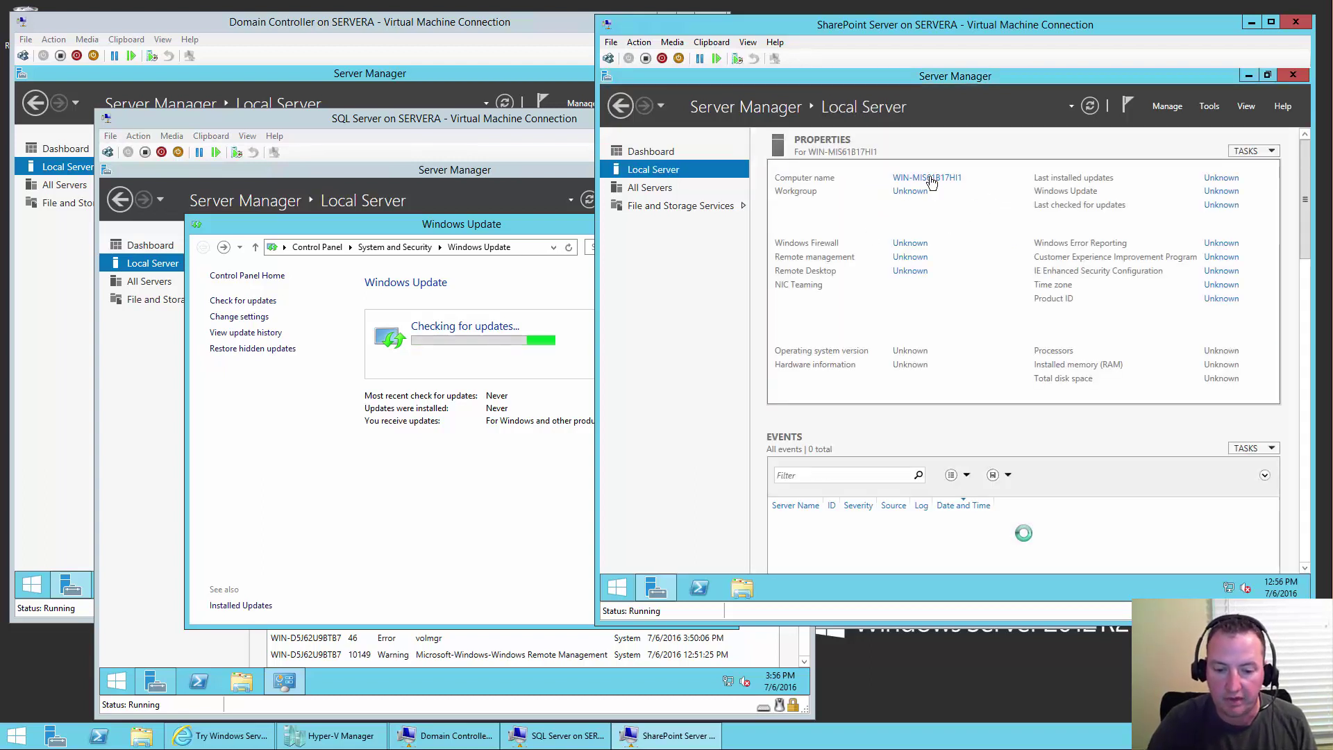
left_click(929, 179)
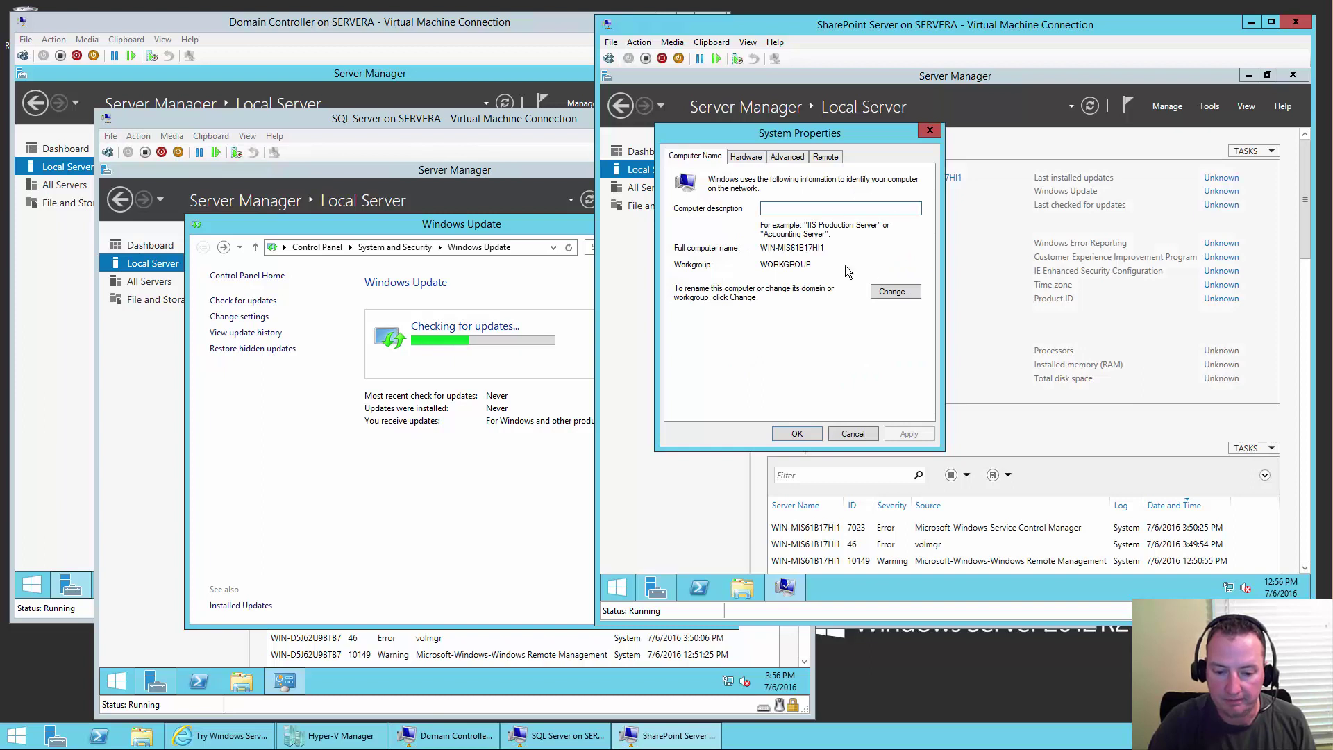
left_click(894, 291)
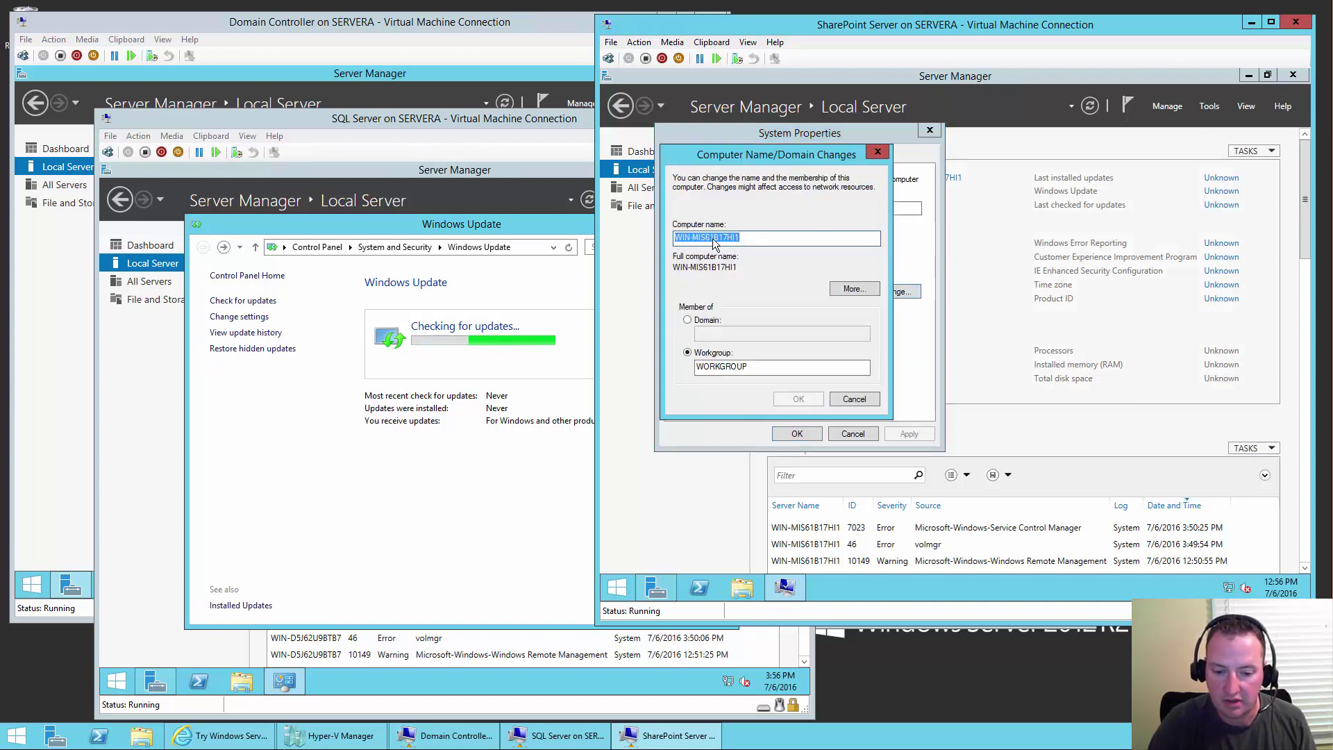
type("SP")
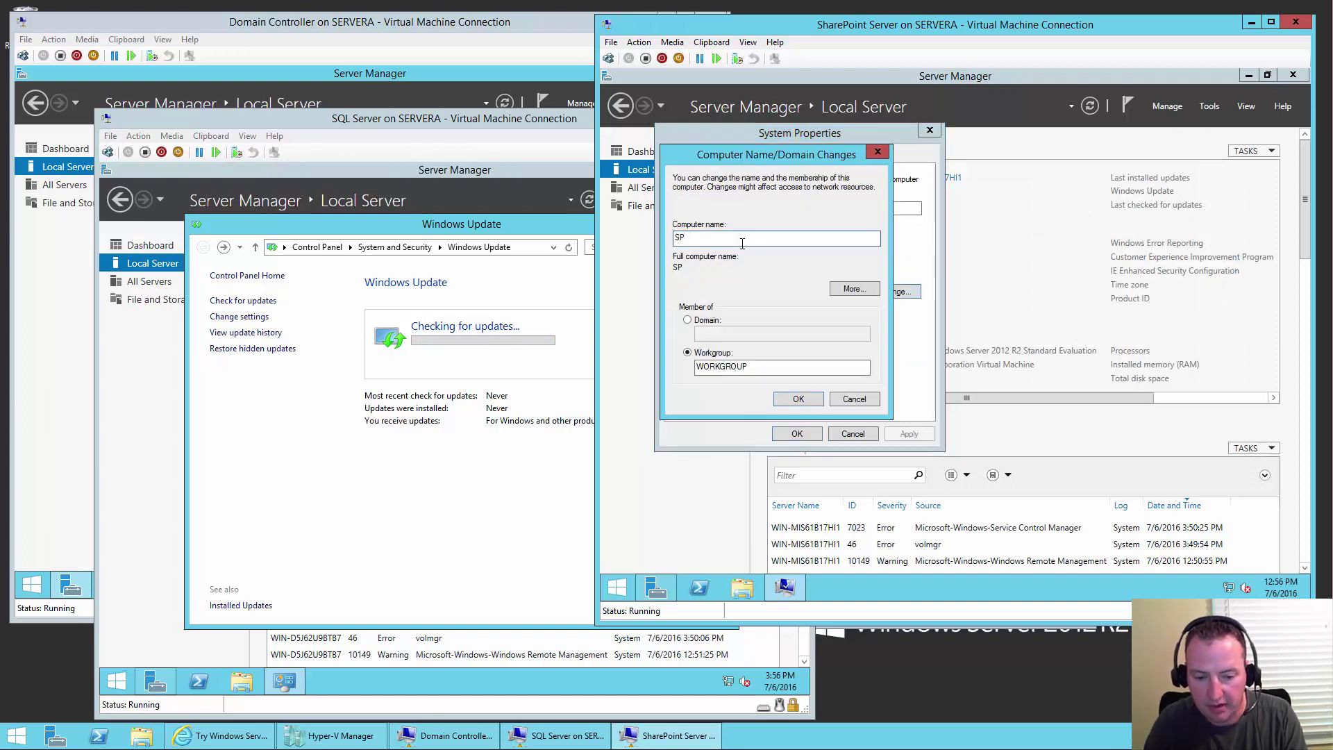
type("demo")
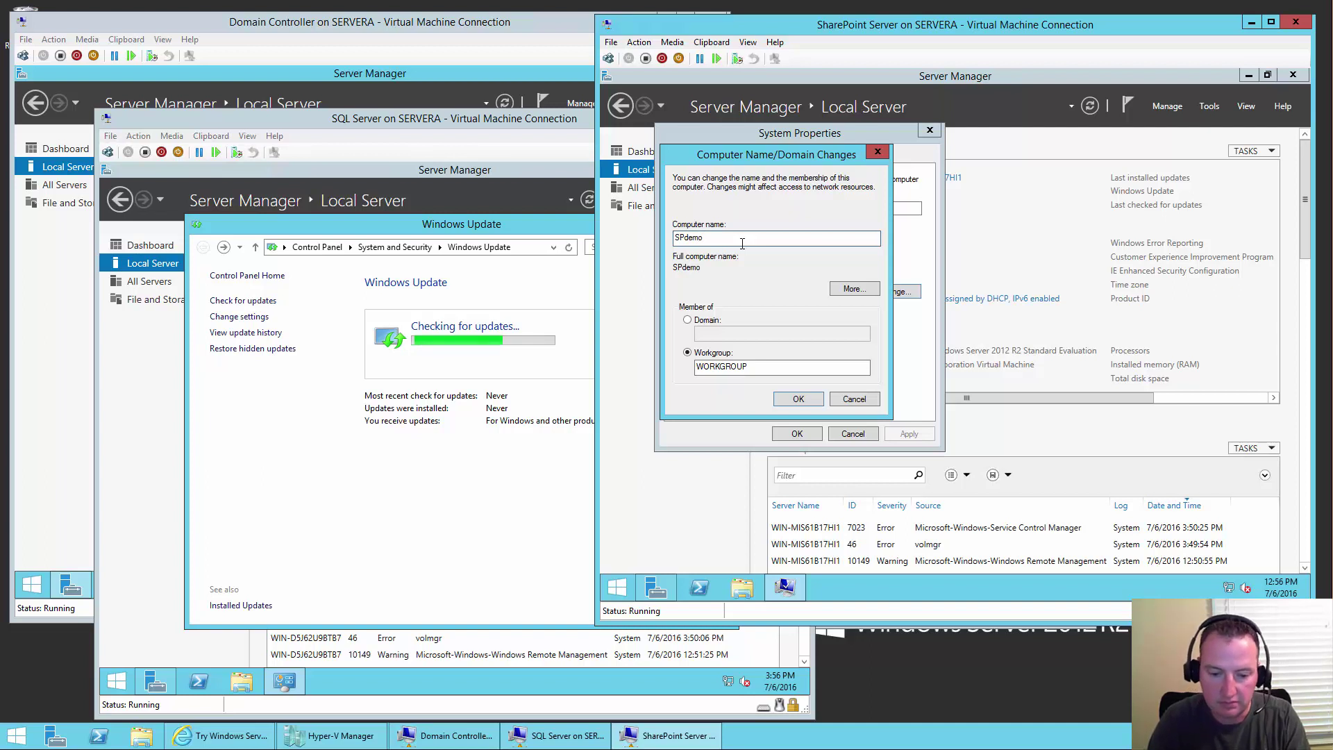
left_click(799, 399)
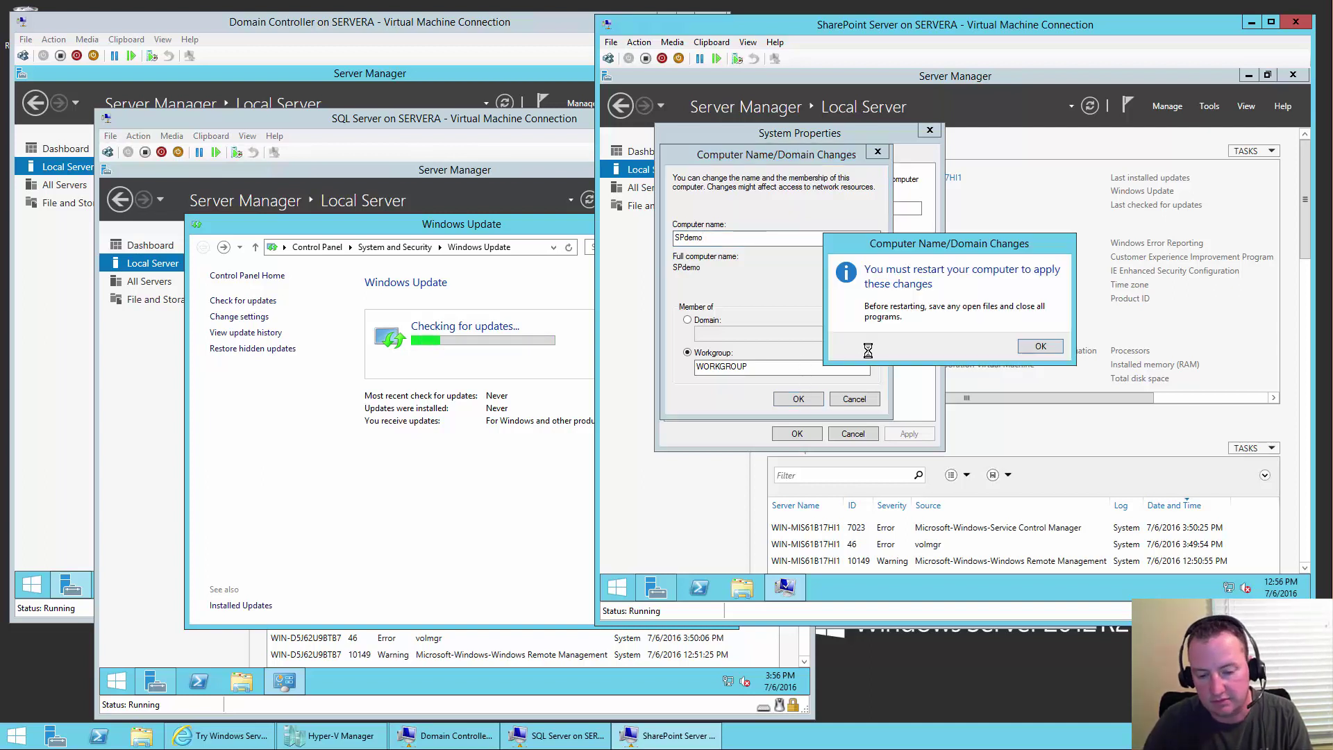
left_click(1040, 347)
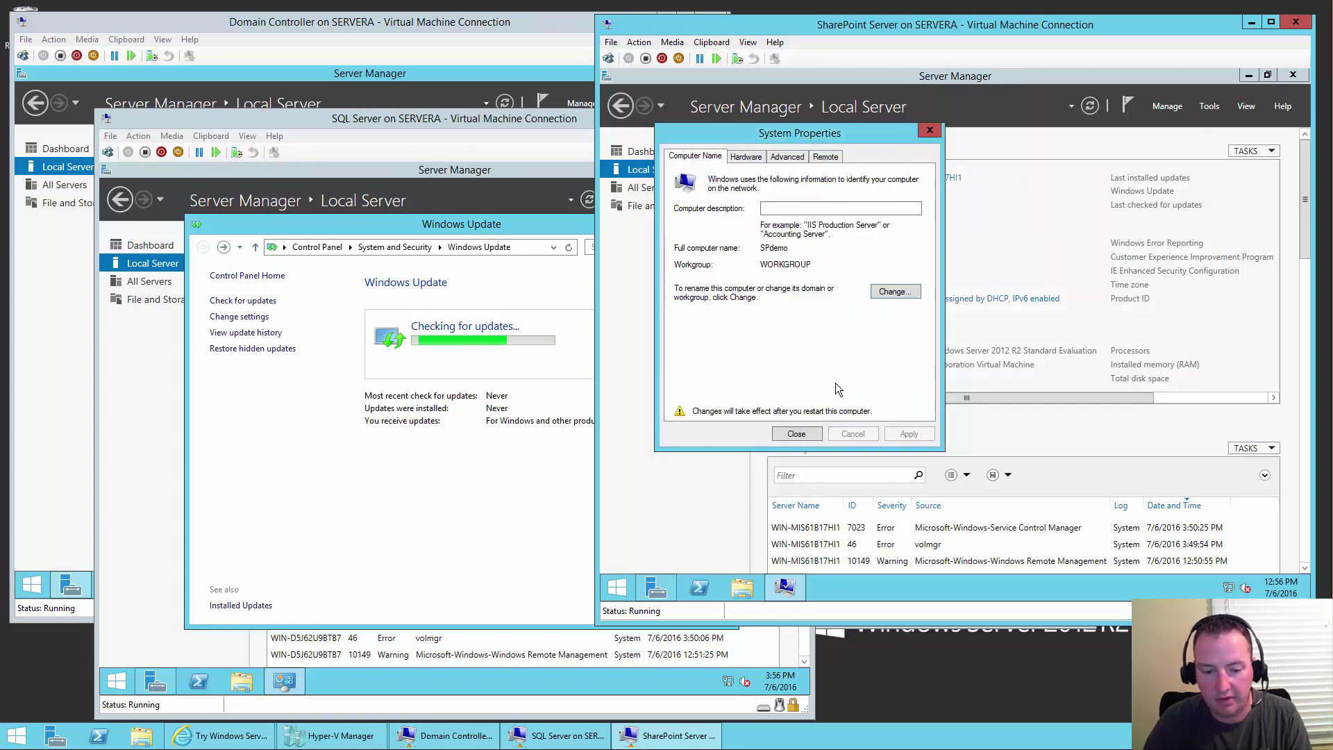
left_click(797, 433)
left_click(1031, 341)
left_click_drag(1231, 400, 1244, 400)
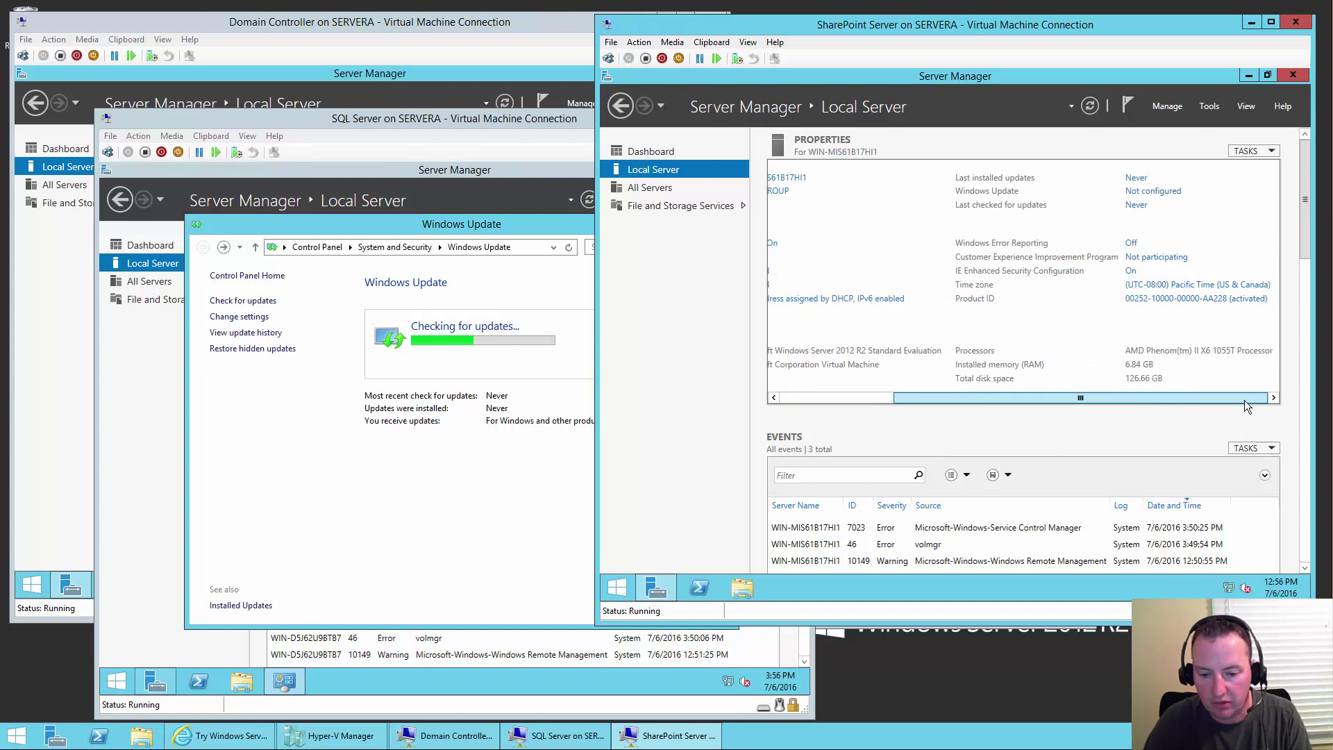
- Turn IE Enhanced Security Configuration off for administrators on the SharePoint VM
left_click(1131, 272)
left_click(876, 309)
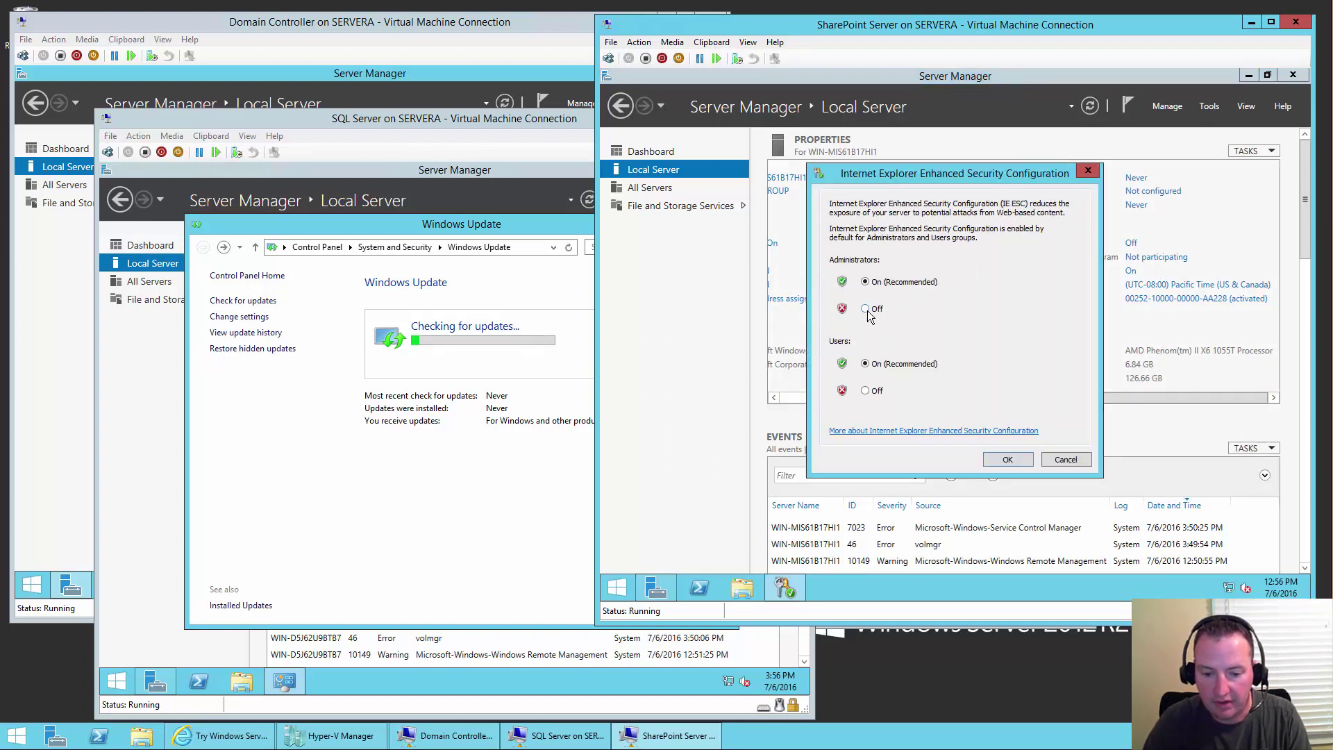
left_click(1006, 461)
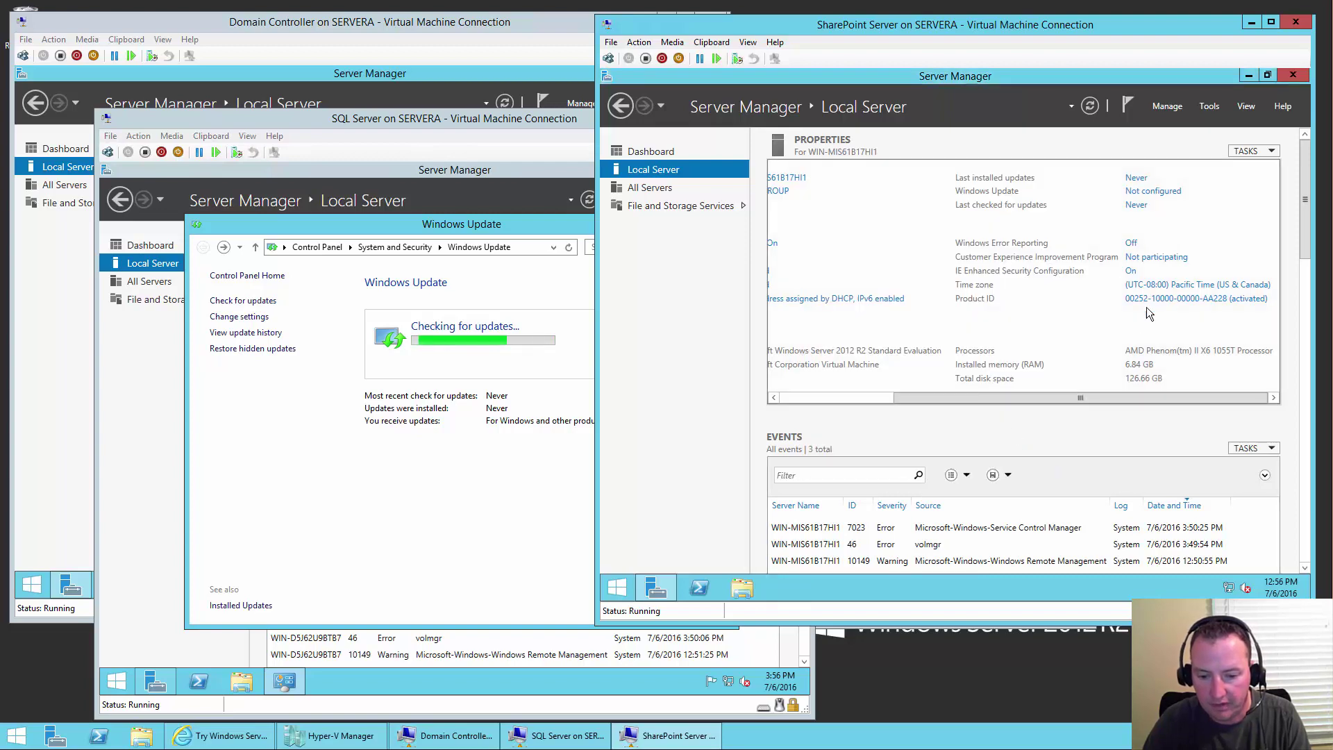
- Set the SharePoint VM's time zone to Eastern Time (US & Canada)
left_click(1181, 284)
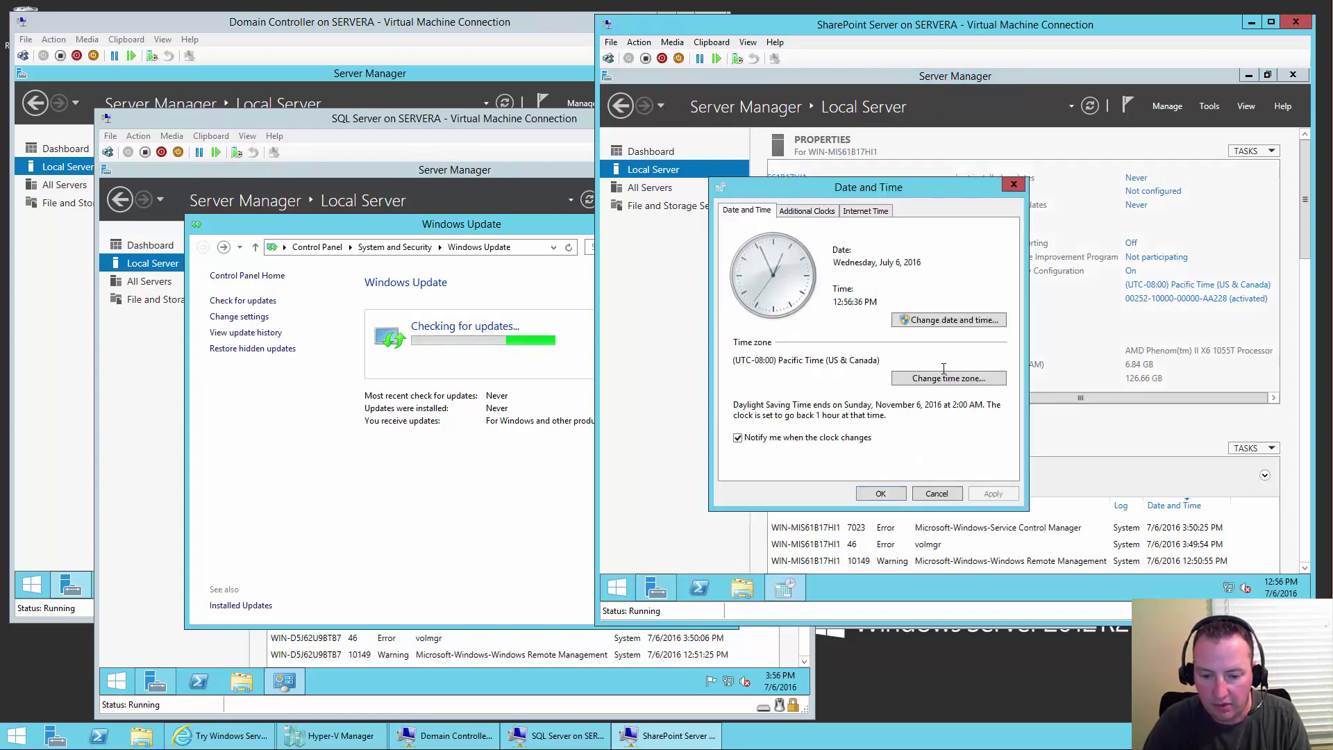
left_click(941, 378)
left_click(876, 268)
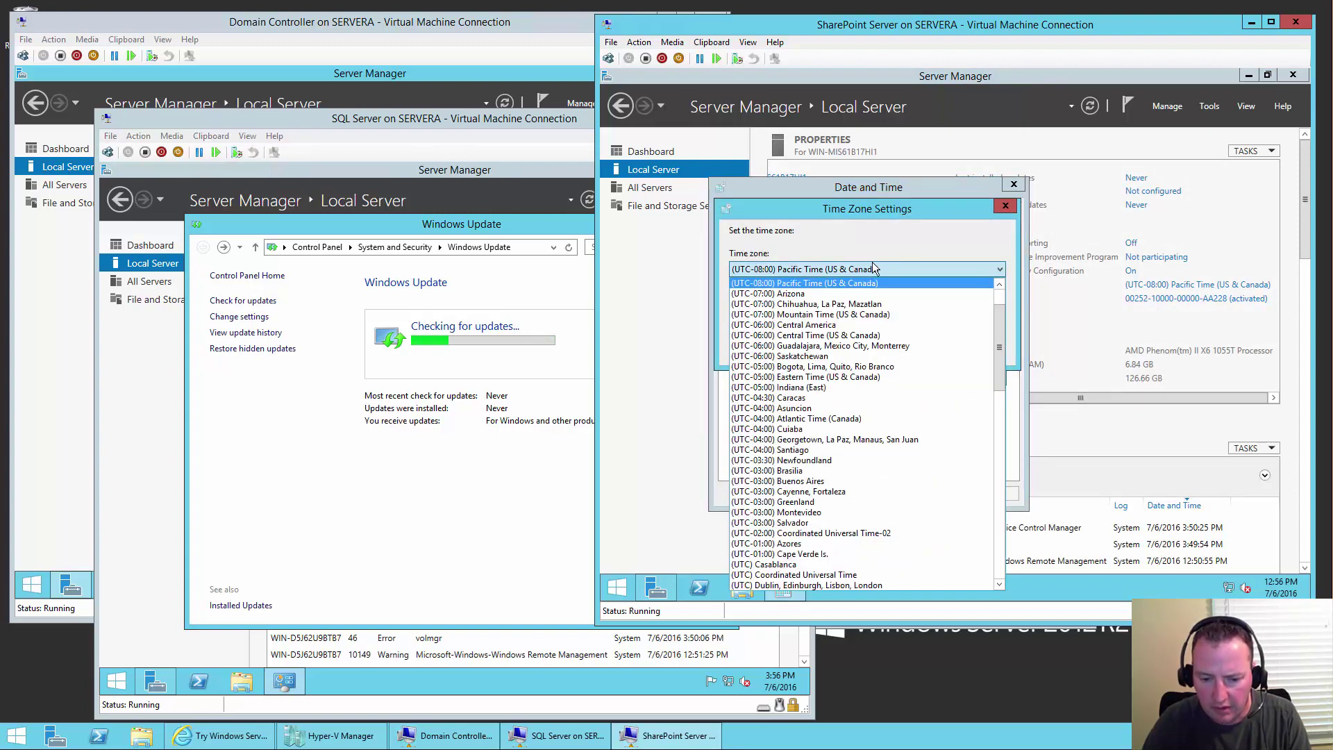
left_click(824, 377)
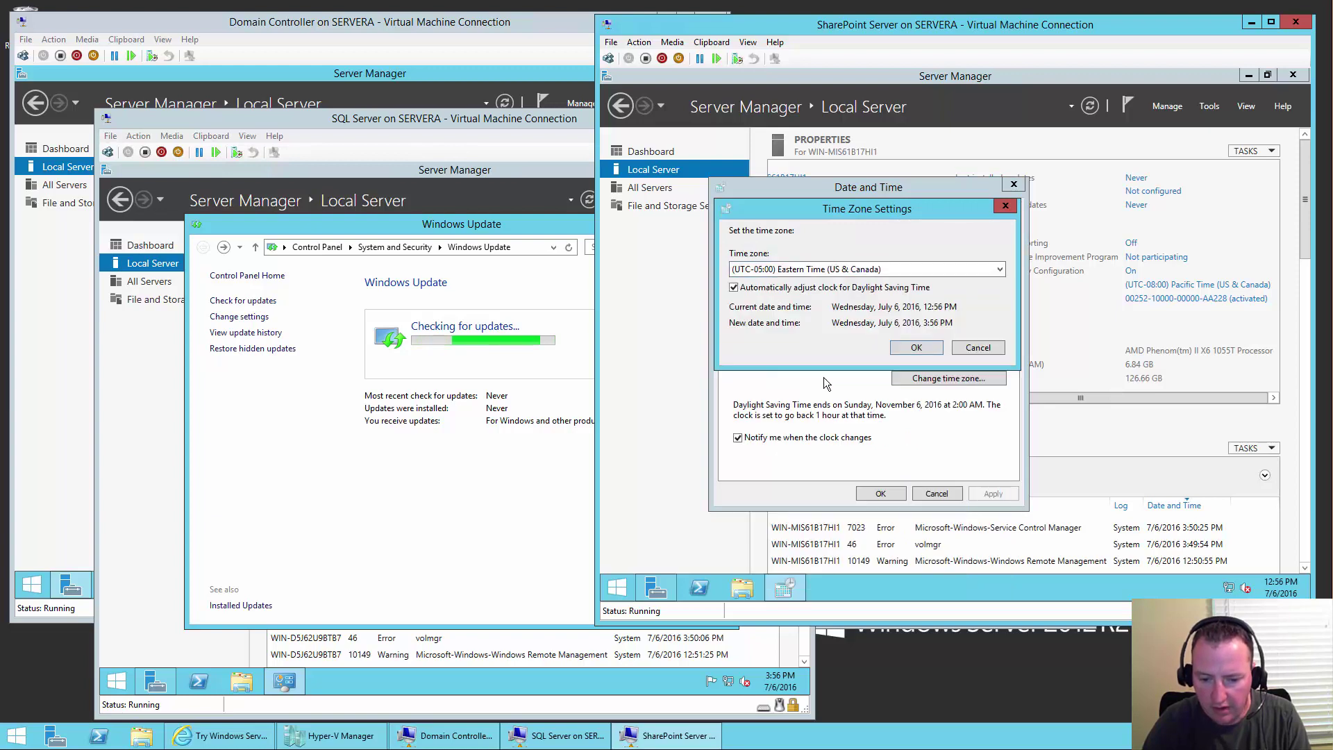
left_click(906, 345)
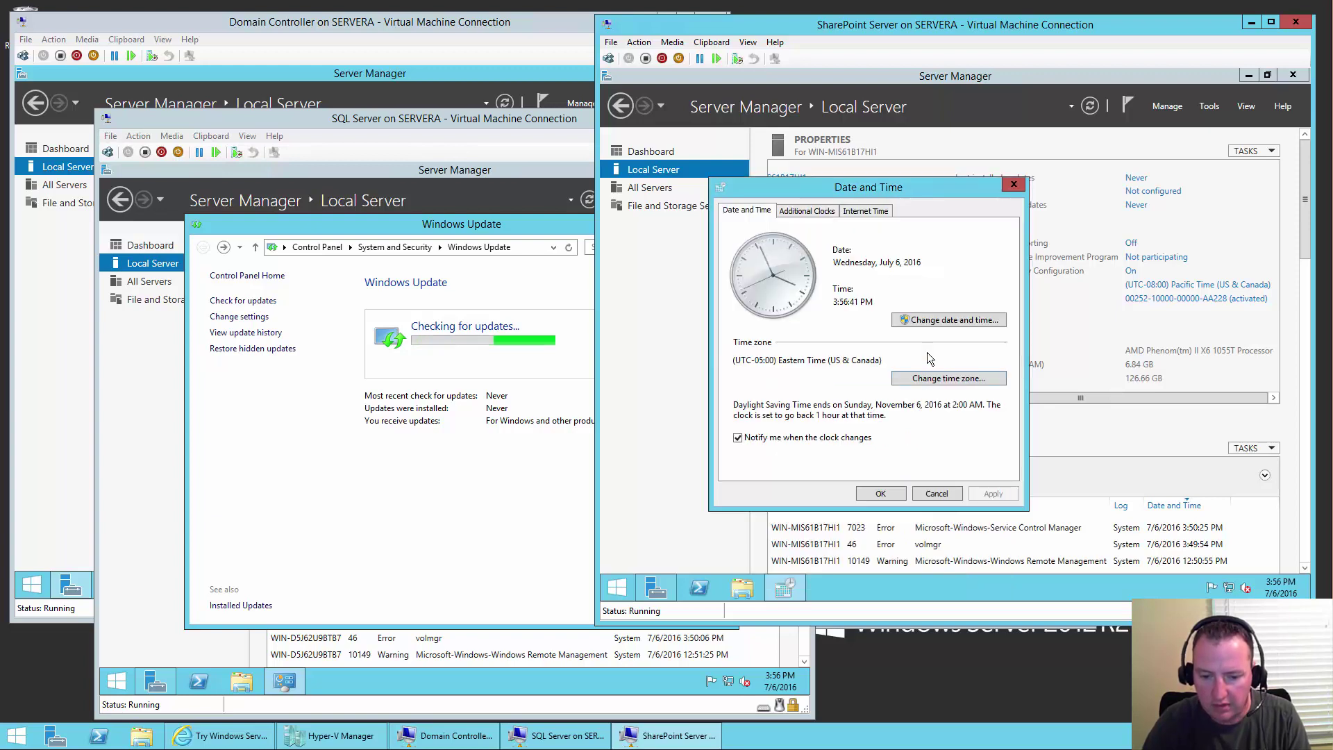
left_click(878, 494)
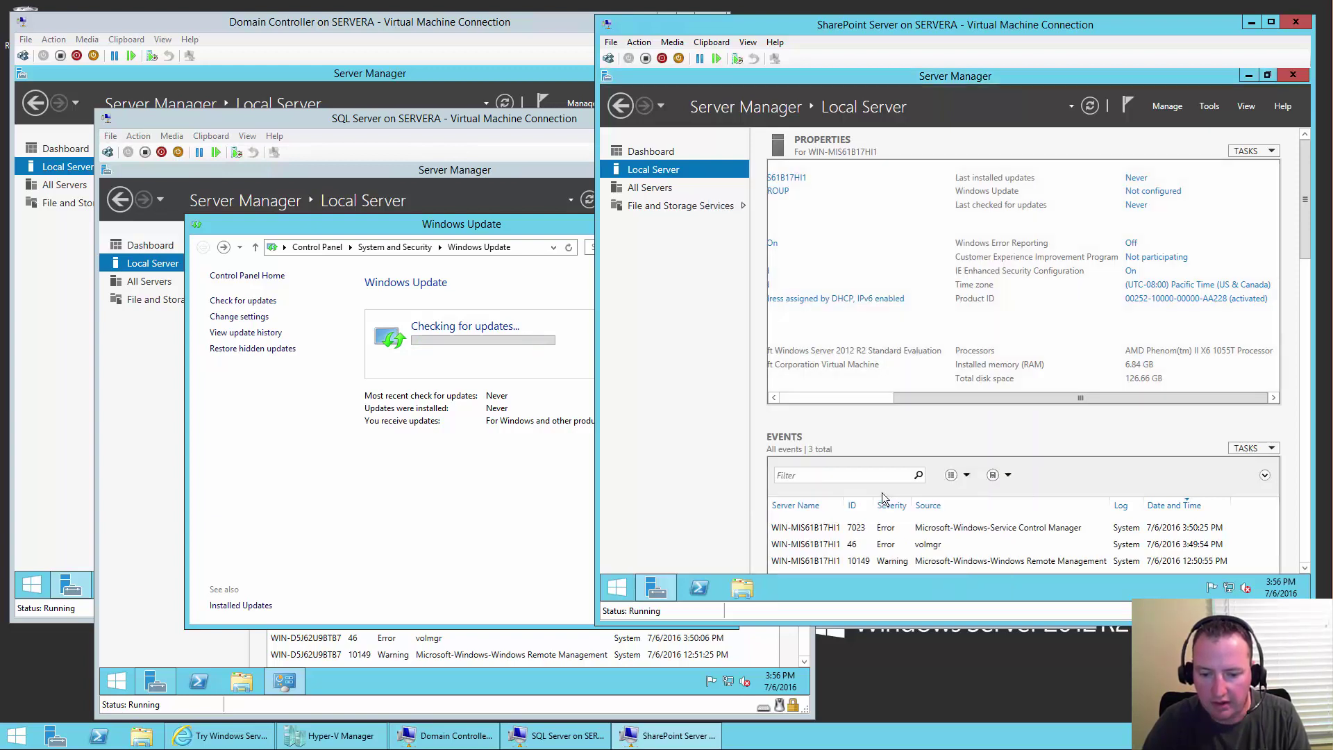
- Set SharePoint's Windows Update to 'Check for updates but let me choose' with recommended and Microsoft-product updates
left_click(1152, 192)
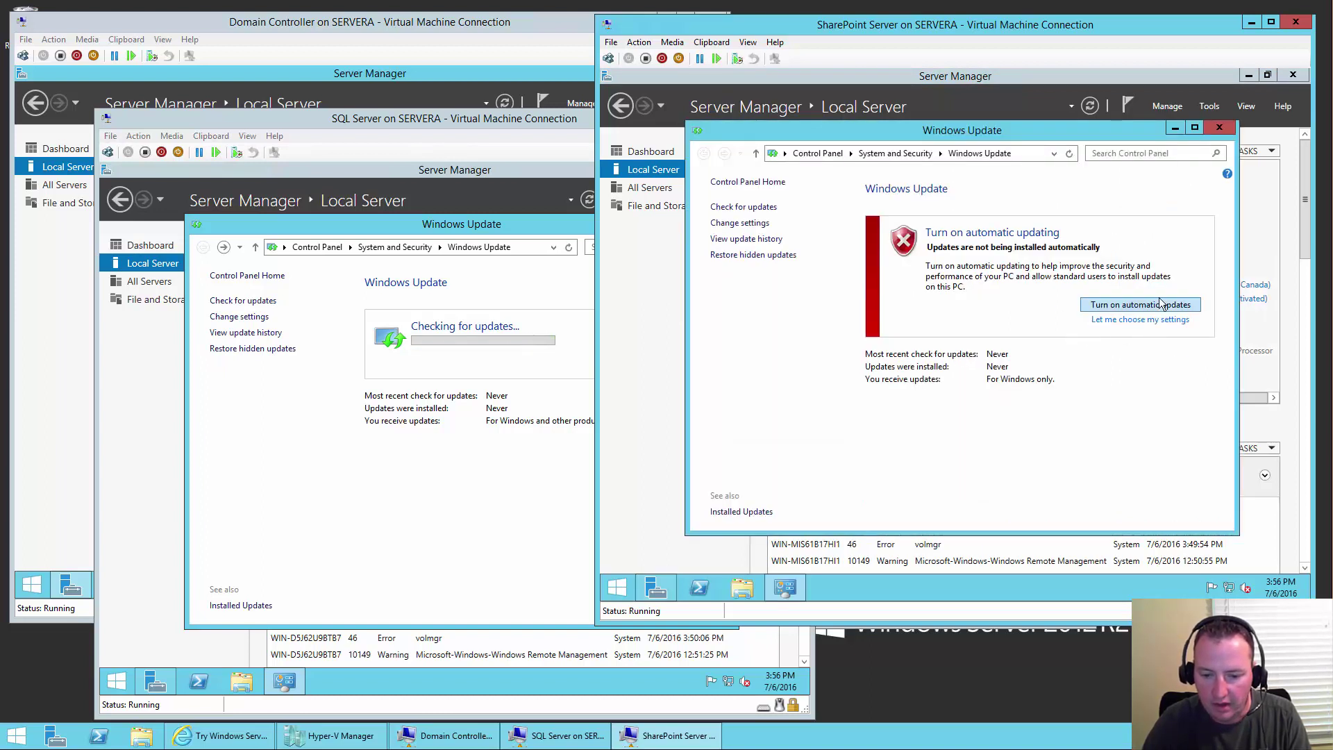
left_click(1156, 319)
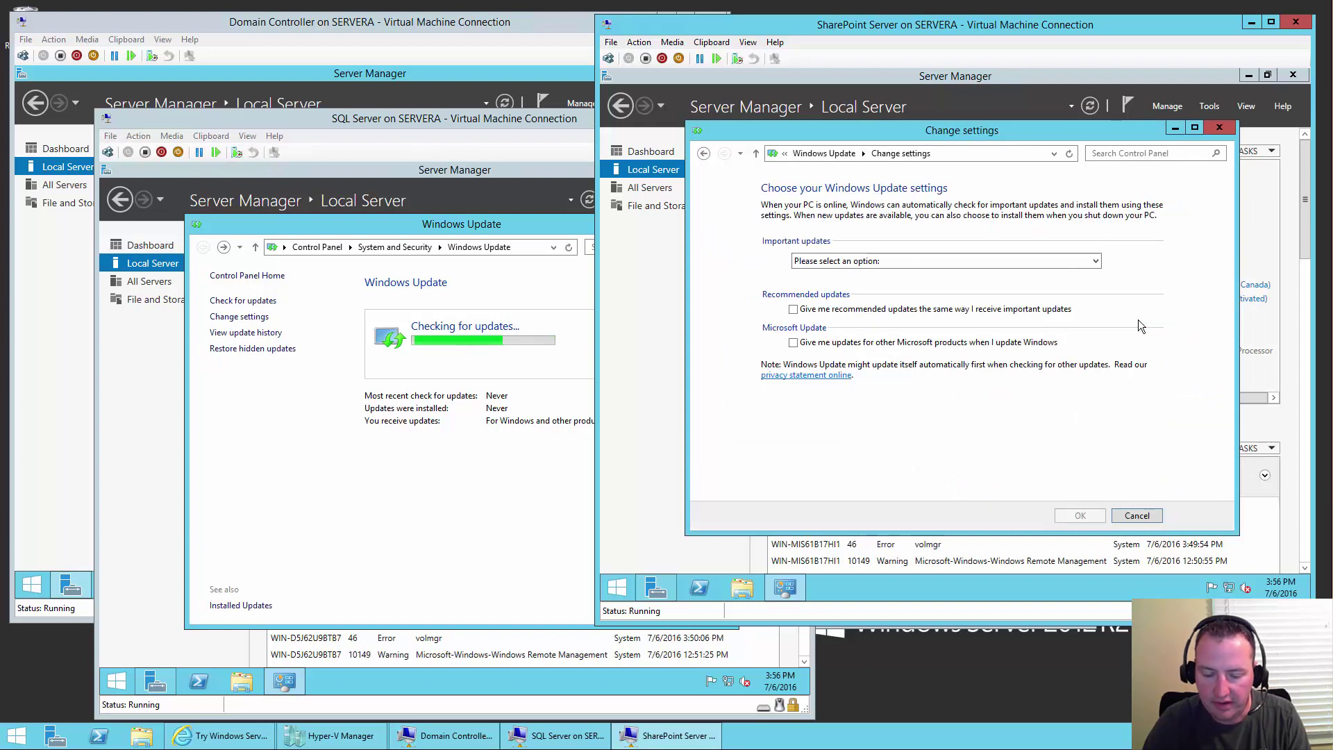
left_click(944, 261)
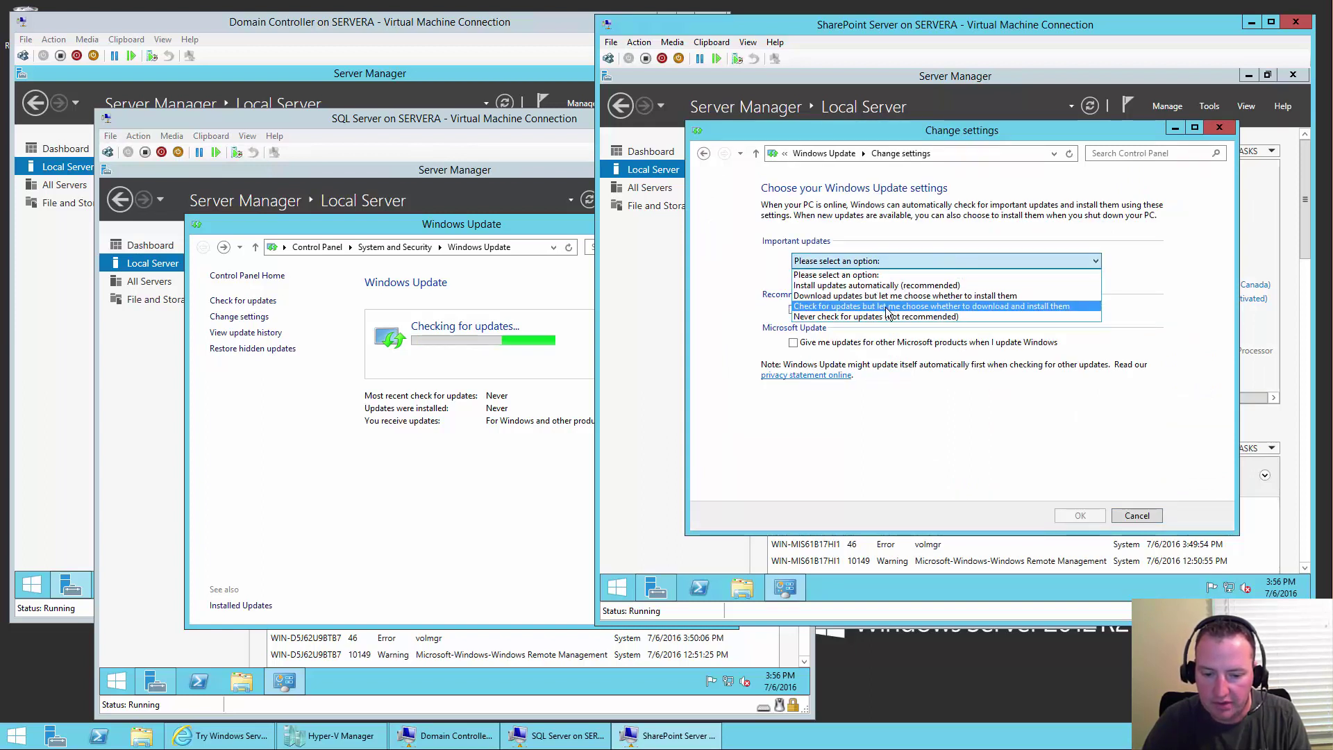
left_click(881, 307)
left_click(793, 309)
left_click(793, 343)
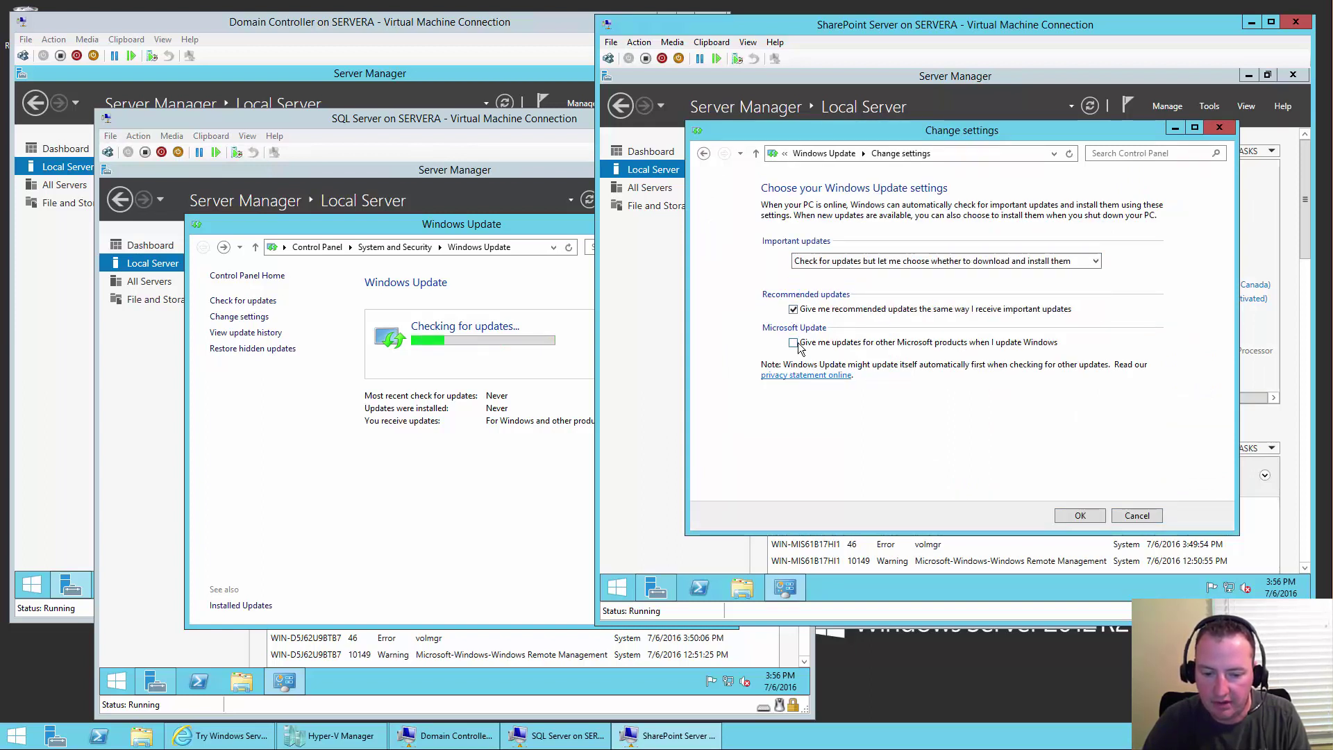
left_click(1080, 516)
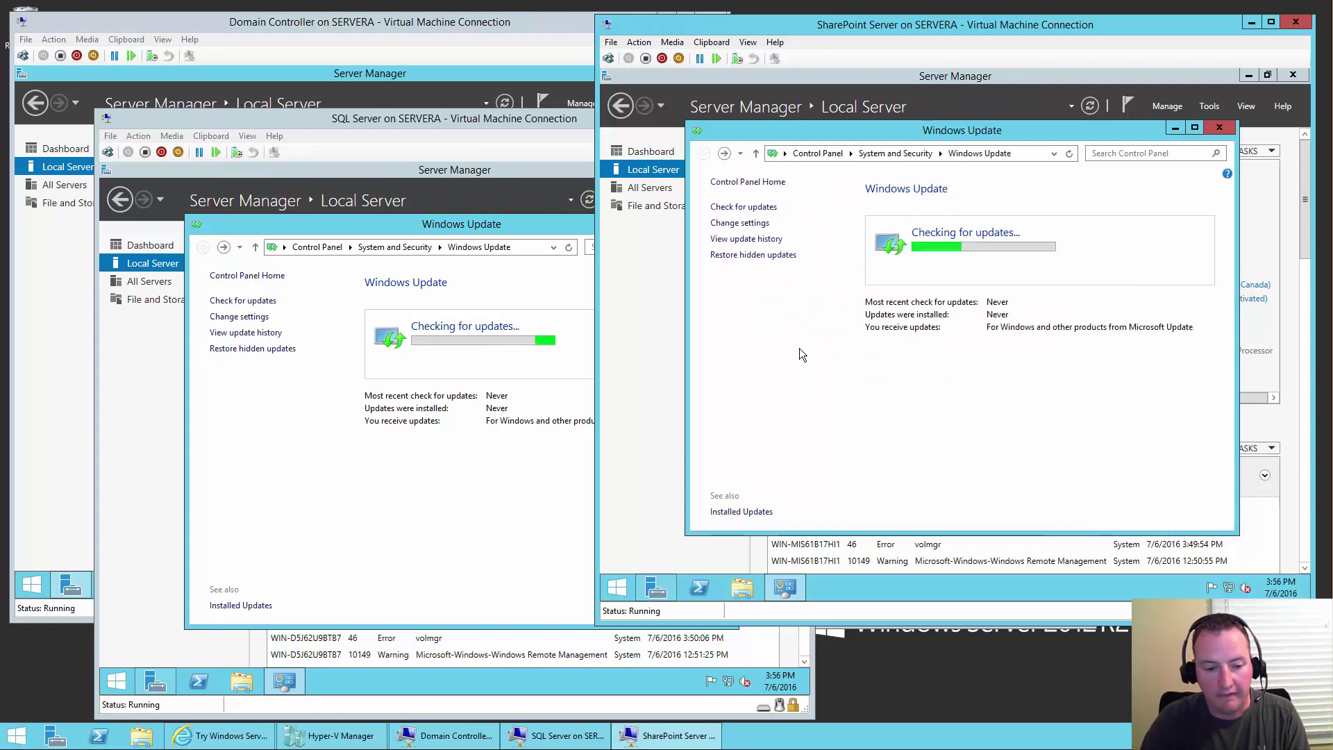
left_click(385, 19)
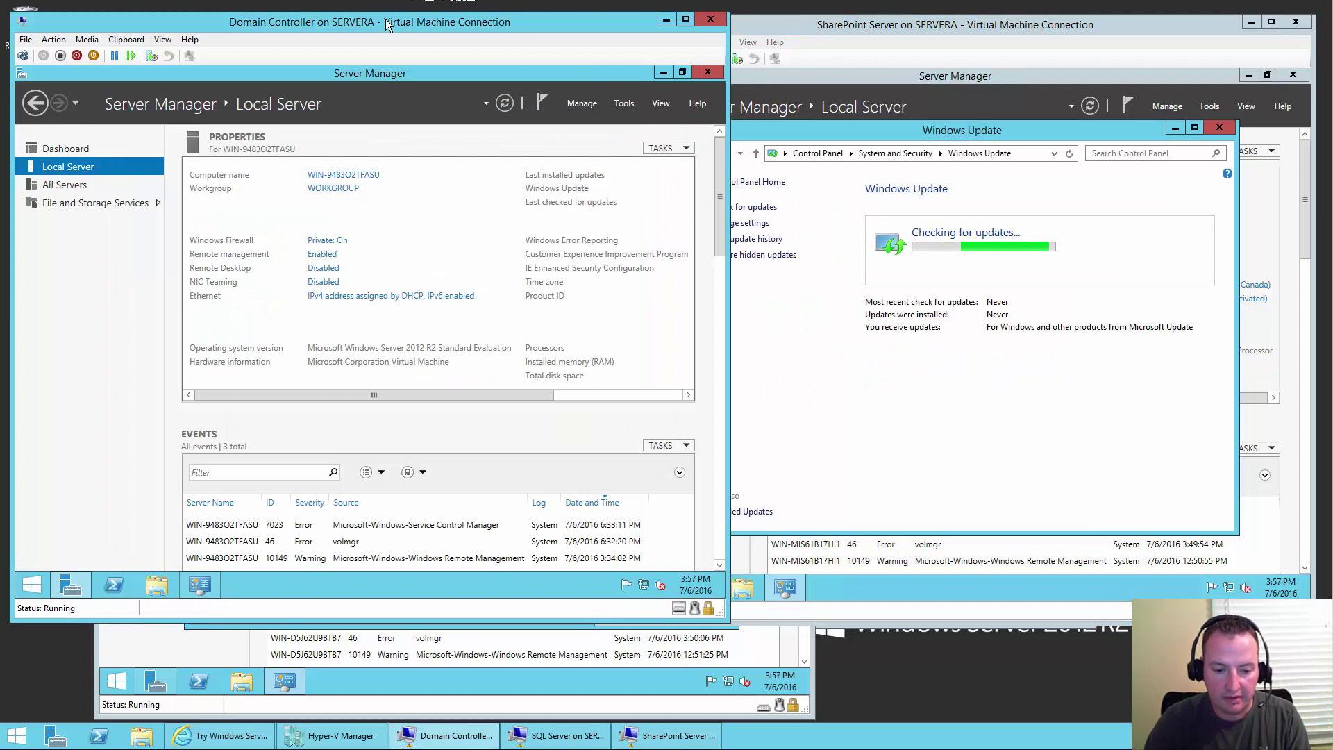
- Close Server Manager on the Domain Controller, SQL Server and SharePoint VMs so Windows Update shows
left_click(708, 72)
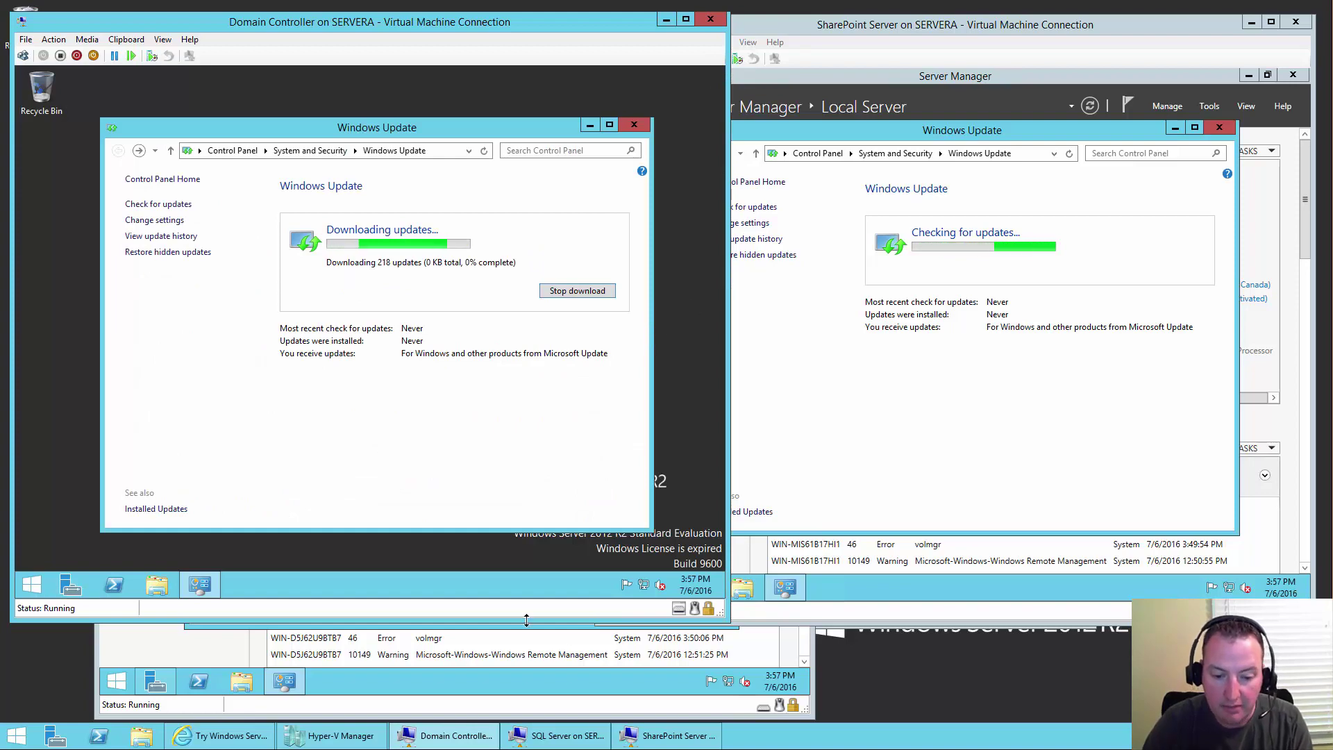
left_click(510, 713)
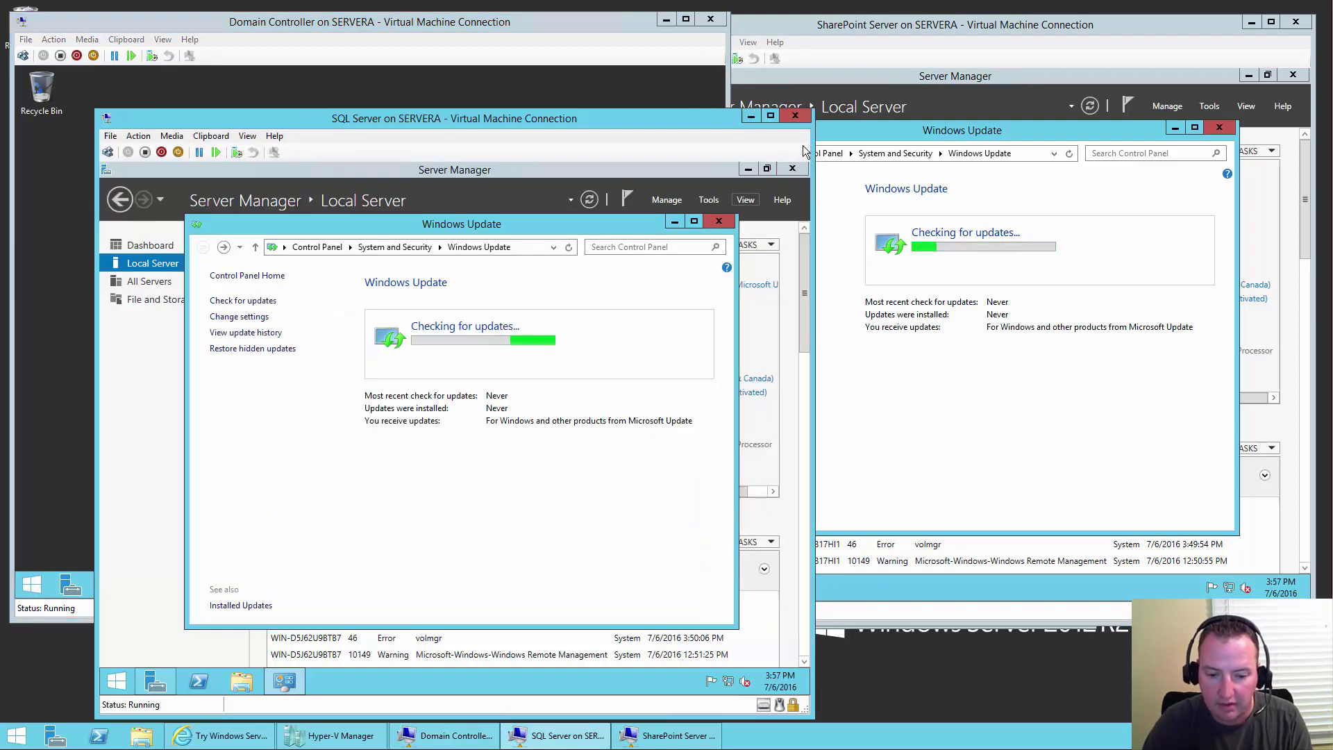
left_click(797, 172)
left_click(797, 172)
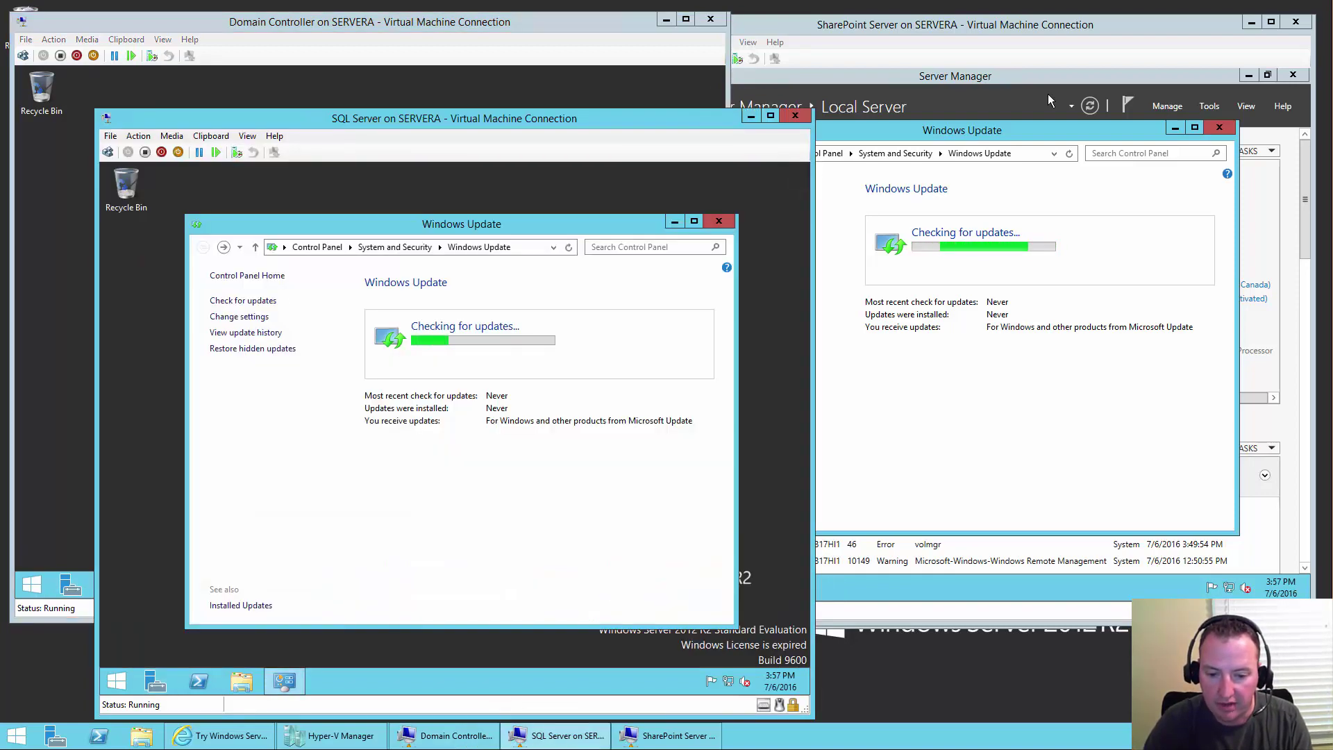
left_click(1061, 78)
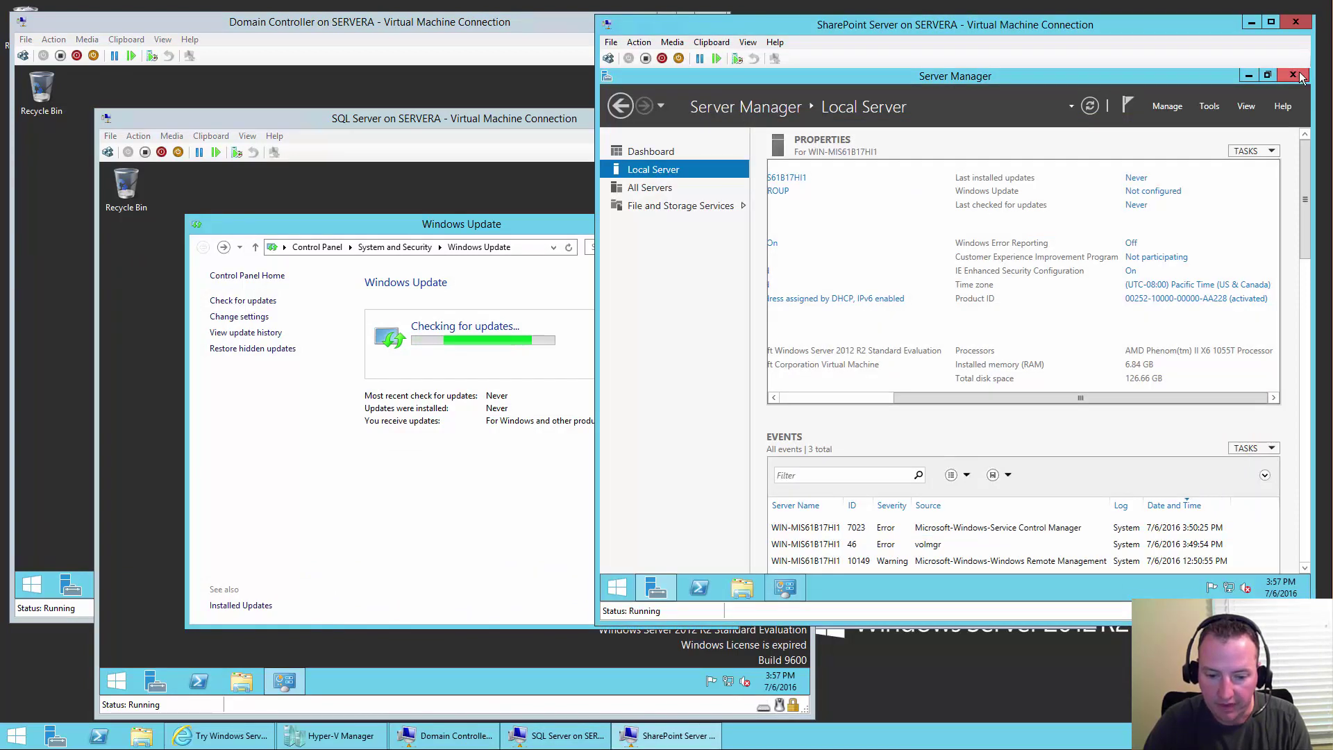
left_click(1302, 76)
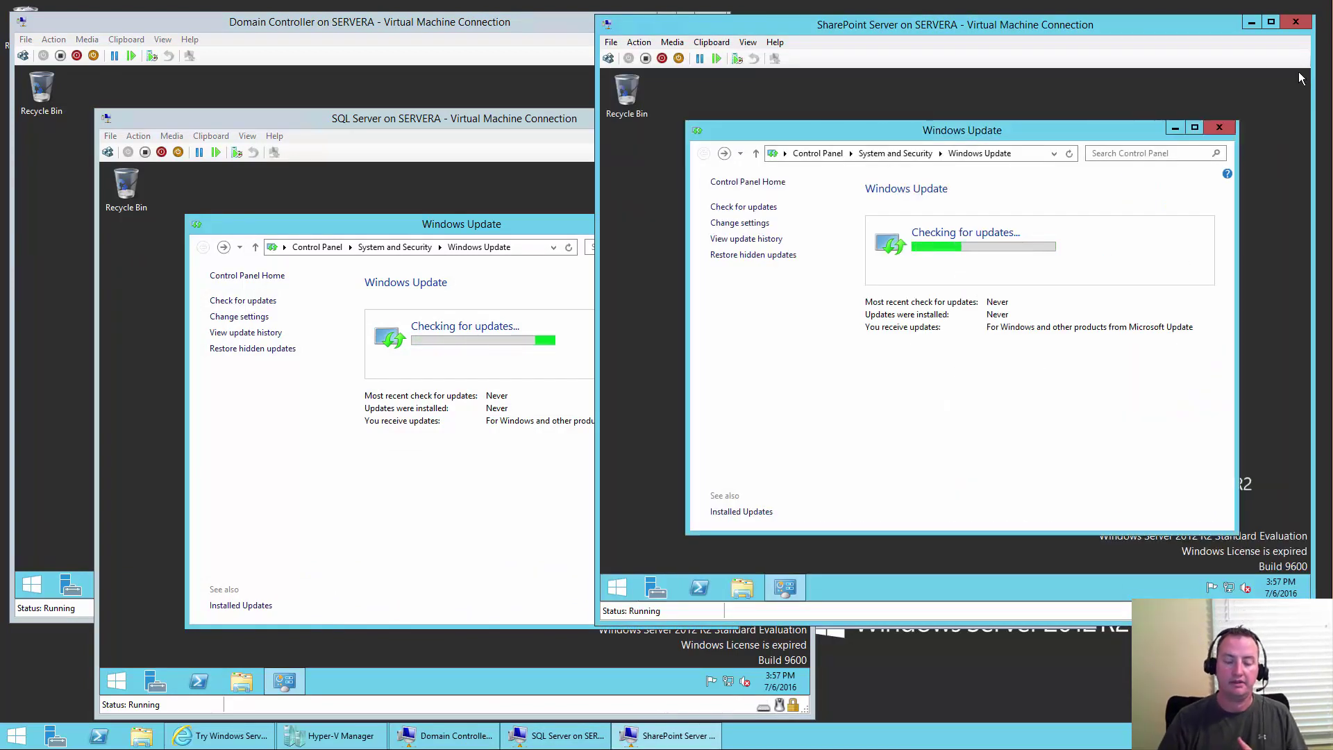
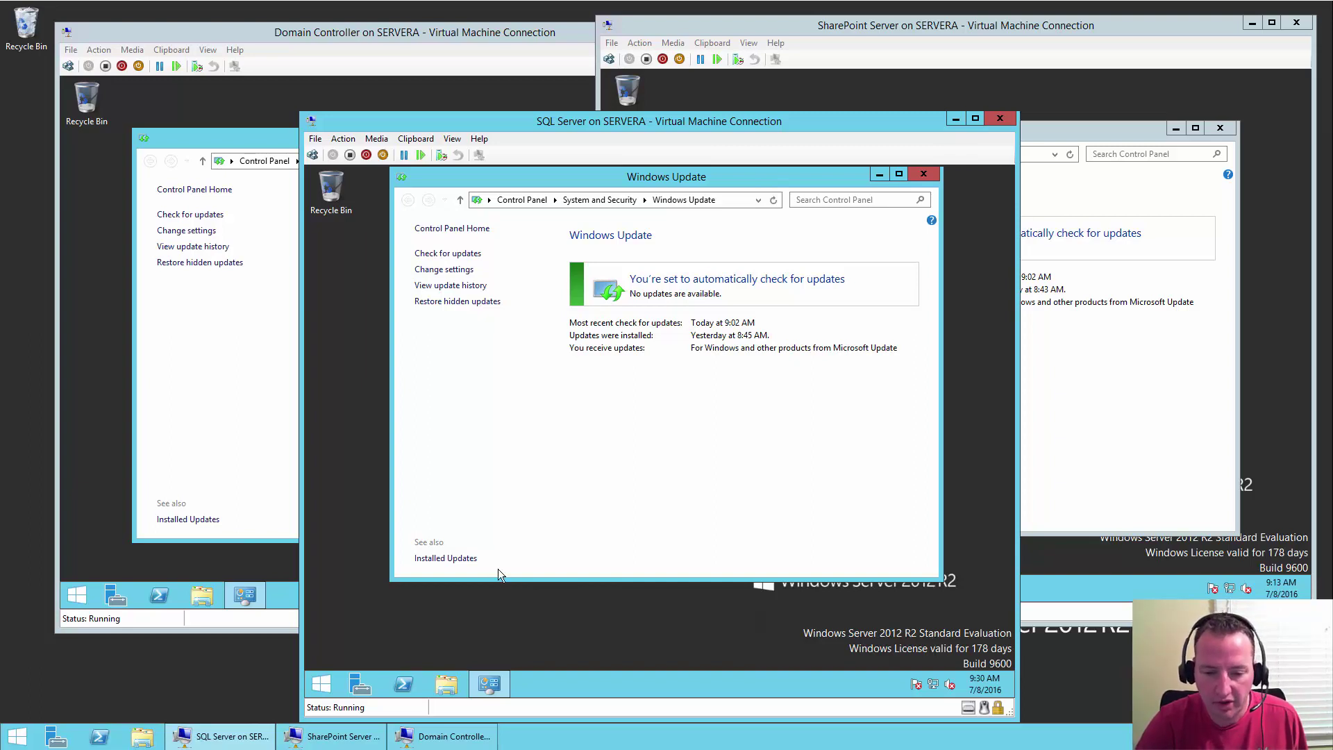
- Dismiss the Windows Update windows on the Domain Controller, SharePoint Server and SQL Server VMs in turn
left_click(869, 23)
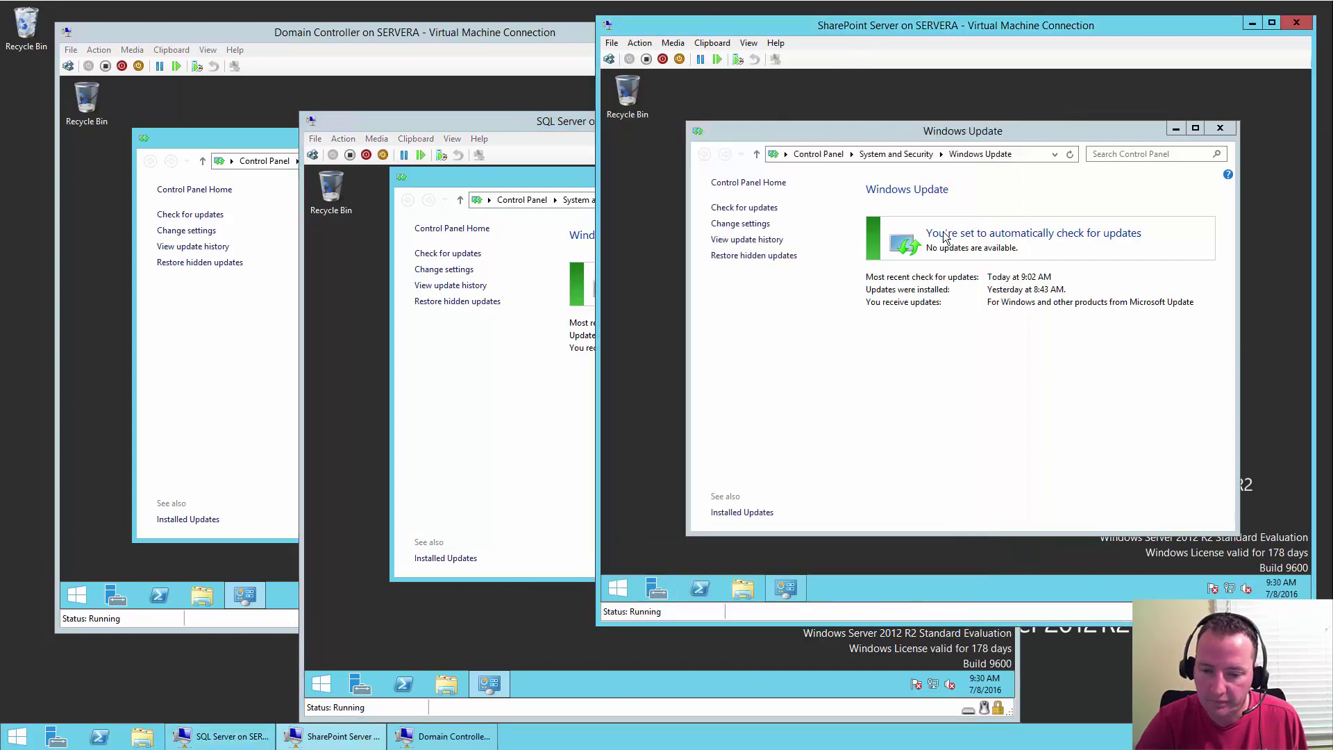
left_click(424, 34)
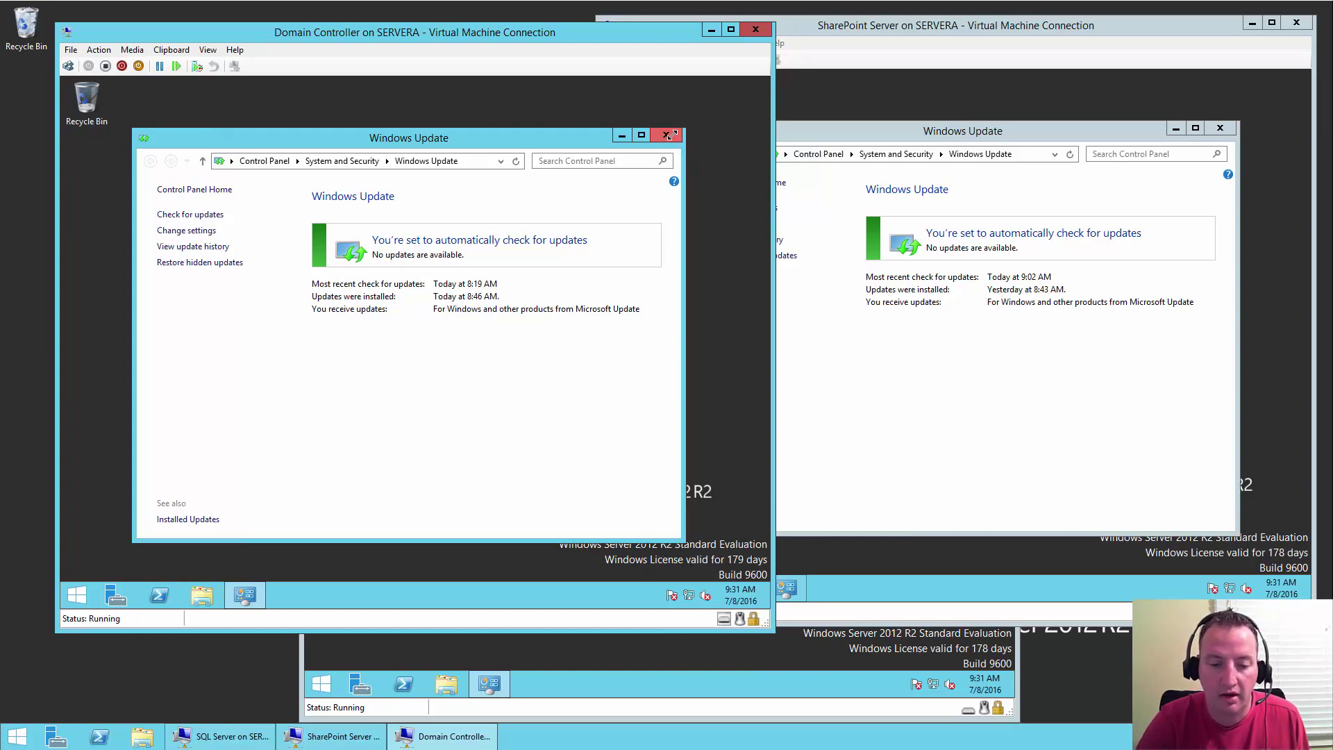
left_click(668, 136)
left_click(1126, 129)
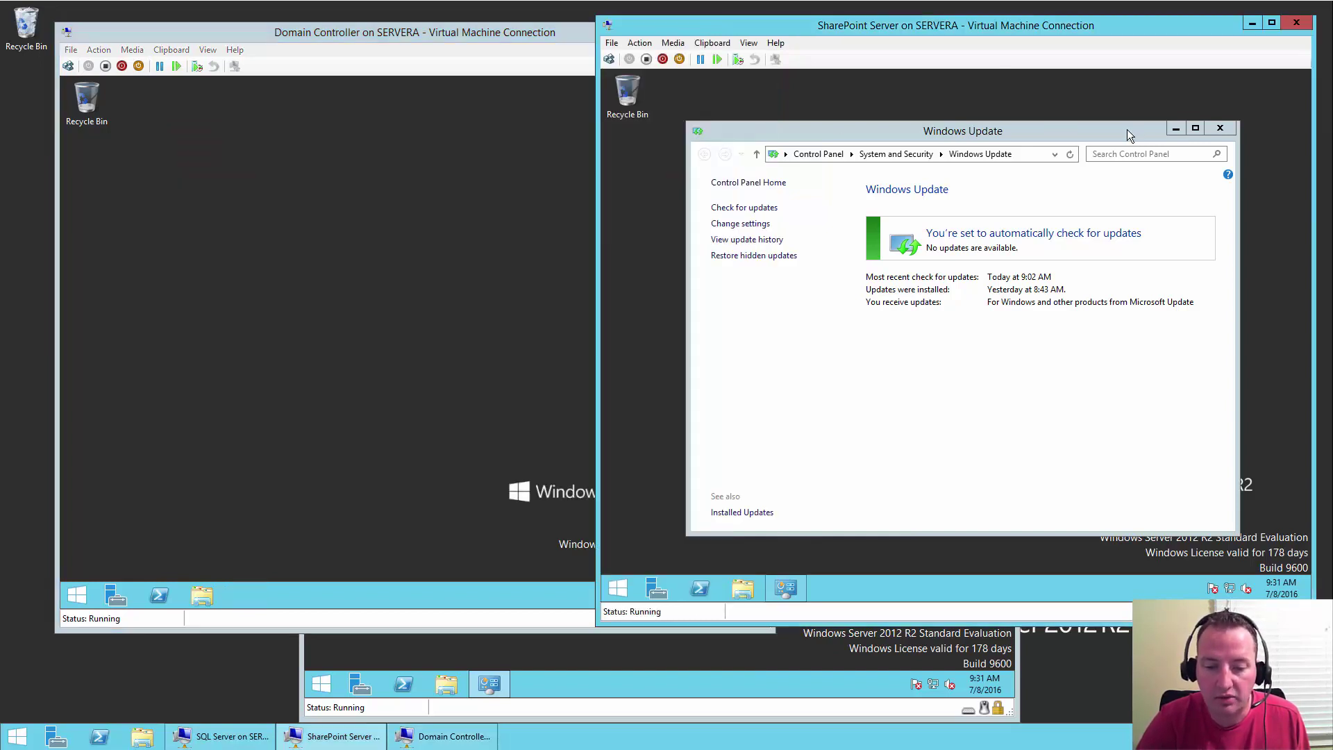
left_click(1232, 132)
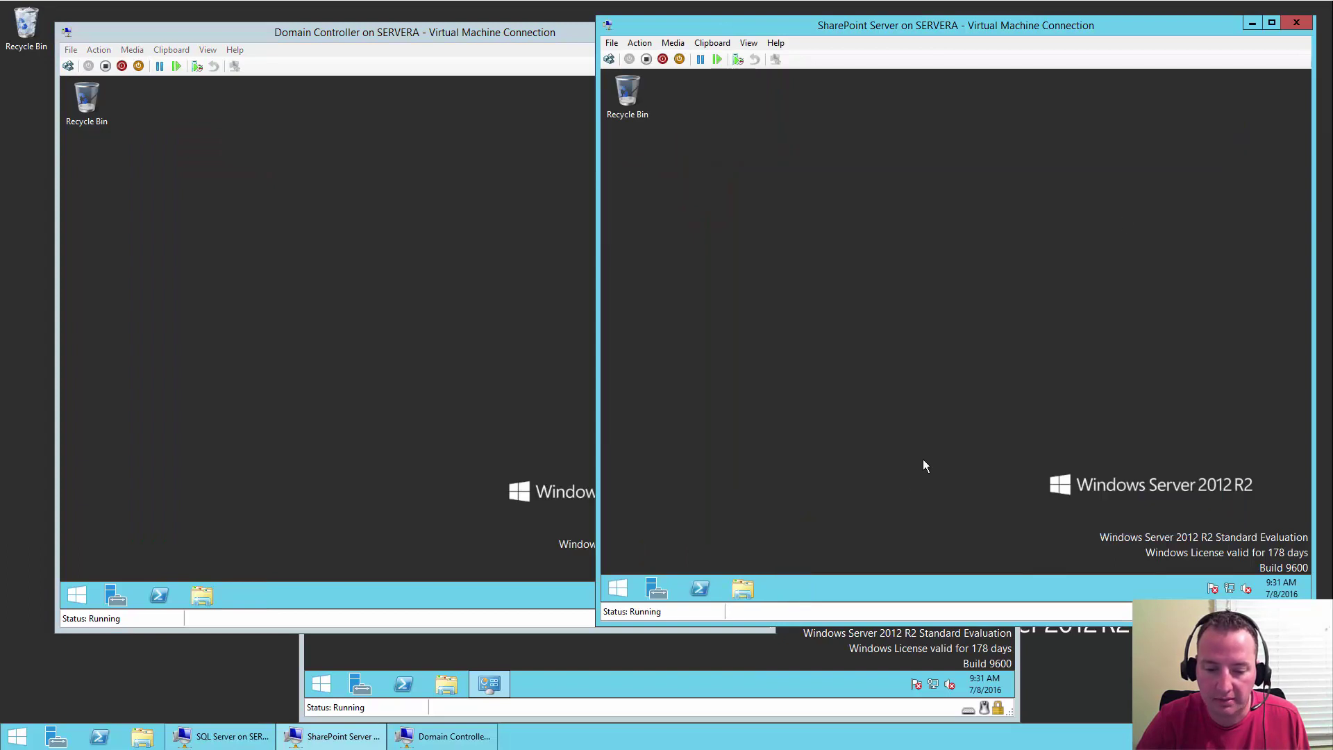
left_click(753, 658)
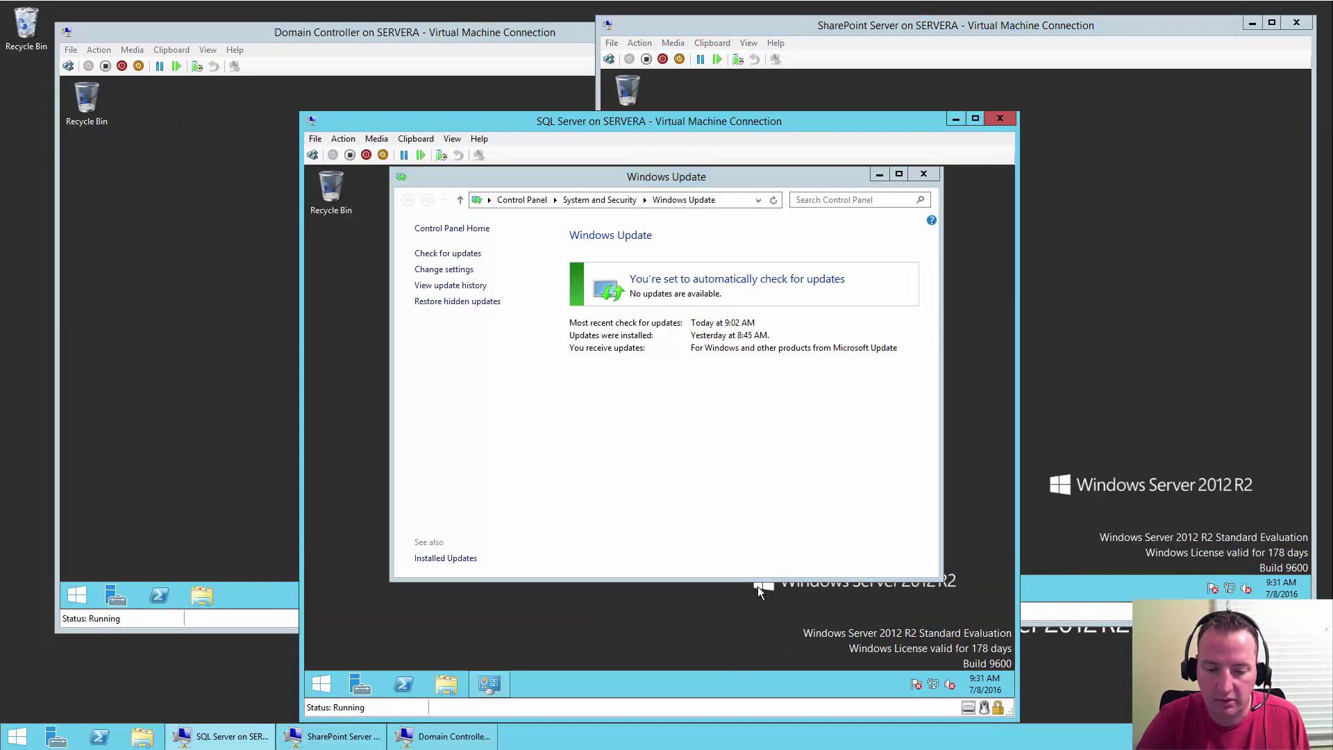
left_click(924, 175)
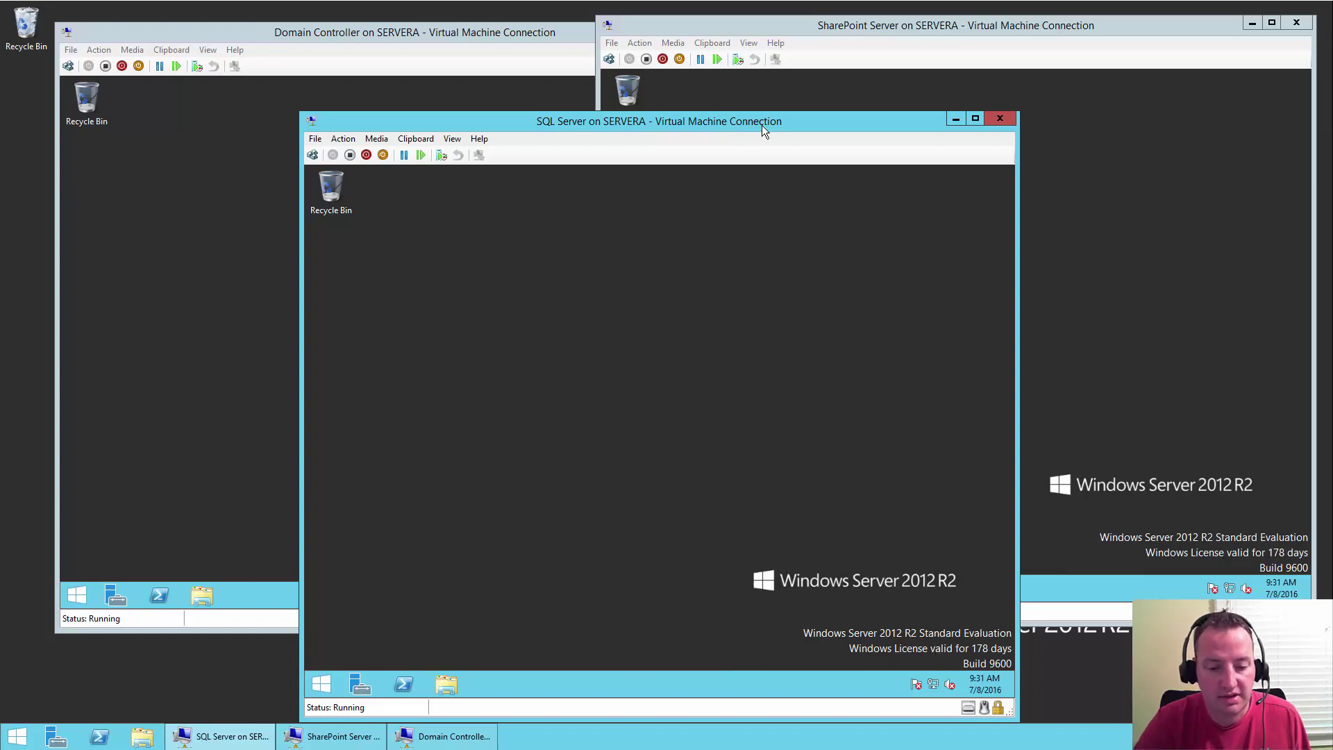
- Shut down the SQL Server VM from its Start power menu with reason Other (Unplanned)
left_click(322, 684)
left_click(943, 222)
left_click(925, 258)
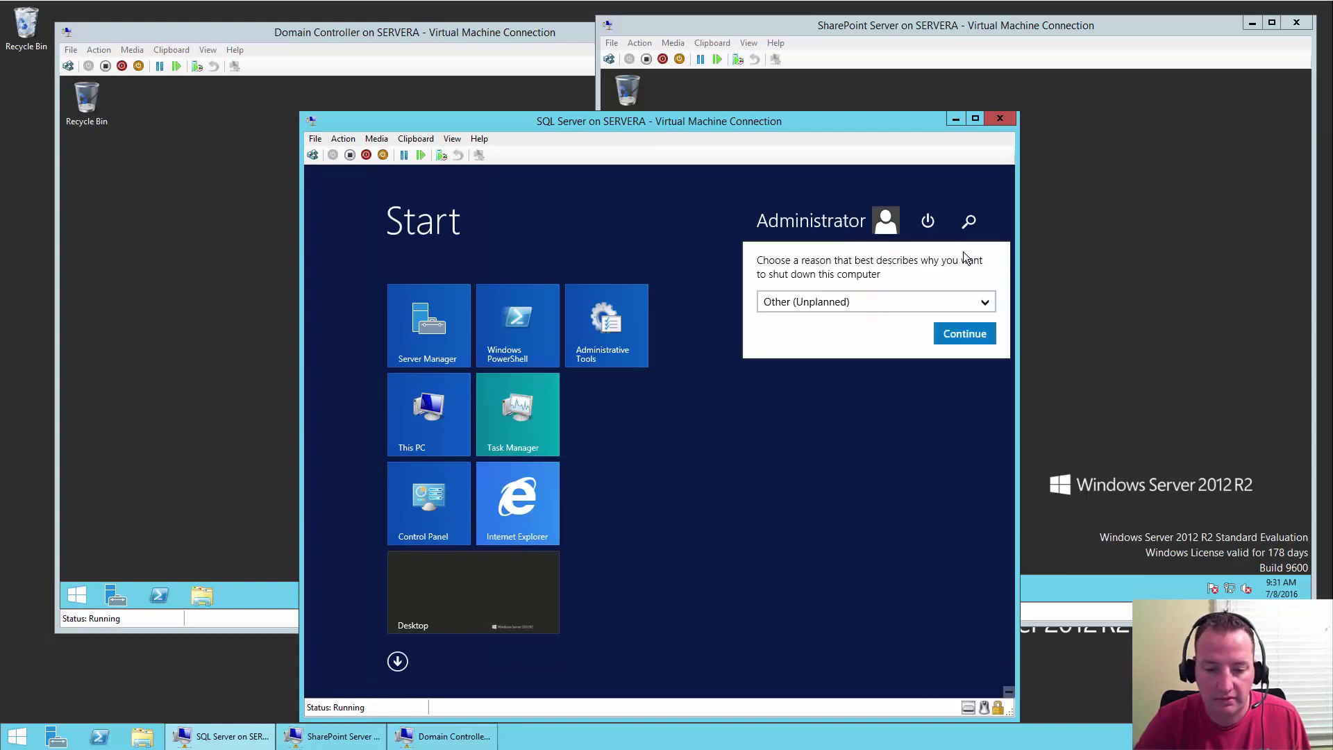
left_click(950, 337)
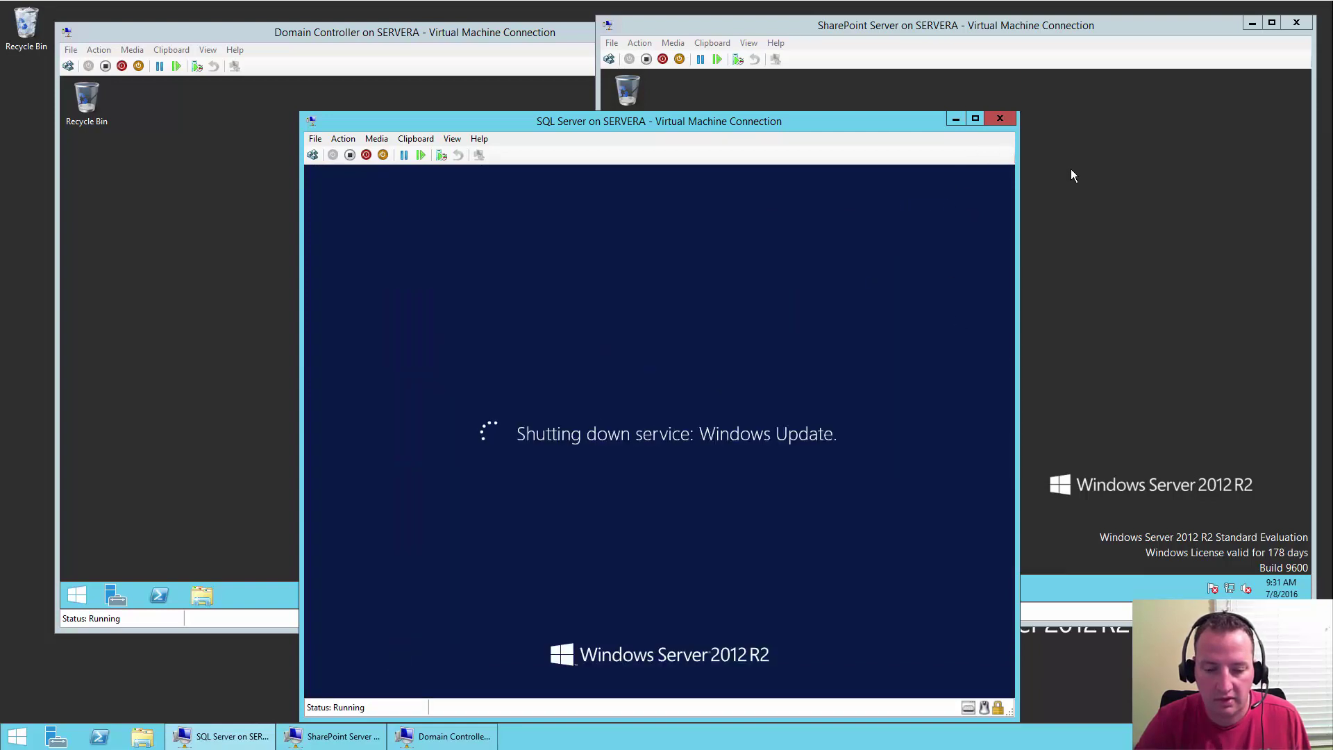
- Shut down the SharePoint Server VM the same way, keeping reason Other (Unplanned)
left_click(1070, 175)
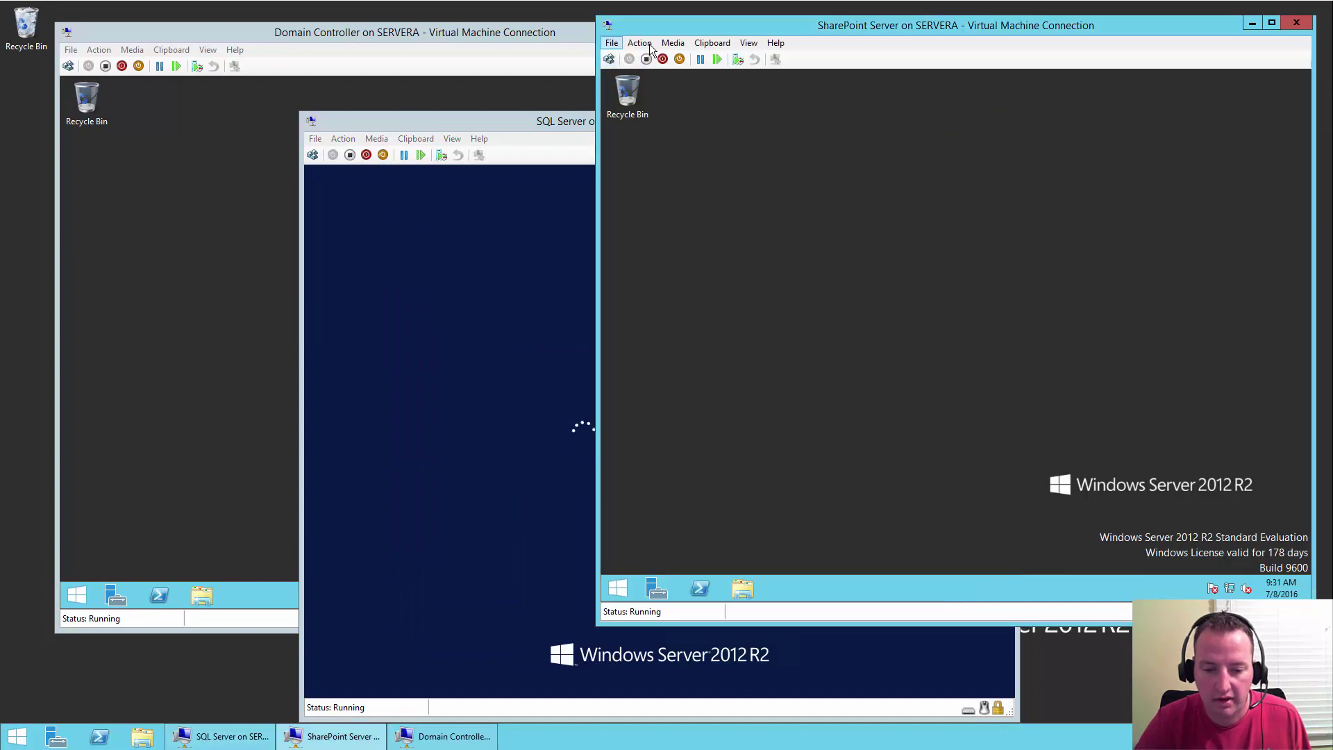
left_click(618, 587)
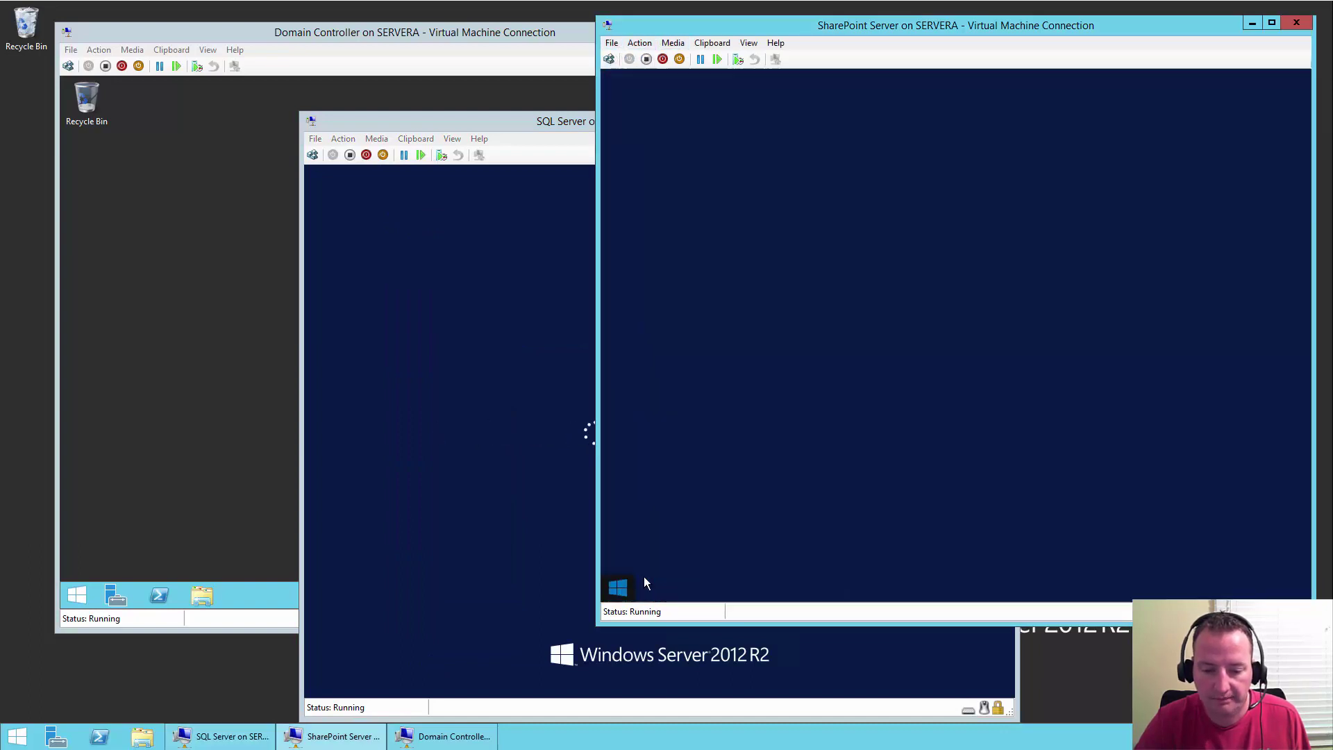
left_click(1236, 129)
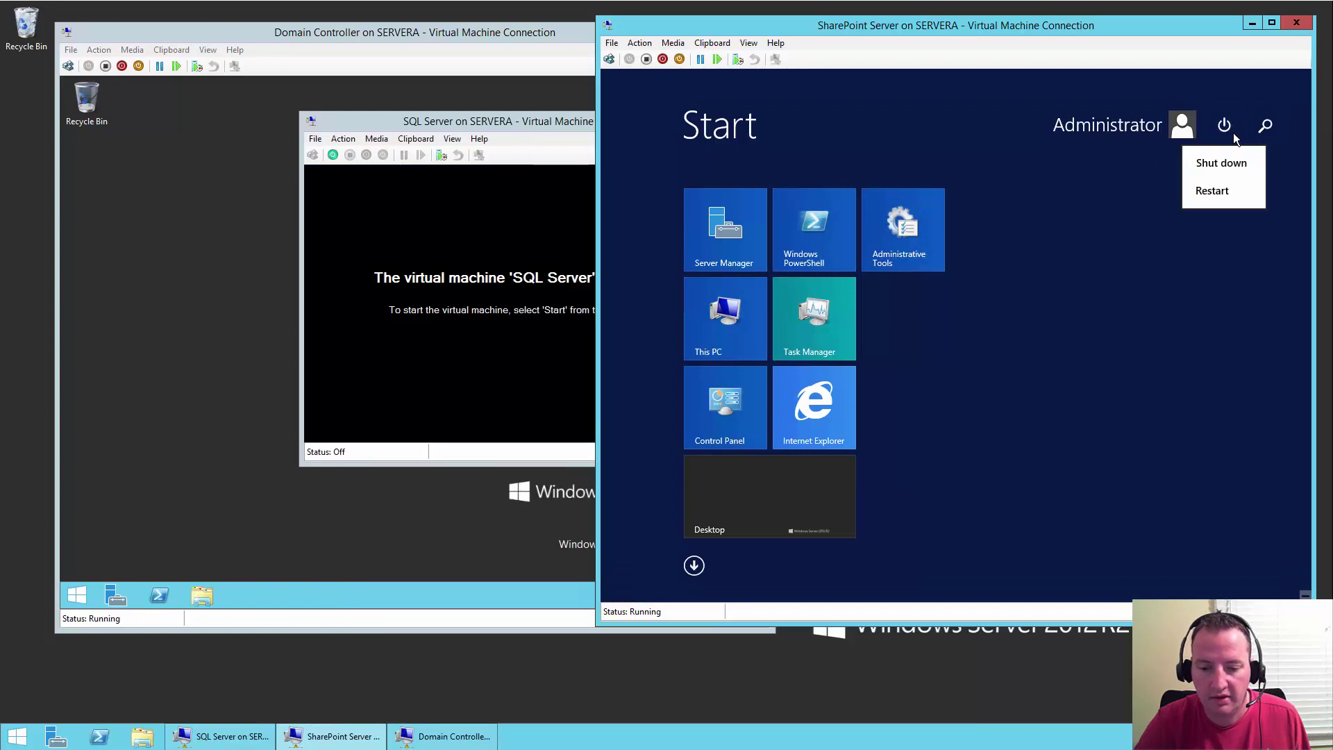
left_click(1240, 170)
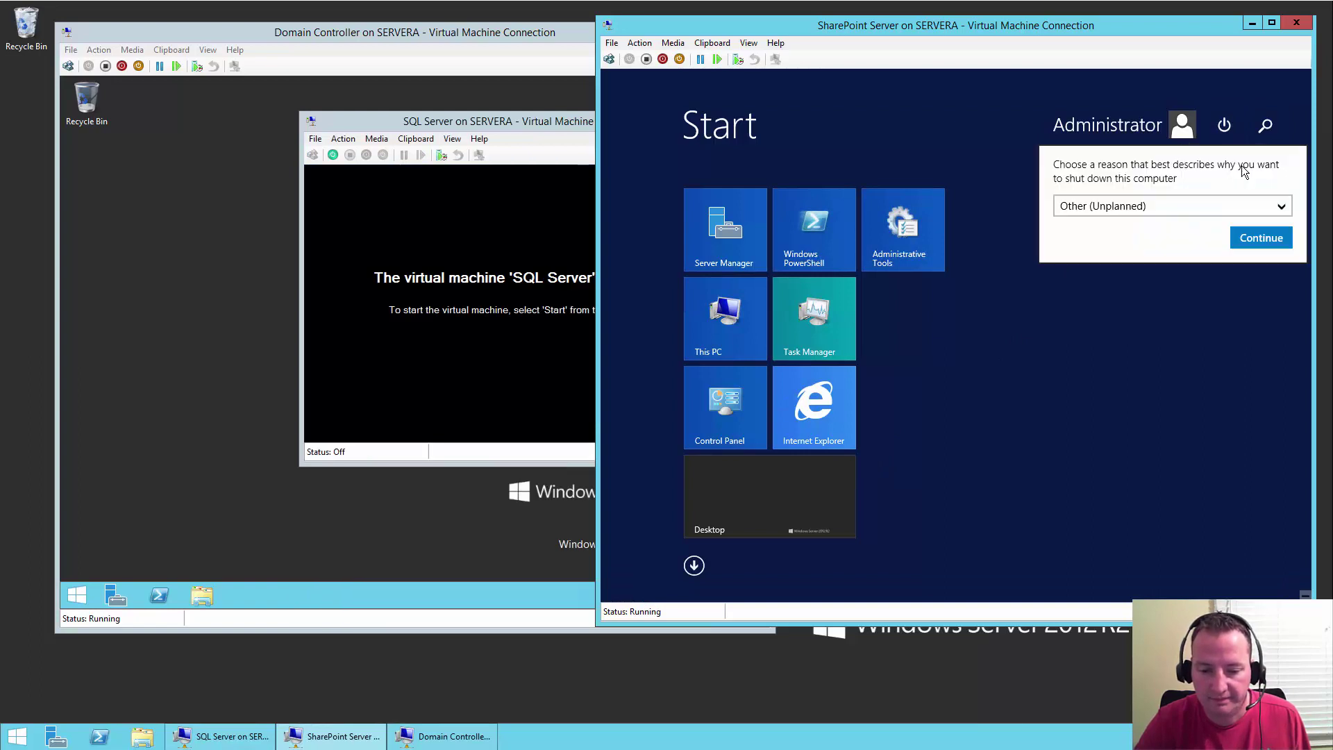
left_click(1244, 238)
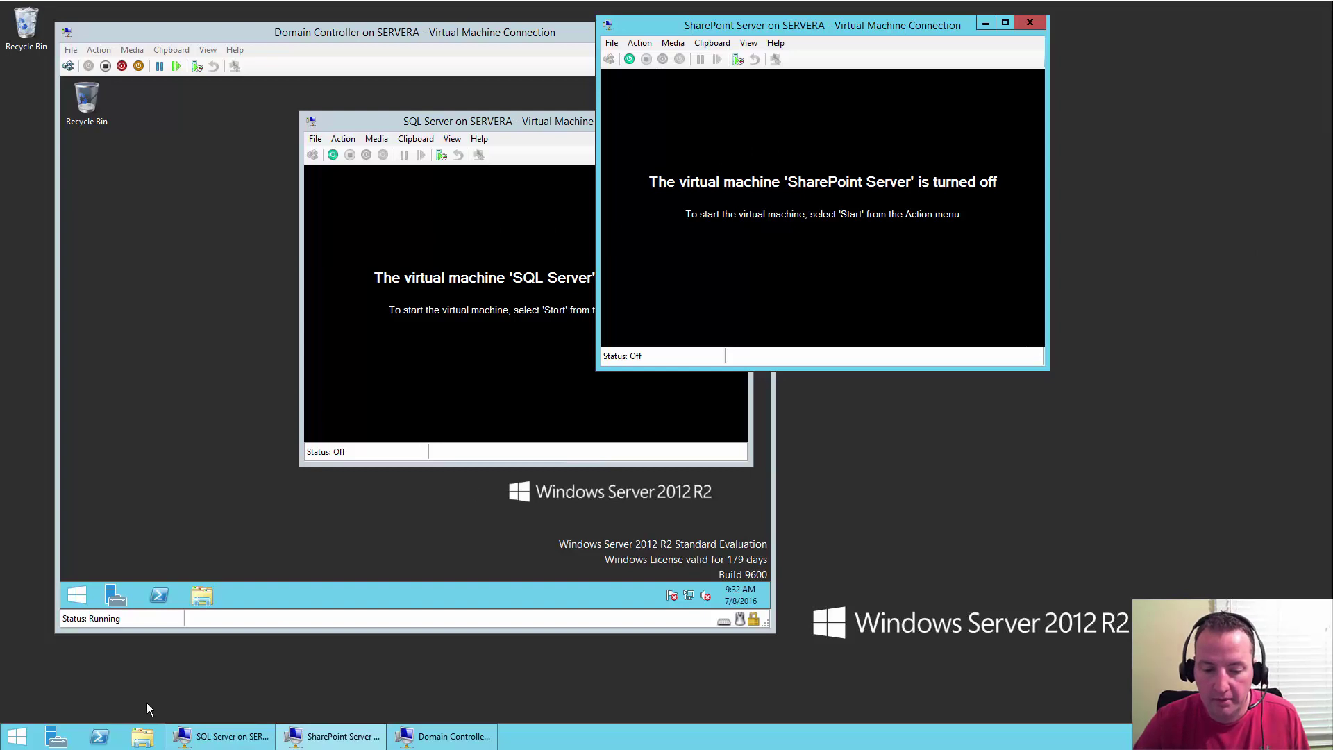
- Launch Hyper-V Manager from the host's Start search 'hy', closing the stray SharePoint connection window
left_click(5, 735)
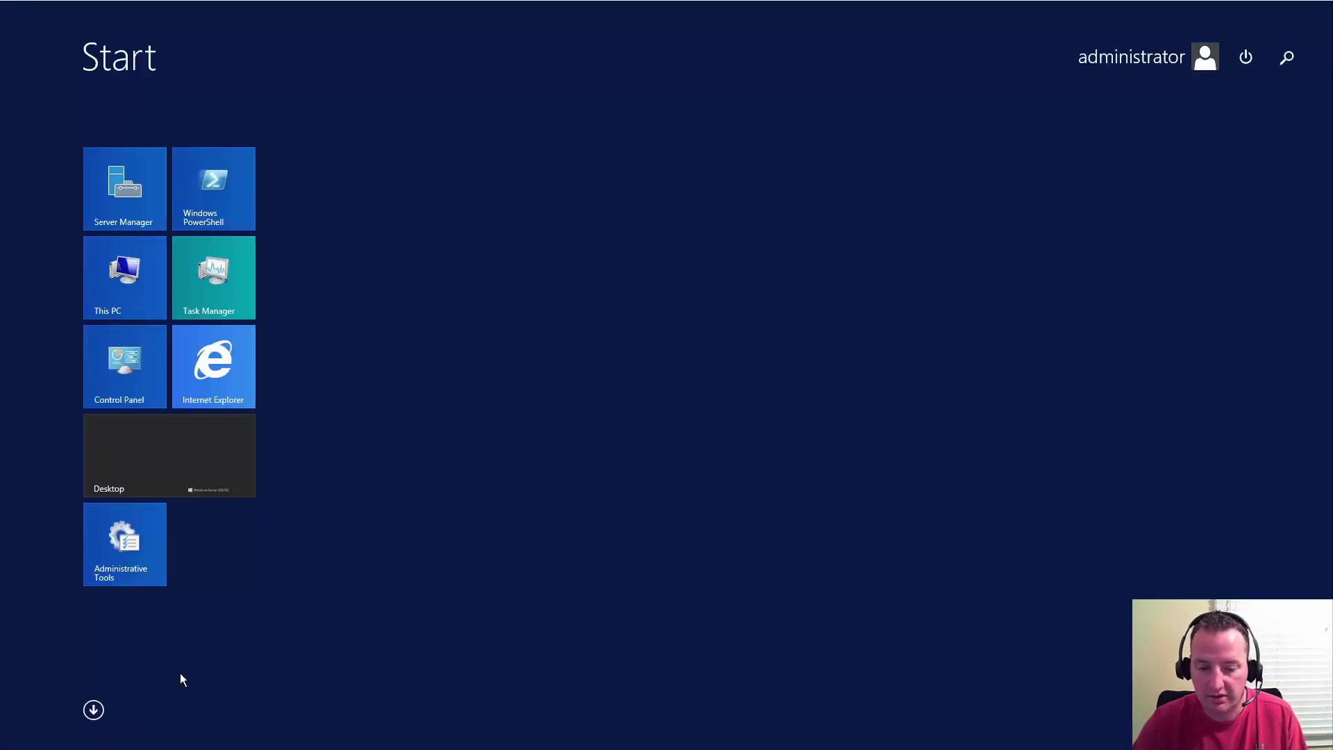
type("hy")
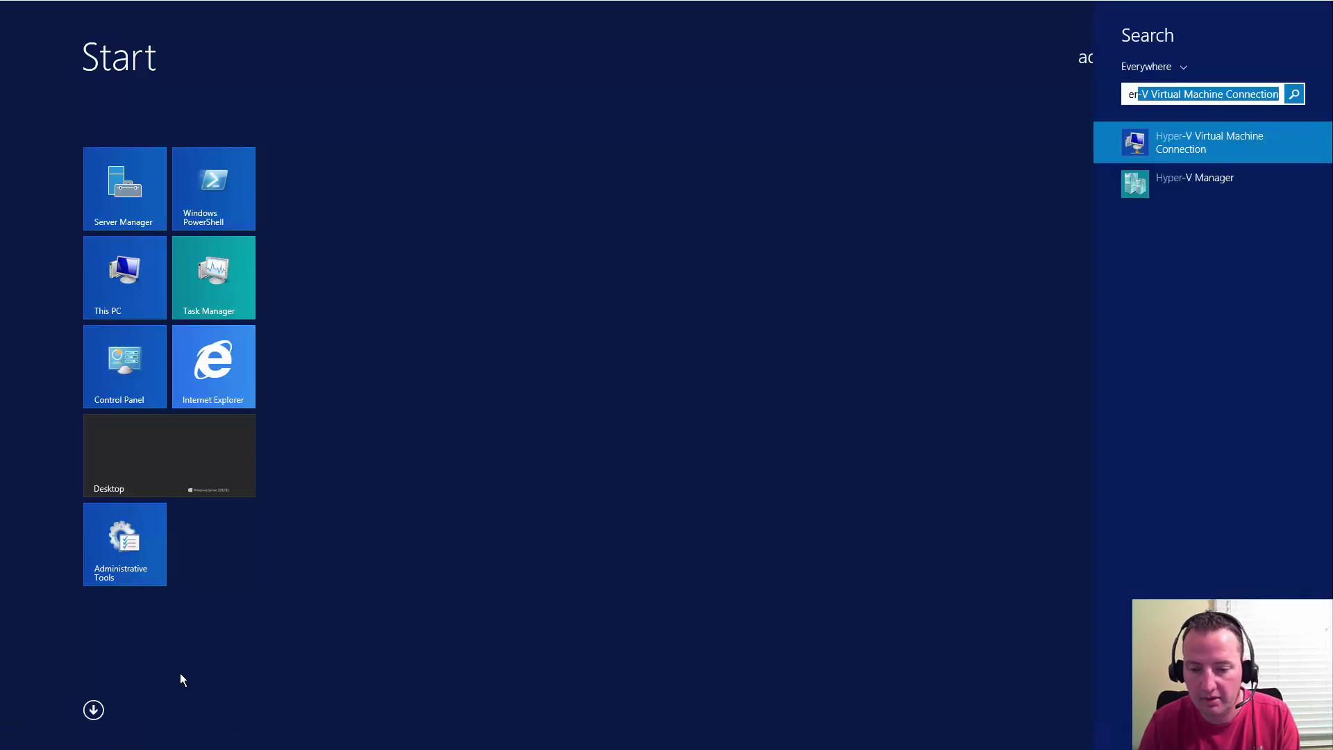
left_click(1184, 181)
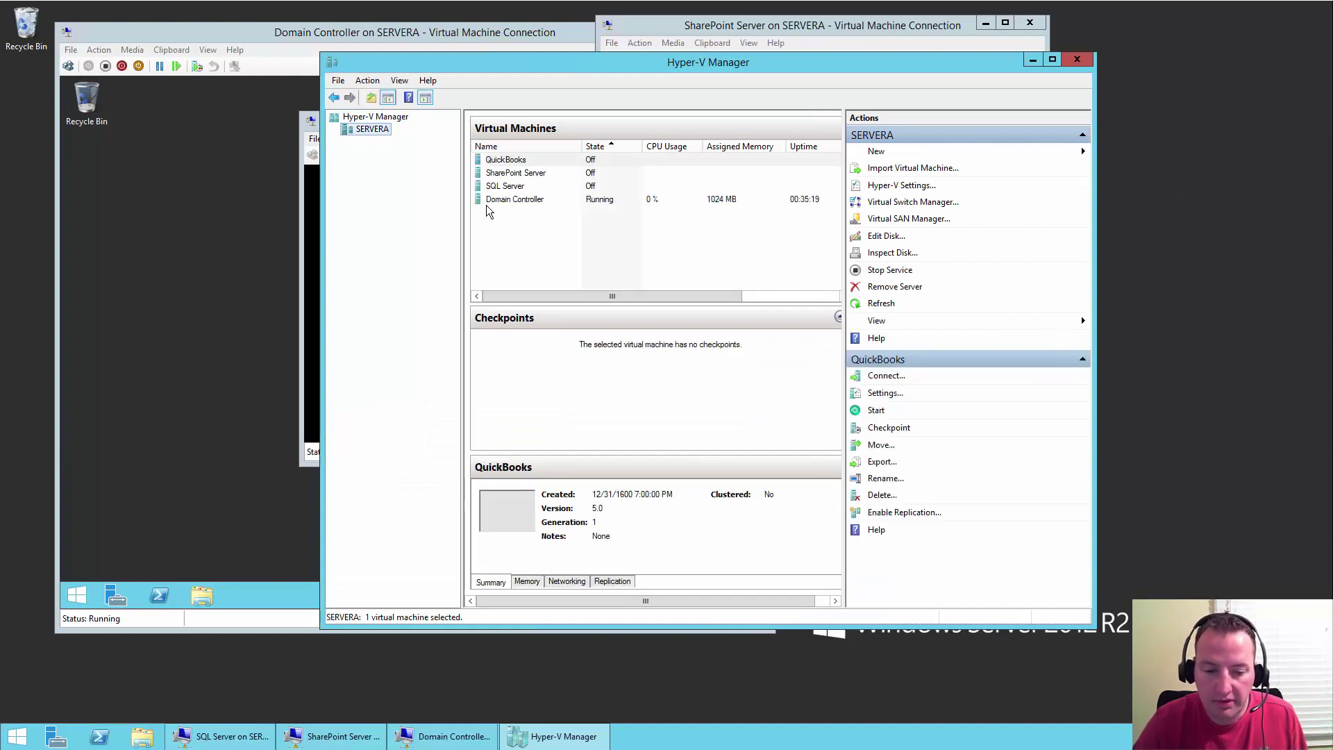
double_click(536, 177)
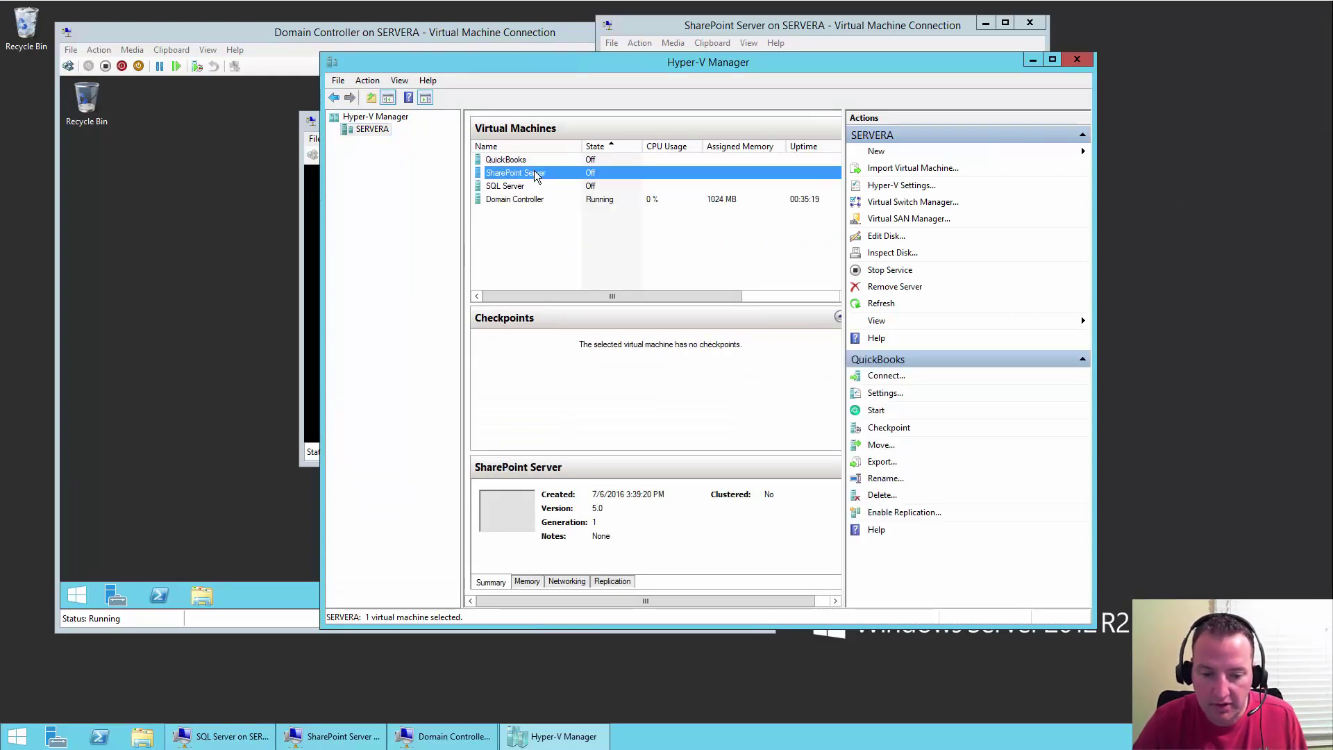
left_click(1029, 22)
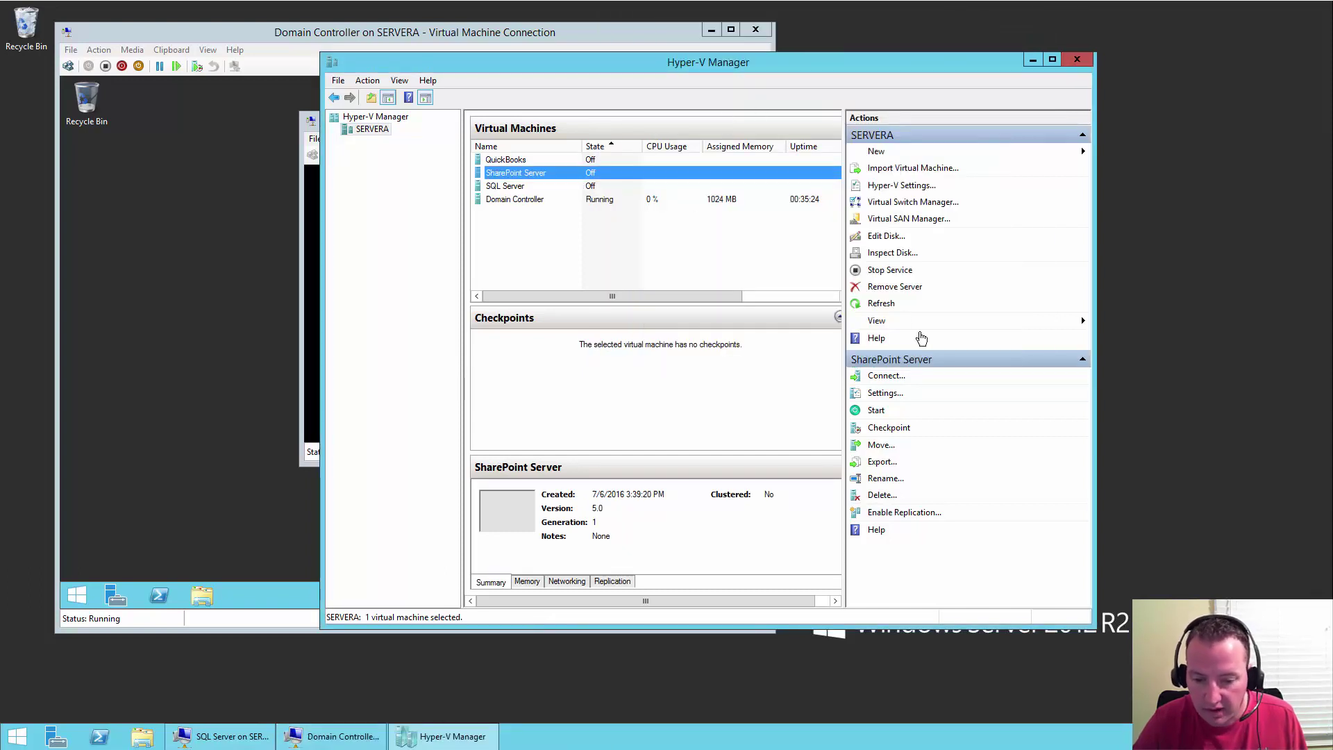
- Set the SharePoint Server VM's processor count to 4 and apply the change
left_click(887, 394)
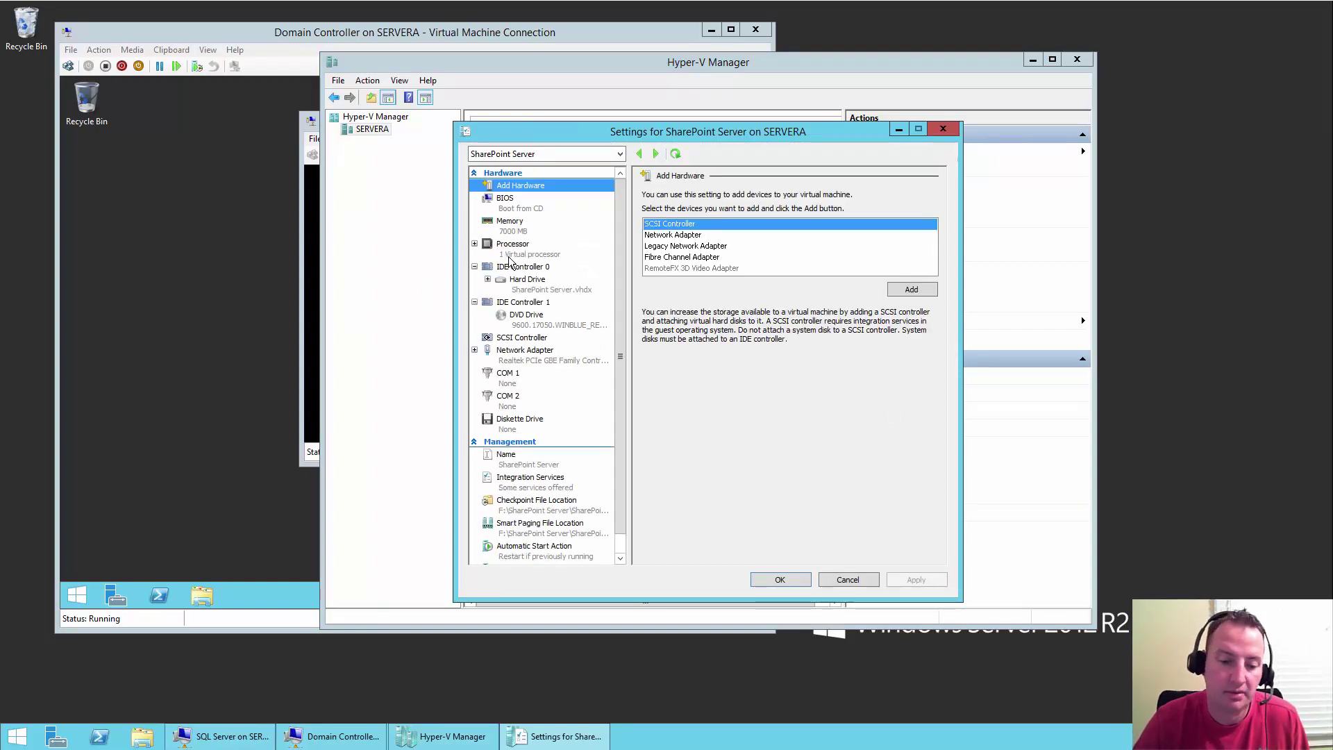
left_click(510, 252)
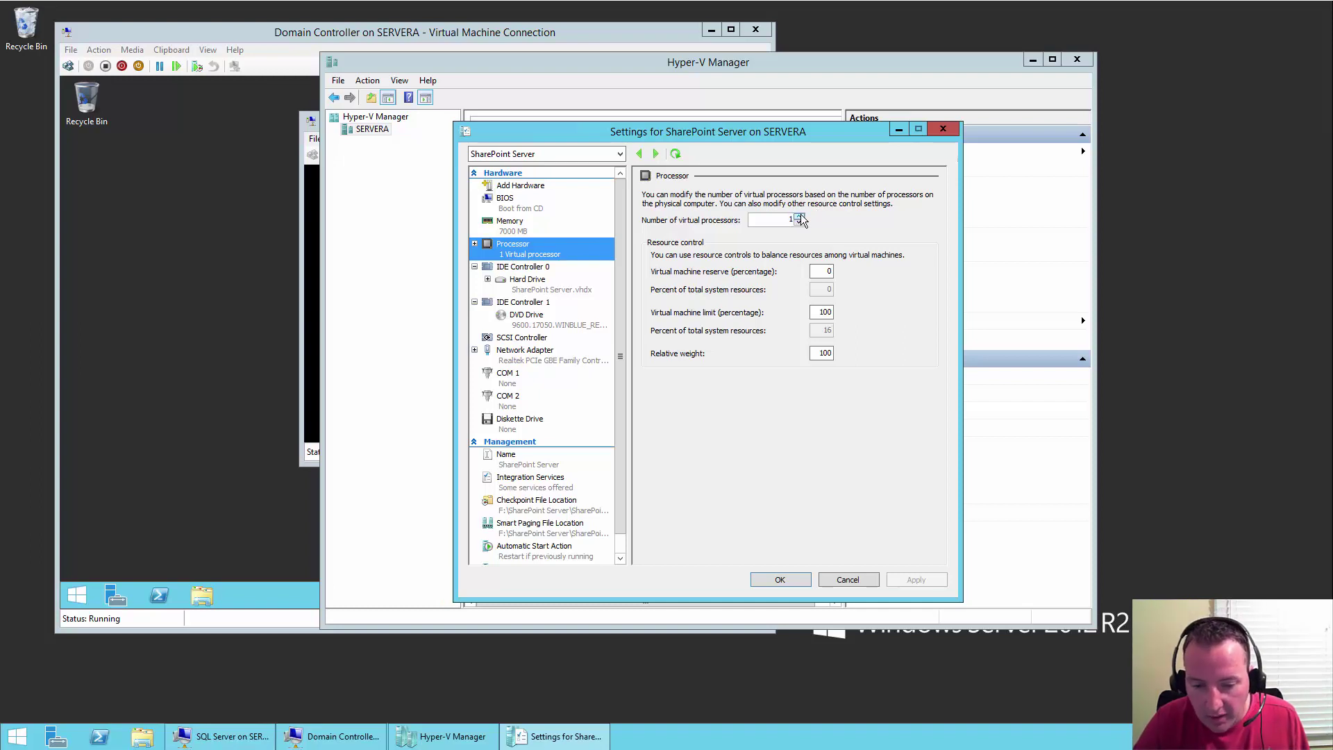
left_click(800, 216)
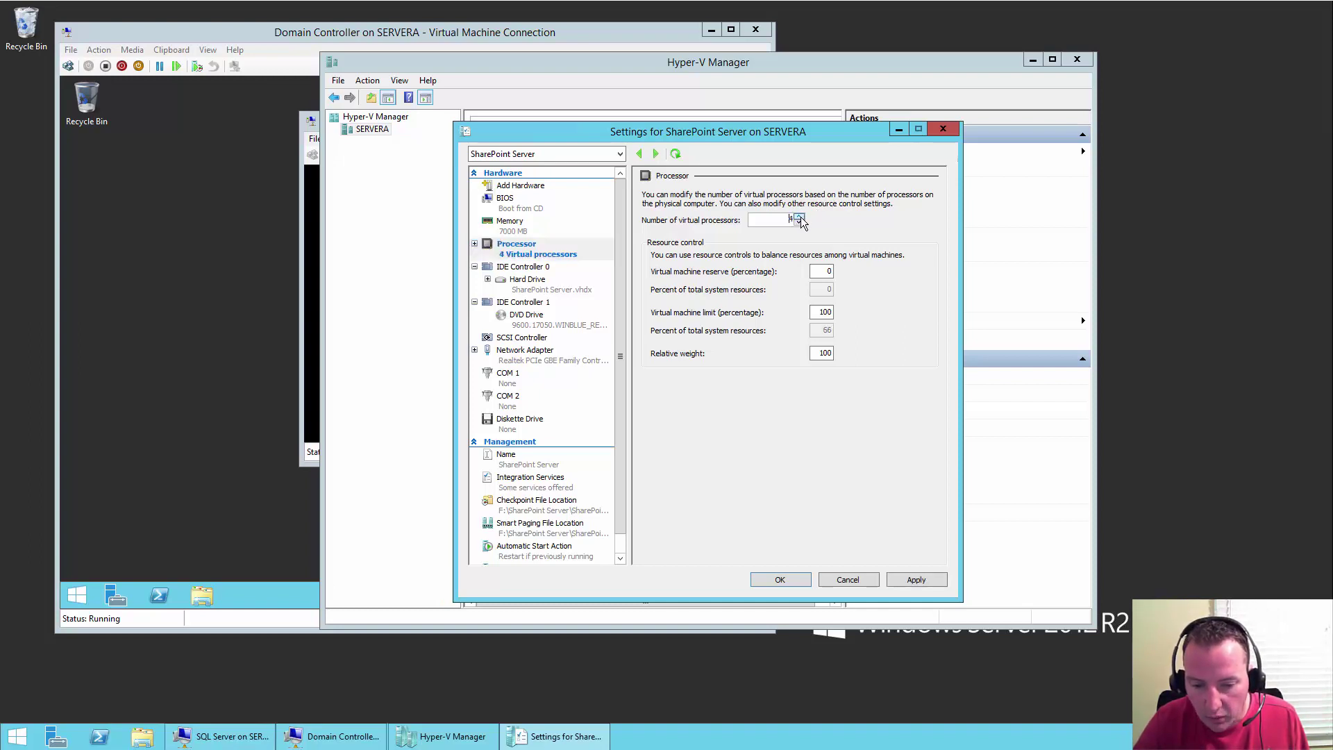
left_click(917, 580)
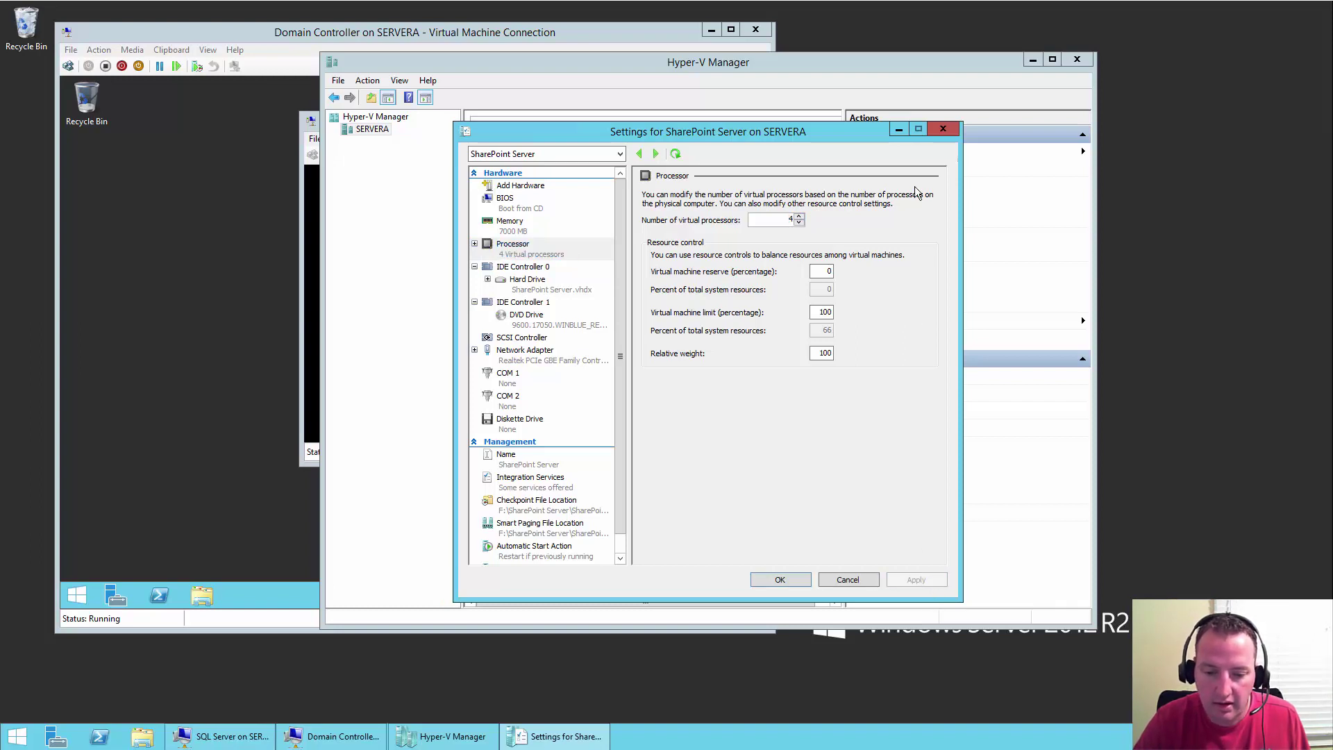
left_click(934, 134)
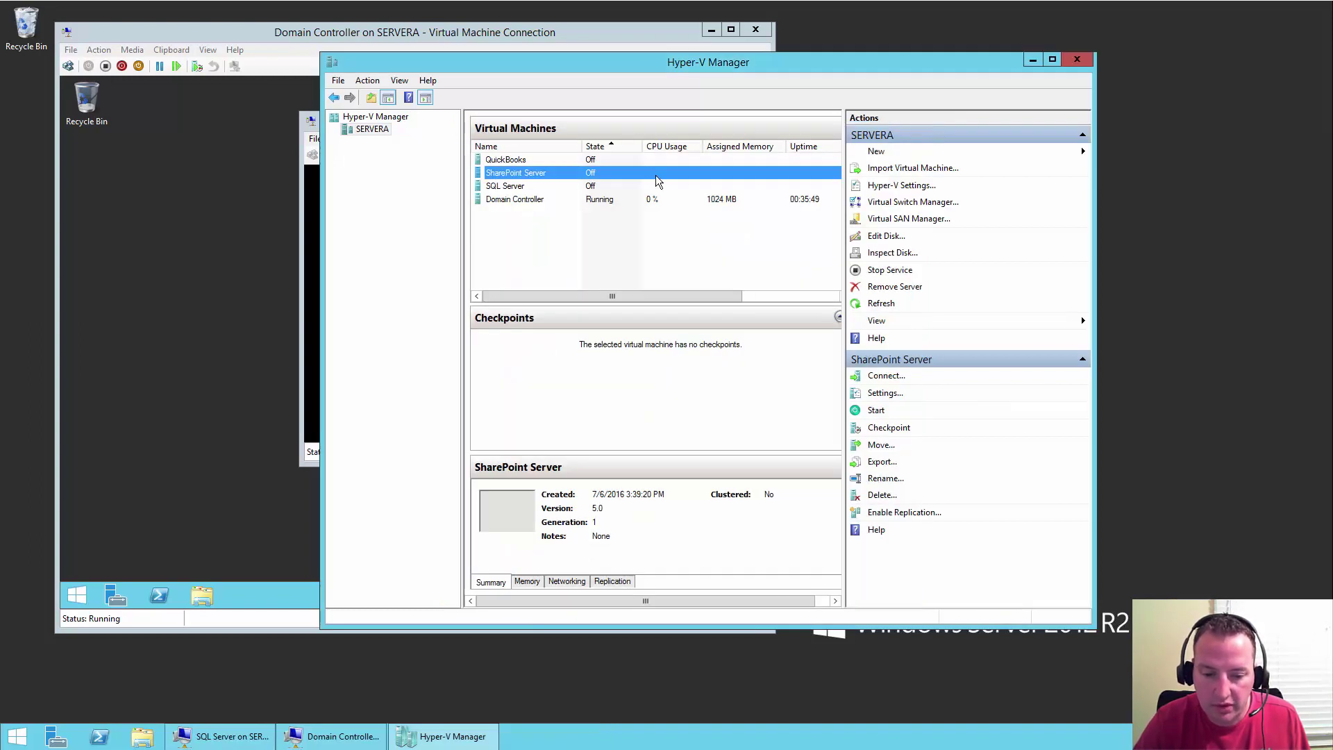
- Raise the SQL Server VM's virtual processors from 1 to 4 and save with OK
left_click(517, 186)
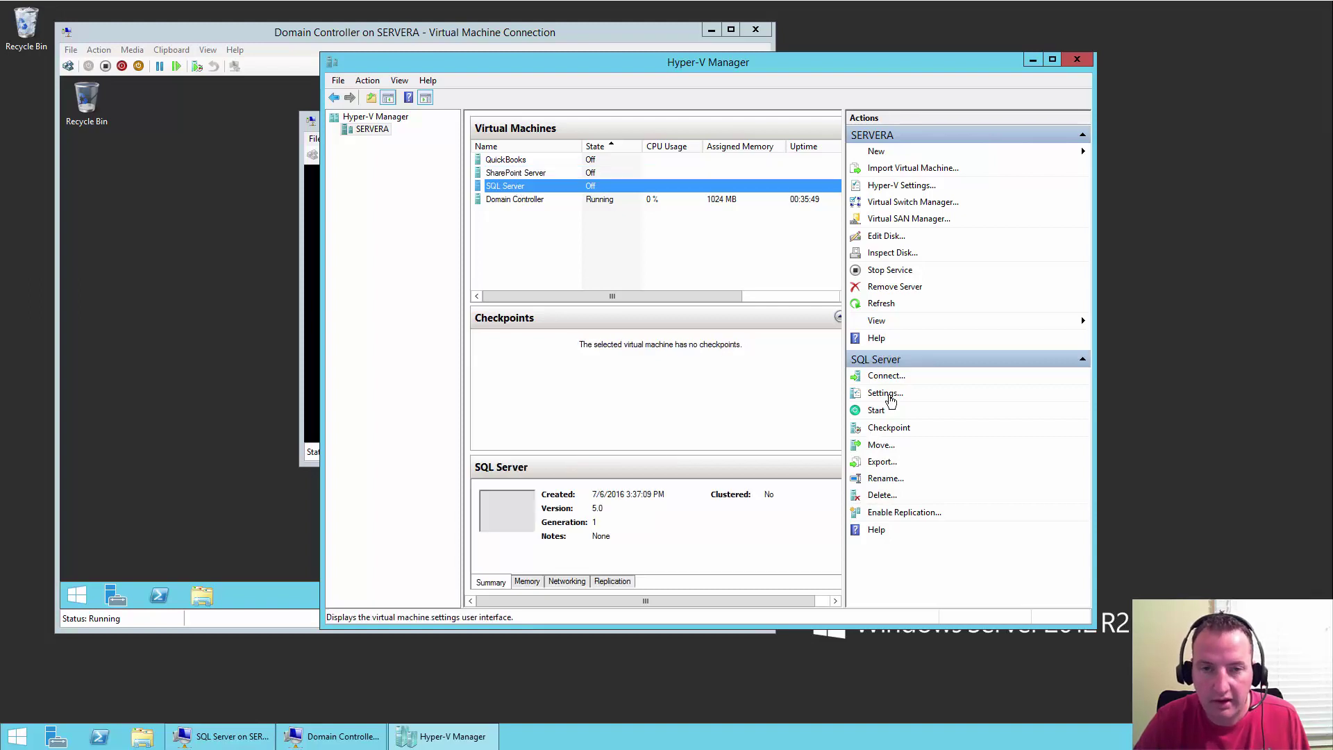
left_click(885, 393)
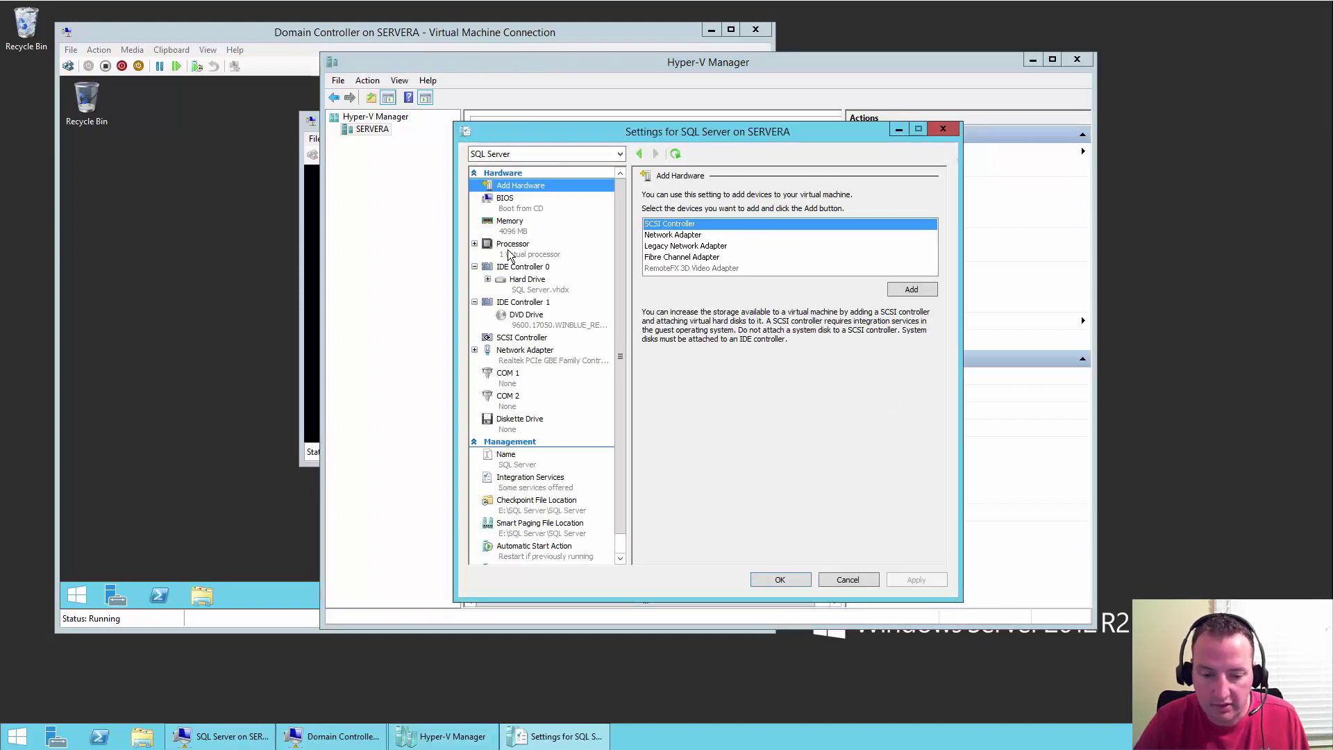
left_click(517, 248)
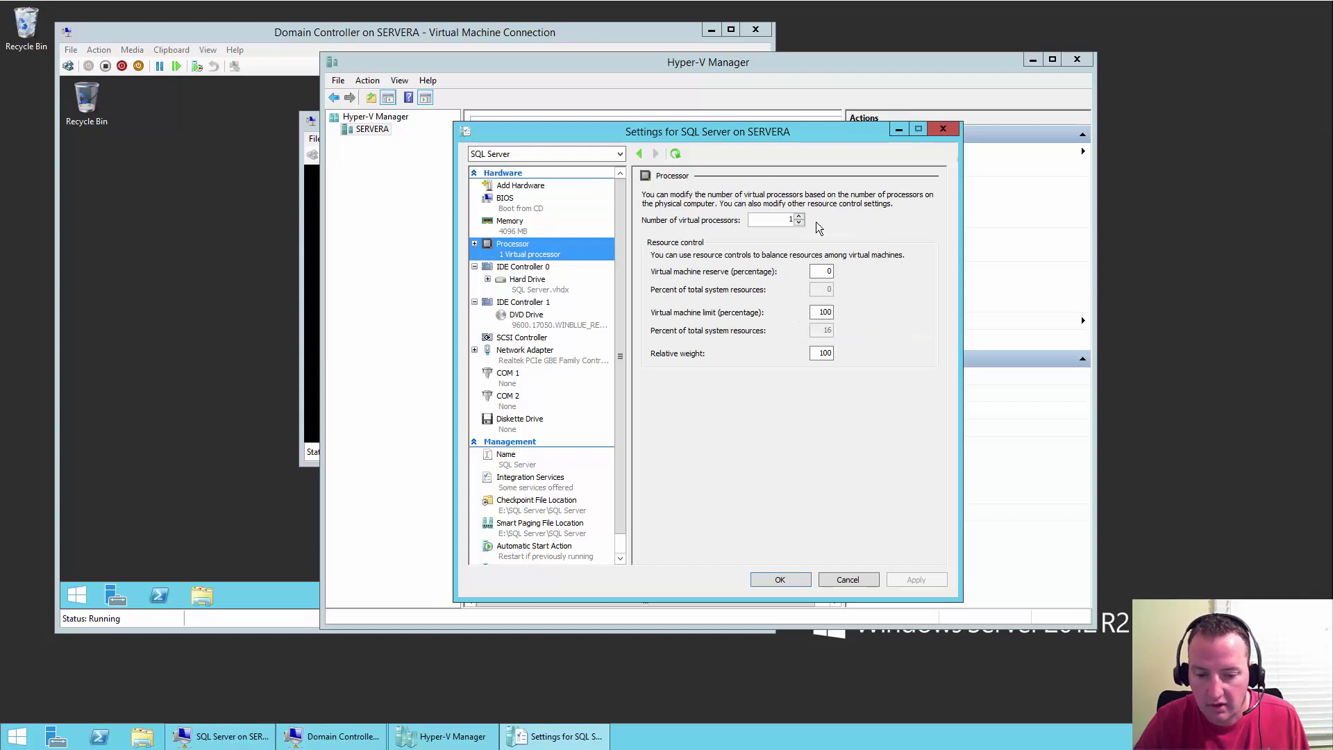
left_click(799, 216)
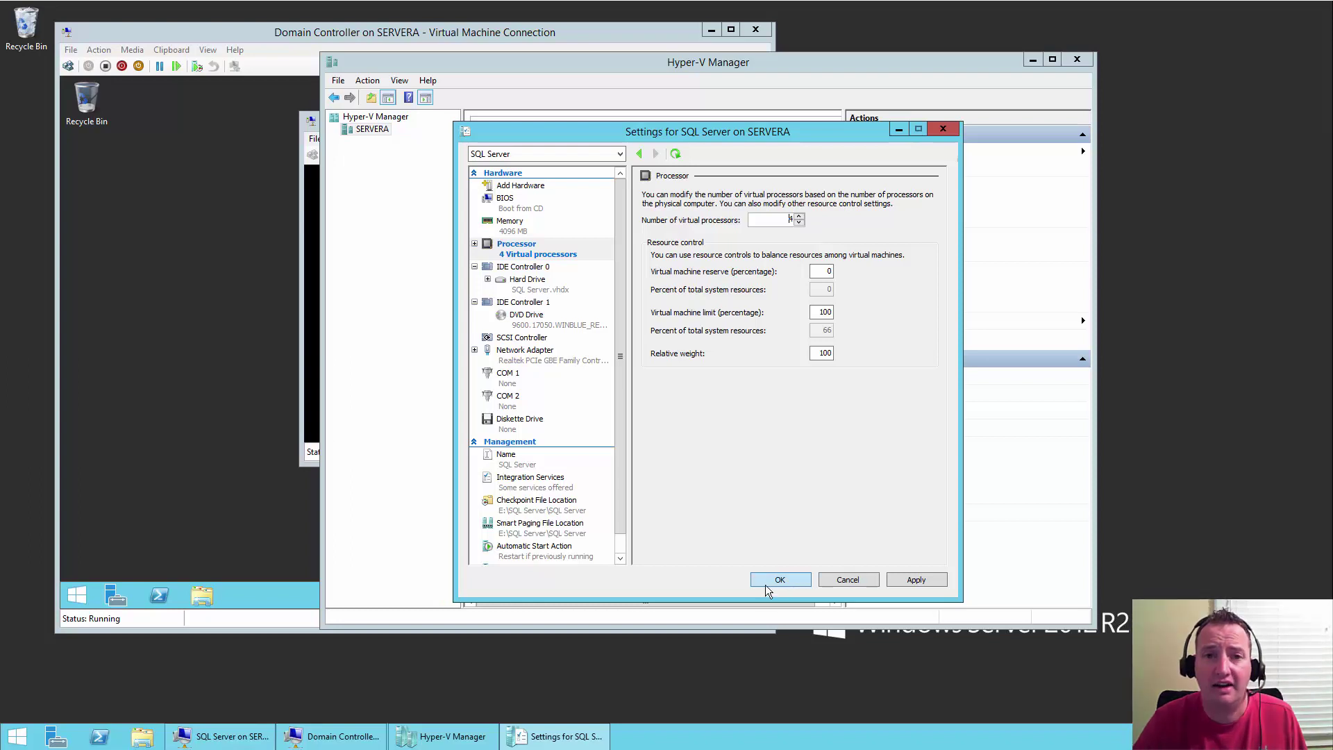
left_click(798, 581)
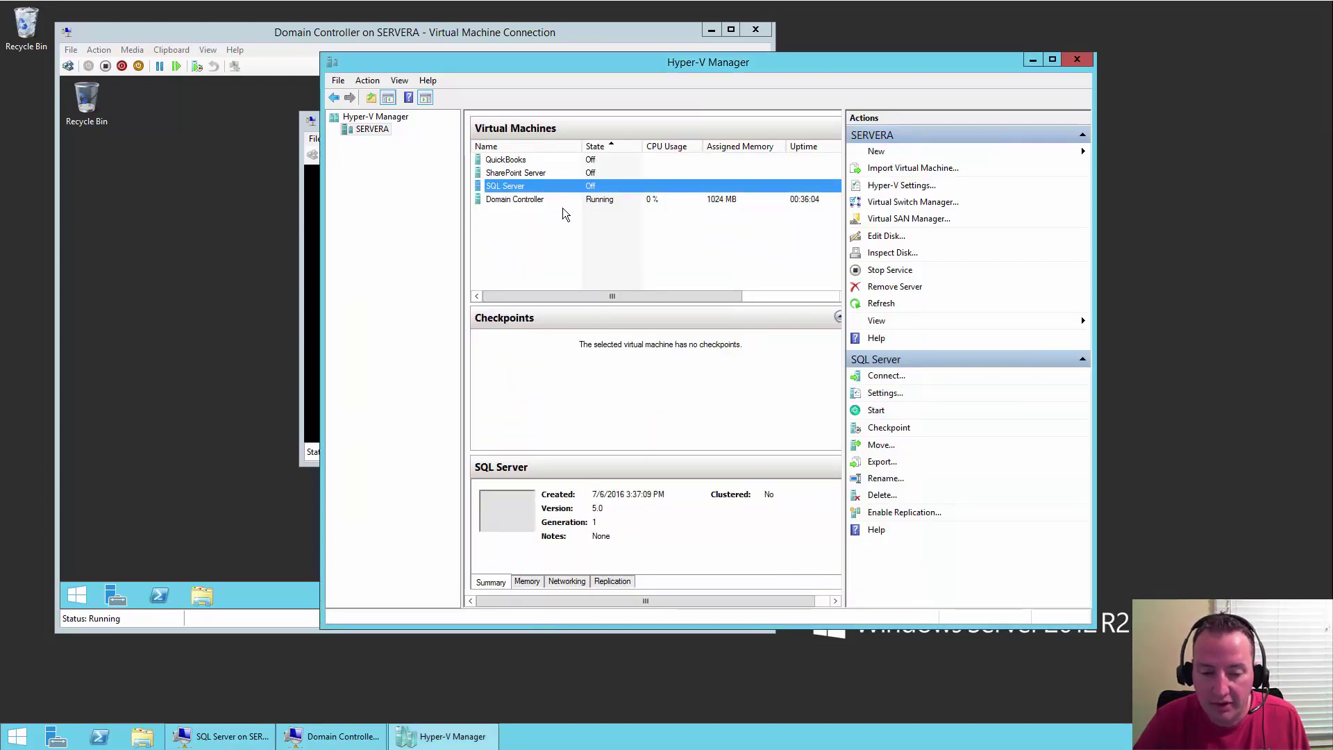
left_click(566, 199)
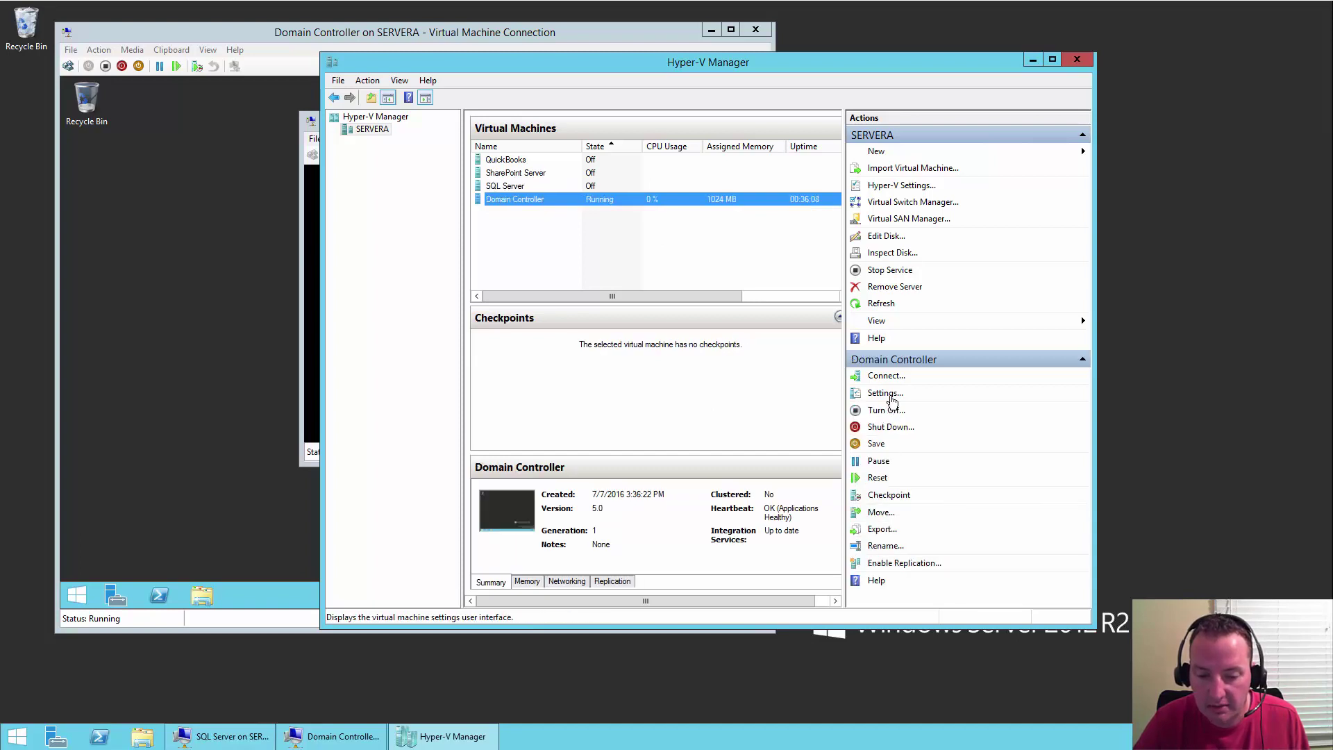
left_click(886, 394)
left_click(512, 267)
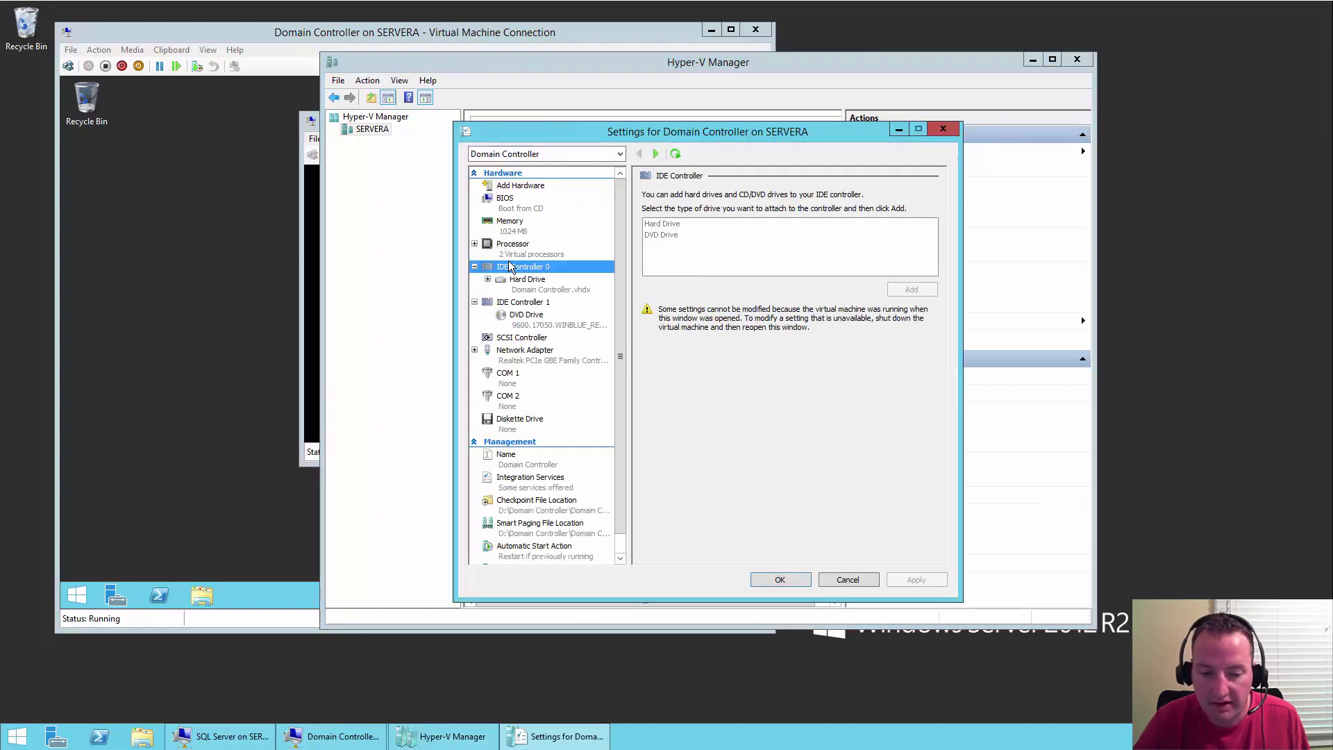
left_click(532, 253)
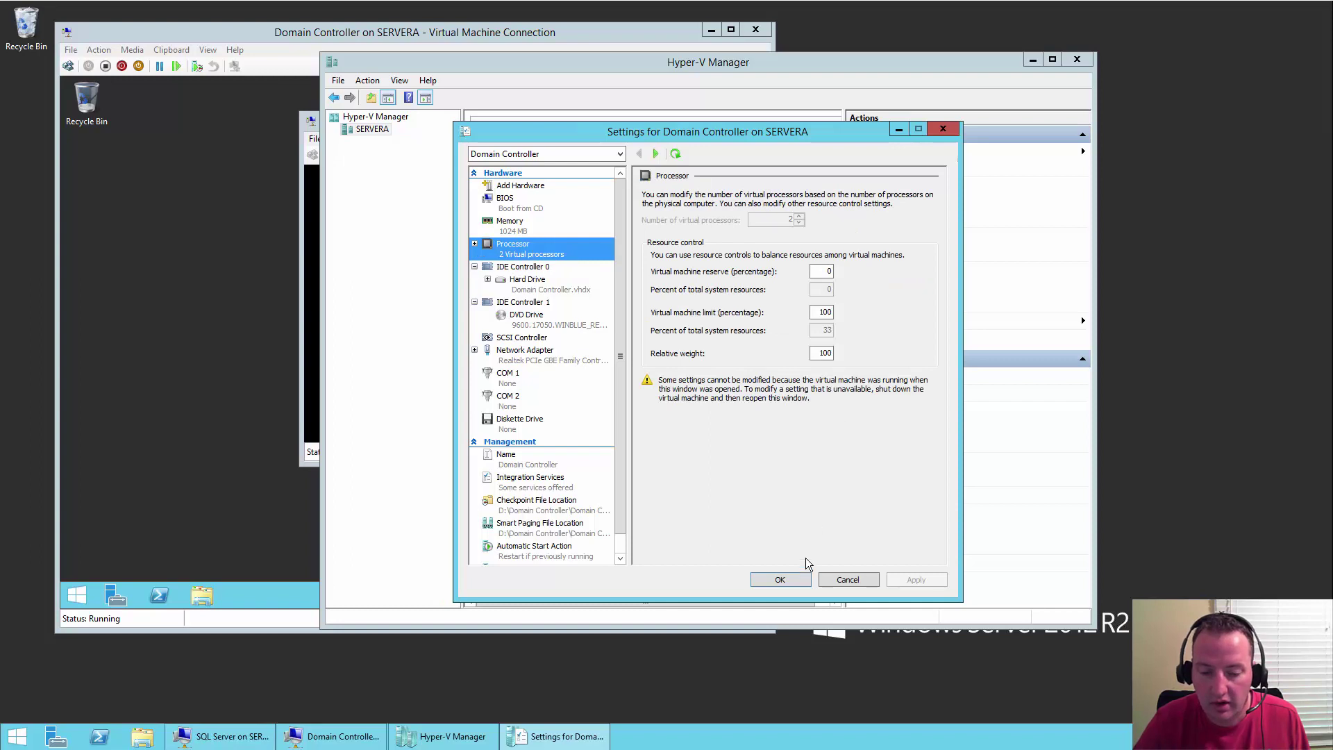
left_click(864, 582)
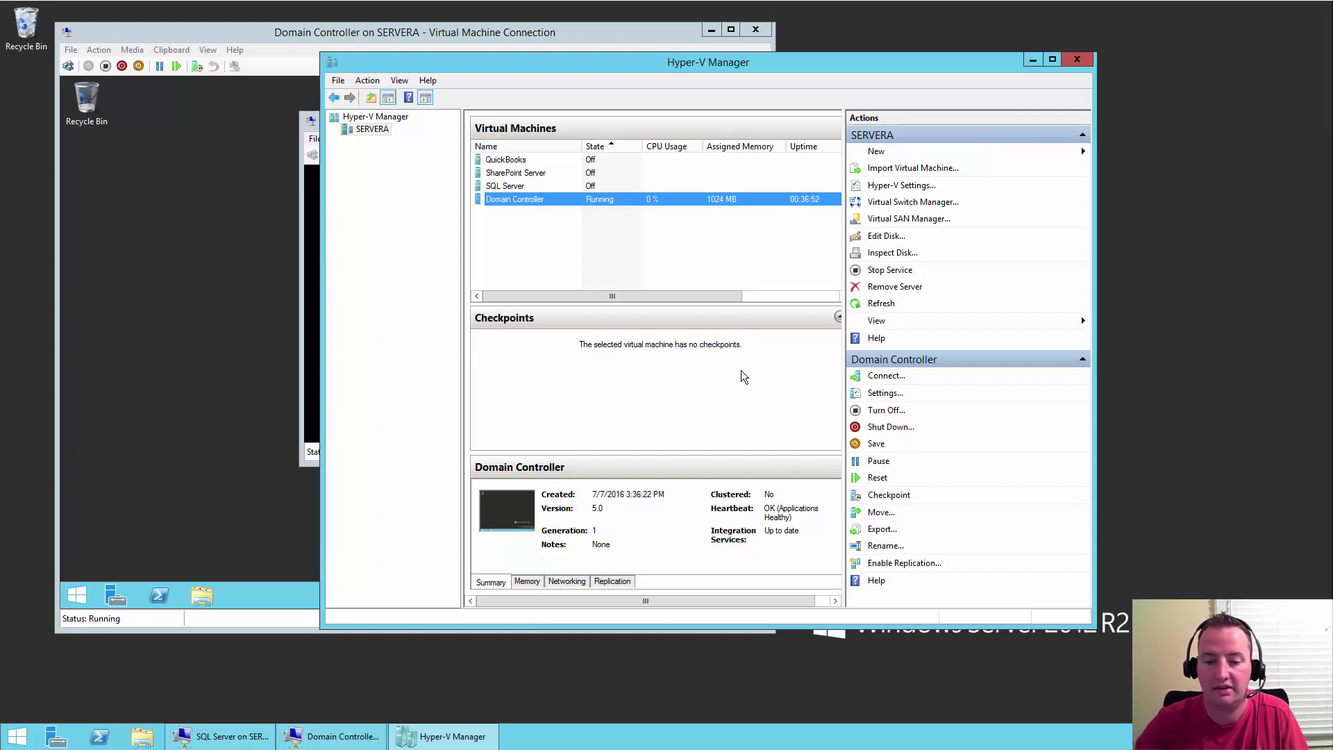
- Start the SQL Server and SharePoint Server VMs, connect to SharePoint's console, and close Hyper-V Manager
left_click(515, 186)
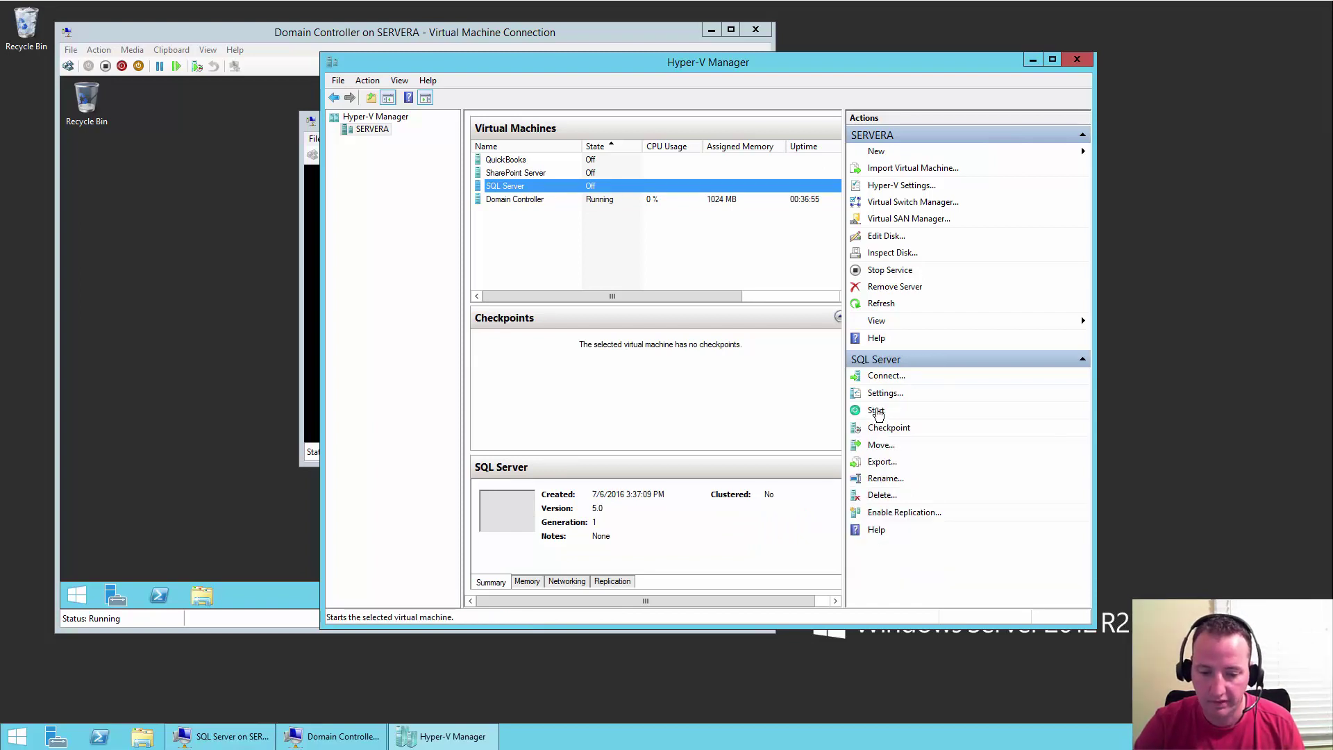
left_click(875, 411)
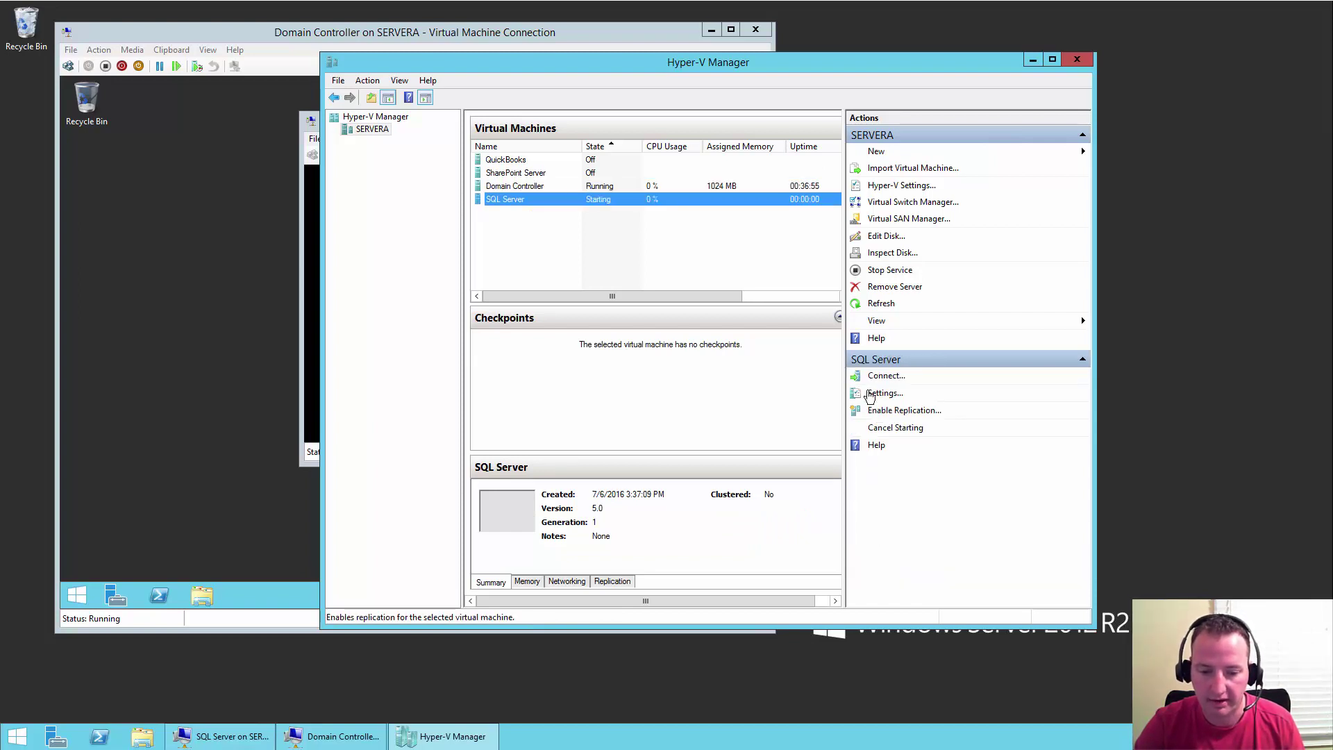
left_click(567, 173)
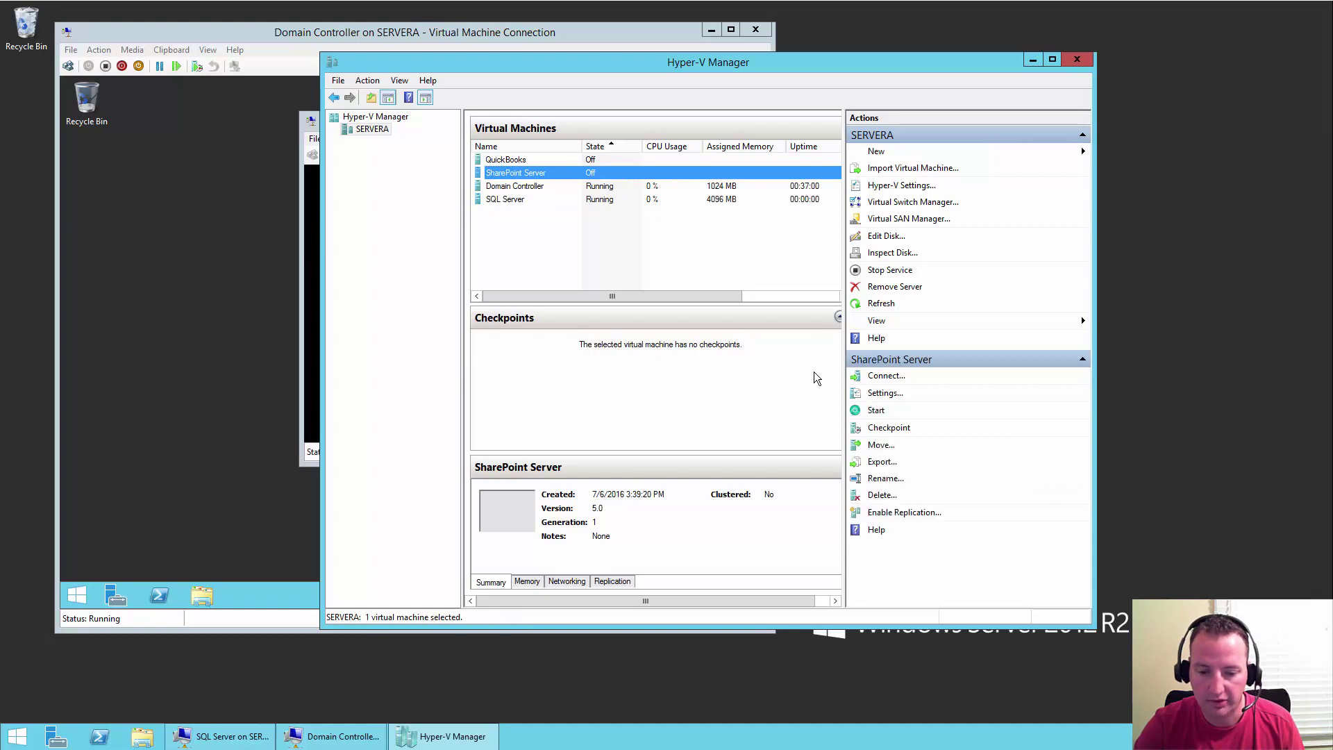
left_click(875, 415)
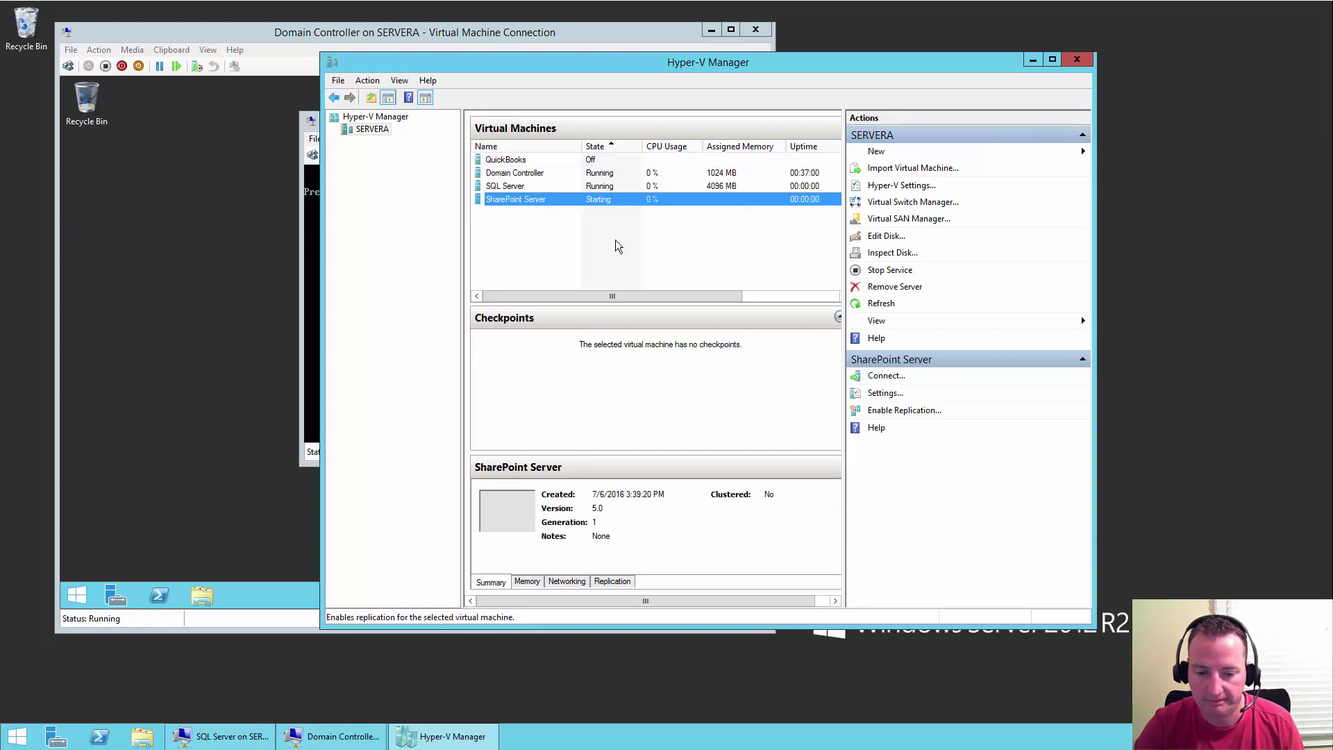
double_click(567, 201)
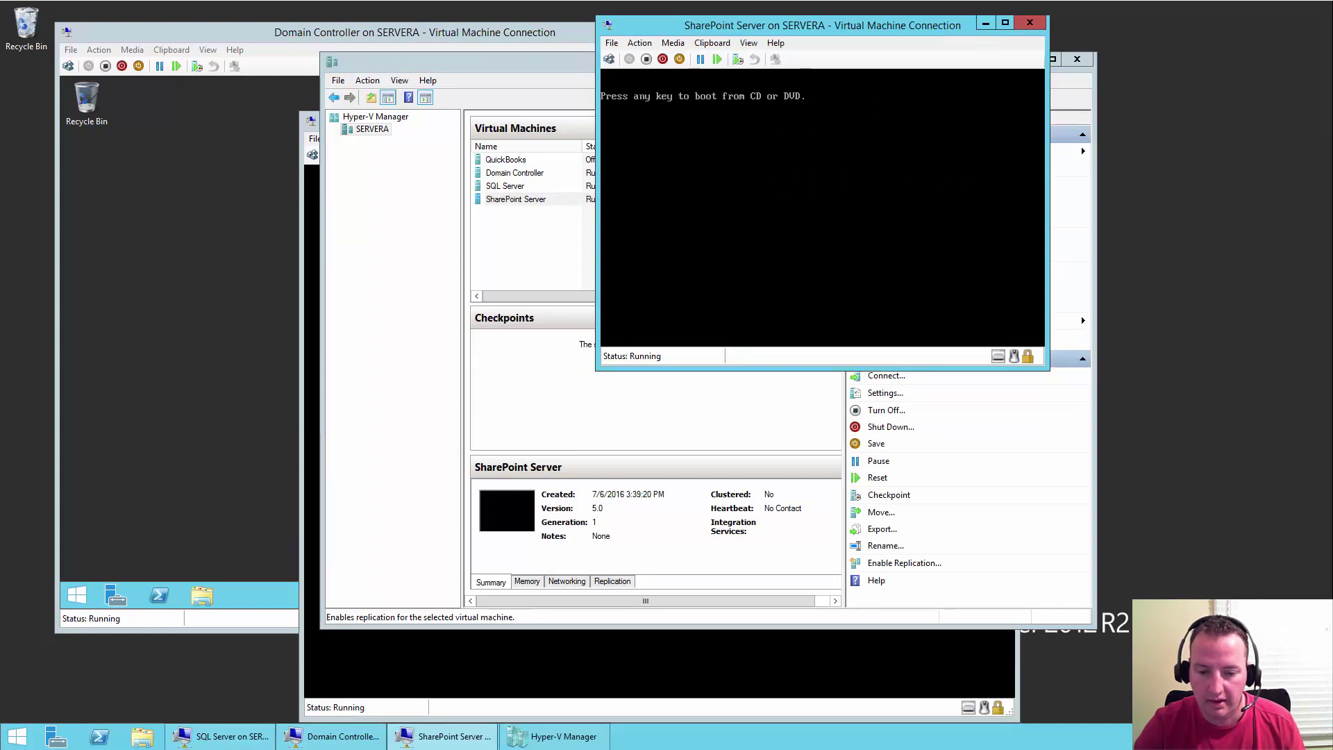
key("alt+Tab")
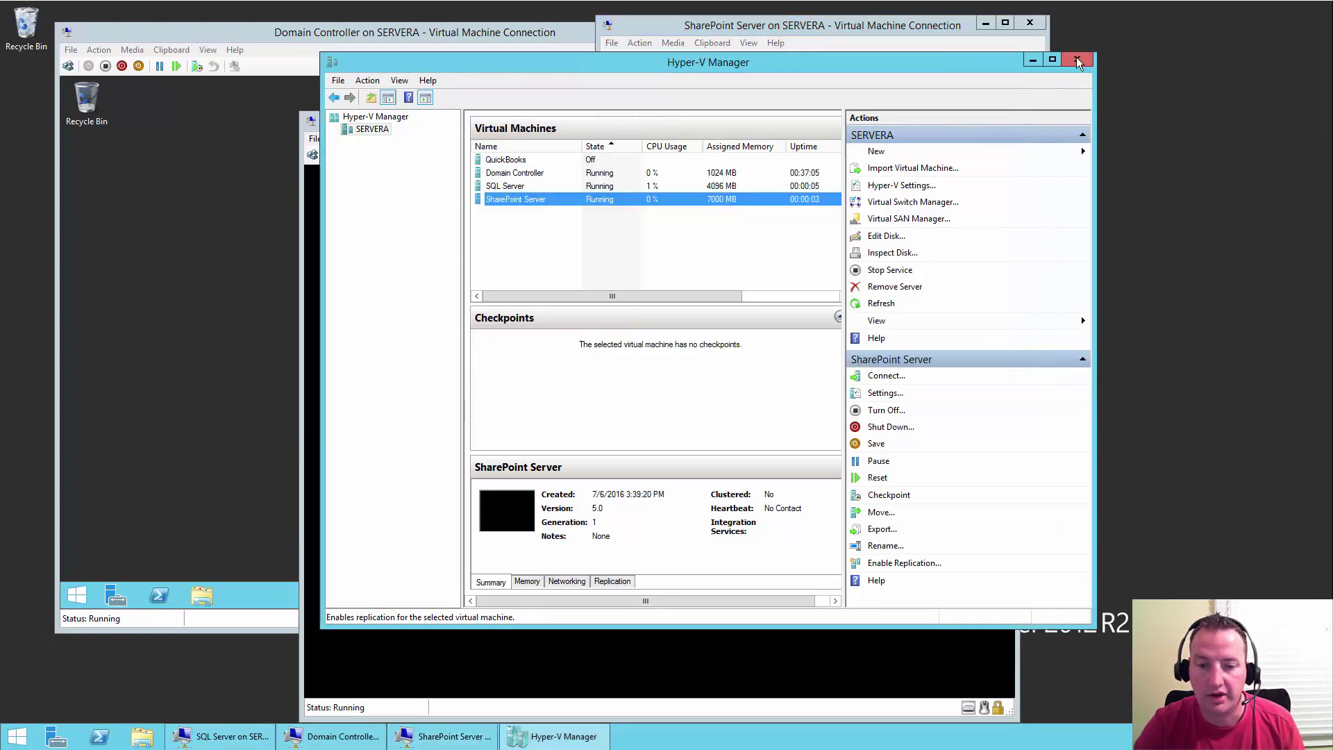
left_click(1076, 60)
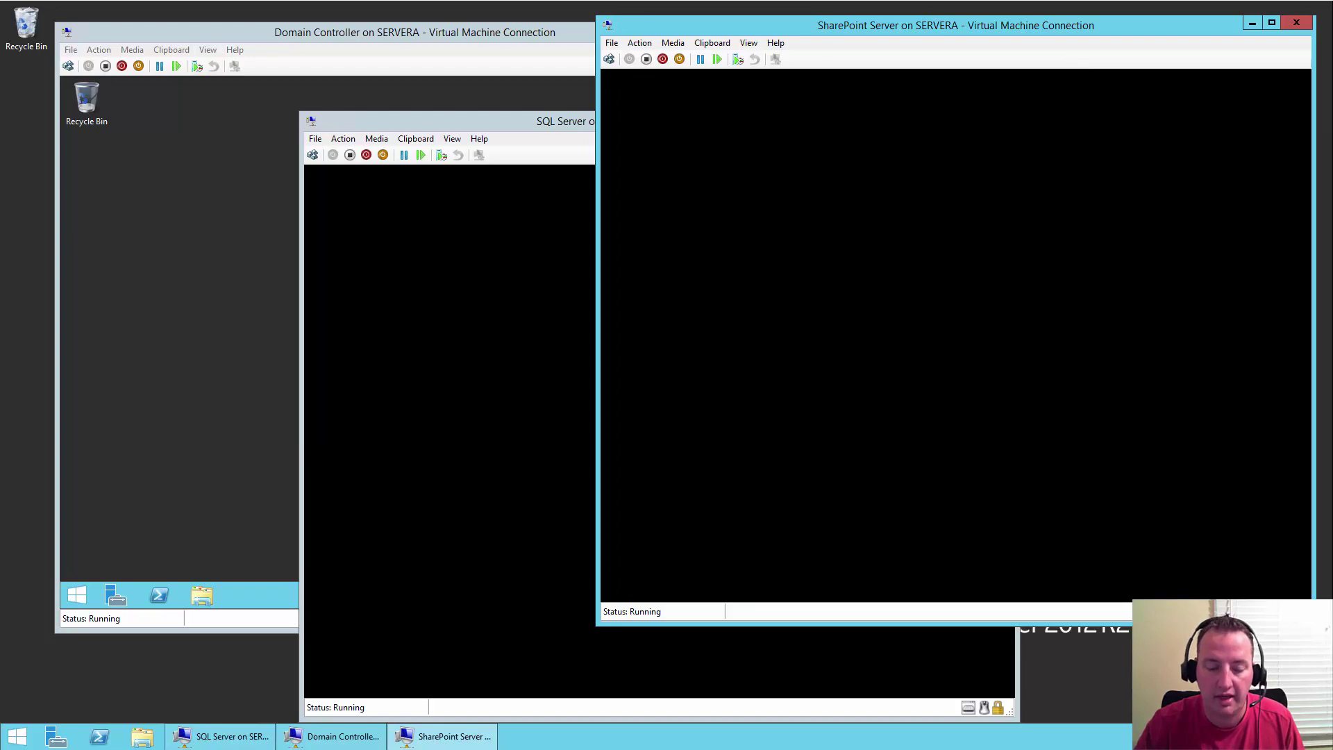
- Bring the 'Domain Controller on SERVERA' connection window to the front
left_click(543, 29)
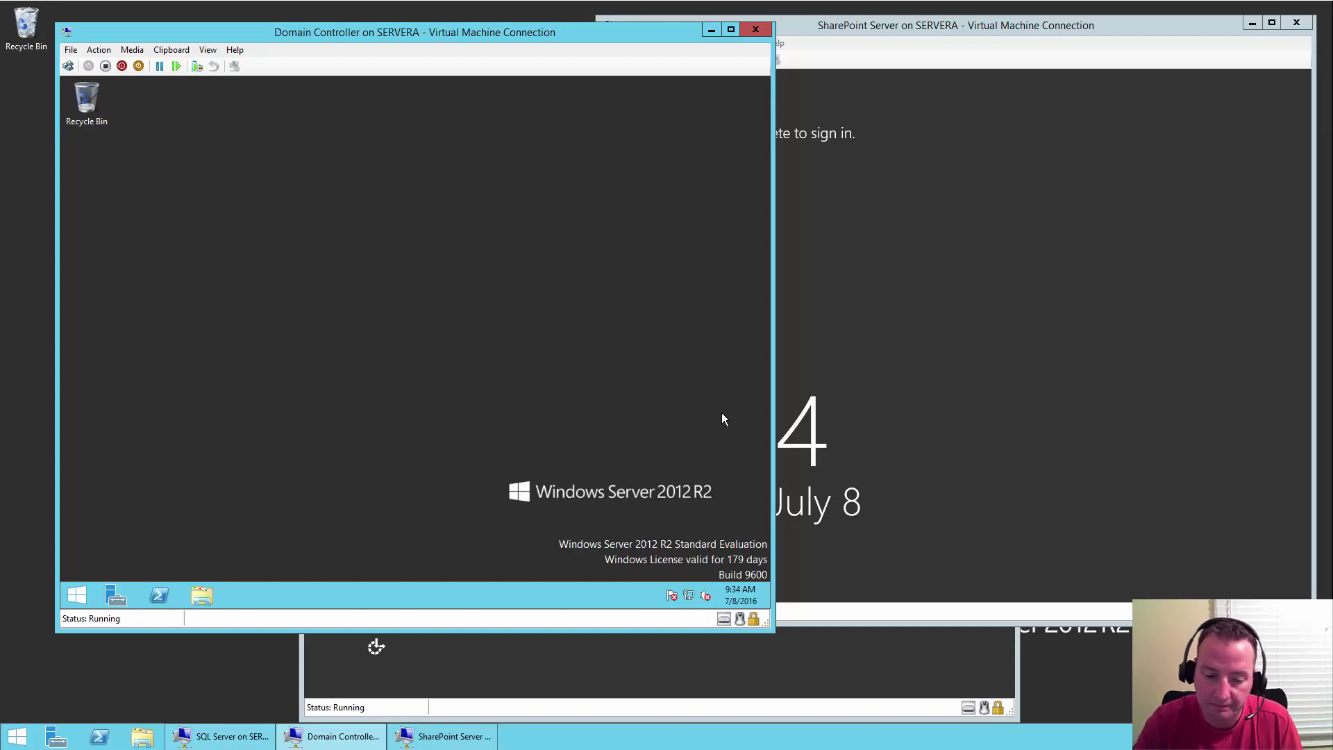
- Open the Ethernet adapter's TCP/IPv4 properties through the tray network icon and Network and Sharing Center
mouse_move(691, 598)
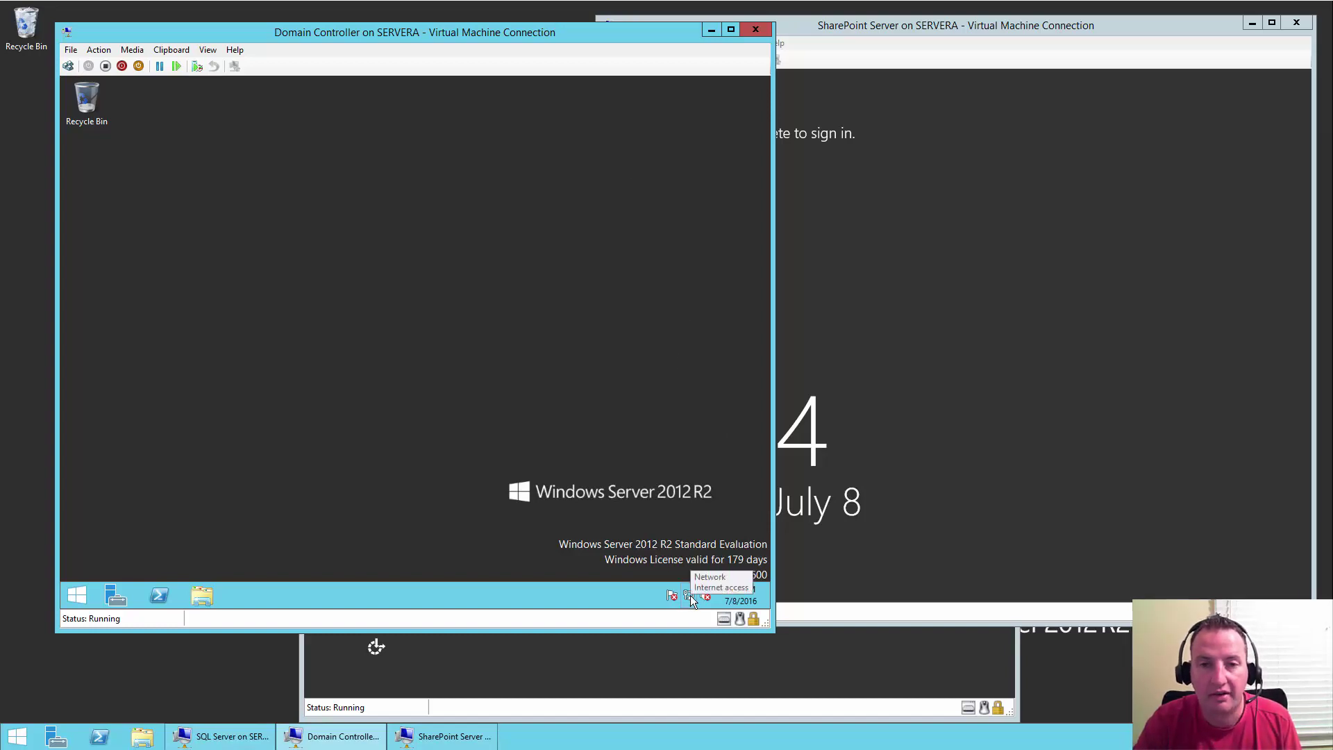
right_click(691, 597)
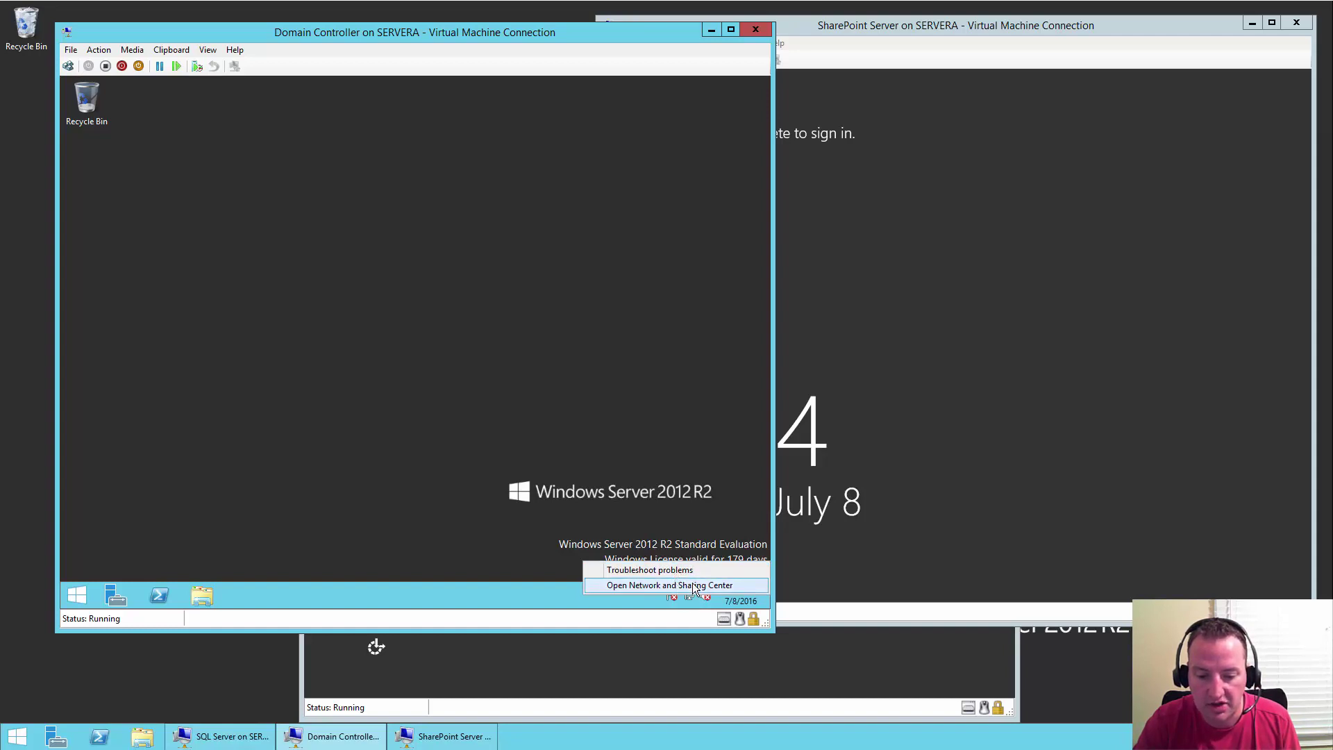
left_click(692, 587)
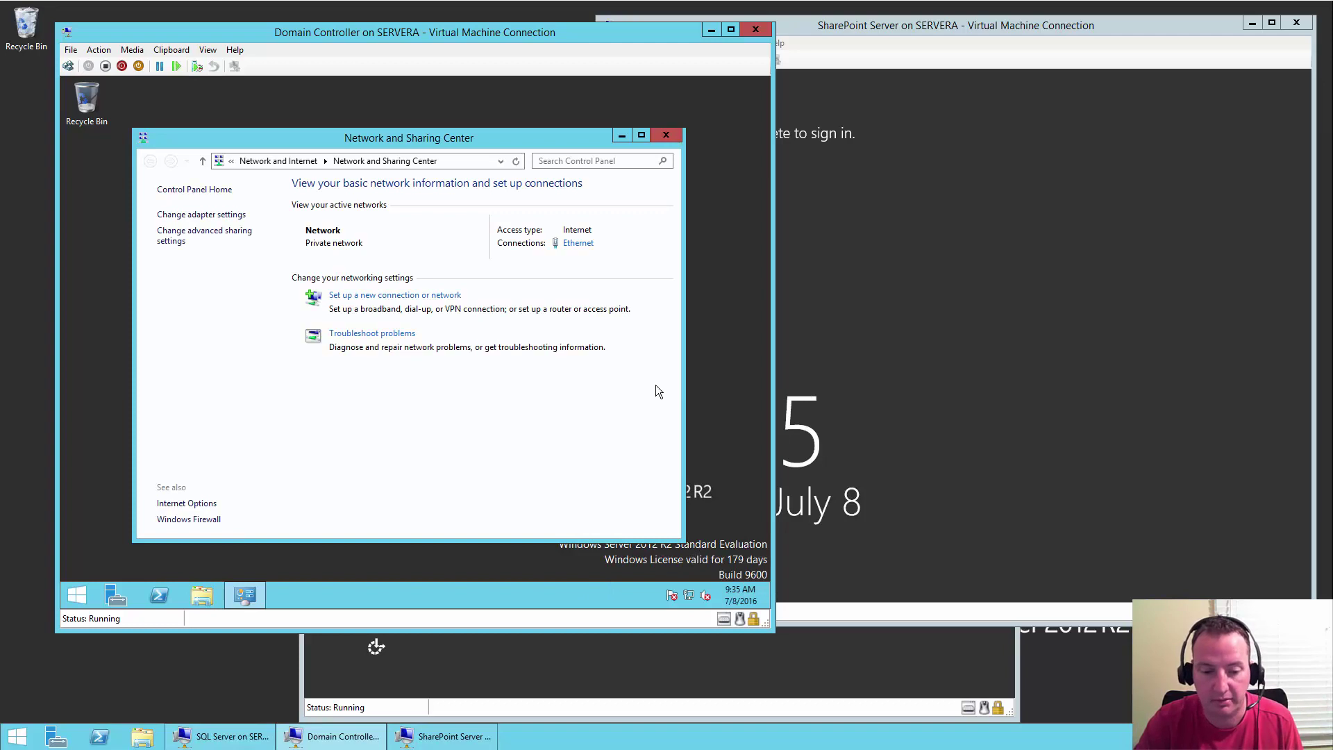
left_click(576, 243)
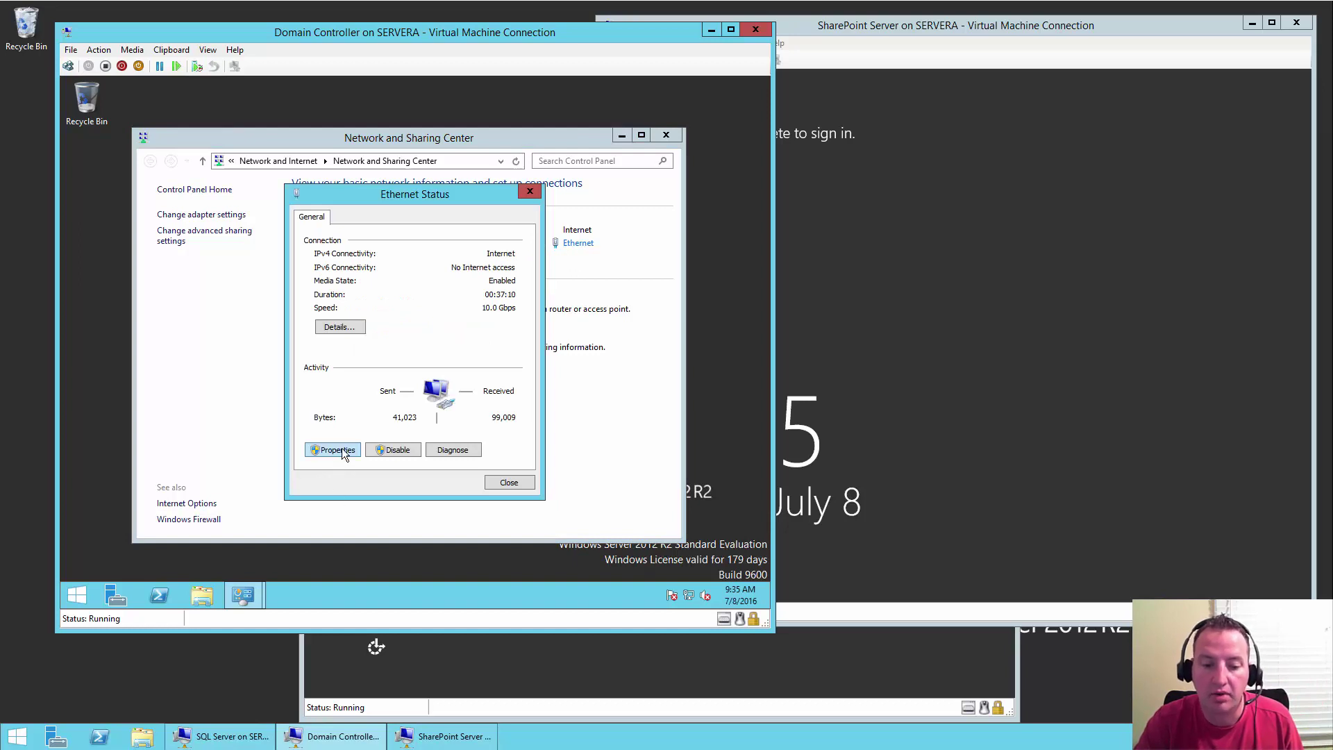
left_click(338, 450)
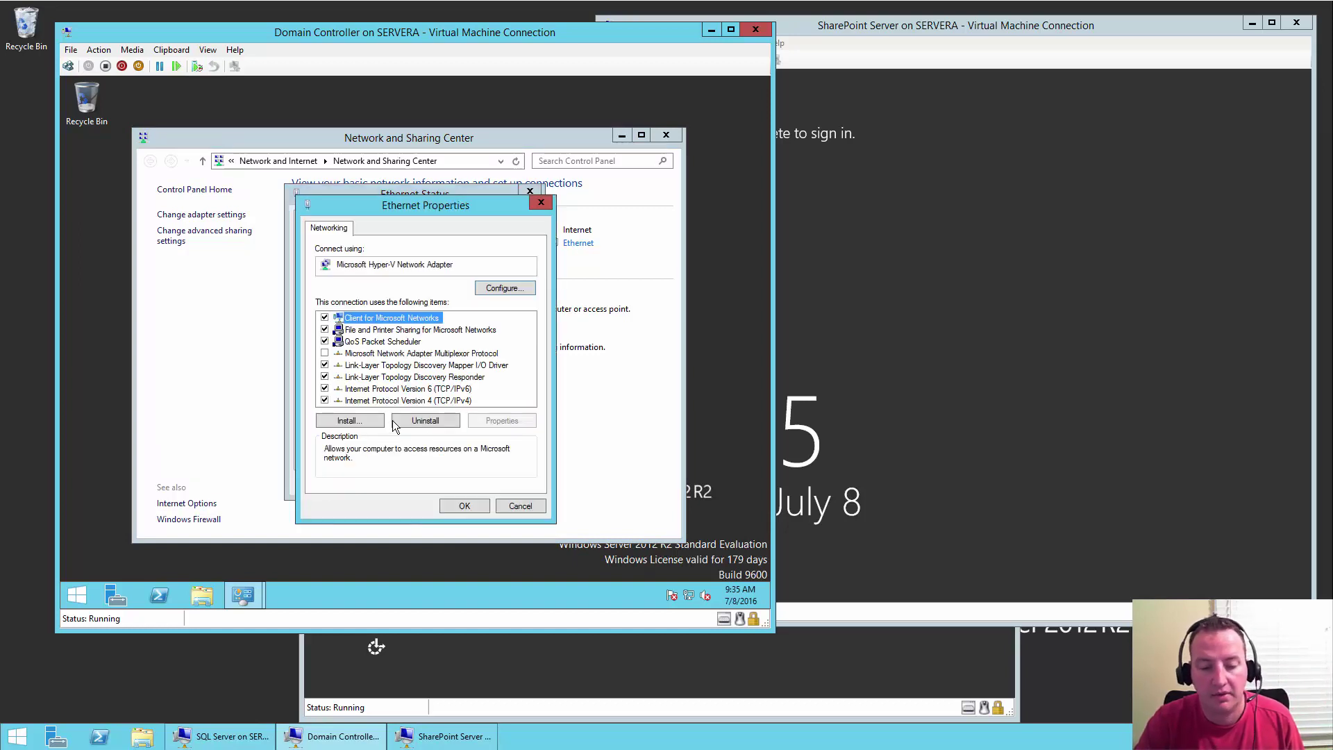
left_click(449, 403)
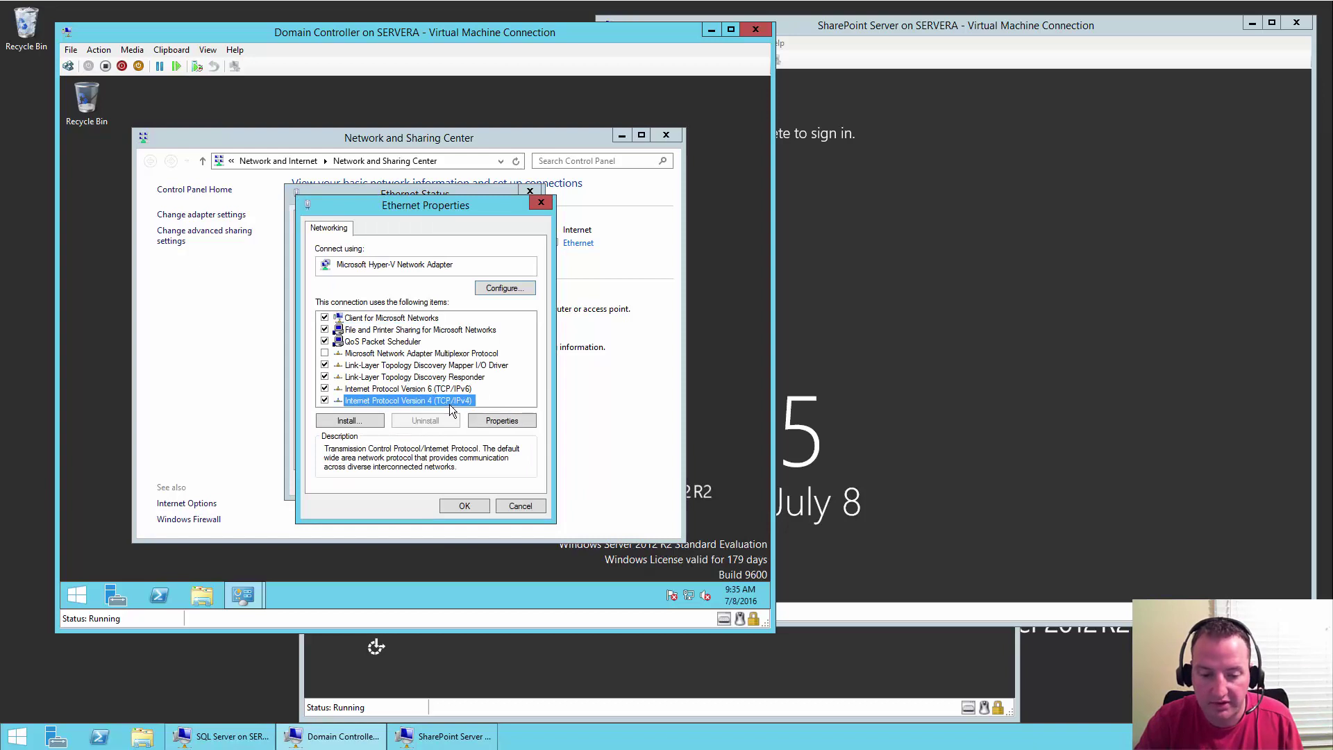
left_click(508, 426)
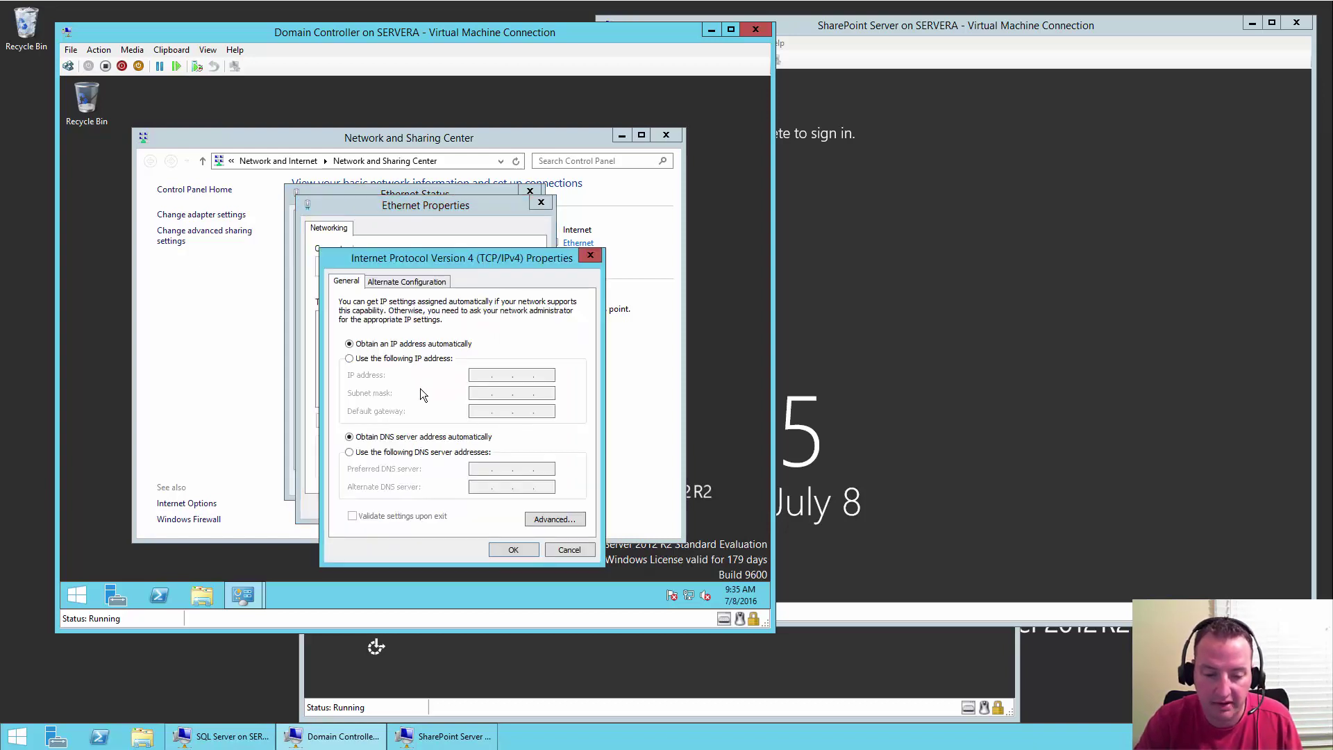
- Assign static IP 10.0.0.60, mask 255.255.255.0, gateway 10.0.0.1 and preferred DNS 10.0.0.1, then apply
left_click(436, 360)
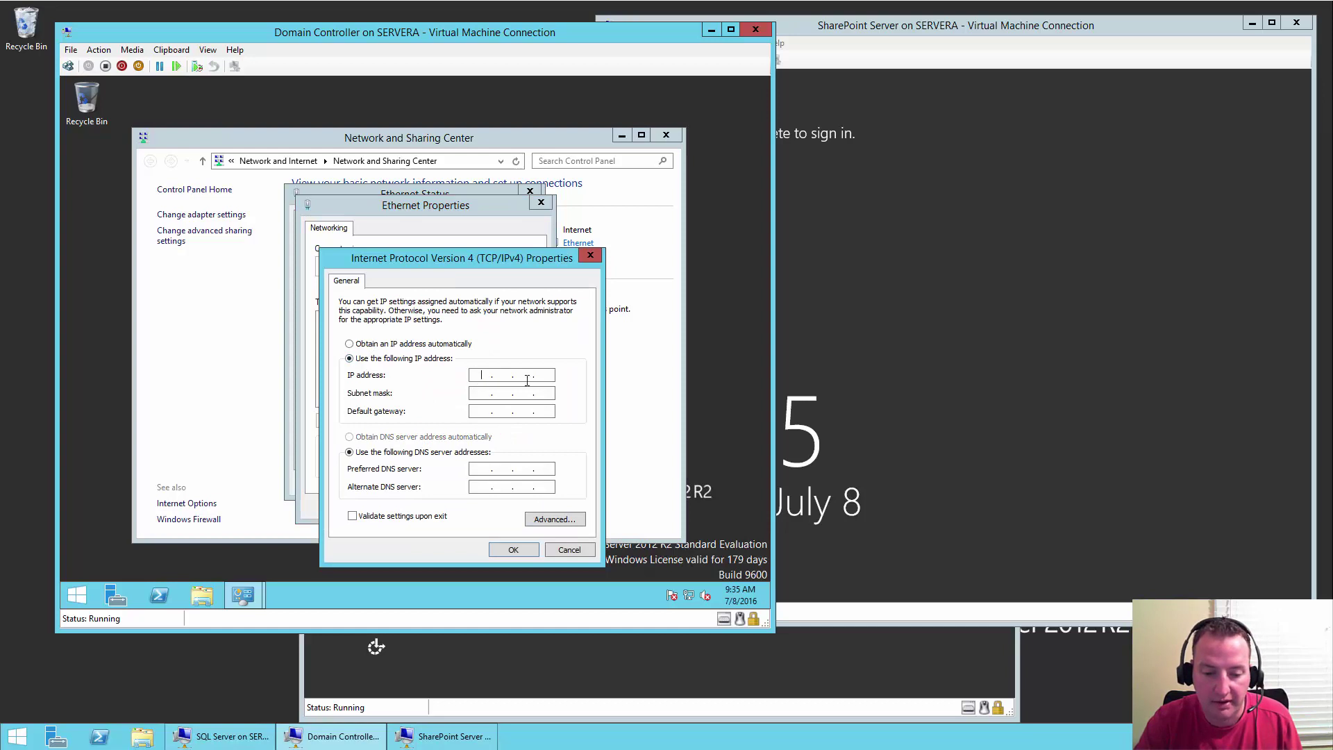
type("10.0.0.")
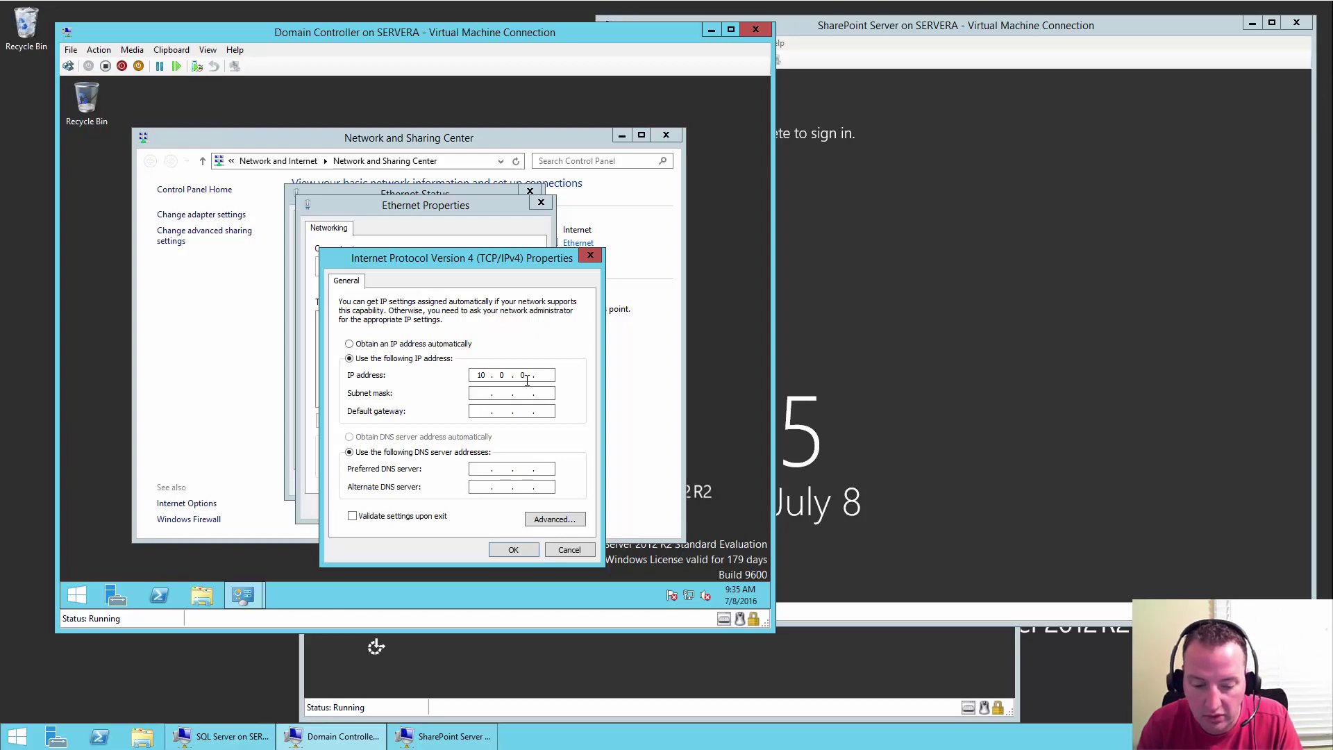
type("60")
key("Tab")
type("255 . 255 . ")
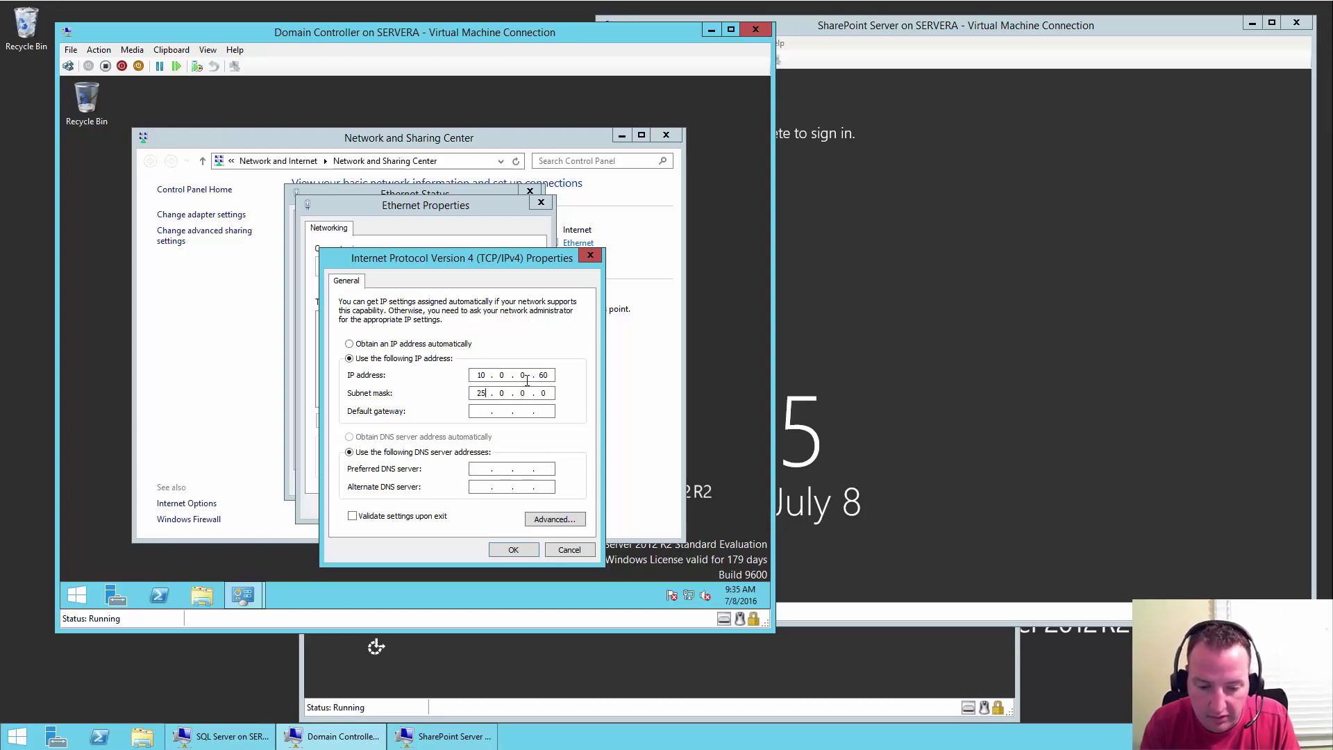
type("255")
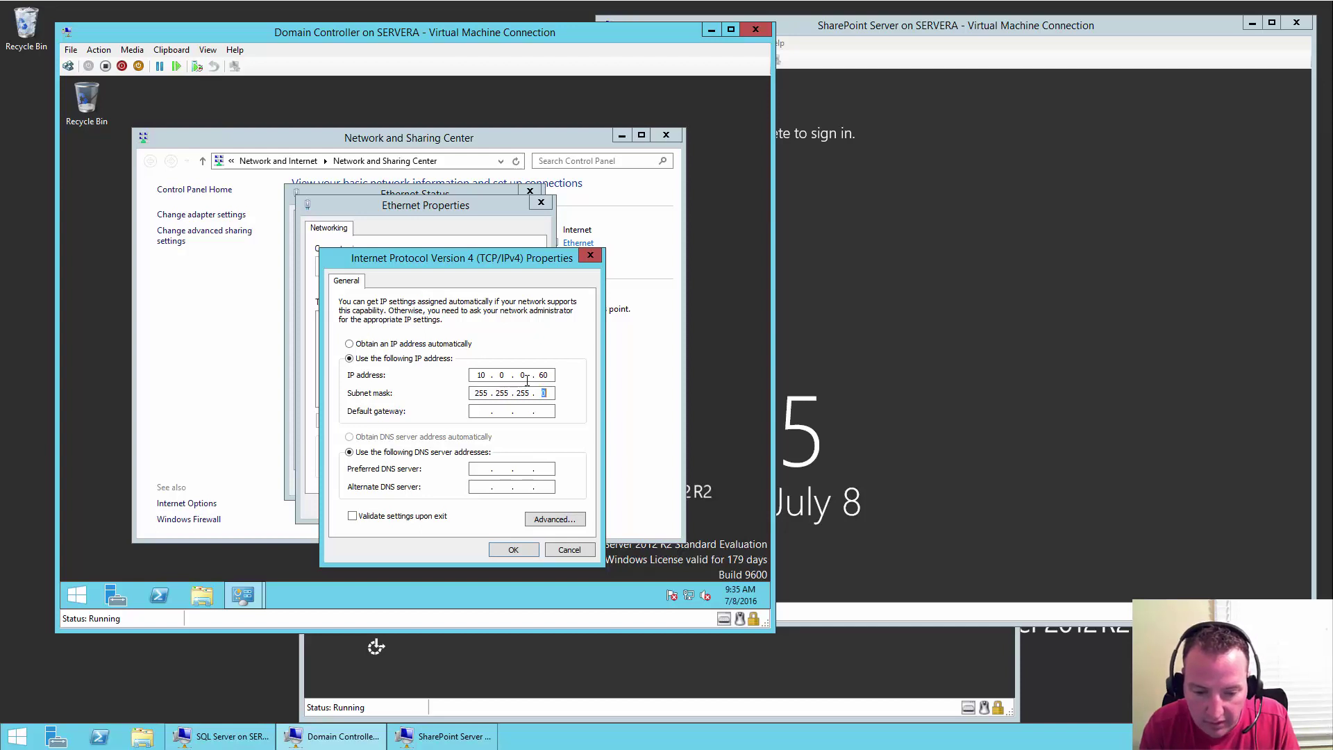
left_click(484, 411)
type("10 . 0 . 0 . 1")
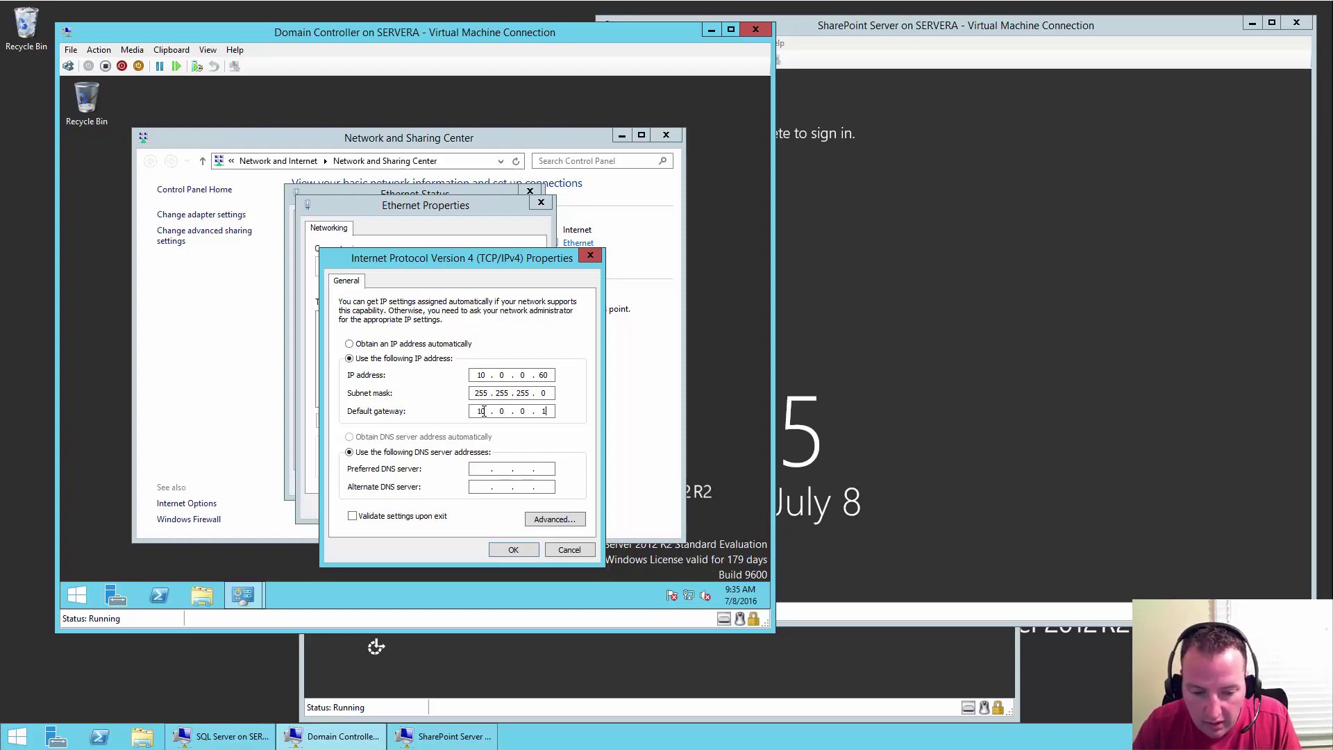
left_click(486, 469)
type("127.")
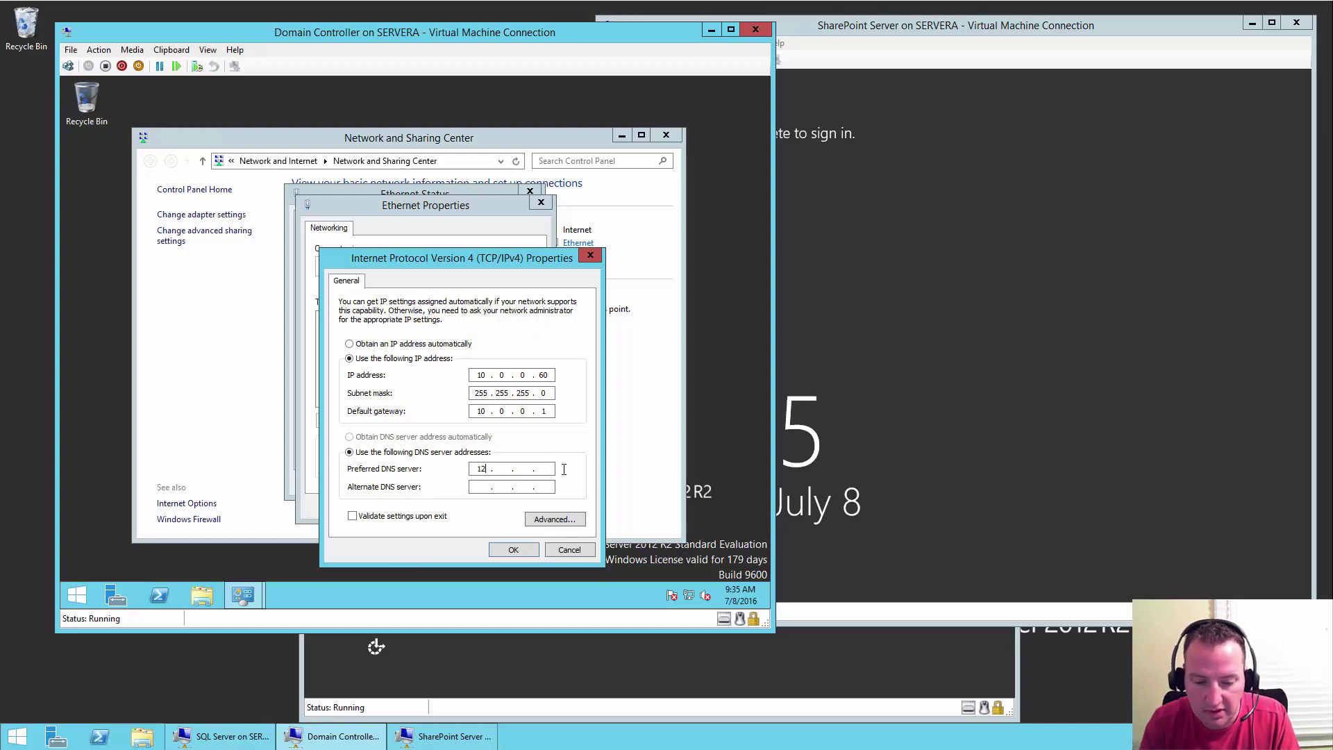
type("0.0.1")
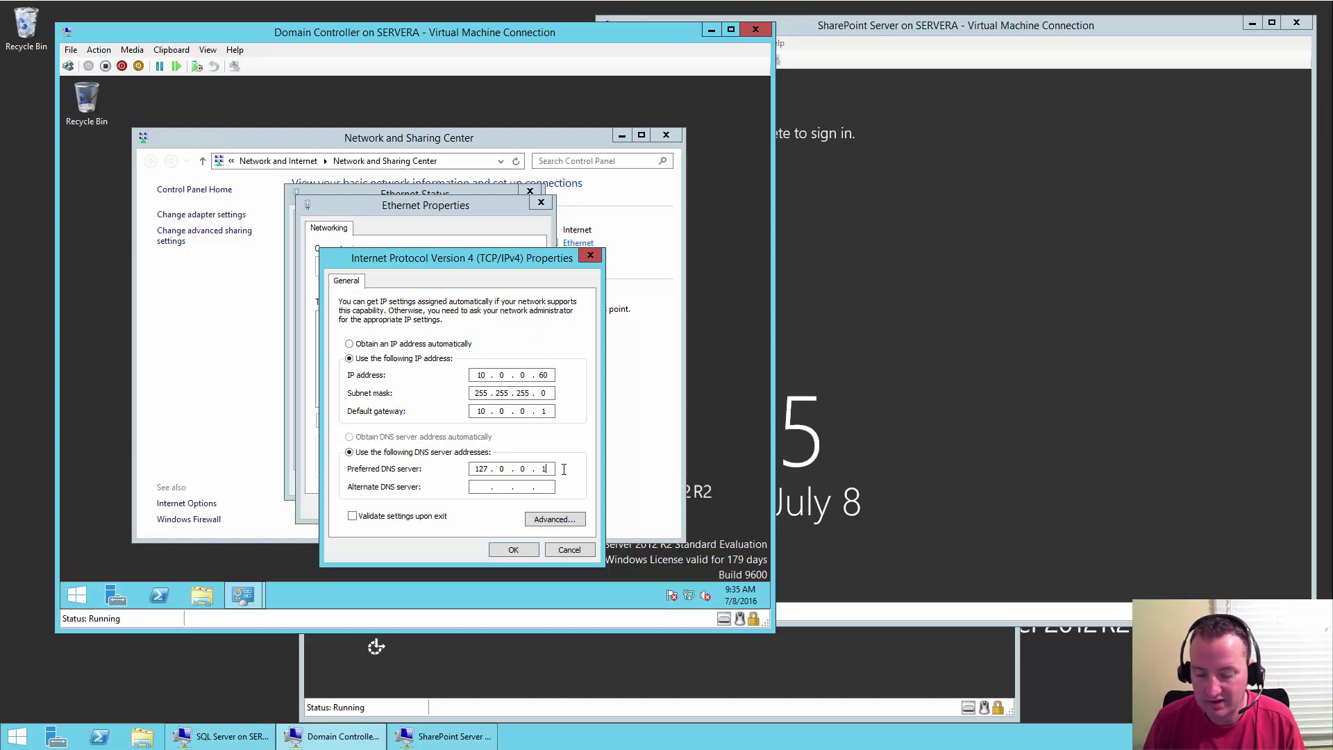
key("BackSpace")
key("BackSpace")
key("BackSpace")
key("BackSpace")
key("BackSpace")
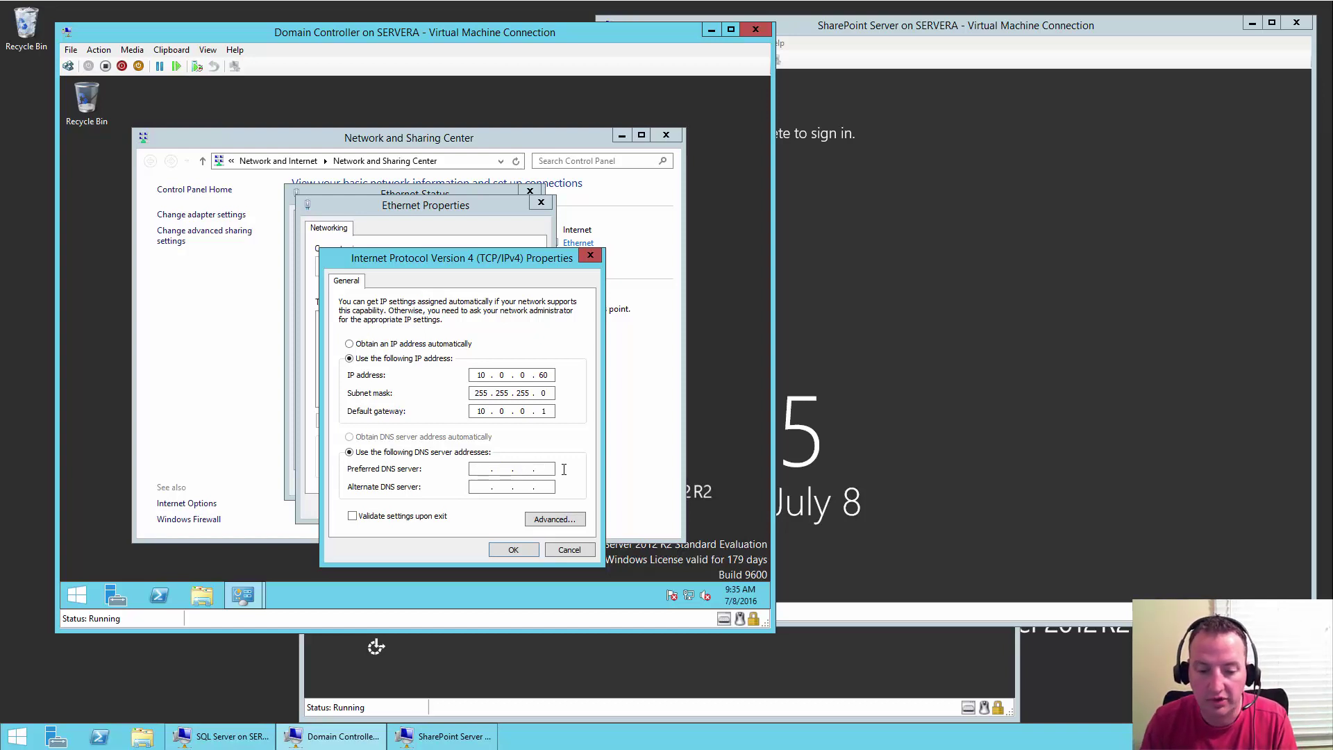
type("10.0.0.1")
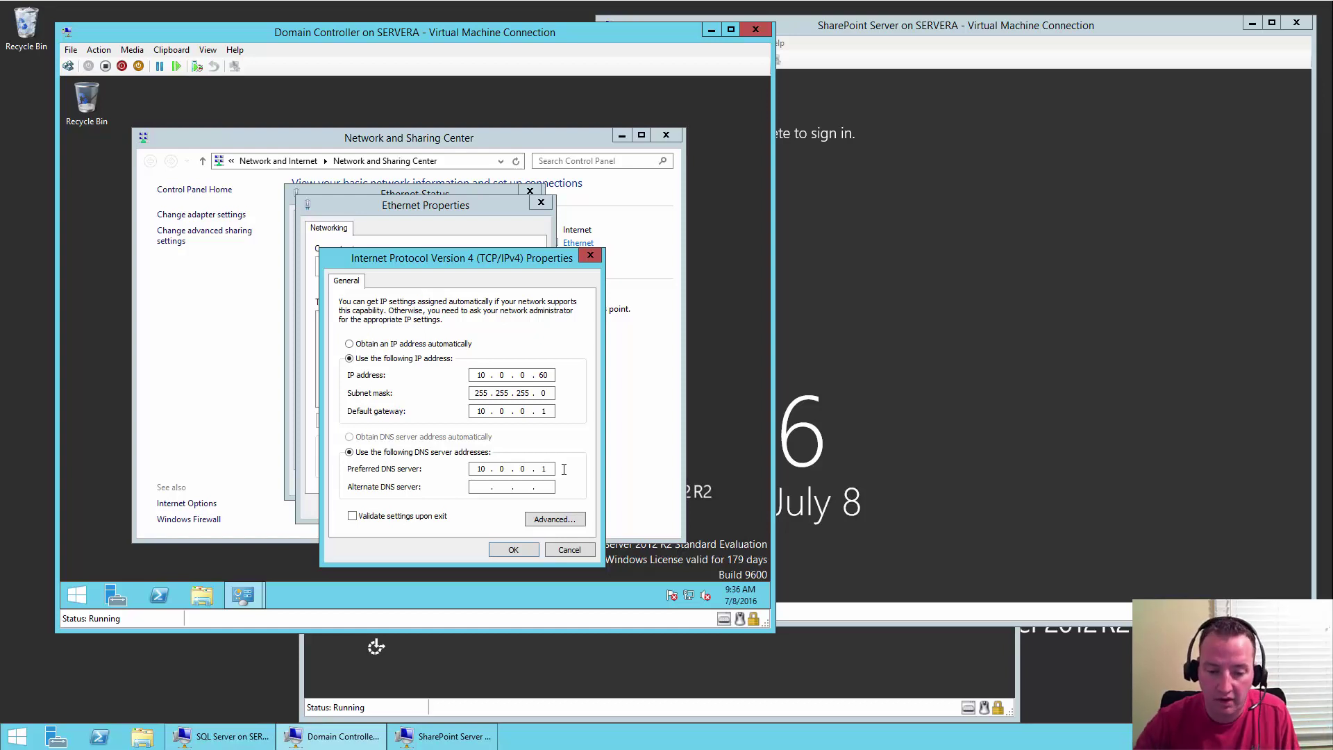
left_click(511, 550)
- Close the Ethernet Properties, Ethernet Status and Network and Sharing Center windows
left_click(478, 506)
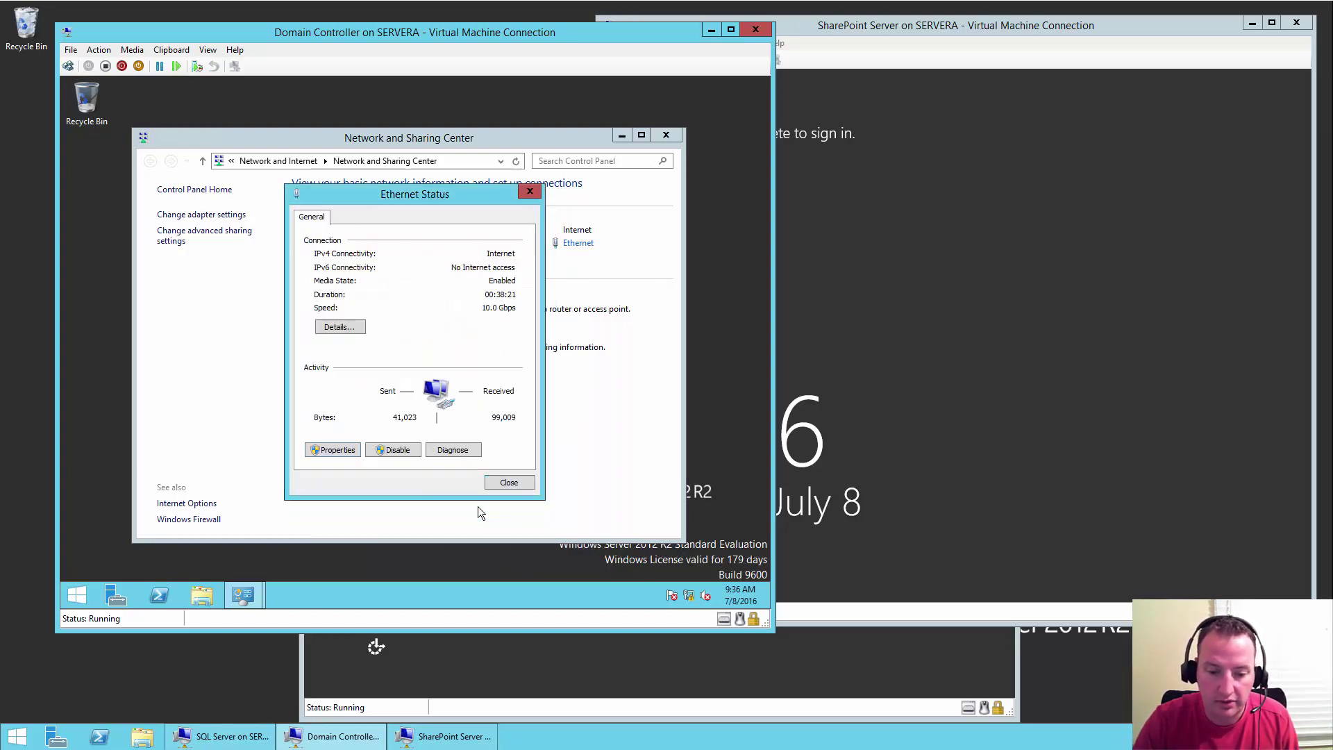
left_click(518, 485)
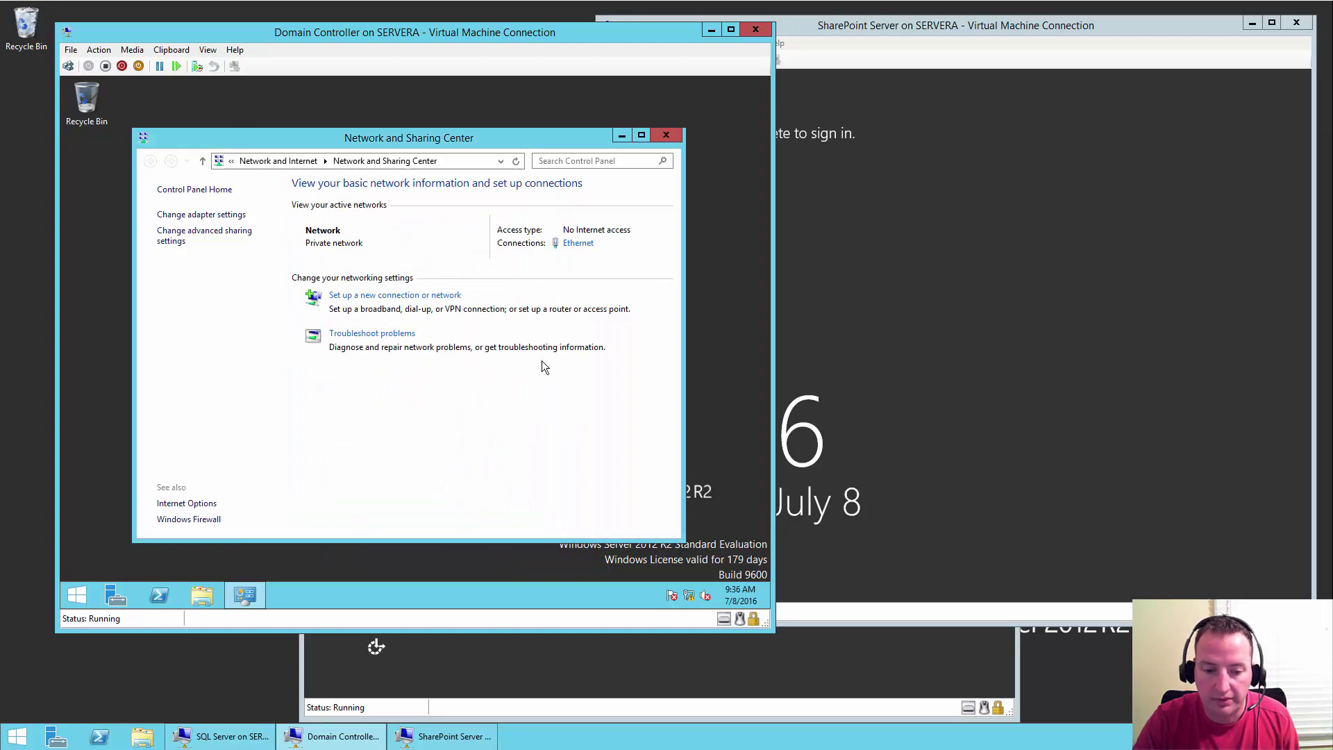
left_click(668, 137)
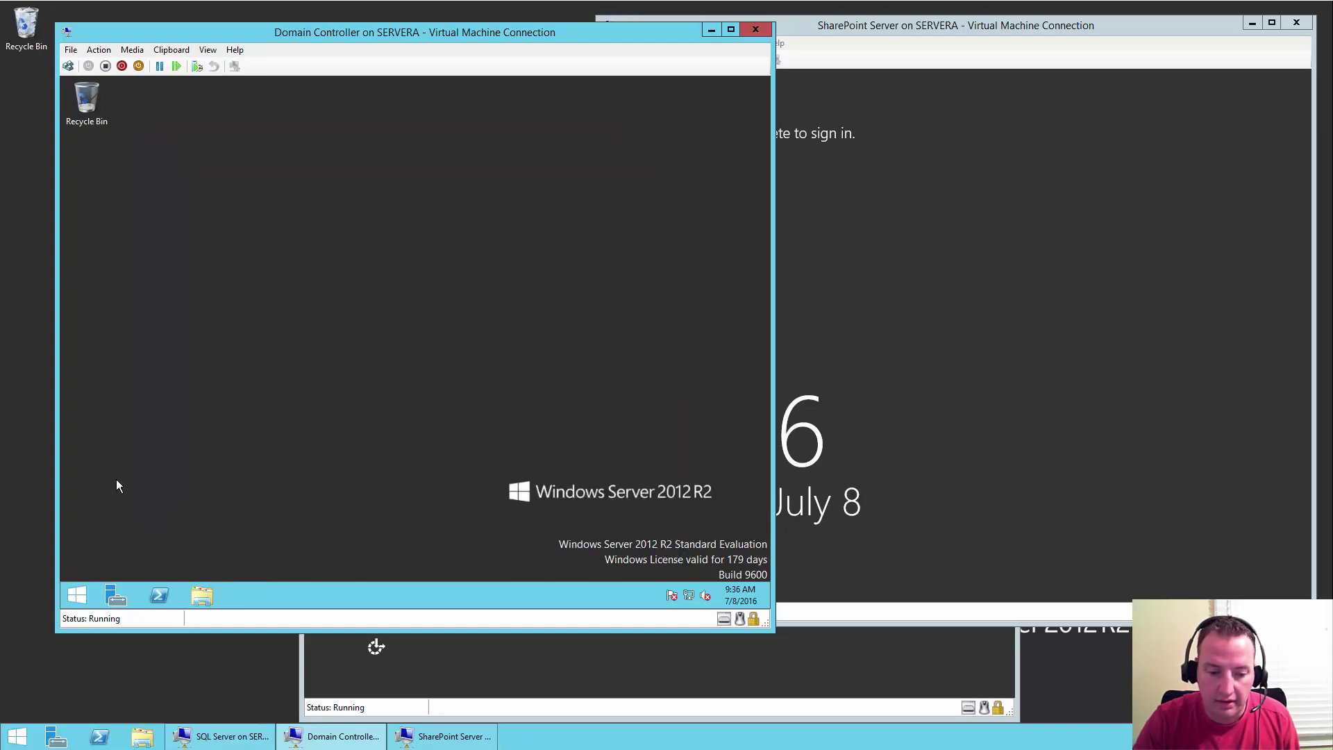
left_click(77, 595)
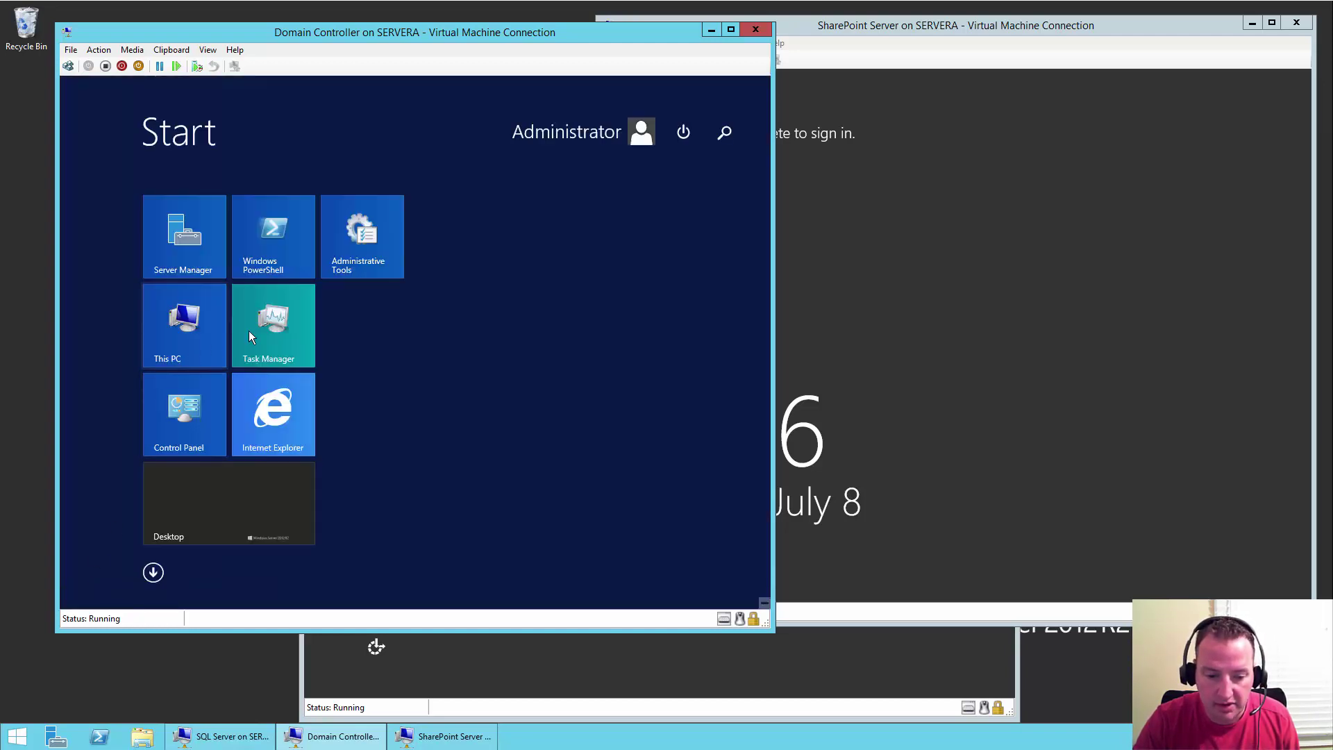
left_click(264, 423)
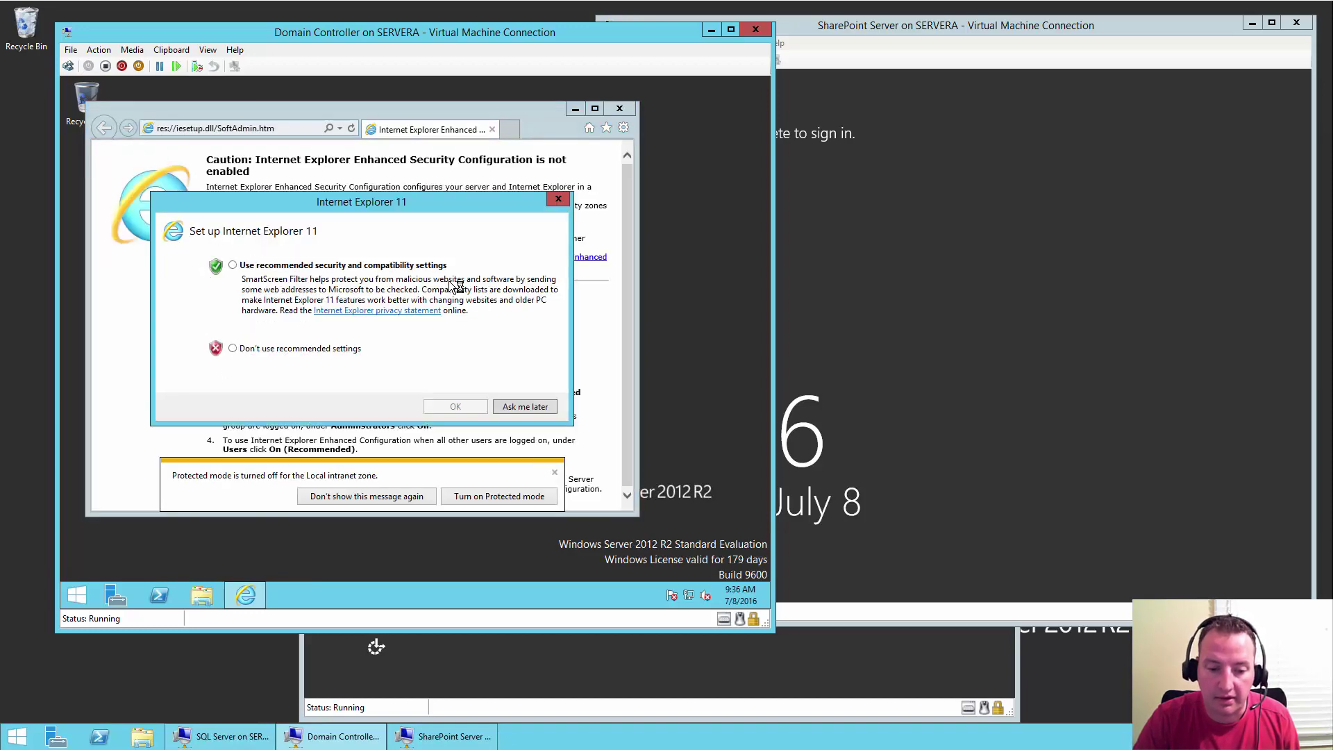
left_click(299, 266)
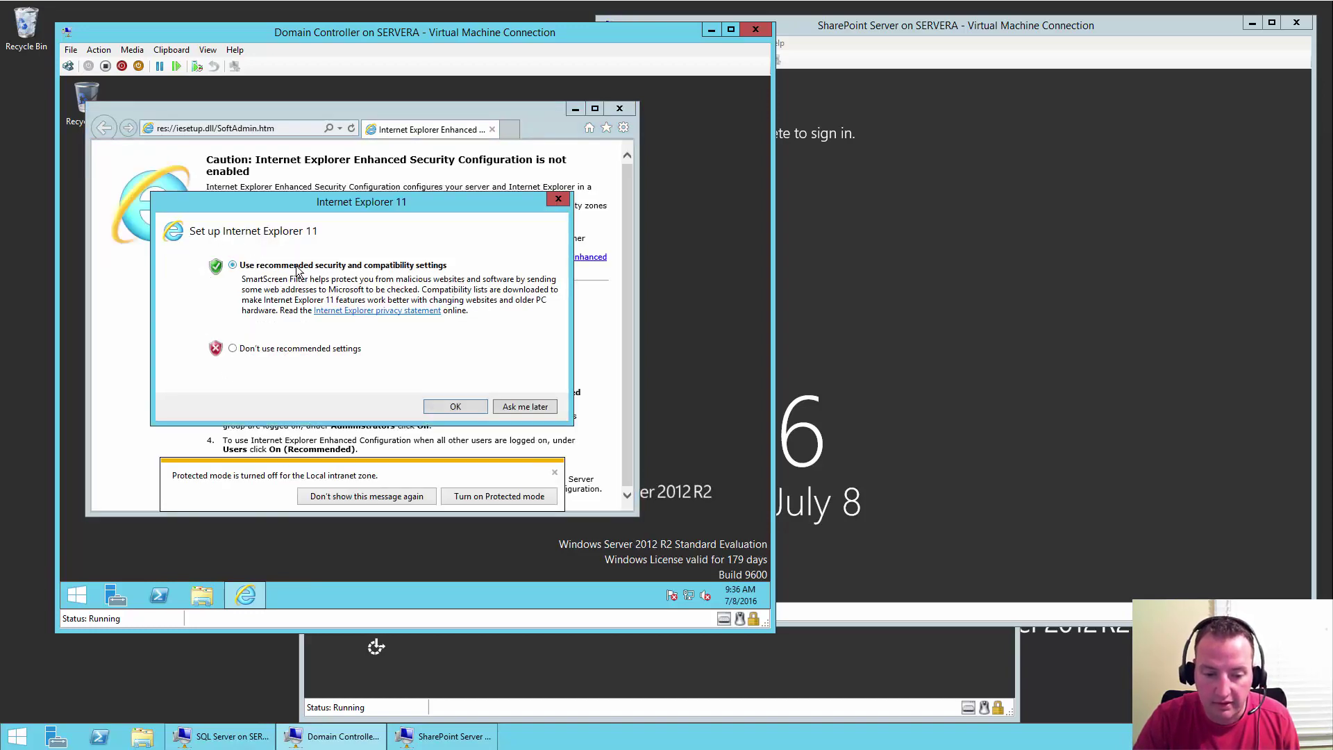
left_click(452, 408)
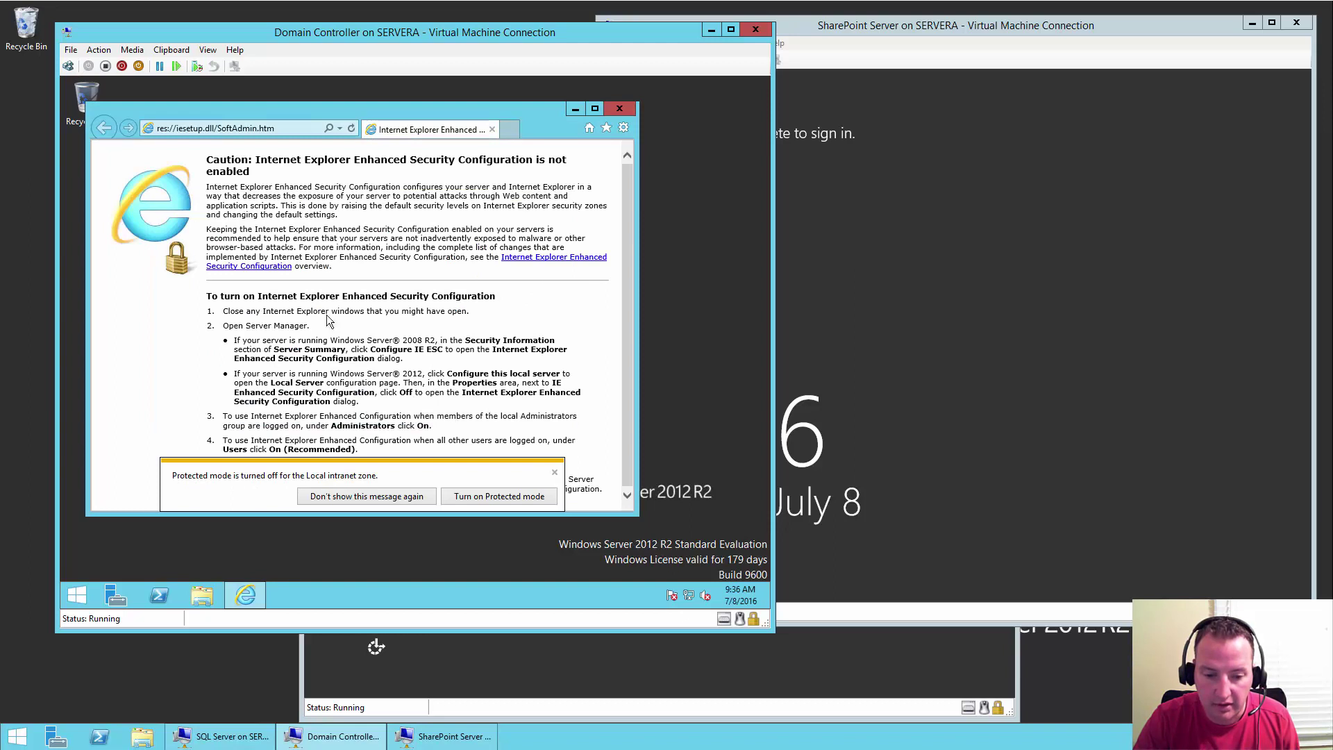
left_click(255, 129)
type("www.bing.com")
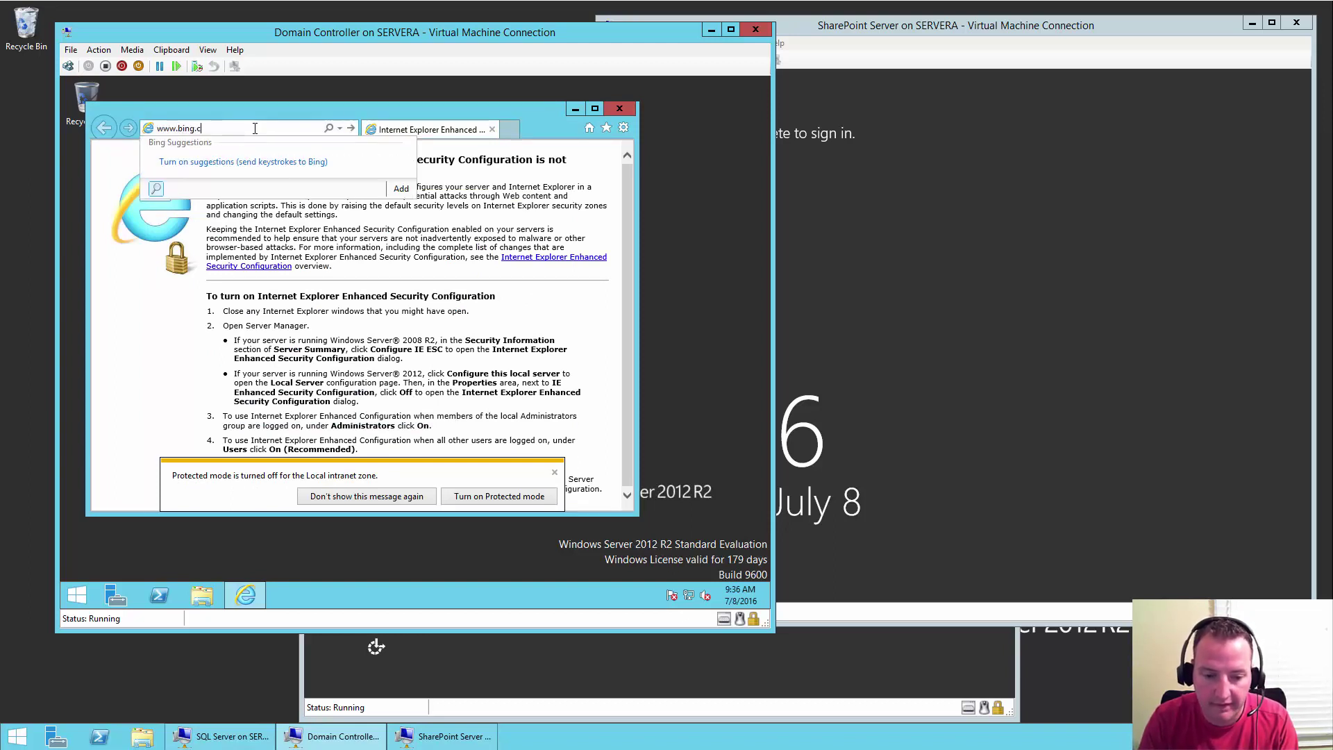
key("Return")
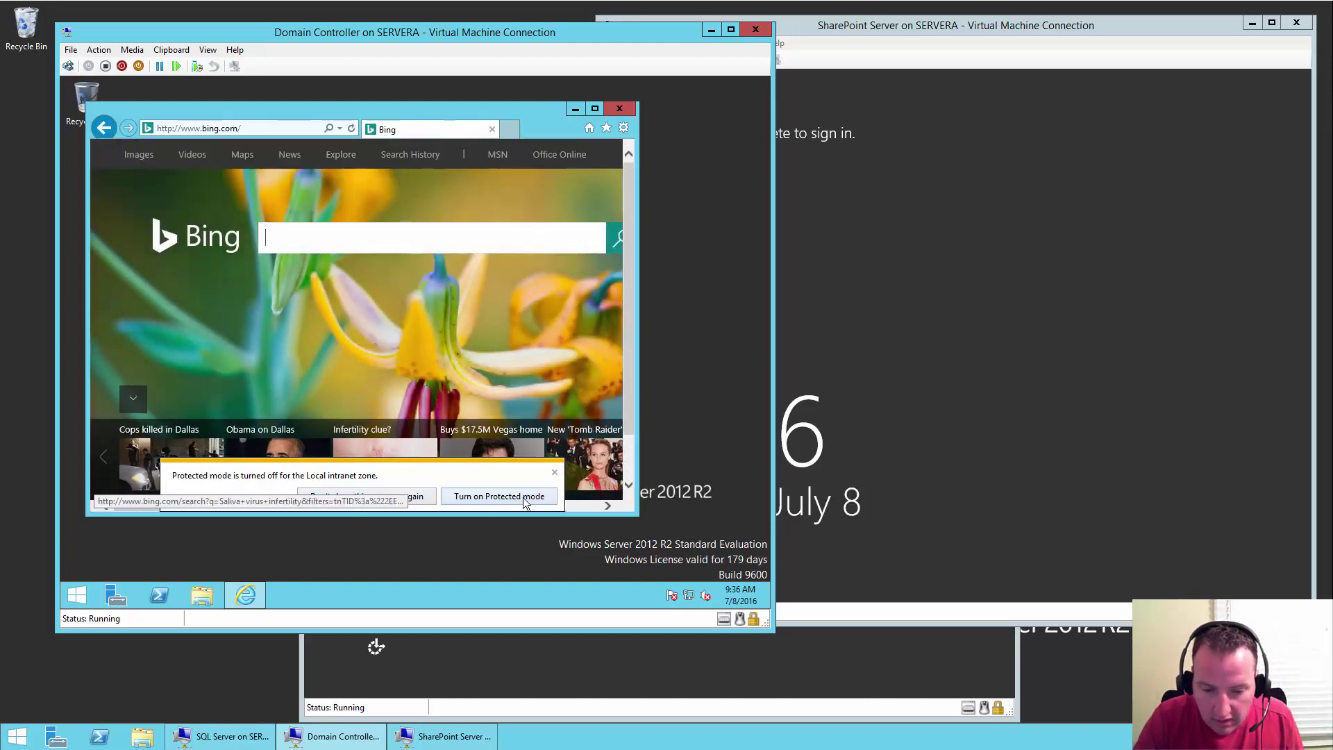
left_click(420, 497)
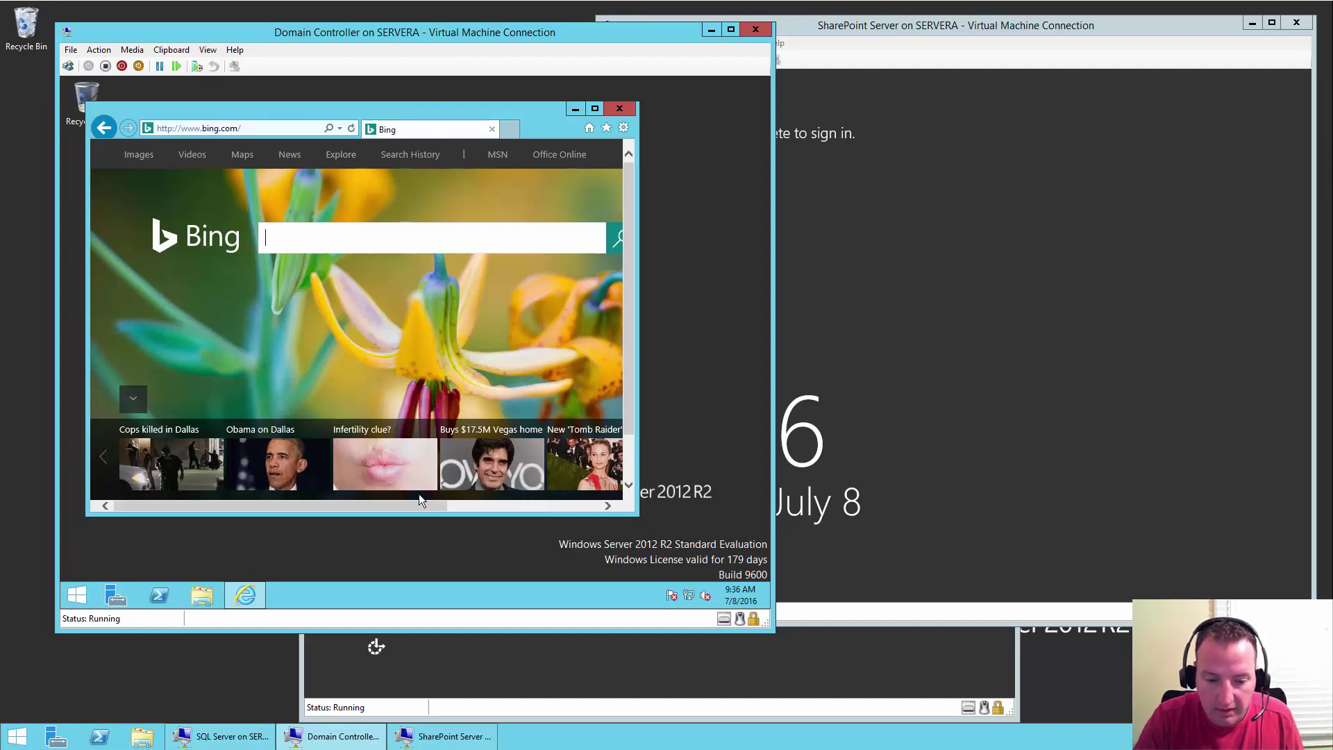
left_click(620, 110)
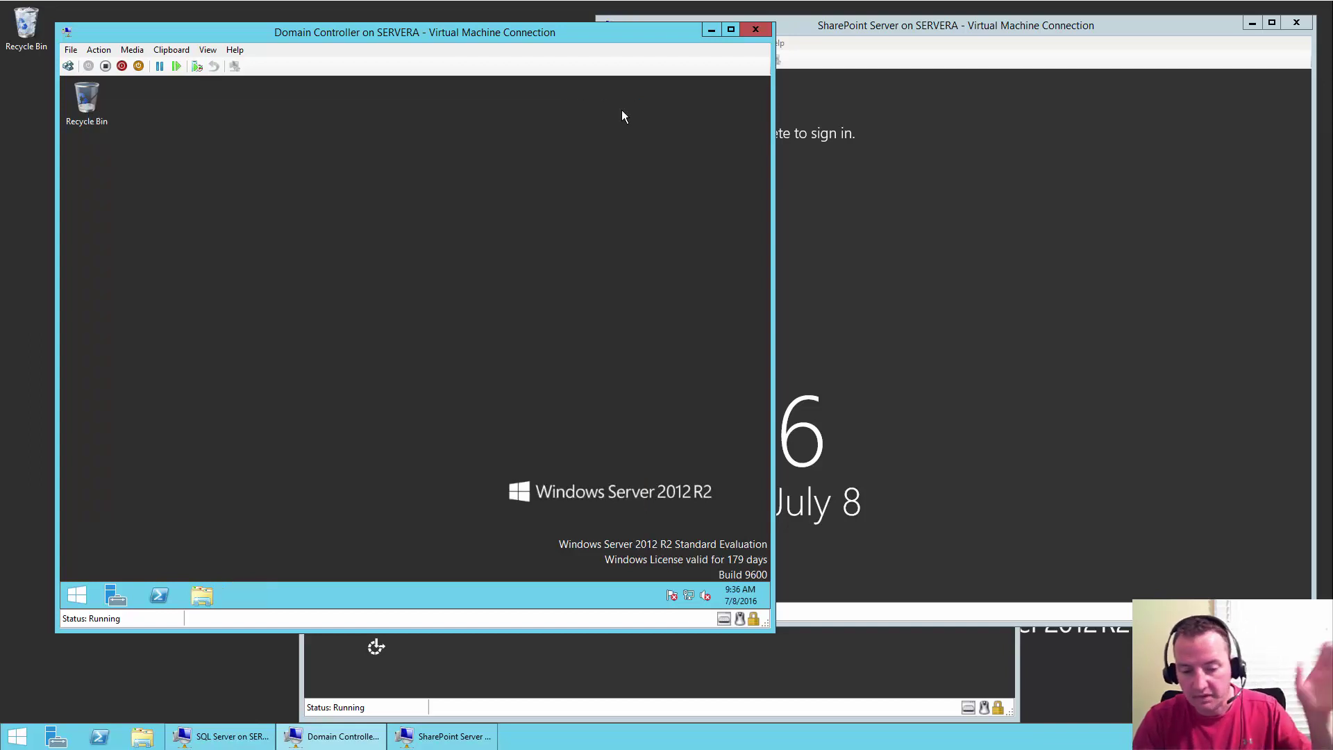
left_click(911, 201)
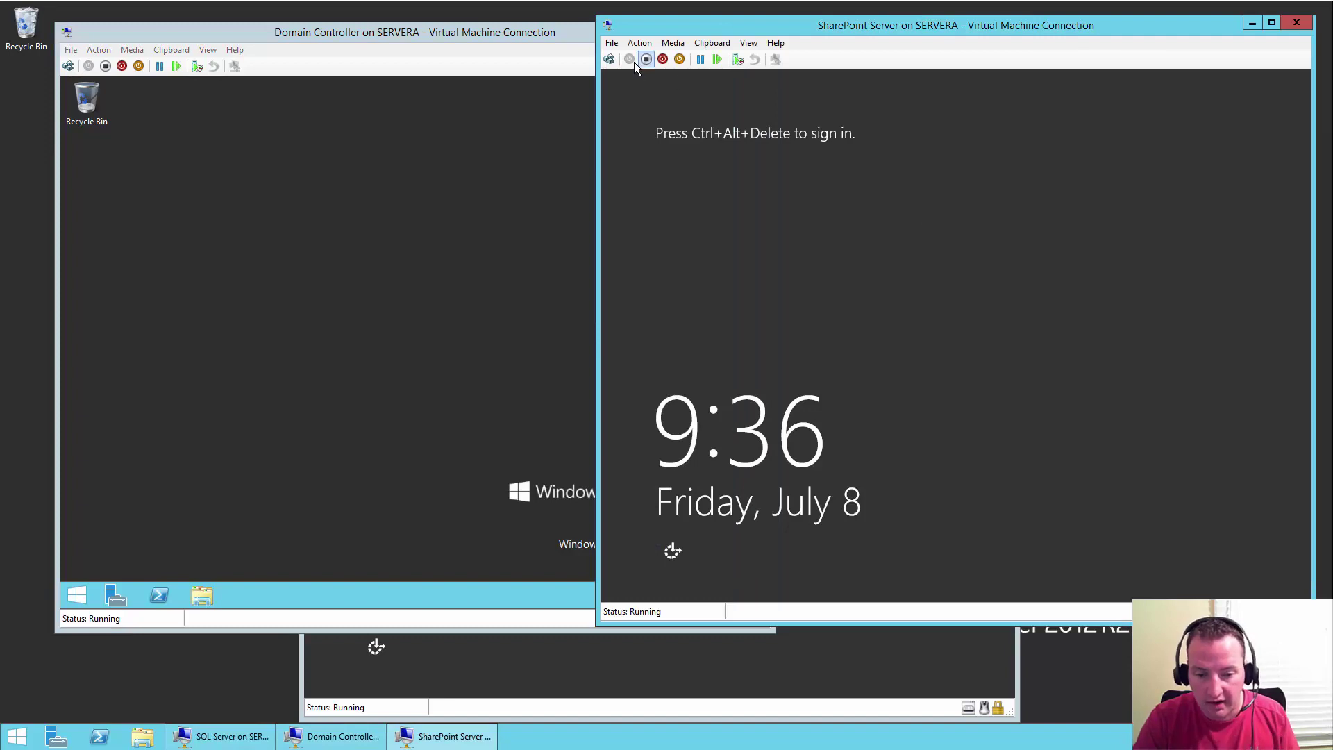
- Sign in to the SharePoint Server VM as Administrator with the account password
left_click(603, 63)
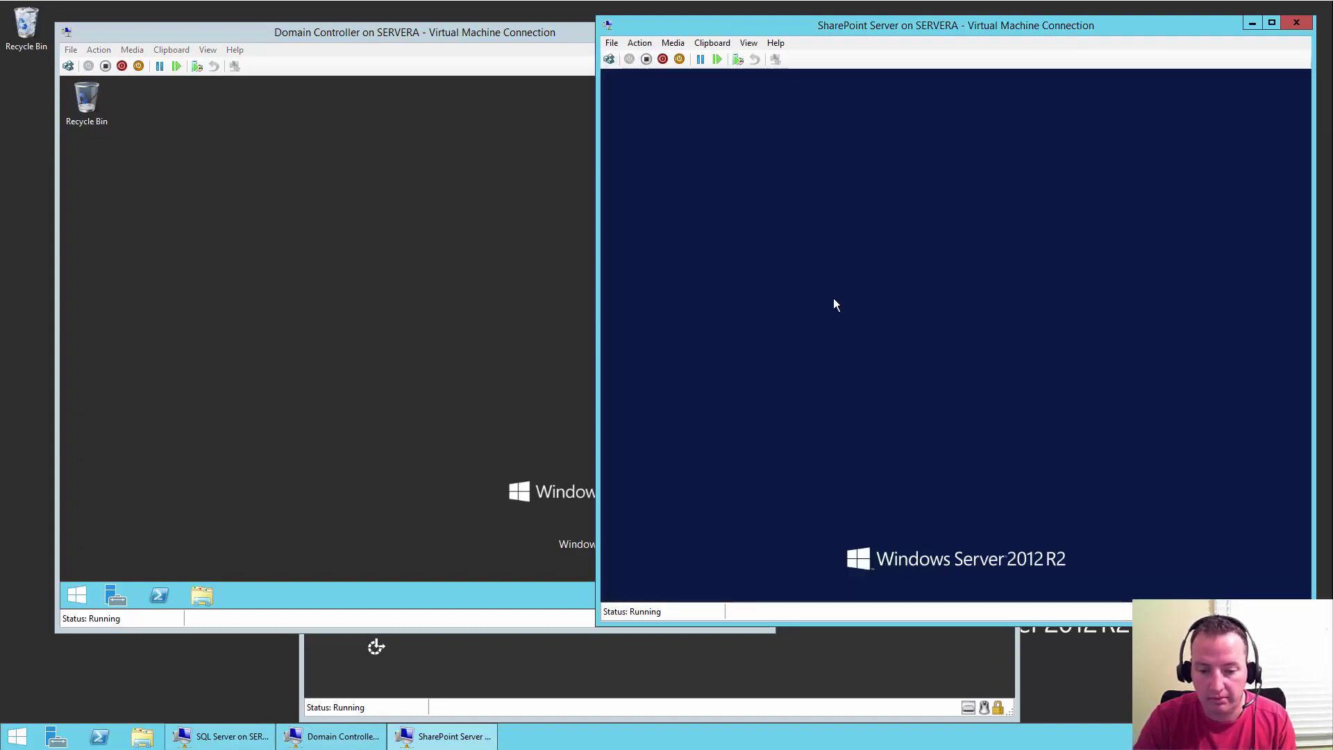
type("•••••")
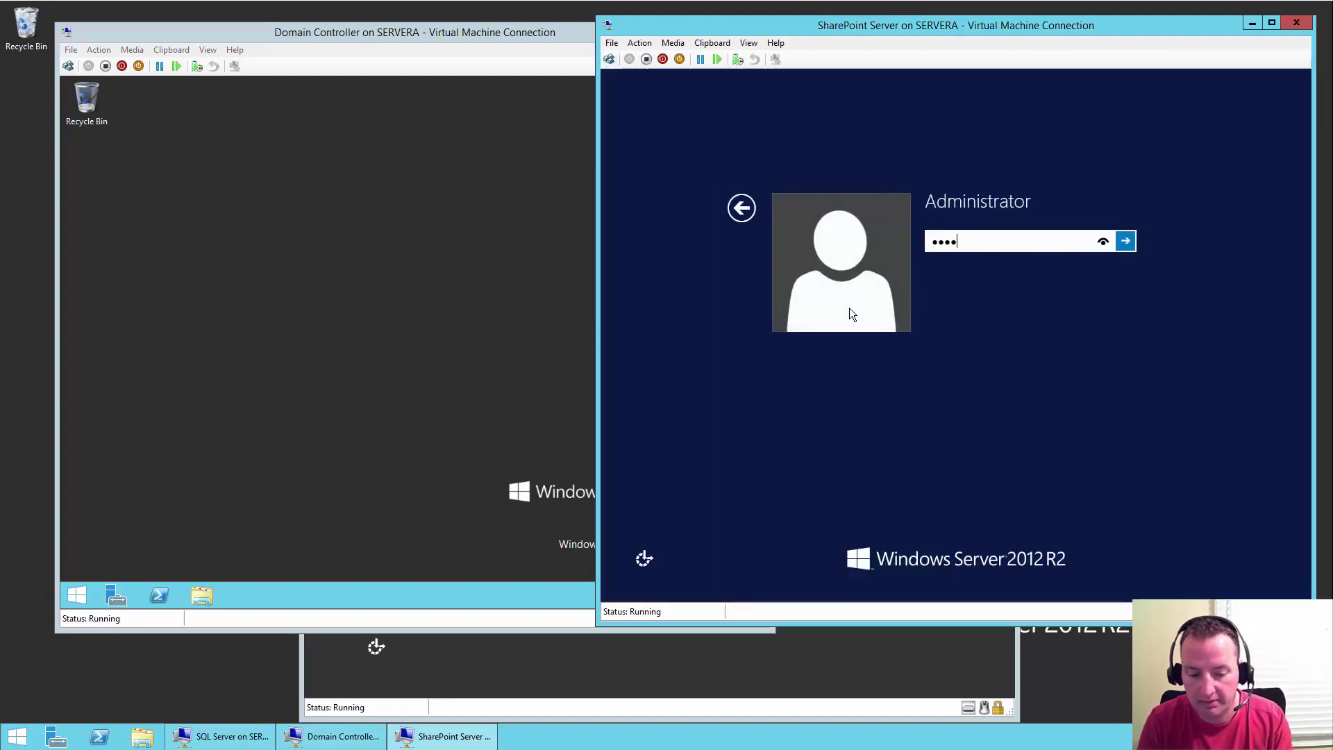
type("•••••")
key("Return")
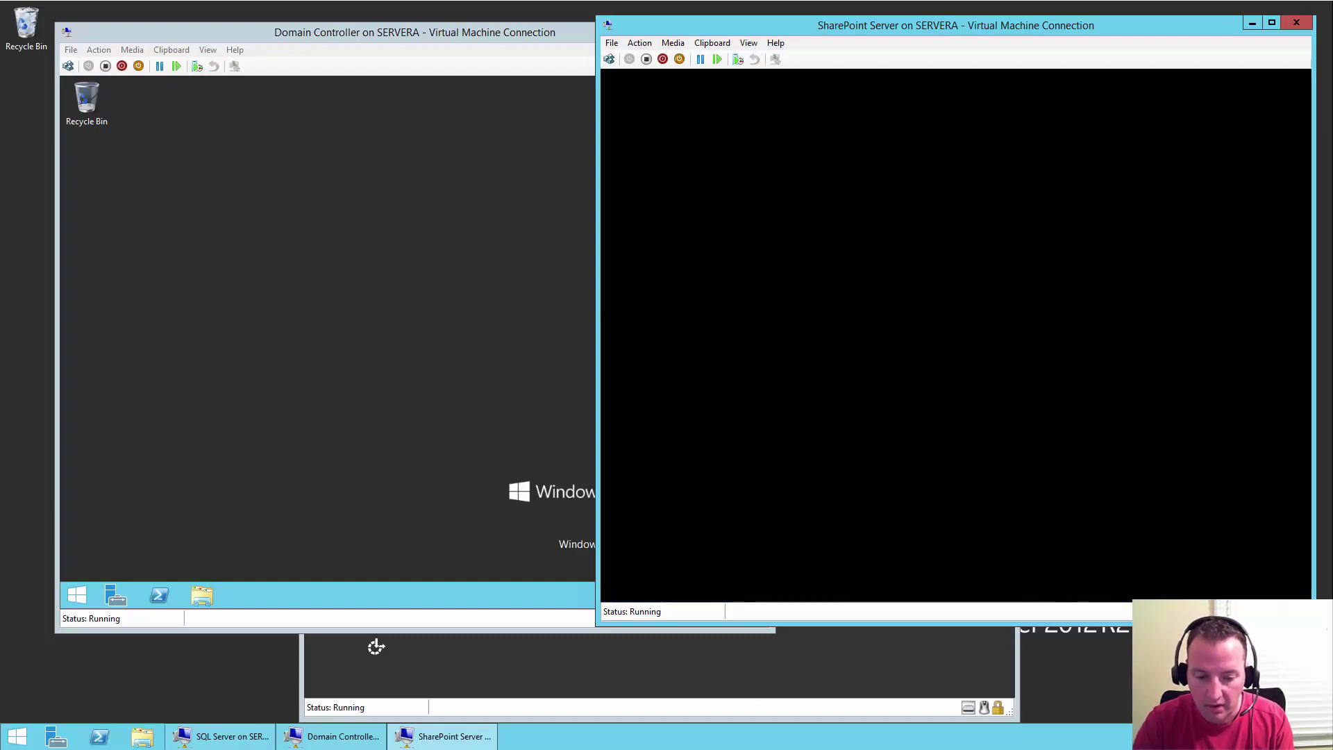
- Sign in to the SQL Server VM as Administrator, then return to the Domain Controller window
left_click(780, 665)
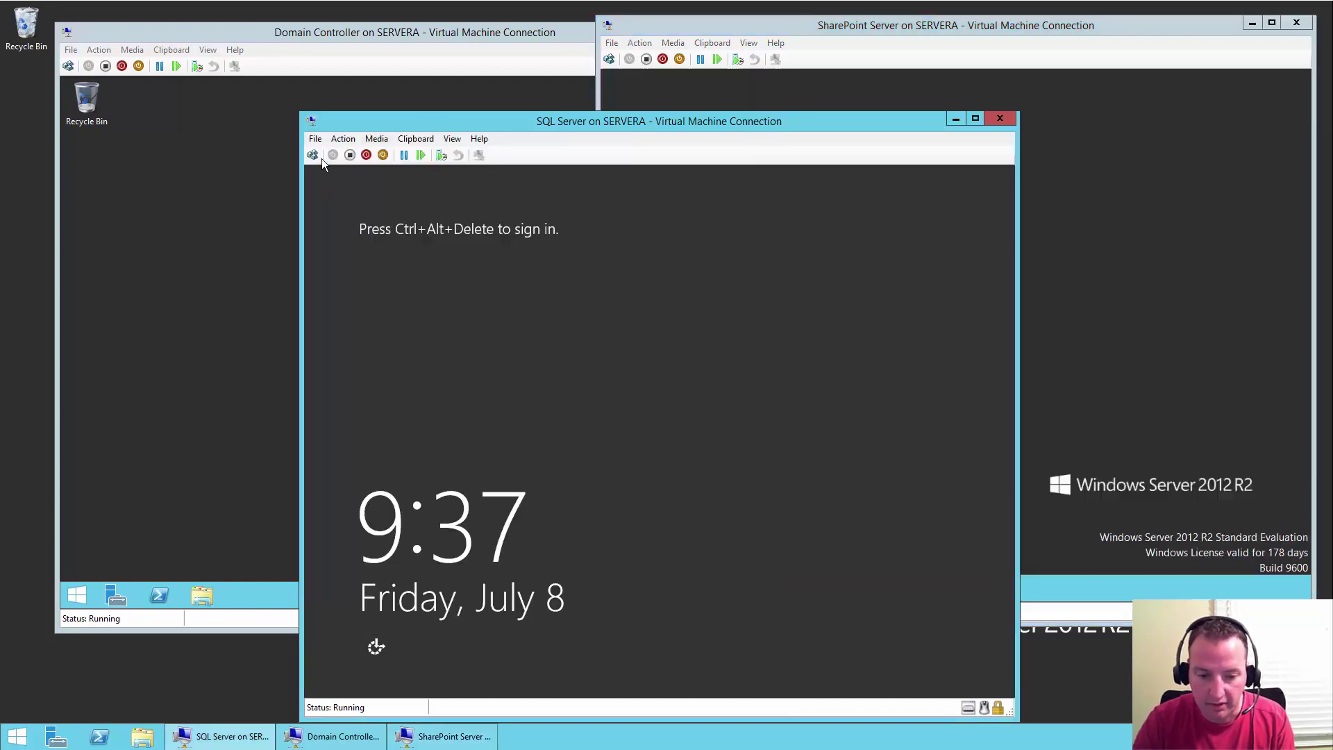
left_click(314, 154)
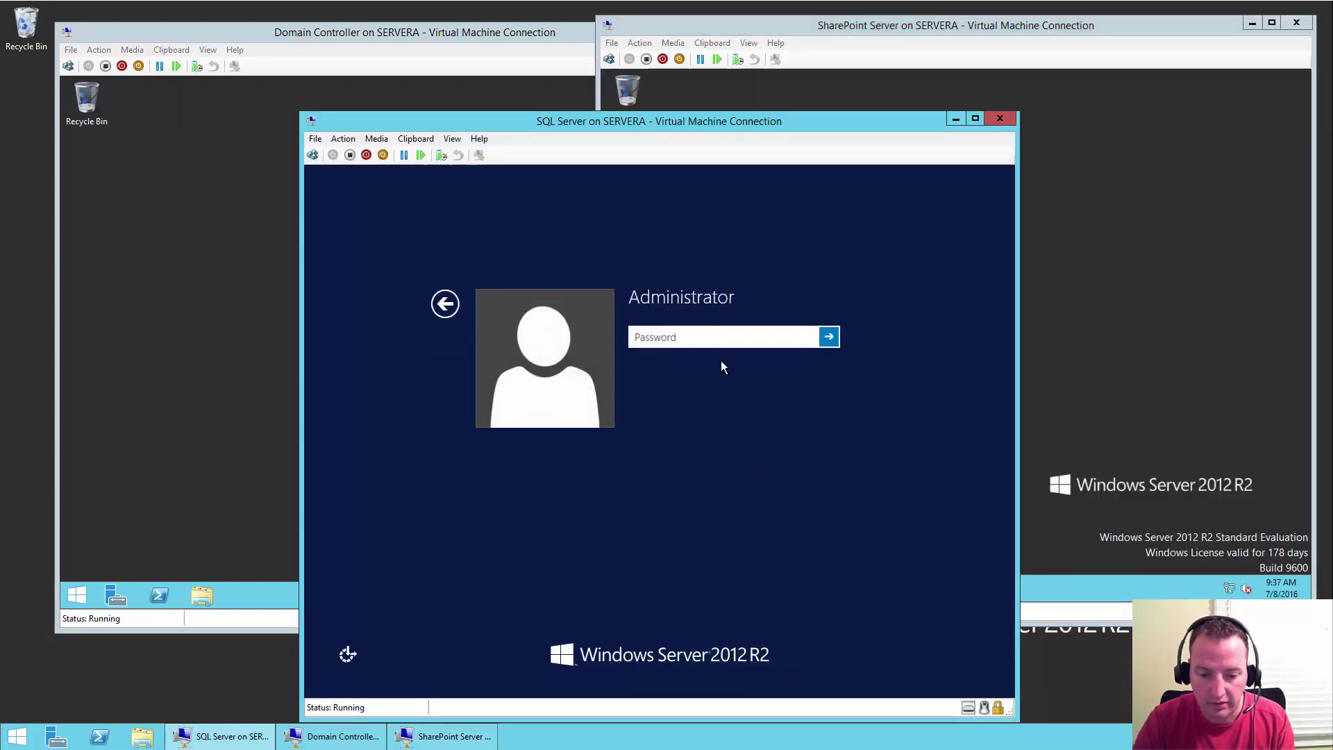
type("•••••••••")
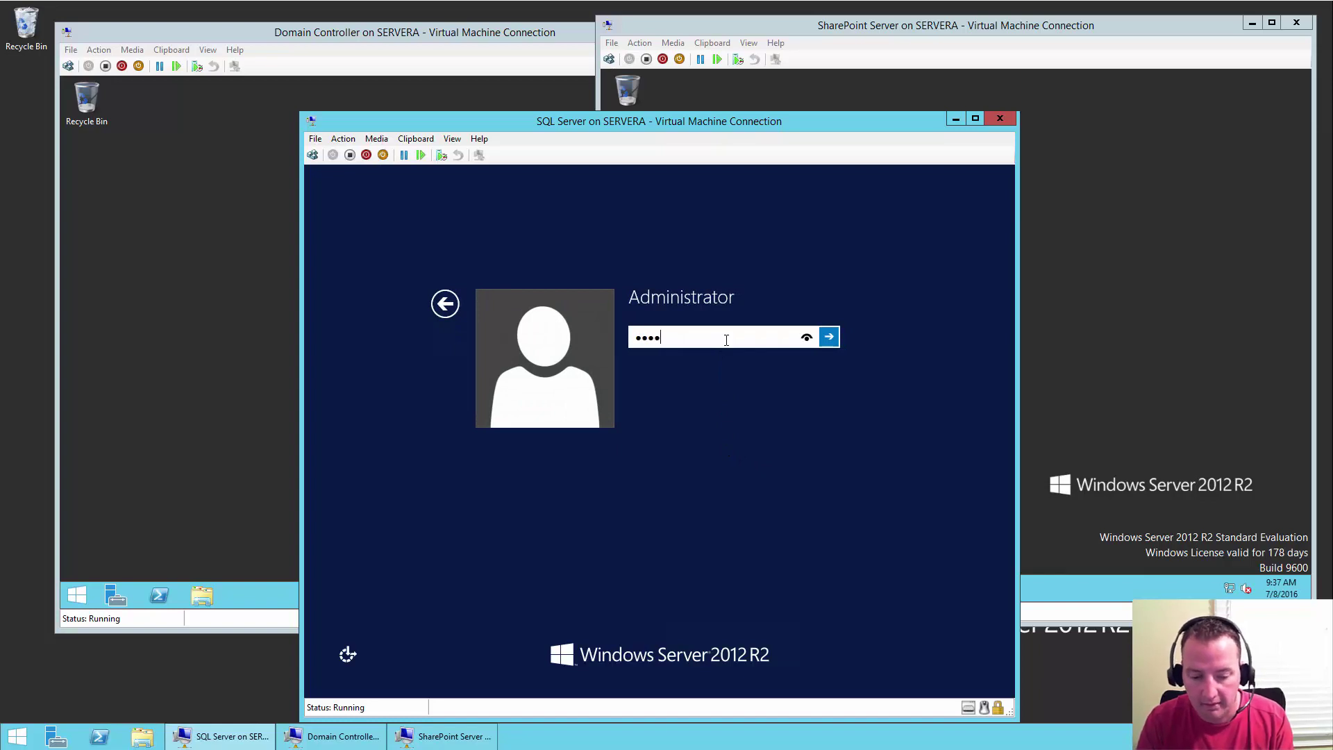
key("Return")
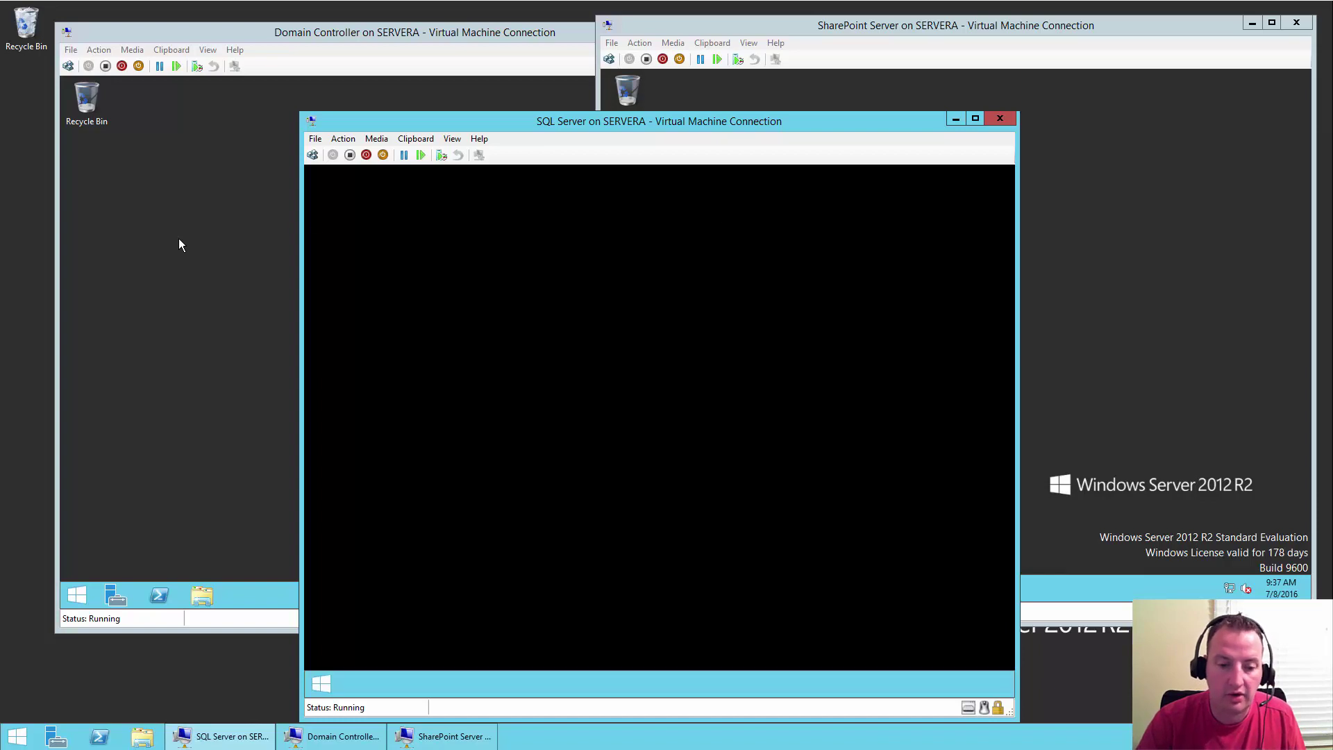
left_click(150, 252)
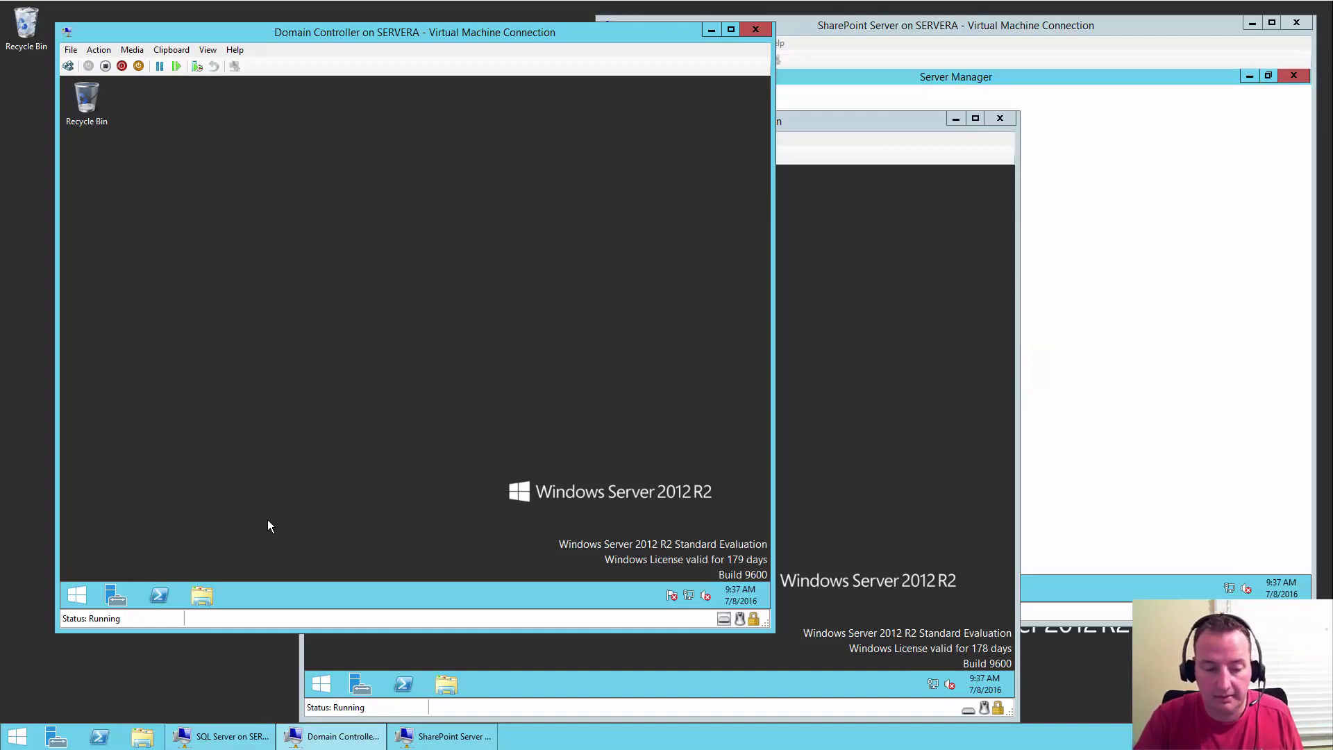
- Launch Server Manager on the DC VM and start the Add Roles and Features Wizard from the Dashboard
left_click(119, 601)
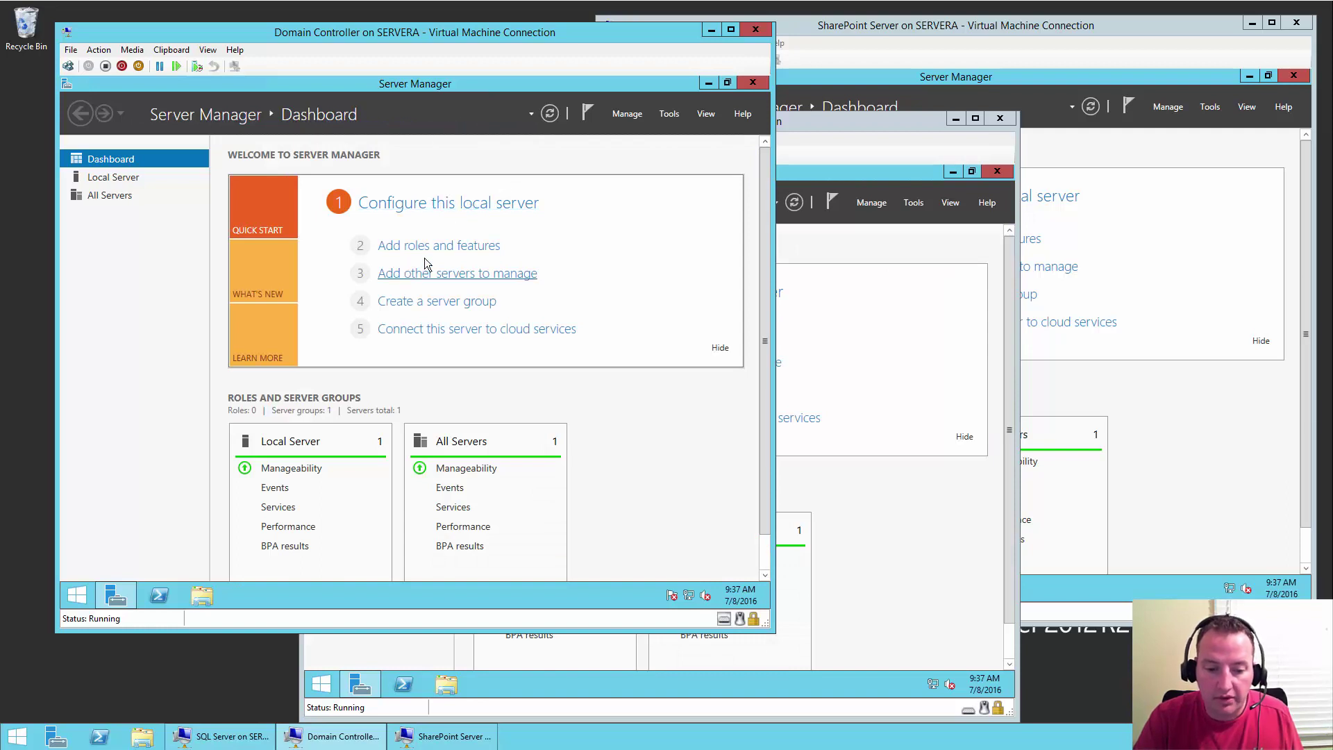
left_click(475, 257)
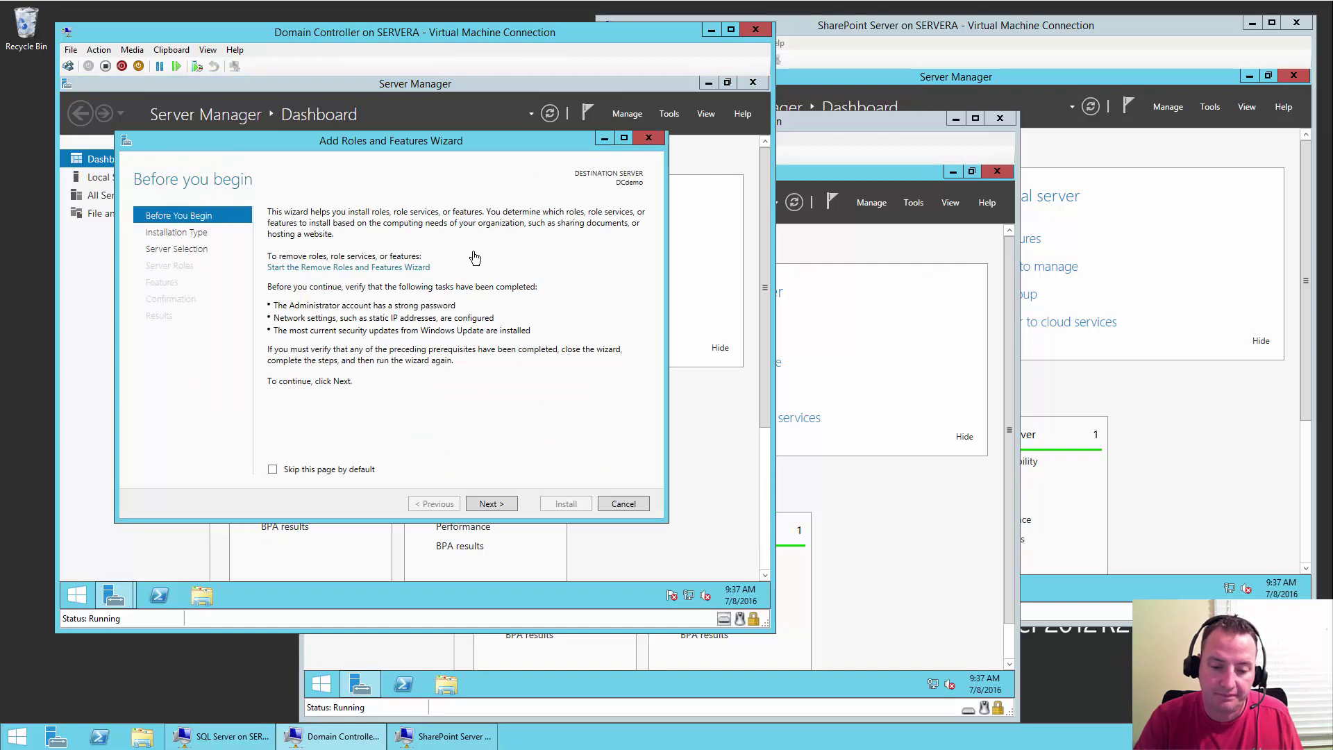
- Choose role-based installation on DCdemo and select Active Directory Domain Services with its management tools
left_click(493, 507)
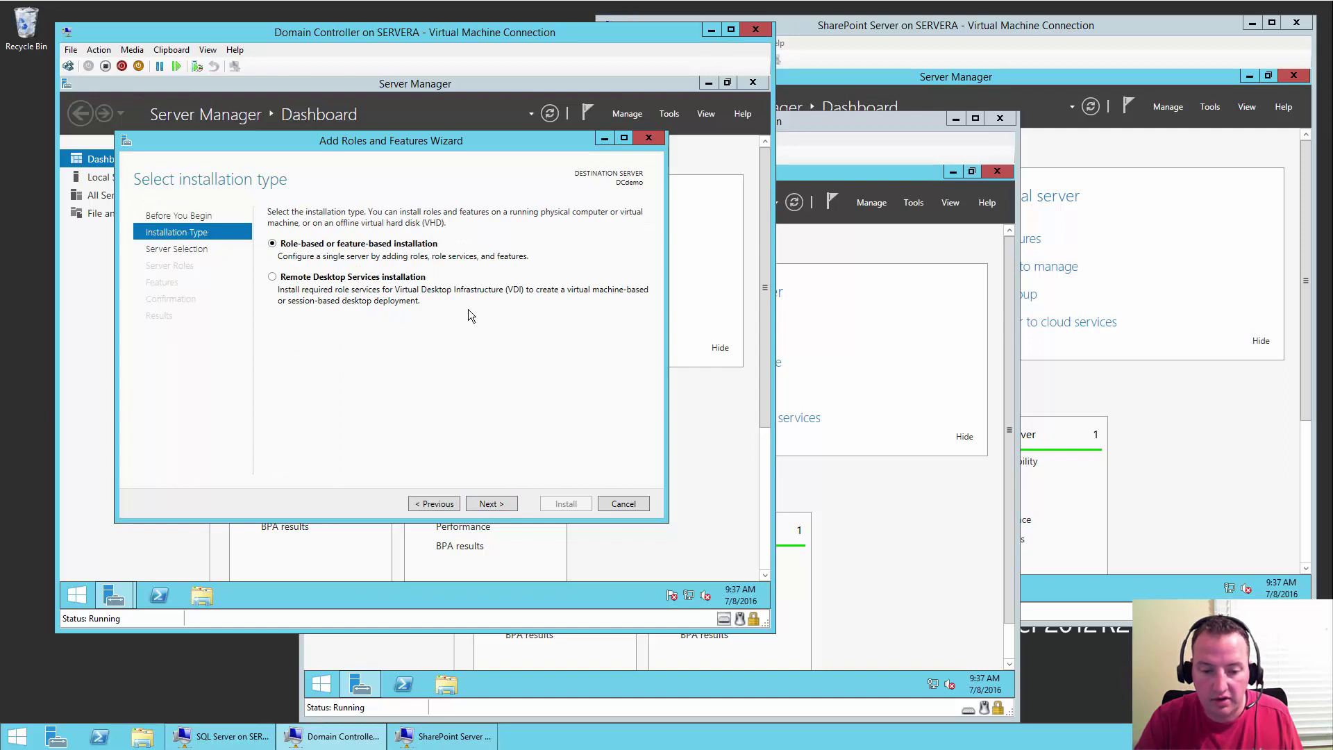
left_click(492, 507)
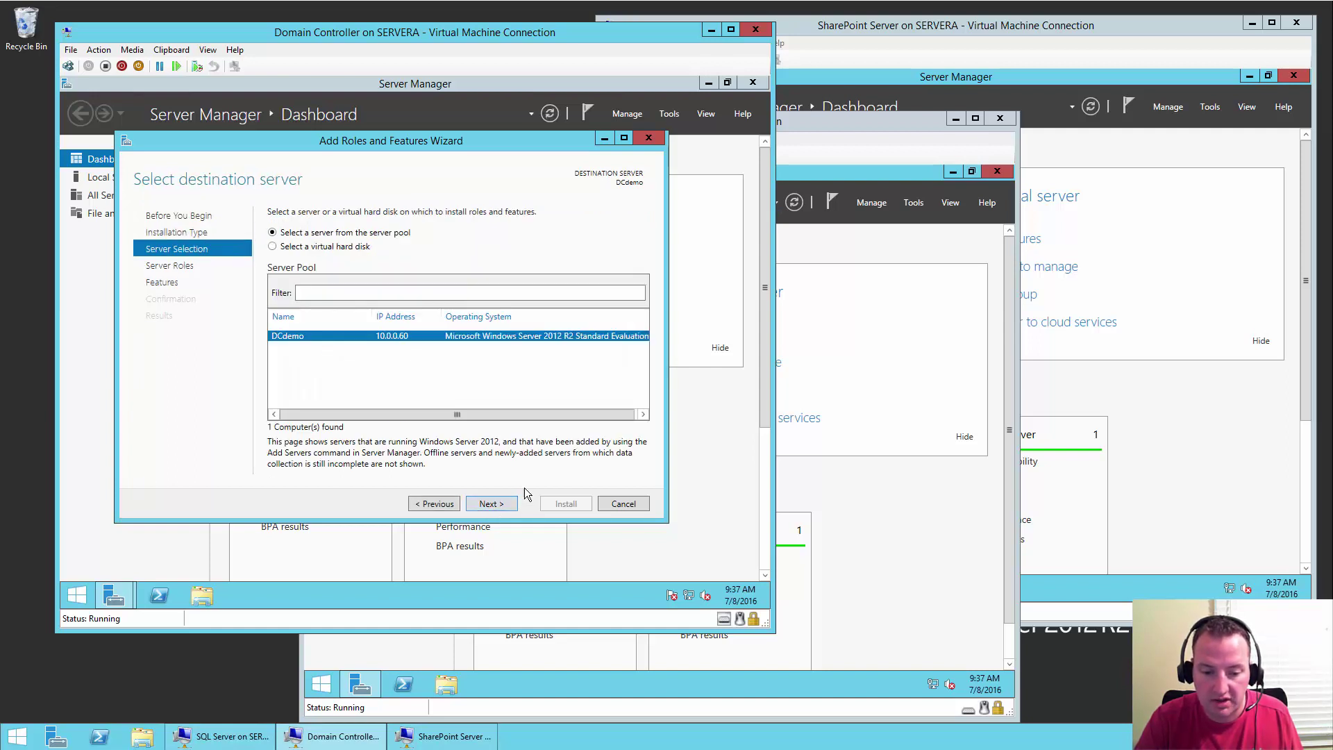
left_click(493, 509)
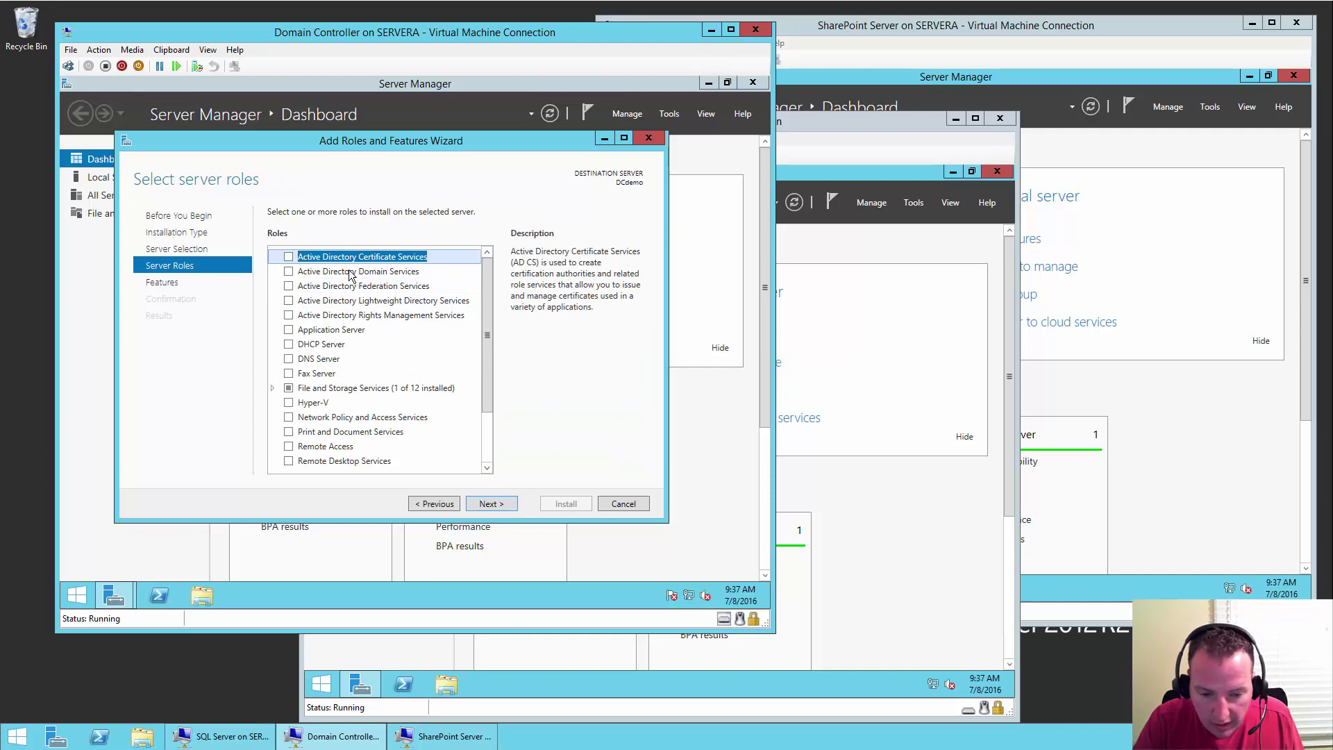
left_click(290, 272)
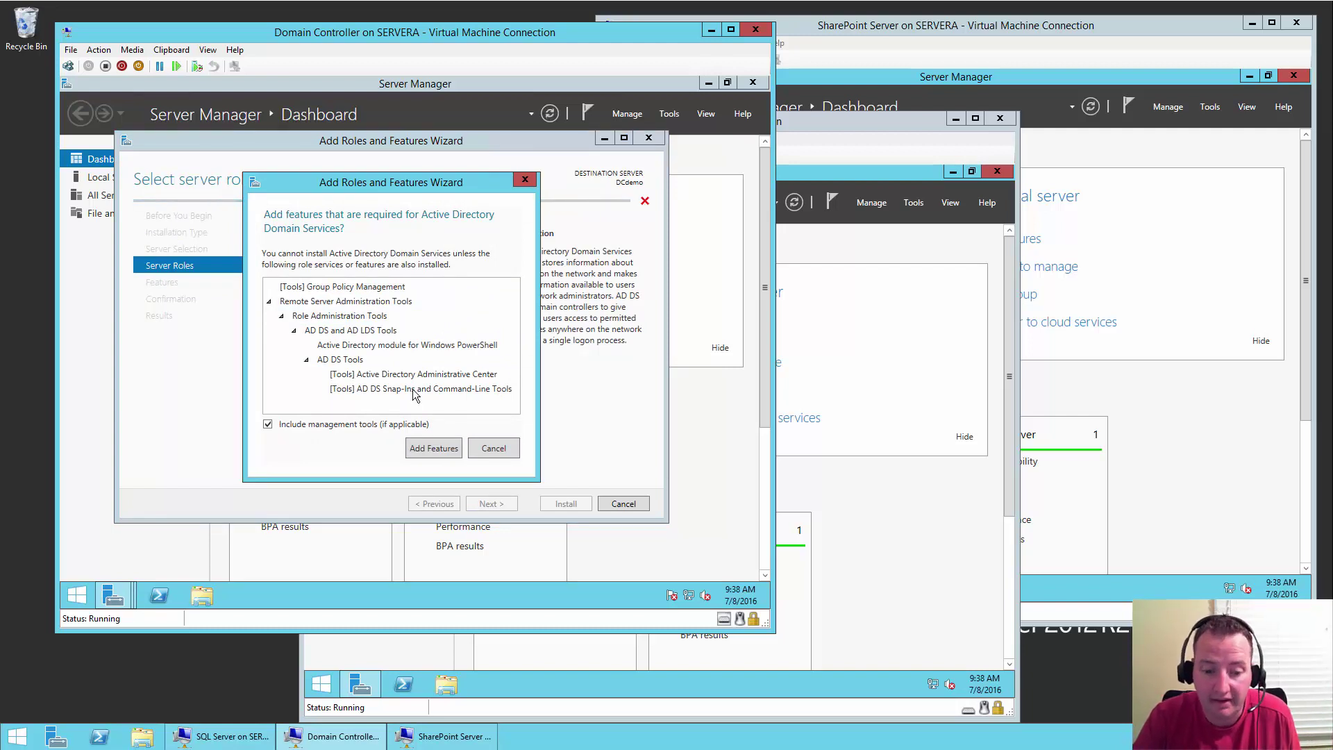
left_click(445, 448)
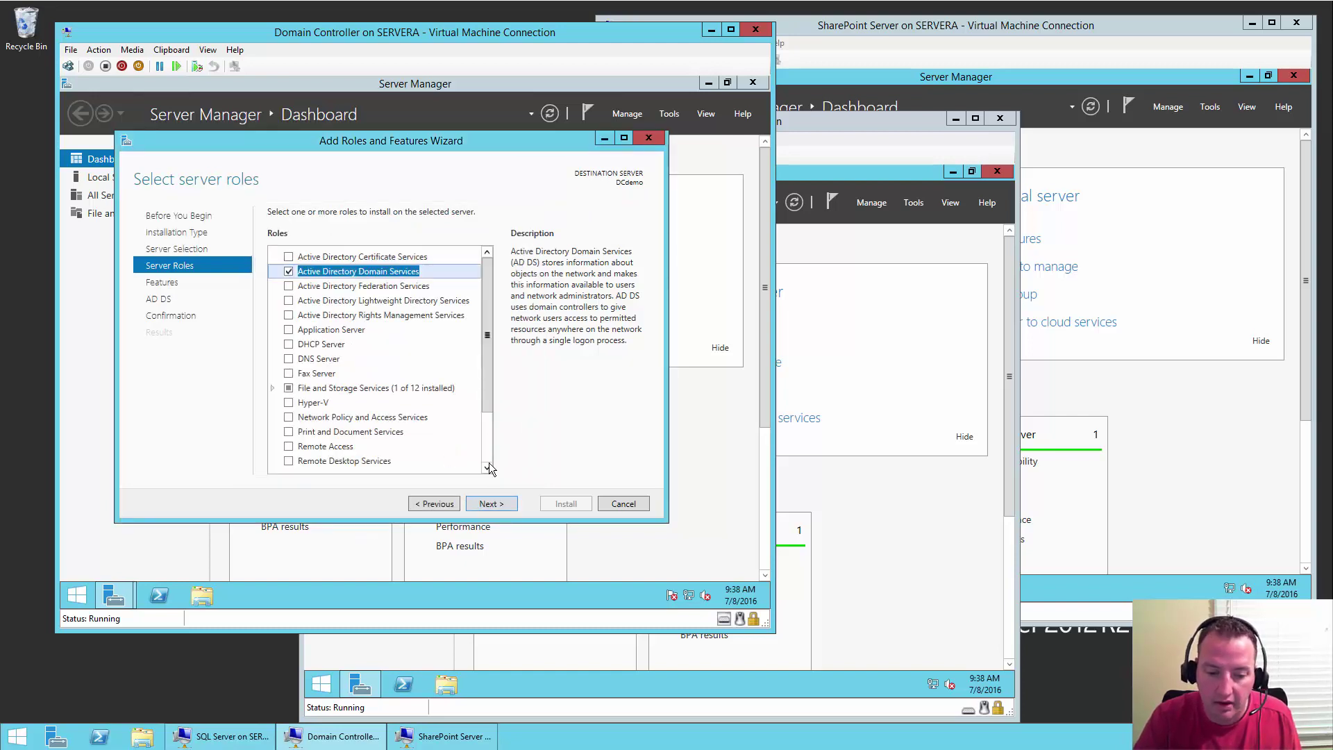
- Advance to the Confirmation page and allow the server to restart automatically
left_click(486, 505)
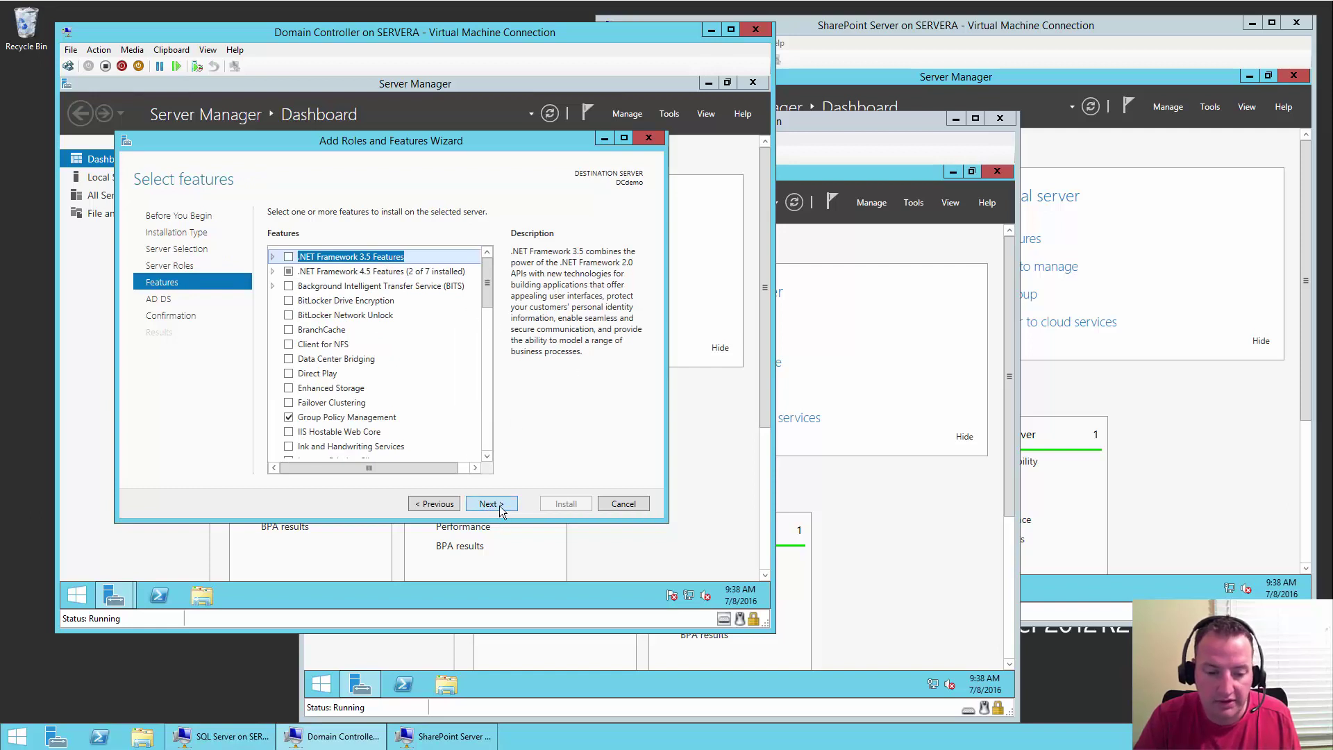
left_click(490, 505)
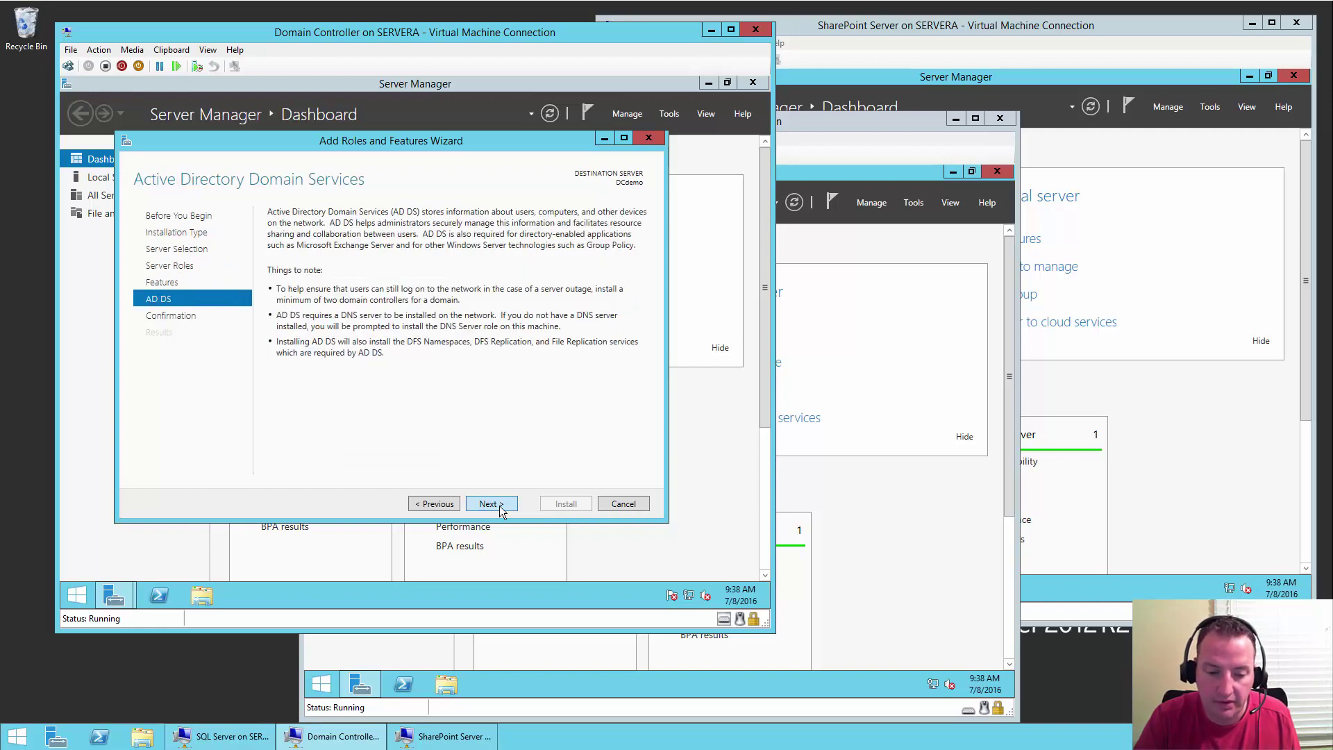
left_click(490, 505)
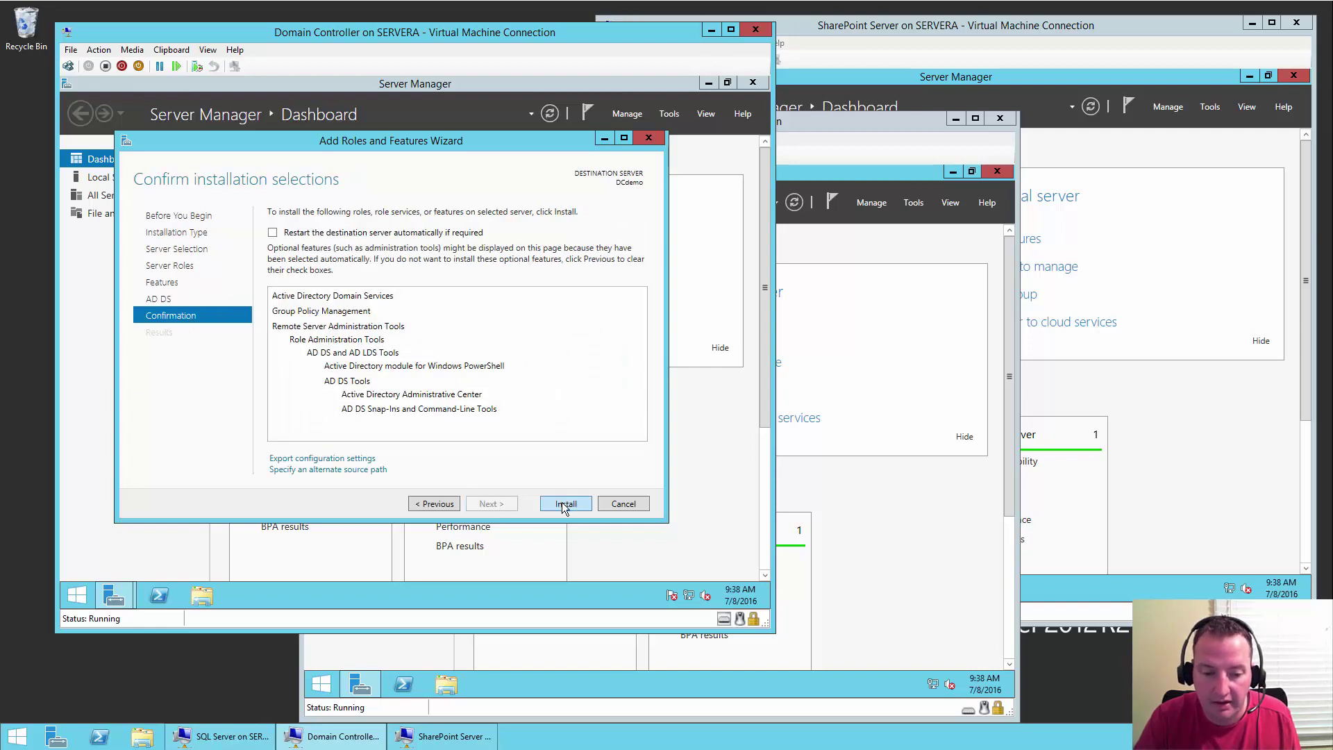
left_click(336, 234)
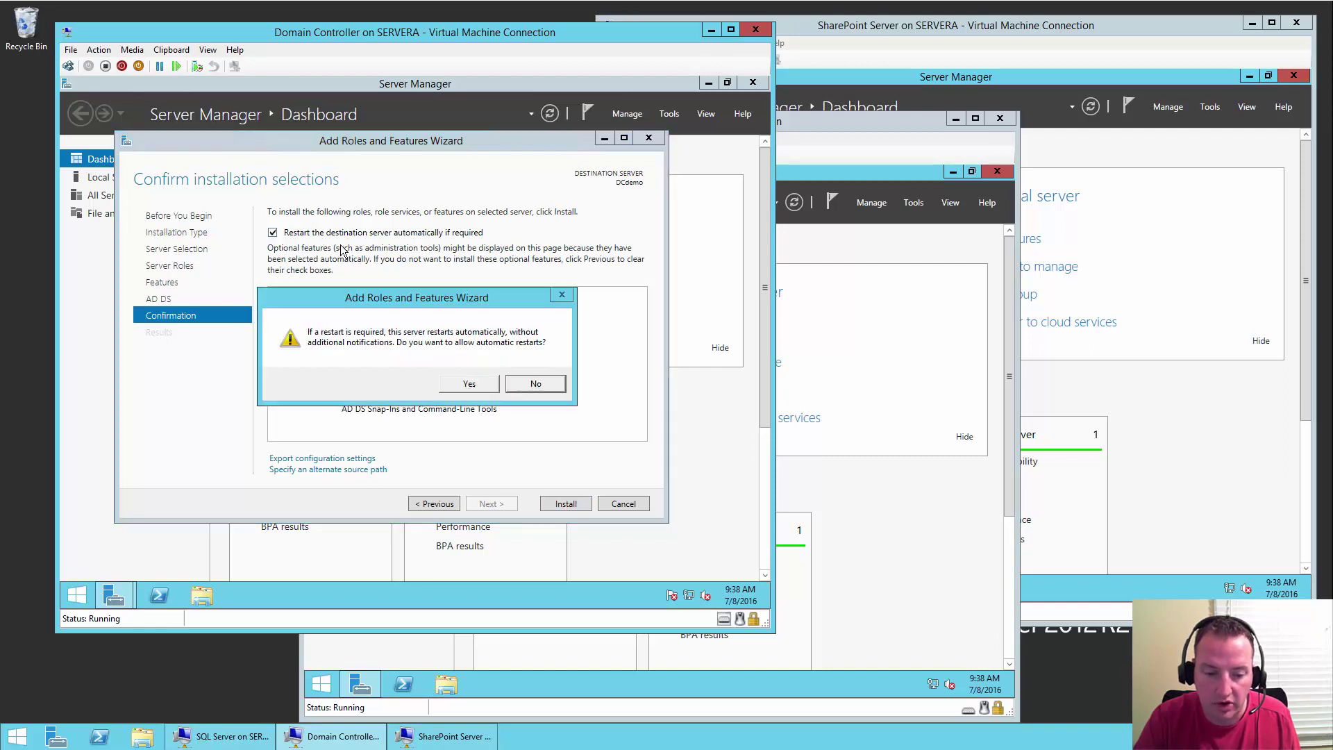
left_click(468, 385)
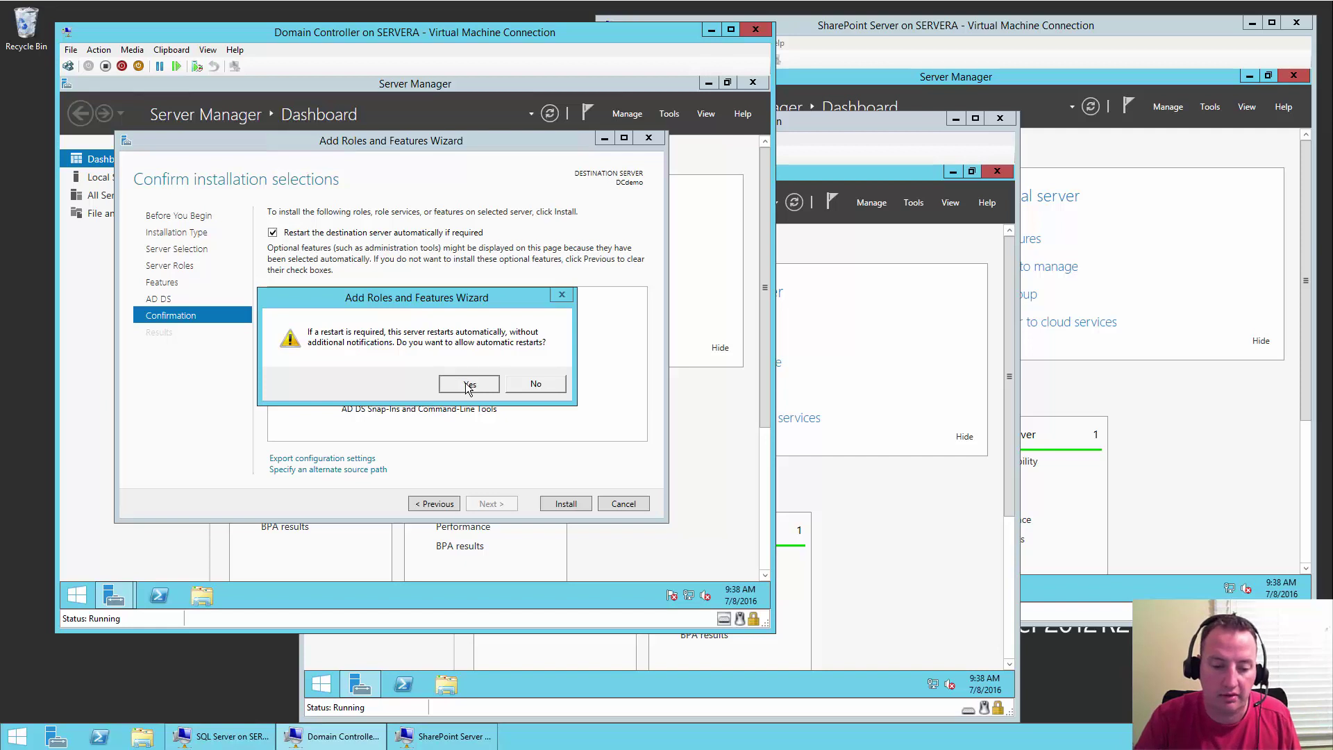
- Start the AD DS installation on DCdemo, then switch to the SQL Server VM's window
left_click(566, 504)
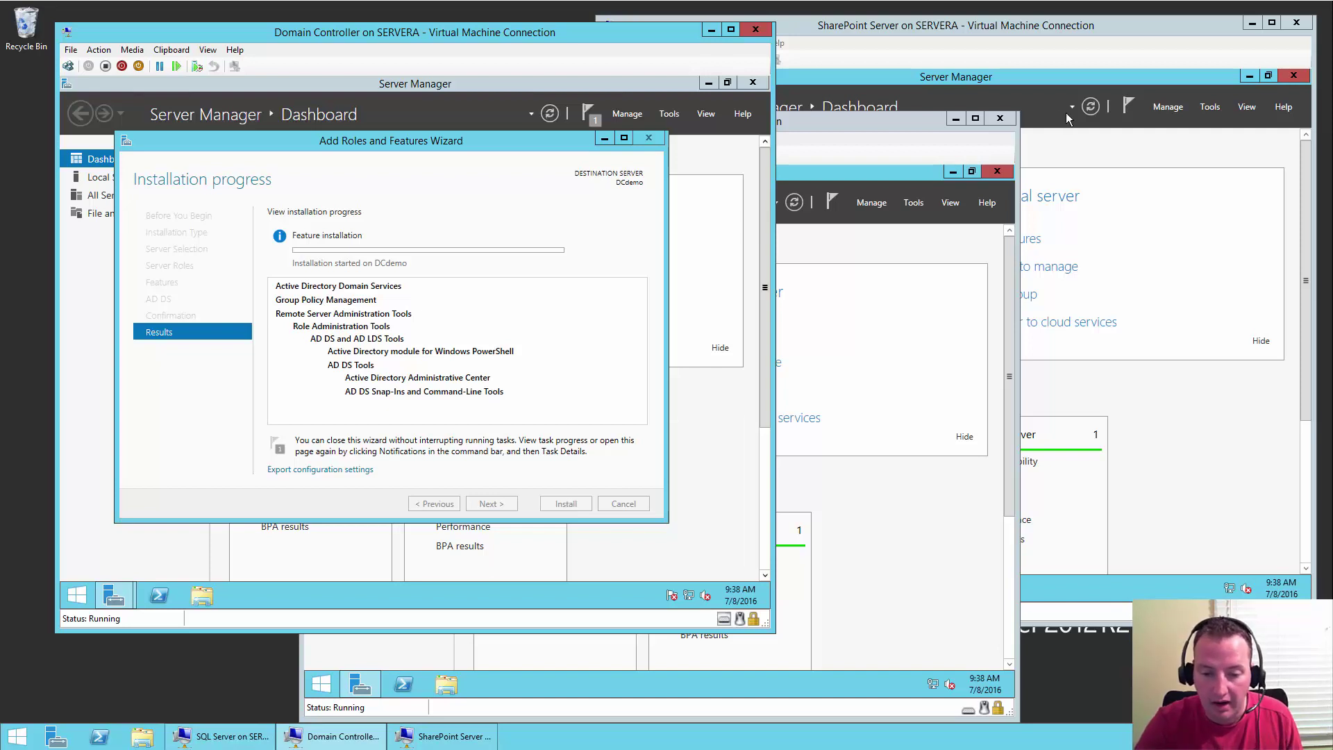
left_click(861, 124)
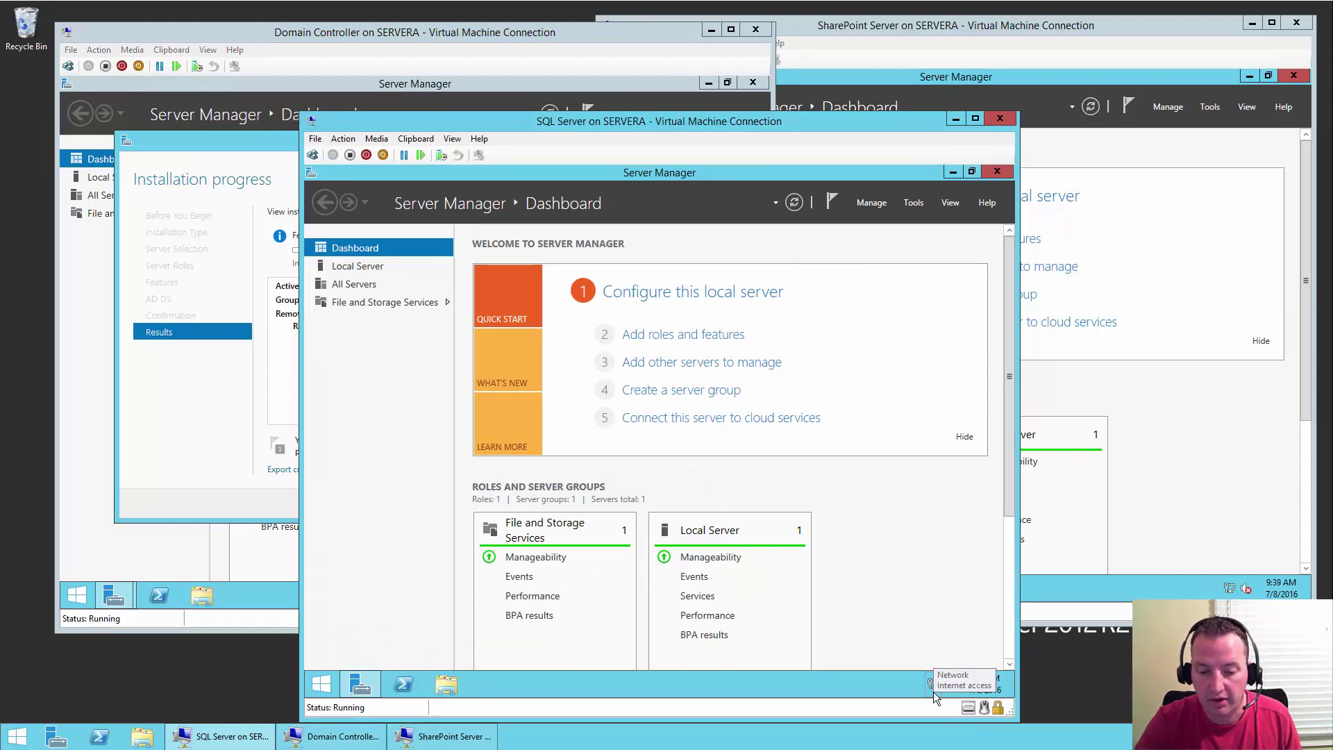
- Open the IPv4 properties of the SQL VM's Ethernet connection via Network and Sharing Center
right_click(933, 692)
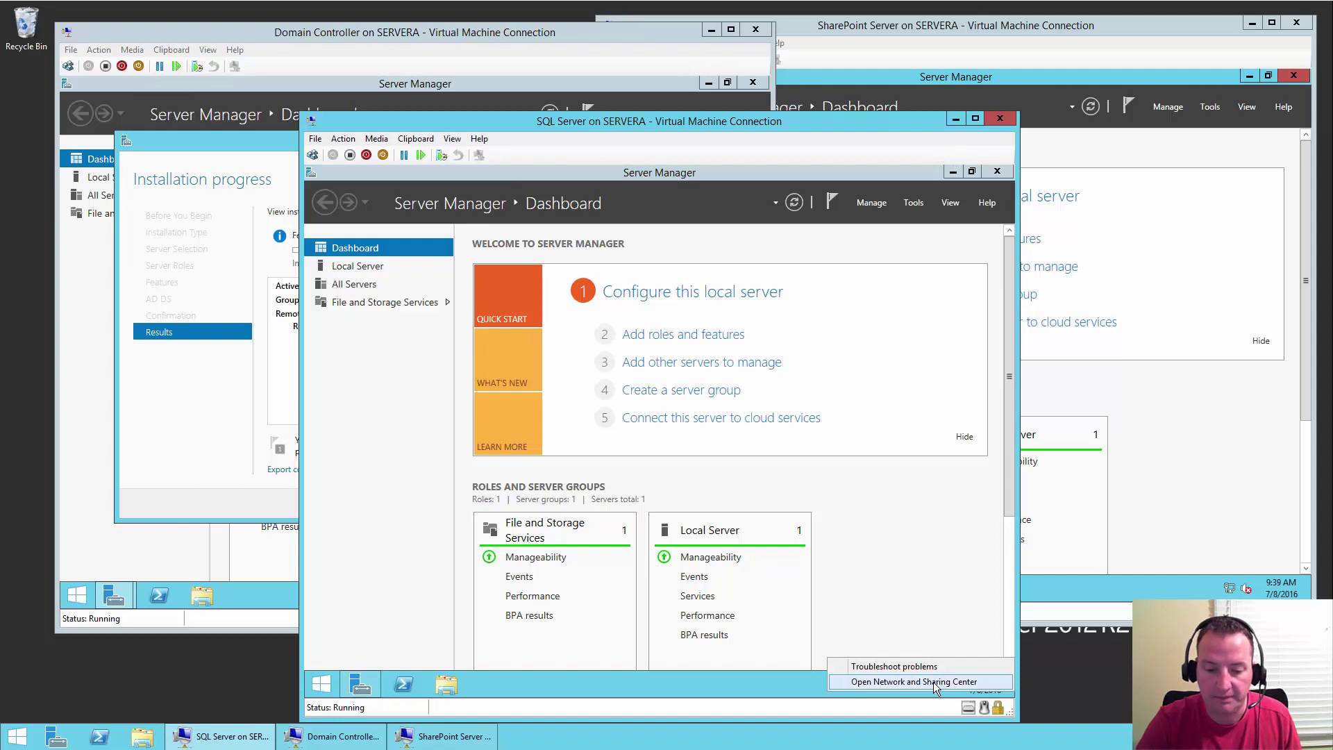
left_click(933, 682)
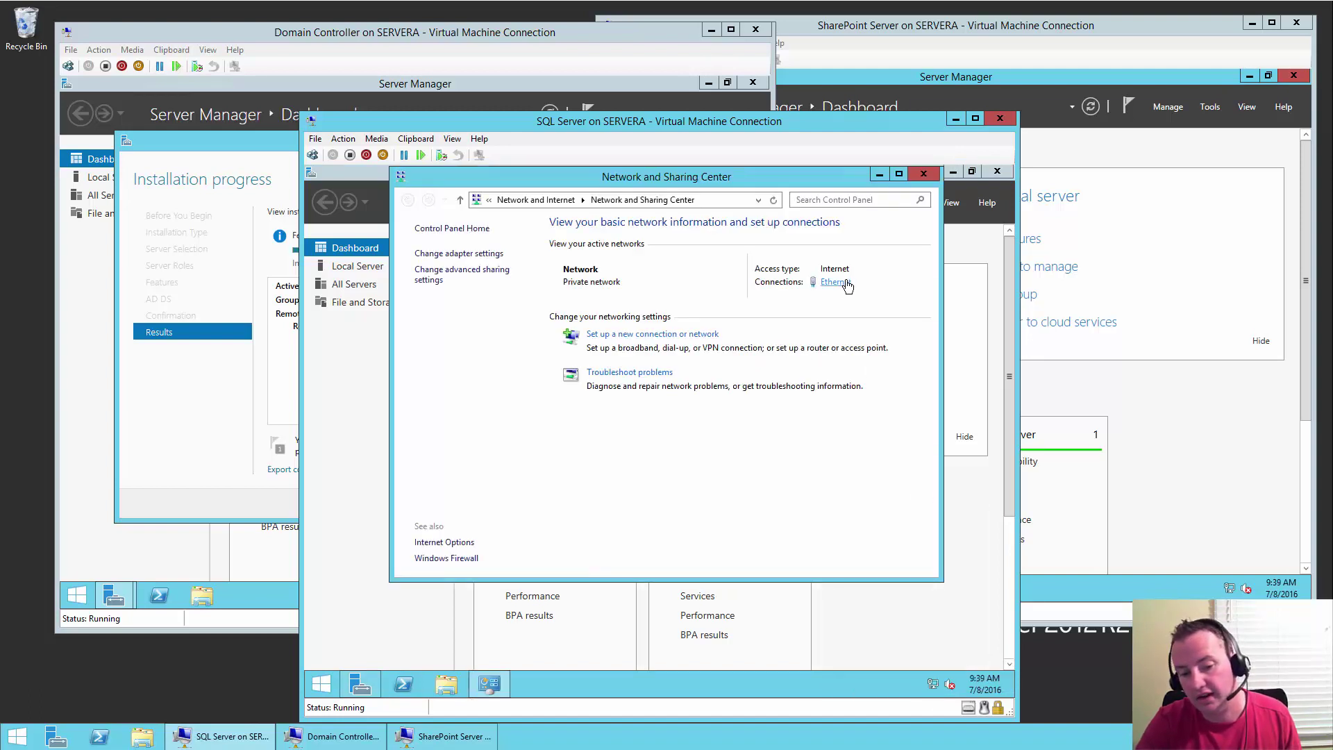
left_click(836, 284)
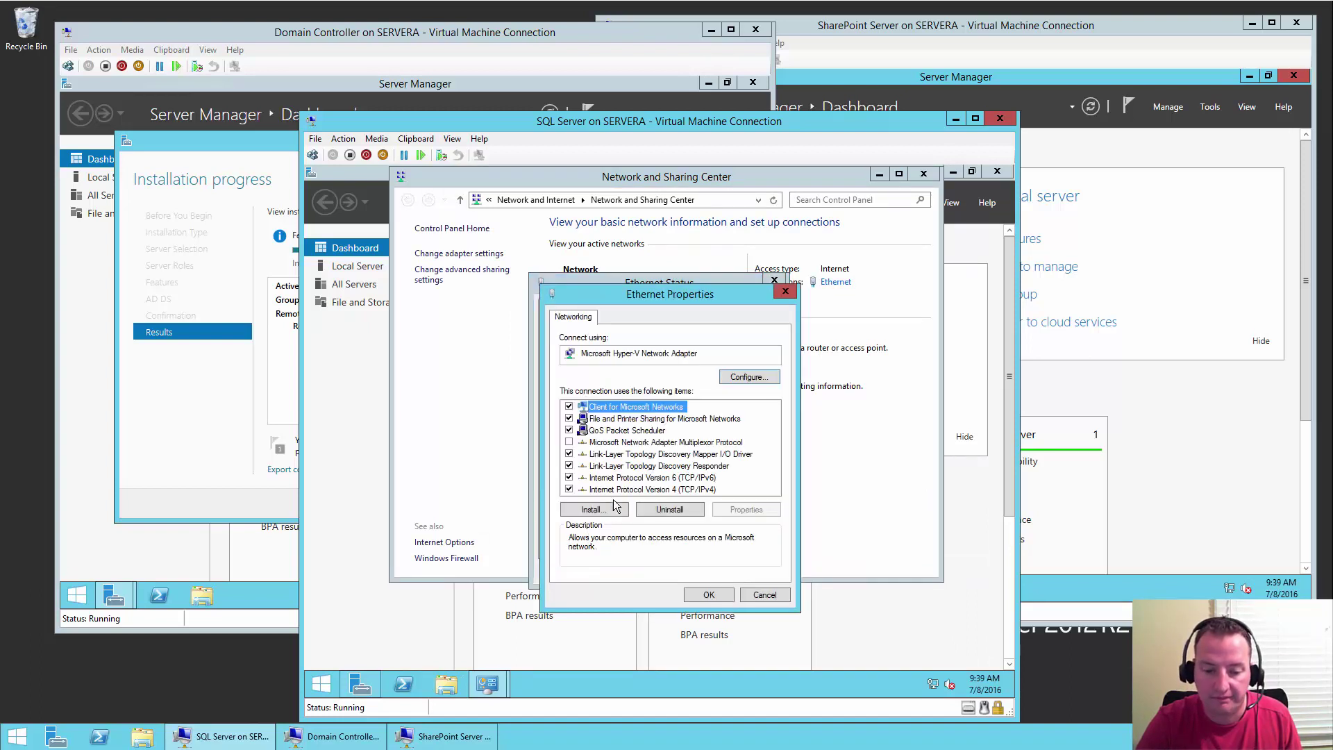
left_click(694, 490)
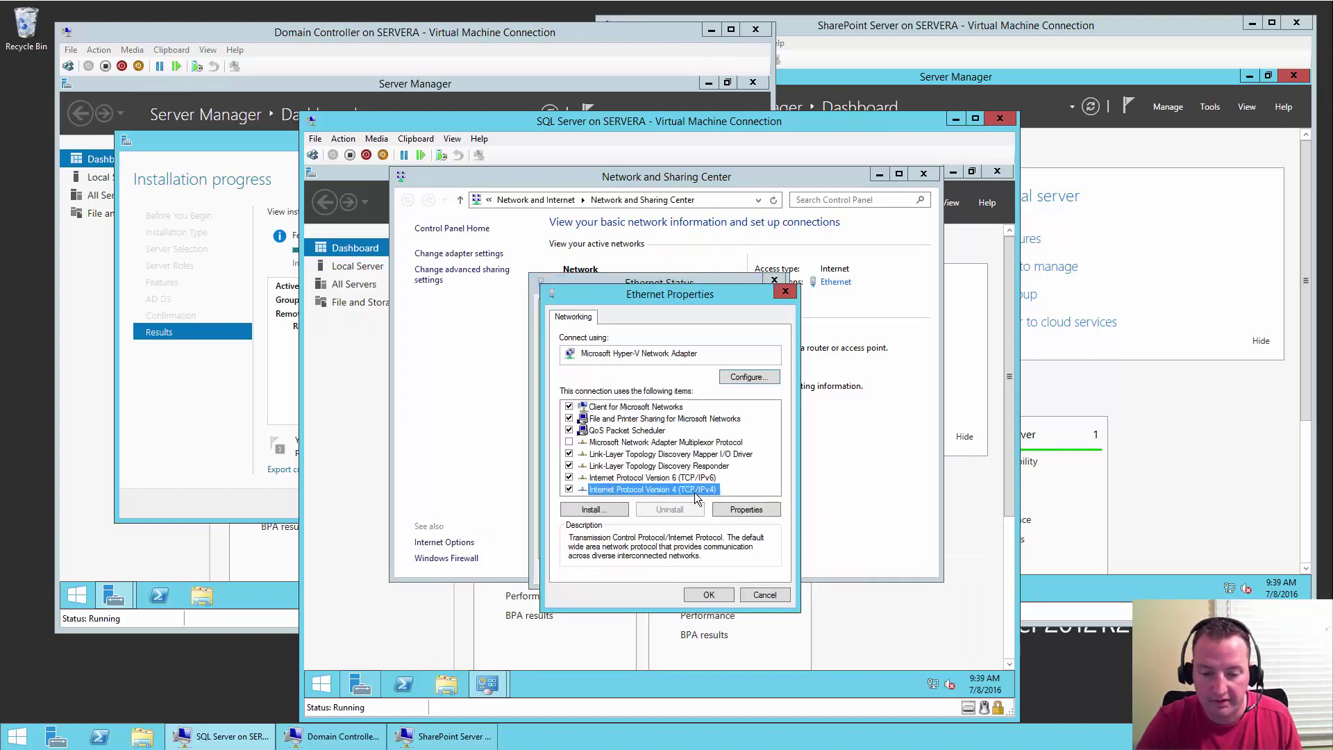
left_click(757, 511)
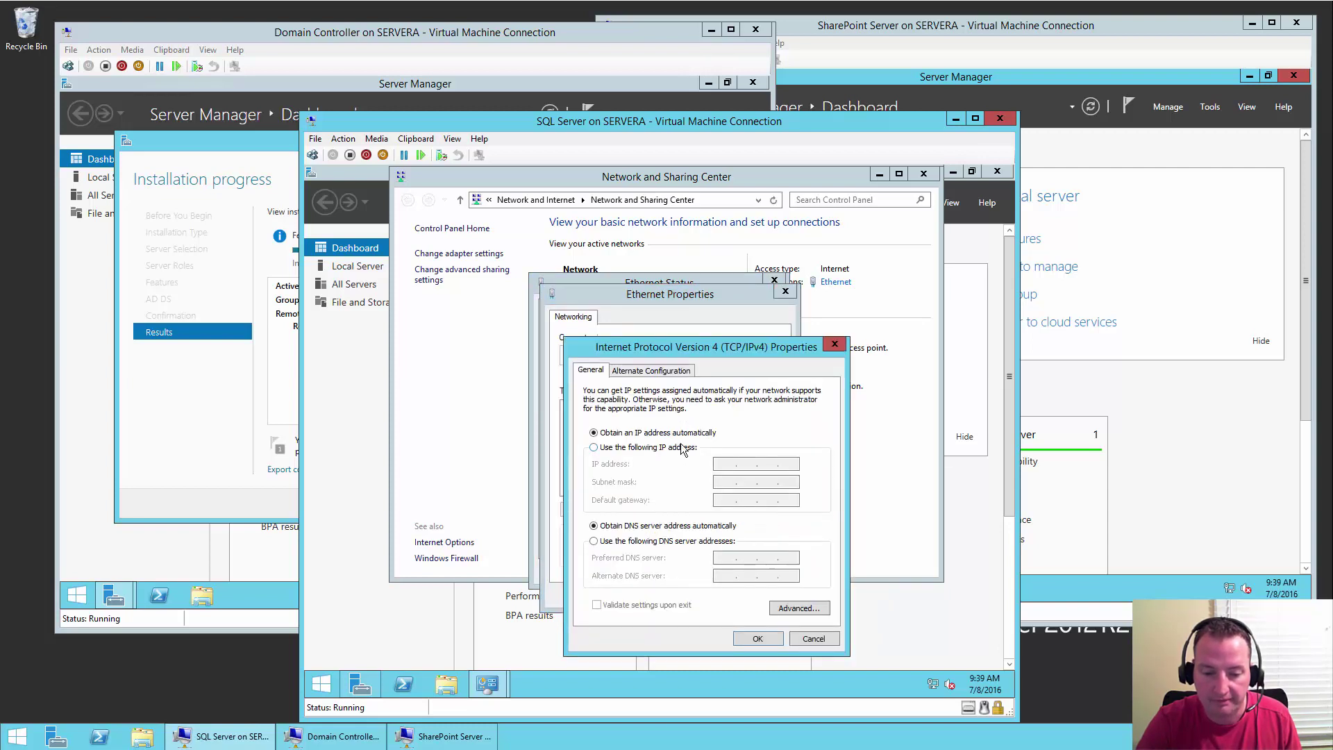
- Assign static IP 10.0.0.61, mask 255.255.255.0, gateway 10.0.0.1 and DNS 10.0.0.60
left_click(666, 447)
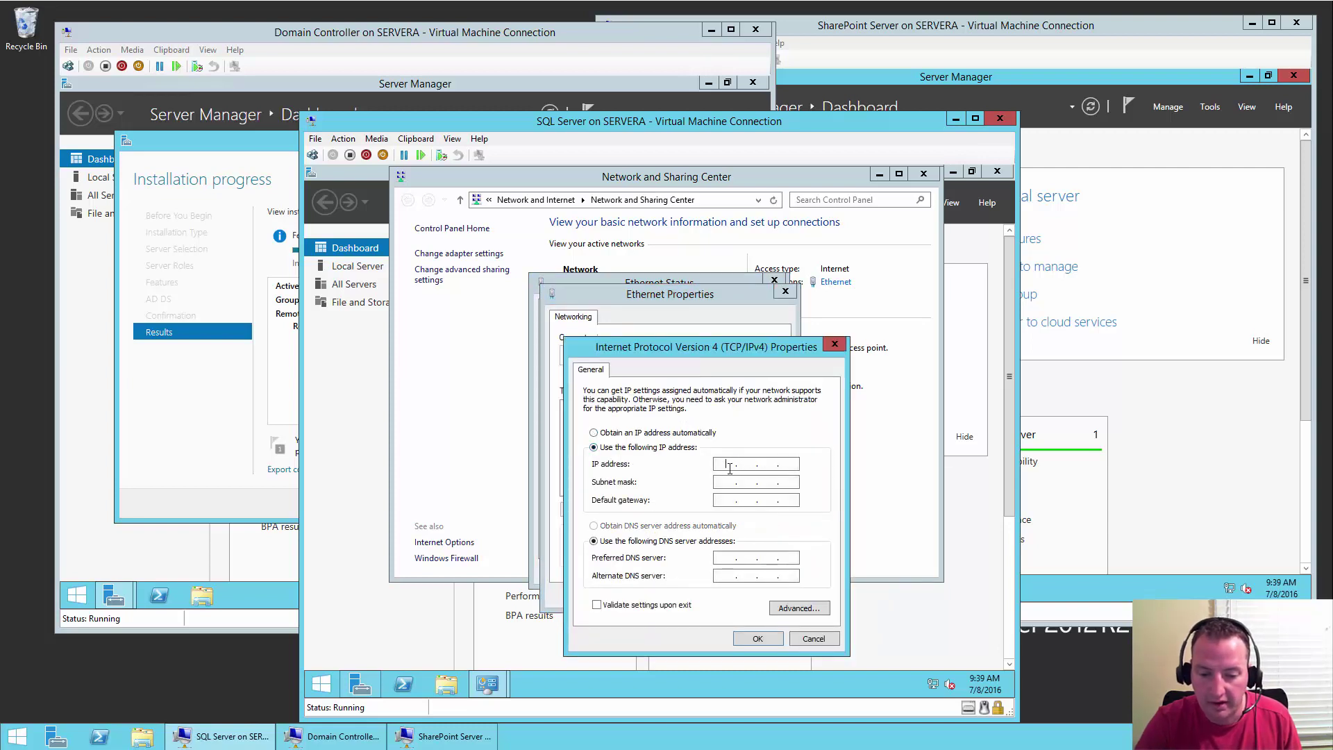
type("10 . 0 . 0 . 61")
key("Tab")
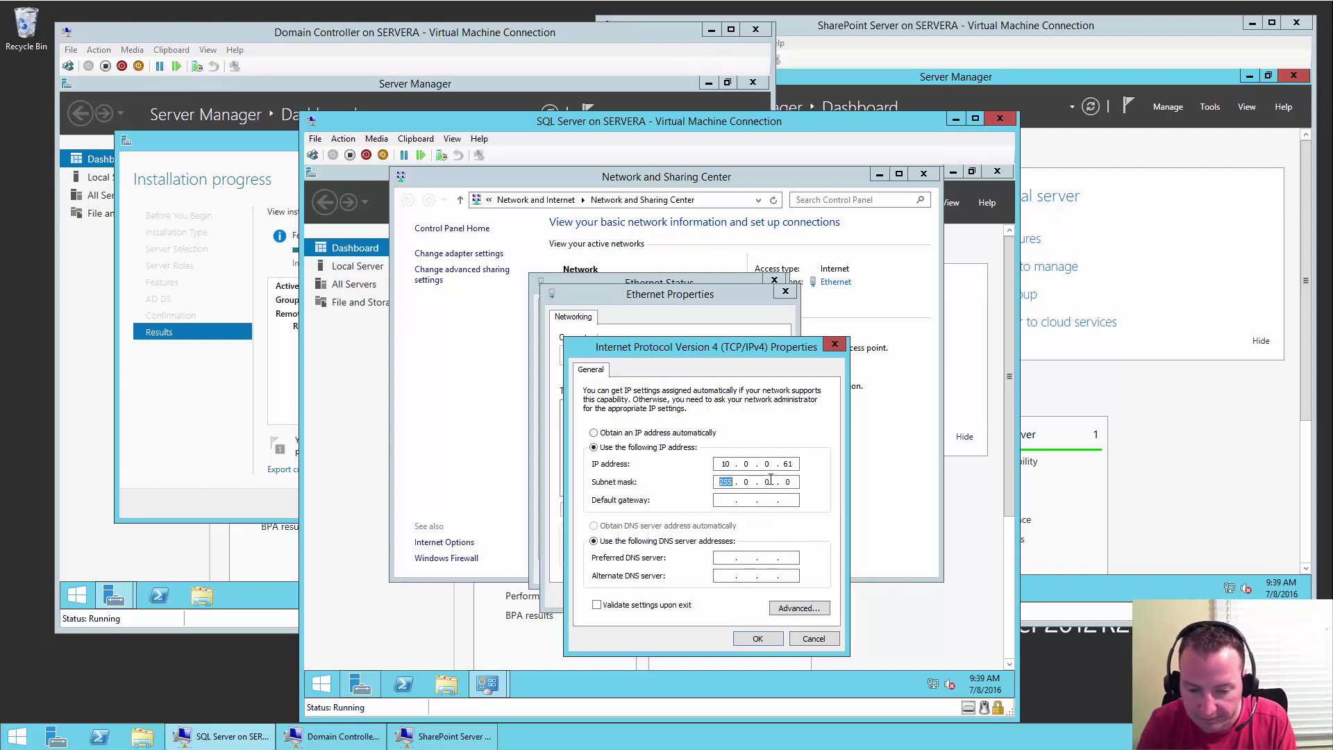
type("255 . 255 . ")
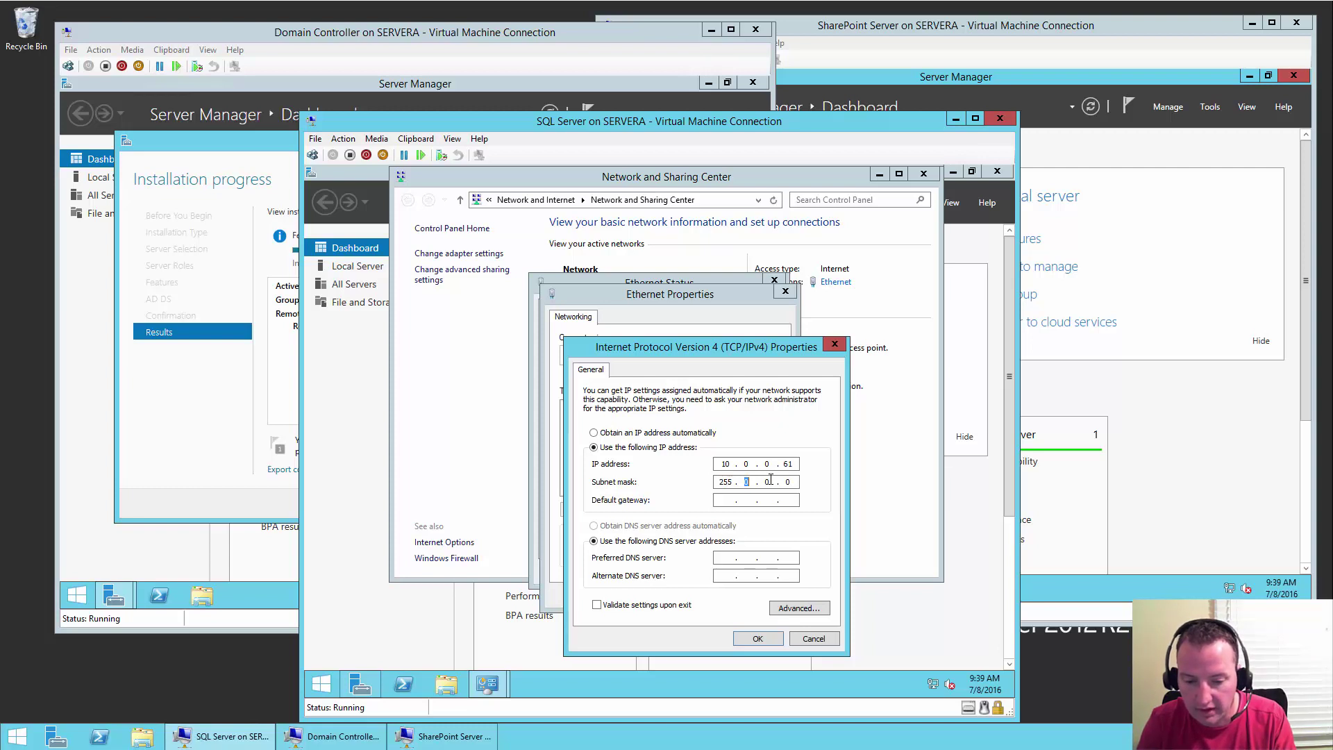
type("255")
key("Tab")
type("10 . 0 . 0 ")
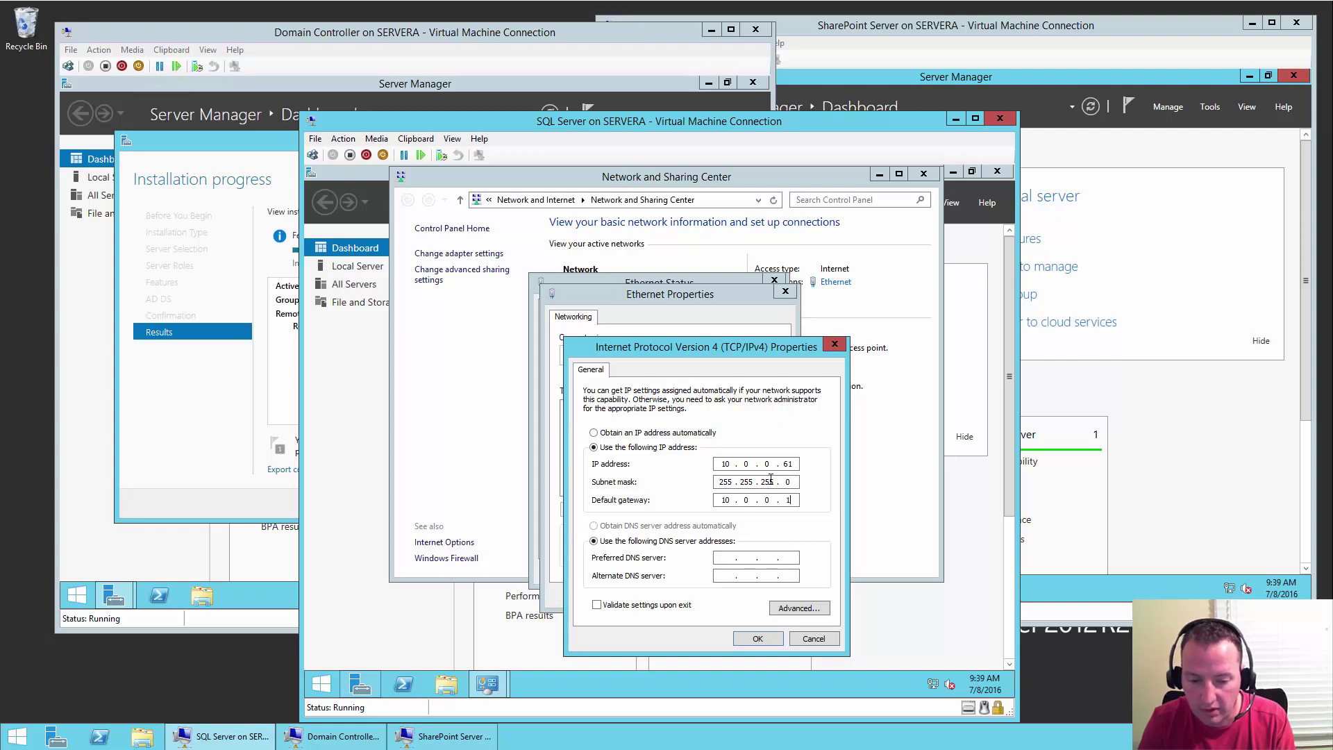
type(". 1")
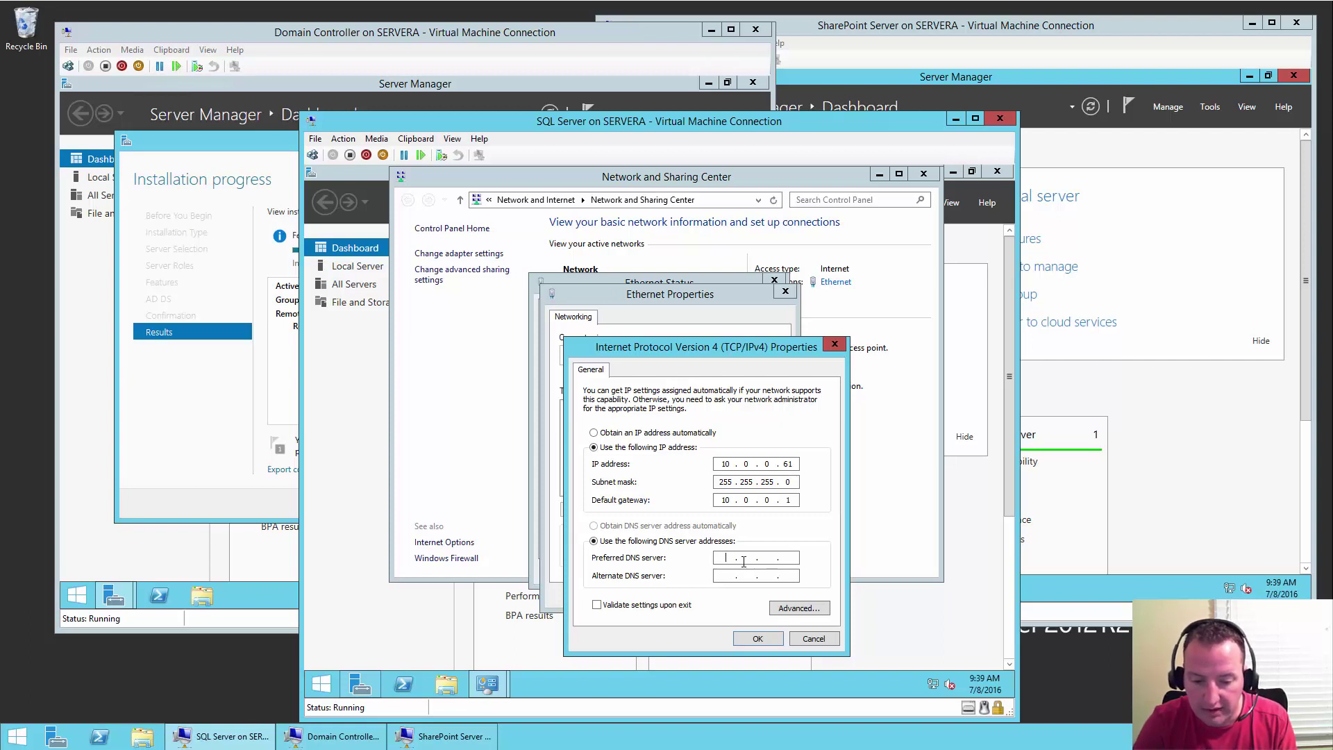
left_click(744, 561)
type("10 . 0 . 0 .")
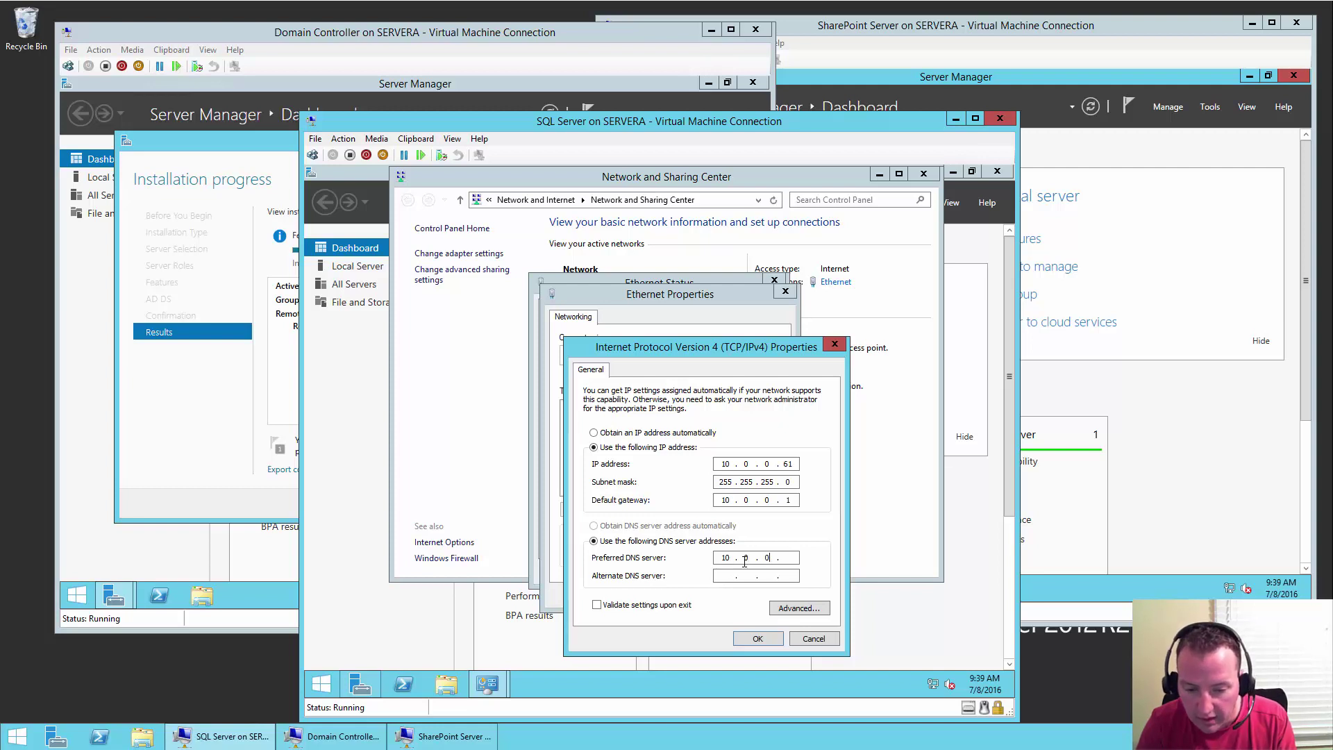
type(" 60")
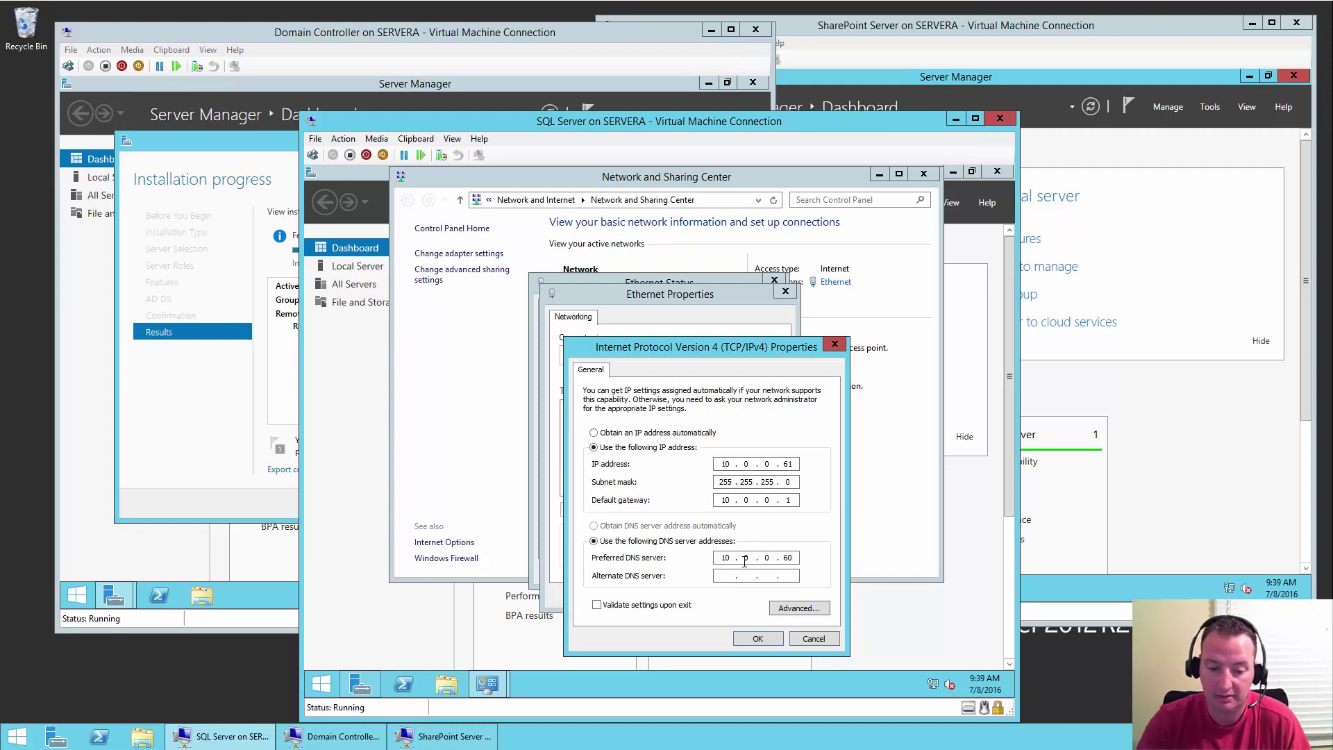
left_click(758, 638)
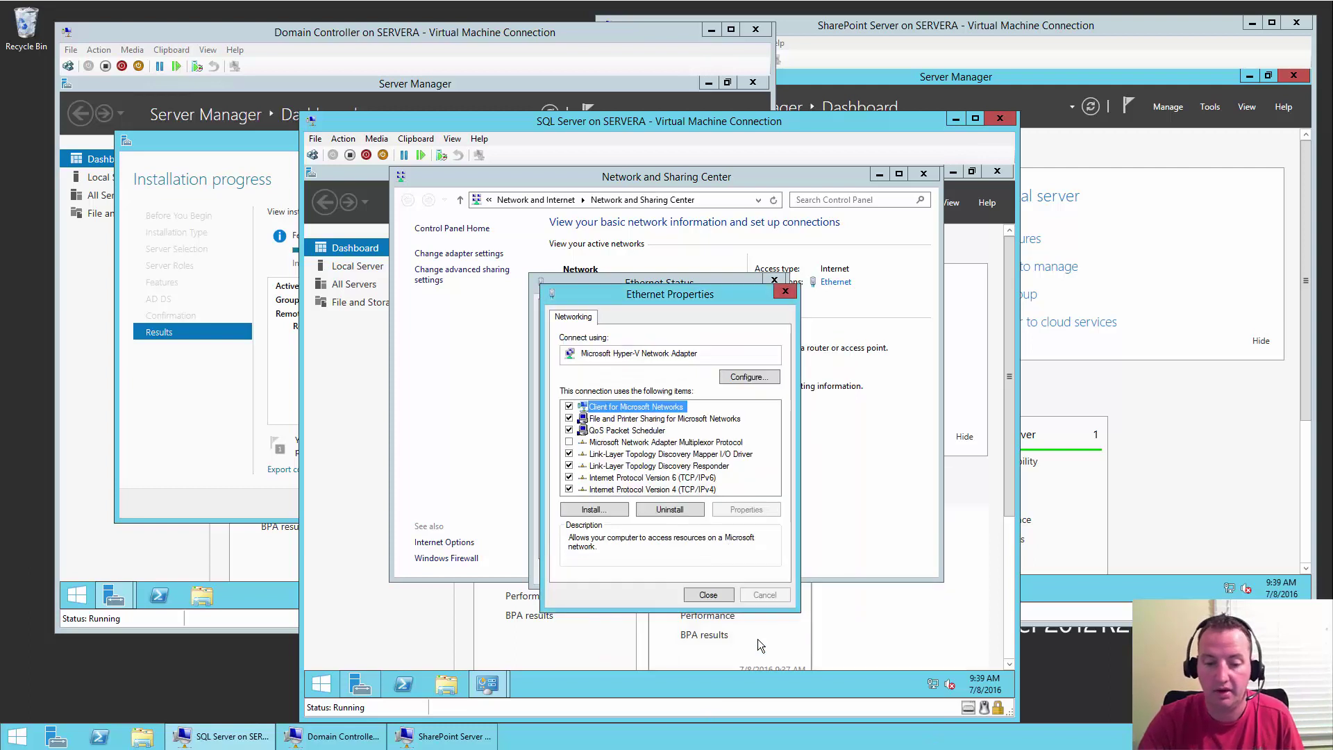
- Close the Ethernet windows, Network and Sharing Center and Server Manager on the SQL VM
left_click(715, 595)
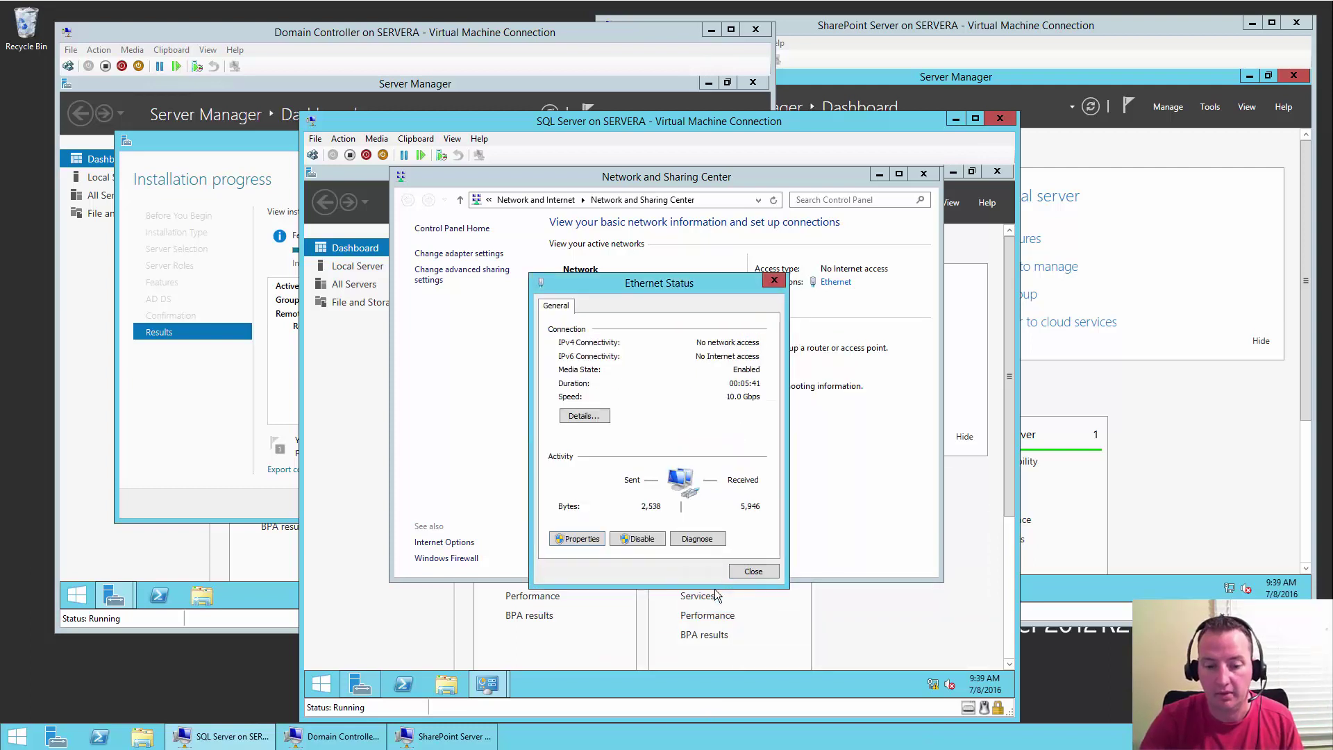
left_click(769, 576)
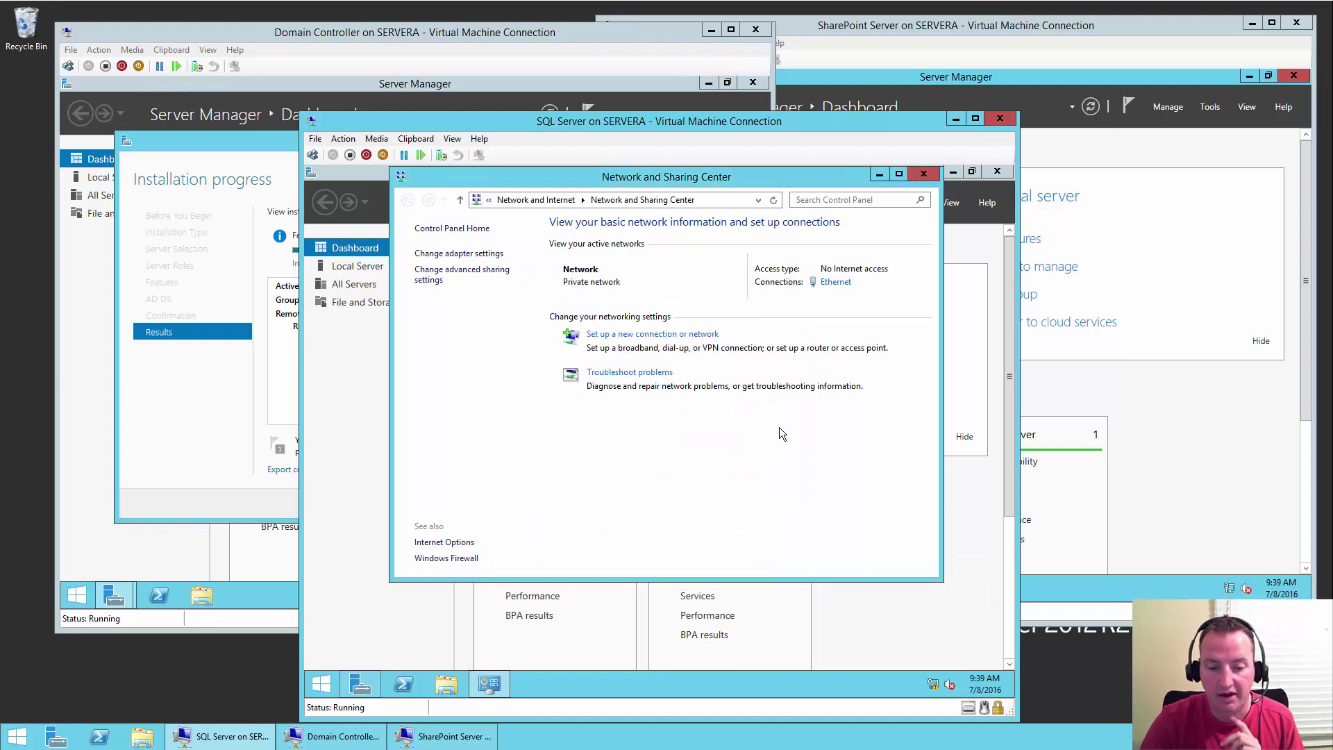
left_click(931, 178)
left_click(997, 172)
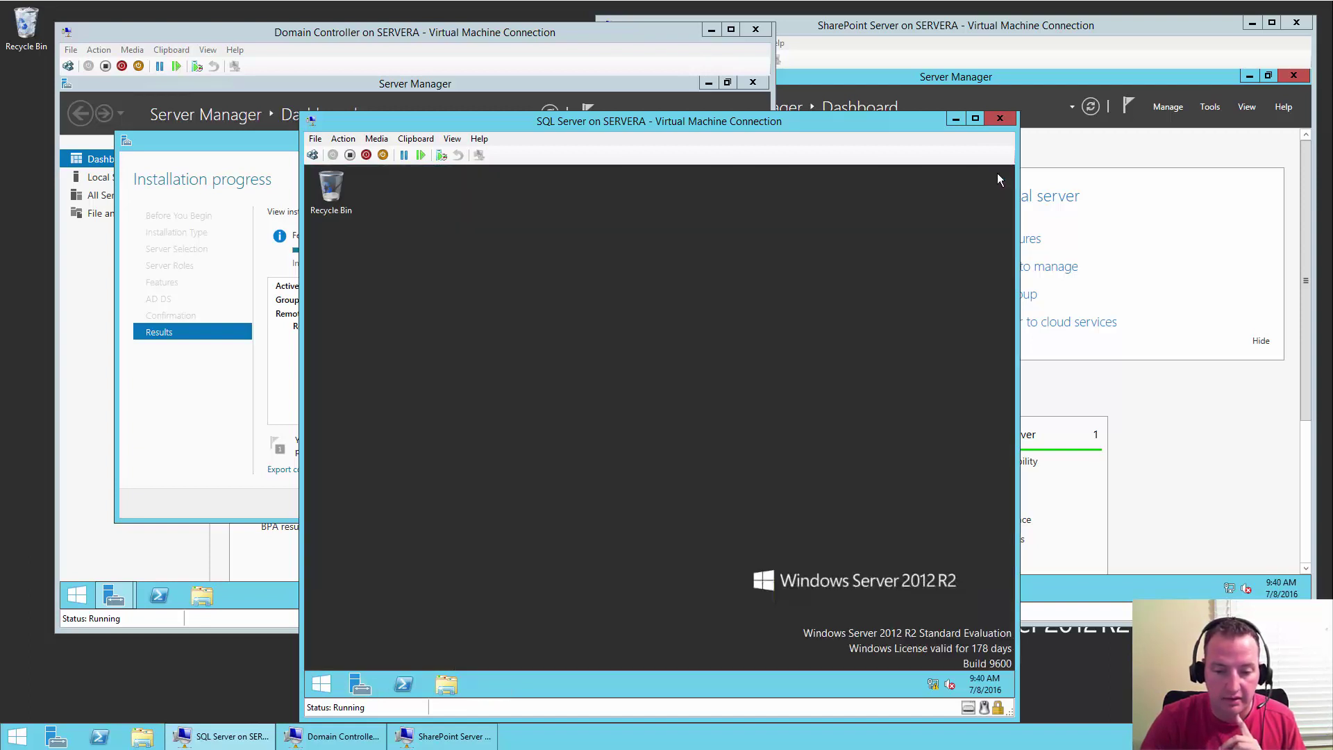
- On the SharePoint VM, open the Ethernet connection's IPv4 properties through Network and Sharing Center
left_click(1031, 25)
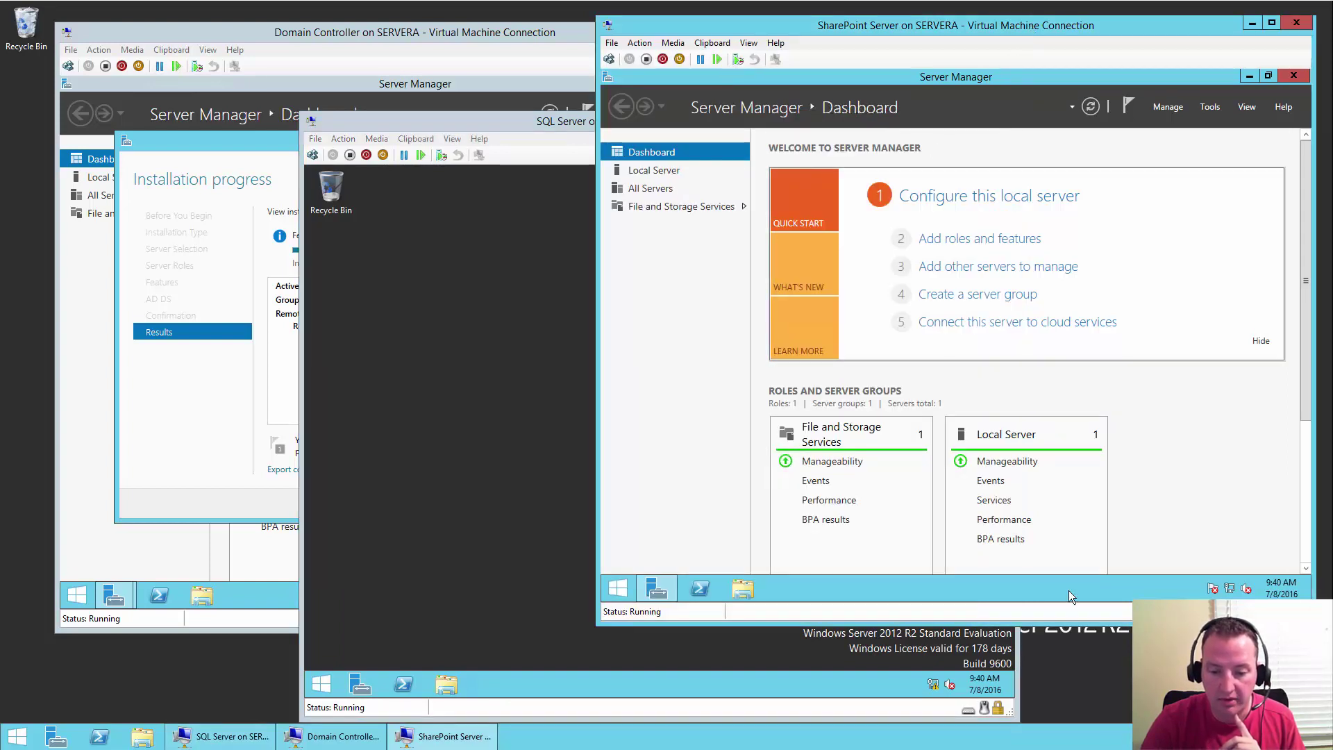
left_click(1229, 588)
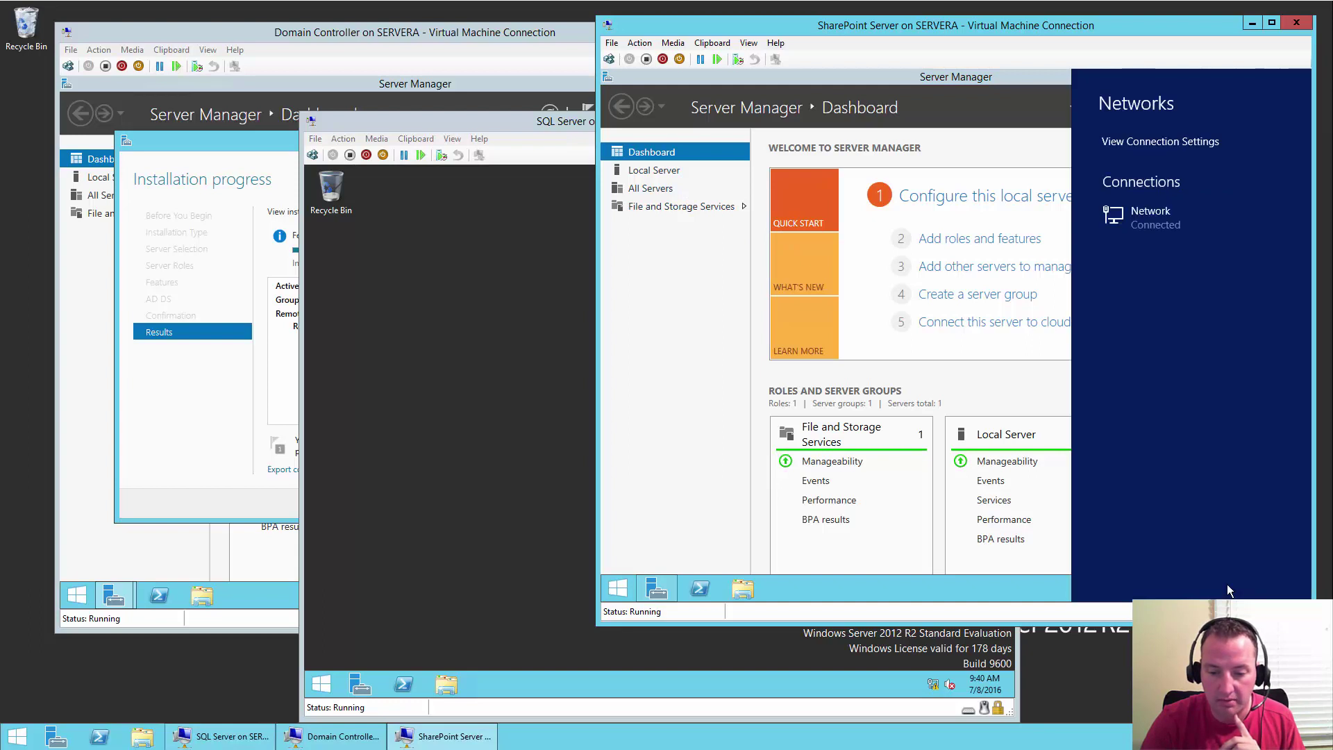
left_click(967, 596)
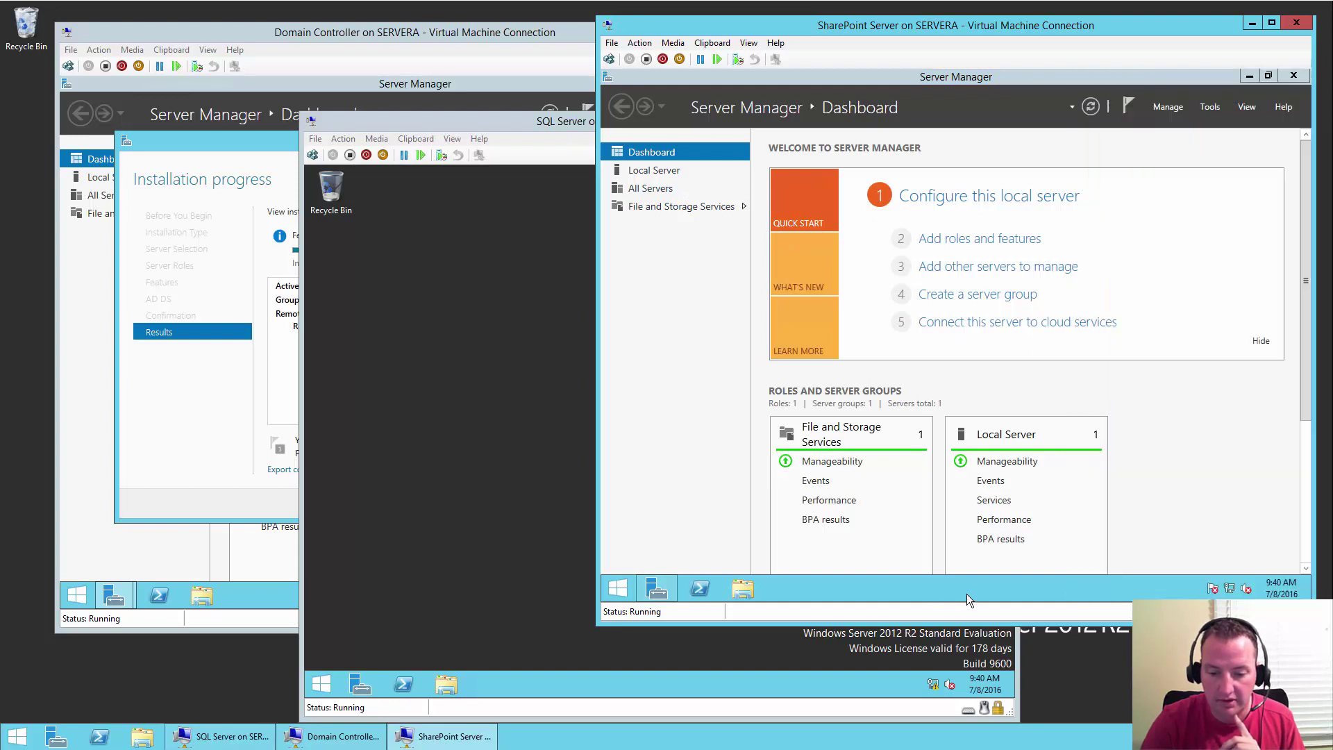
right_click(1230, 589)
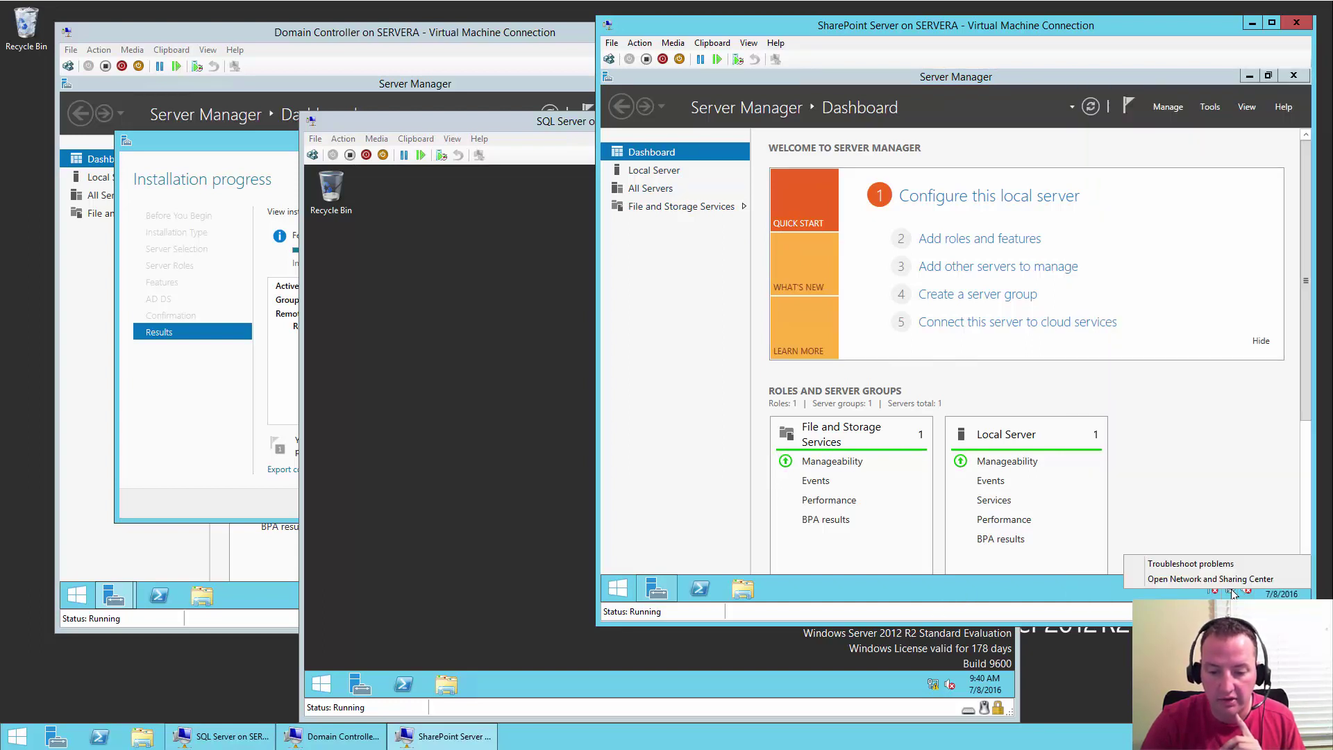
left_click(1210, 573)
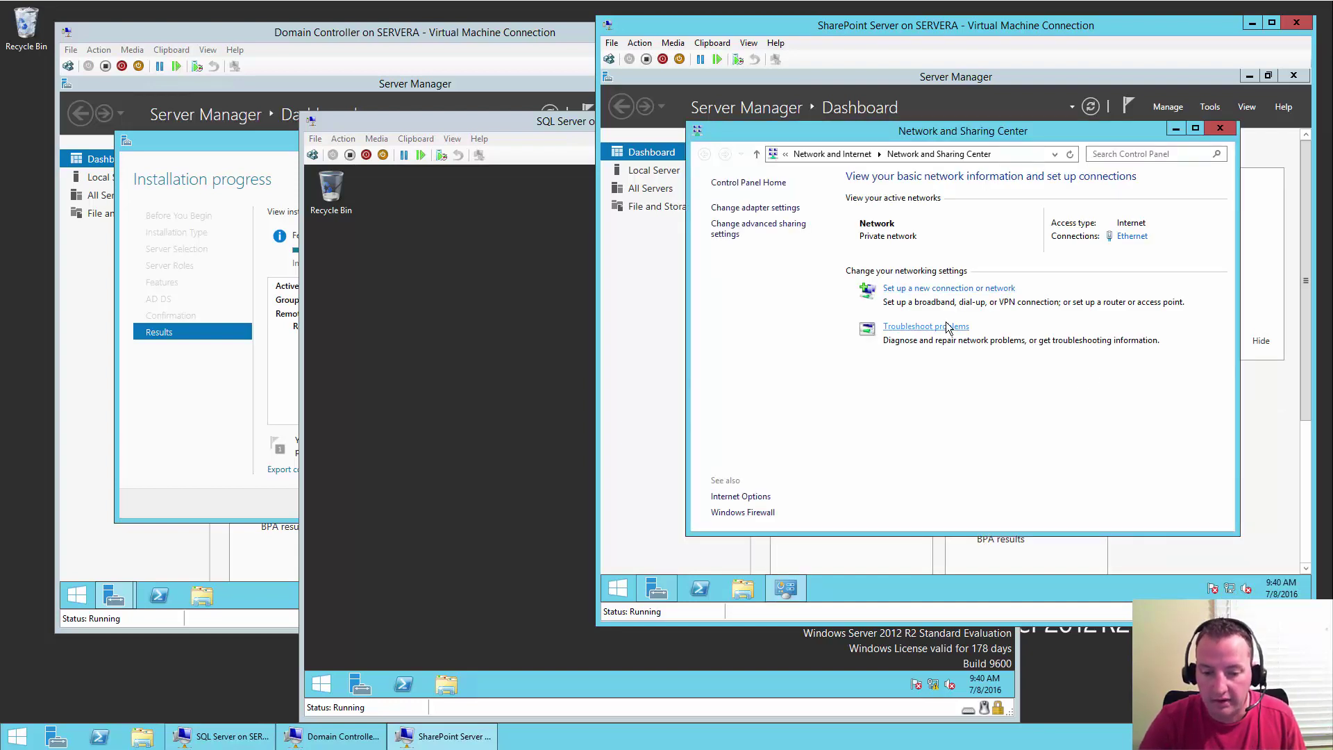
left_click(1132, 237)
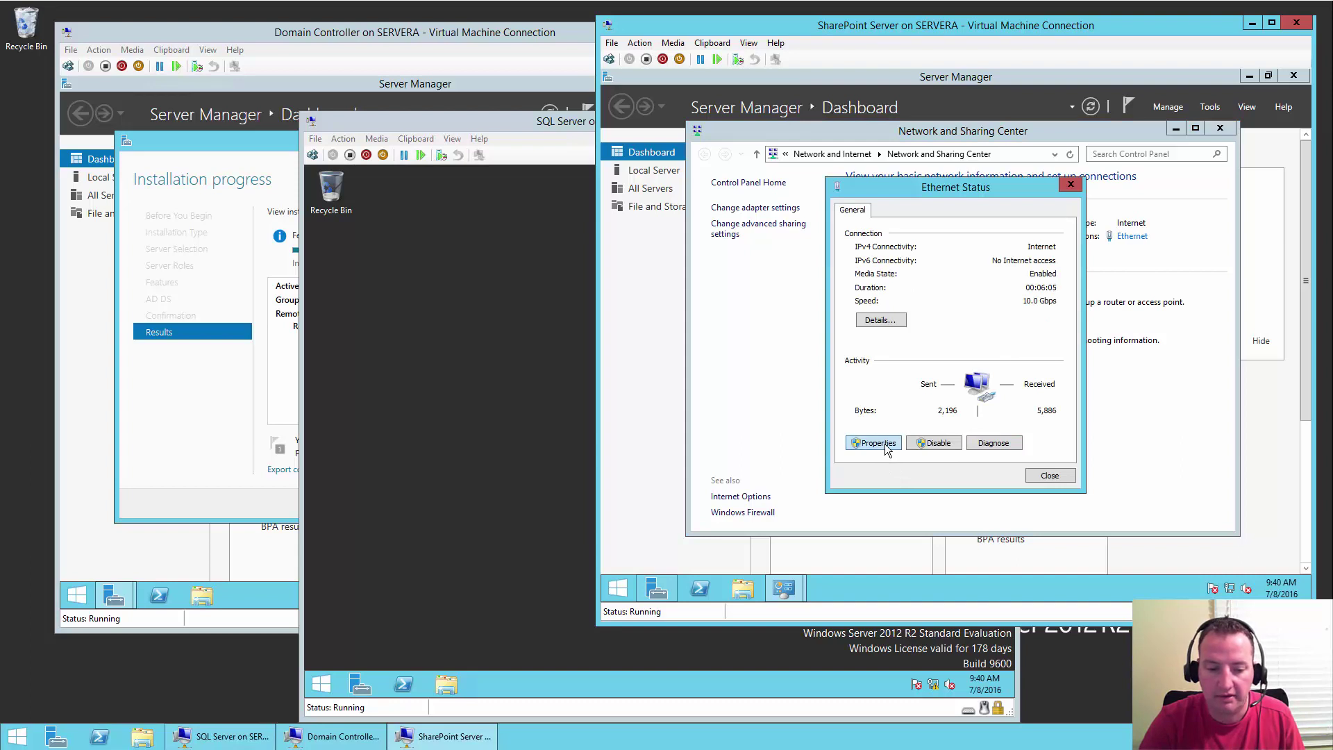
left_click(885, 448)
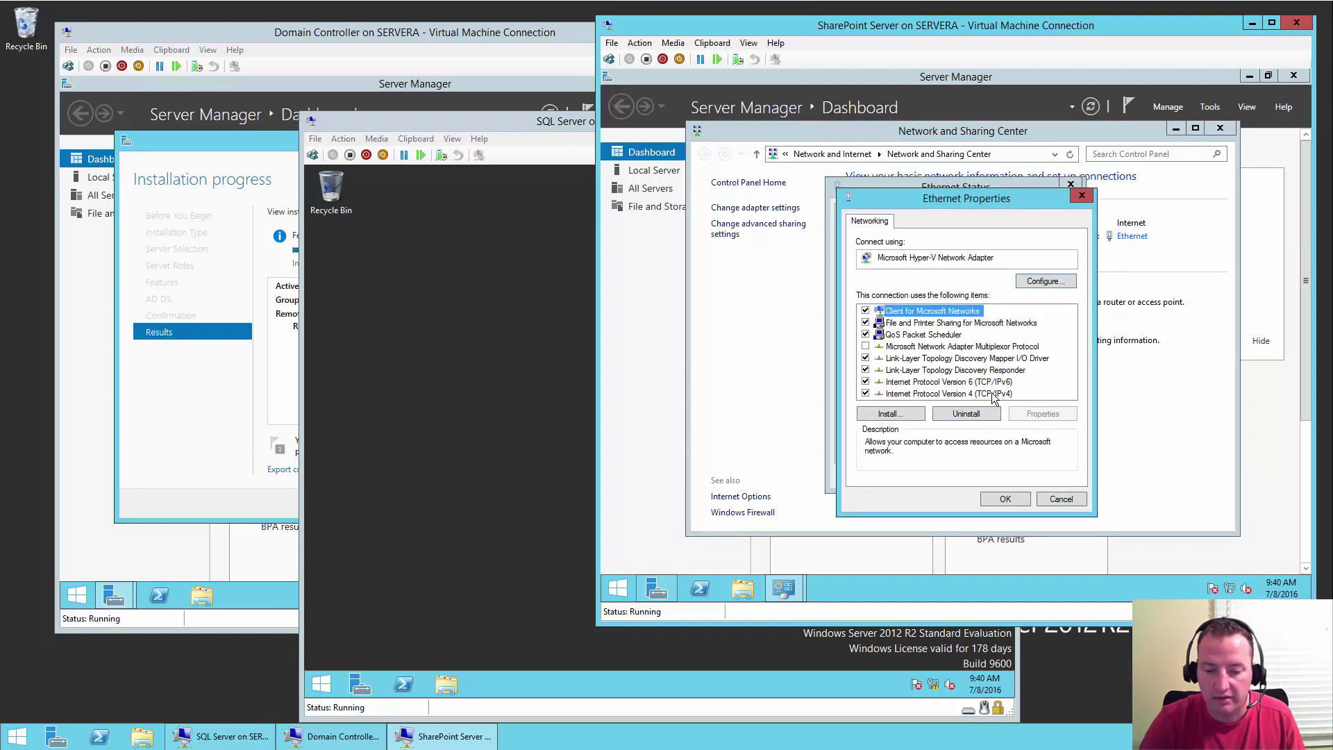
left_click(986, 393)
left_click(1055, 418)
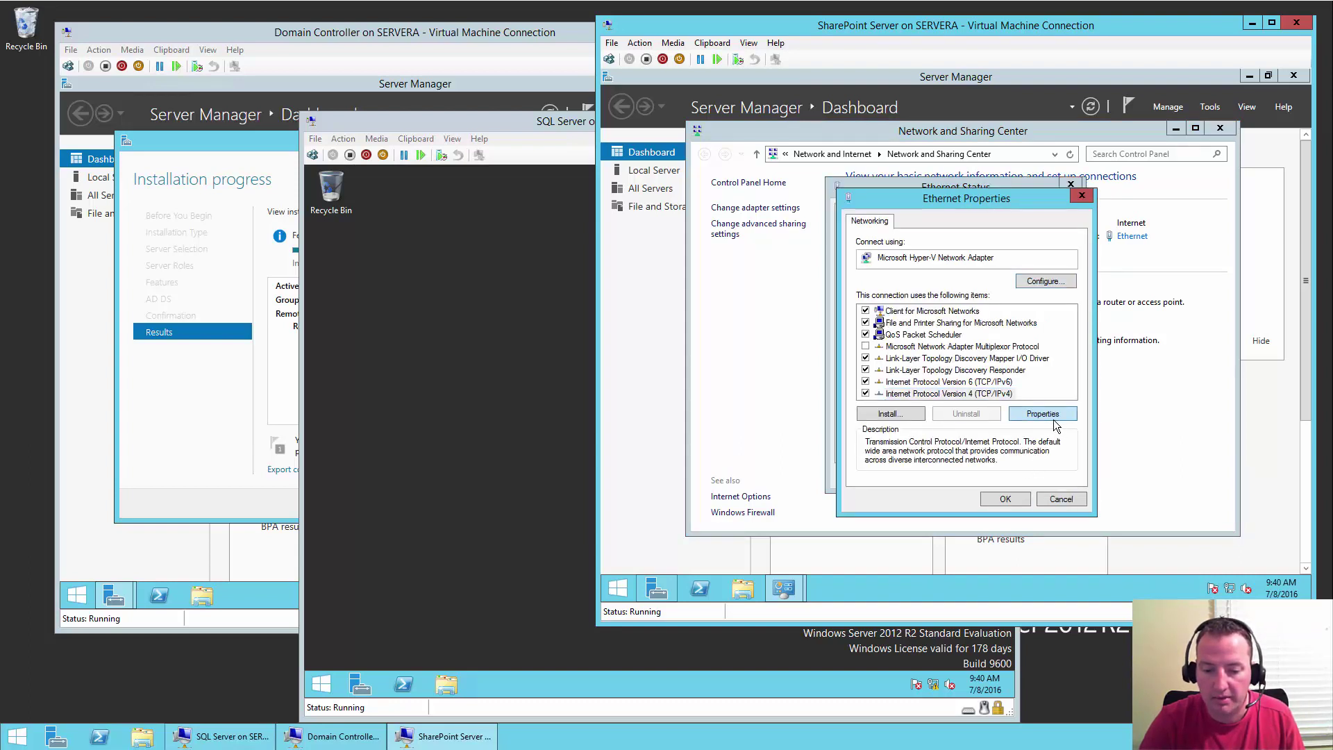
- Assign static IP 10.0.0.62, mask 255.255.255.0, gateway 10.0.0.1 and DNS 10.0.0.60
left_click(890, 351)
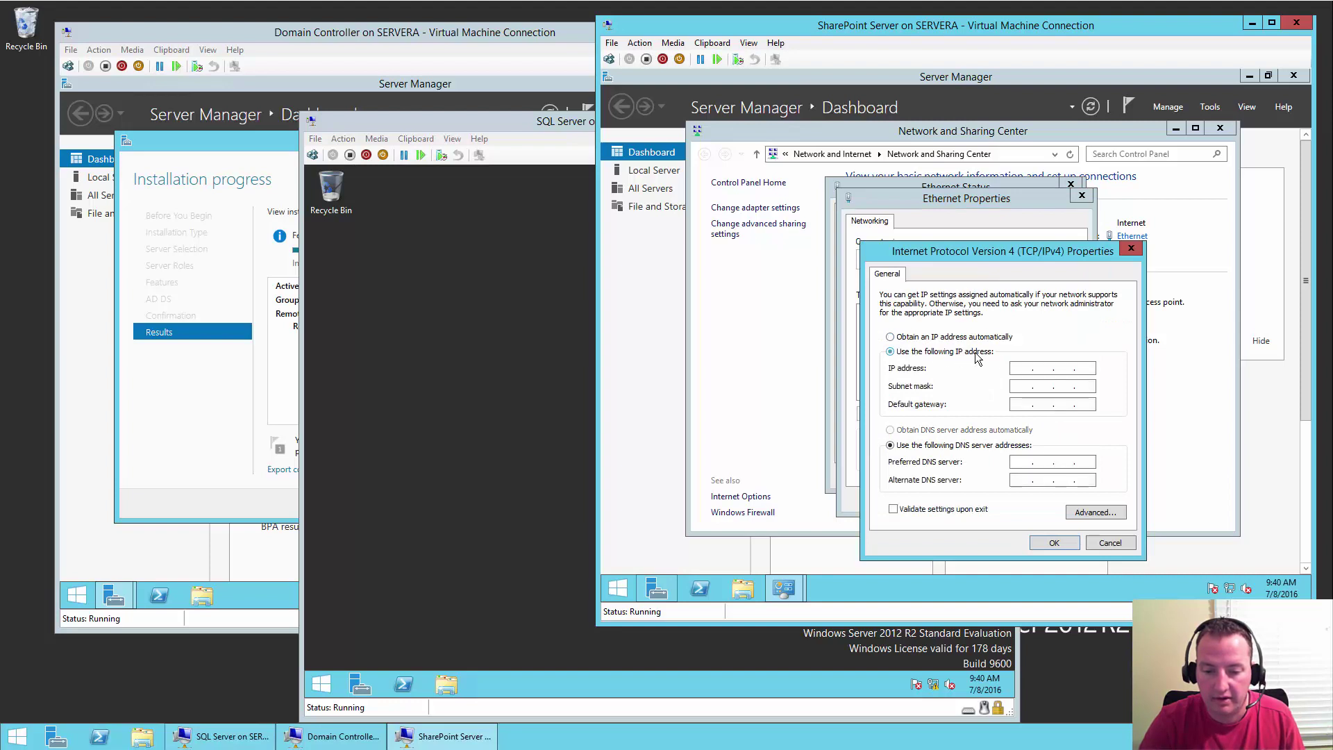
left_click(1025, 375)
type("10.0.0")
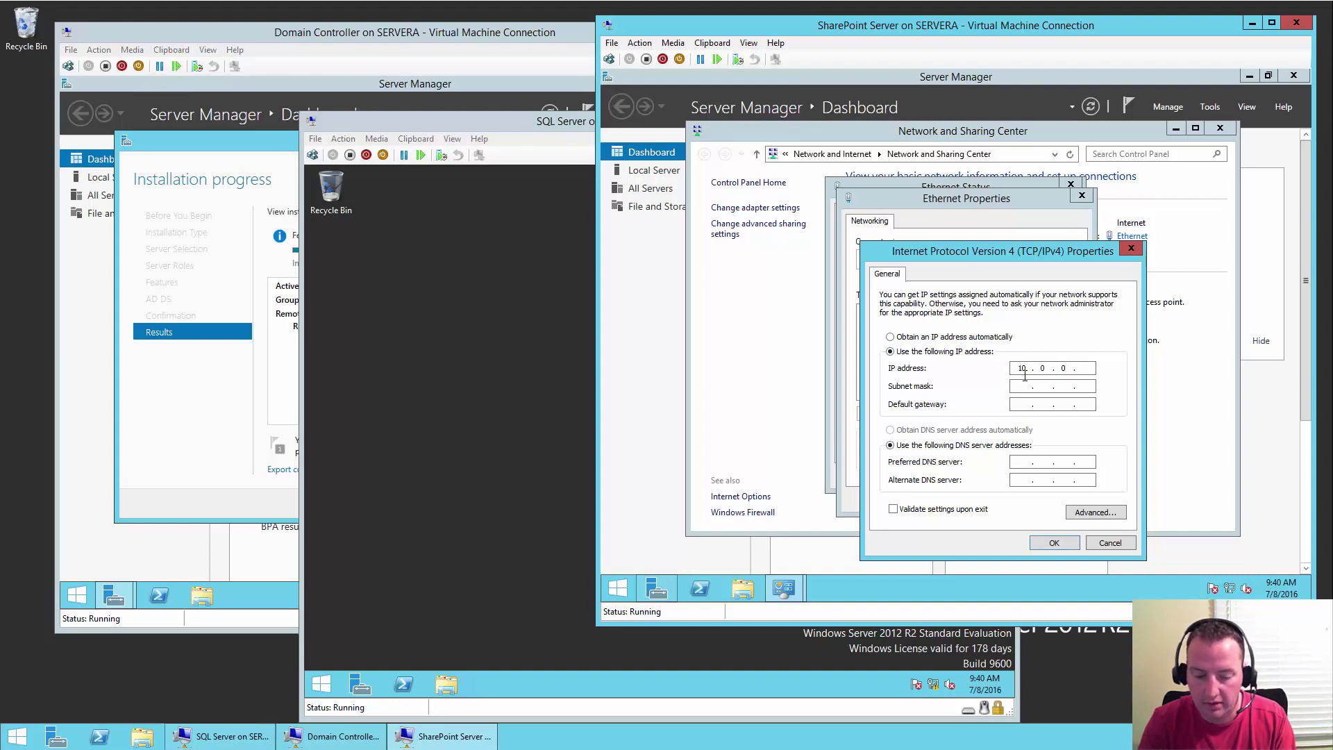
type(".62")
key("Tab")
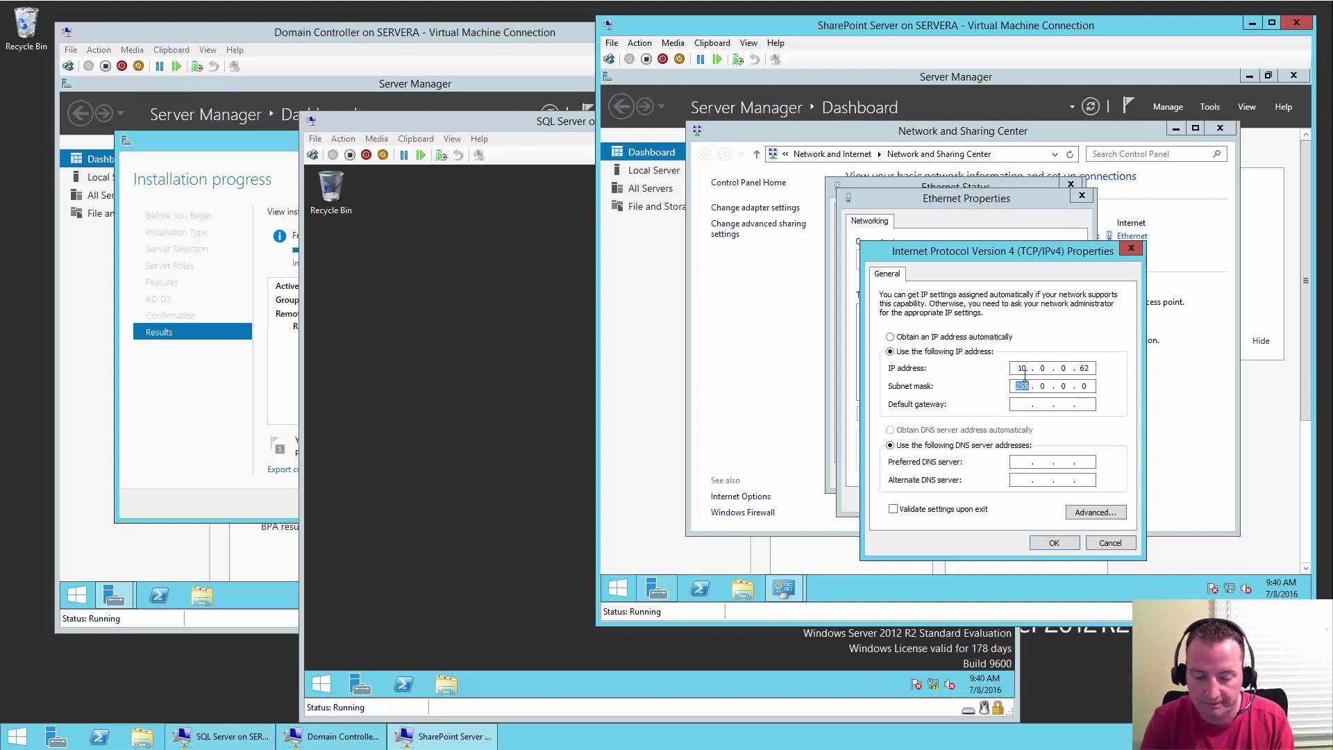
type("255 . 255 . 2")
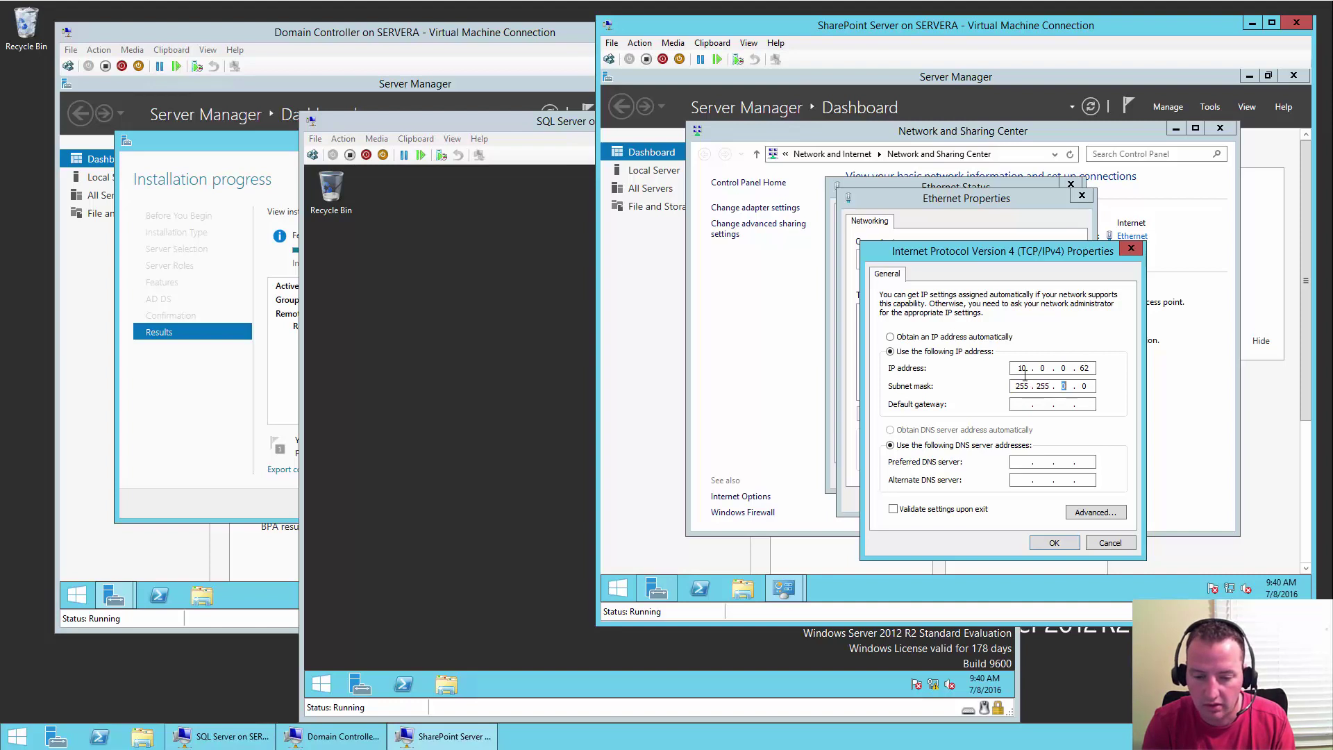
type("55 .")
key("Tab")
type("10 . 0 . 0 . 1")
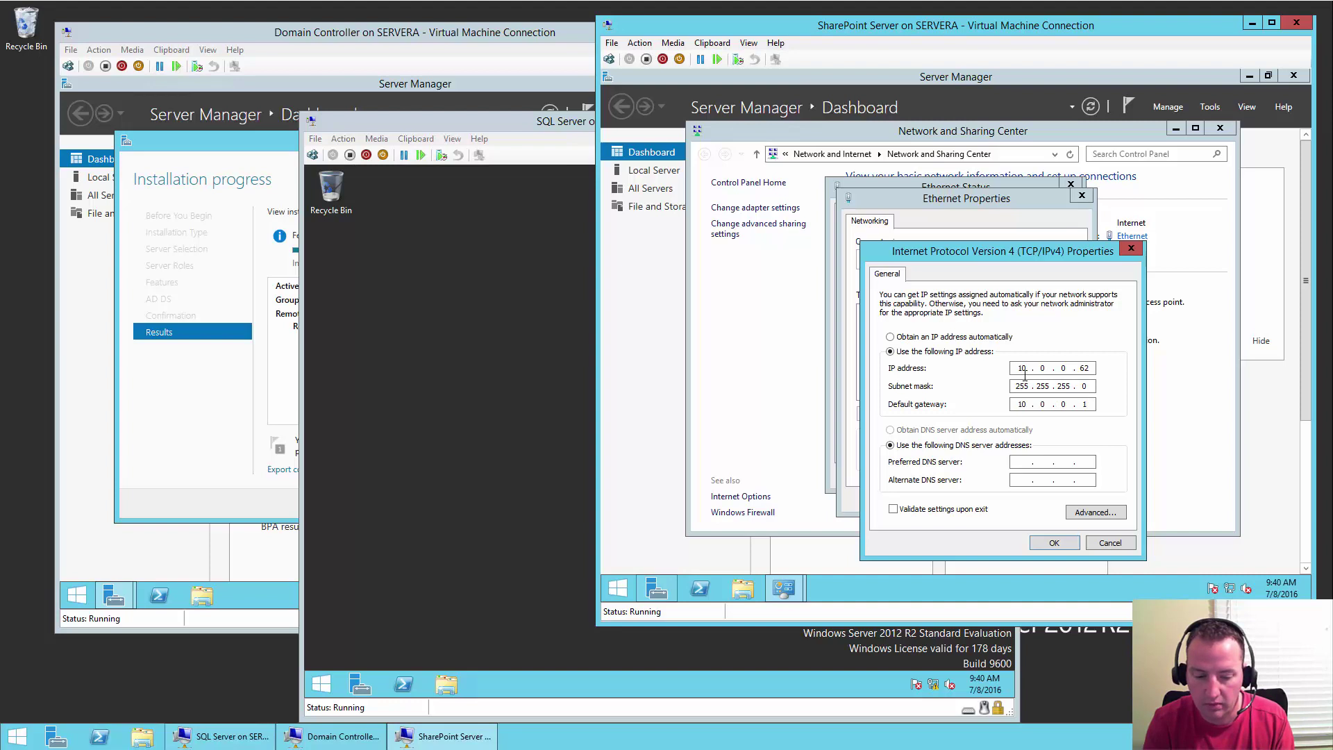
key("Tab")
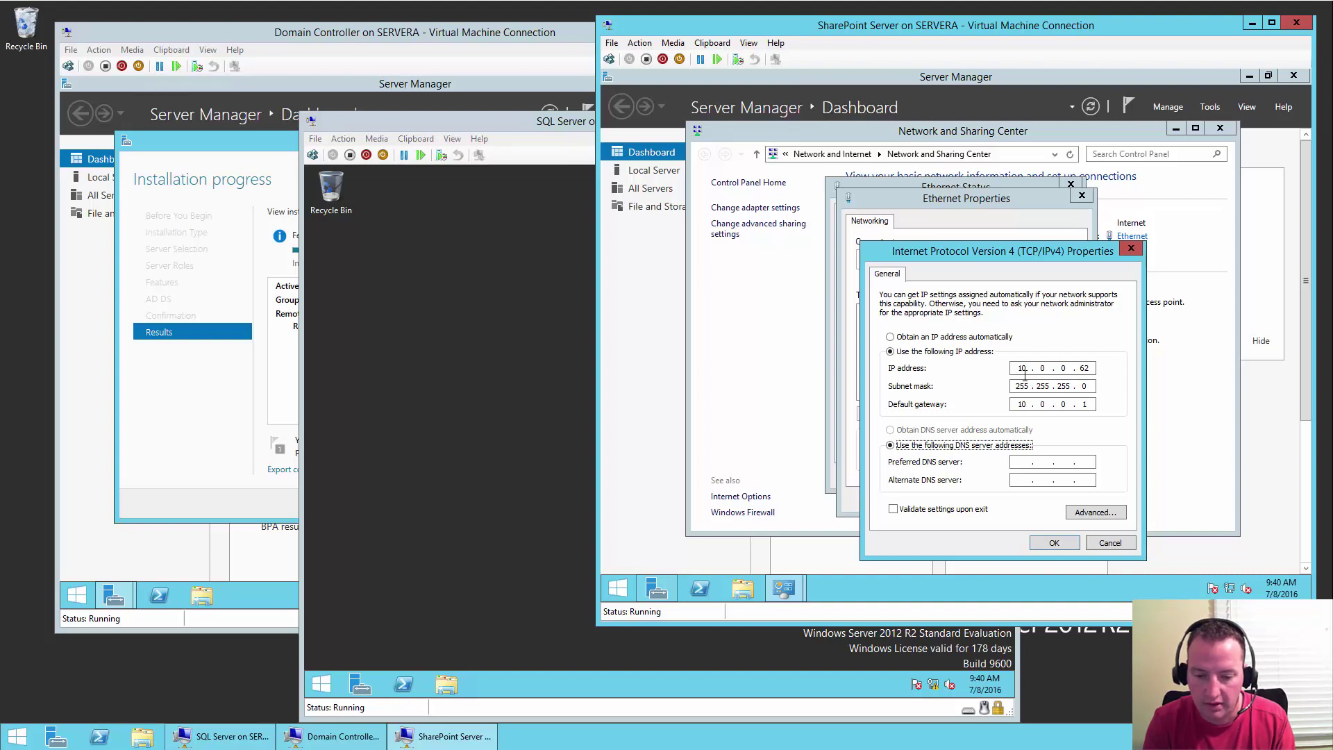
key("Tab")
type("10")
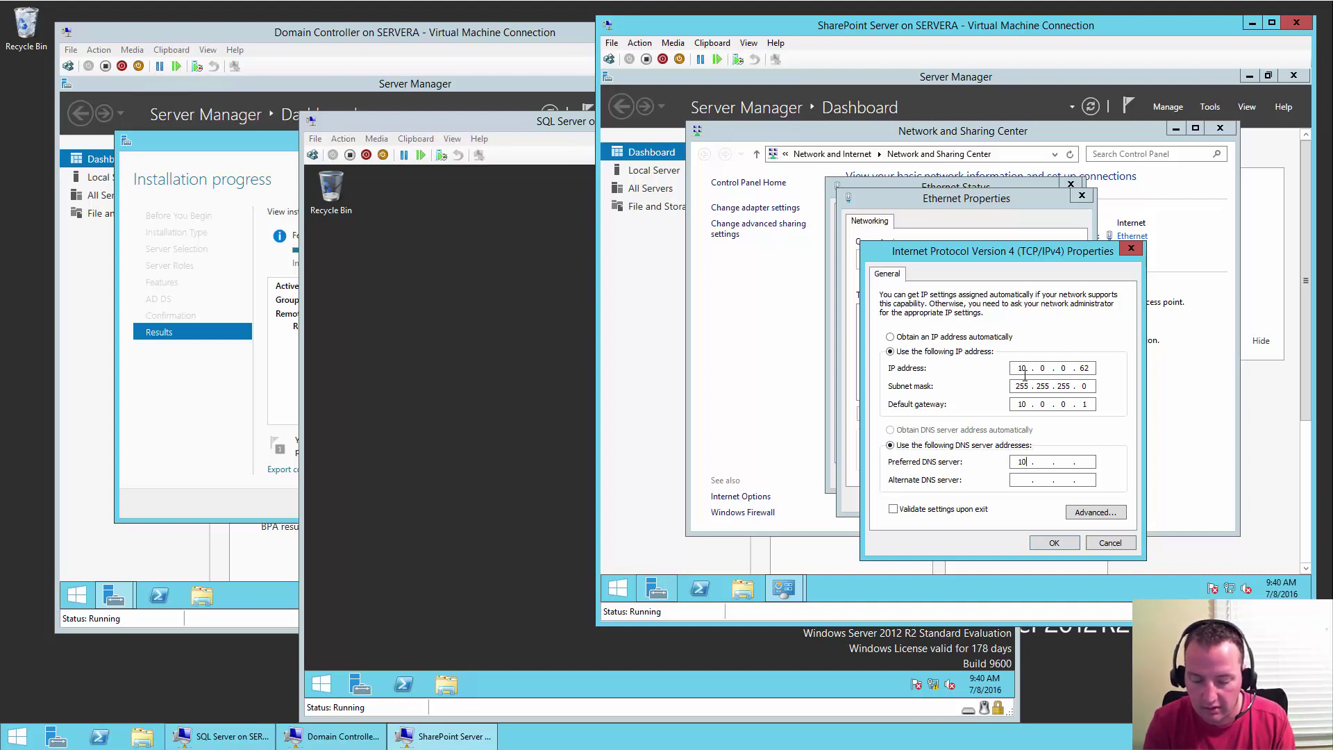
type("0 ")
type("0 ")
type("60")
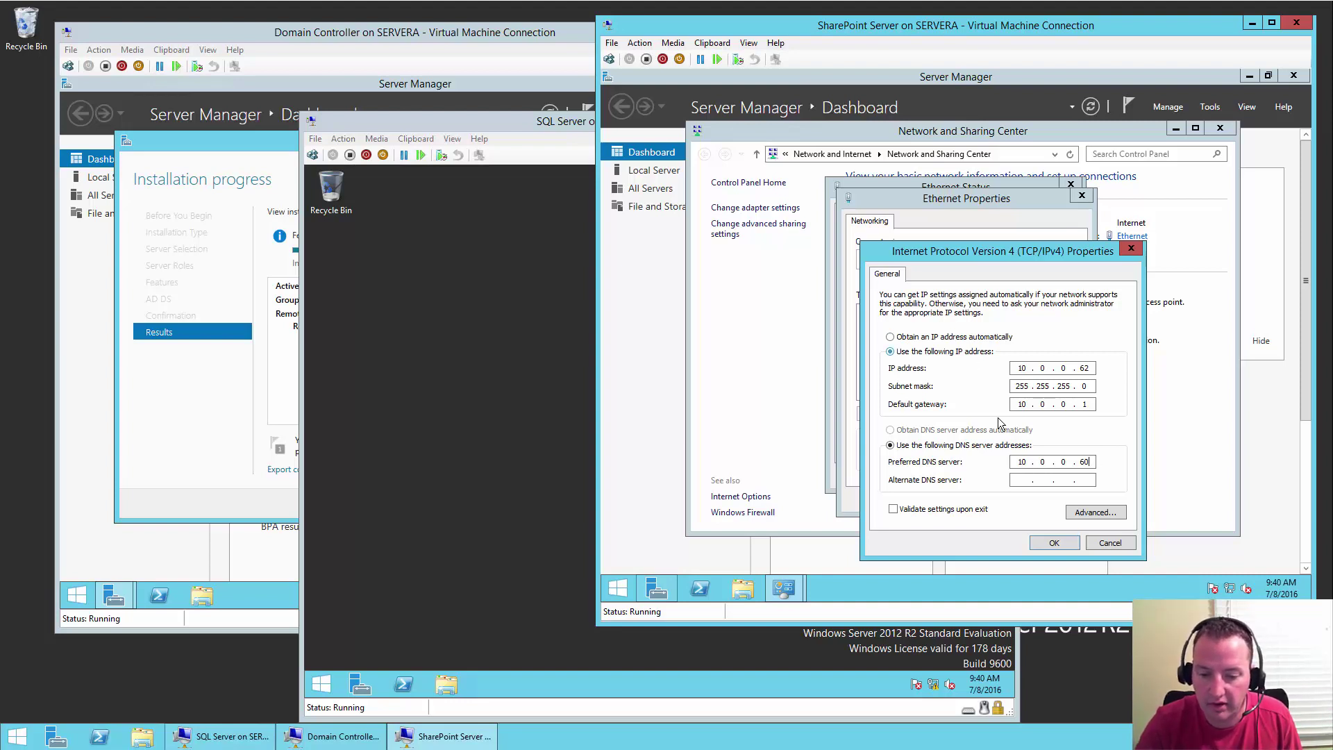
left_click(1054, 542)
- Close the Ethernet windows, Network and Sharing Center and Server Manager on the SharePoint VM
left_click(1018, 502)
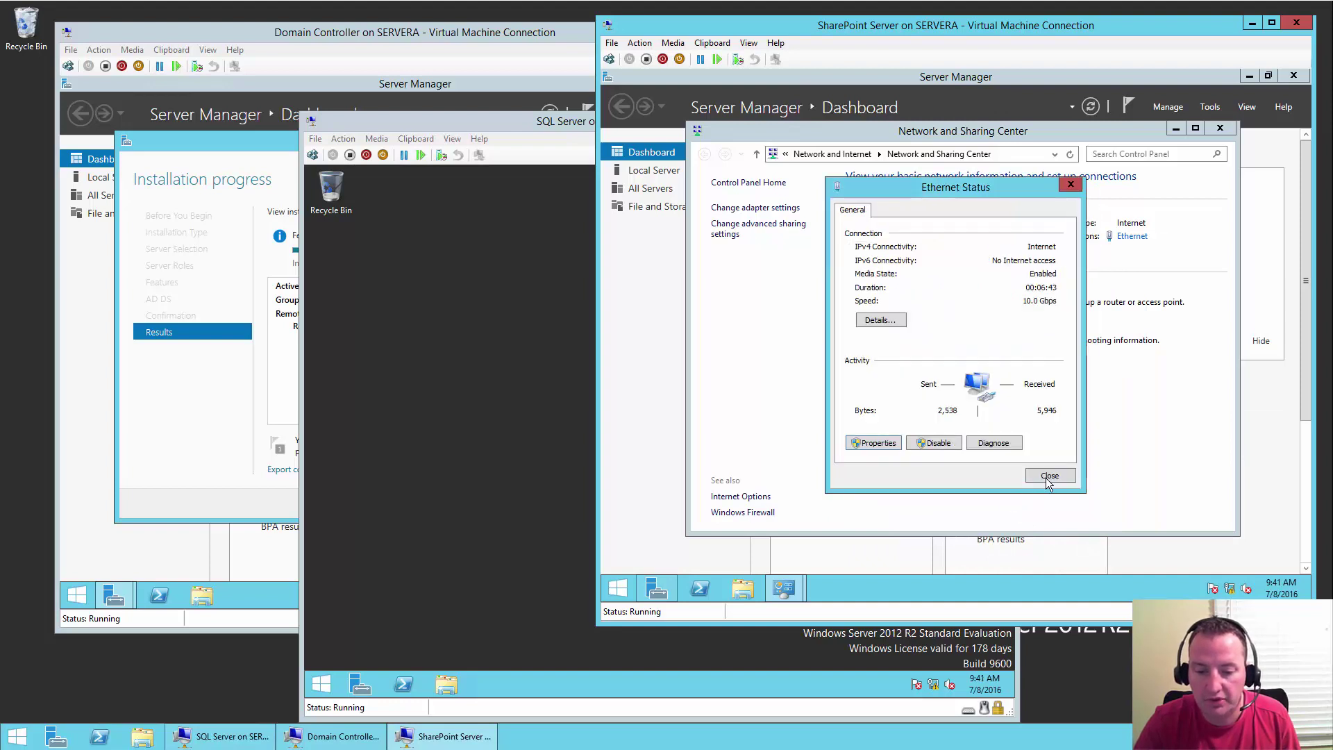
left_click(1047, 478)
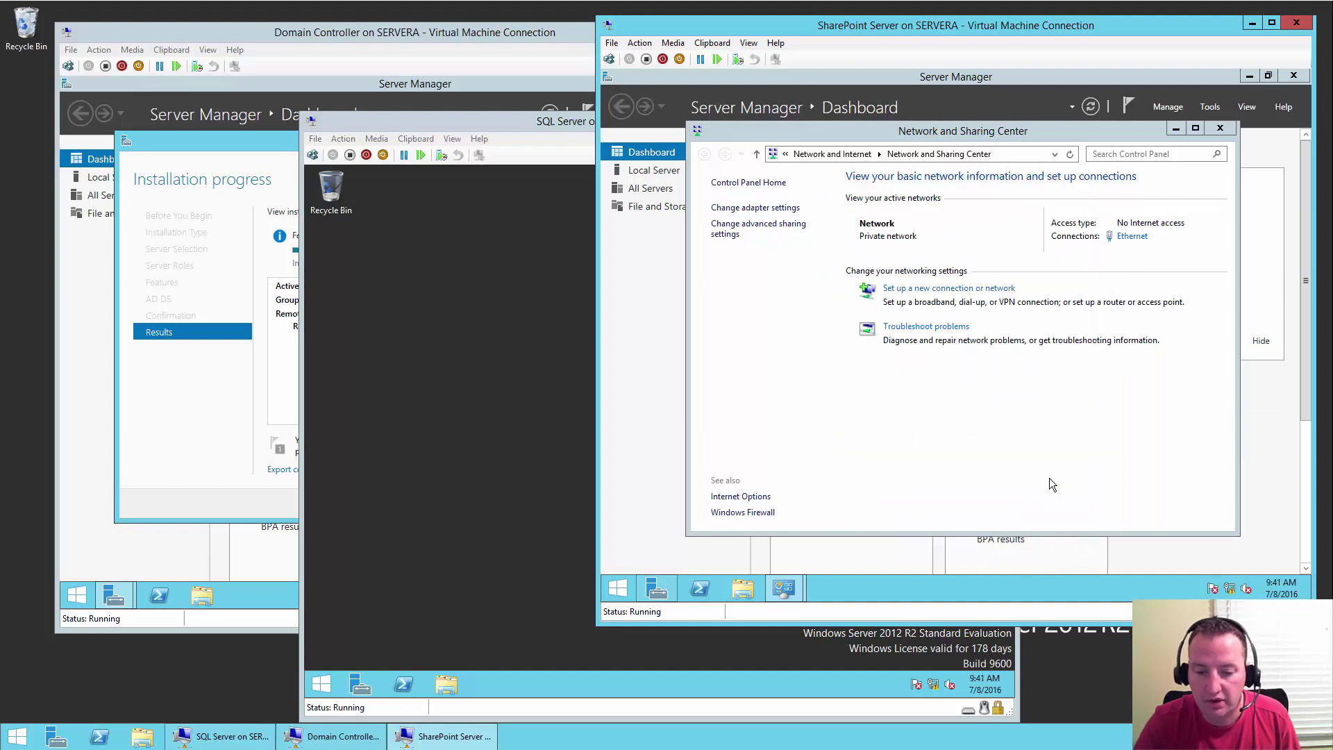
left_click(1221, 130)
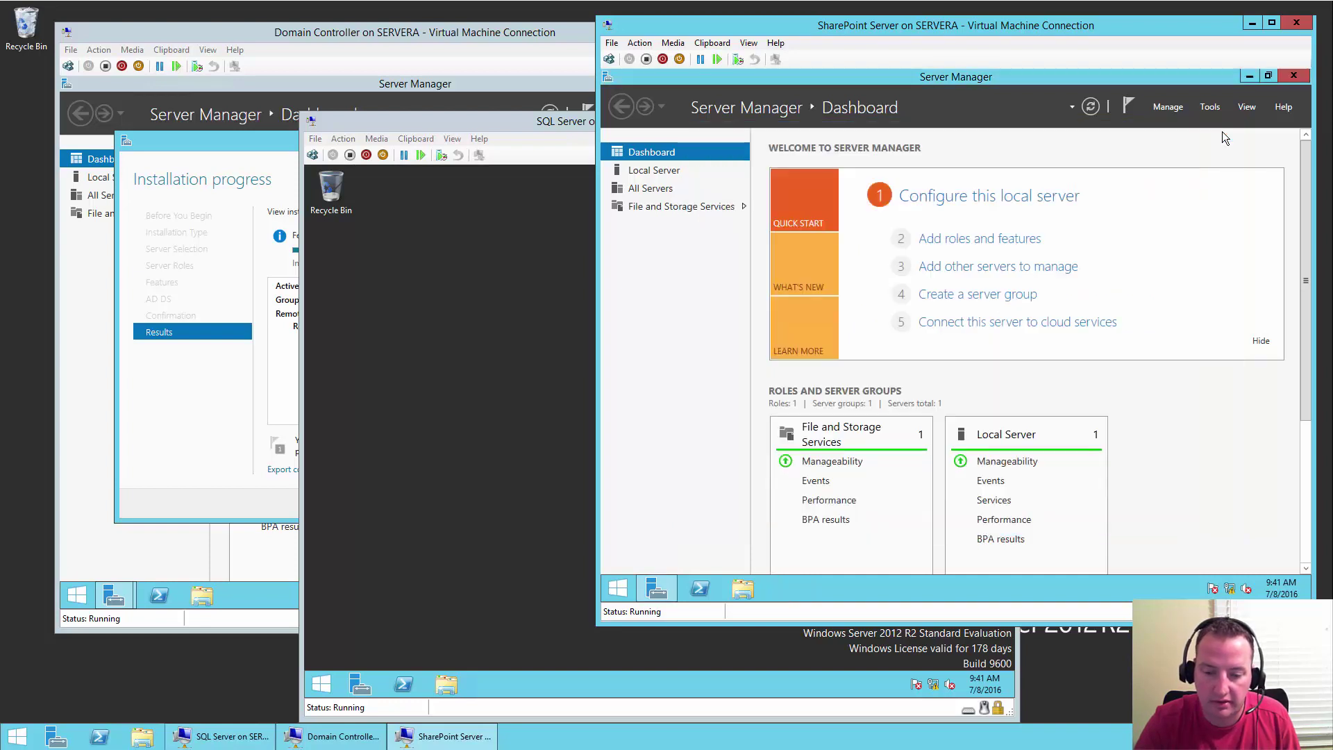
left_click(1294, 77)
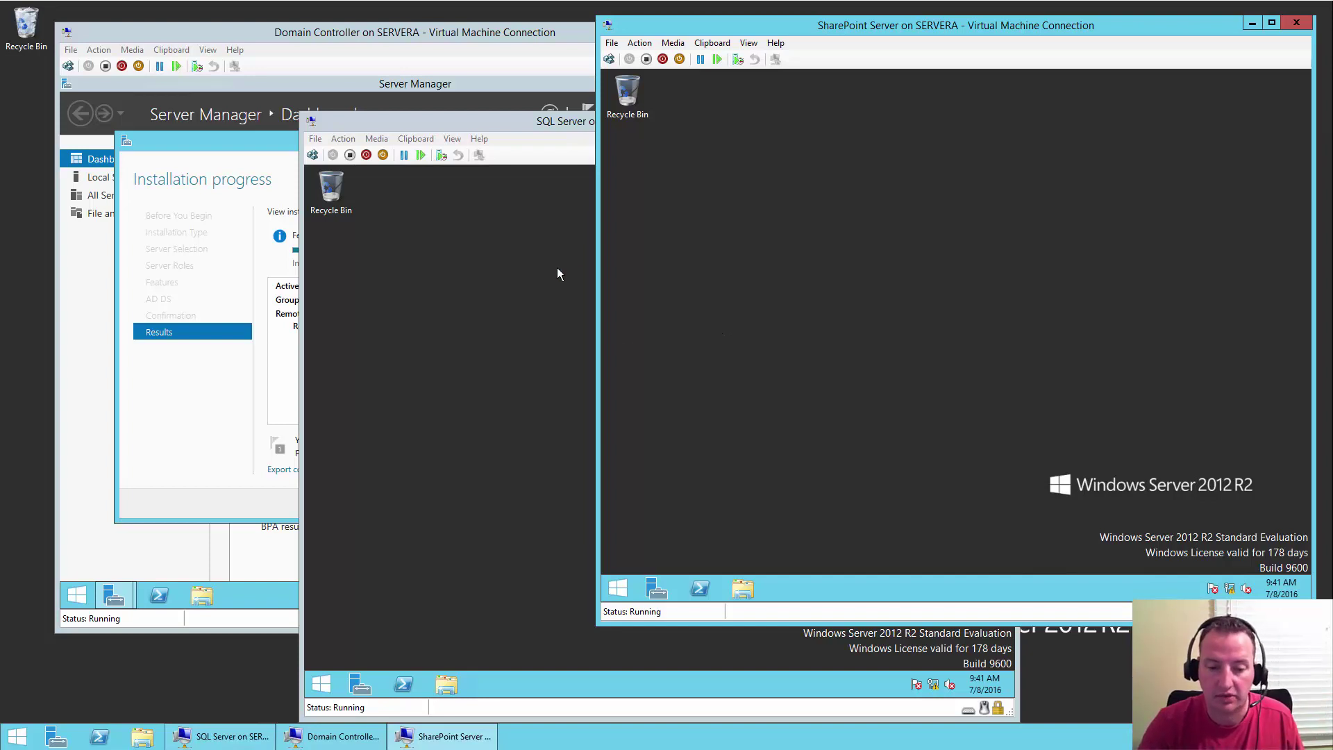
- Switch to the Domain Controller VM to view the finished AD DS installation
left_click(498, 32)
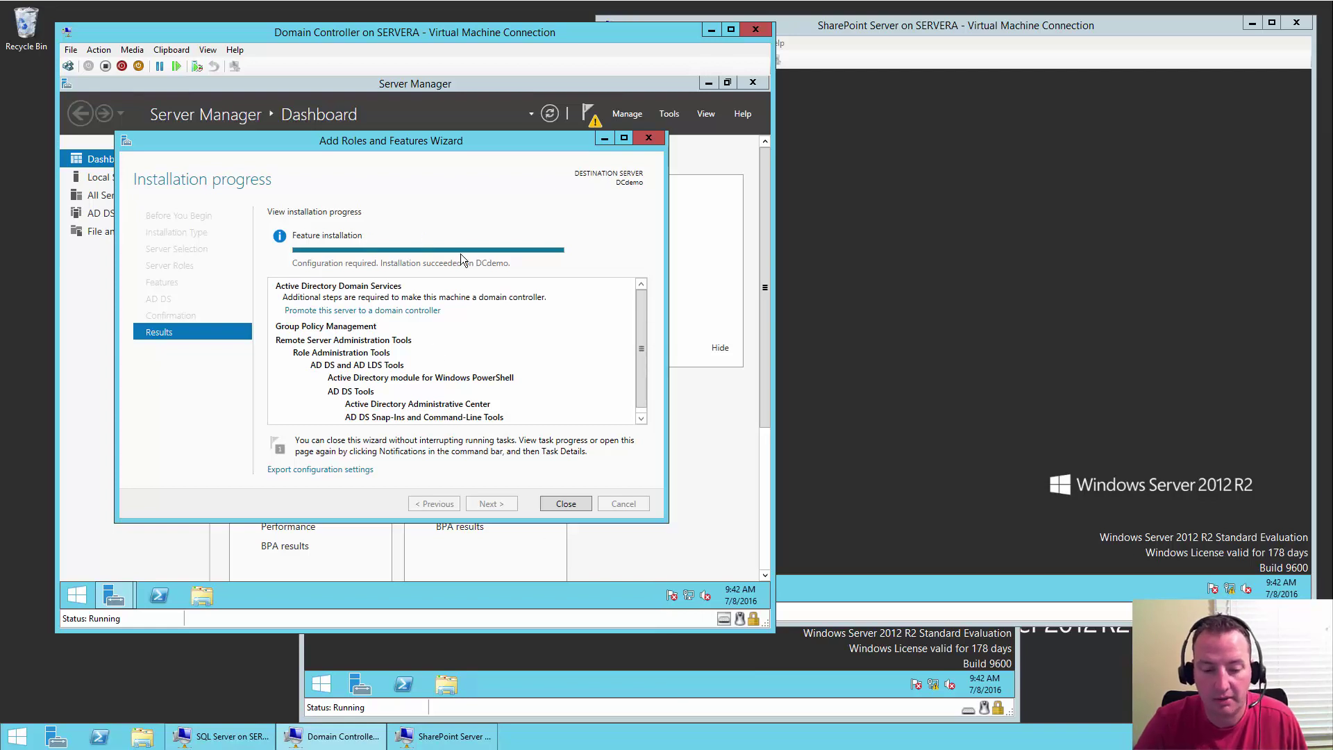
- Close the finished wizard and choose 'Promote this server to a domain controller' from notifications
left_click(564, 504)
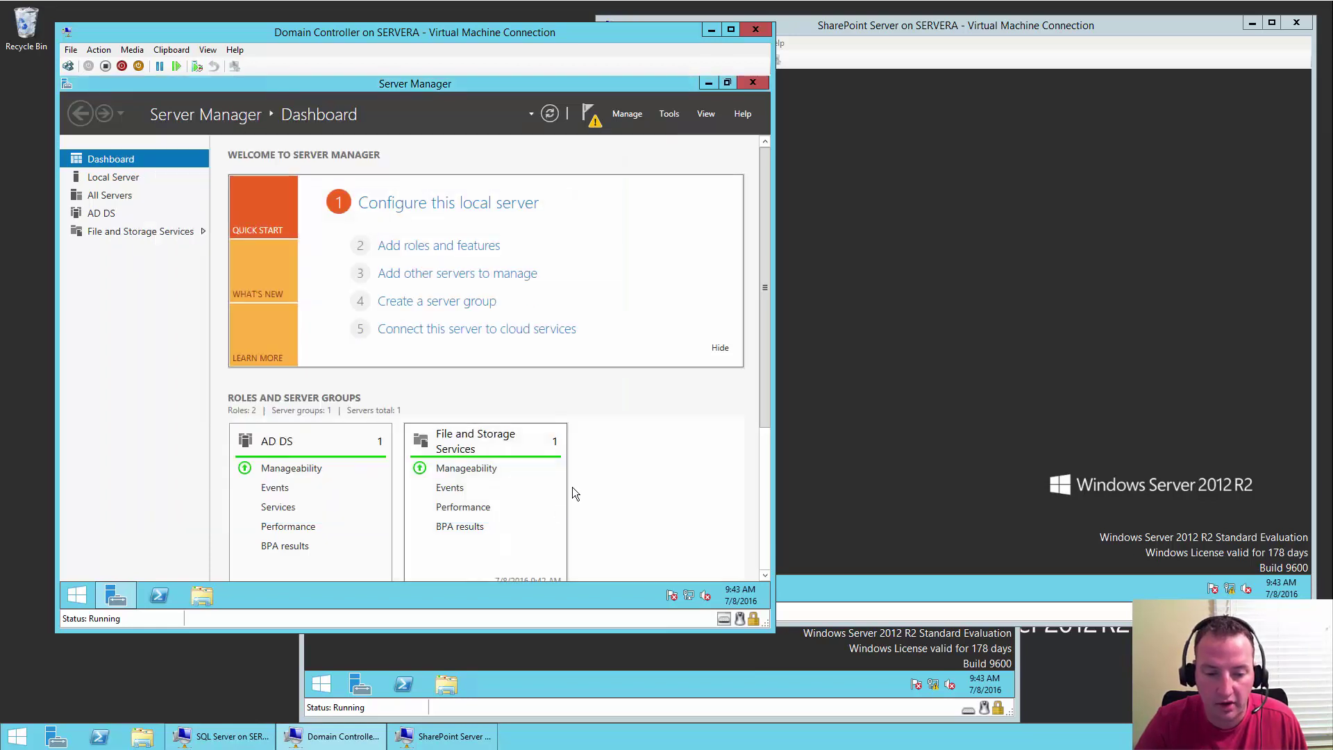
left_click(591, 118)
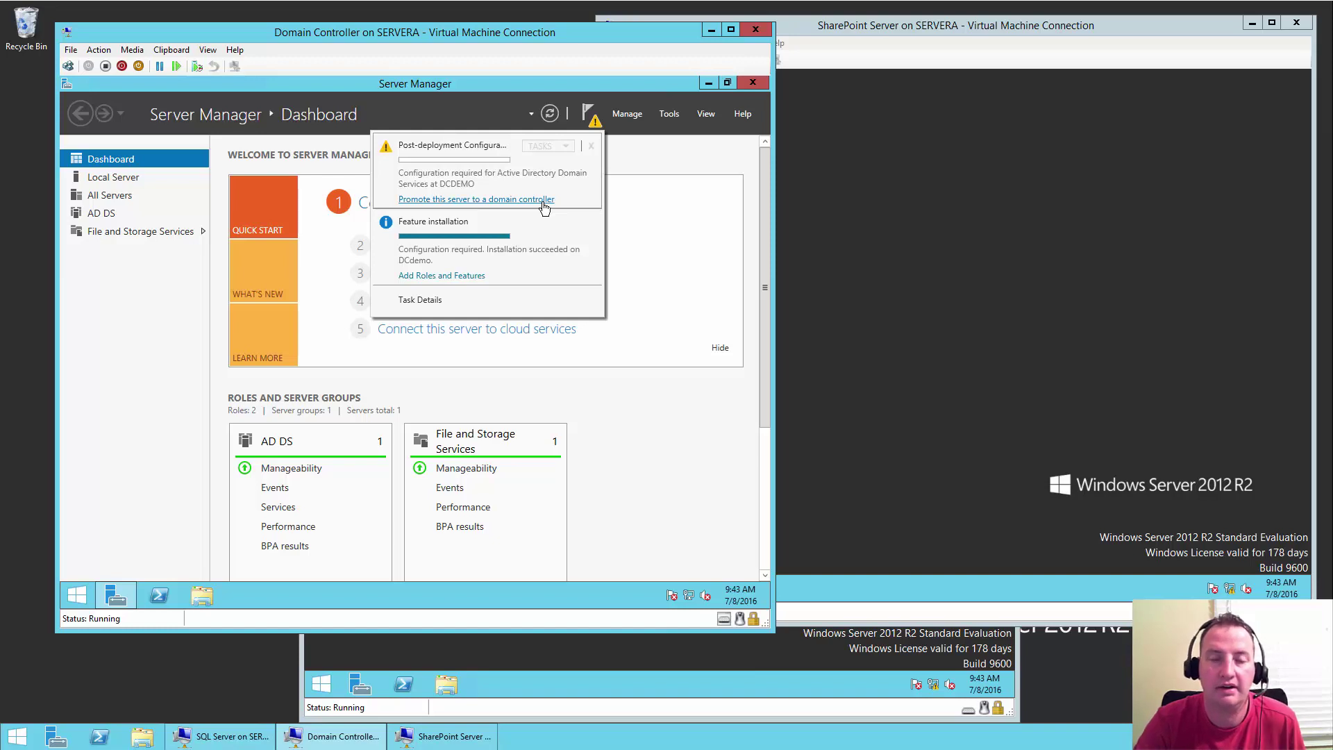
left_click(544, 201)
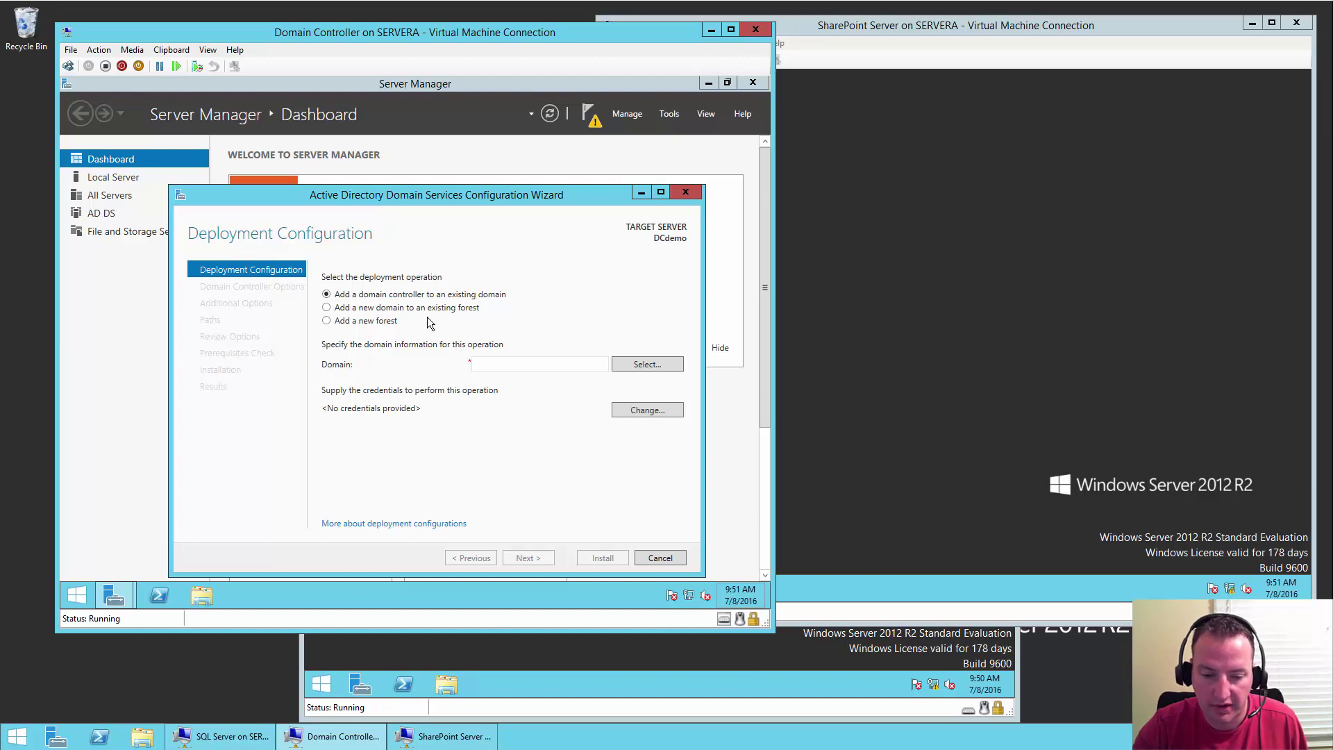
- Create a new forest with root domain name shanescows.com
left_click(380, 323)
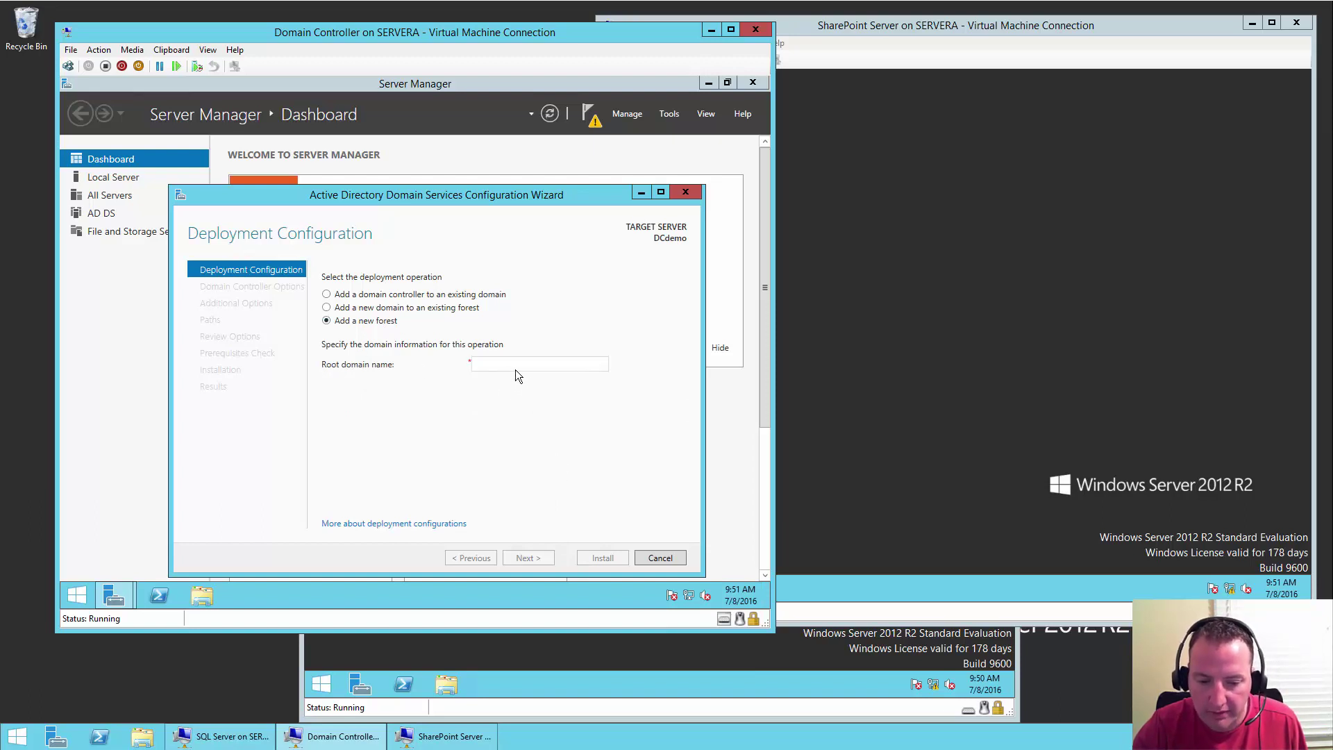
type("sha")
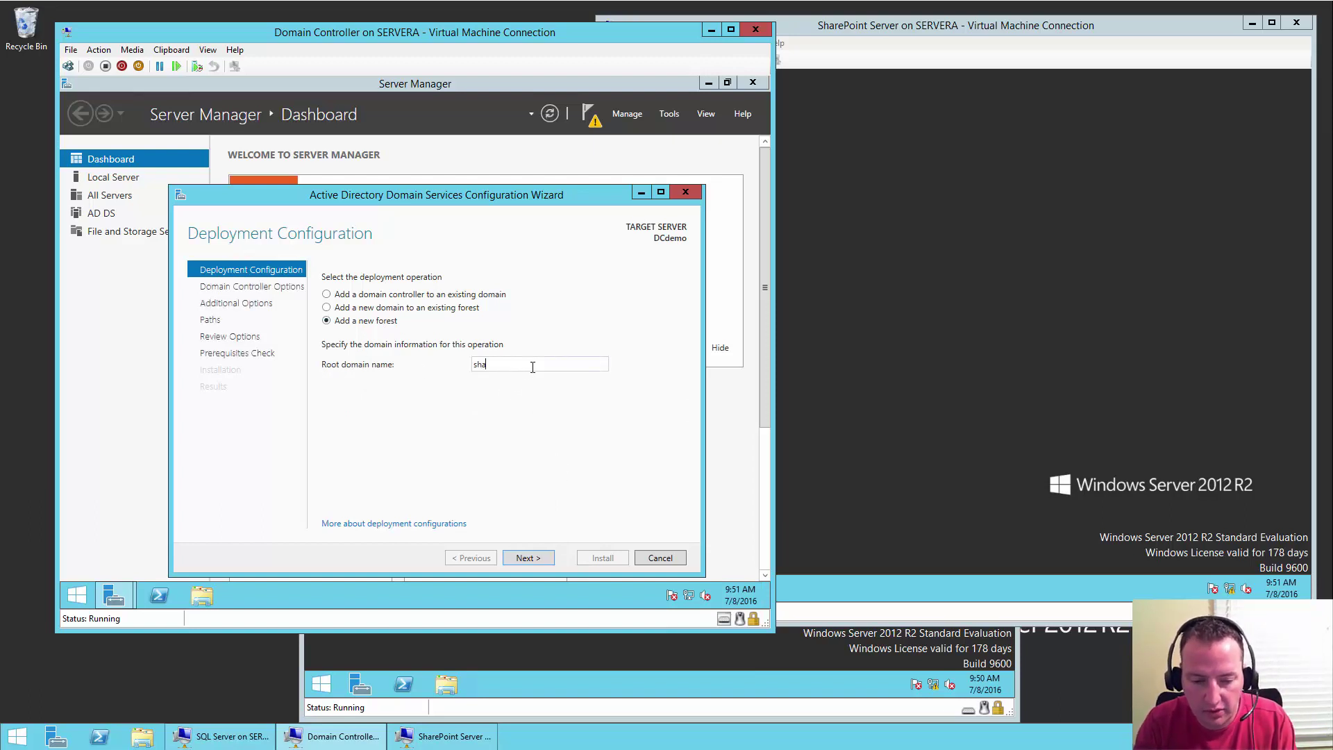
type("nescows.com")
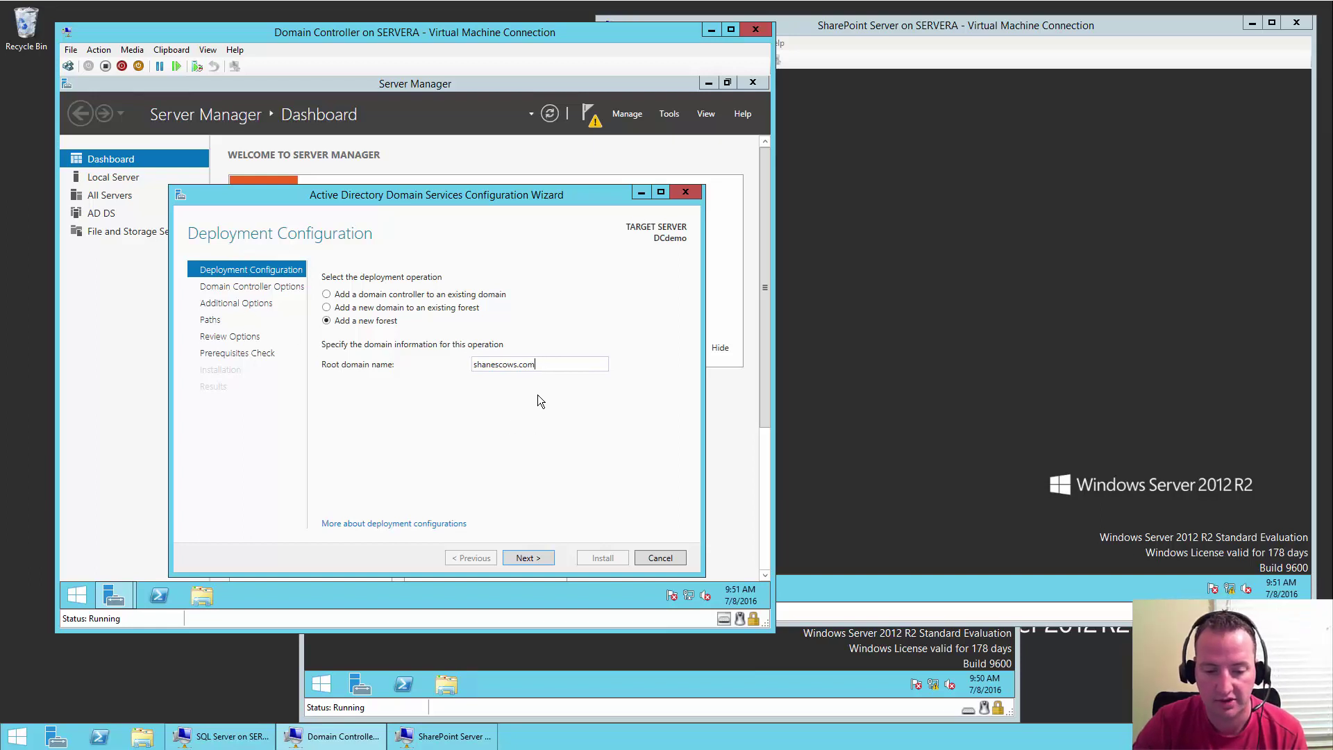
left_click(531, 556)
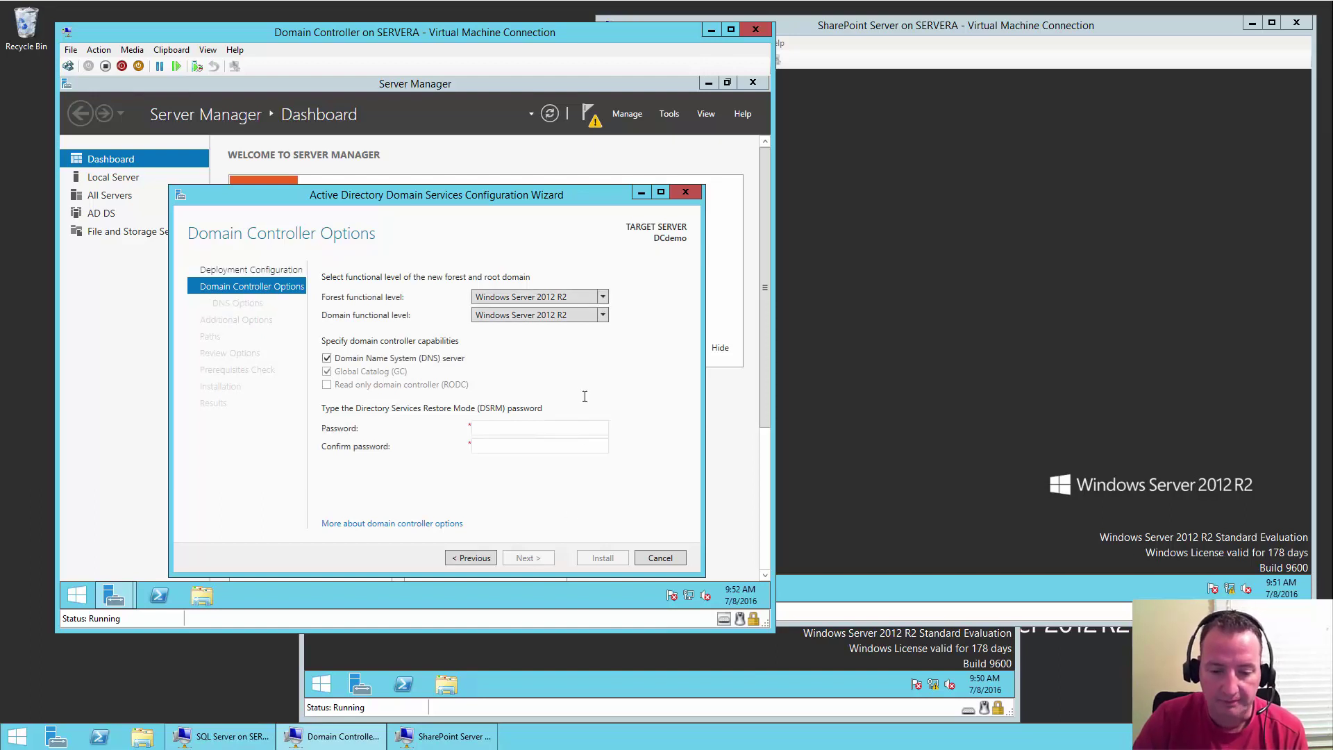
- Enter and confirm the DSRM password, then continue past the domain controller options
left_click(533, 426)
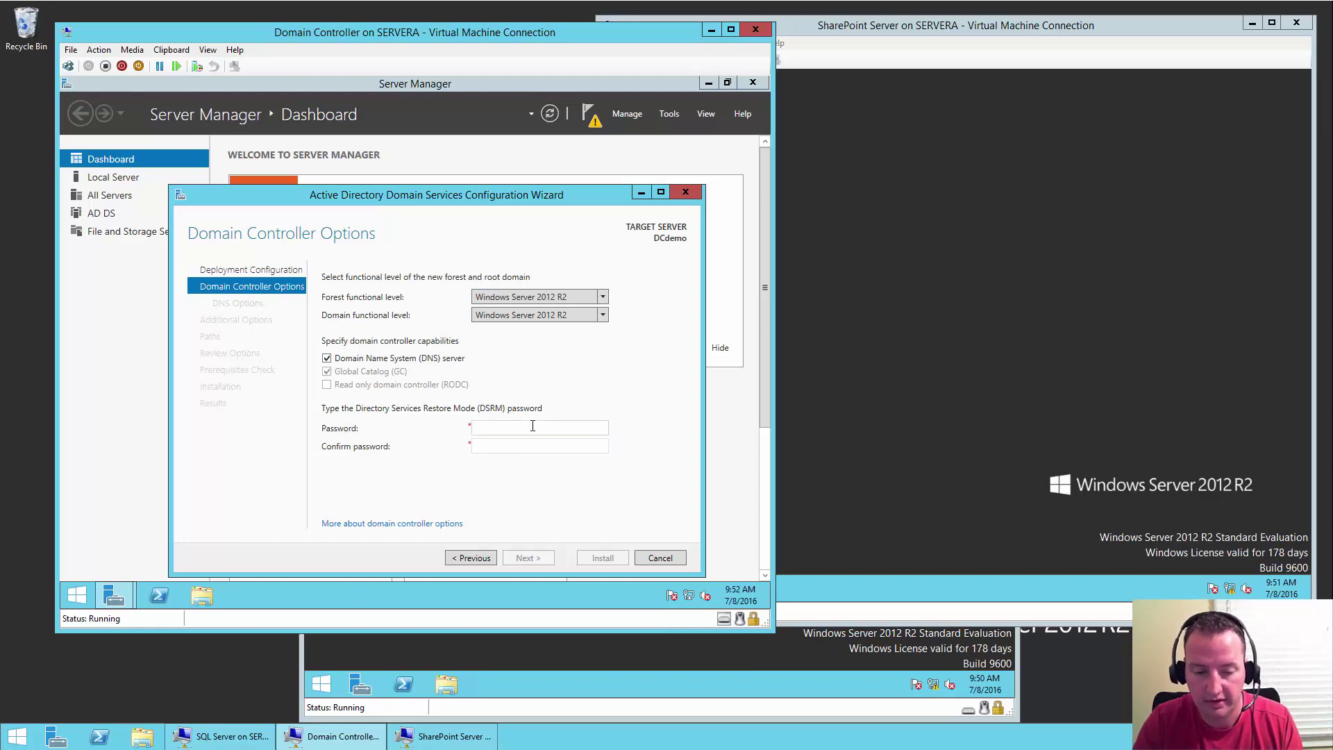
type("Password1")
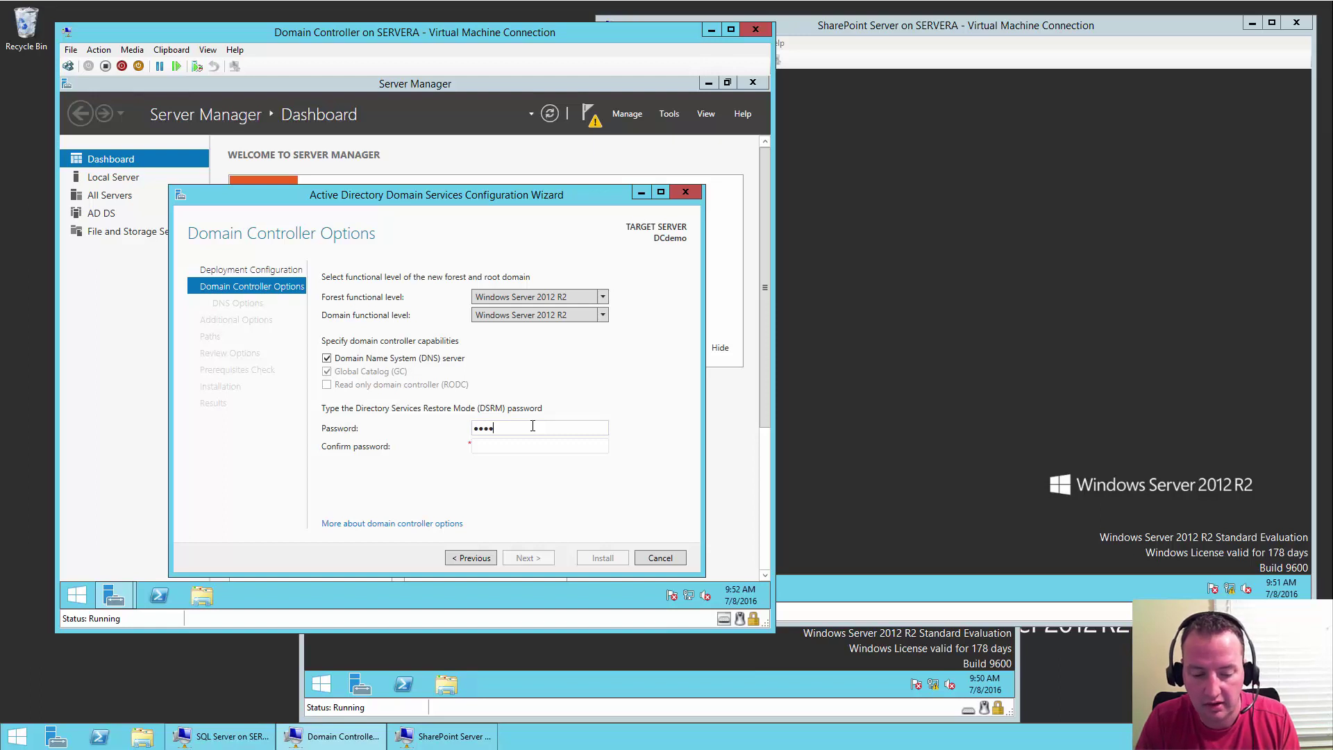
type("!")
key("Tab")
type("Password")
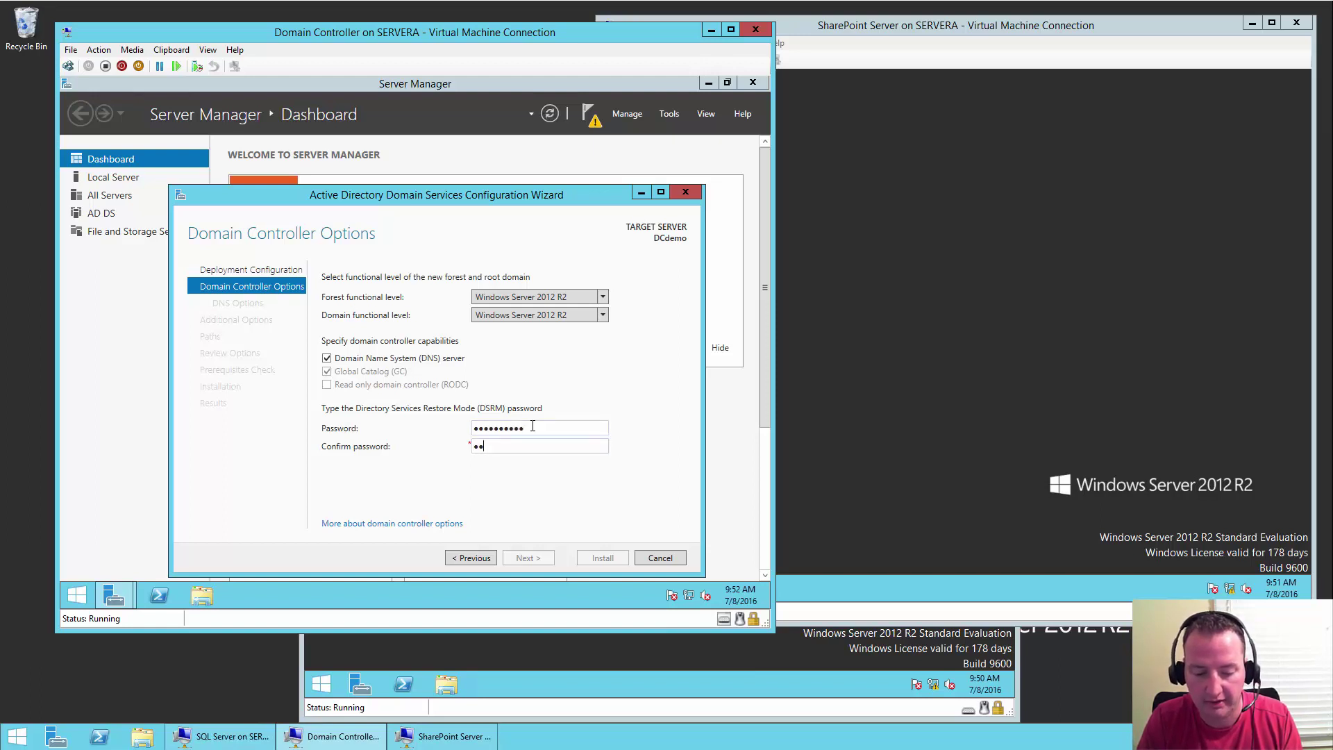
type("1!")
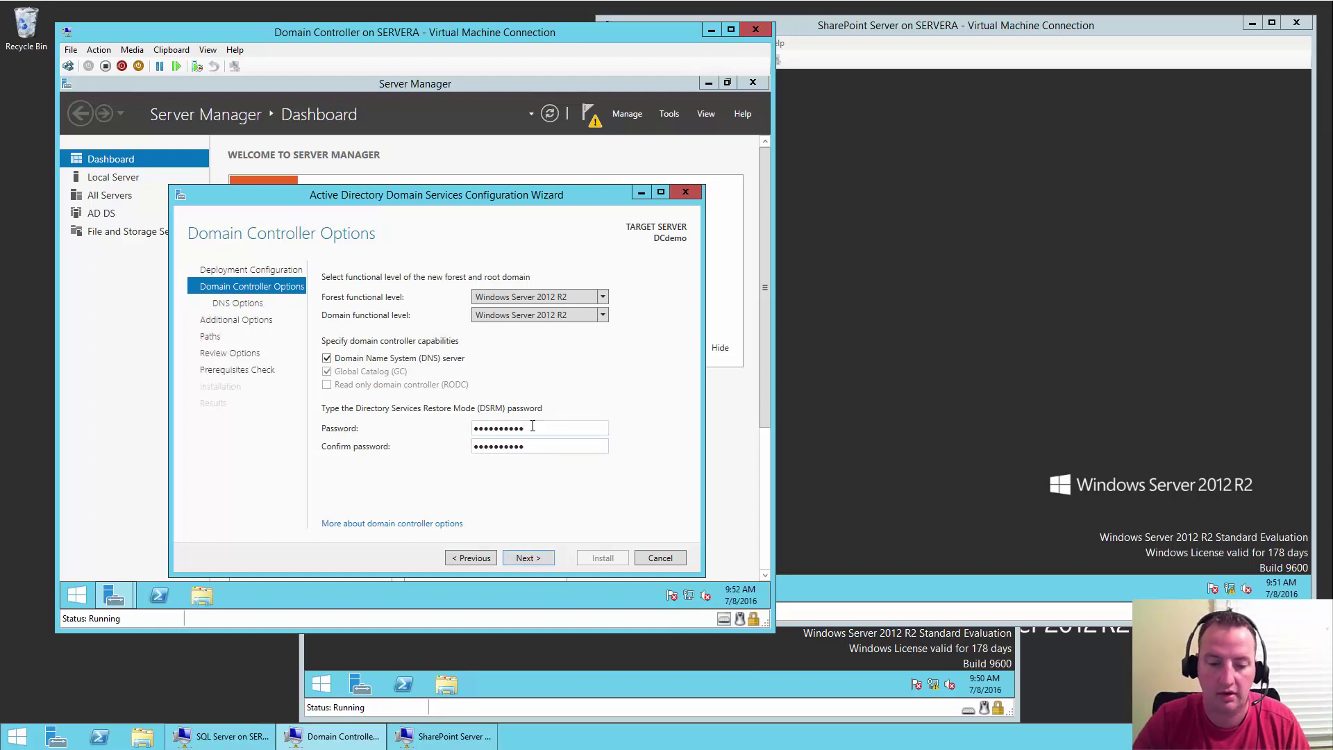
left_click(541, 562)
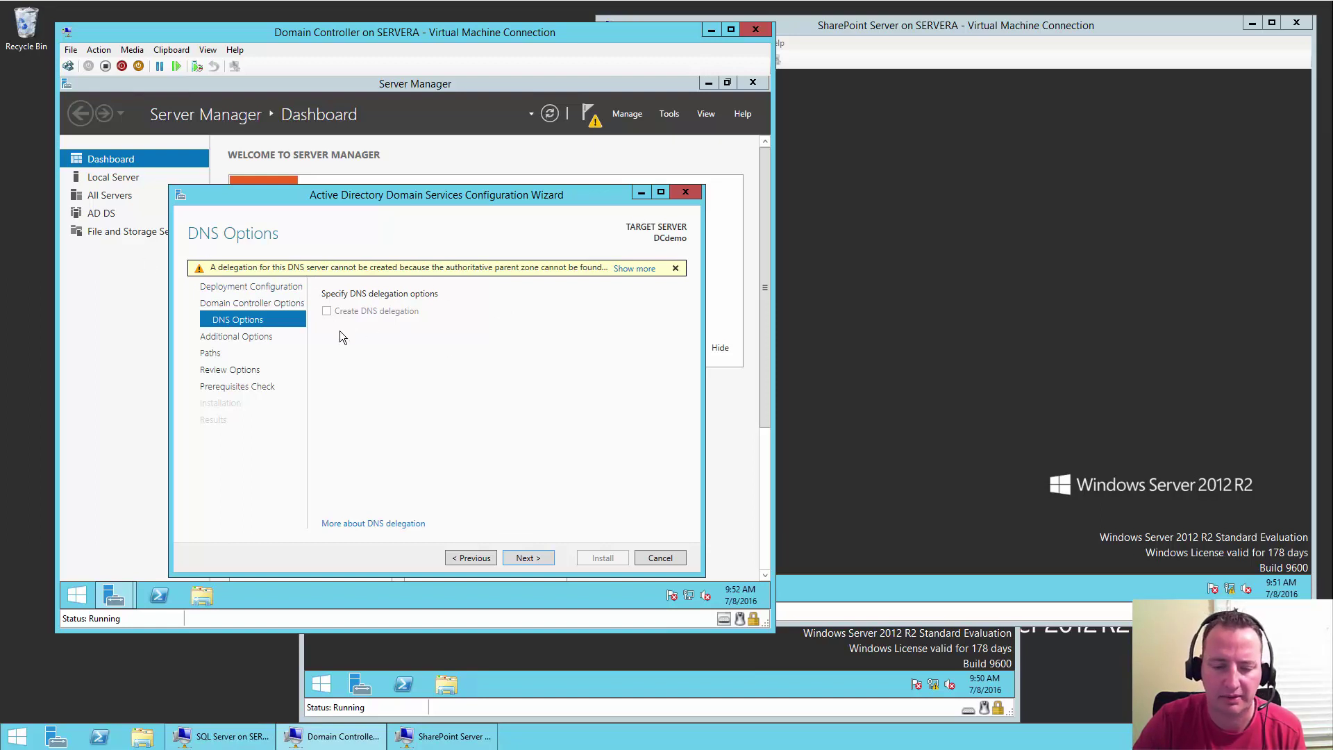
- Accept the DNS options, NetBIOS name SHANESCOWS, default paths and review to run prerequisite checks
left_click(544, 559)
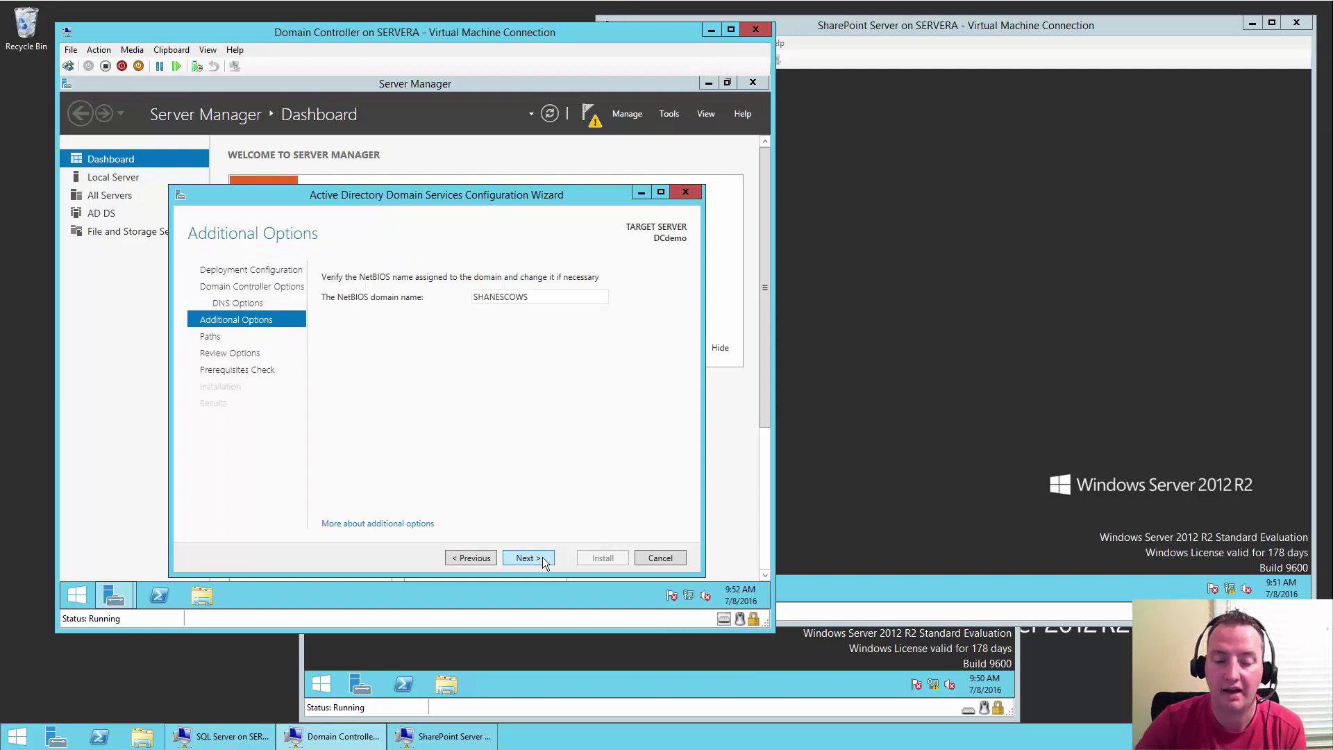
left_click(543, 558)
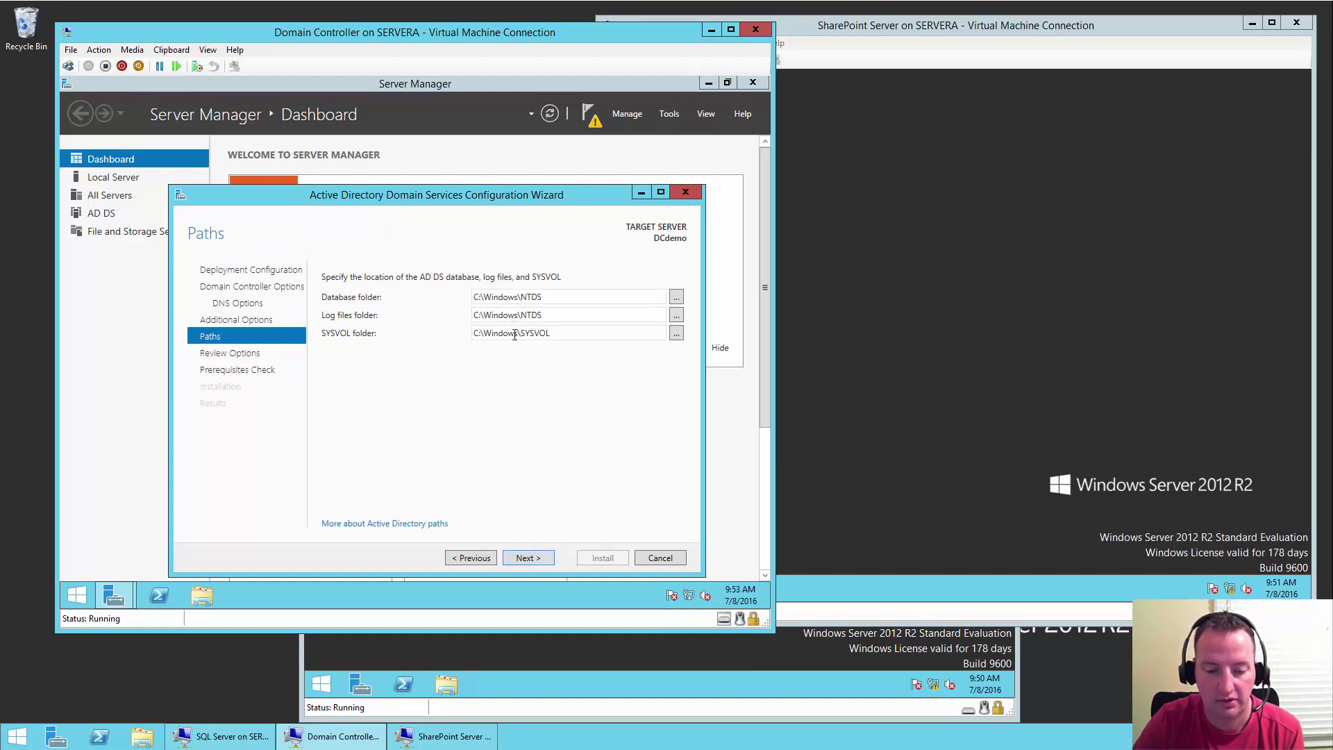
left_click(534, 561)
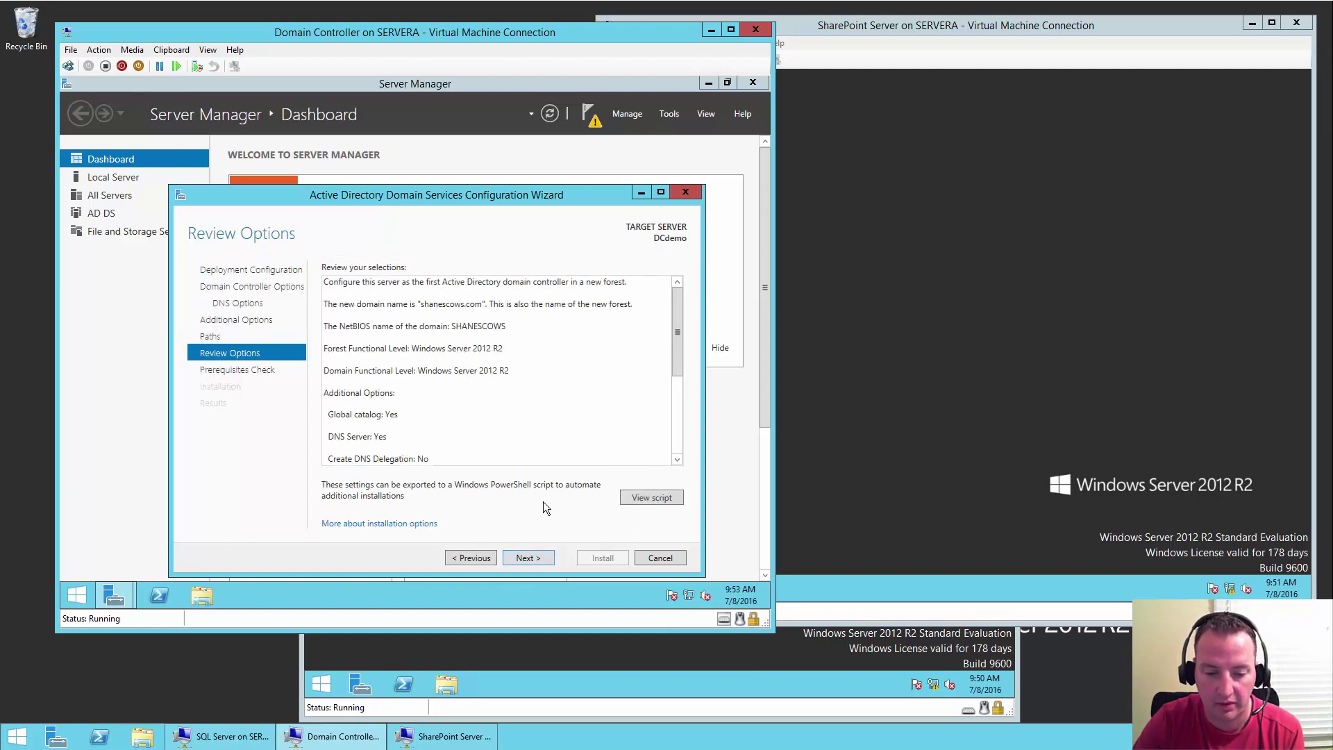
left_click(527, 558)
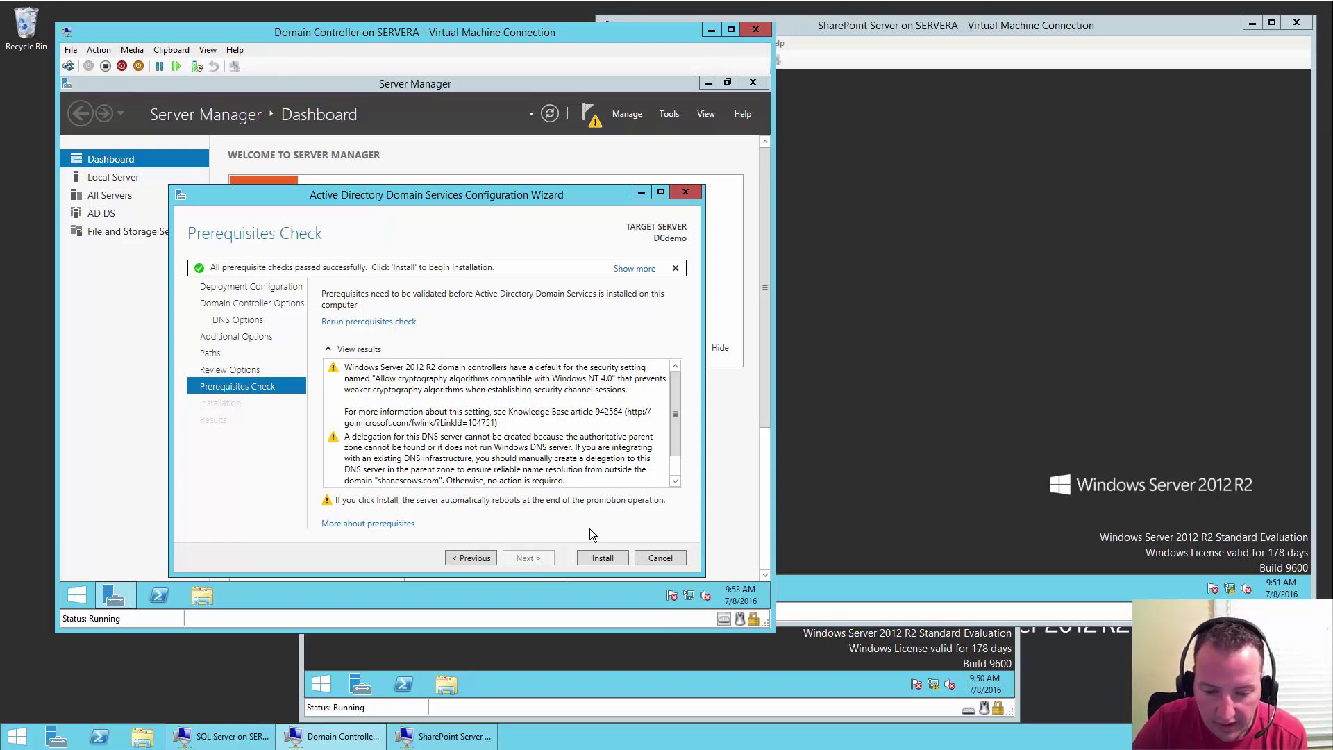
- Install AD DS and promote DCdemo, letting it reboot to the lock screen
left_click_drag(673, 412, 677, 385)
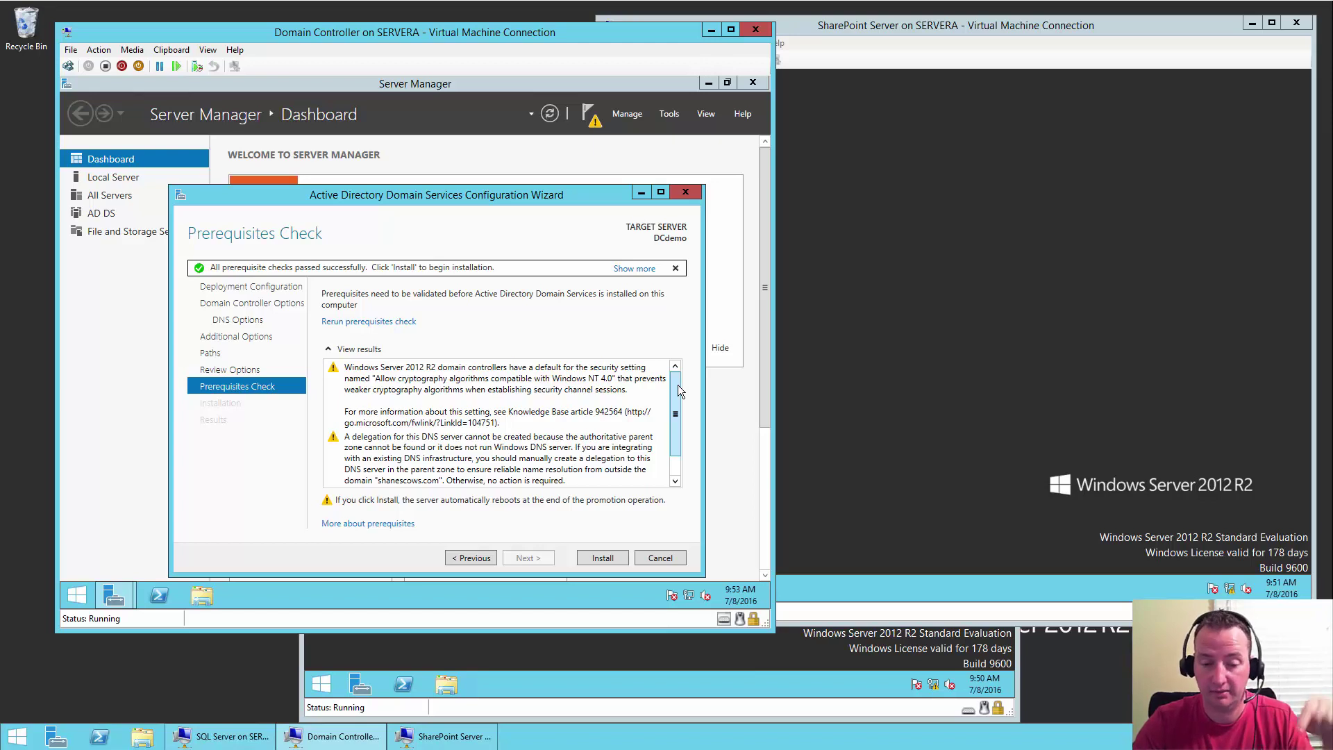
left_click(595, 558)
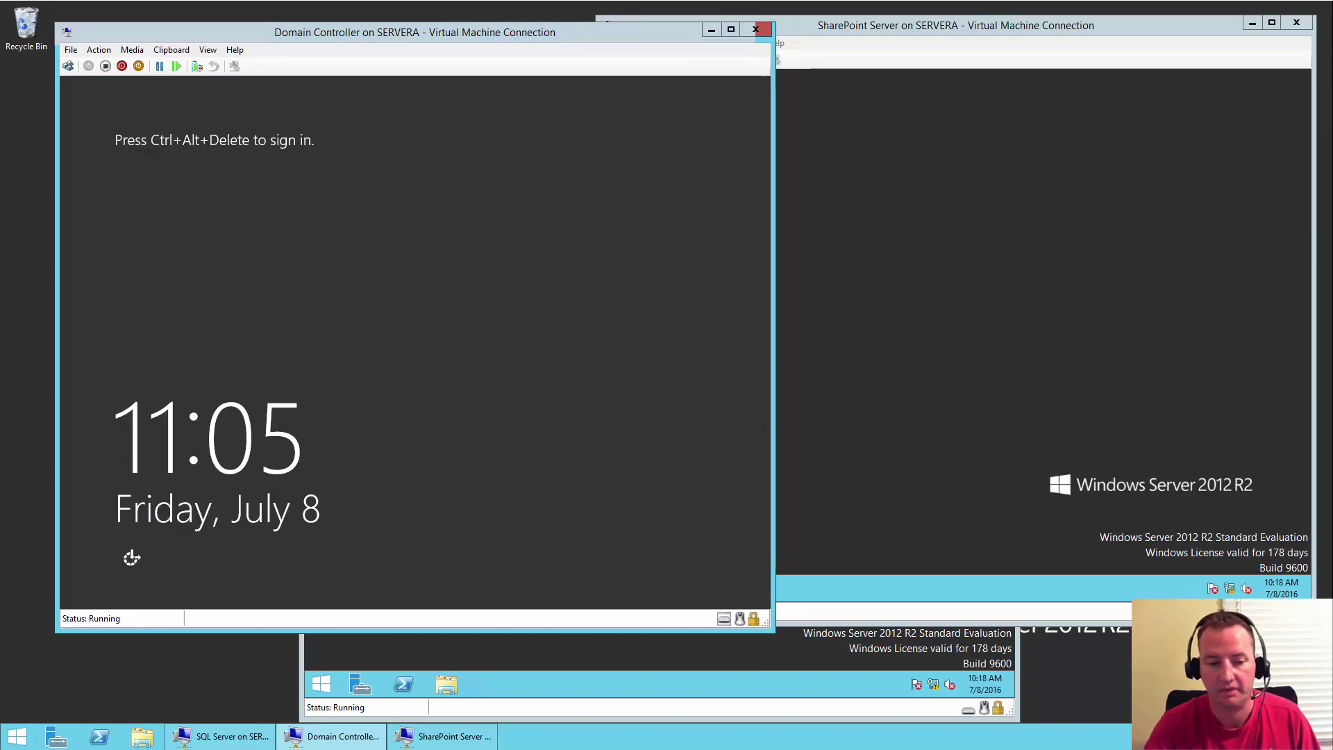
- Sign in to DCdemo as the SHANESCOWS Administrator with the domain administrator password
left_click(67, 67)
left_click(362, 304)
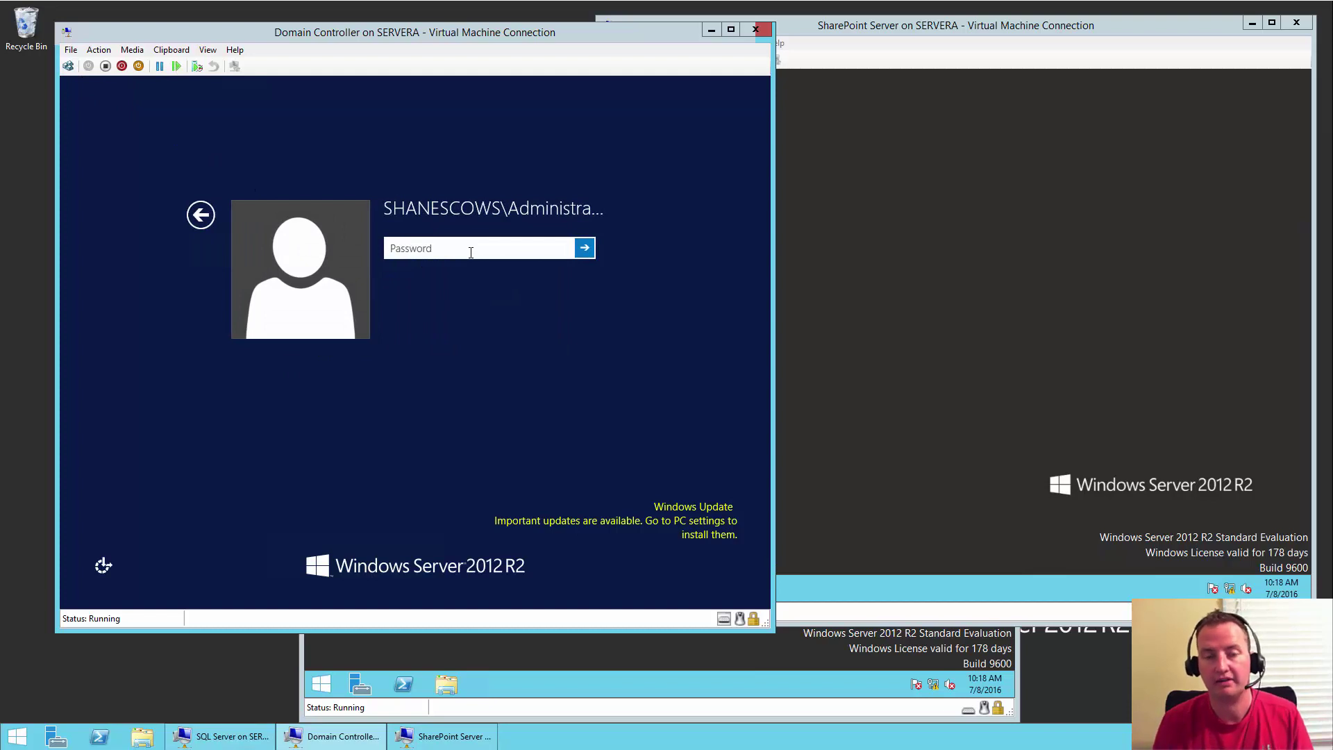
type("**********")
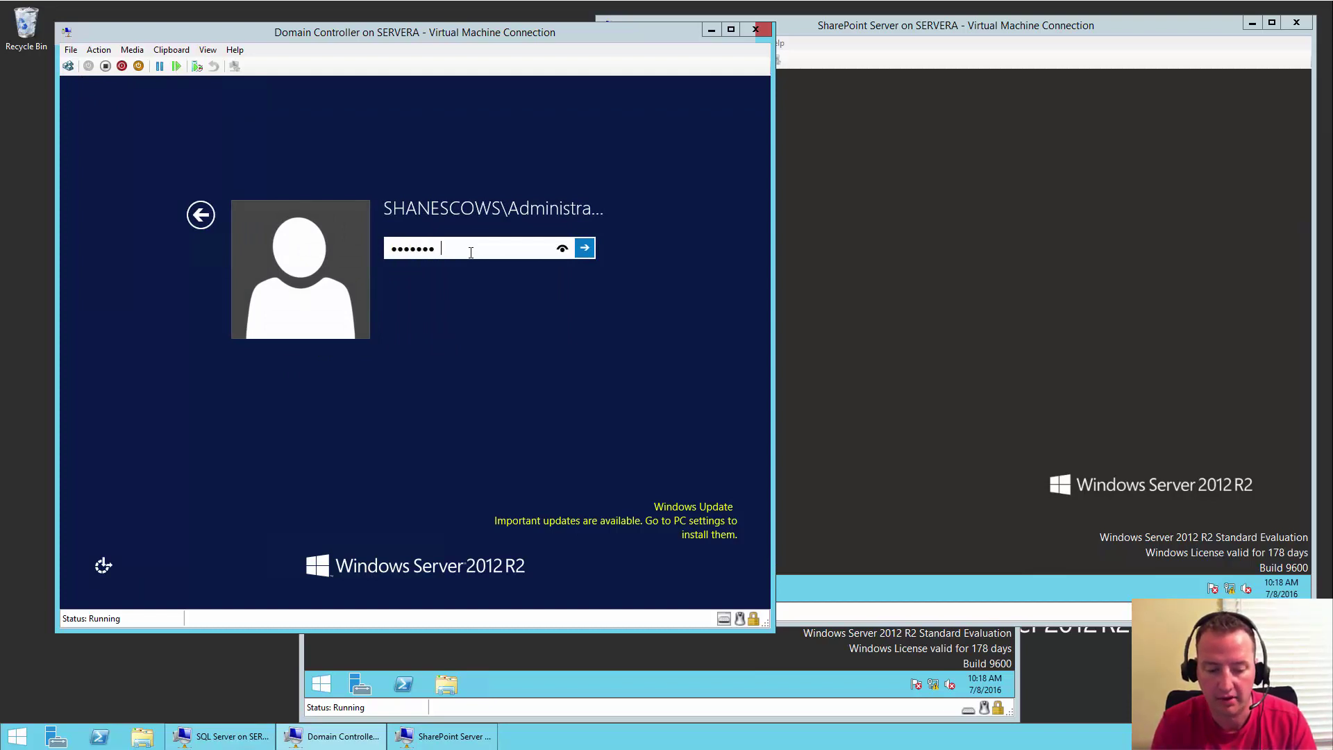
key("Return")
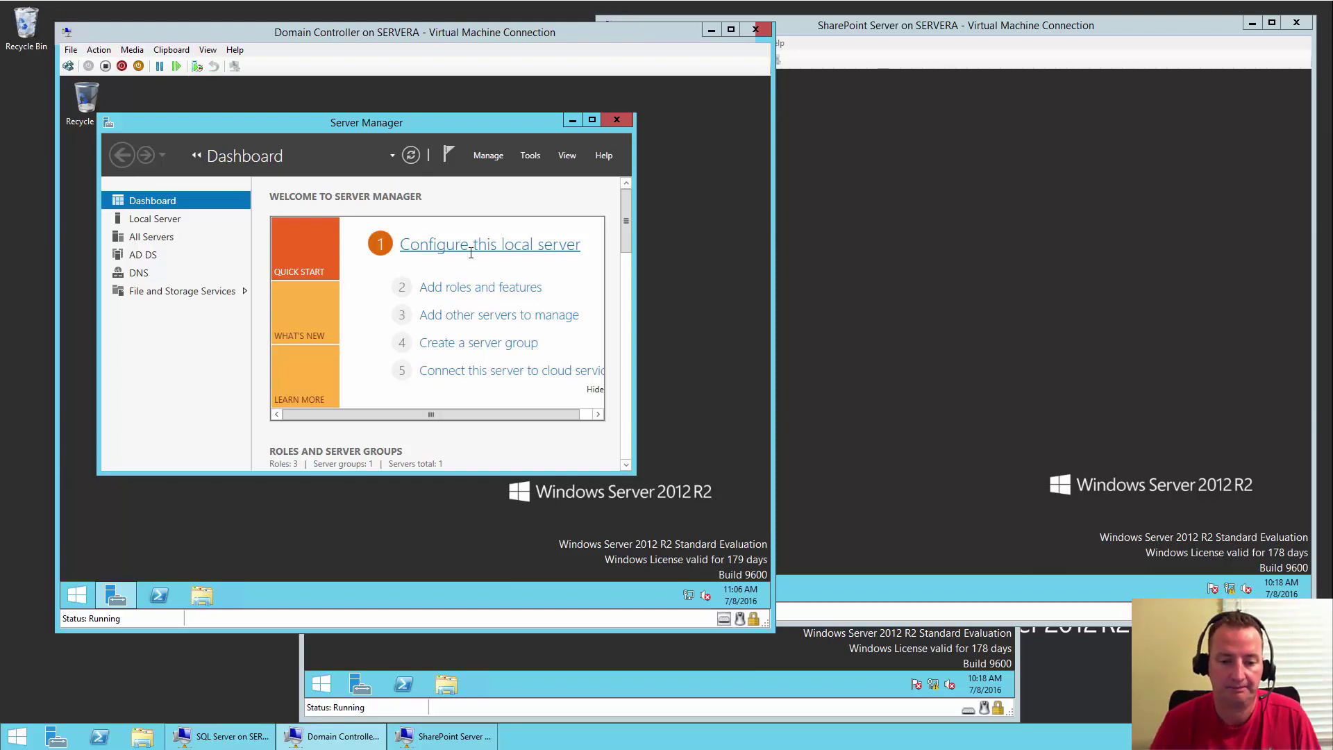
- Verify DCdemo's Ethernet IPv4 settings keep static IP 10.0.0.60 and DNS 127.0.0.1, closing without changes
left_click(592, 121)
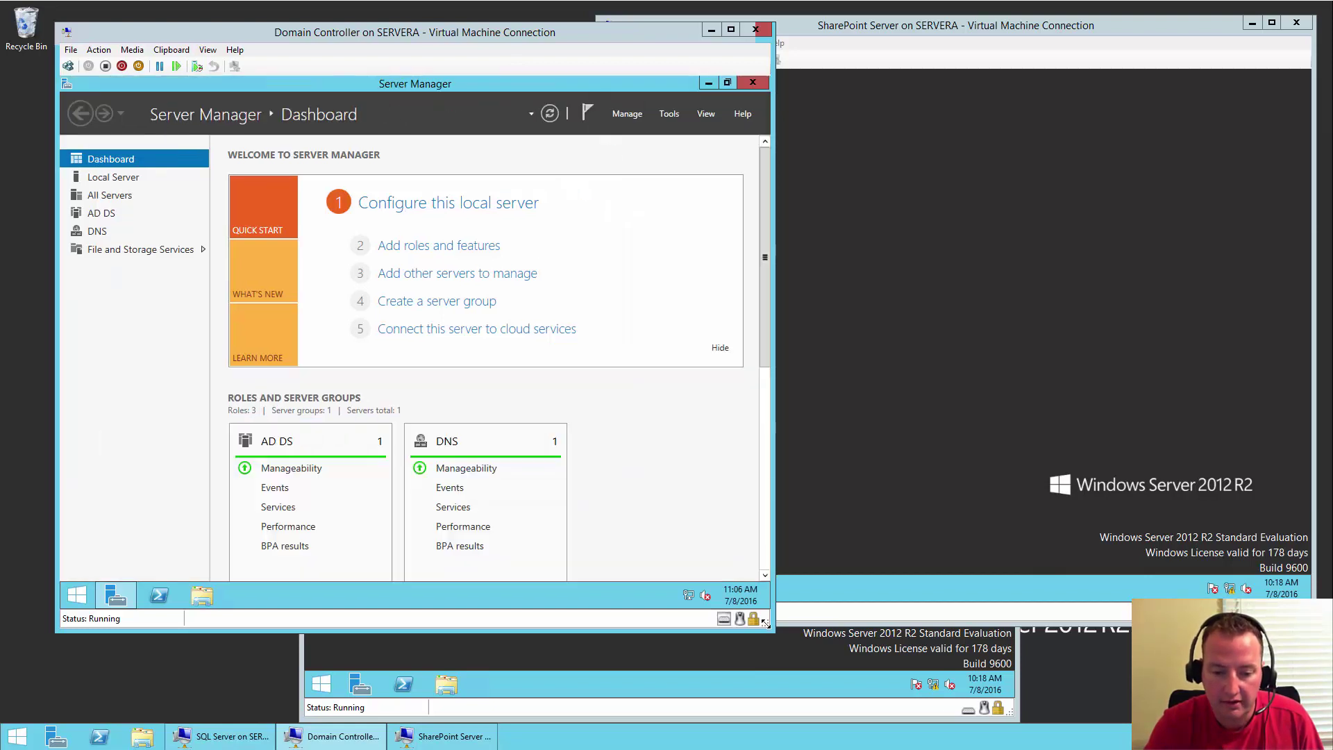
right_click(692, 599)
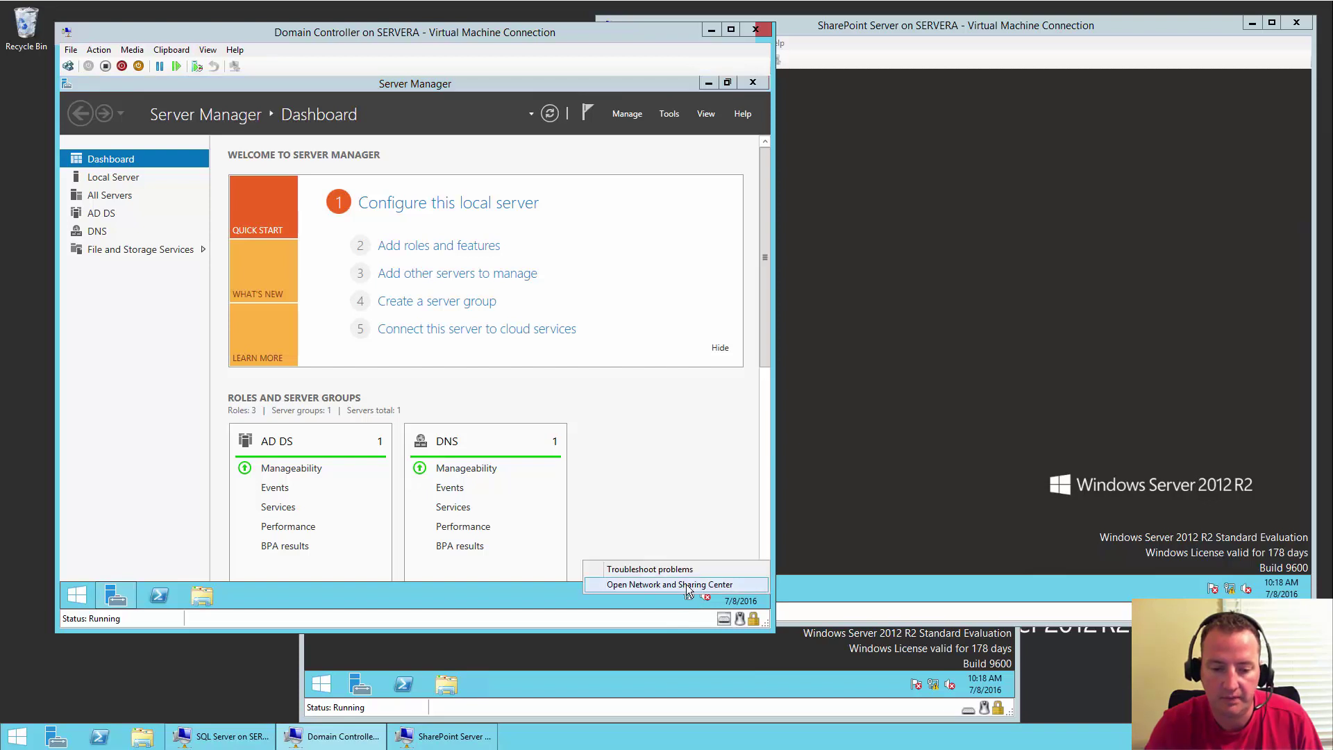
left_click(689, 586)
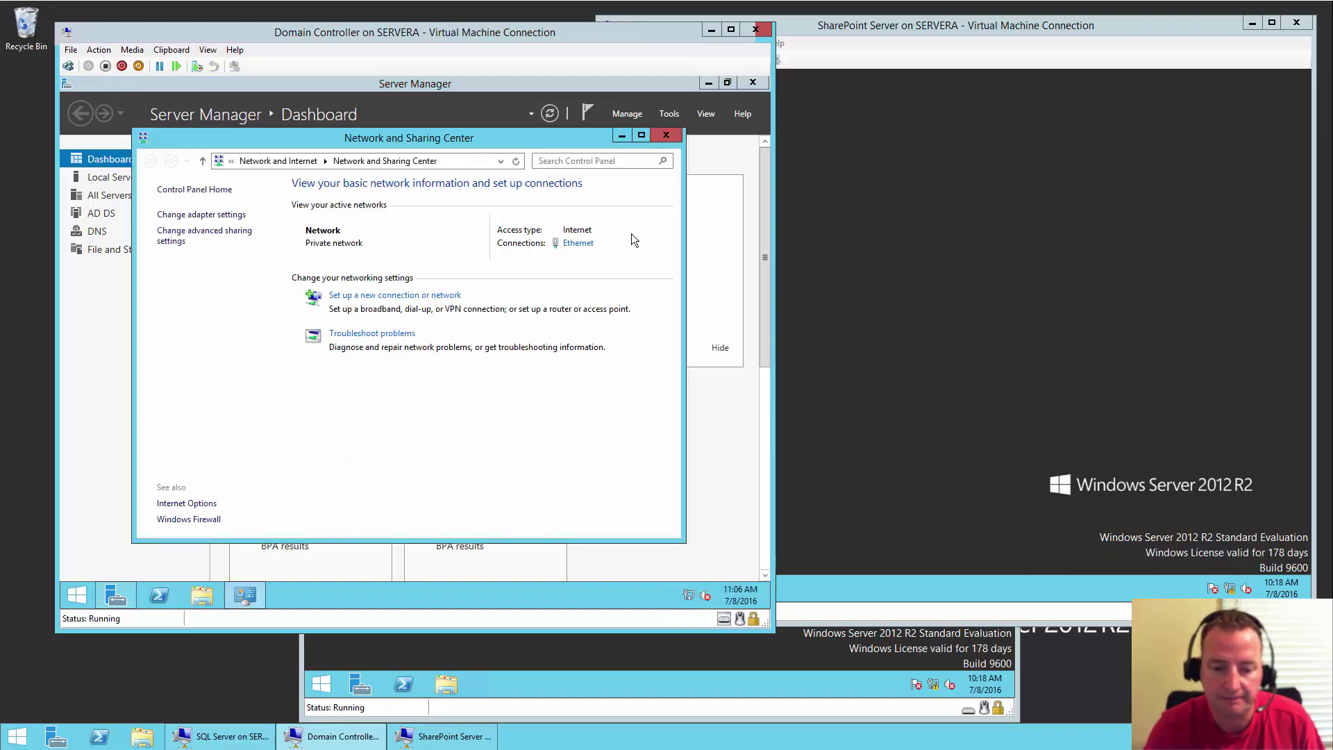
left_click(579, 243)
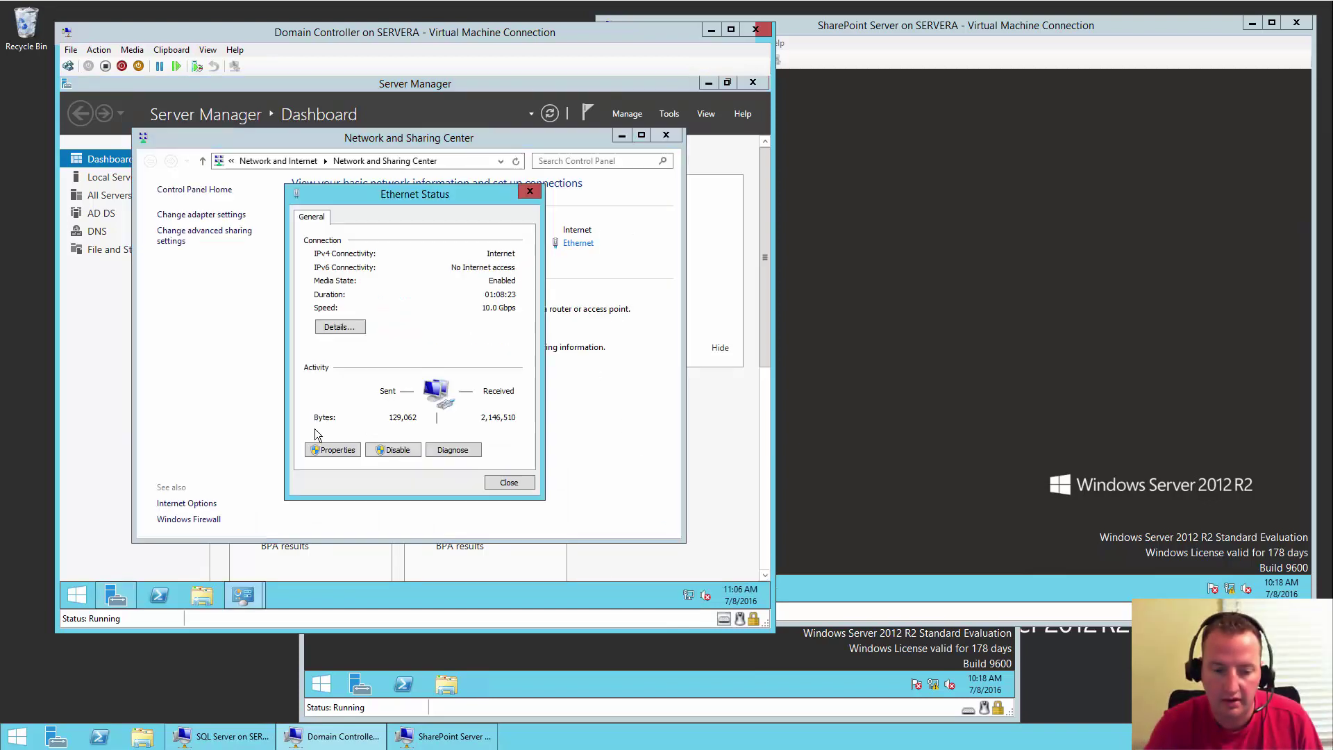
left_click(318, 450)
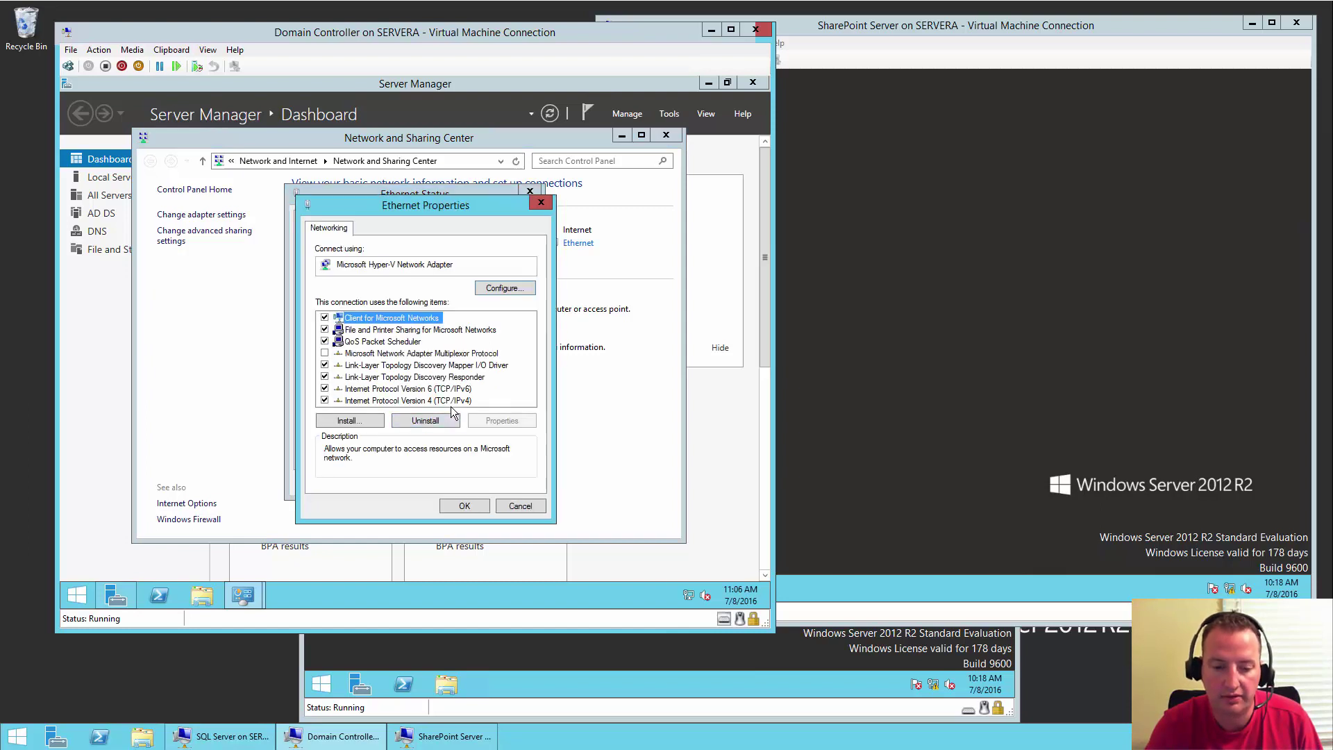
left_click(455, 402)
left_click(499, 421)
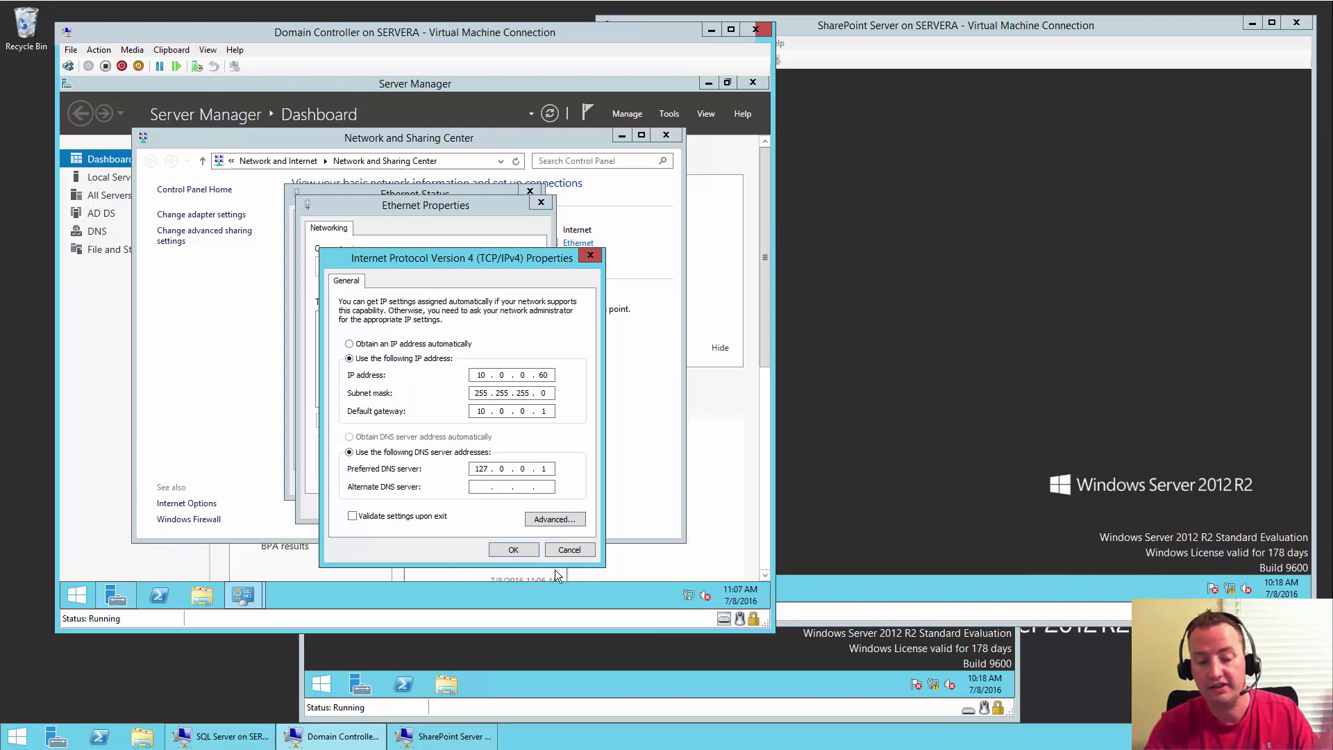
left_click(569, 548)
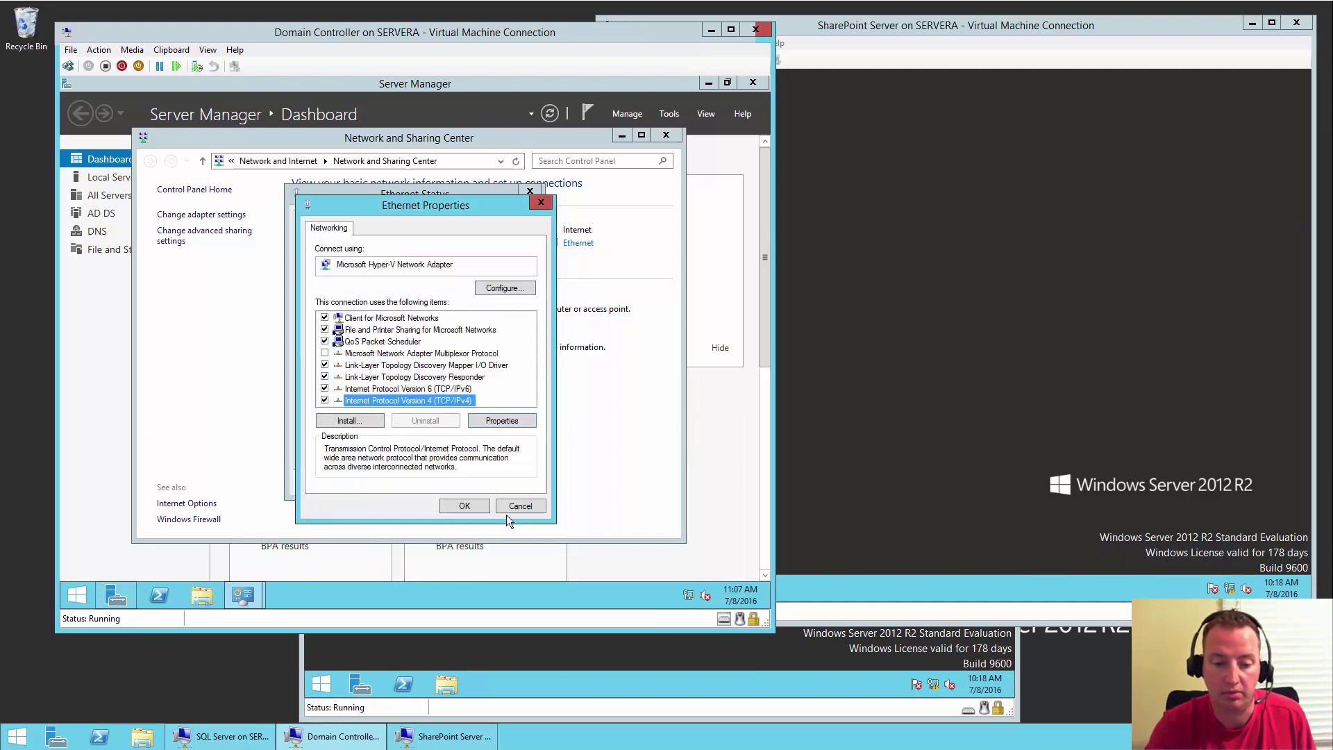
left_click(517, 507)
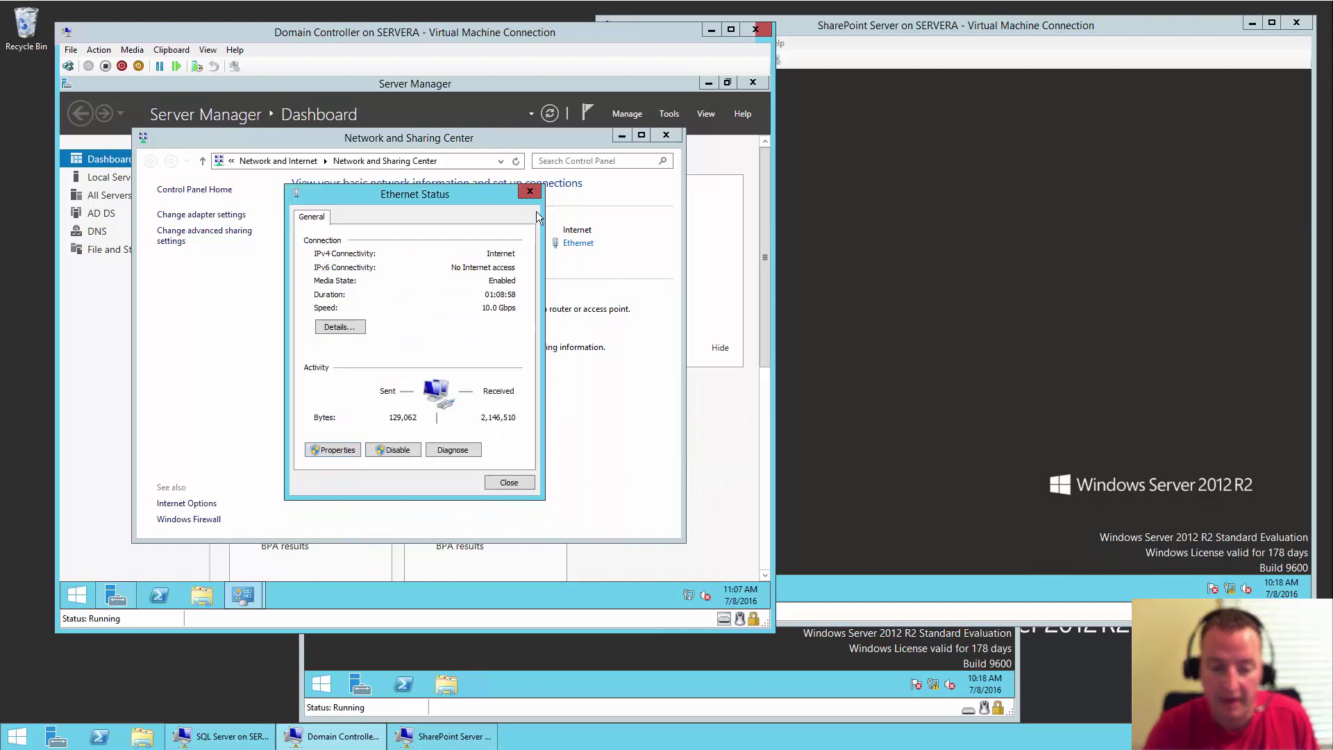
left_click(531, 192)
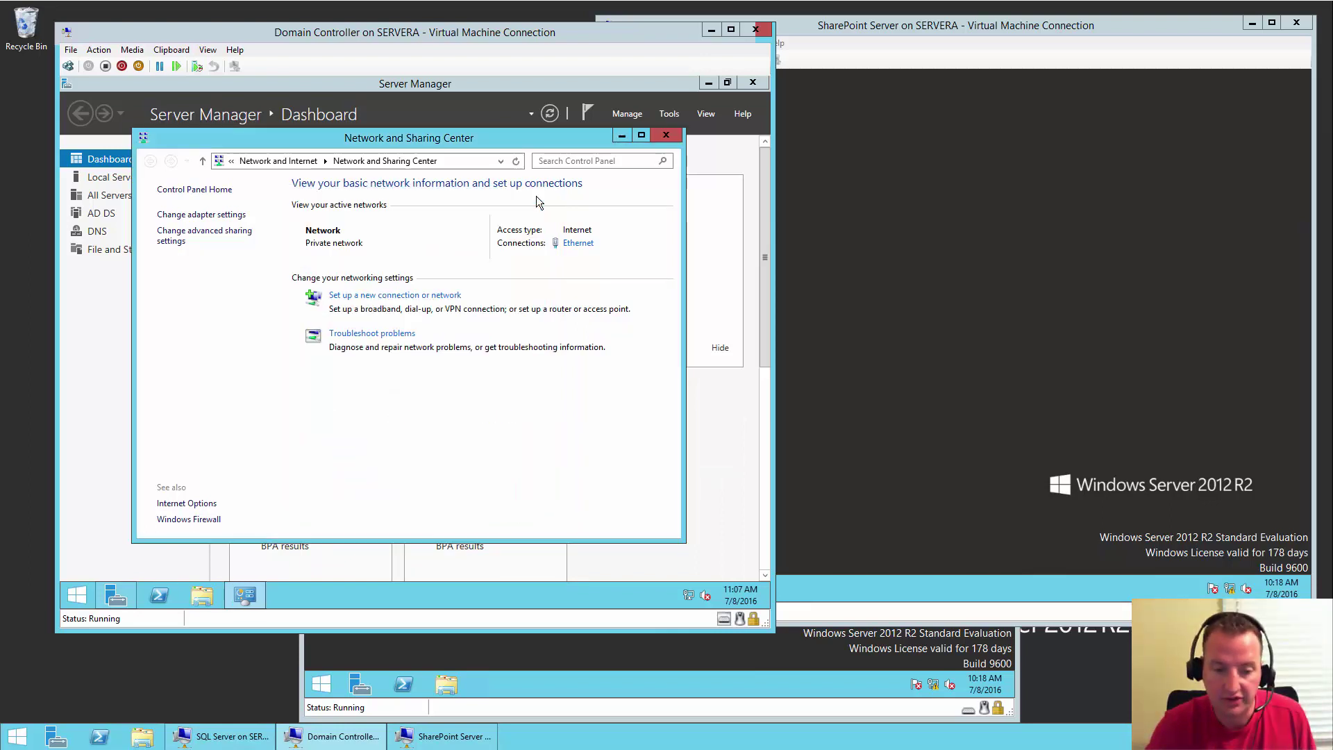
left_click(665, 136)
left_click(669, 114)
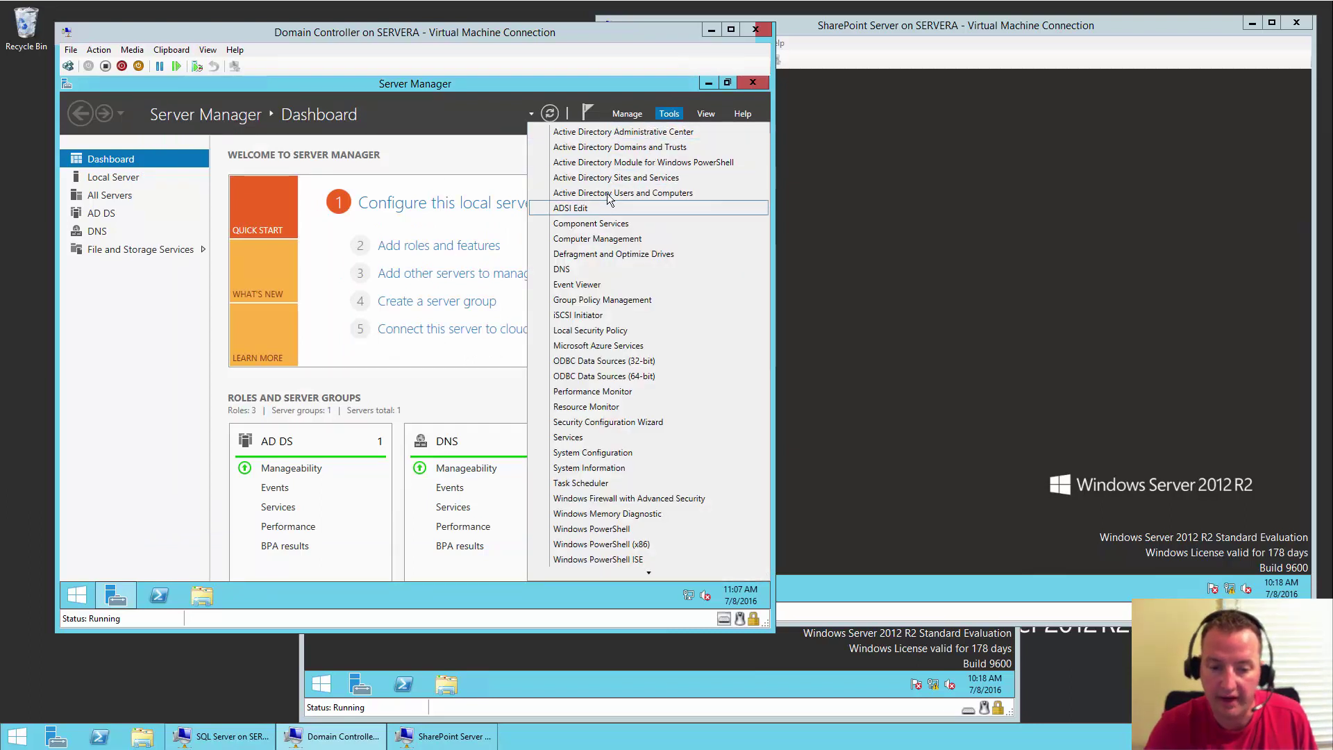
- In DNS Manager, view DCDEMO's server properties to confirm forwarder 10.0.0.1, then close DNS Manager
left_click(565, 269)
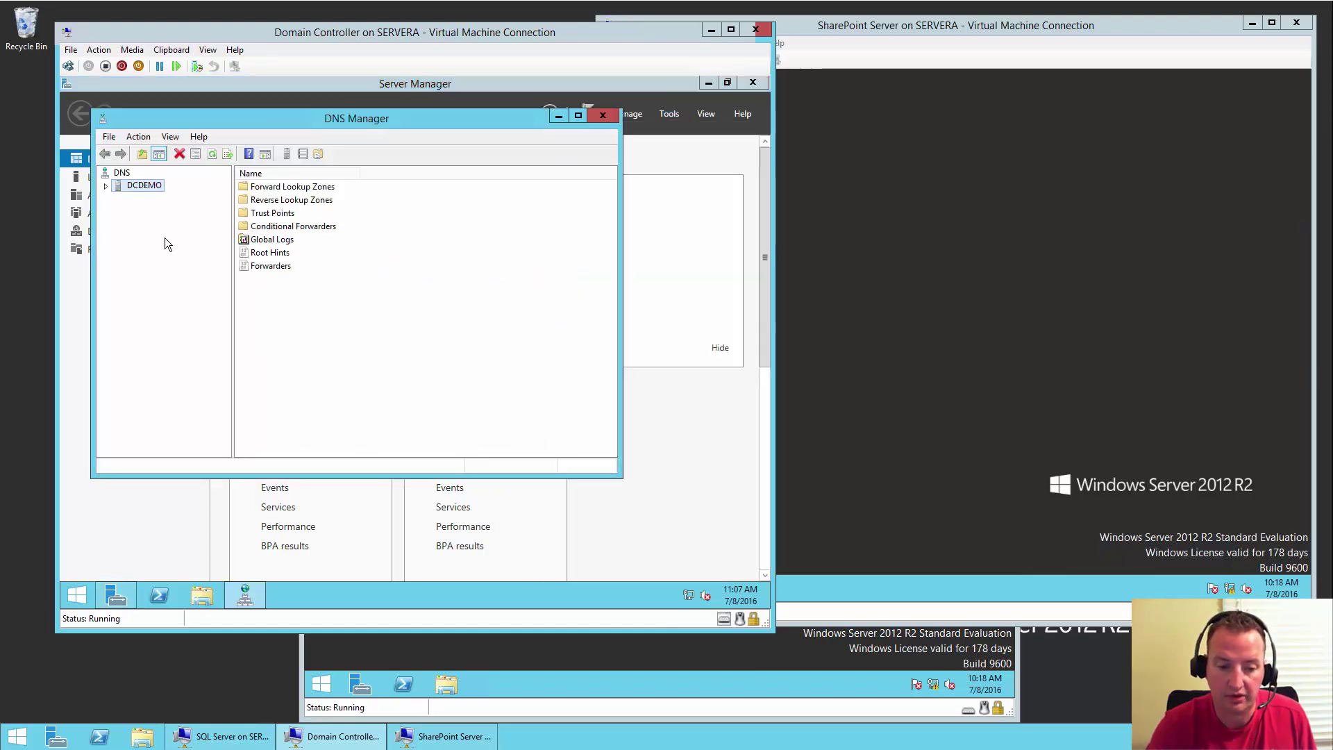
right_click(150, 190)
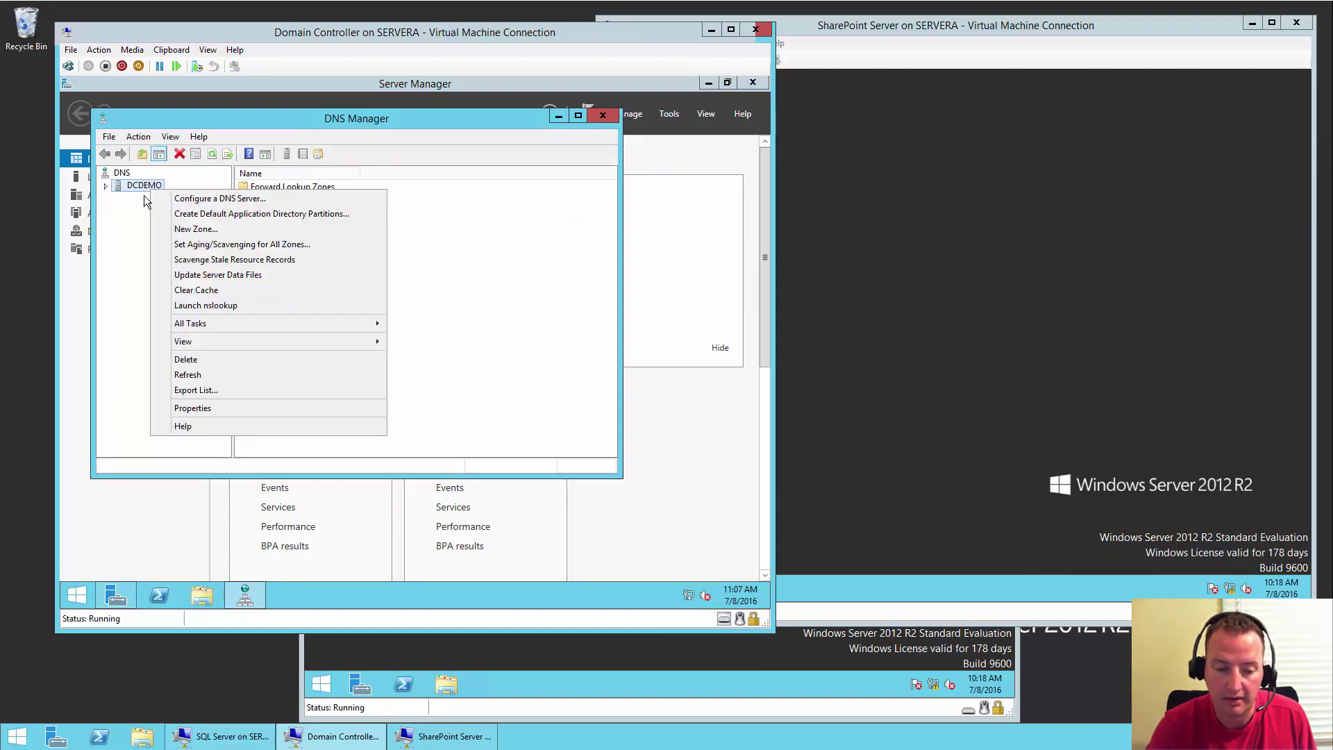
left_click(137, 200)
double_click(143, 187)
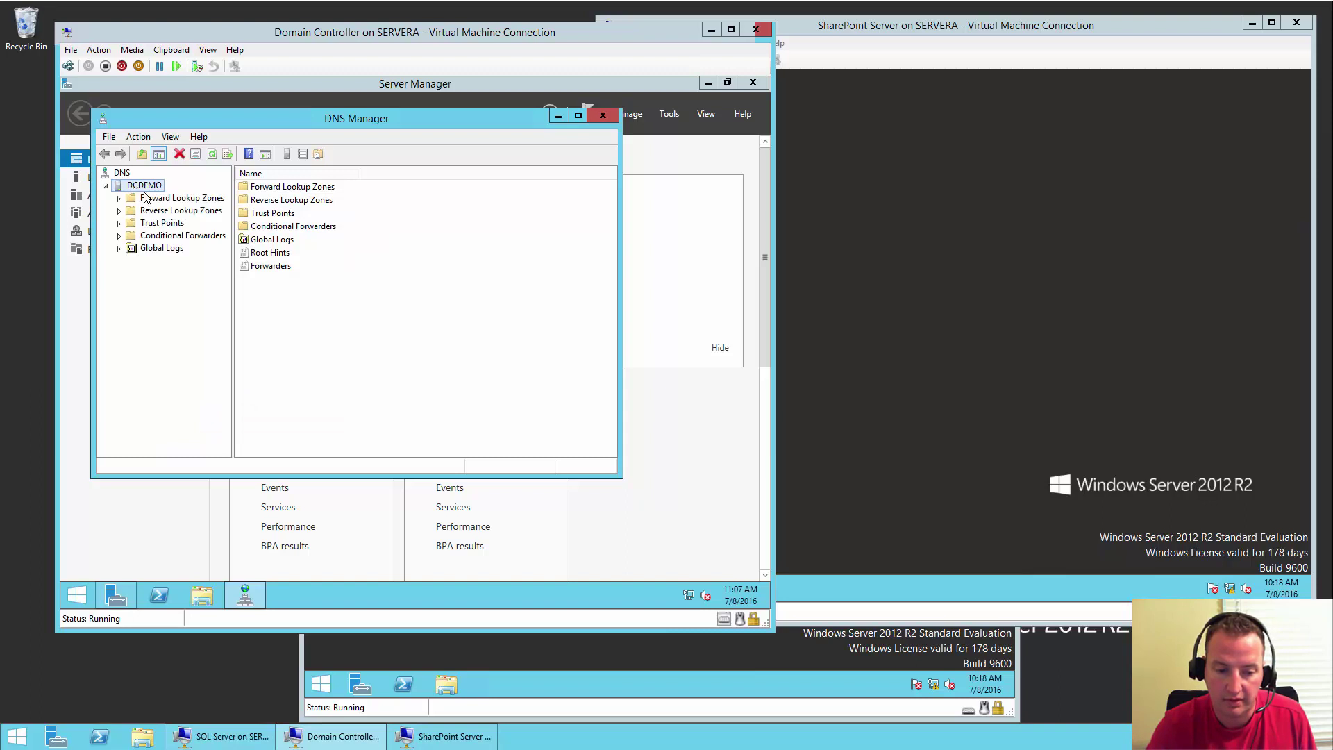
right_click(152, 184)
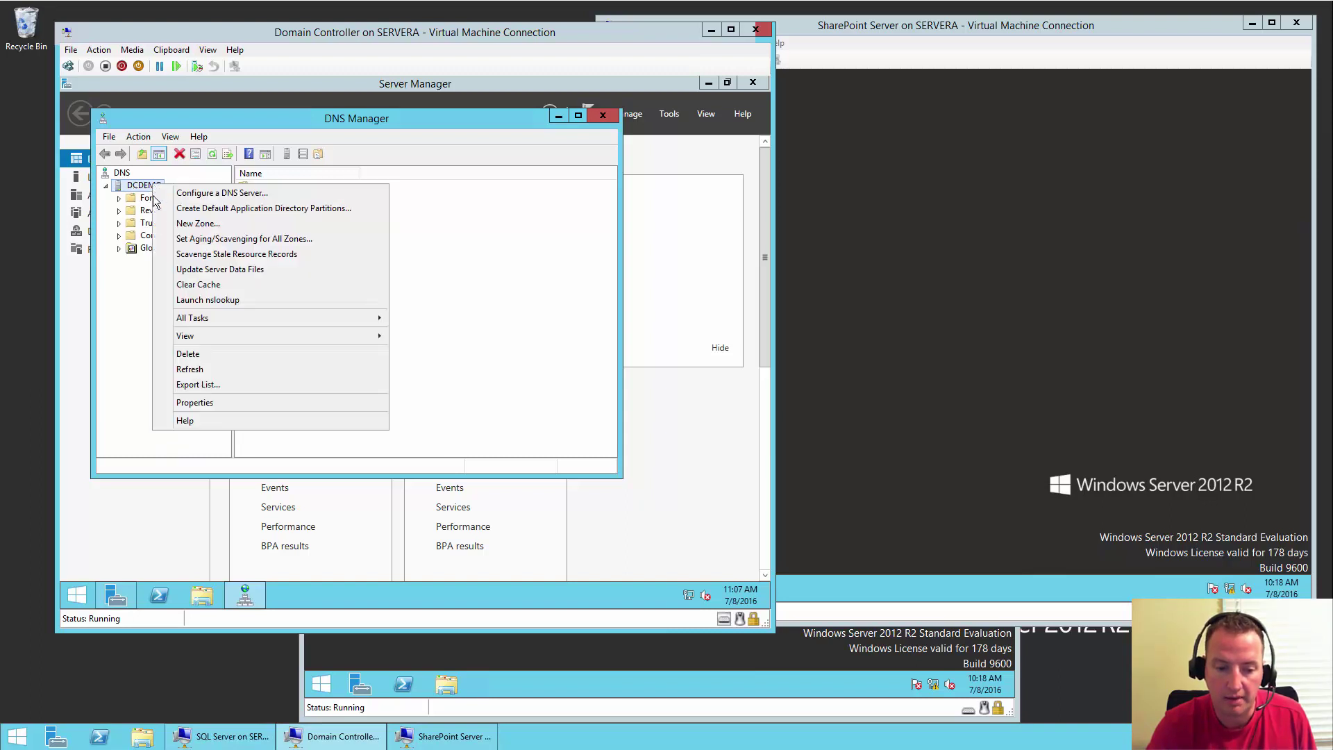
left_click(211, 403)
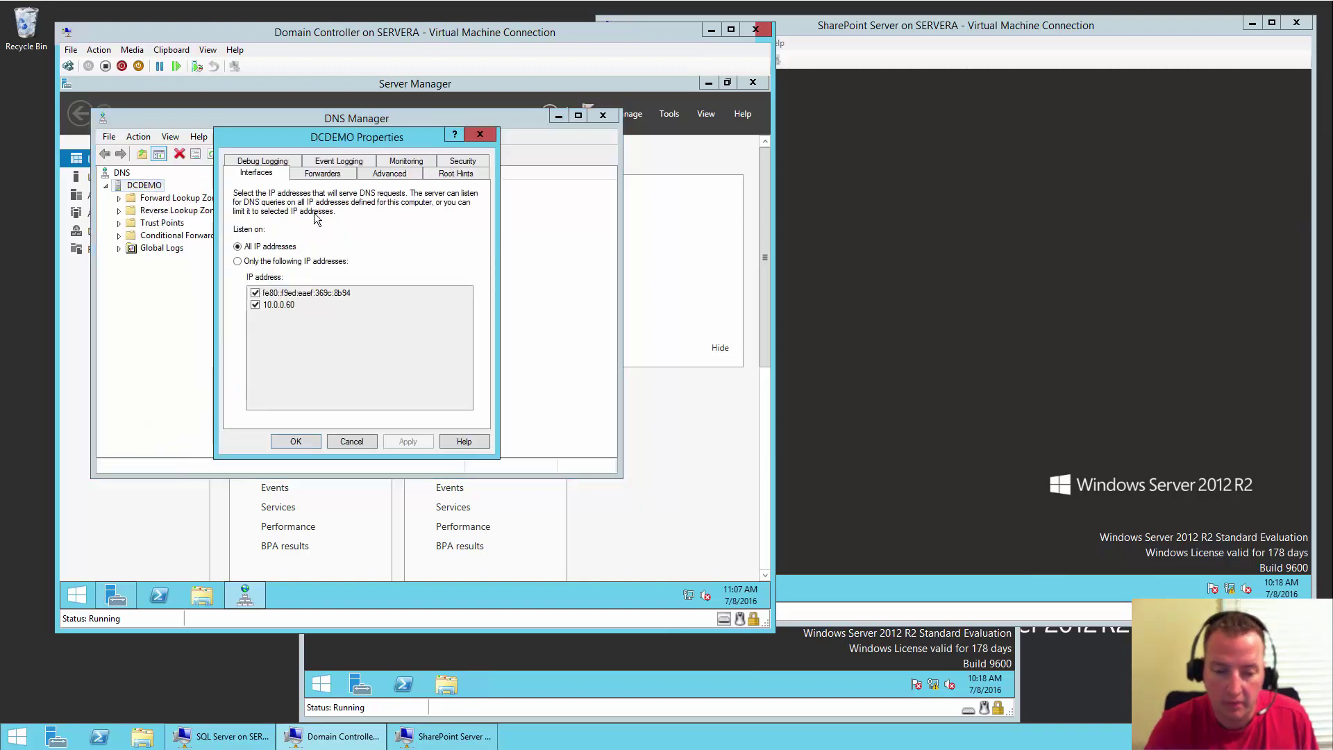
left_click(340, 175)
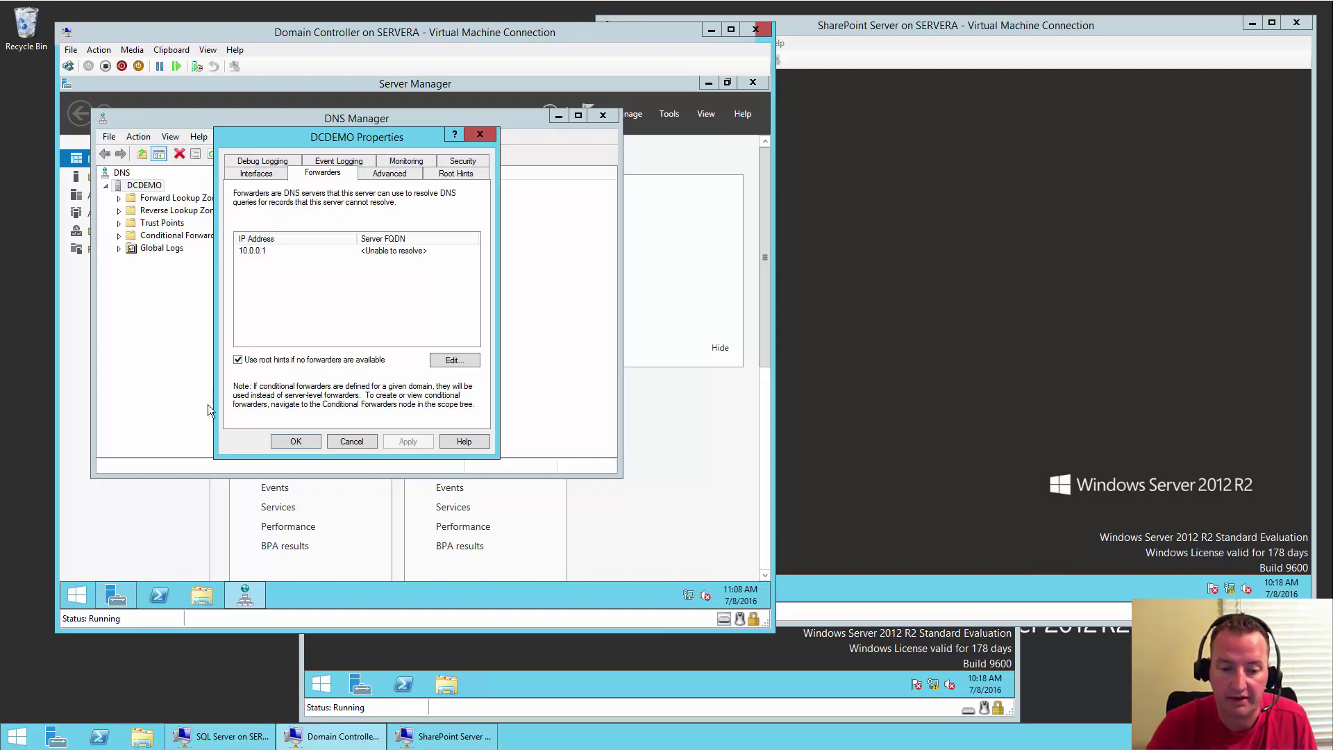
left_click(477, 136)
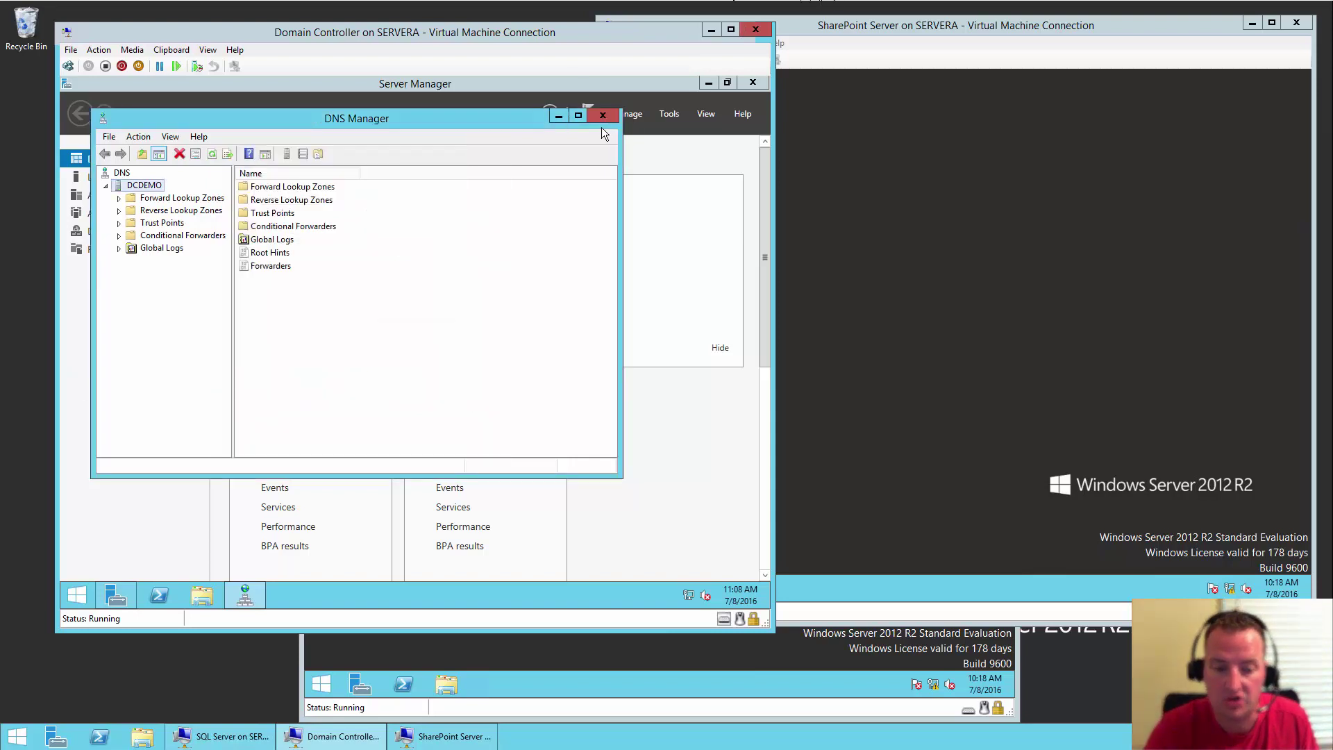
left_click(606, 117)
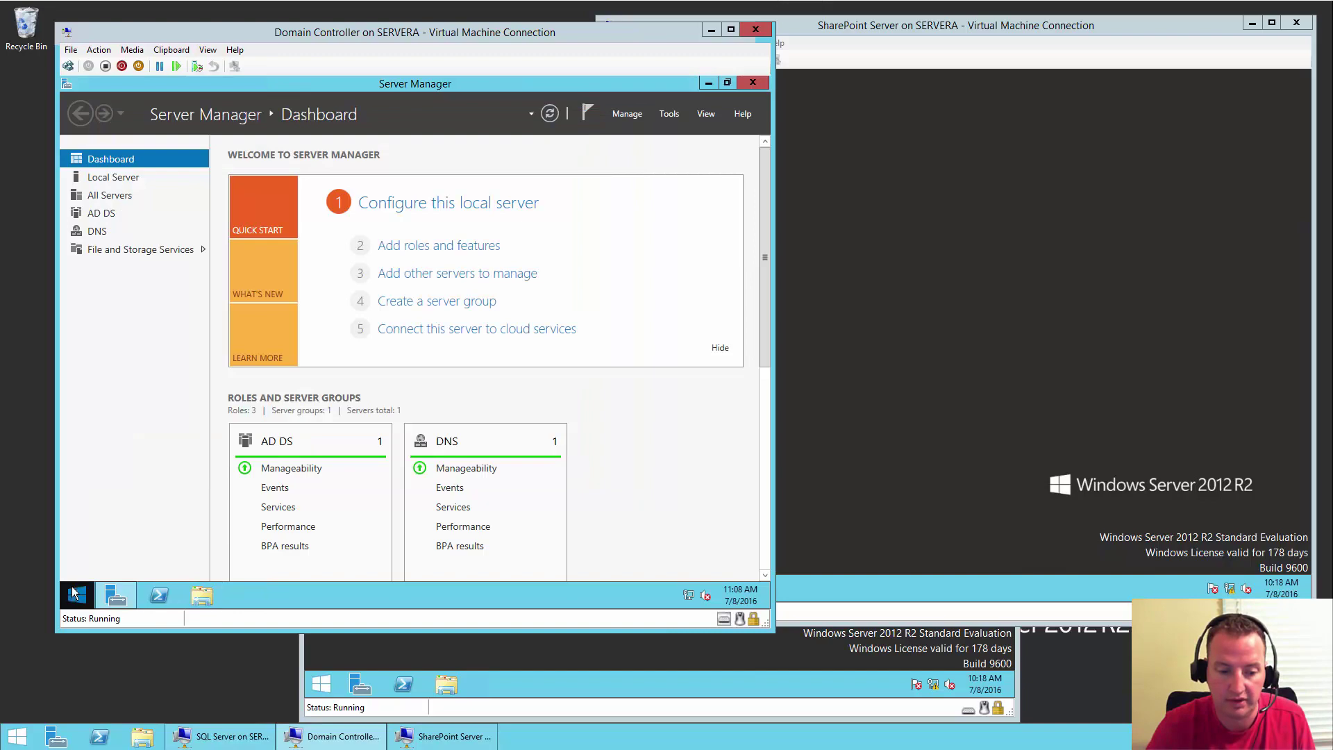
left_click(75, 592)
left_click(266, 415)
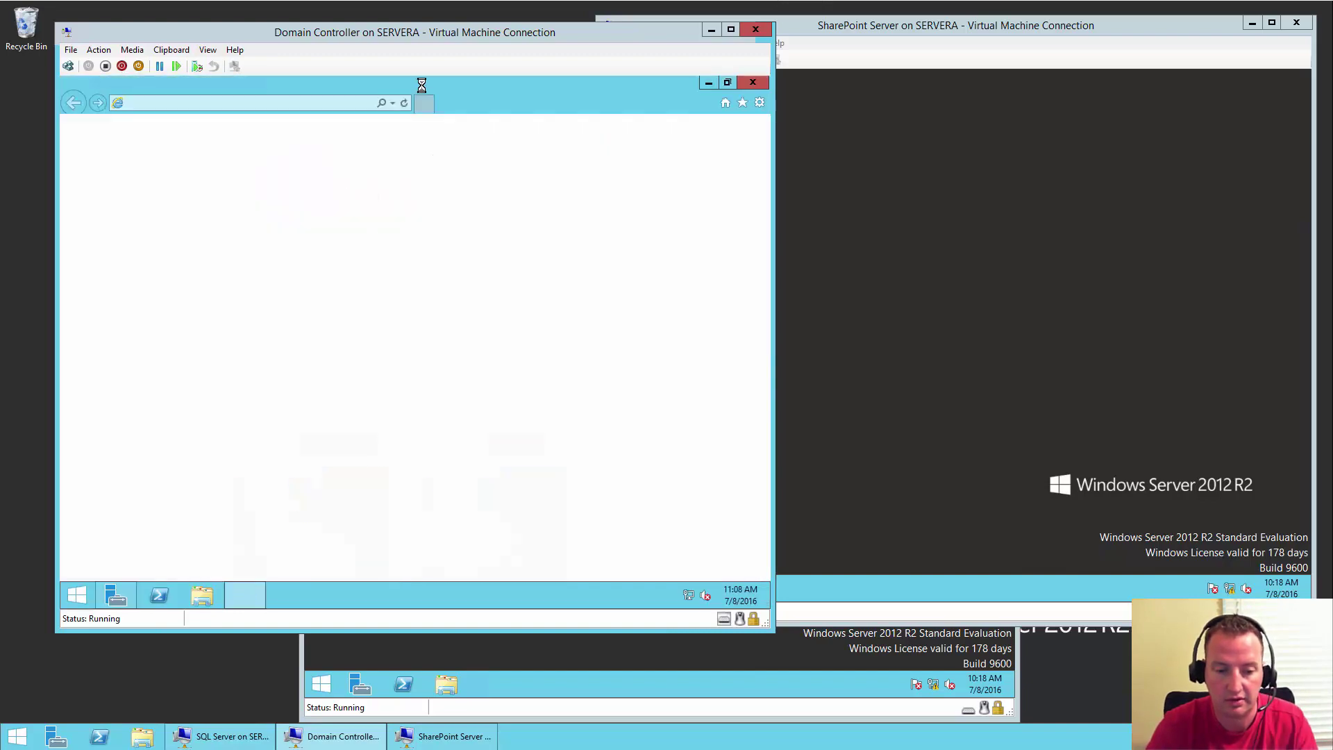
left_click(314, 107)
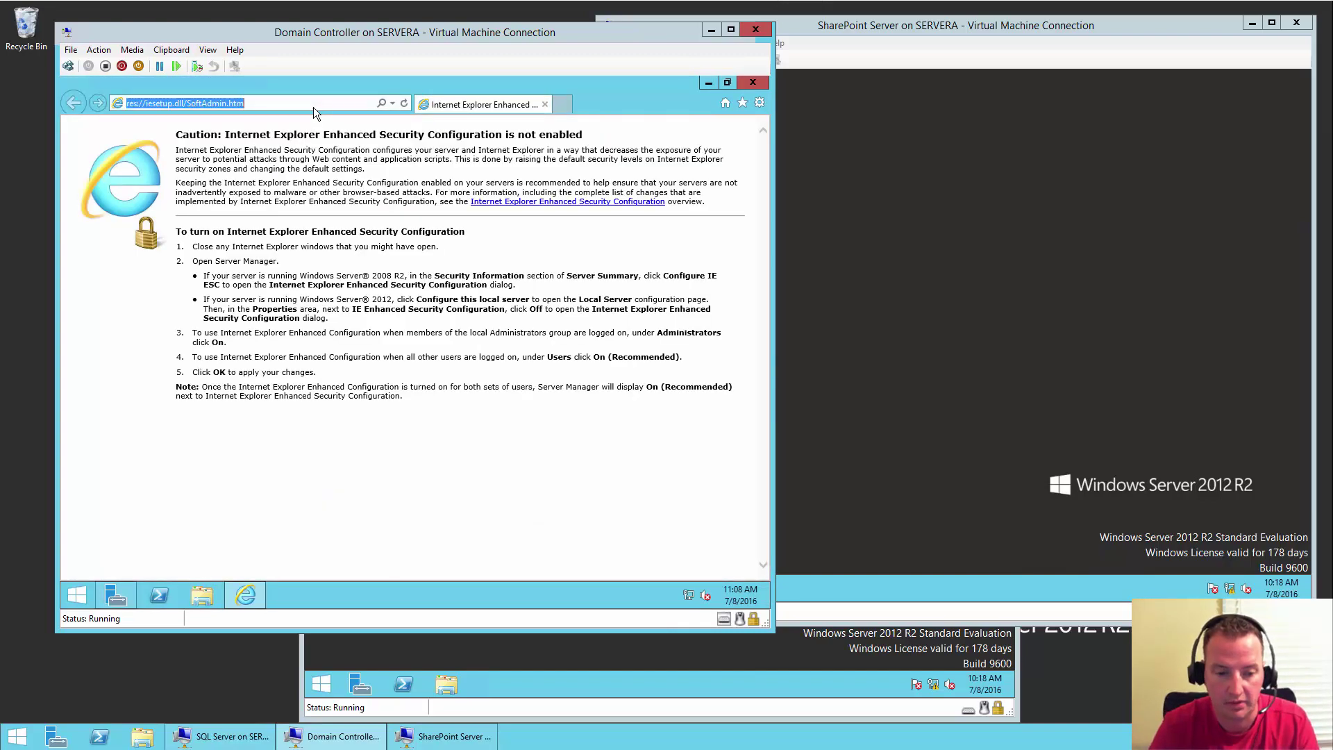
type("www.boldzebras.com/")
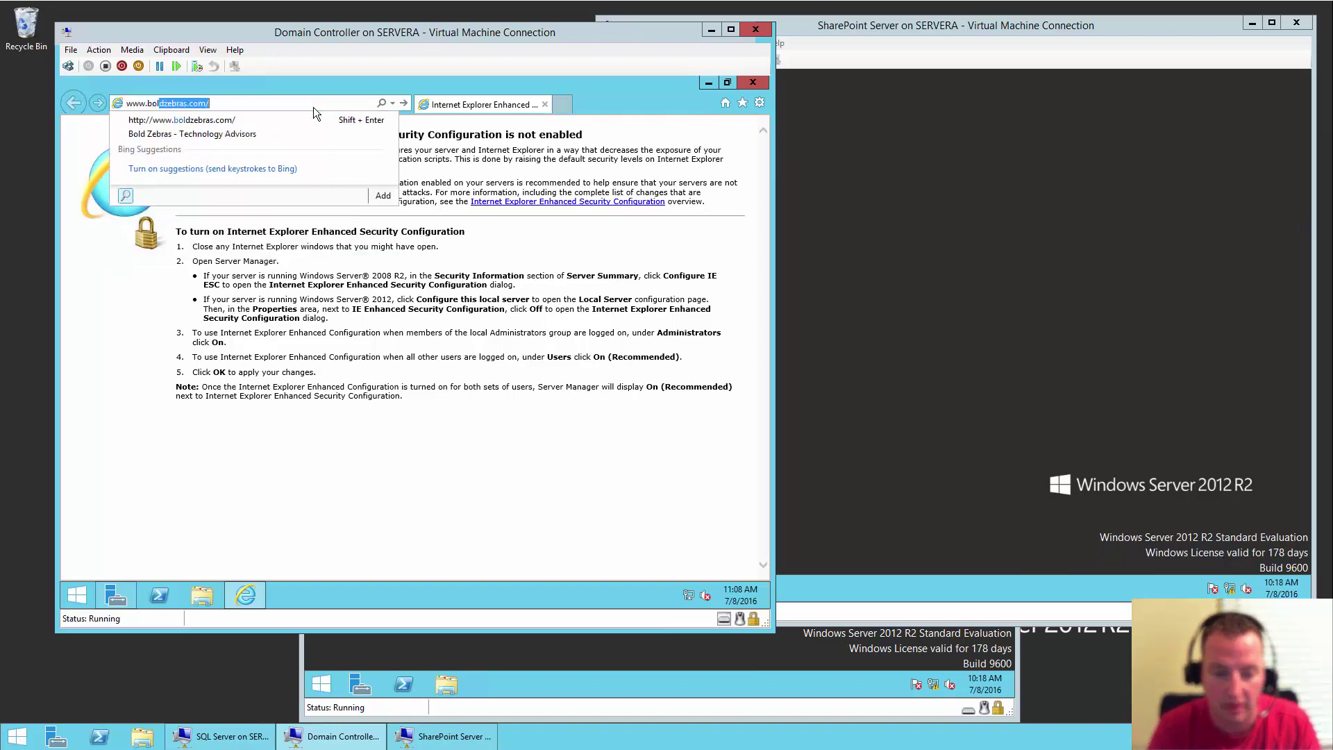
key("Return")
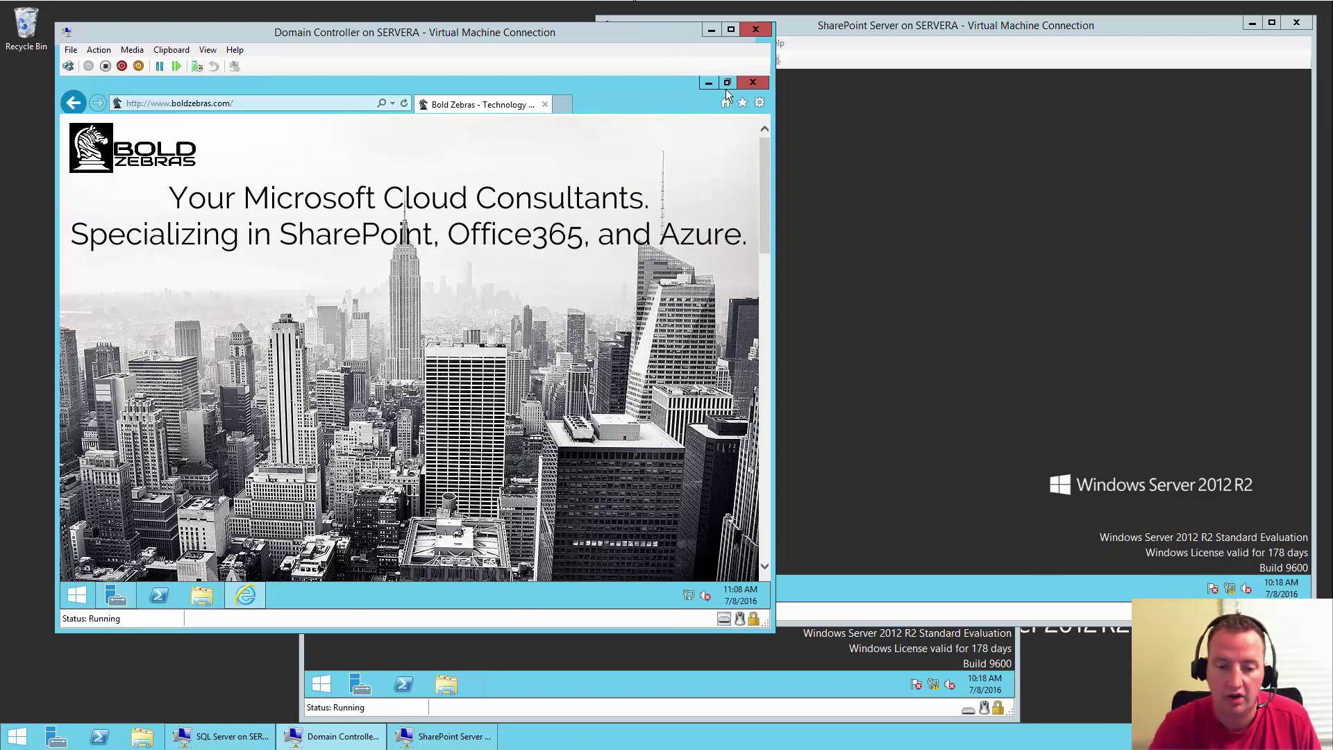
left_click(746, 84)
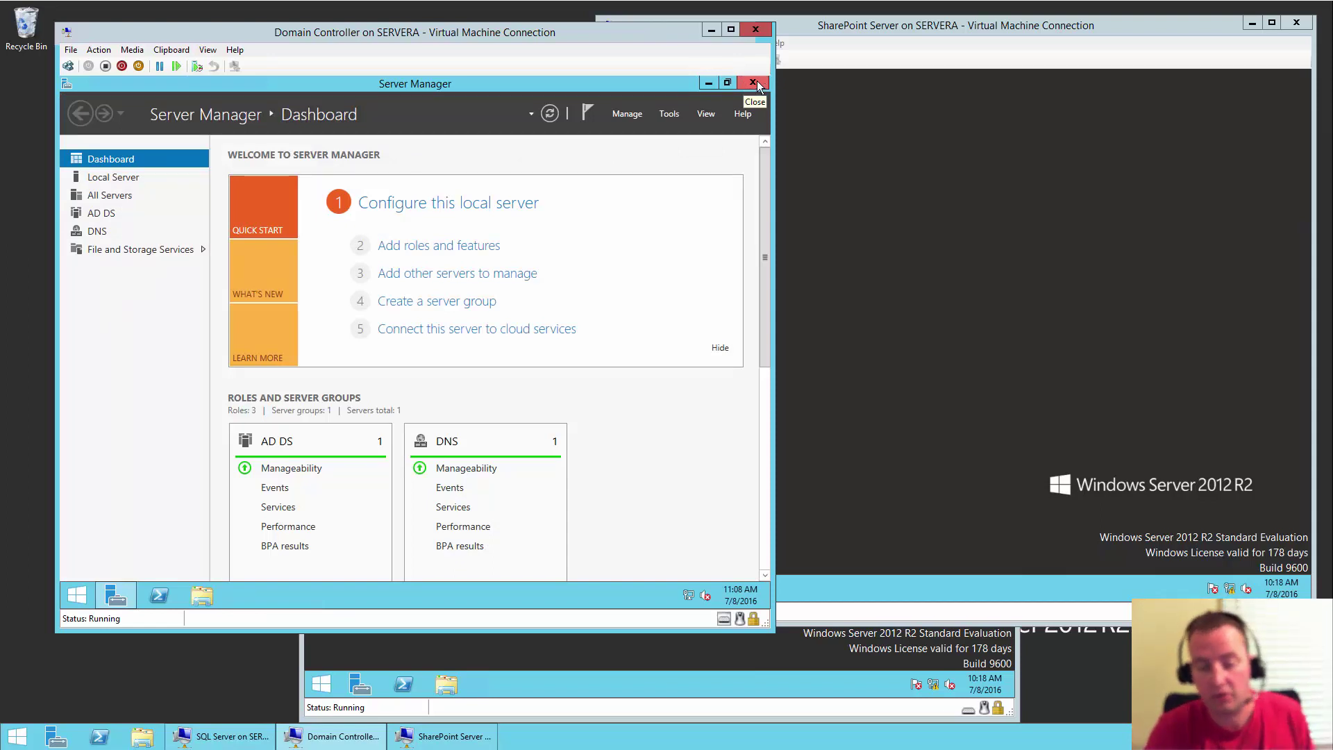
left_click(927, 177)
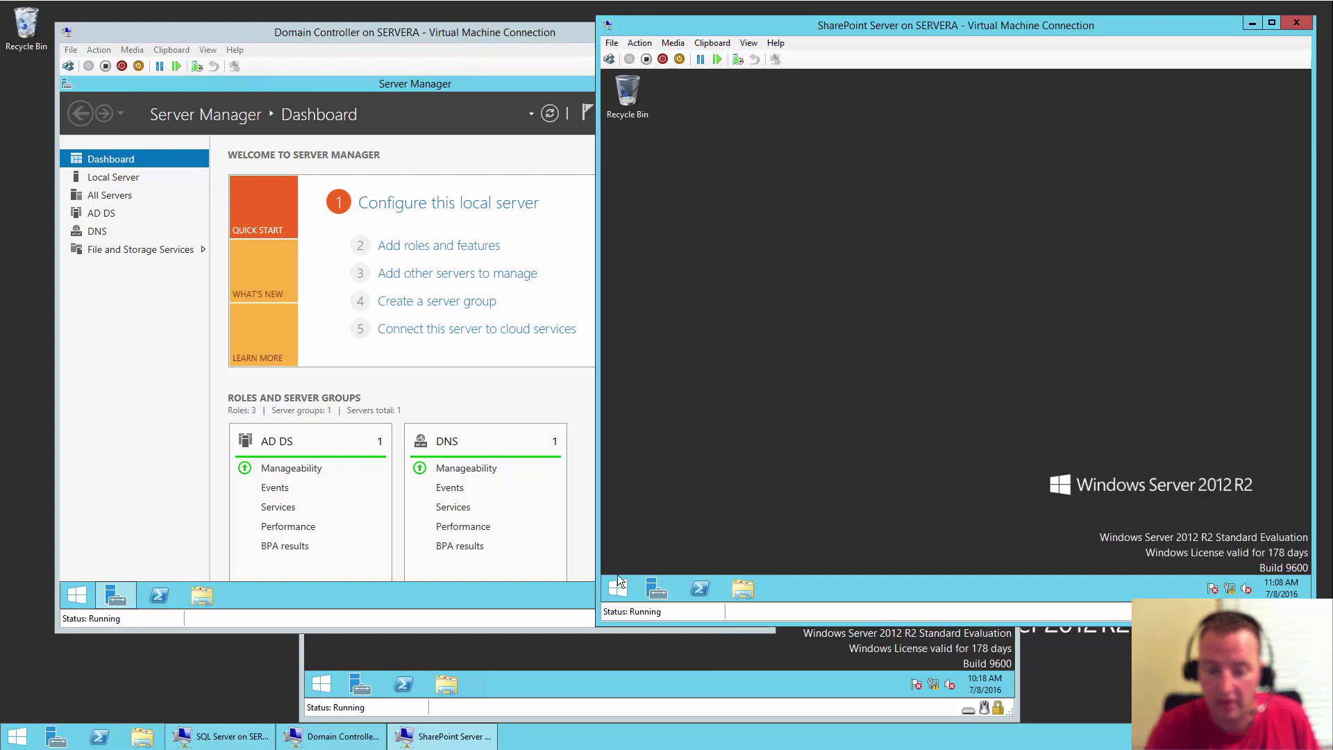
- On SPdemo, open System Properties from Server Manager's Local Server and enter domain shanescows
left_click(655, 591)
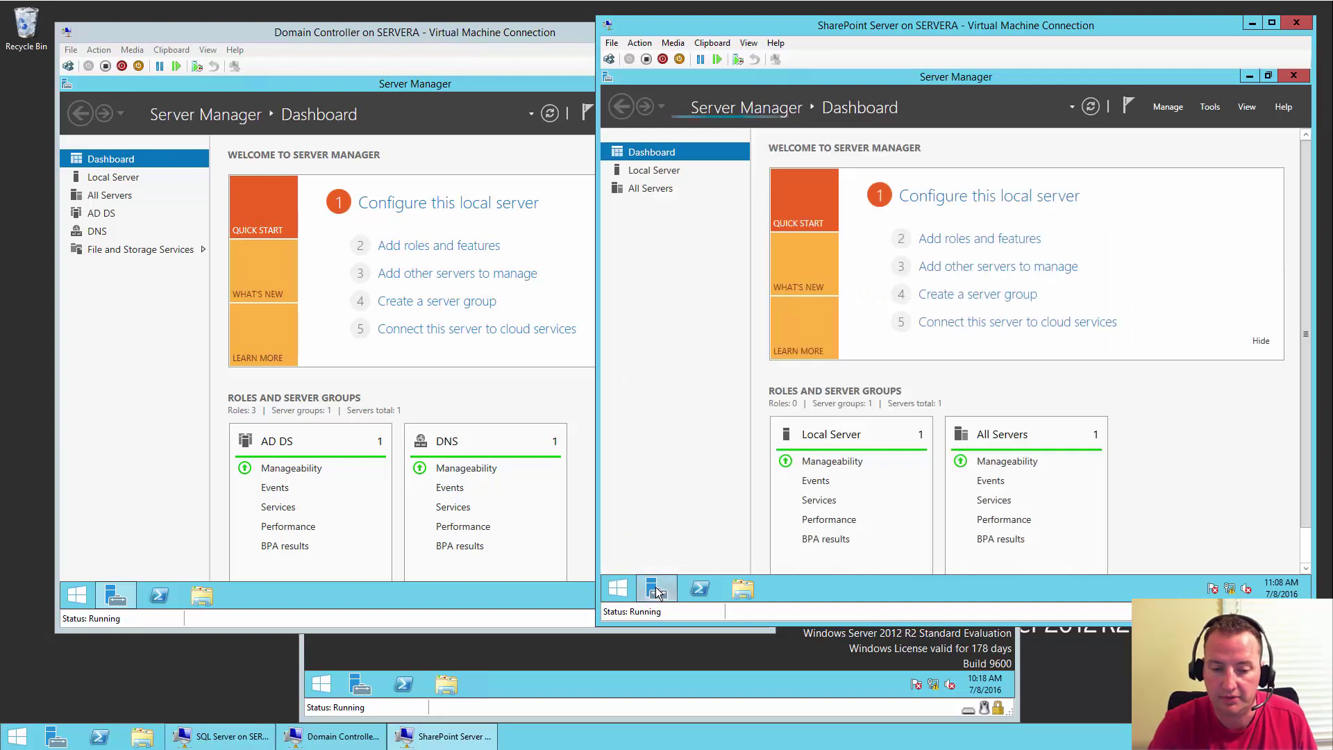
left_click(991, 198)
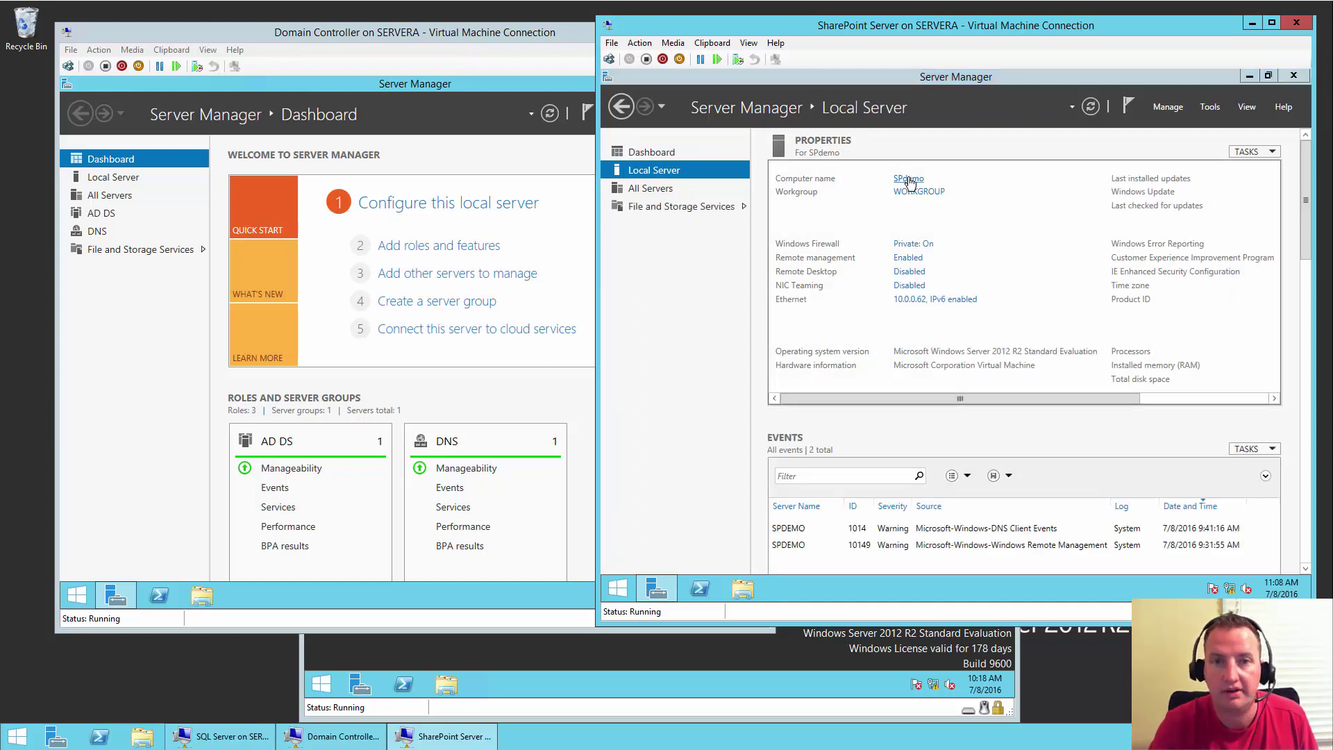
left_click(909, 179)
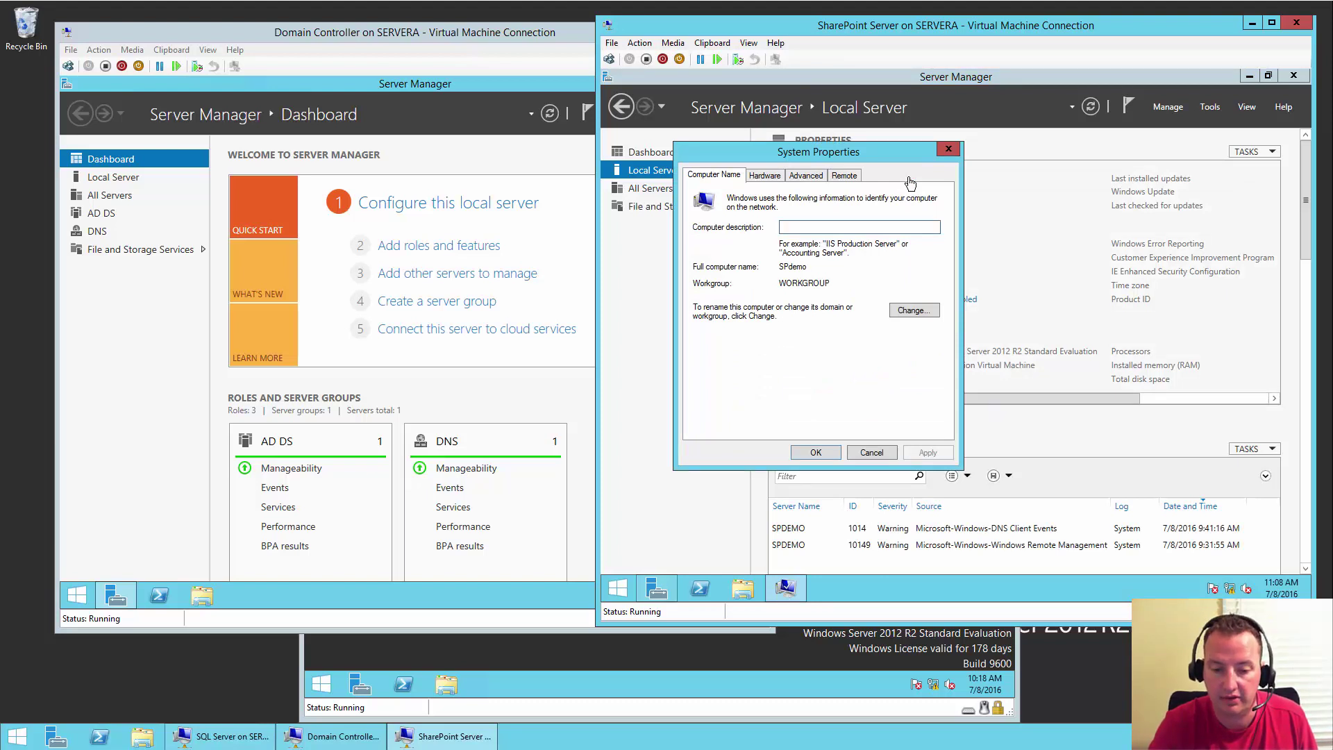
left_click(920, 310)
left_click(733, 341)
left_click(739, 352)
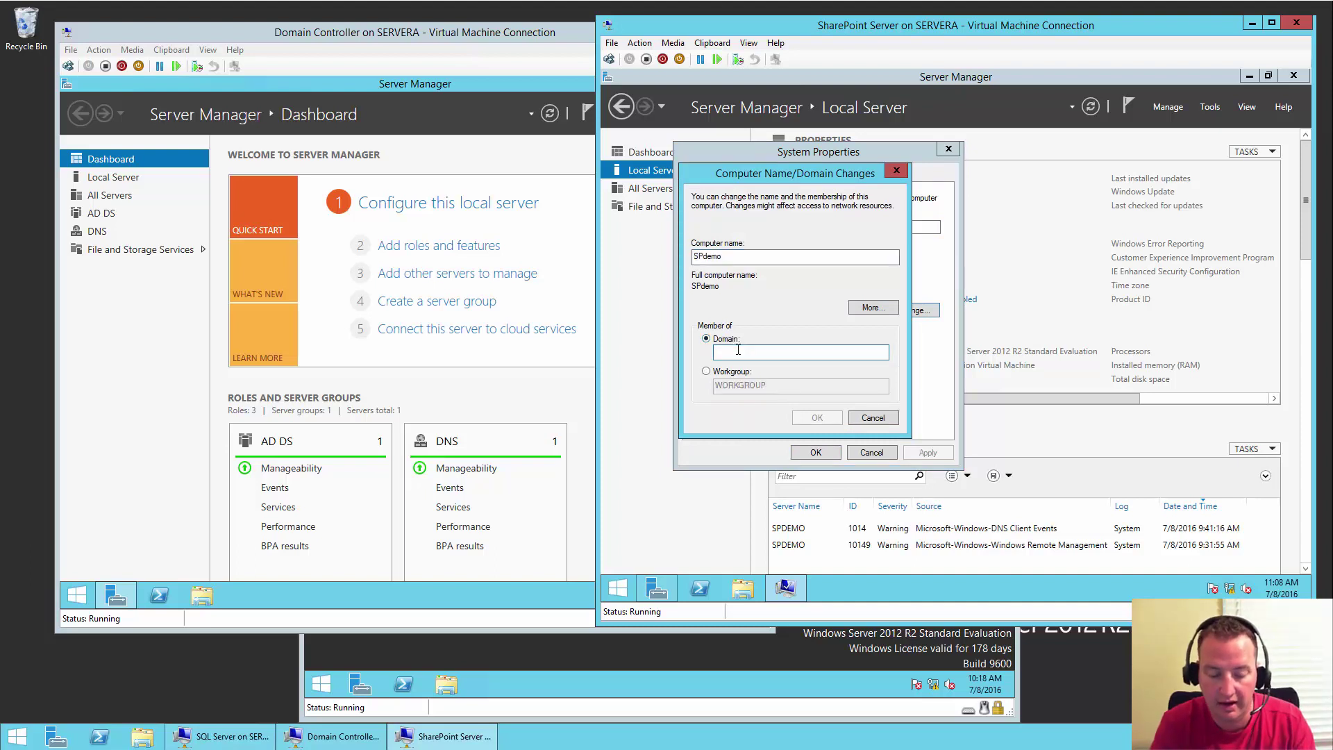
type("shanescows")
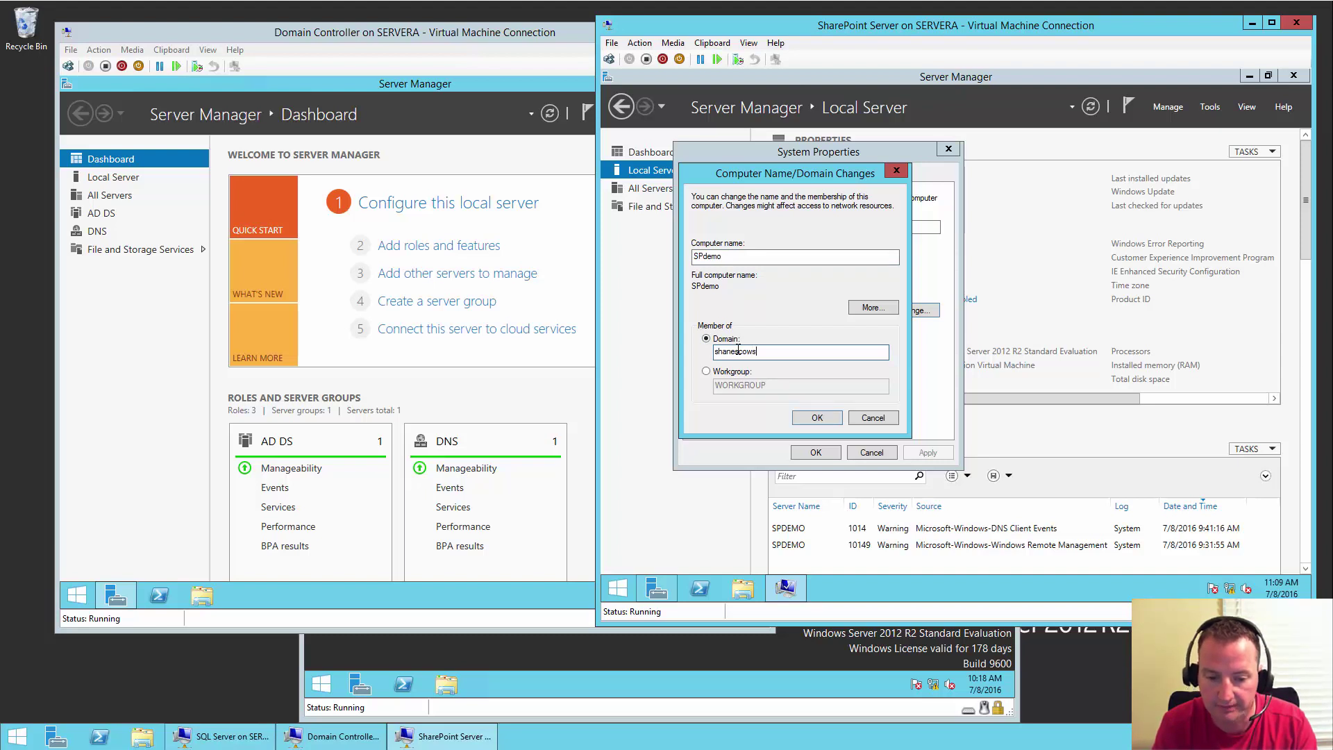
key("Return")
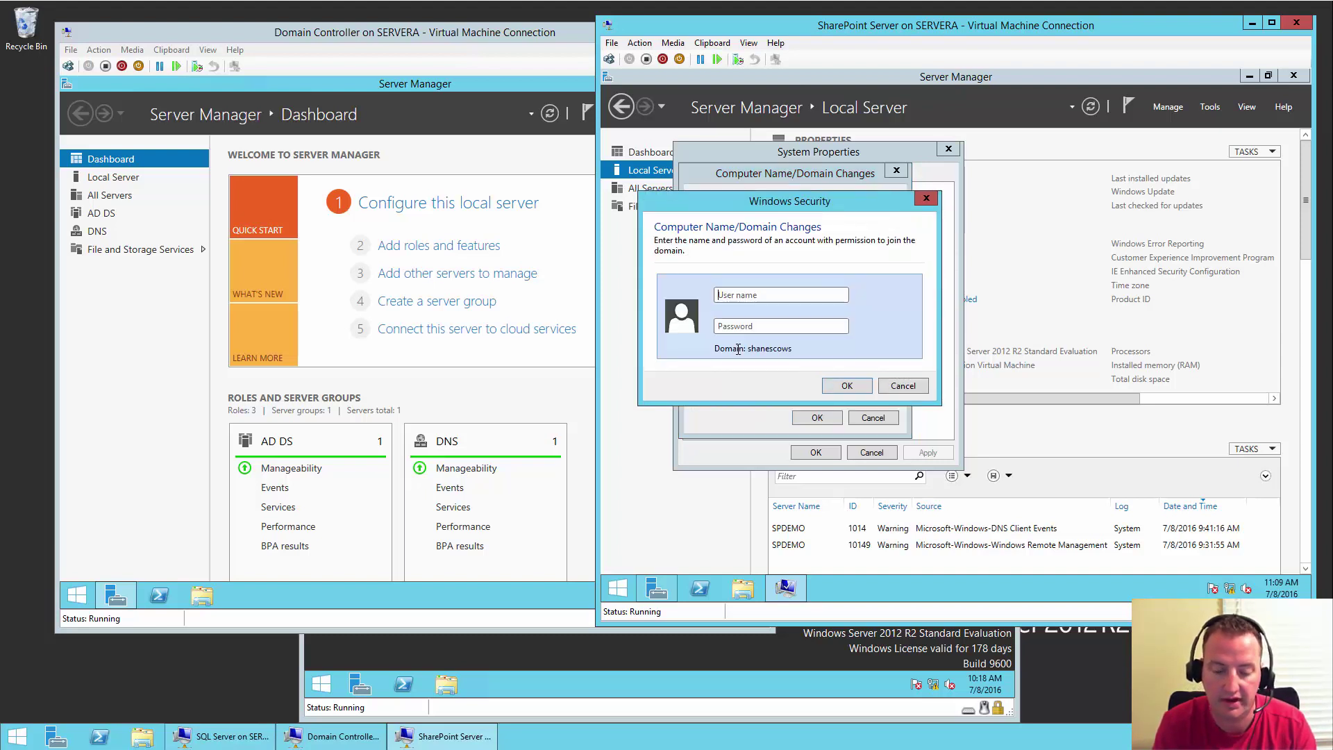
- Authenticate as the domain administrator, acknowledge the welcome and restart notices, and restart SPdemo now
type("ad")
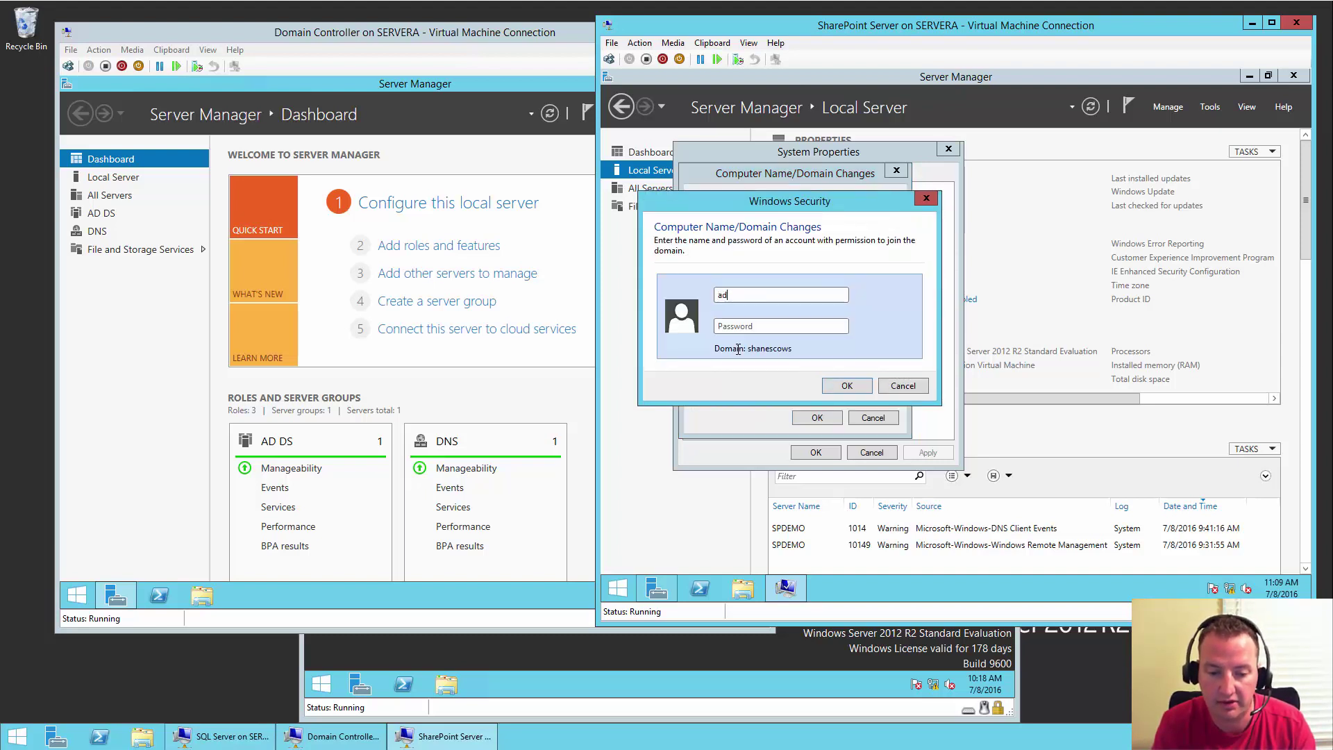
type("ministrator")
key("Tab")
type("••••••••••")
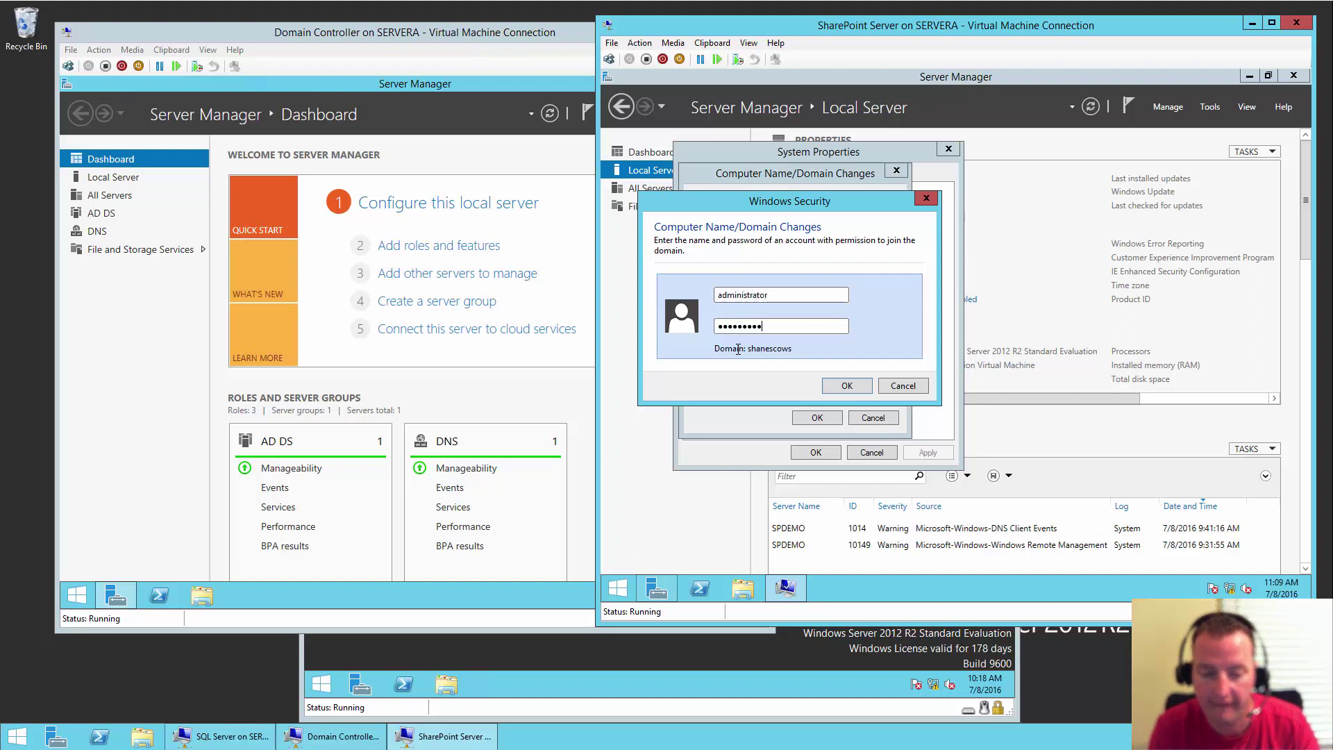
key("Return")
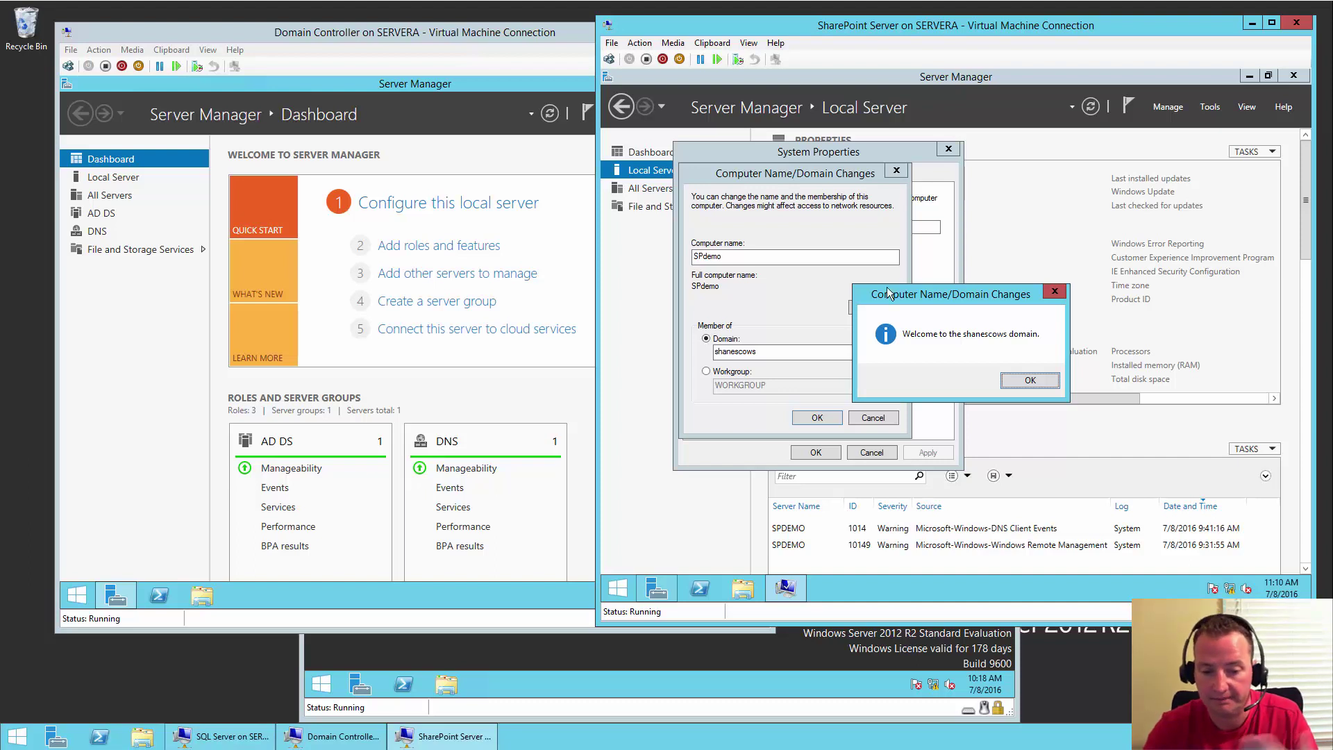
left_click(1029, 382)
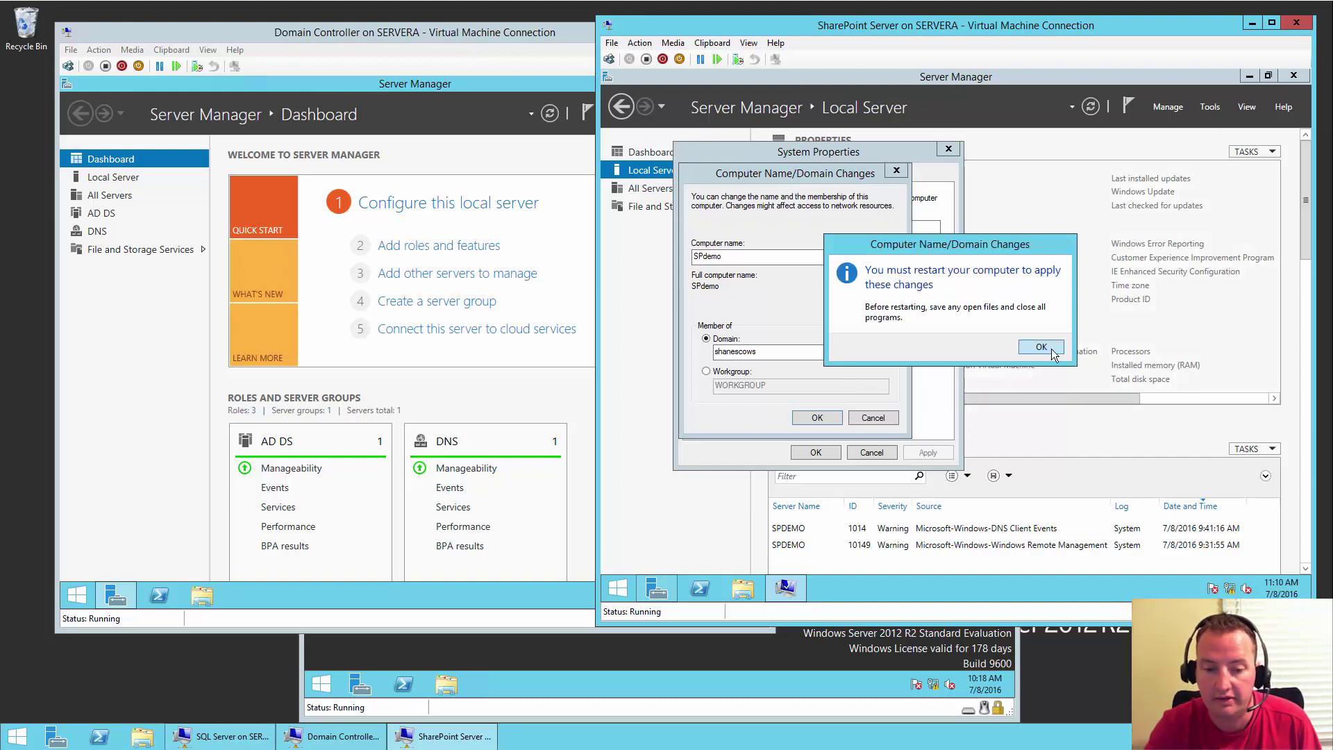
left_click(1053, 355)
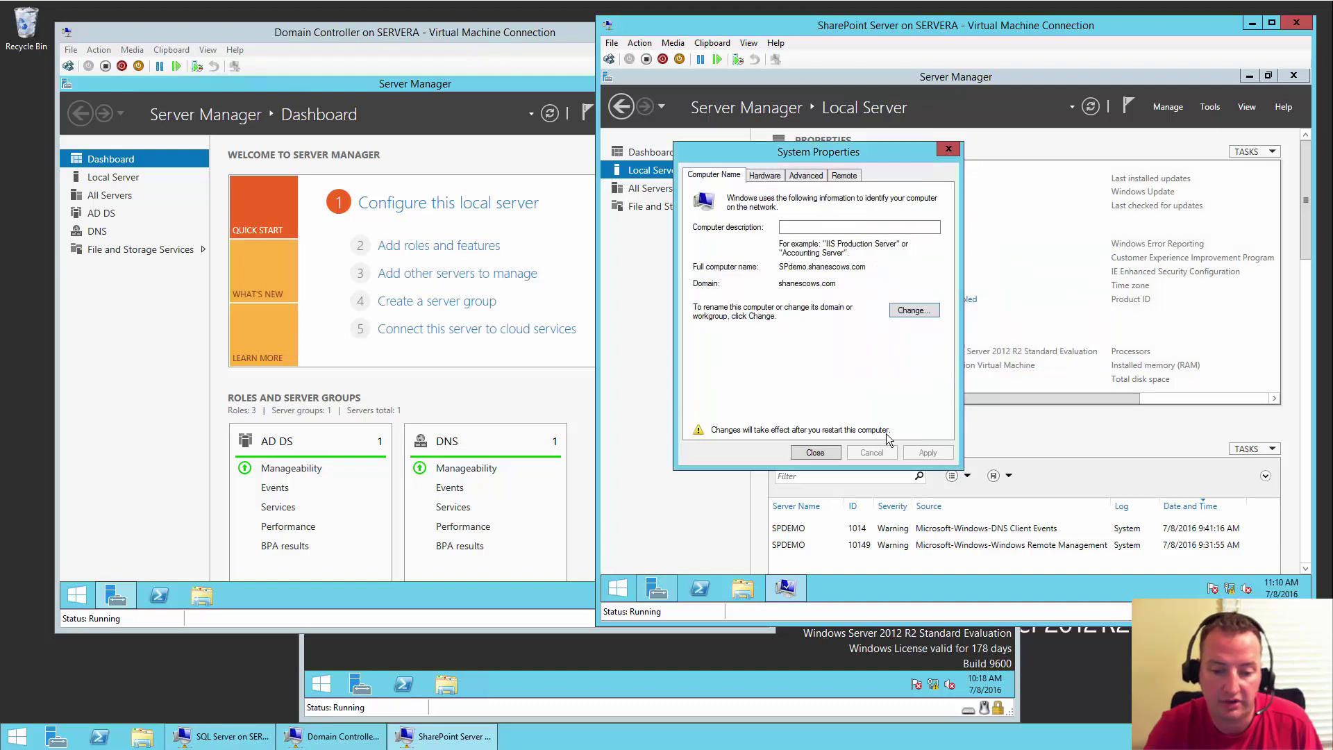
left_click(828, 454)
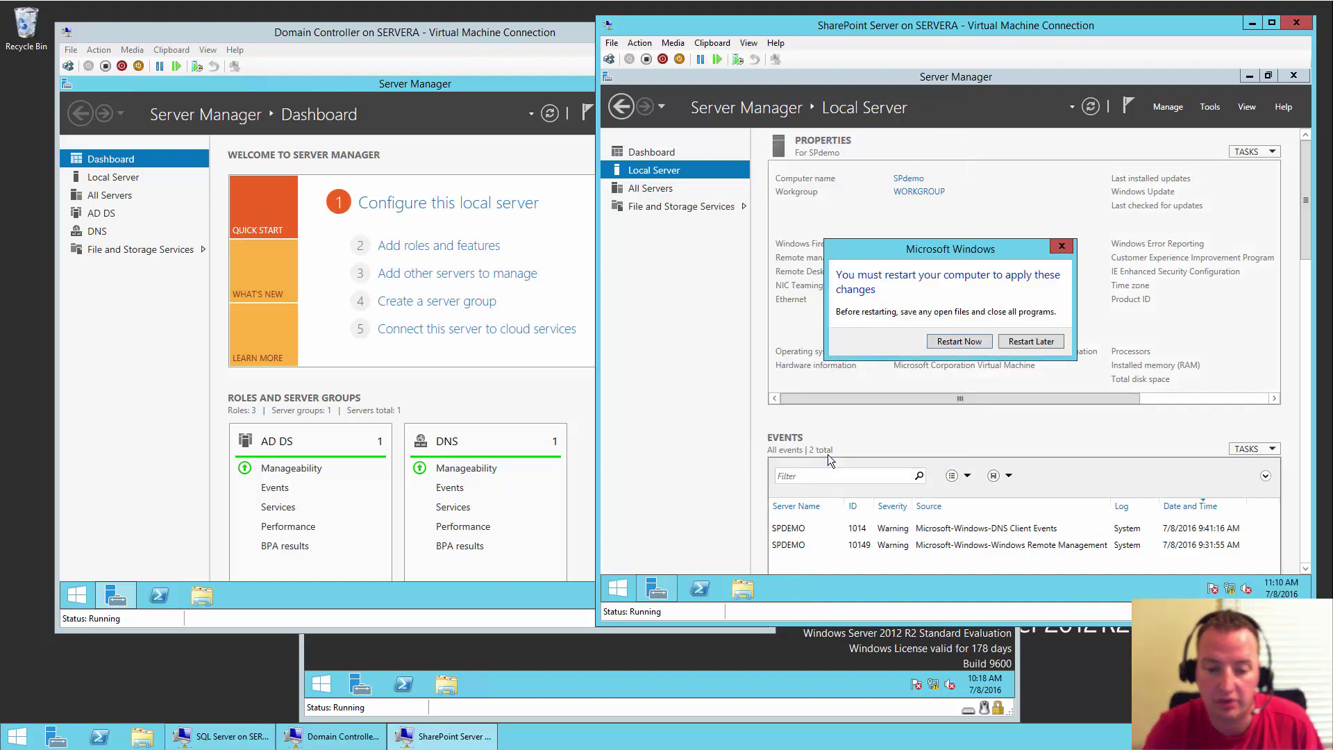
left_click(959, 341)
left_click(596, 661)
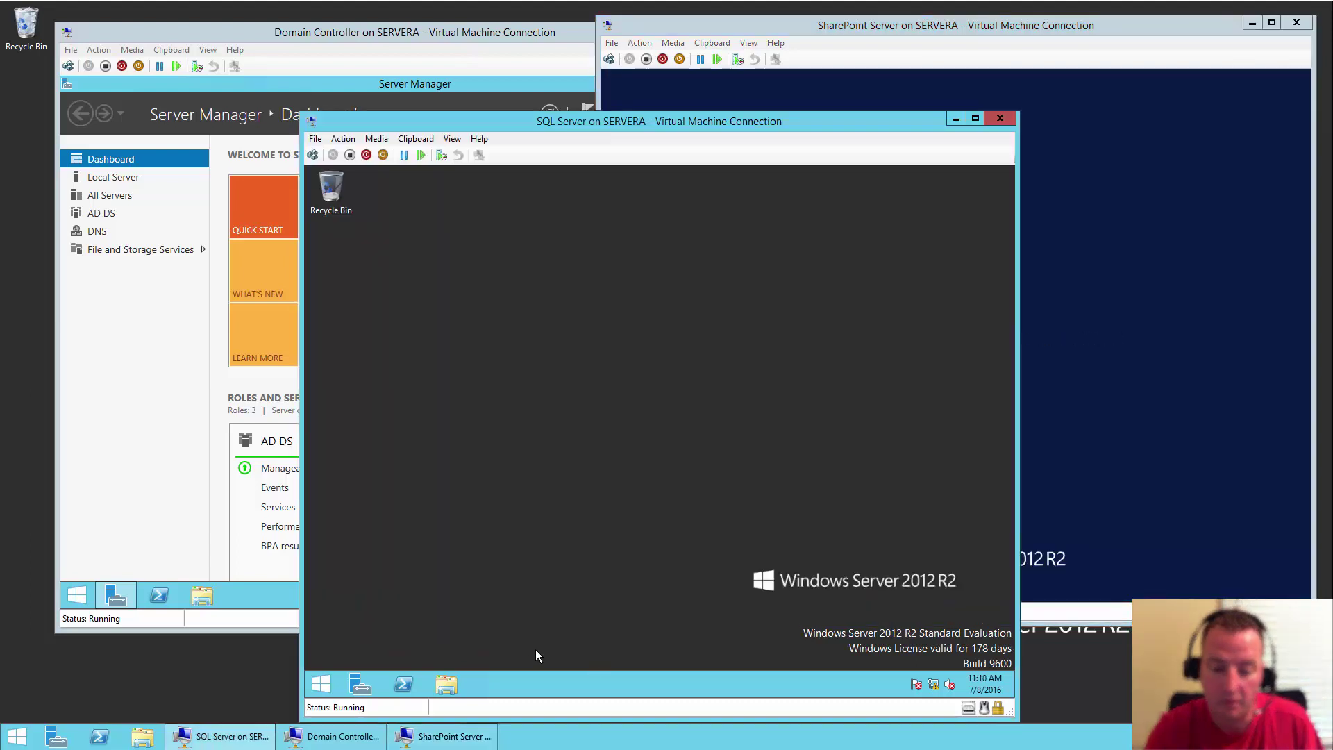
- On SQLdemo, open System Properties from Server Manager's Local Server and enter domain shanescows
left_click(361, 686)
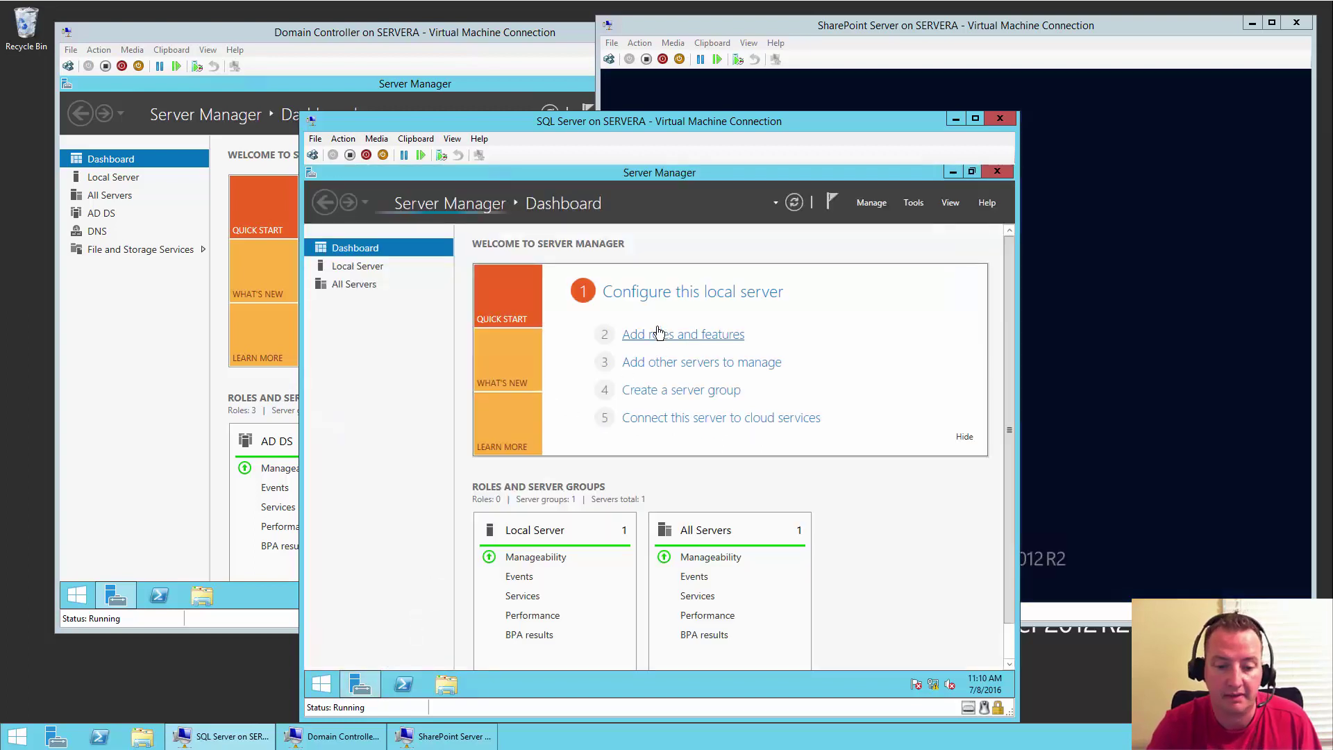
left_click(677, 293)
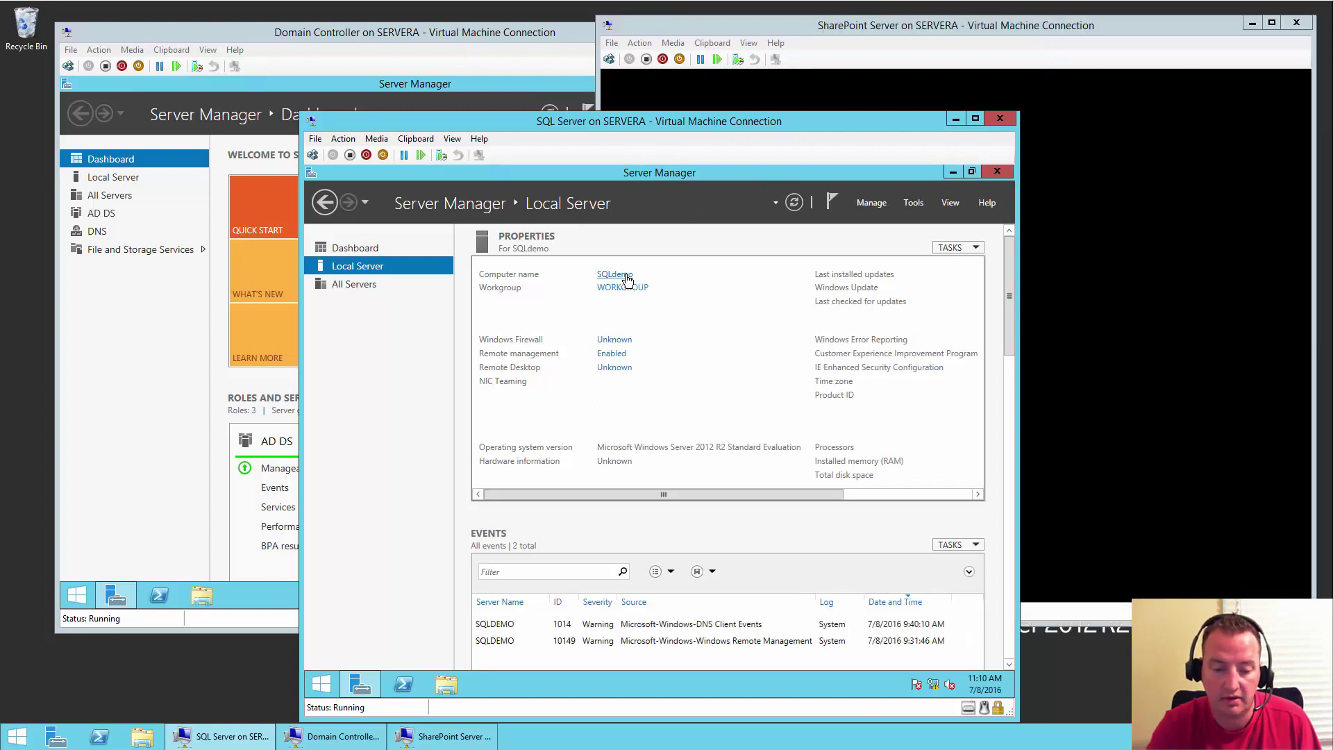
left_click(625, 276)
left_click(595, 389)
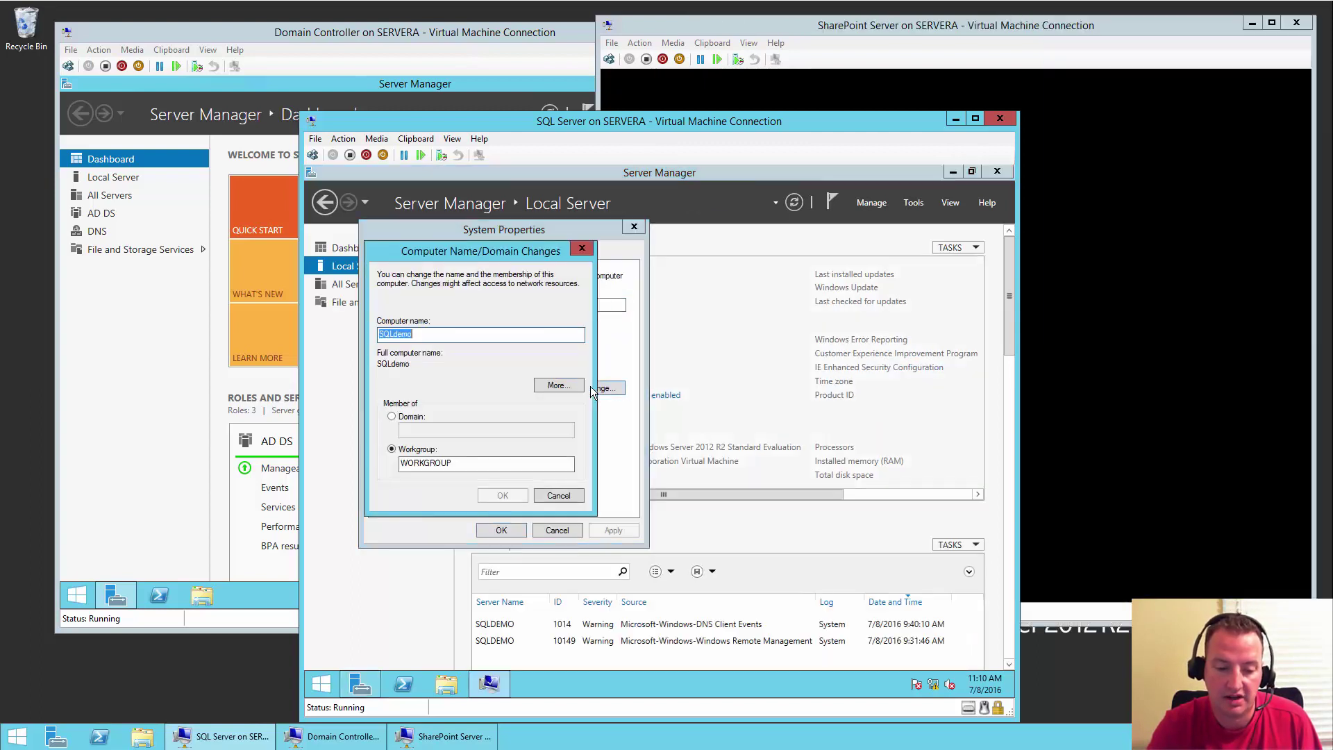
left_click(408, 418)
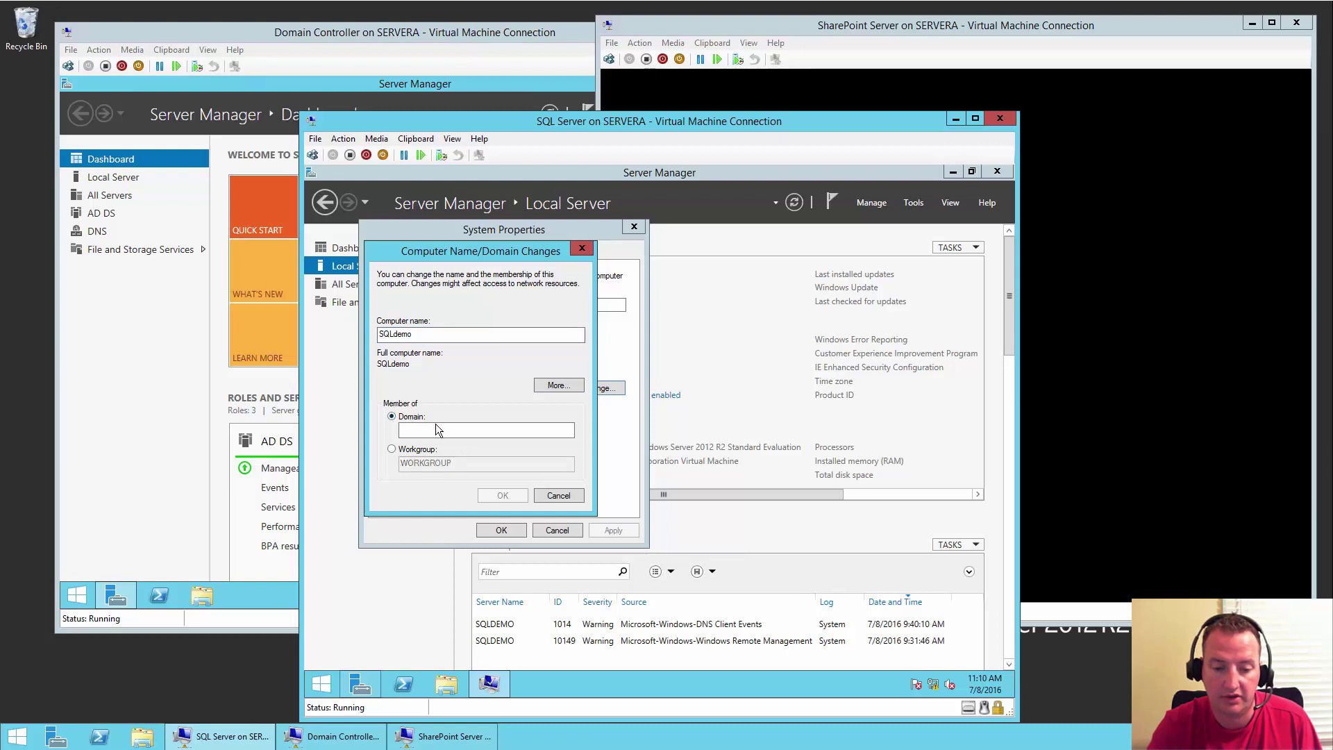
left_click(457, 432)
type("sha")
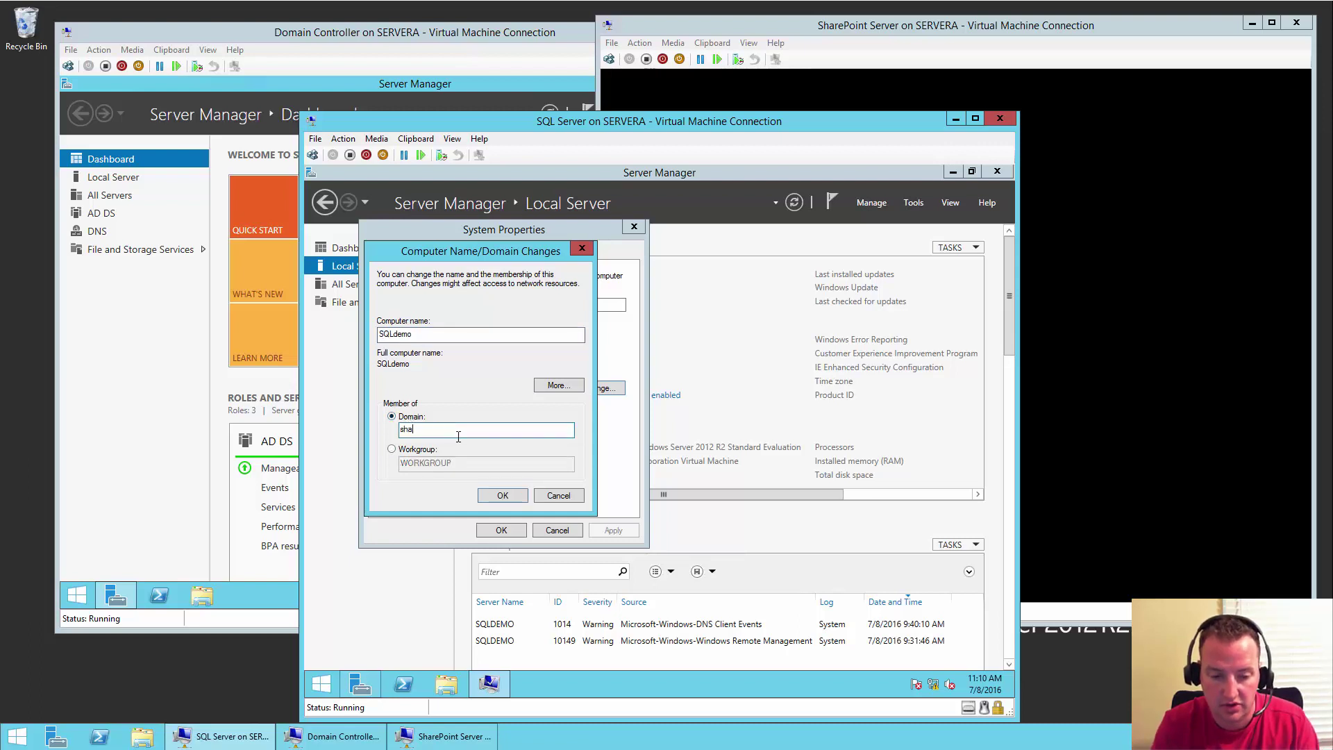
type("nescows")
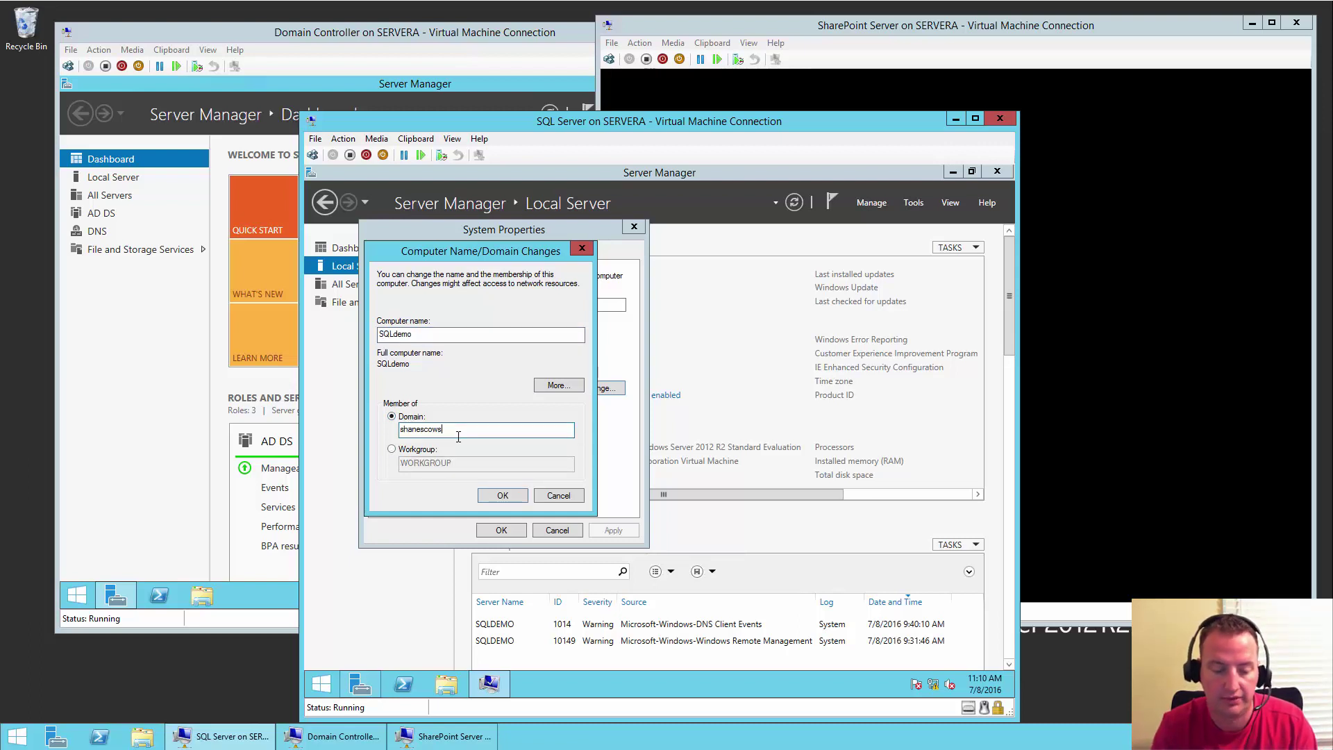
key("Return")
- Provide the domain administrator credentials, acknowledge the welcome and restart-required messages, and close System Properties
type("ad")
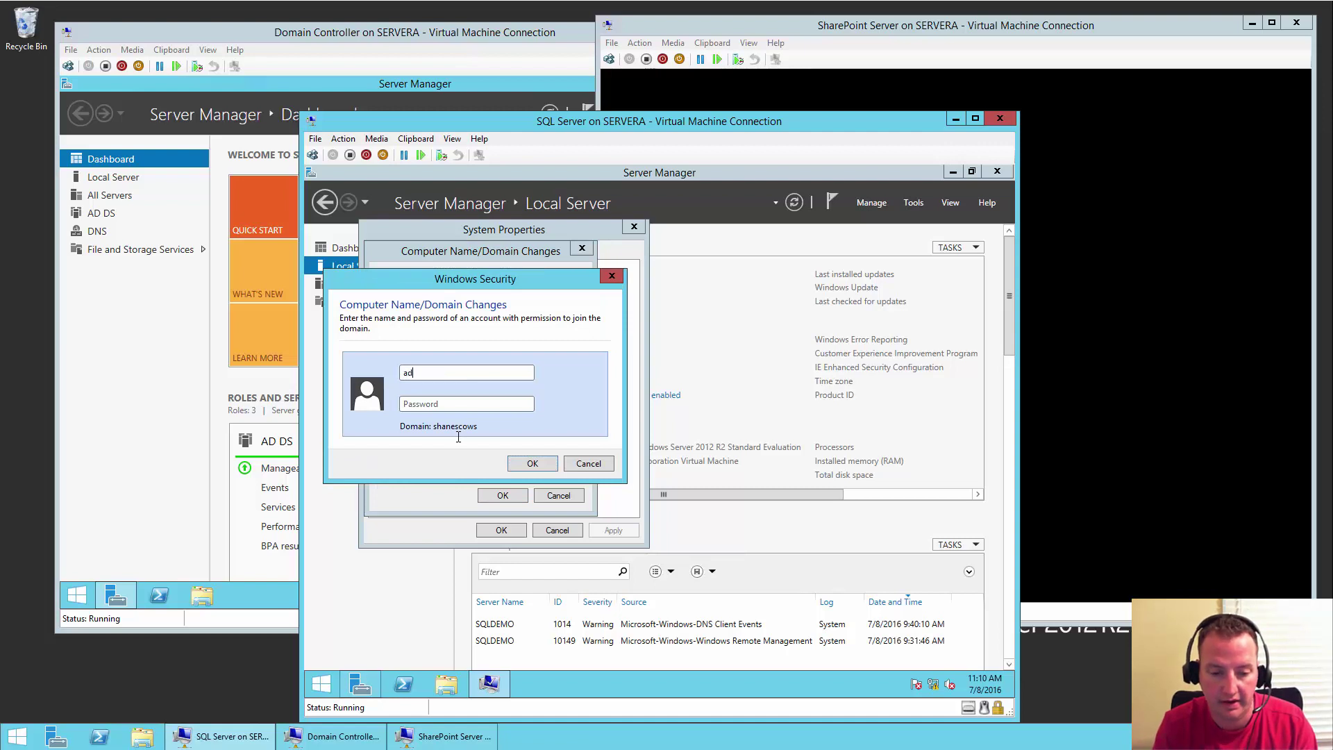
type("ministrato••••••••••")
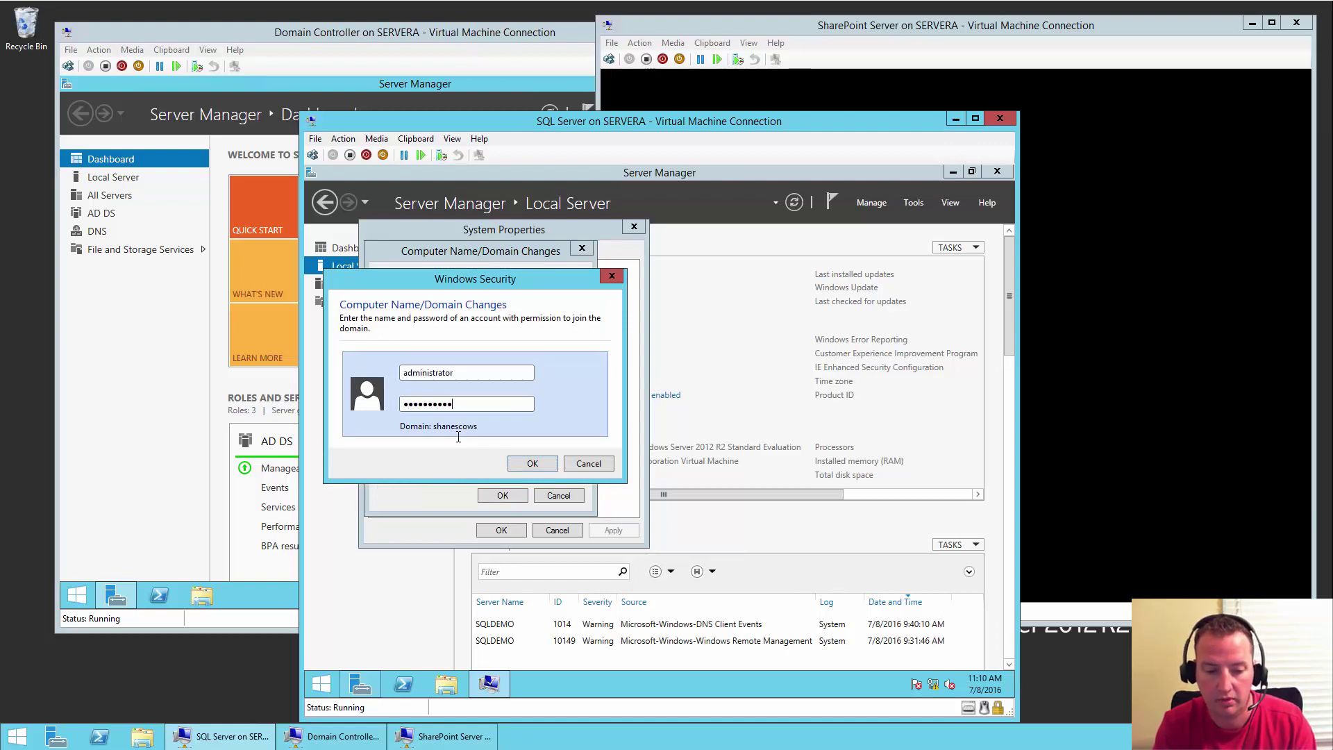
key("Return")
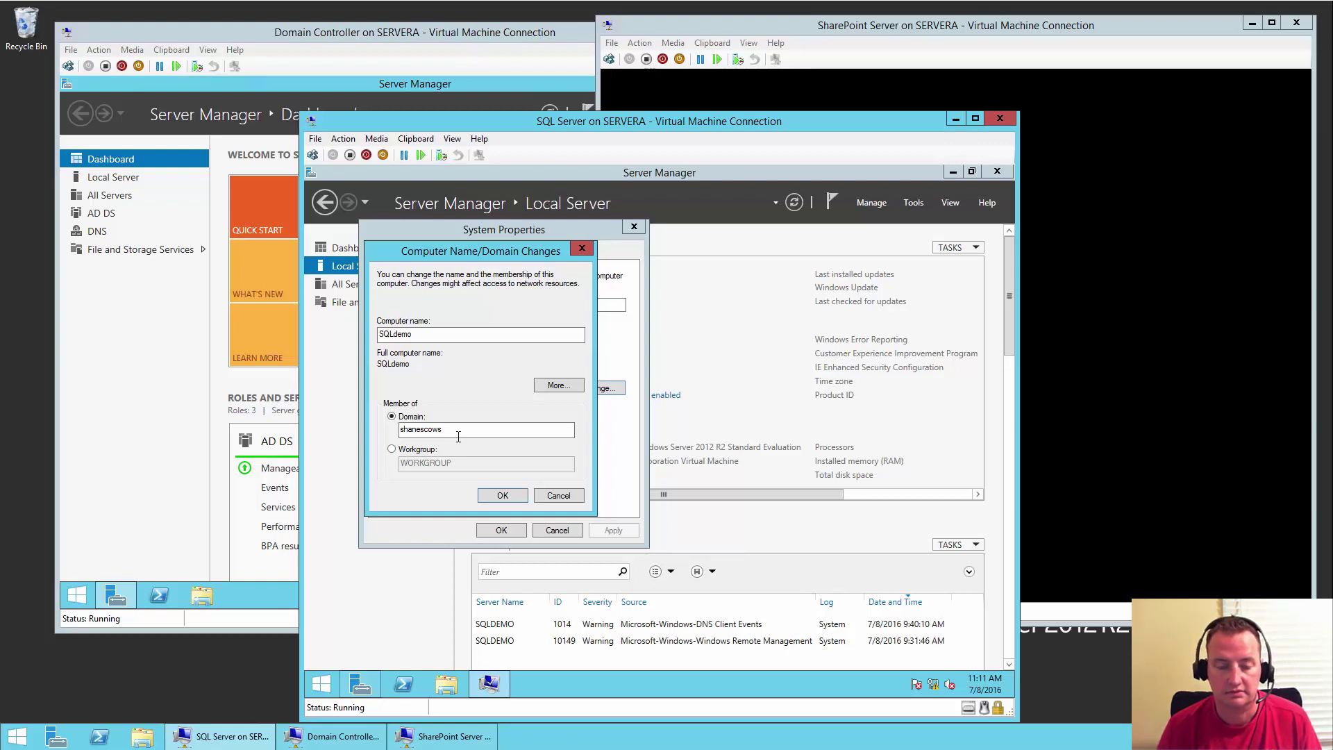
left_click(950, 31)
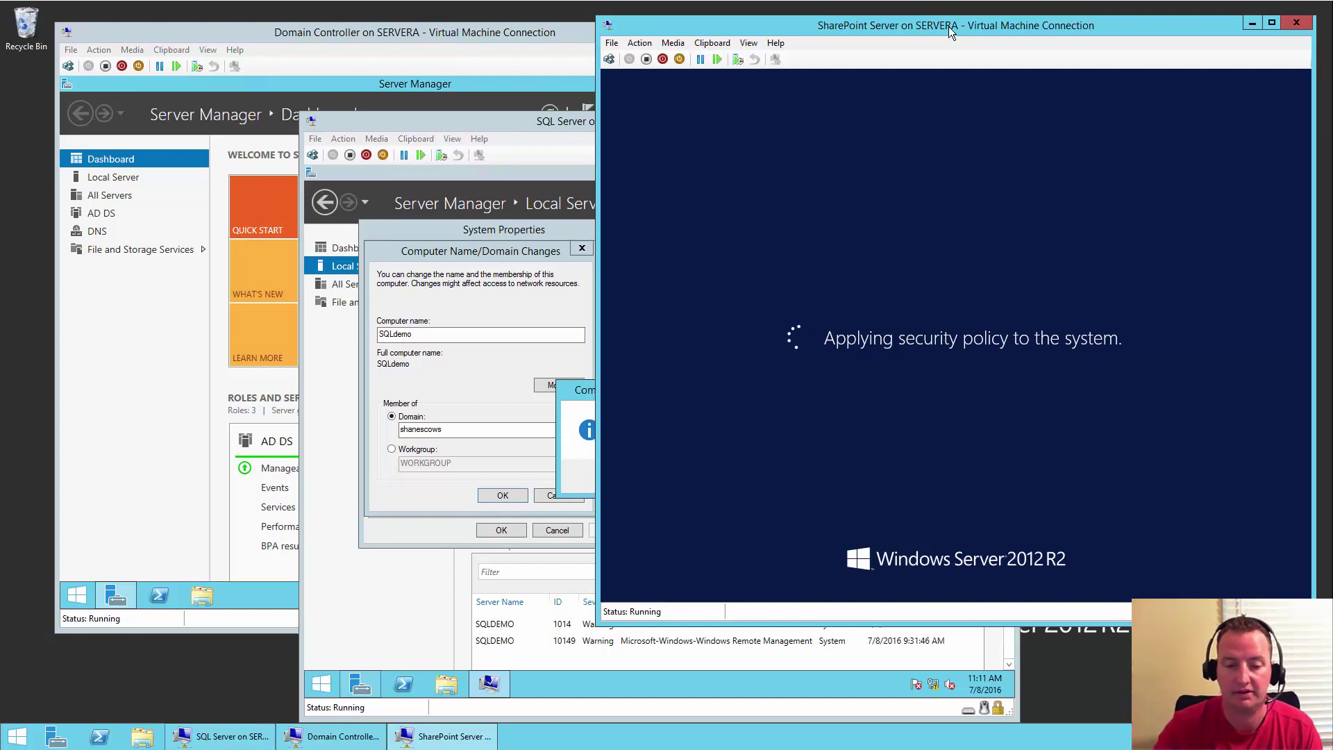
left_click(529, 124)
left_click(726, 479)
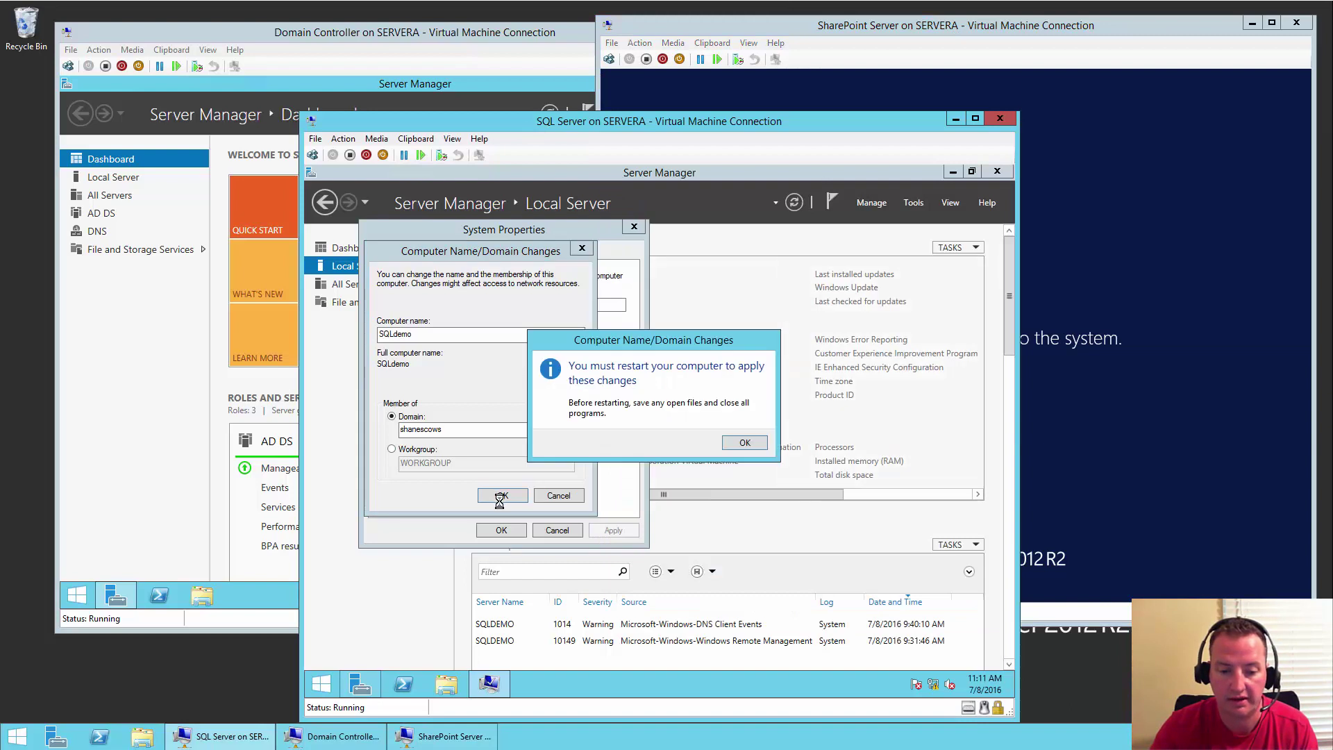
left_click(744, 443)
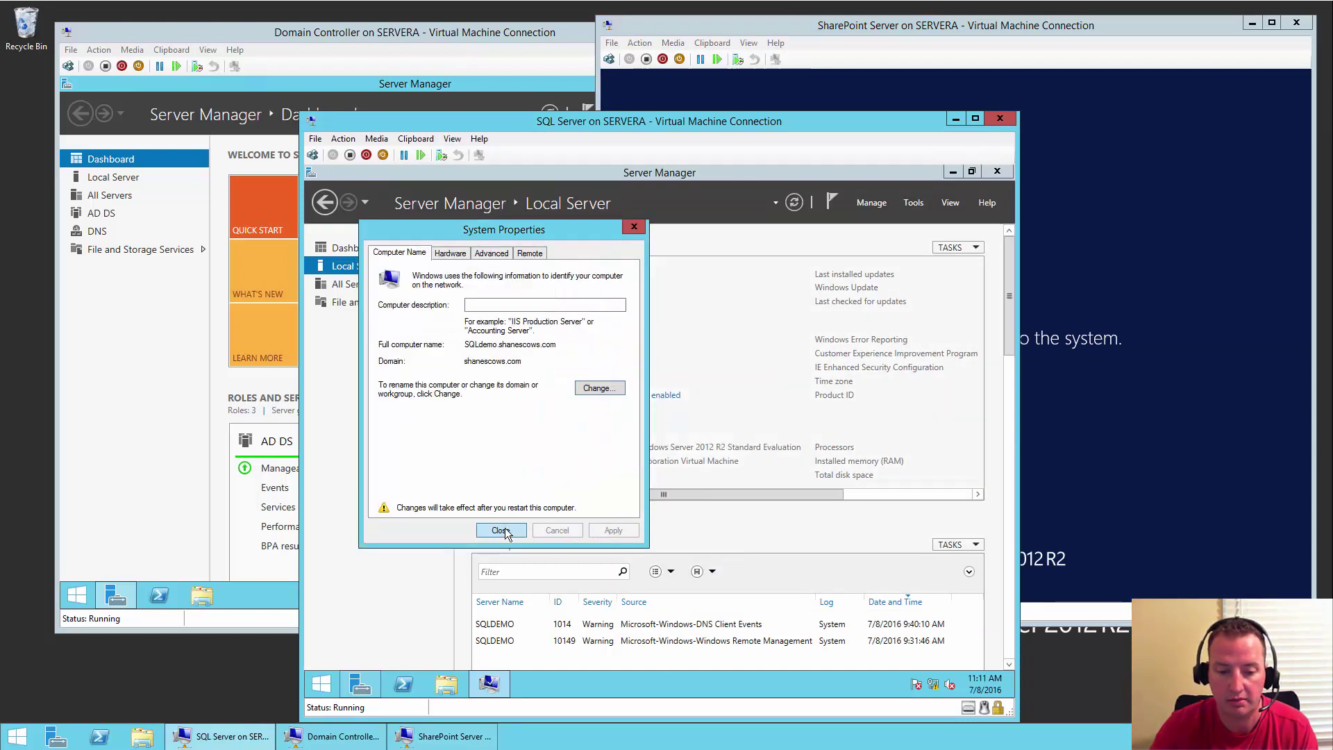
left_click(505, 528)
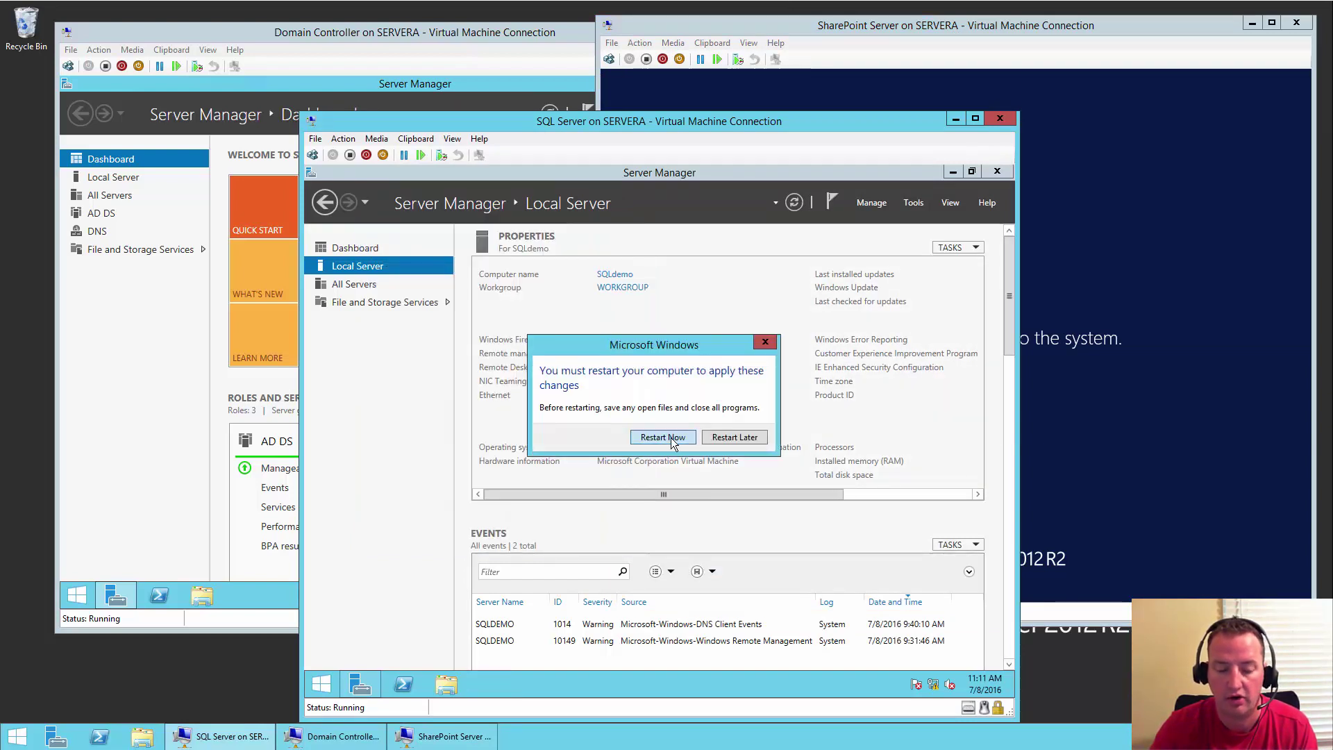
- Restart the SQL Server VM now and eject its installation ISO from the DVD drive
left_click(663, 437)
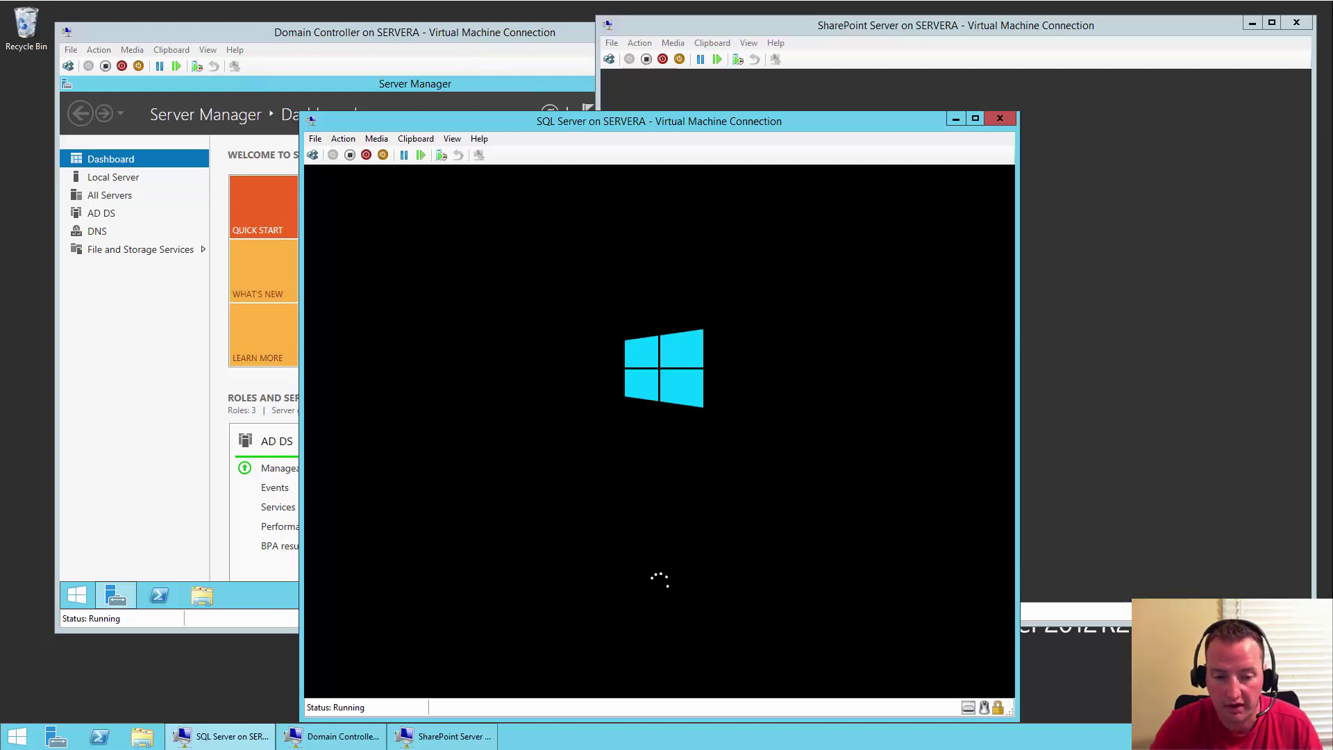
left_click(375, 140)
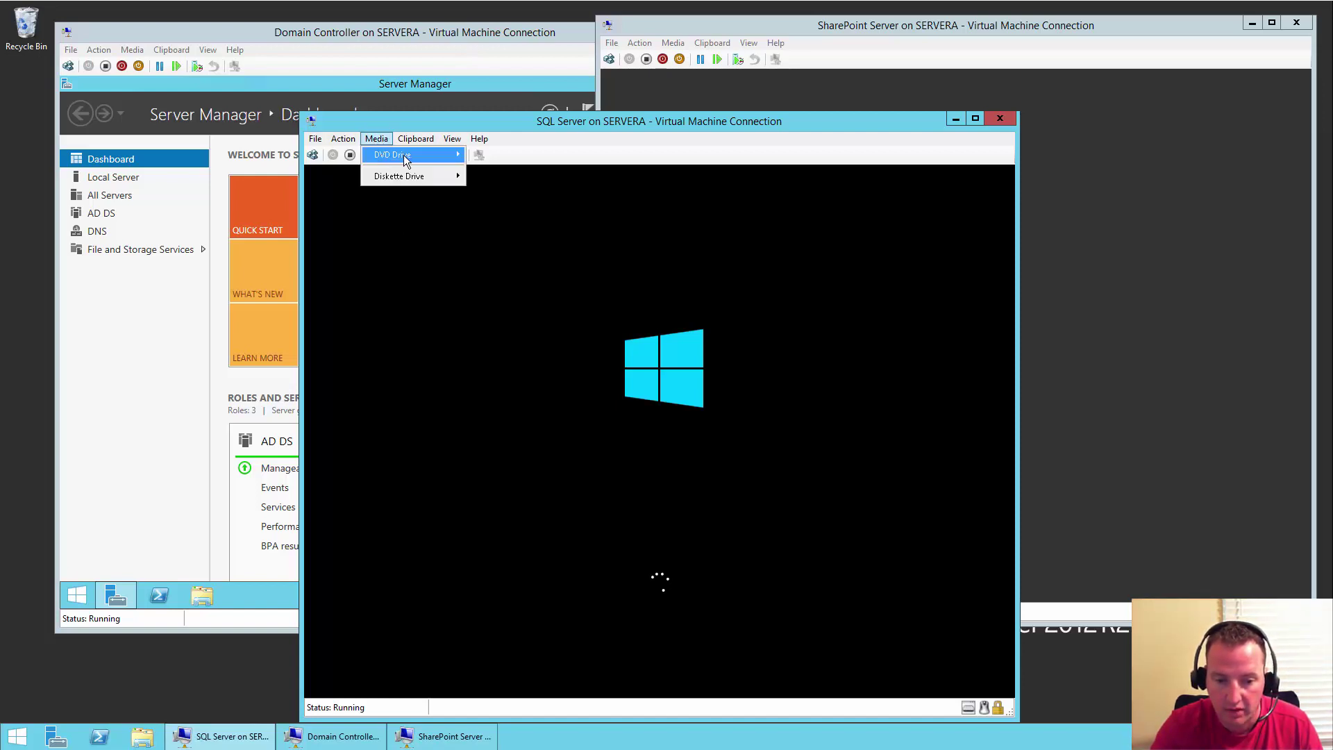
mouse_move(403, 155)
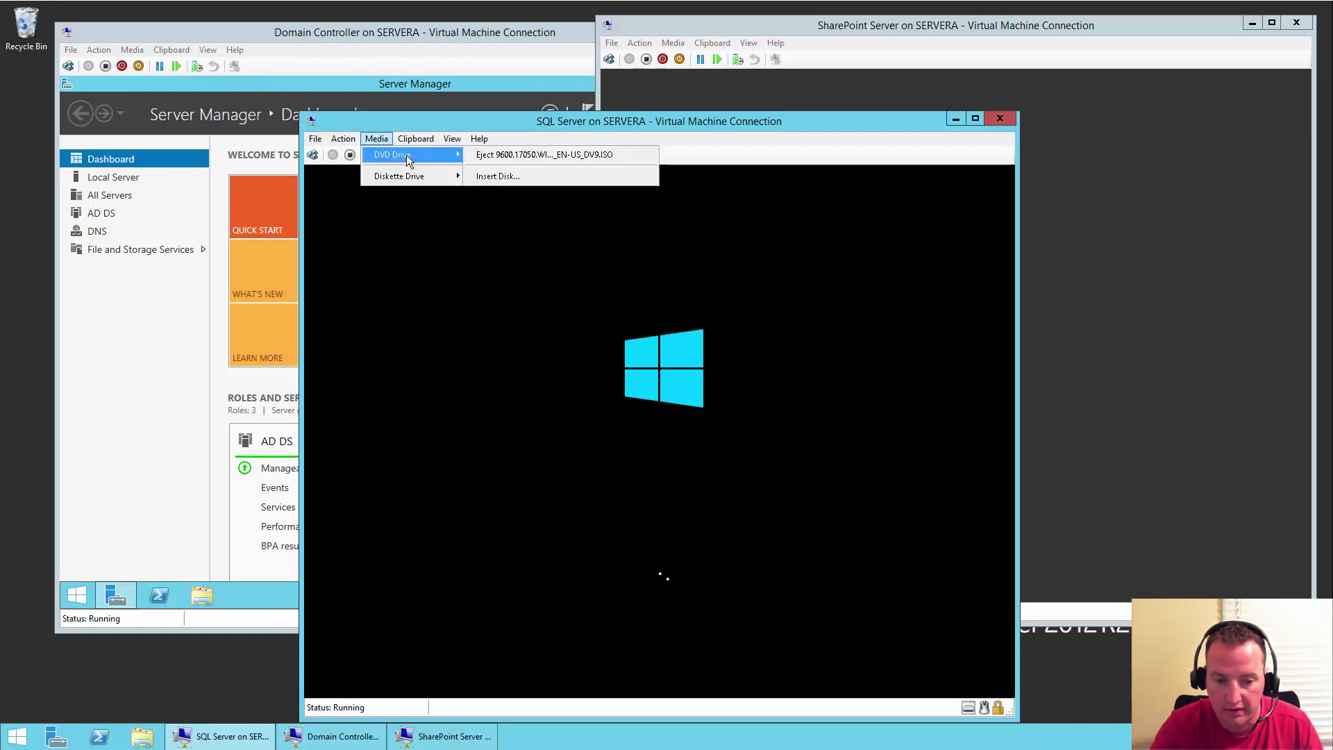
left_click(522, 160)
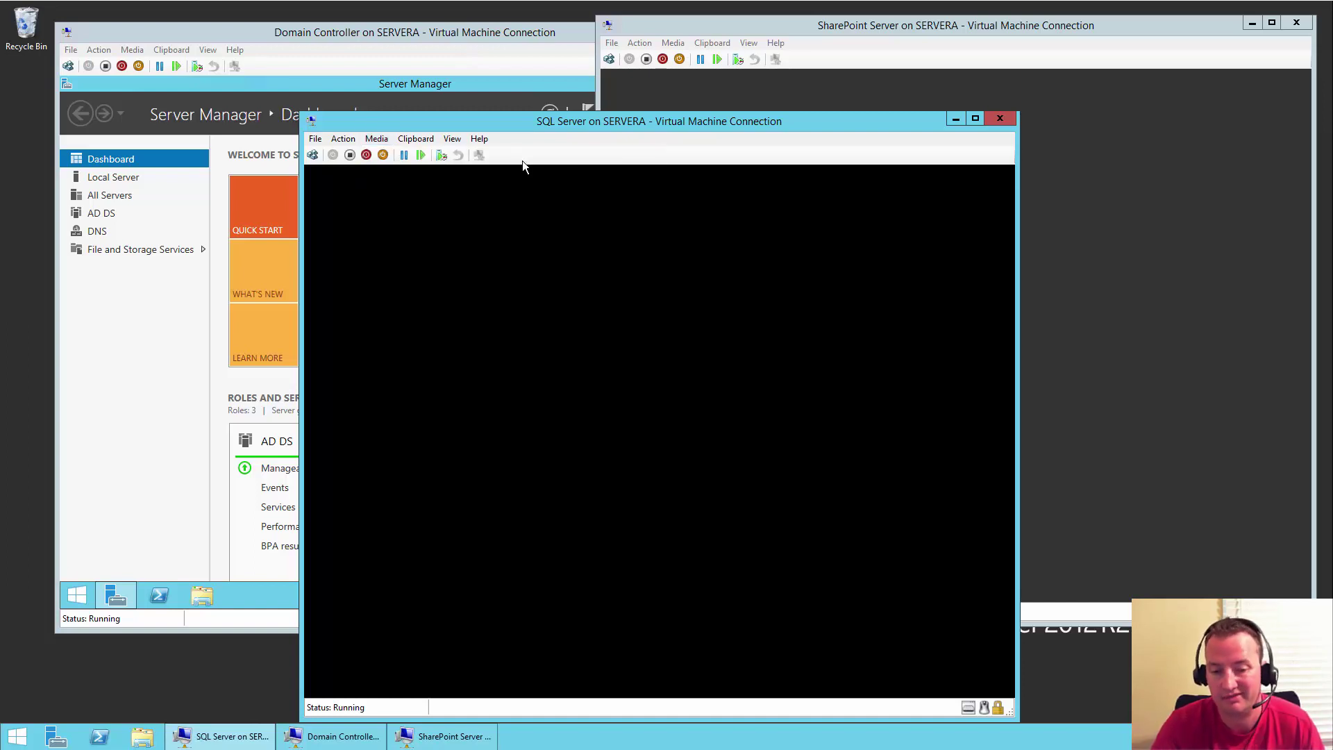
left_click(846, 27)
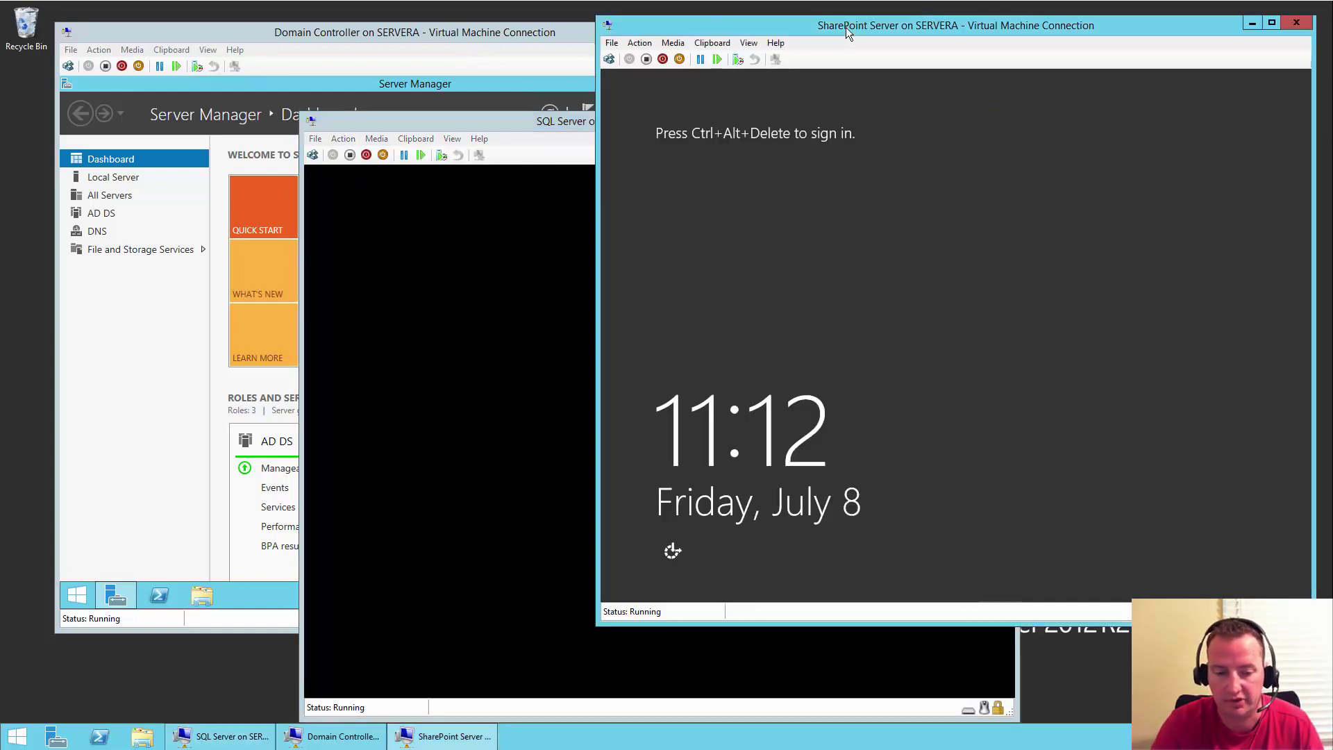
- Sign in to the SharePoint VM as Other user shanescows\administrator with the domain password
left_click(608, 61)
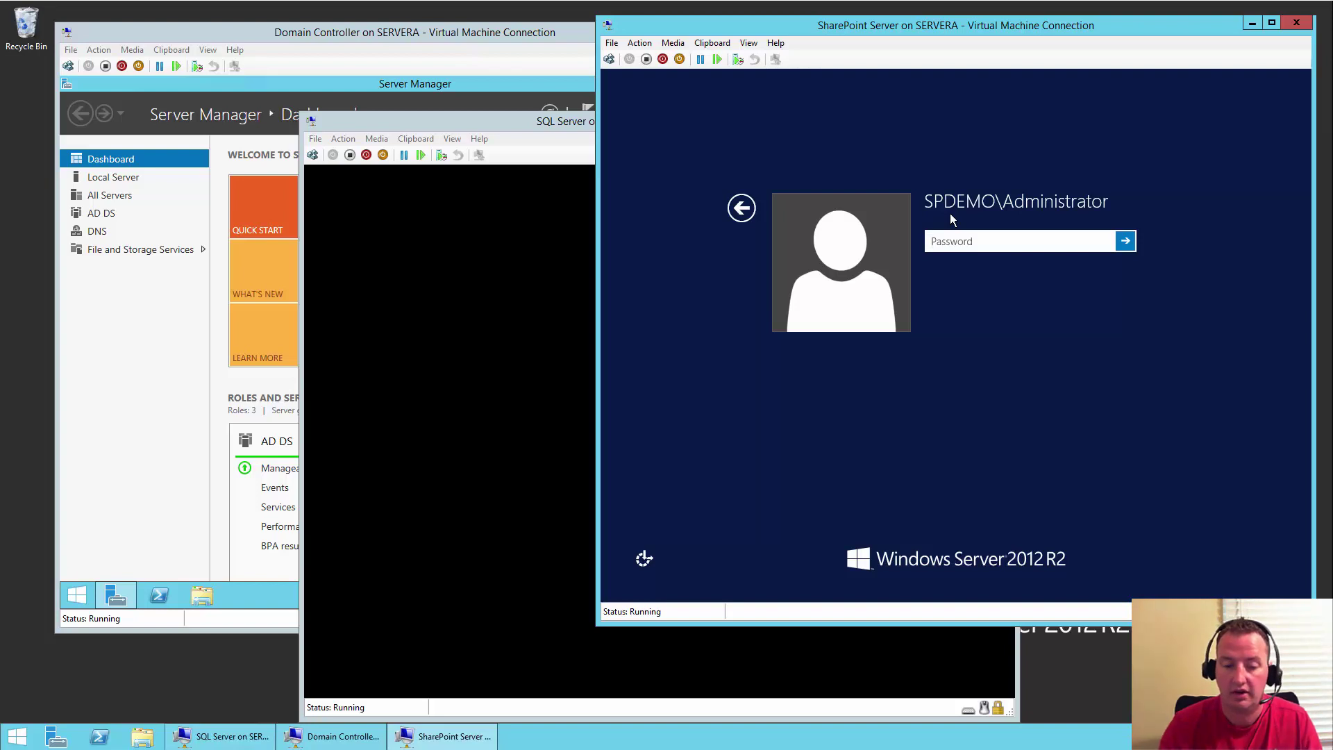
left_click(752, 211)
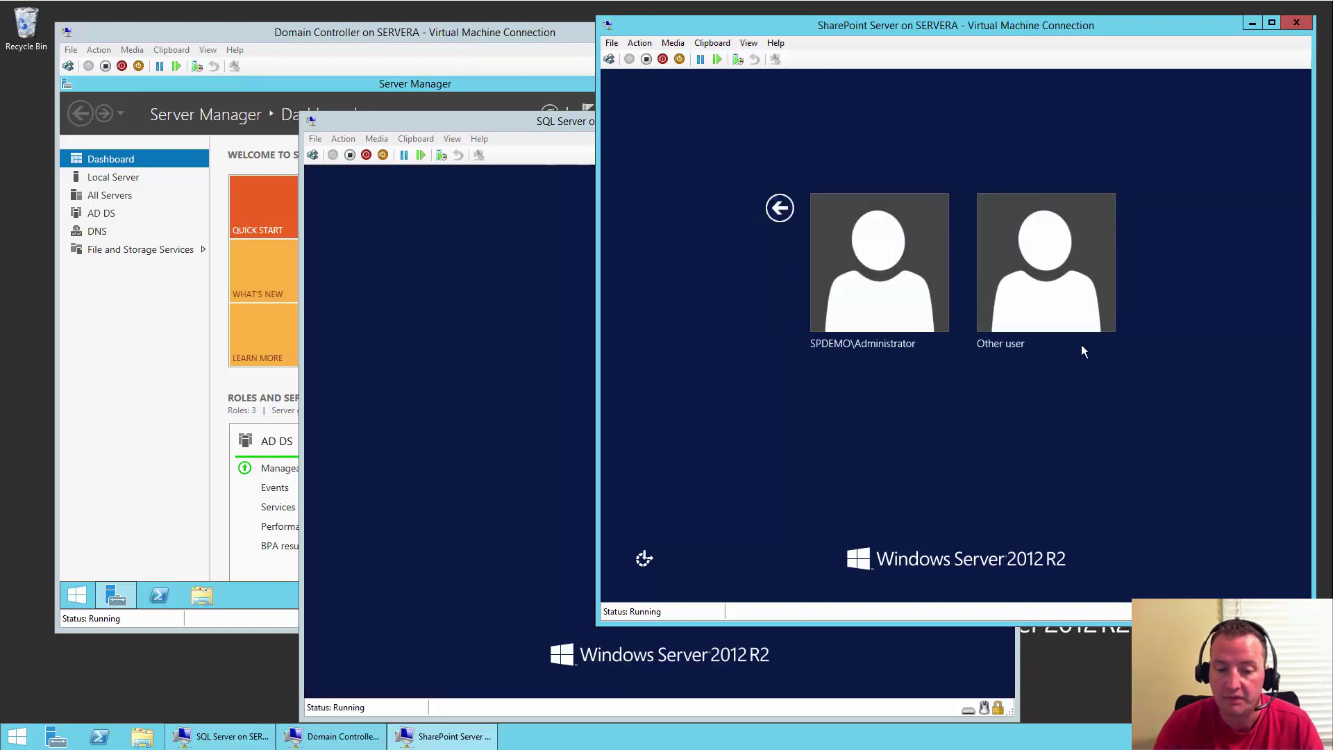
left_click(1064, 272)
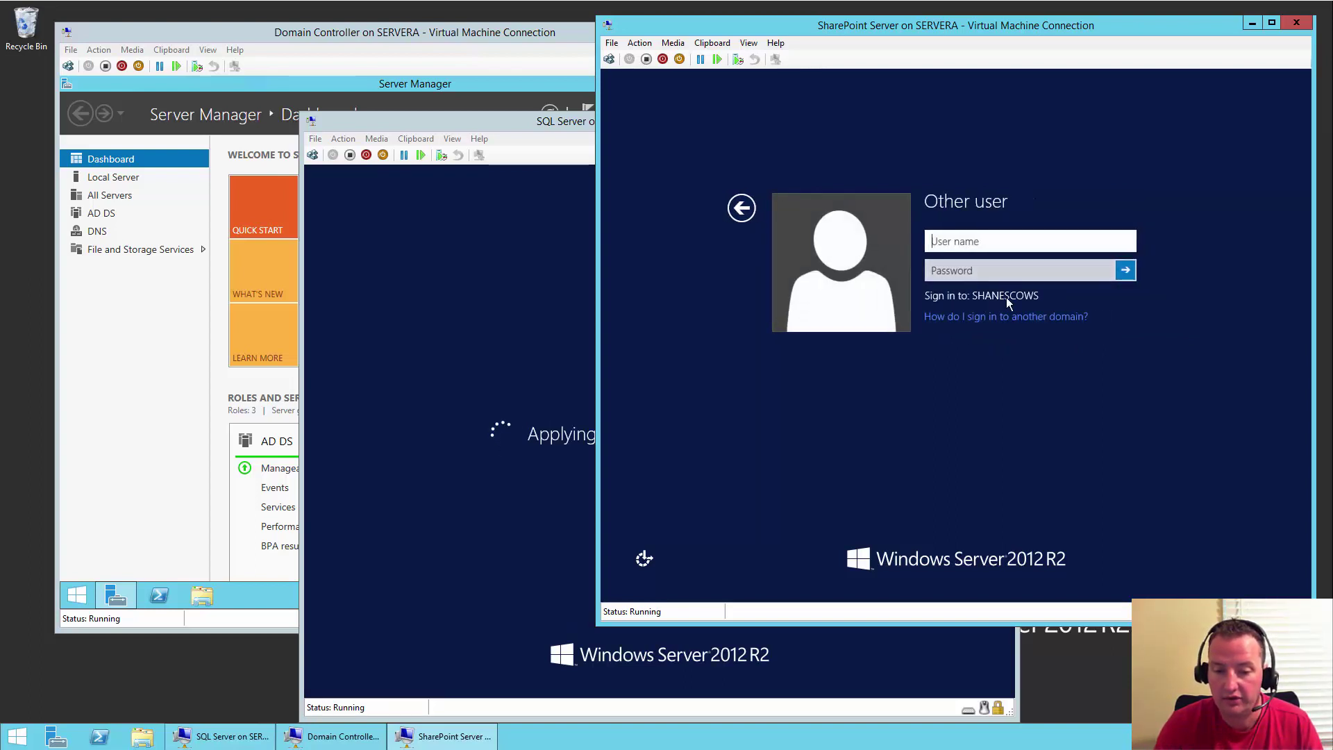
left_click(975, 241)
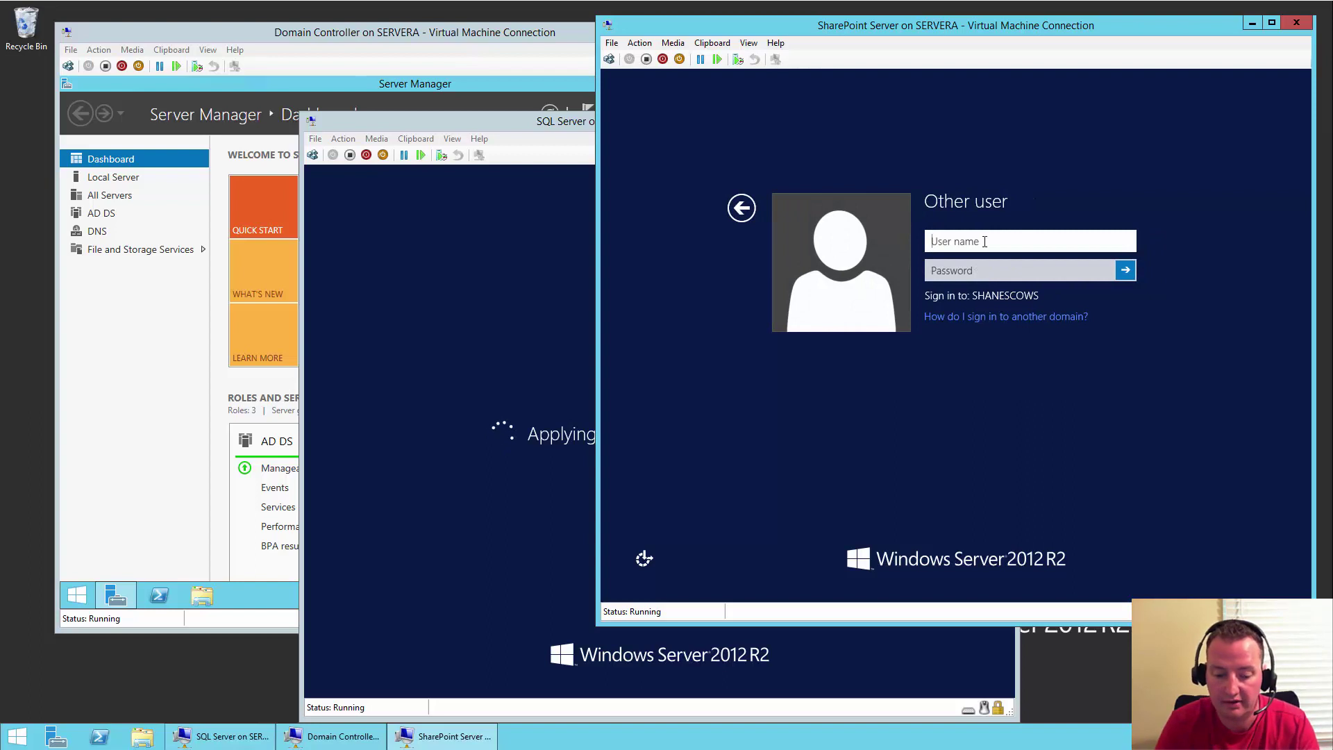
type("administrator")
key("Tab")
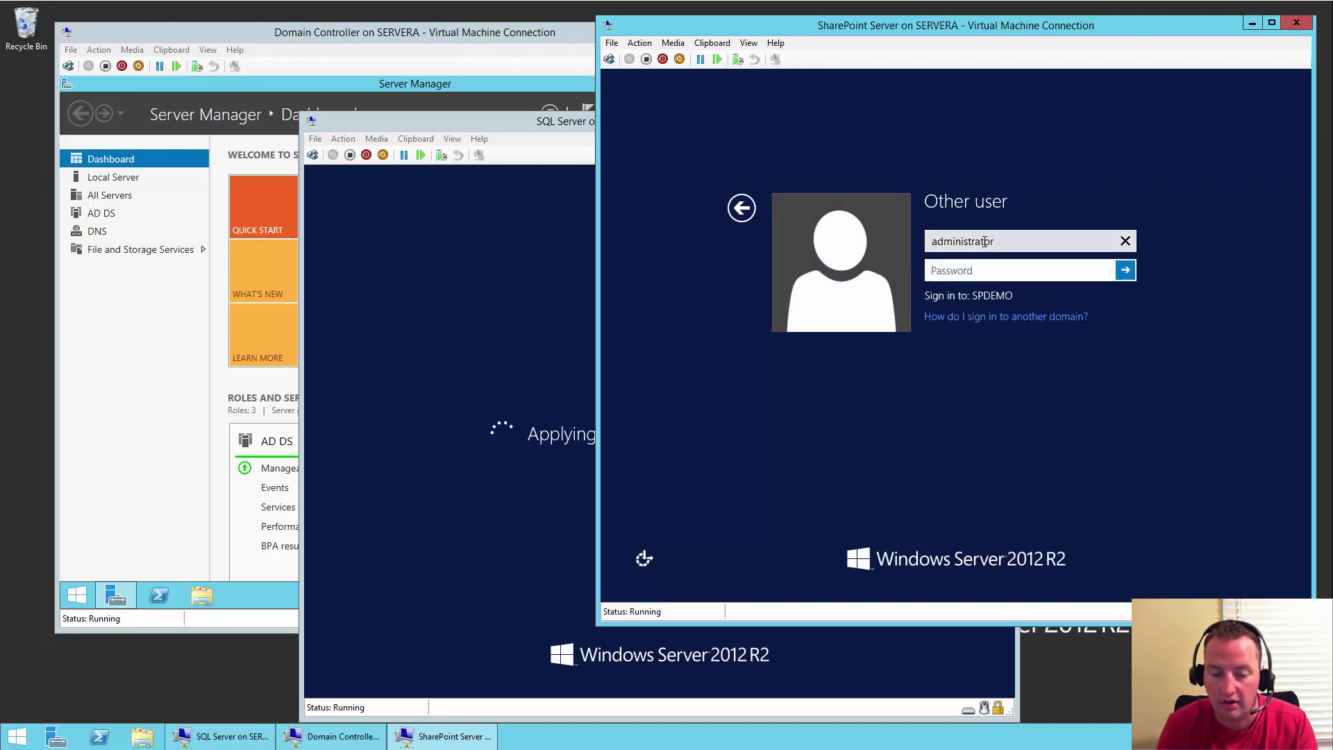
type("••••••••••")
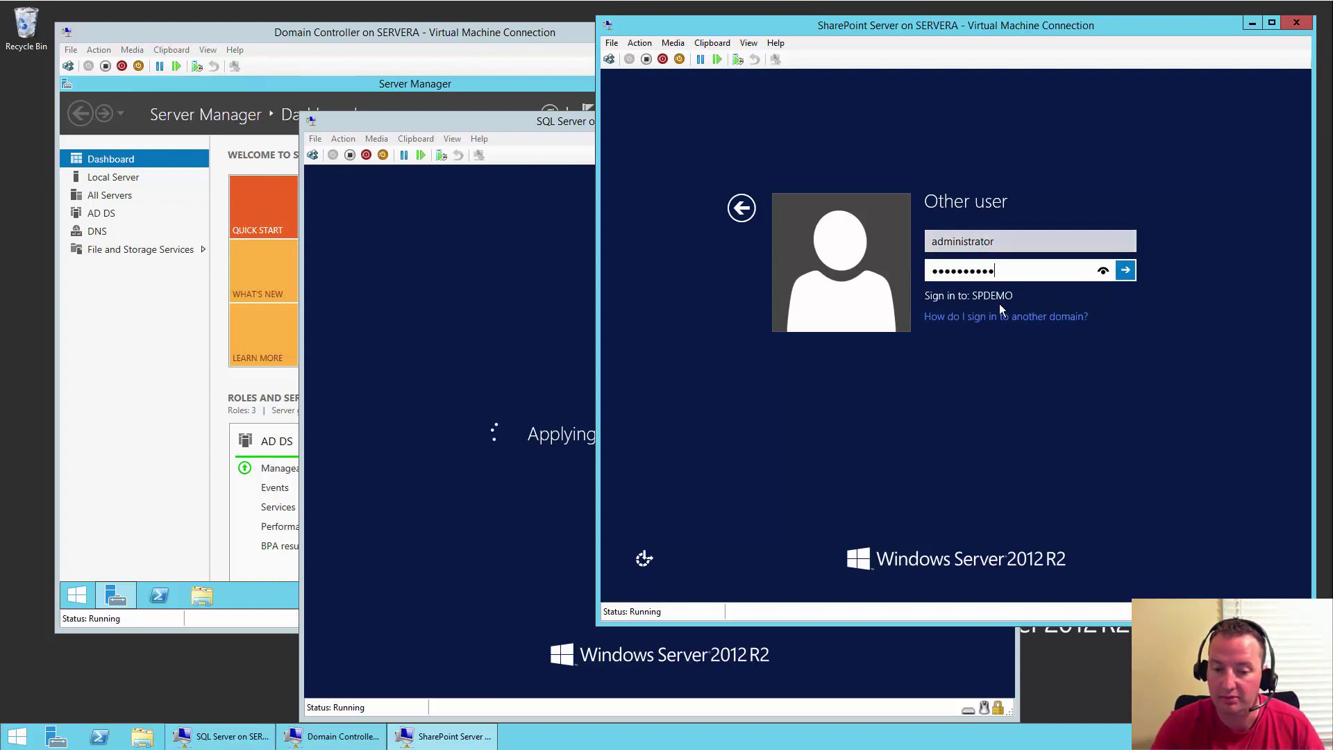
left_click(1021, 247)
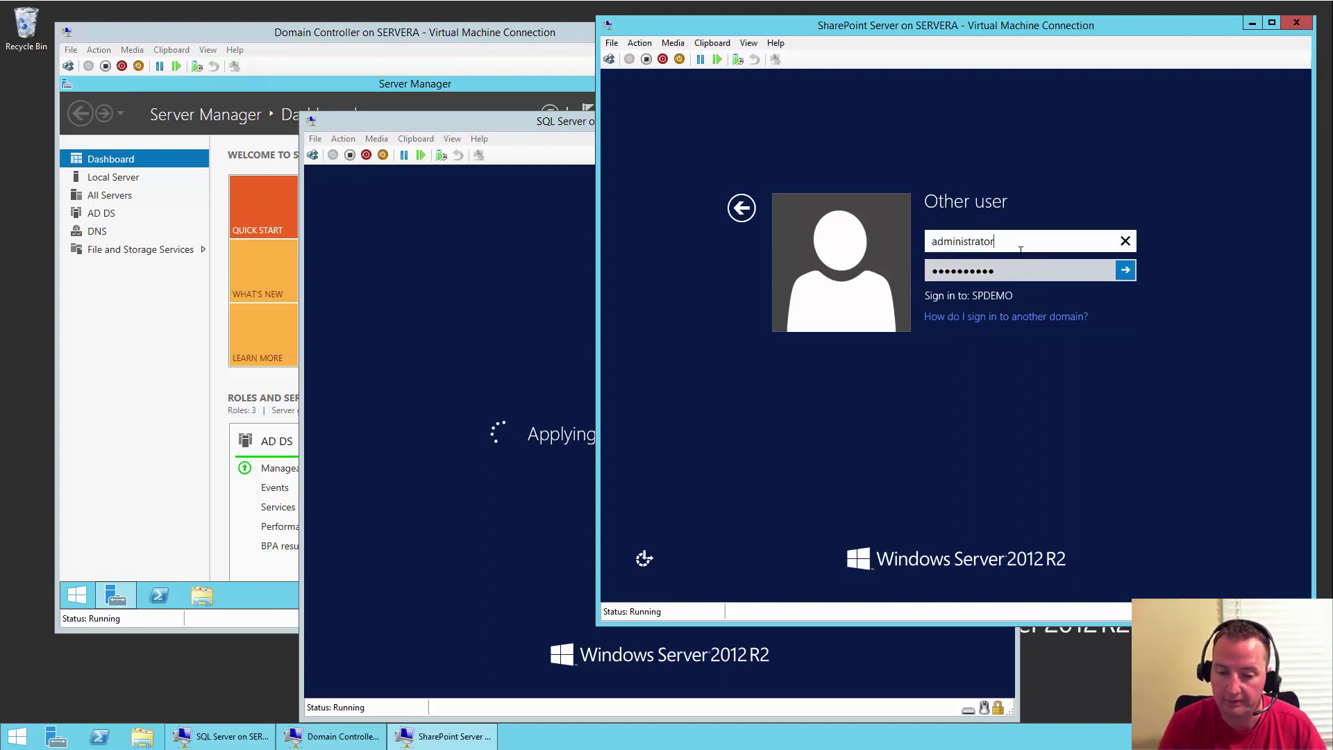
key("Home")
type("shanescows\\")
key("BackSpace")
key("BackSpace")
key("BackSpace")
key("BackSpace")
key("BackSpace")
key("BackSpace")
type("sco")
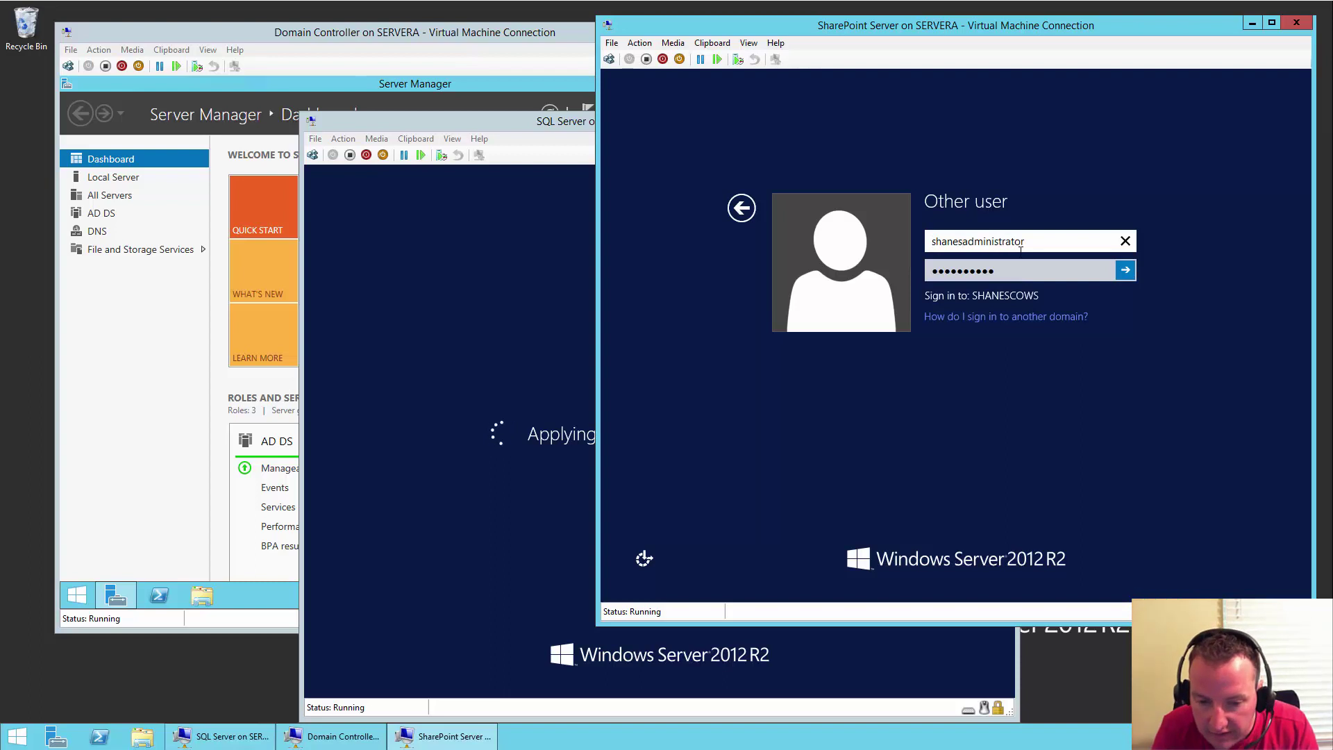
type("ws\\")
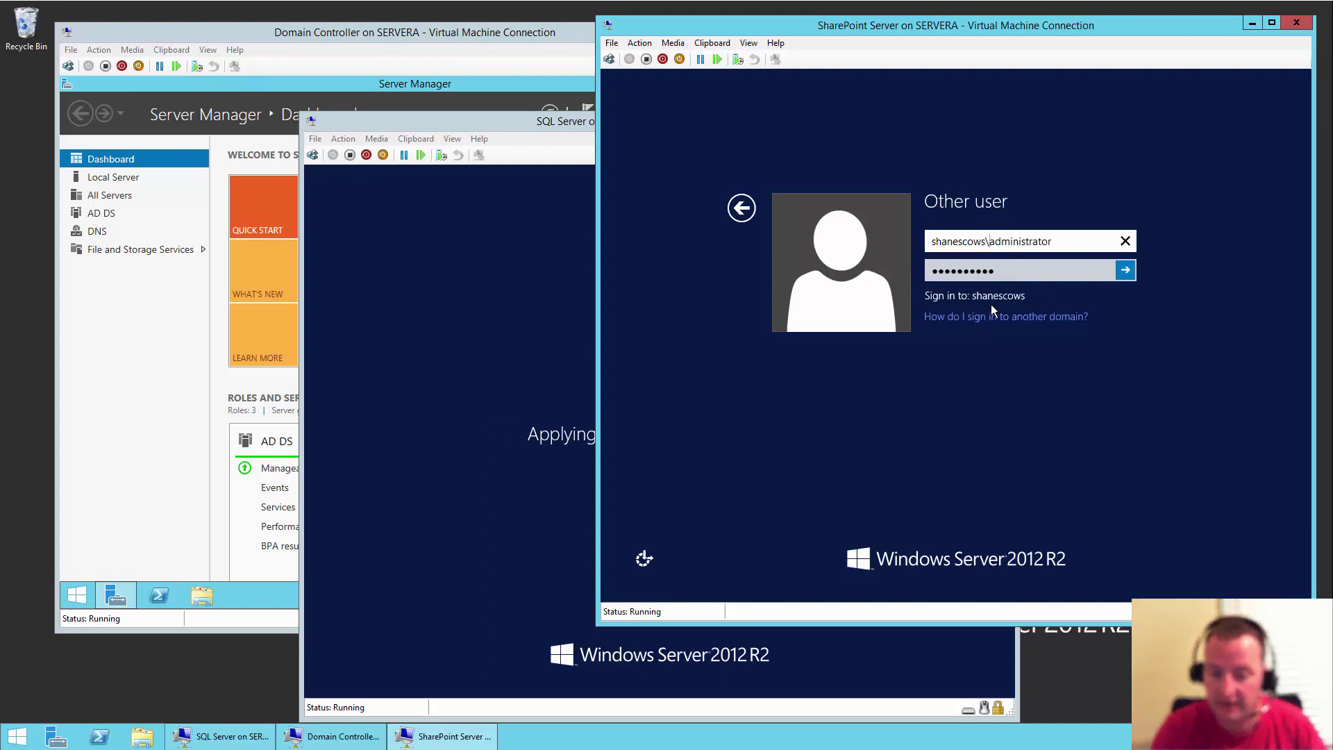
left_click(1126, 271)
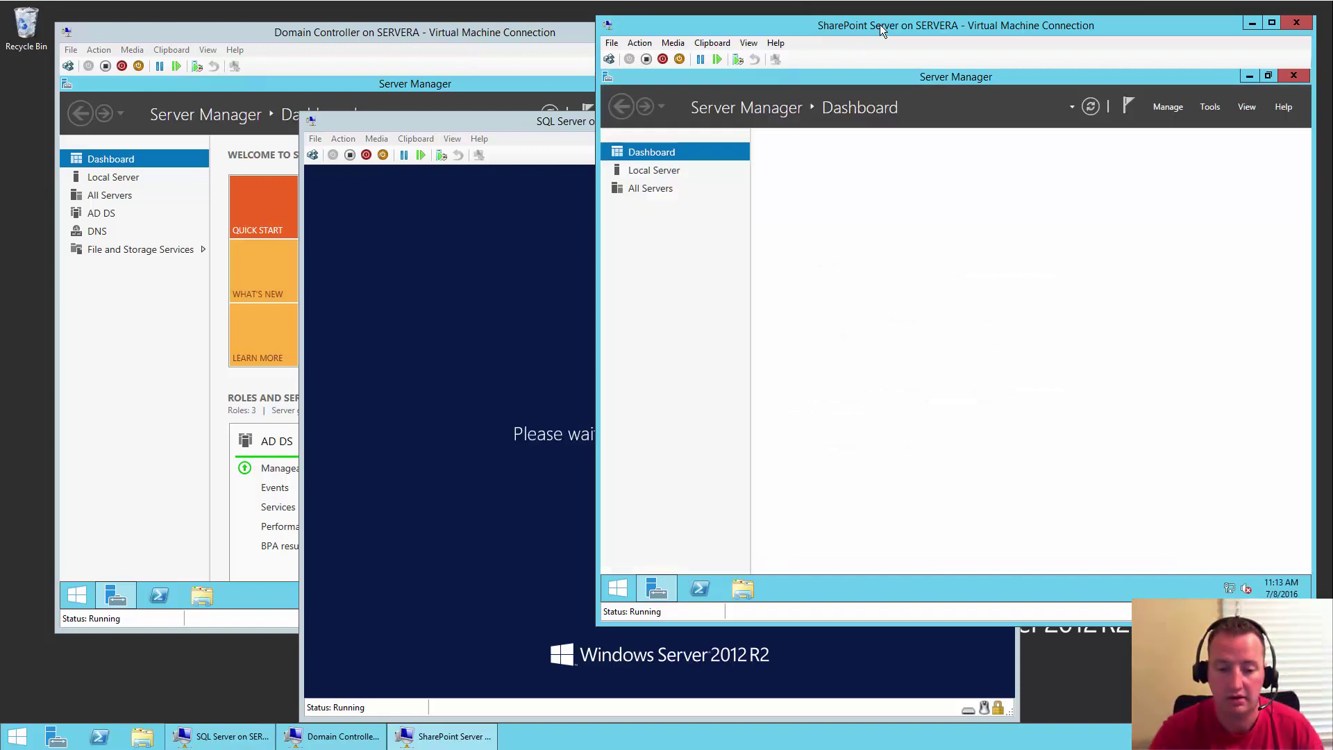
- Sign in to the SQL Server VM as Other user shanescows\administrator with the domain password
left_click(530, 121)
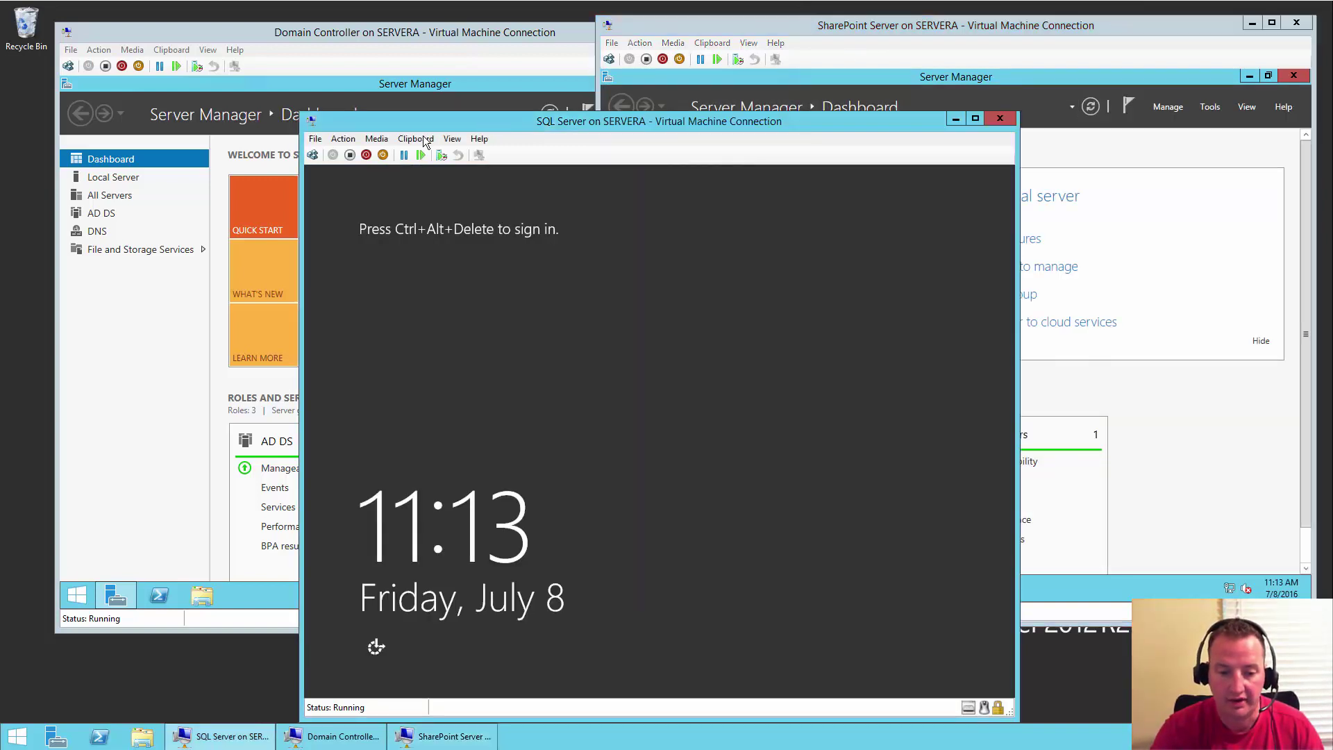
left_click(315, 159)
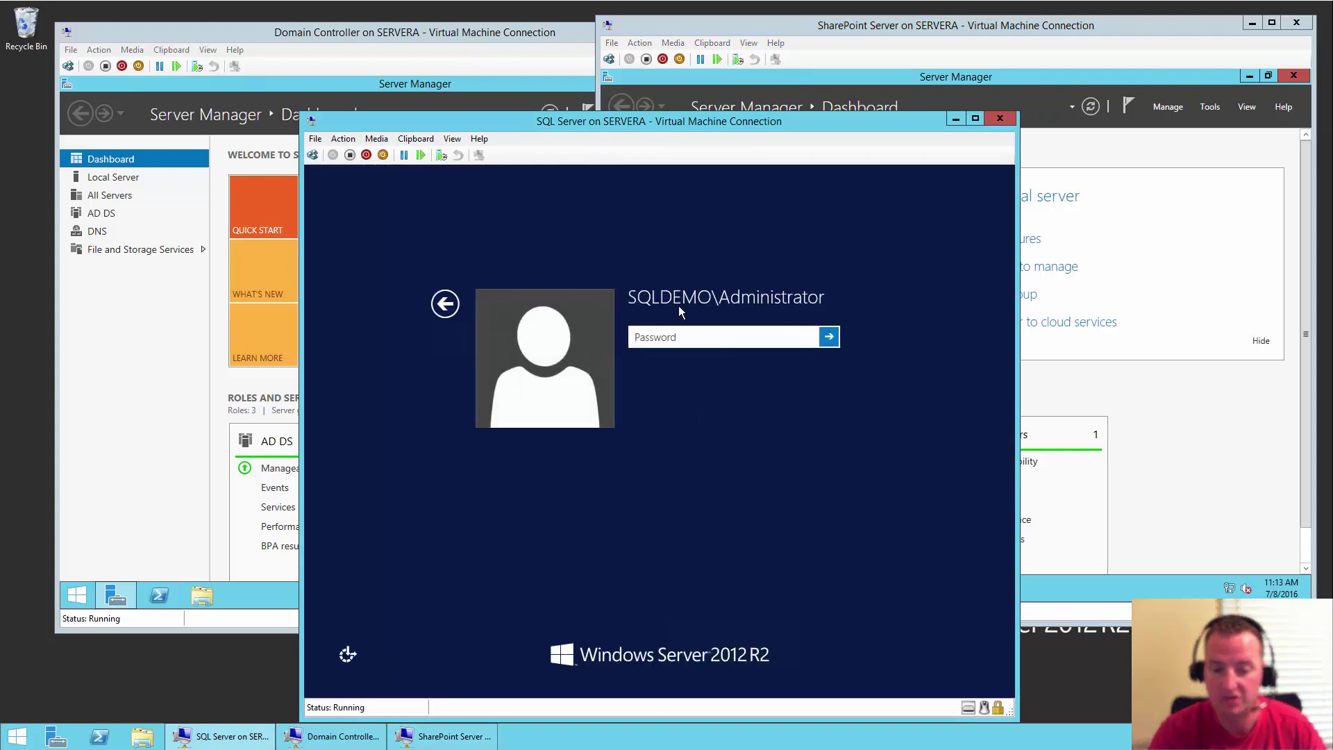
left_click(445, 306)
left_click(743, 384)
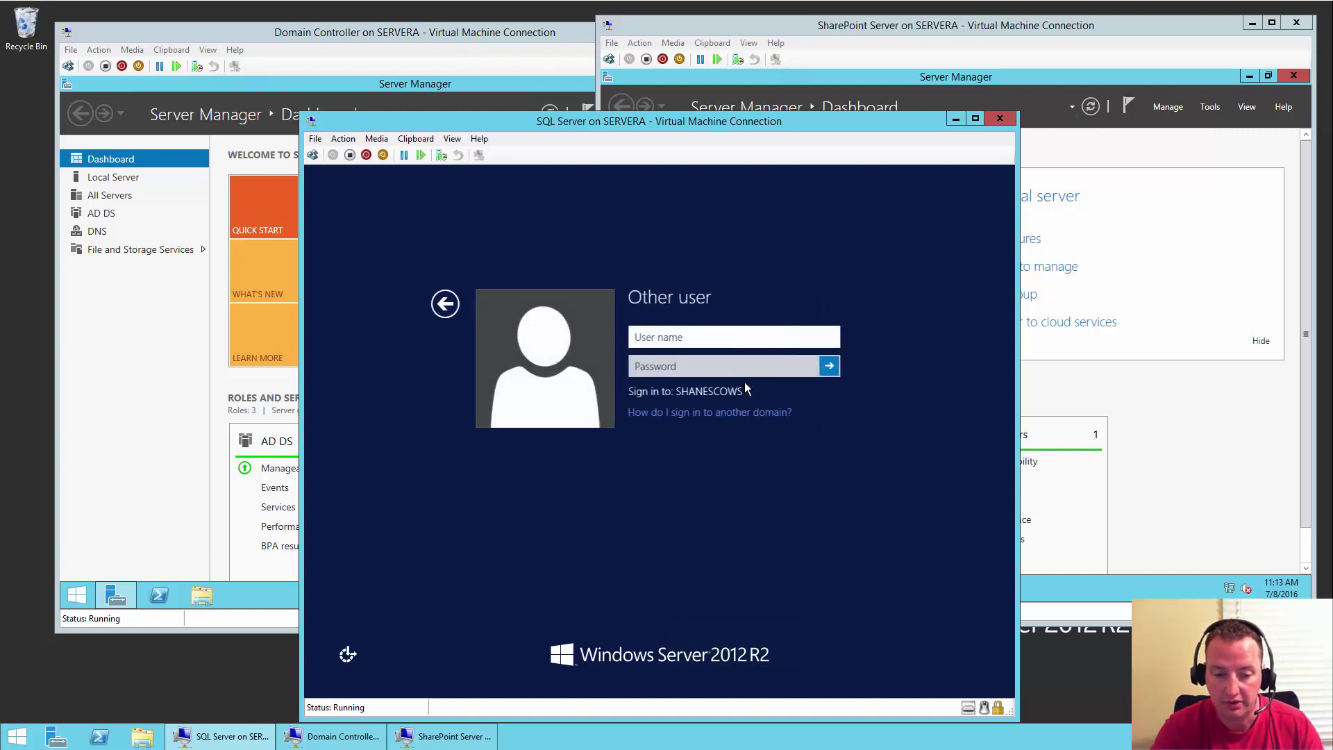
type("shanescows\\")
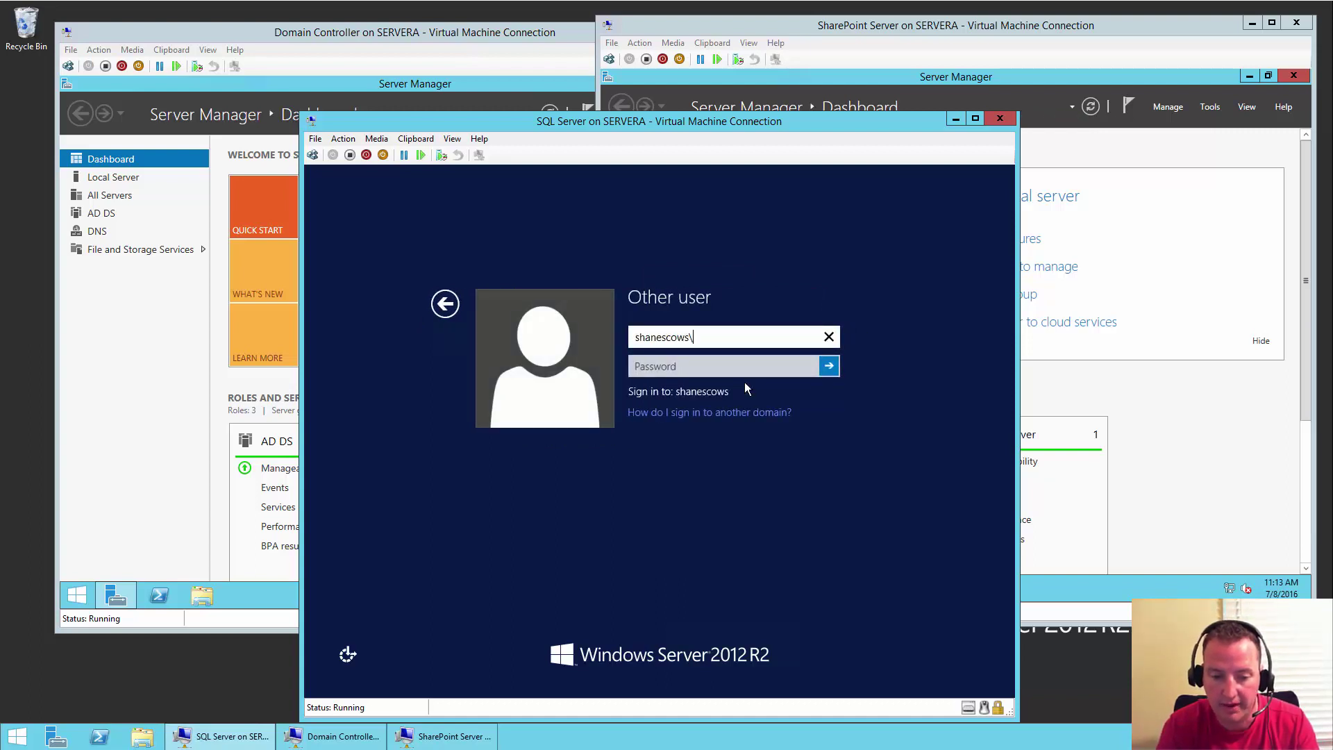
type("administrator")
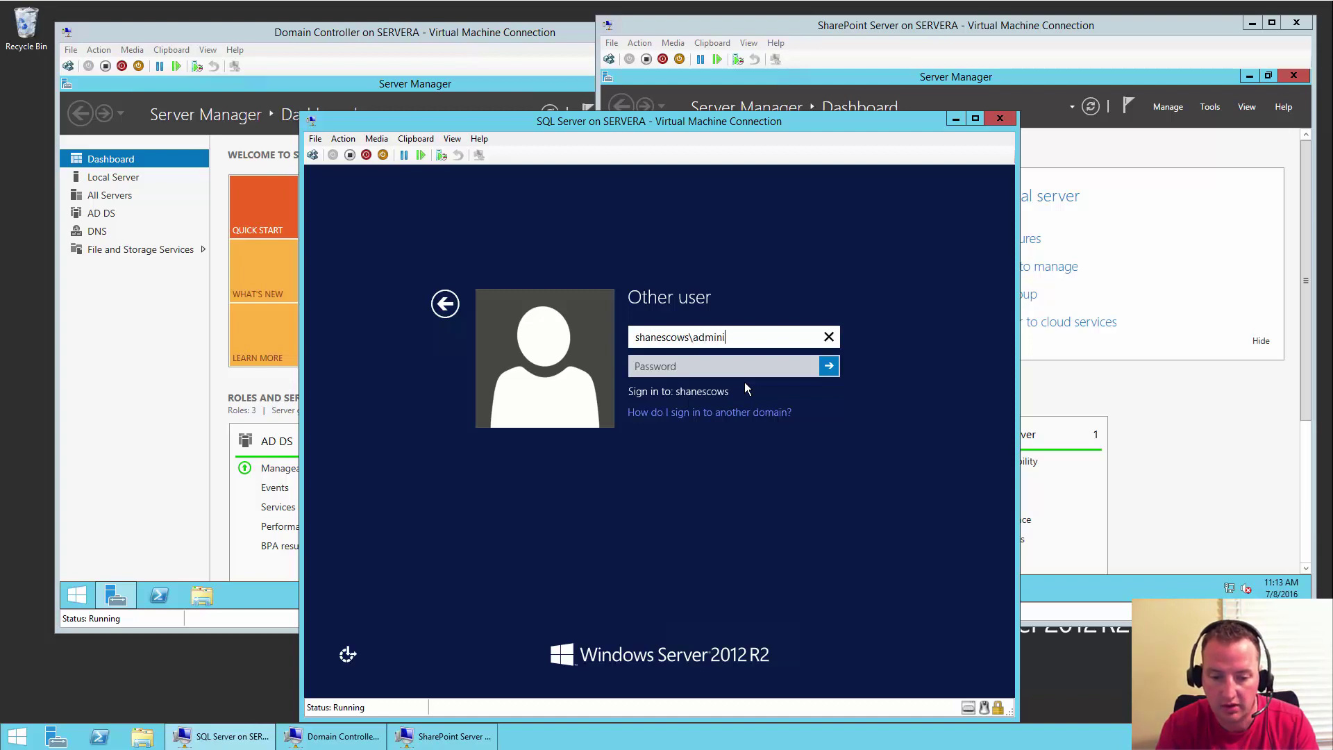
key("Tab")
type("********")
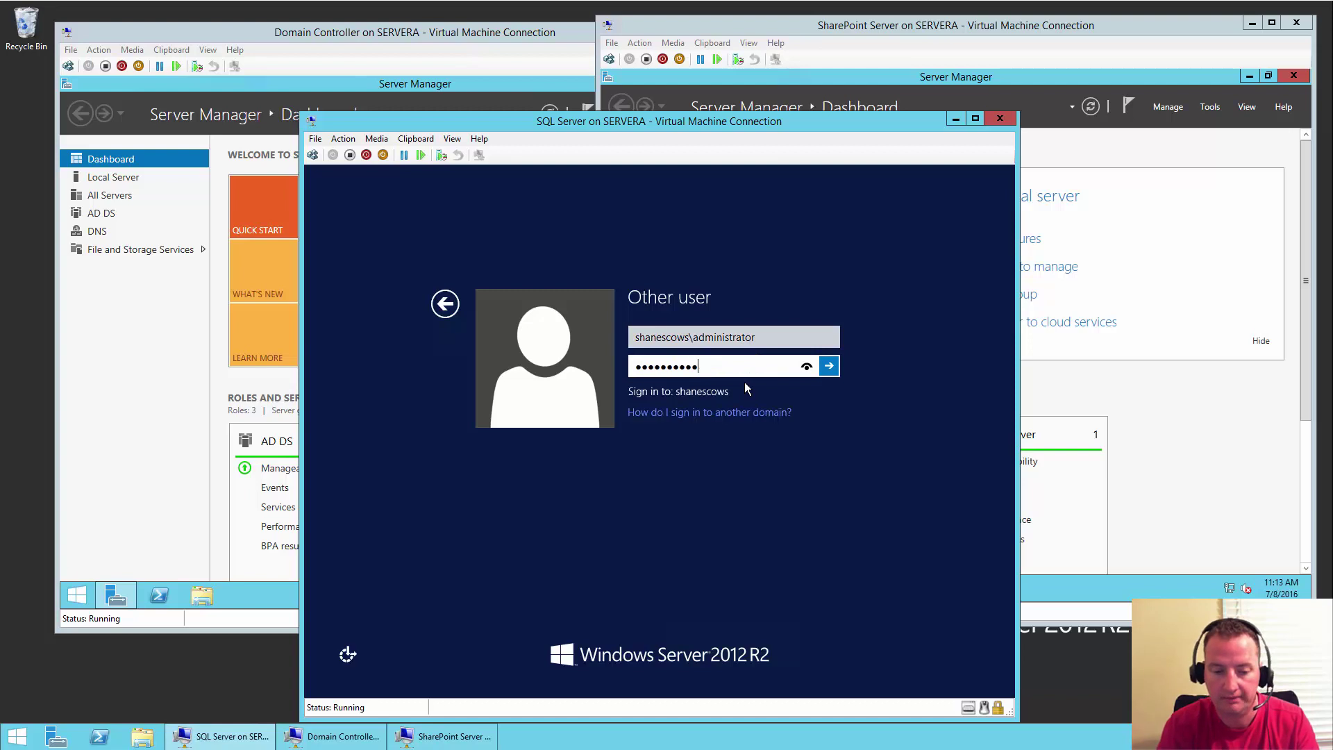
key("Return")
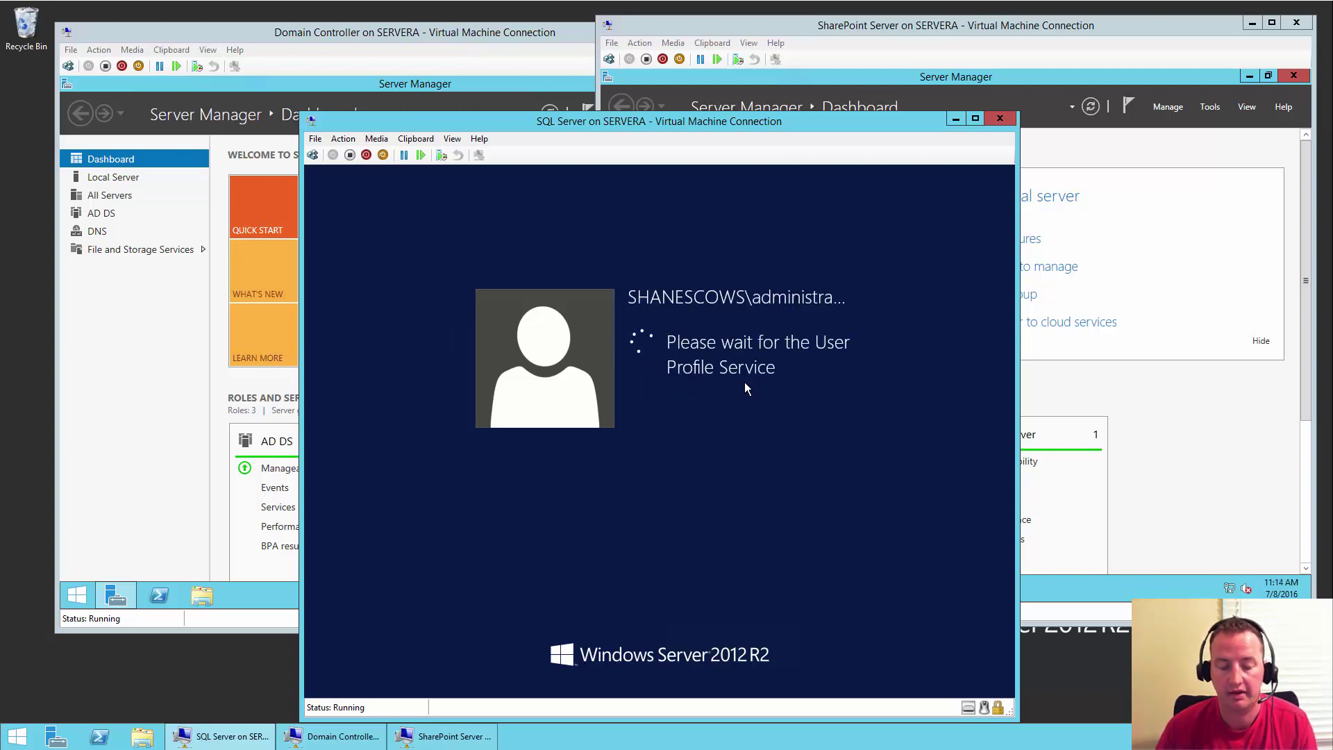